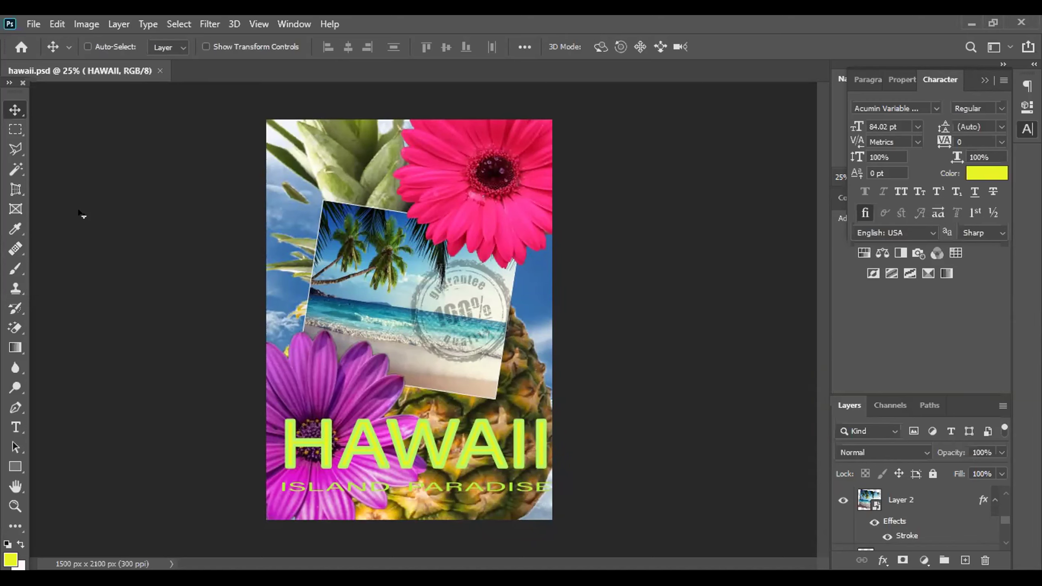
Activate the Magic Wand tool and view the other selection tools in its group
{"action": "left_click", "coordinate": [16, 168]}
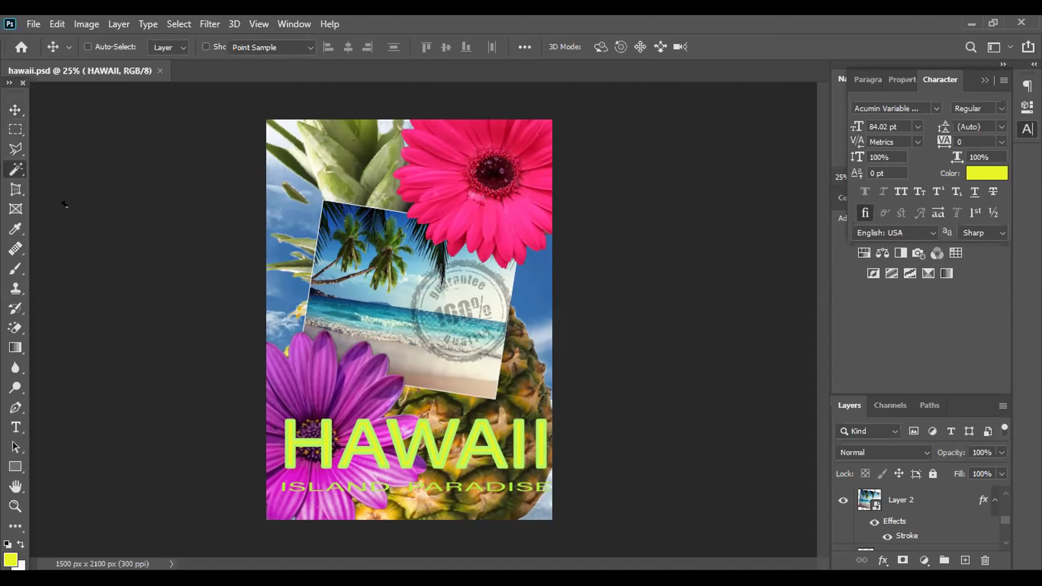
{"action": "right_click", "coordinate": [16, 168]}
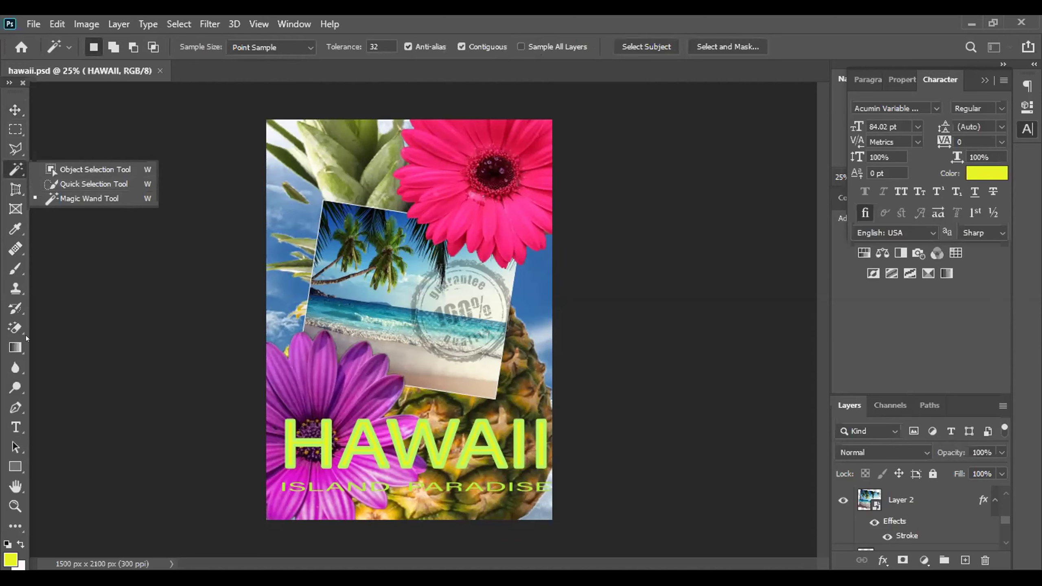
{"action": "left_click", "coordinate": [80, 263]}
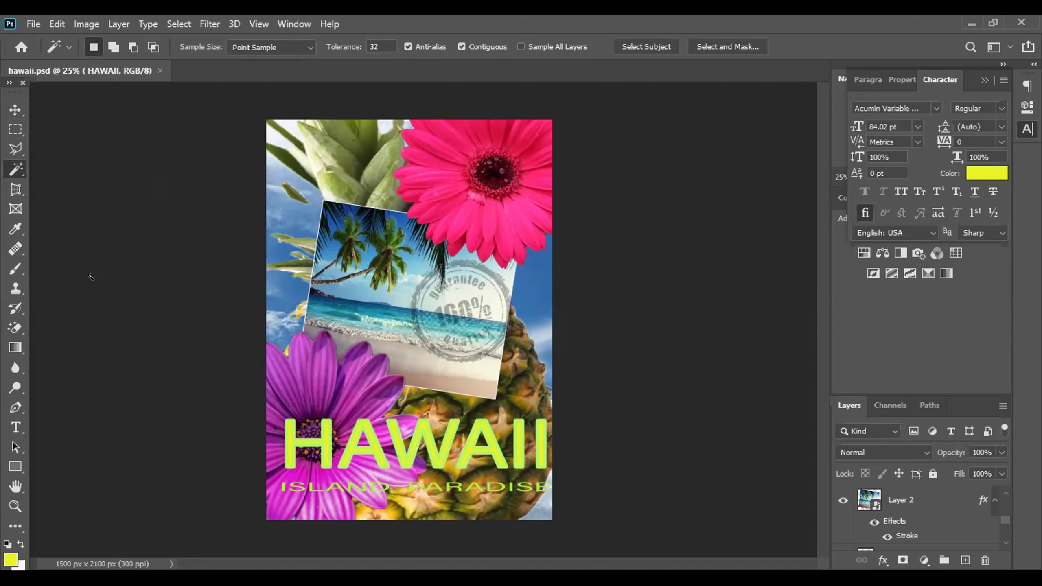
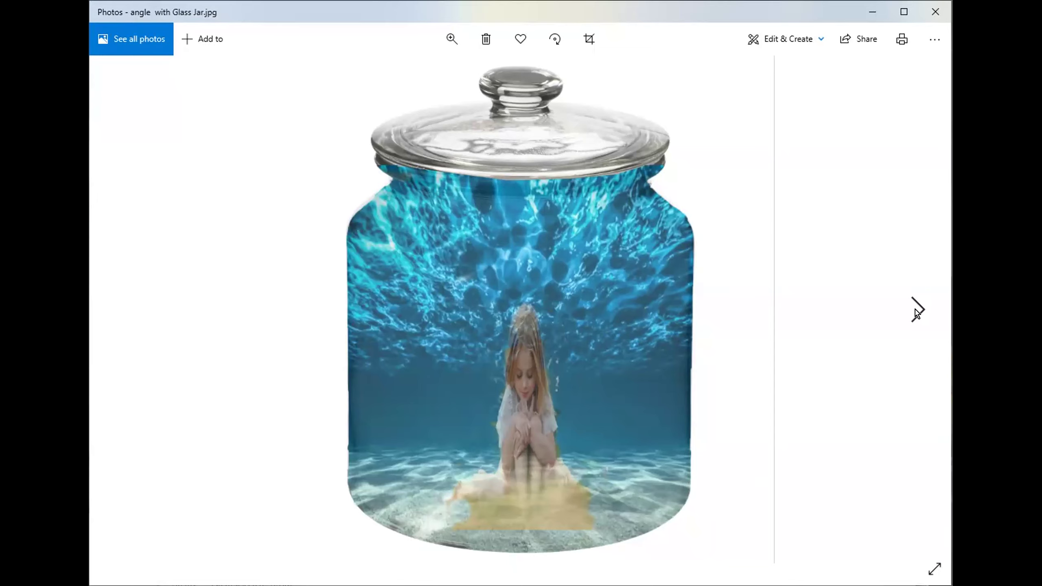
Switch to Photos and browse the finished glass jar and bottle photo manipulation images
{"action": "left_click", "coordinate": [917, 313]}
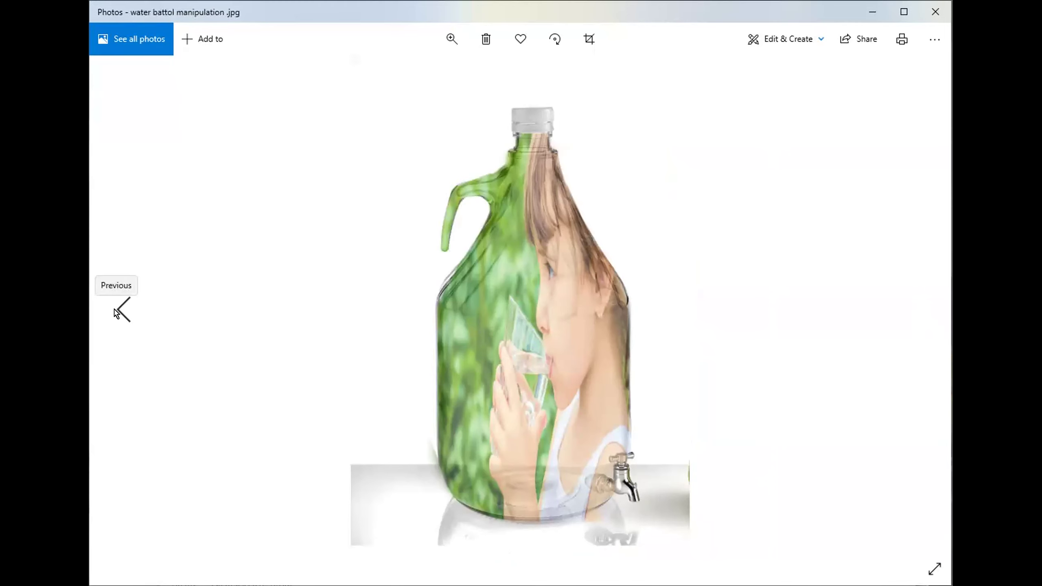
{"action": "left_click", "coordinate": [116, 313]}
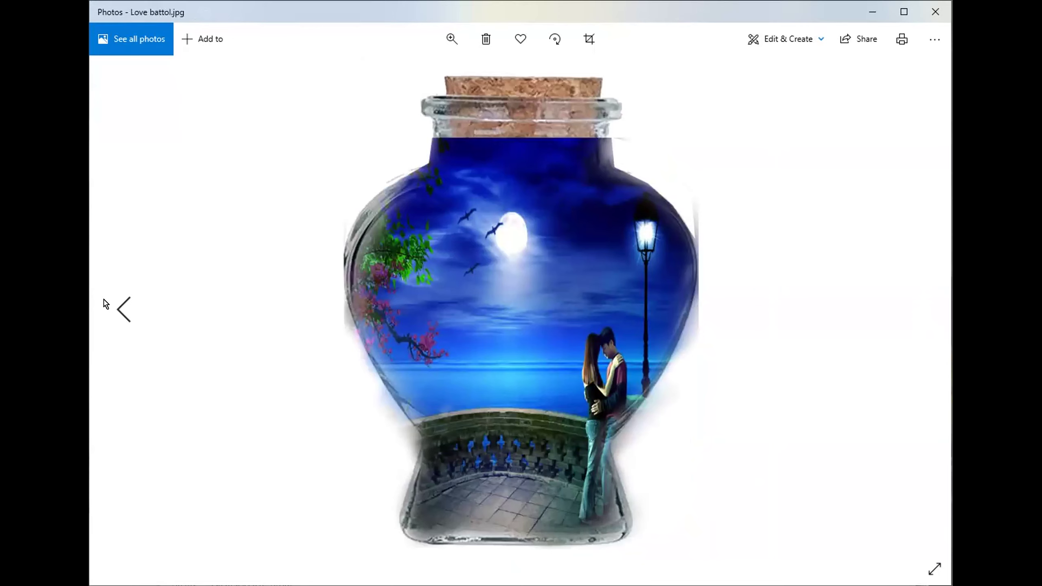
{"action": "left_click", "coordinate": [106, 304]}
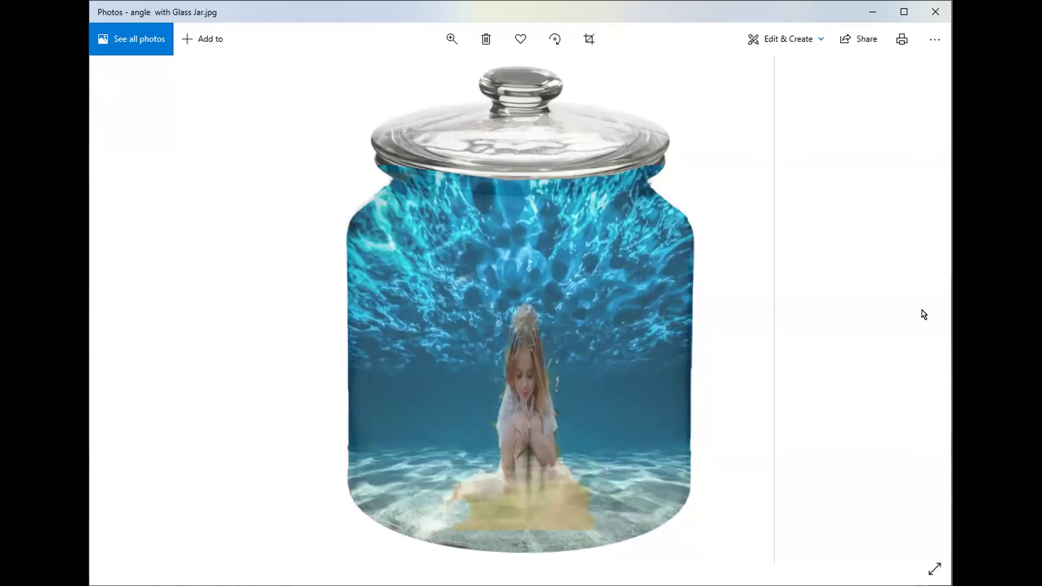
{"action": "left_click", "coordinate": [919, 310]}
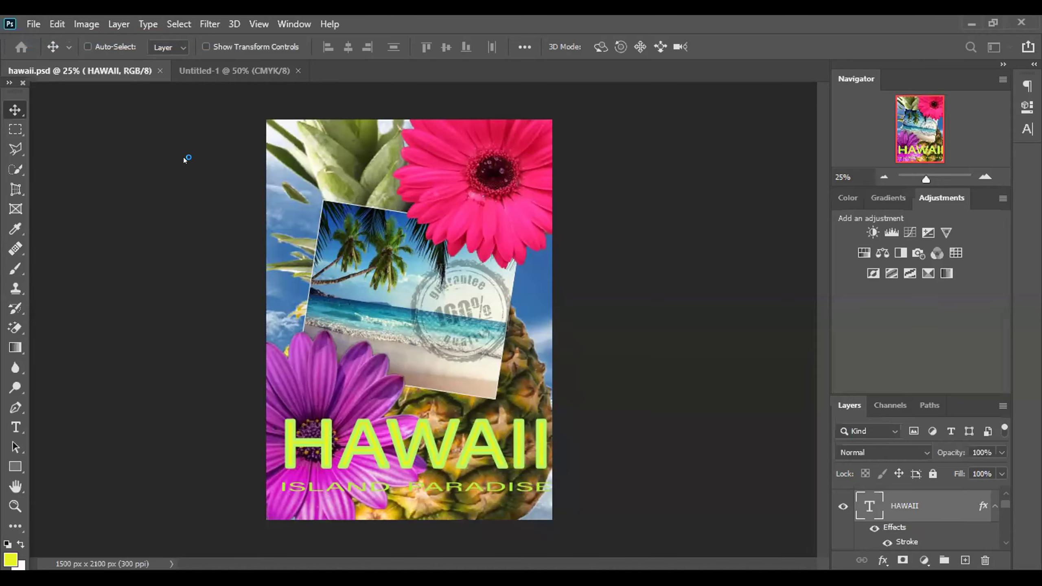
Switch to Photoshop and create a new 5 x 7 in document at 300 ppi in RGB Color with a white background
{"action": "key", "text": "ctrl+n"}
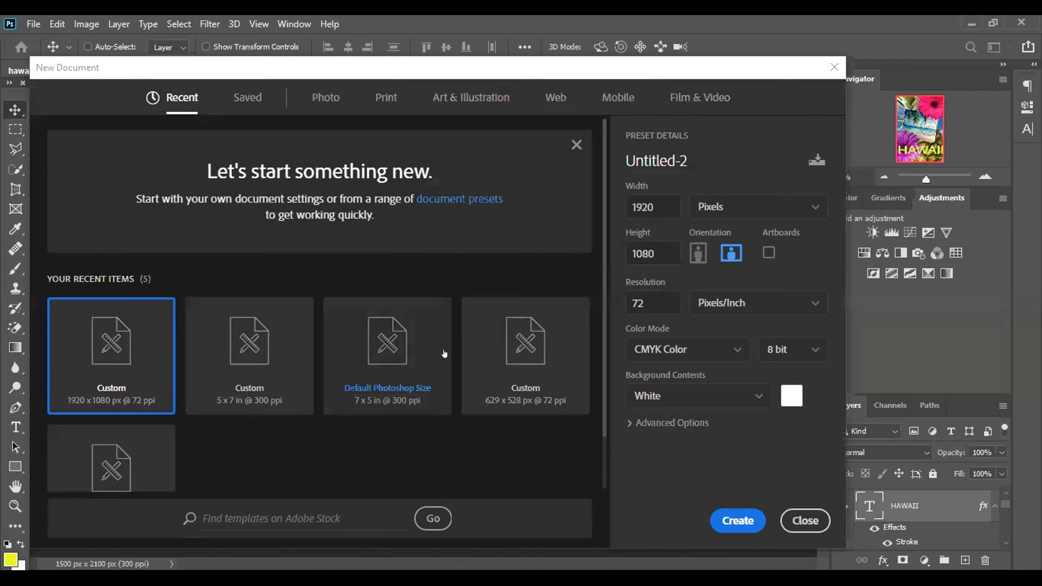
{"action": "left_click", "coordinate": [245, 384]}
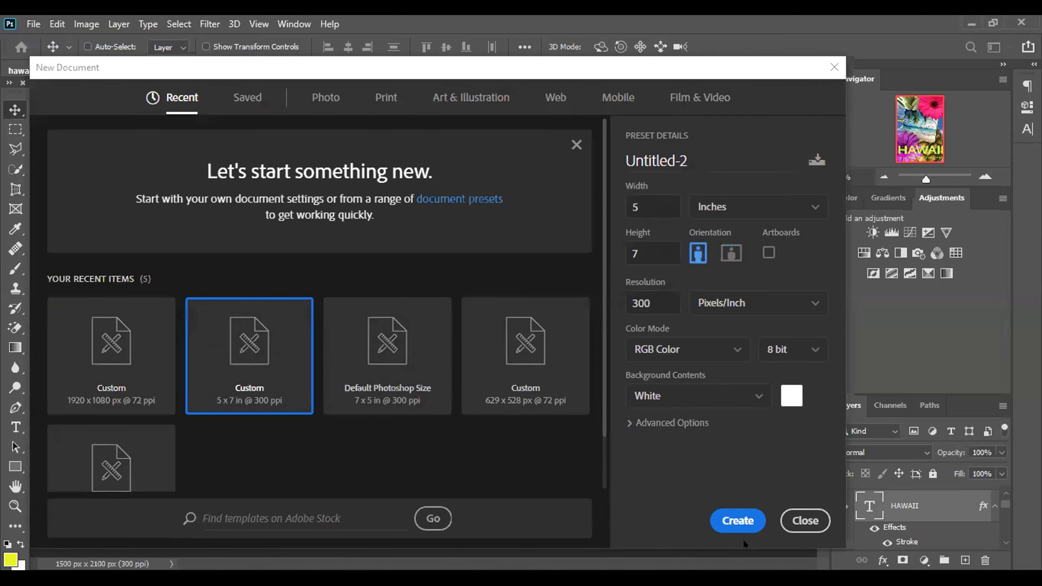
{"action": "left_click", "coordinate": [726, 514]}
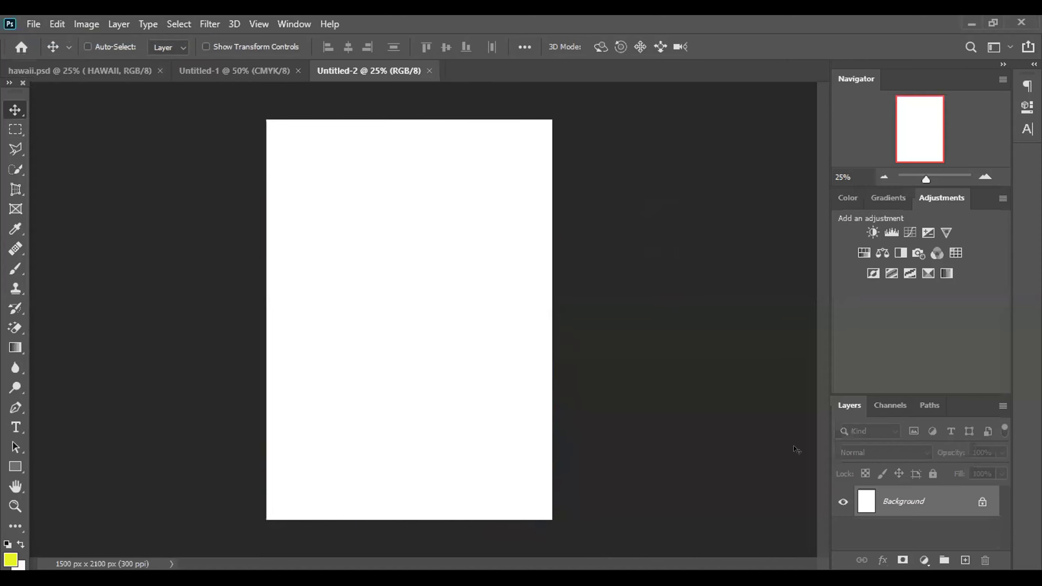
Add a new layer and draw a large rectangular marquee selection inset from the canvas edges
{"action": "left_click", "coordinate": [965, 560]}
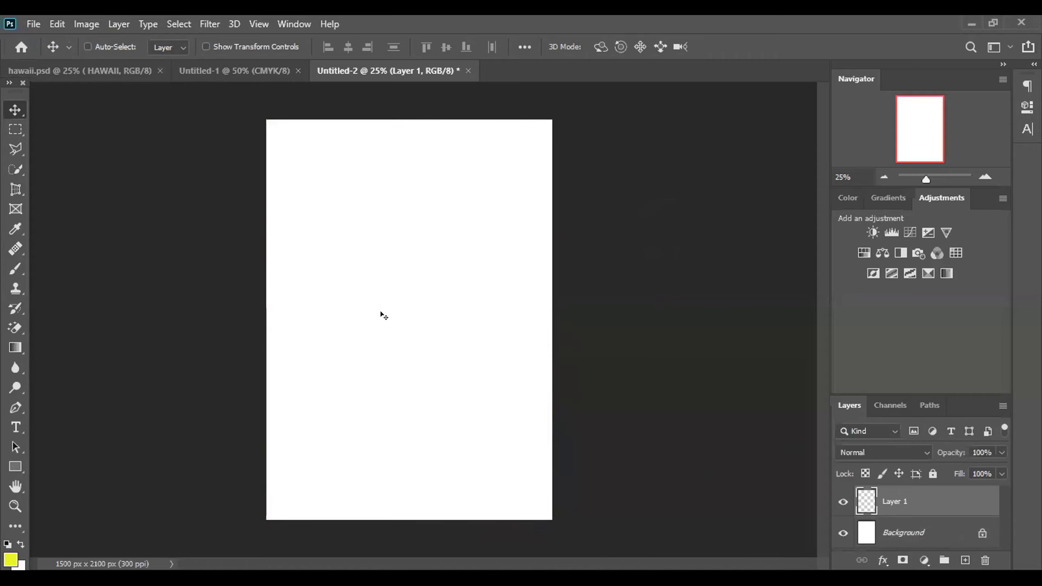
{"action": "left_click", "coordinate": [15, 129]}
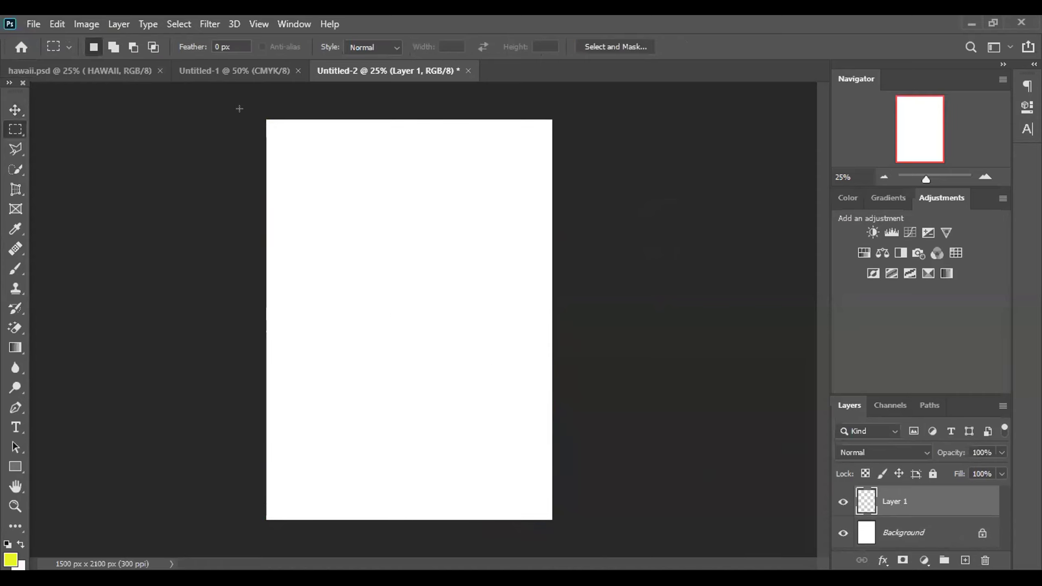
{"action": "left_click_drag", "start_coordinate": [283, 137], "coordinate": [531, 460]}
Fill the rectangular selection with a radial Noise gradient in randomized colors, starting near its upper-left corner
{"action": "left_click", "coordinate": [14, 347]}
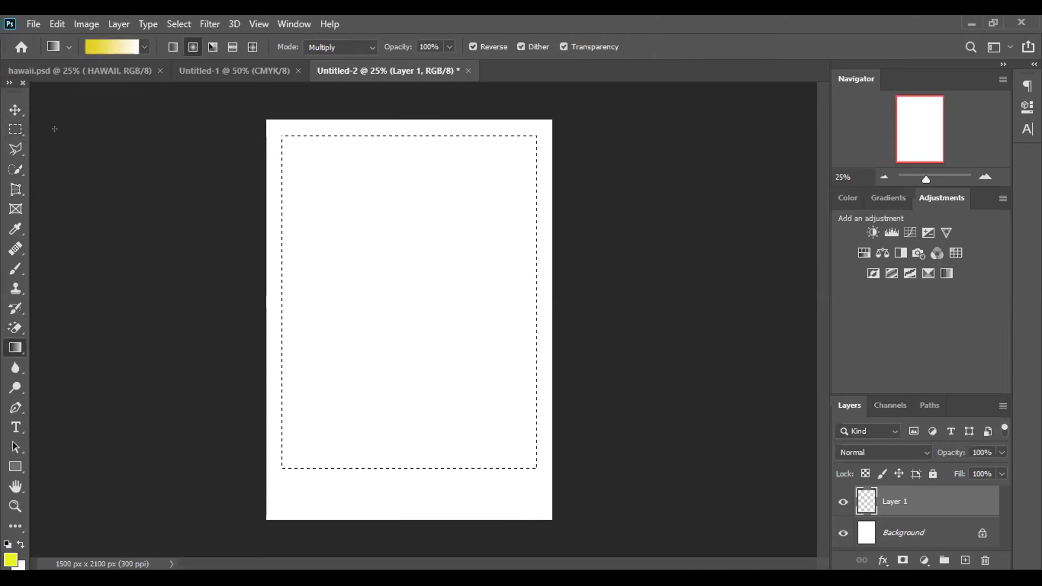
{"action": "left_click", "coordinate": [125, 47]}
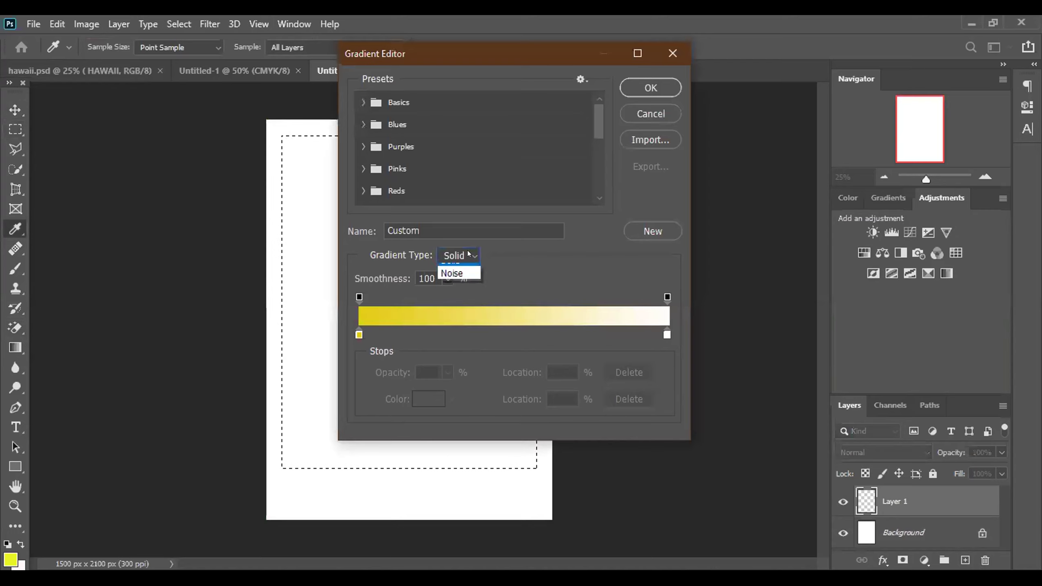
{"action": "key", "text": "Down"}
{"action": "key", "text": "Return"}
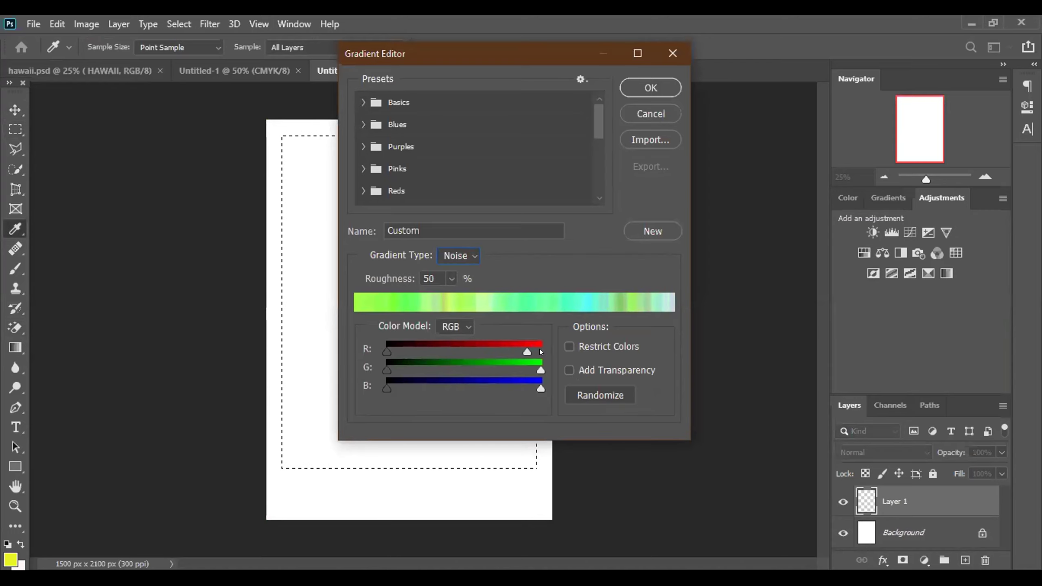
{"action": "left_click", "coordinate": [589, 396]}
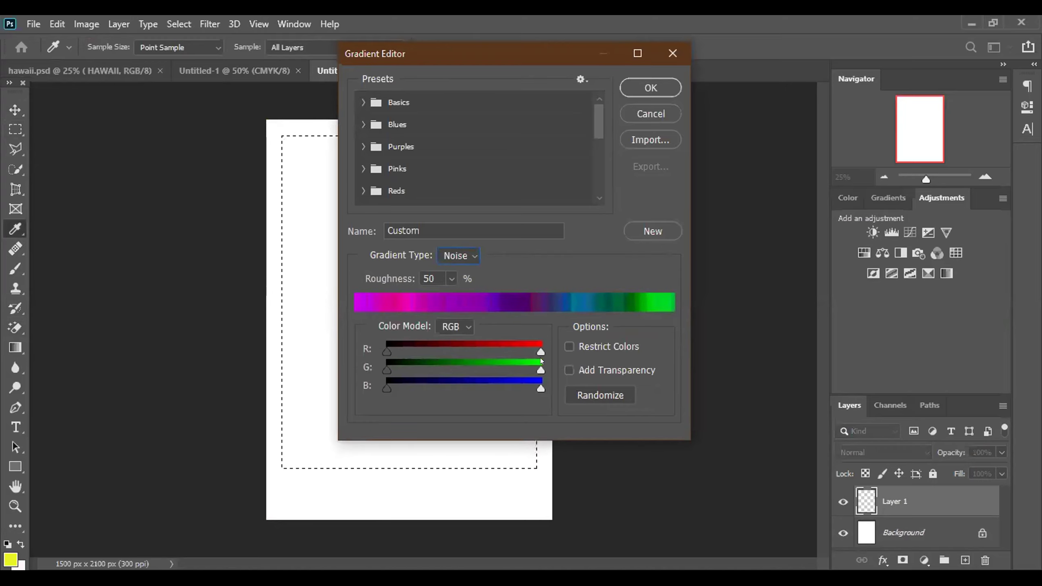
{"action": "key", "text": "Return"}
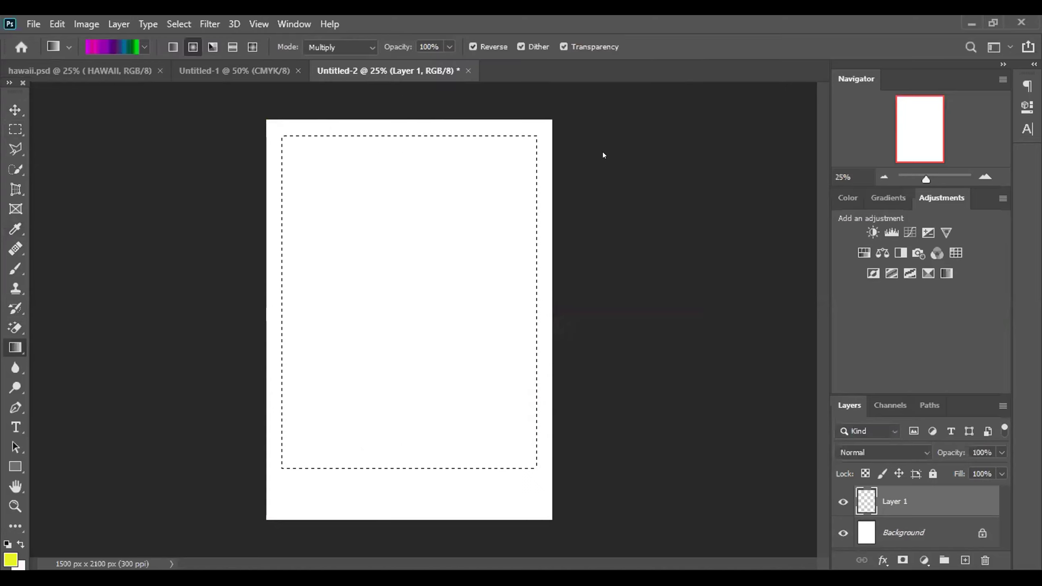
{"action": "left_click_drag", "start_coordinate": [310, 158], "coordinate": [421, 337]}
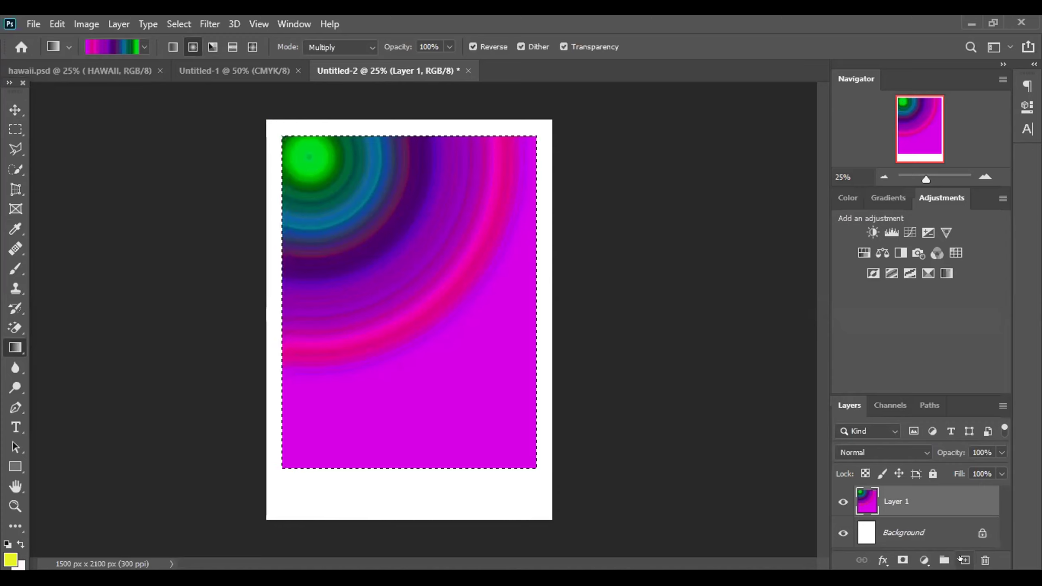
Delete the gradient layer Layer 1 and clear the rectangular selection
{"action": "left_click", "coordinate": [984, 559]}
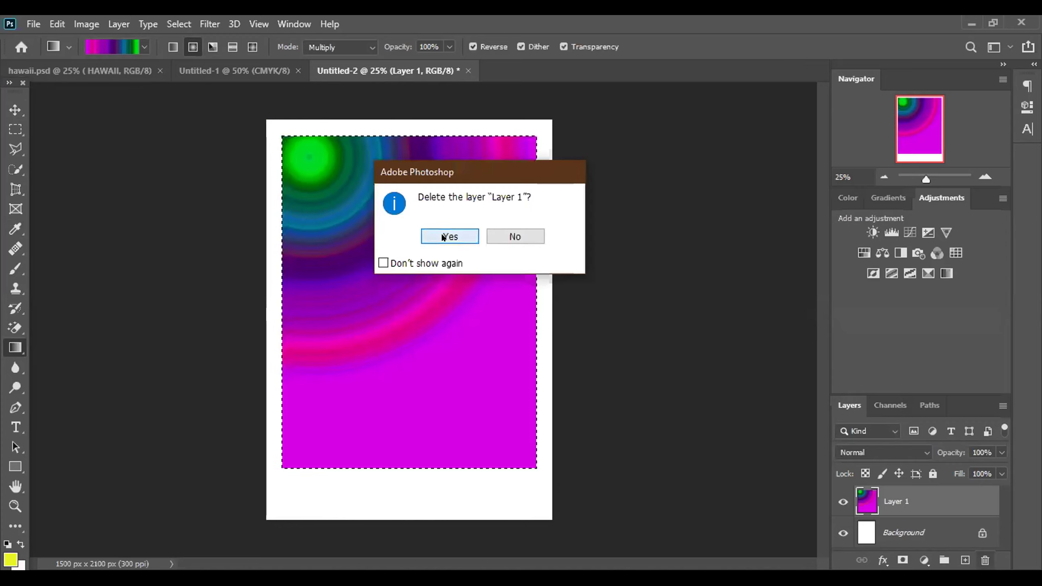
{"action": "left_click", "coordinate": [442, 234]}
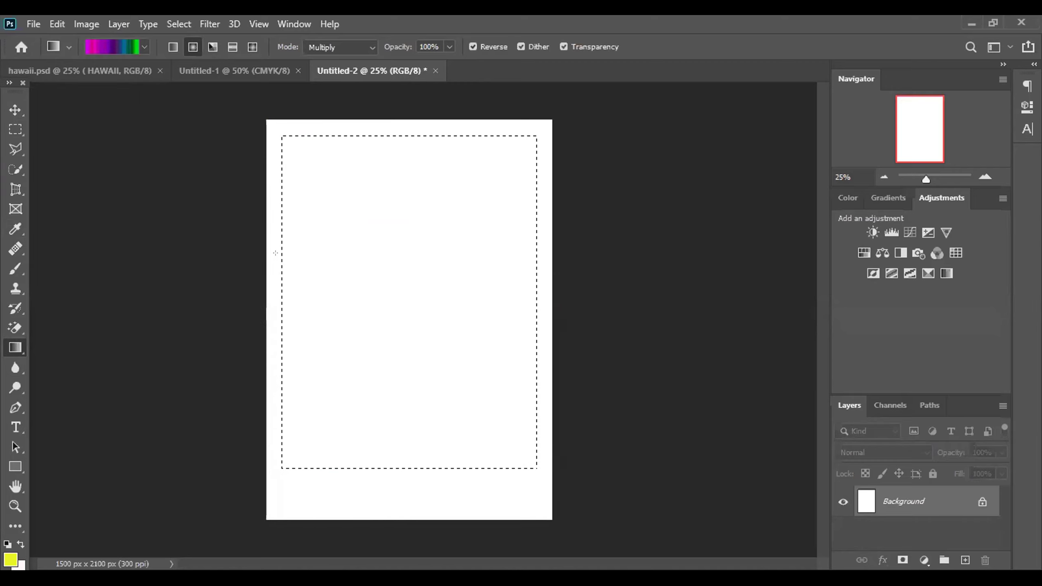
{"action": "left_click", "coordinate": [15, 129]}
{"action": "key", "text": "ctrl+d"}
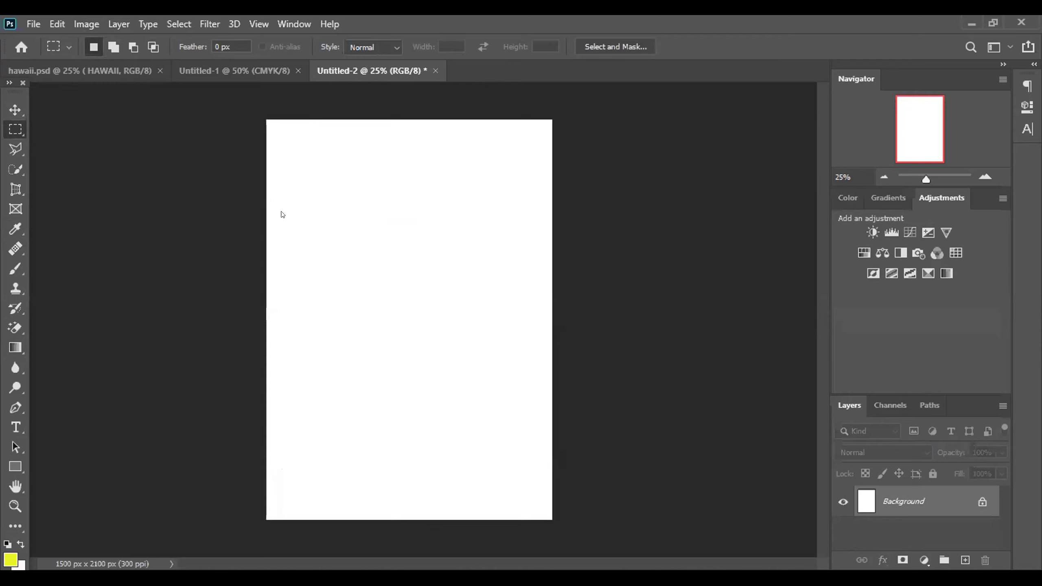
{"action": "key", "text": "alt+f"}
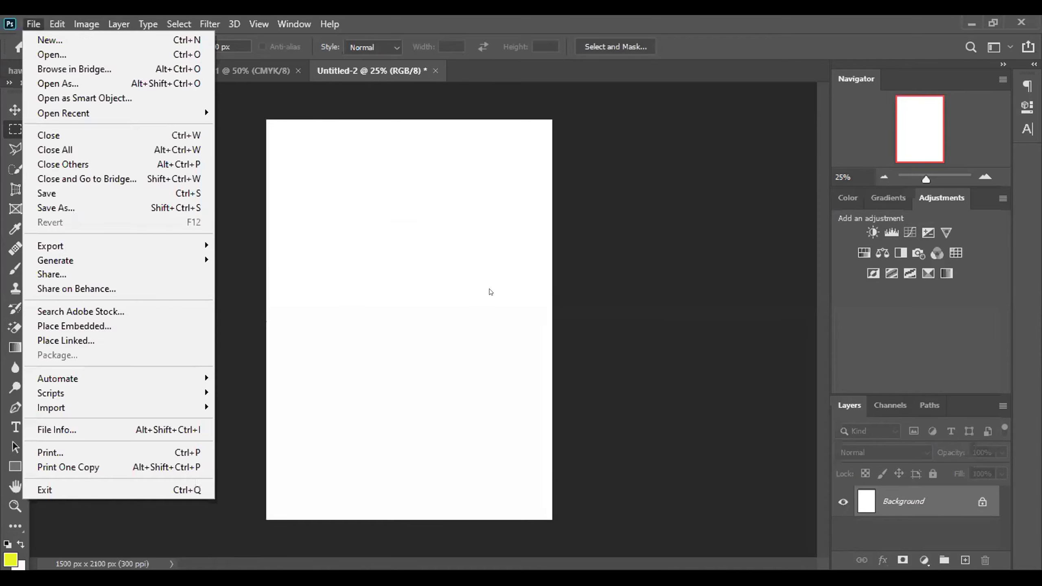
{"action": "key", "text": "ctrl+o"}
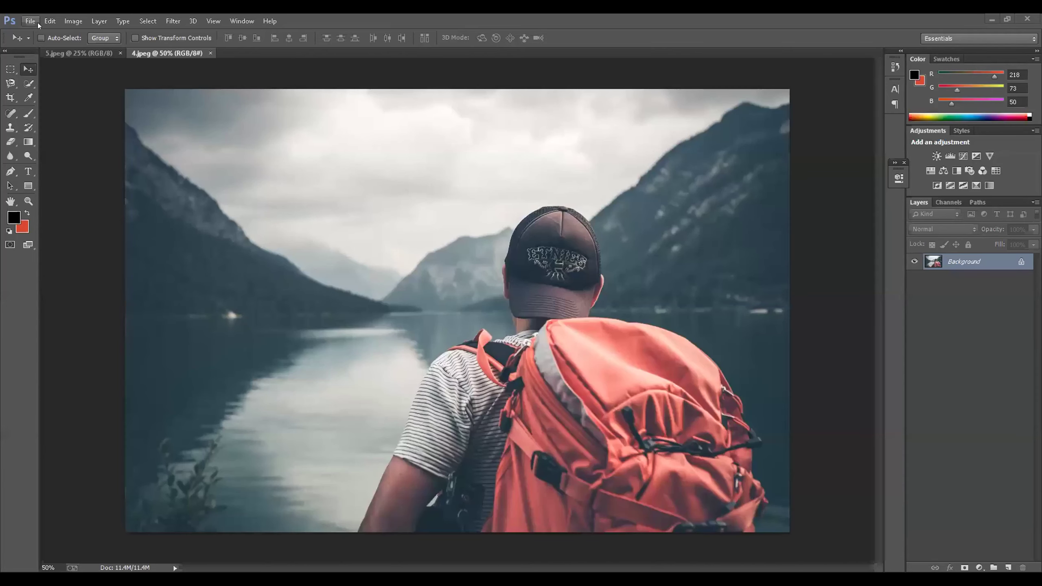
Bring up the 5.jpeg image and duplicate its Background layer
{"action": "left_click", "coordinate": [30, 21]}
{"action": "left_click", "coordinate": [92, 54]}
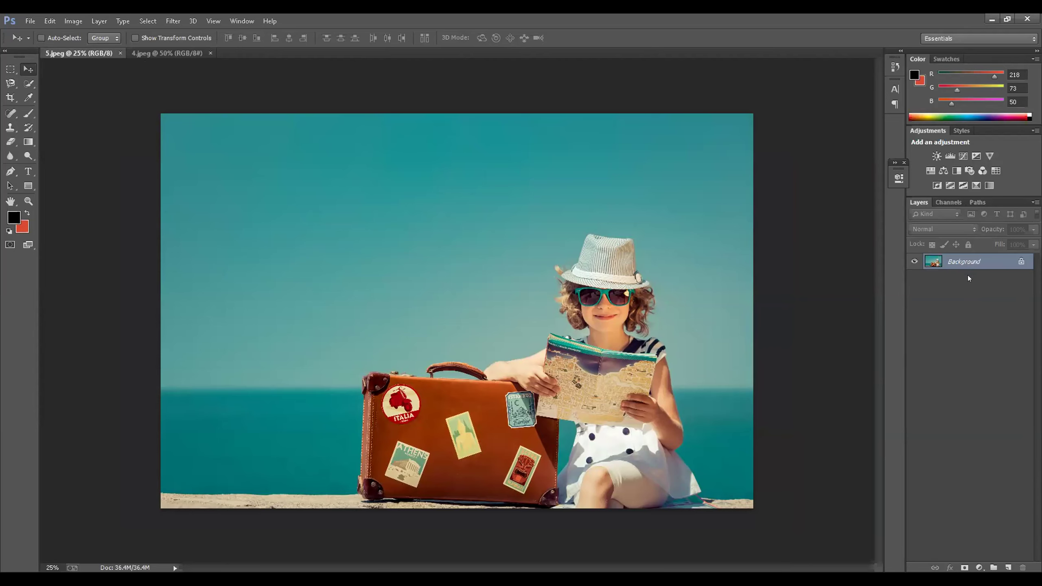
{"action": "key", "text": "ctrl+j"}
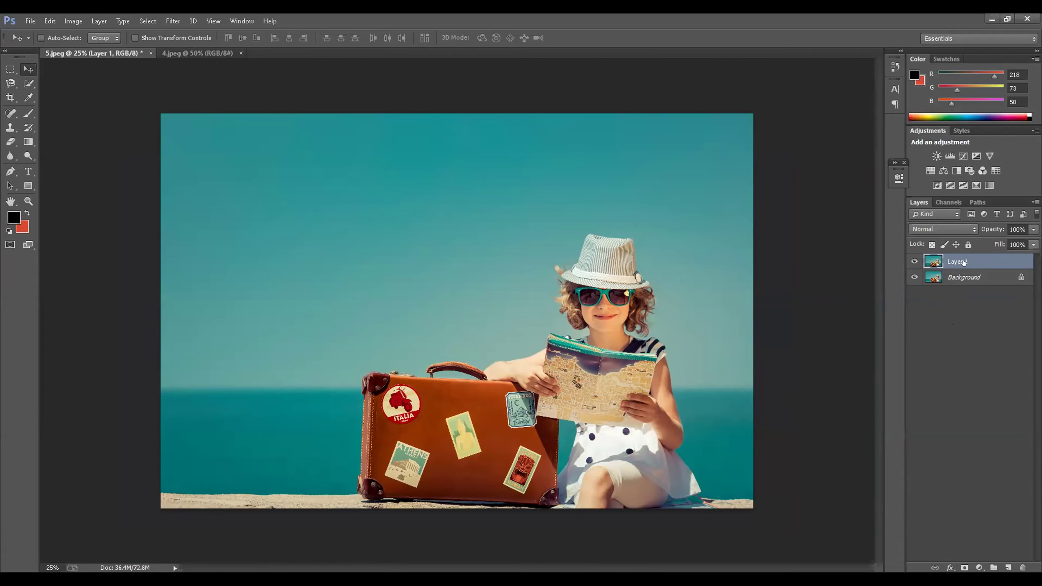
{"action": "left_click", "coordinate": [977, 284]}
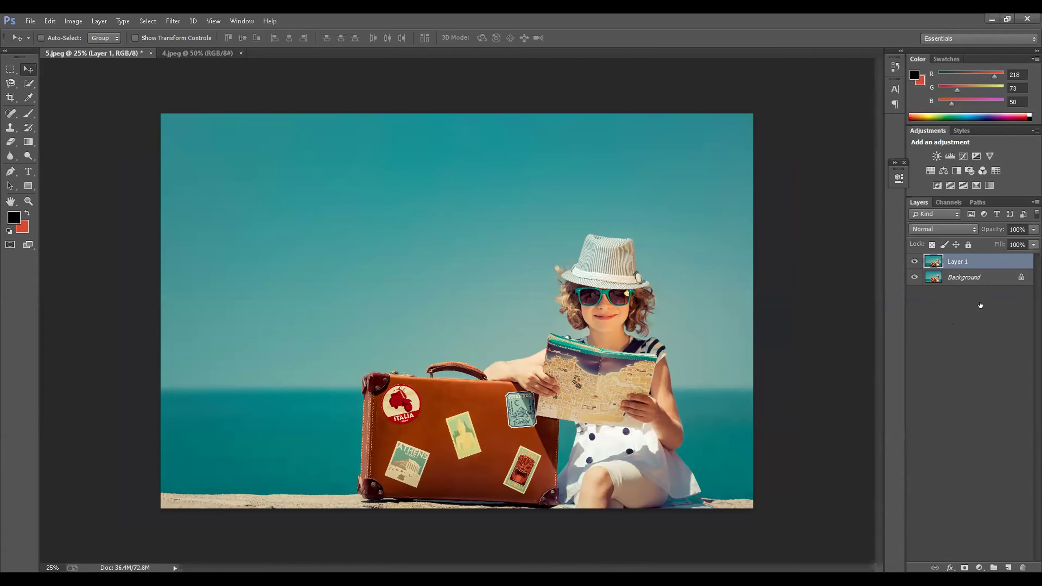
Add a Gradient Map adjustment layer above Layer 1 and open its gradient for editing with the Solid gradient type
{"action": "left_click", "coordinate": [975, 262]}
{"action": "left_click", "coordinate": [979, 567]}
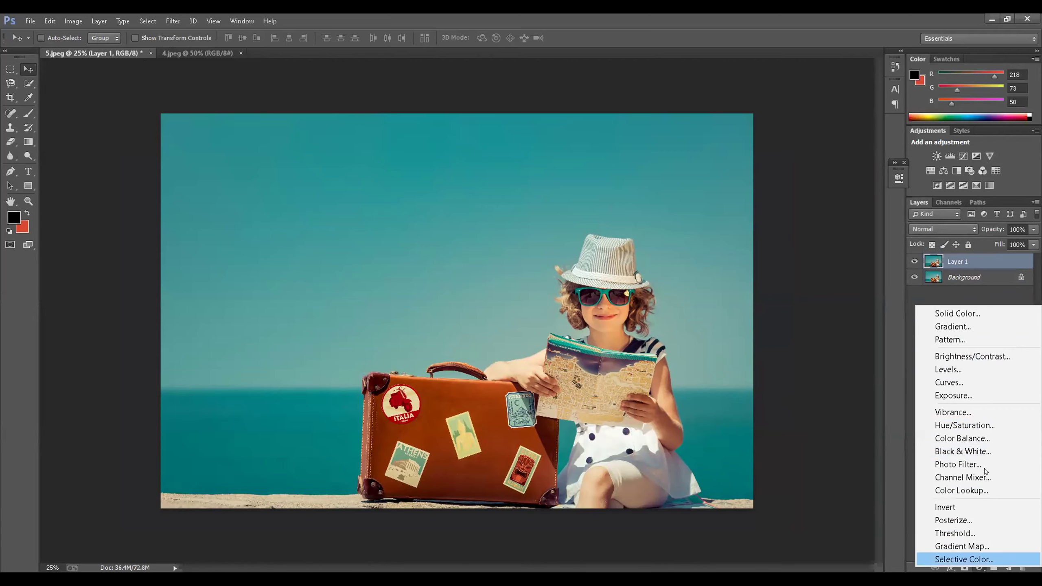
{"action": "left_click", "coordinate": [976, 545]}
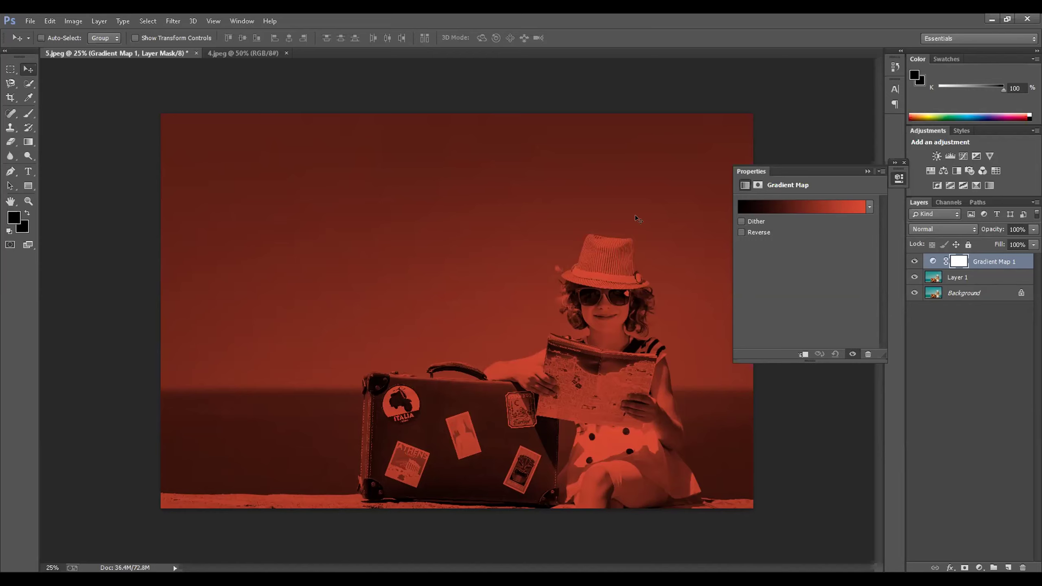
{"action": "left_click", "coordinate": [740, 207]}
{"action": "left_click", "coordinate": [783, 294]}
{"action": "left_click", "coordinate": [778, 306]}
Set the gradient map's starting color stop at location 0% to dark blue, hex 1e2181
{"action": "left_click", "coordinate": [711, 352]}
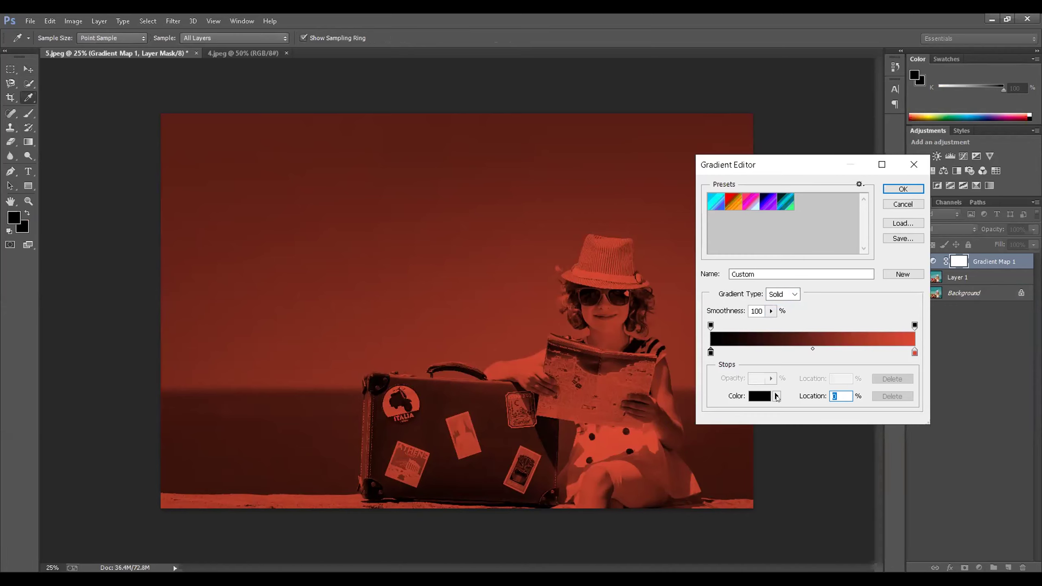
{"action": "left_click", "coordinate": [776, 396]}
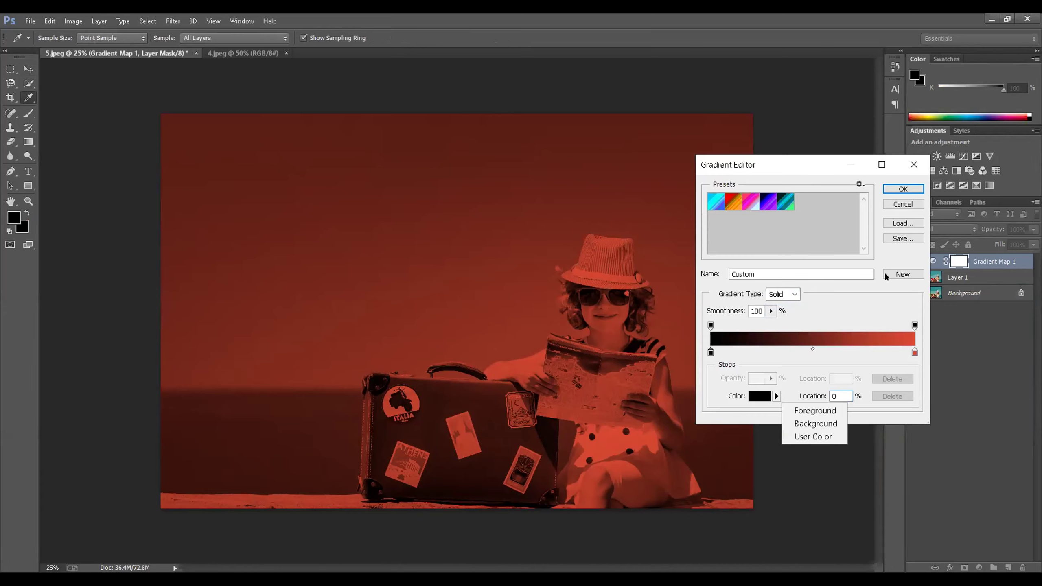
{"action": "left_click", "coordinate": [810, 437]}
{"action": "left_click", "coordinate": [826, 204]}
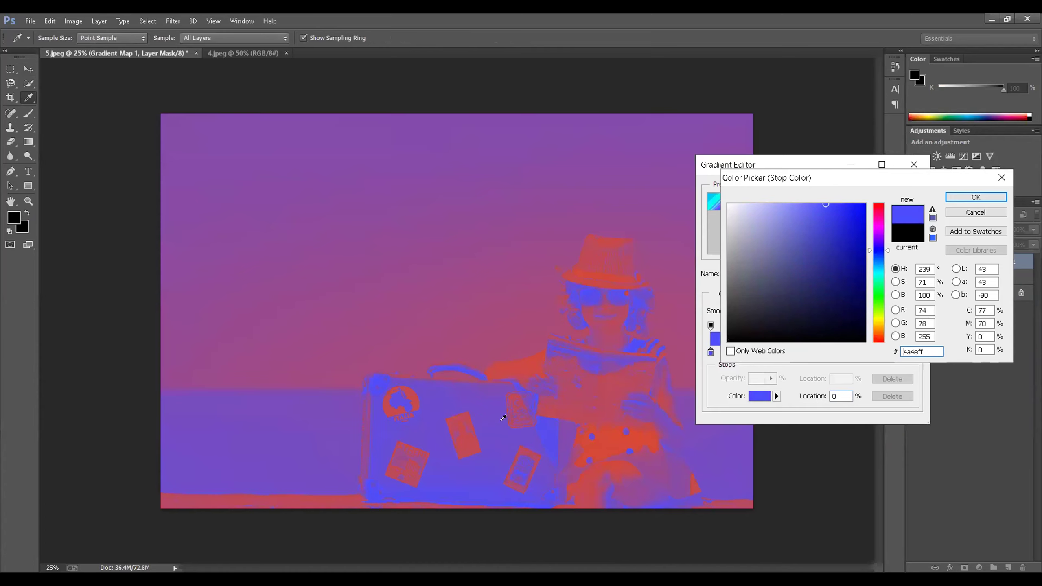
{"action": "left_click", "coordinate": [803, 260]}
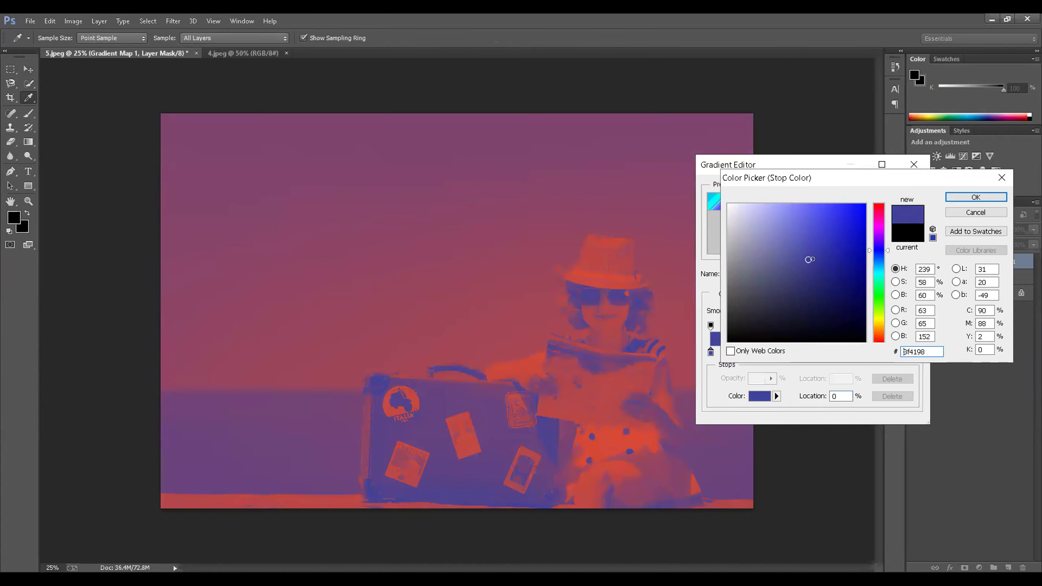
{"action": "left_click", "coordinate": [820, 271]}
{"action": "left_click", "coordinate": [833, 273]}
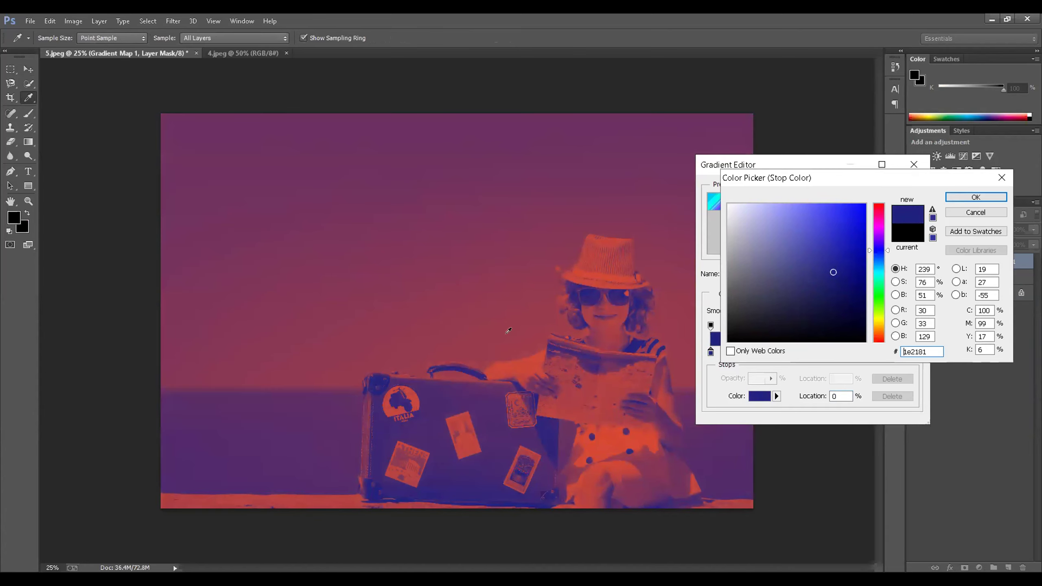
{"action": "left_click", "coordinate": [951, 199]}
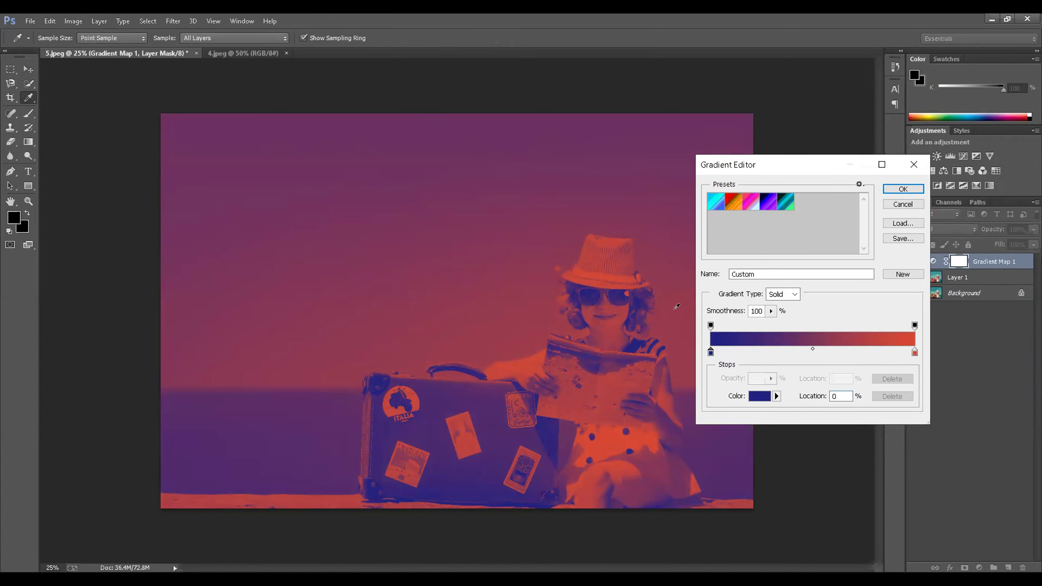
Set the gradient map's ending color stop at location 100% to pale yellow, hex ffe8a1, and apply the gradient
{"action": "left_click", "coordinate": [915, 354]}
{"action": "double_click", "coordinate": [915, 354]}
{"action": "left_click", "coordinate": [760, 230]}
{"action": "left_click", "coordinate": [736, 212]}
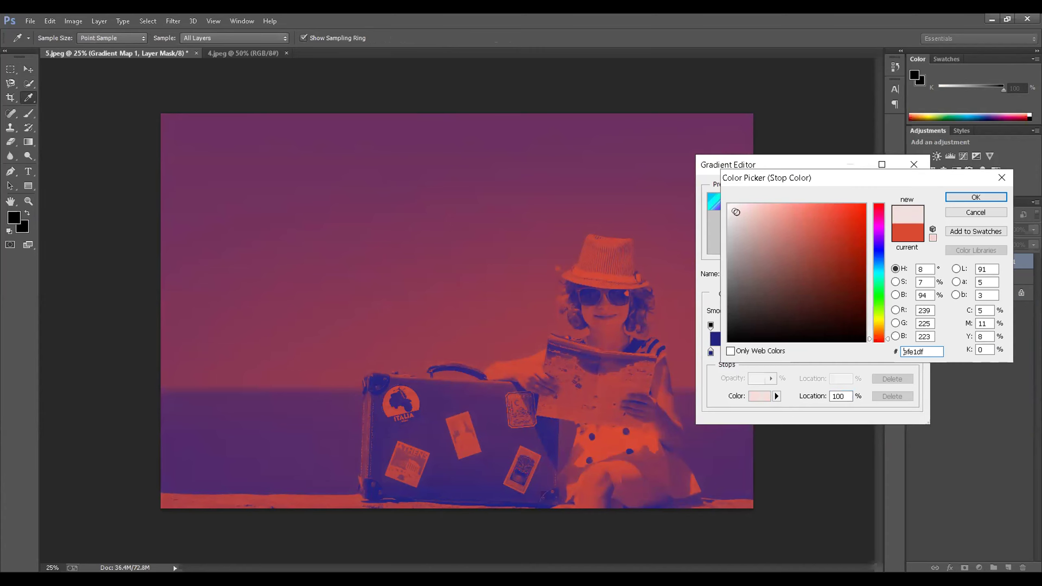
{"action": "left_click", "coordinate": [878, 271]}
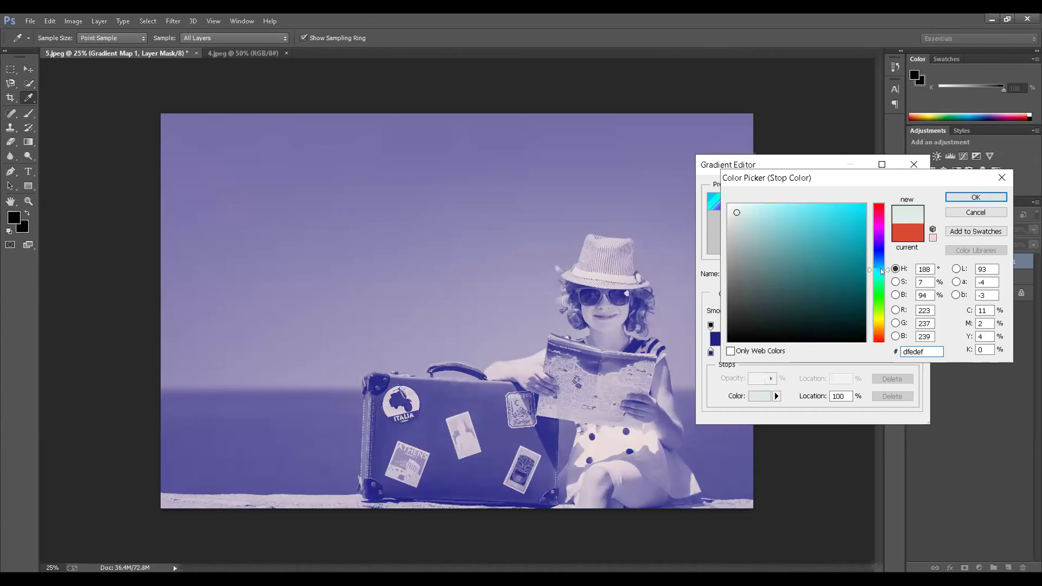
{"action": "left_click", "coordinate": [767, 204]}
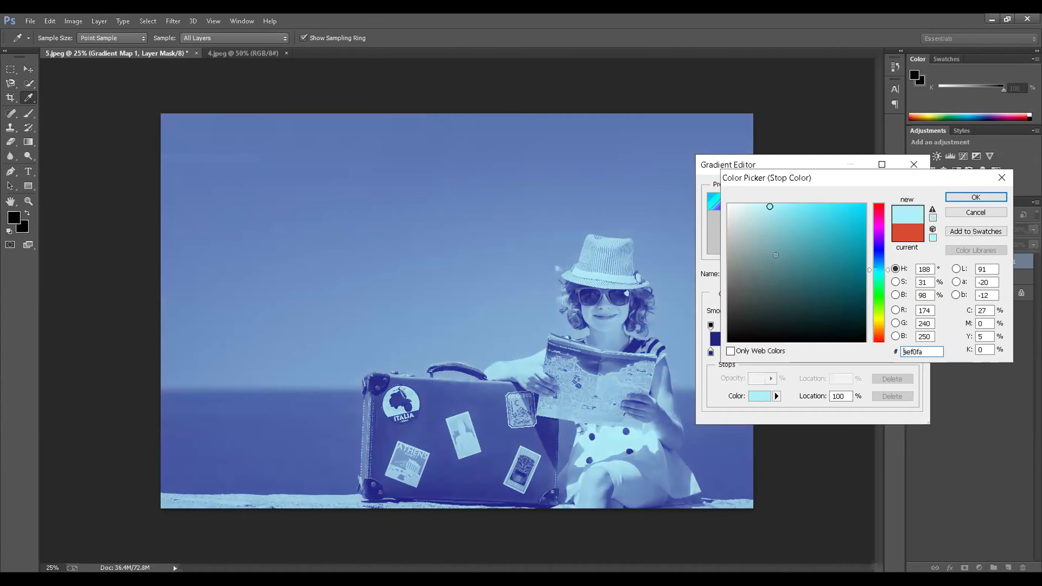
{"action": "left_click", "coordinate": [879, 324]}
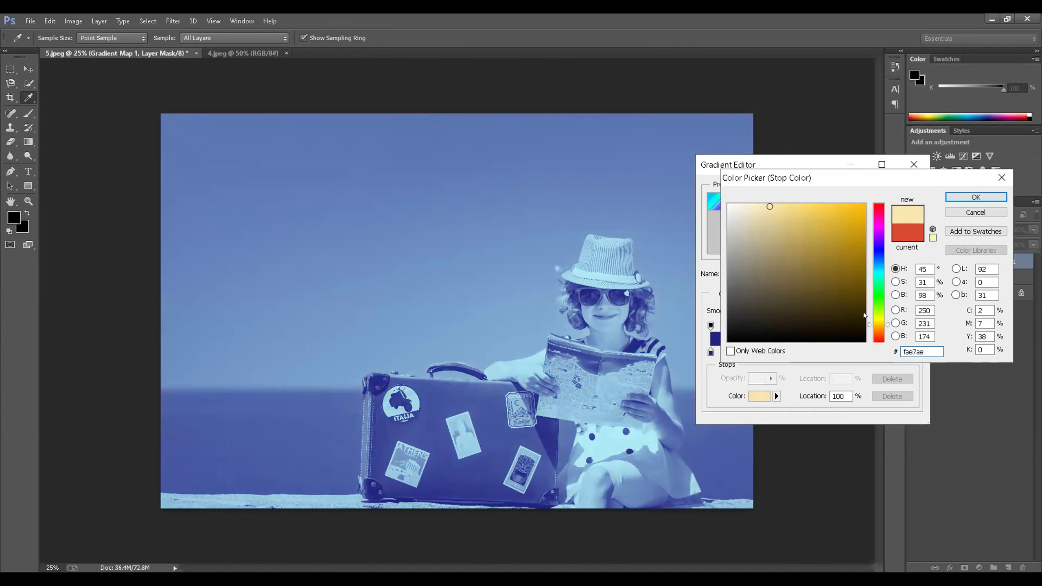
{"action": "left_click_drag", "start_coordinate": [793, 221], "coordinate": [778, 197]}
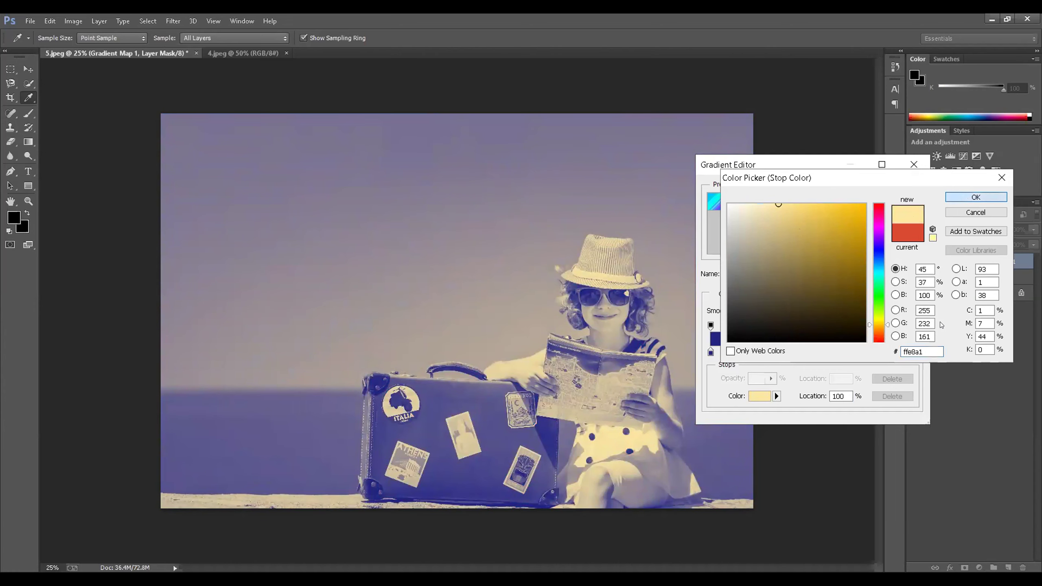
{"action": "key", "text": "Return"}
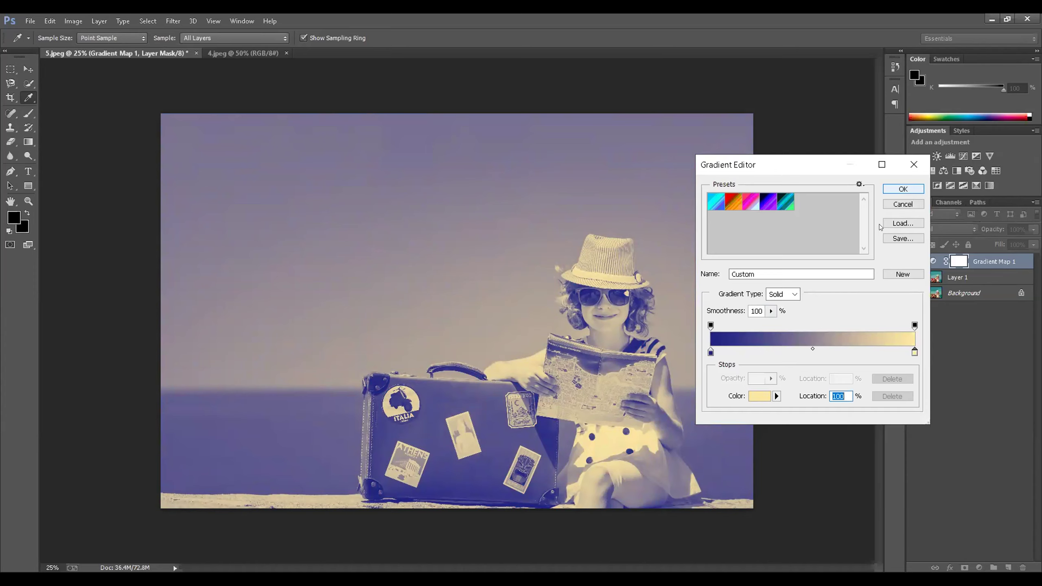
{"action": "left_click", "coordinate": [899, 190]}
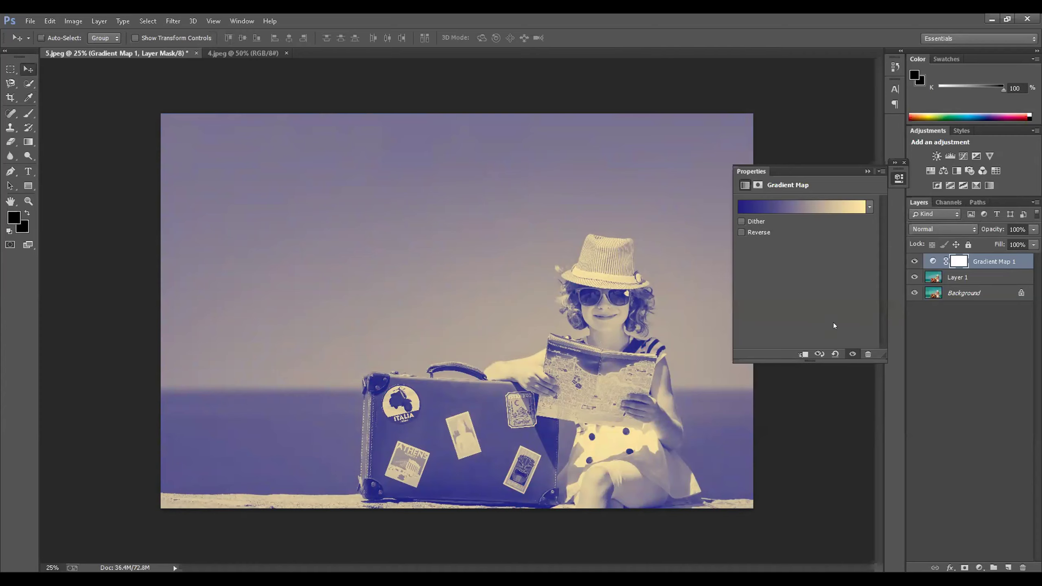
{"action": "left_click", "coordinate": [863, 172]}
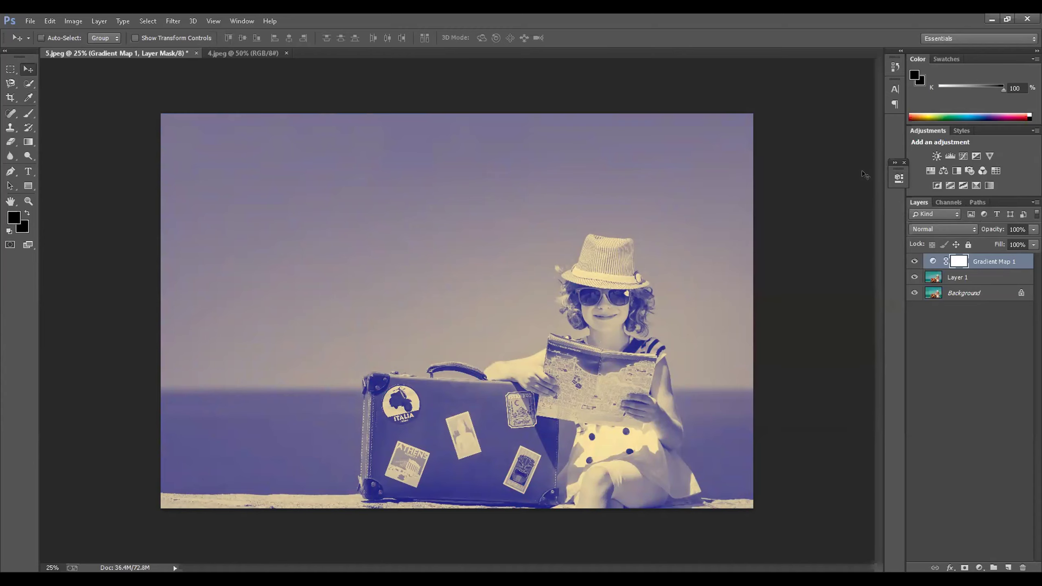
Hide the Gradient Map 1 layer and add a second Gradient Map adjustment layer above it
{"action": "left_click", "coordinate": [914, 261]}
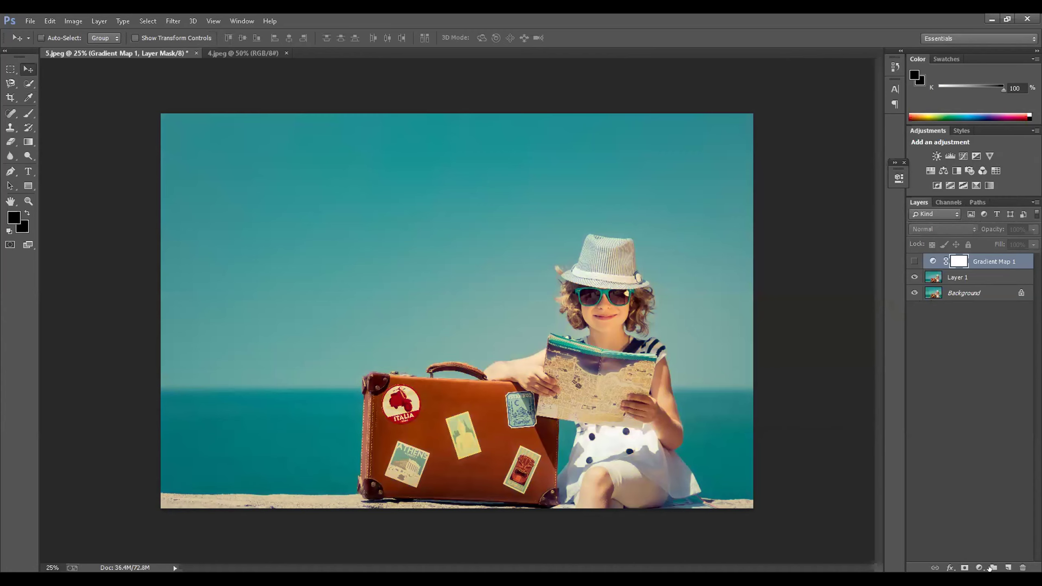
{"action": "left_click", "coordinate": [980, 568]}
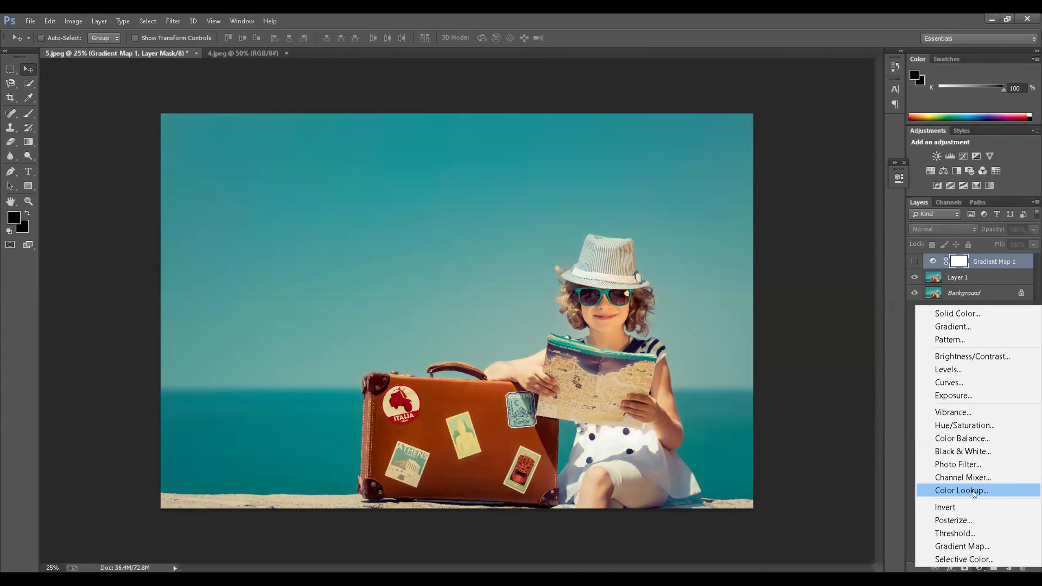
{"action": "left_click", "coordinate": [968, 546]}
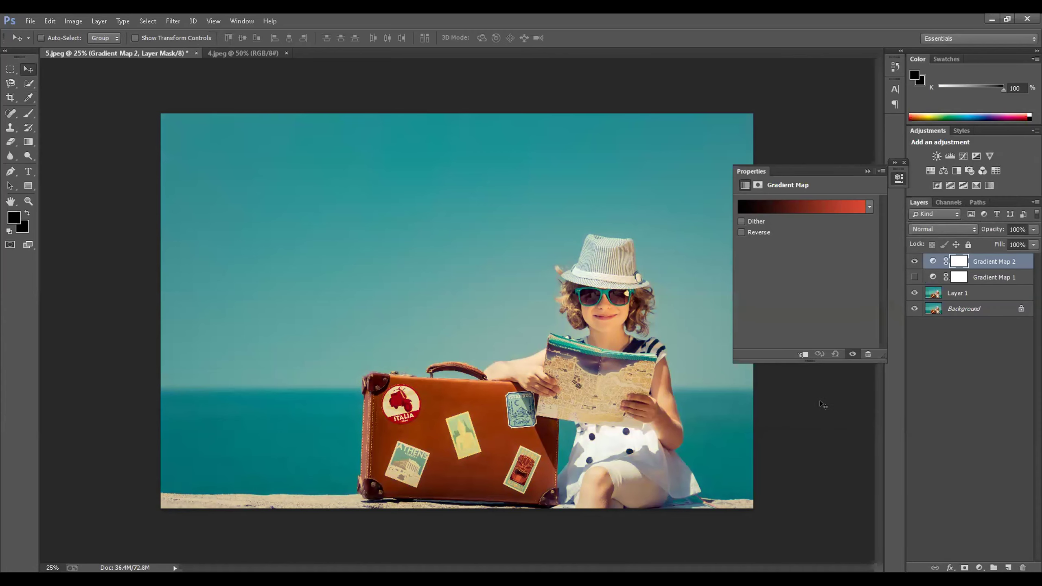
{"action": "left_click", "coordinate": [776, 207]}
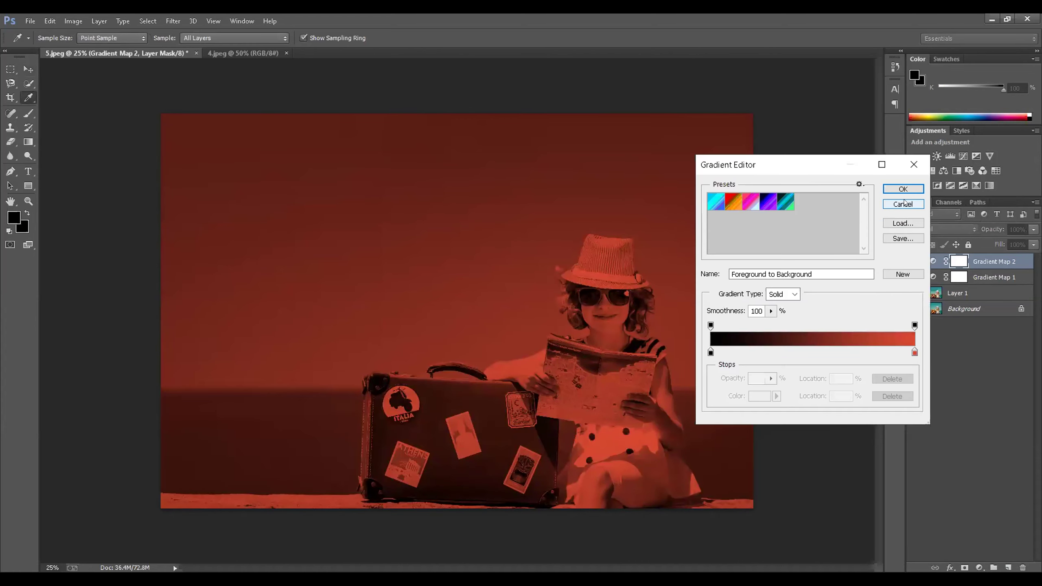
{"action": "left_click", "coordinate": [710, 351]}
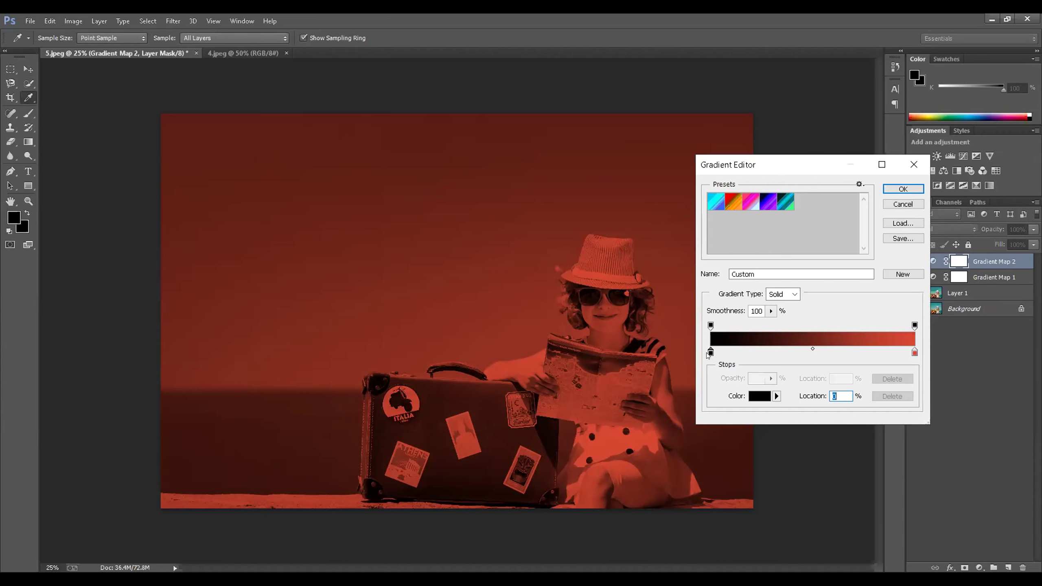
{"action": "left_click", "coordinate": [604, 394]}
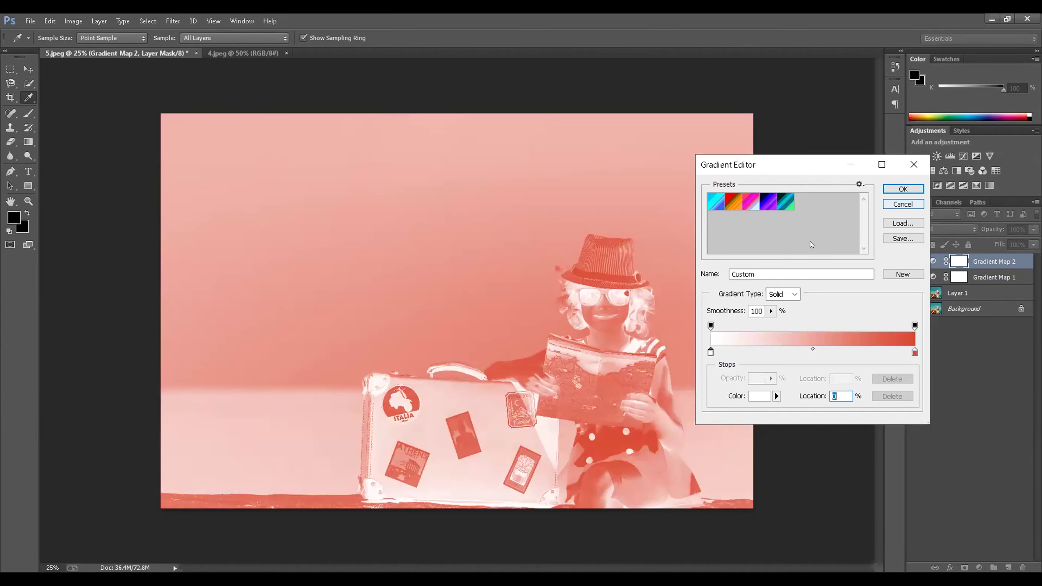
{"action": "key", "text": "Escape"}
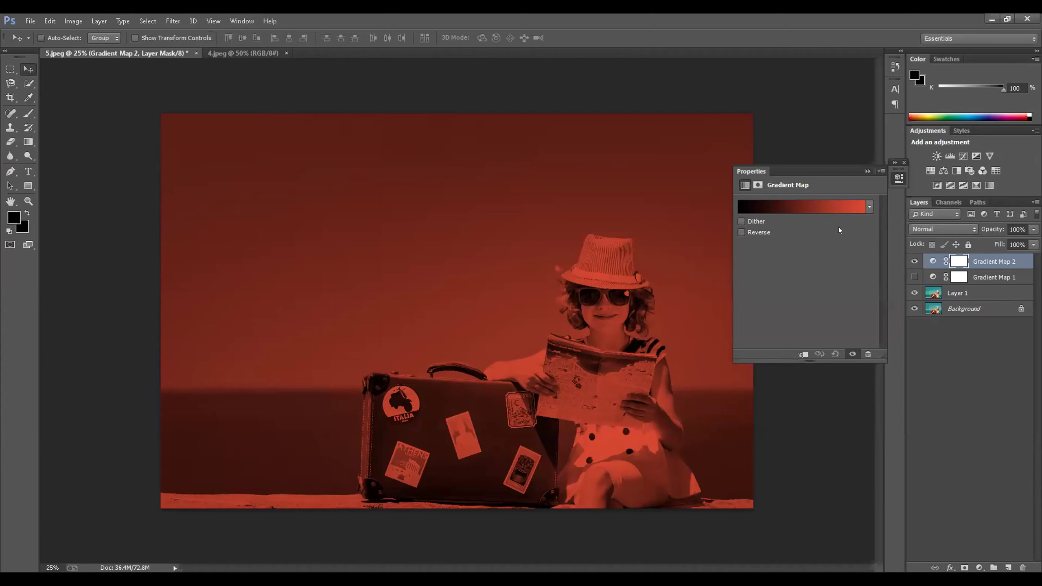
Hide the Gradient Map 2 layer and add a third Gradient Map adjustment layer on top of the stack
{"action": "left_click", "coordinate": [867, 172]}
{"action": "left_click", "coordinate": [911, 261]}
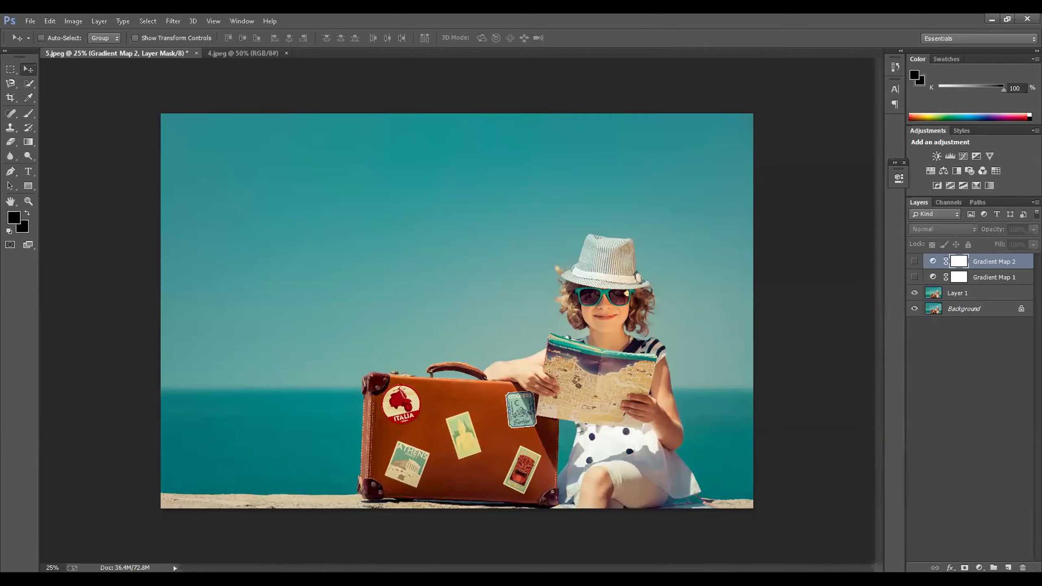
{"action": "left_click", "coordinate": [979, 568]}
{"action": "left_click", "coordinate": [974, 539]}
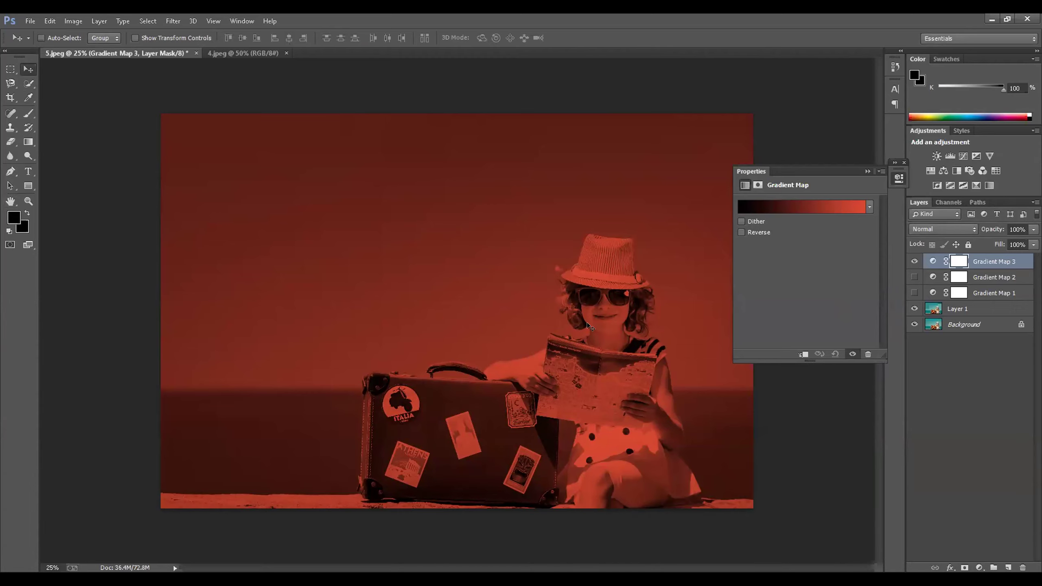
Set the topmost gradient map layer's blend mode to Soft Light, keeping its black-to-red gradient
{"action": "left_click", "coordinate": [748, 208]}
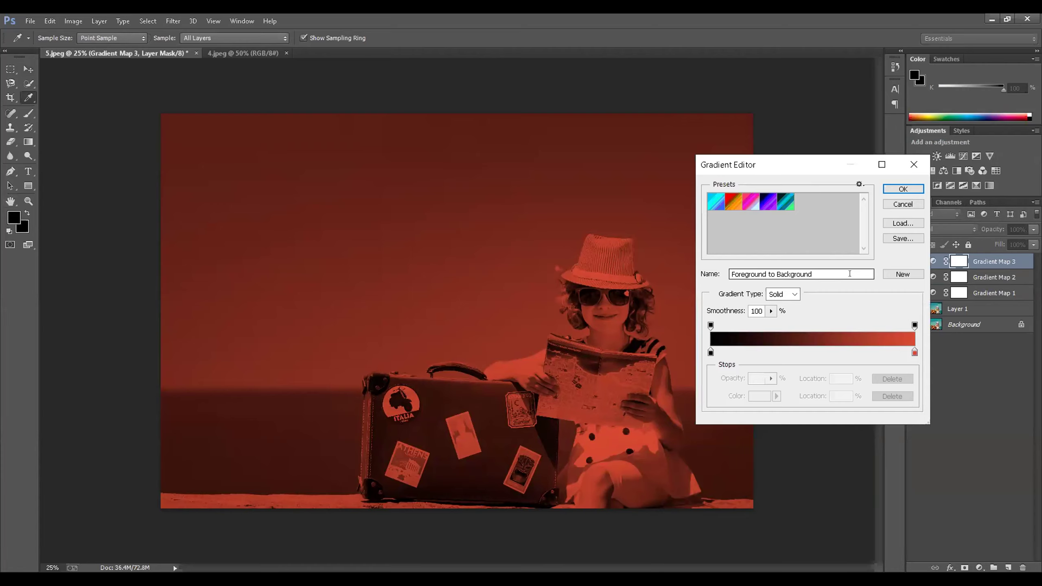
{"action": "left_click", "coordinate": [904, 202]}
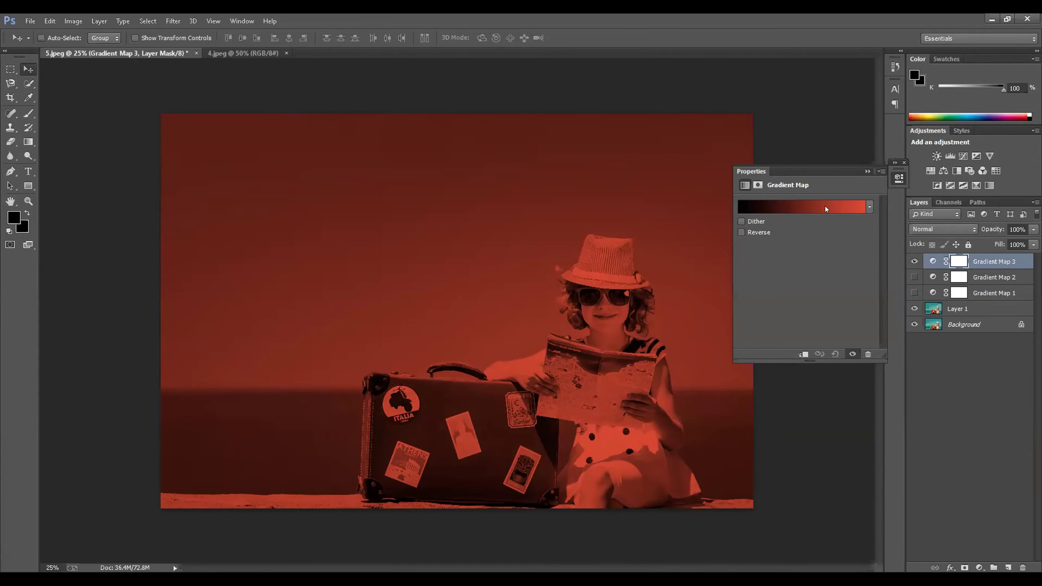
{"action": "left_click", "coordinate": [957, 230]}
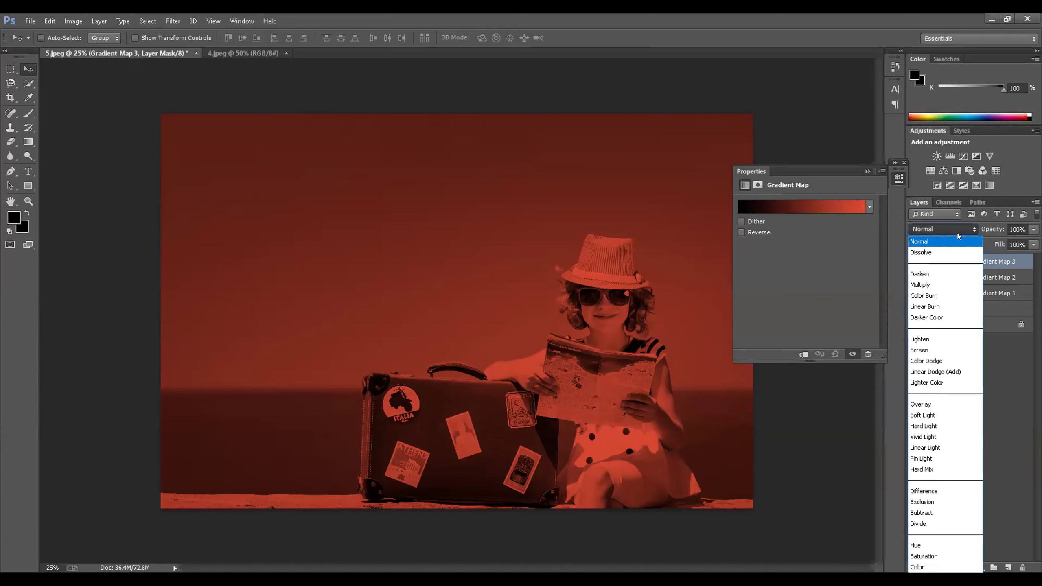
{"action": "left_click", "coordinate": [944, 415]}
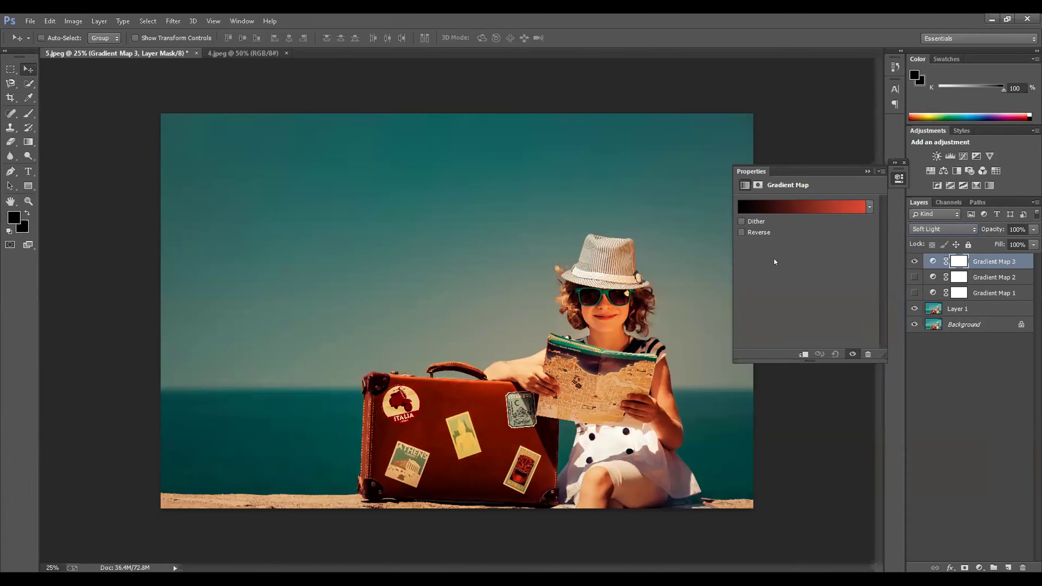
{"action": "left_click", "coordinate": [750, 206]}
{"action": "left_click_drag", "start_coordinate": [708, 353], "coordinate": [707, 355]}
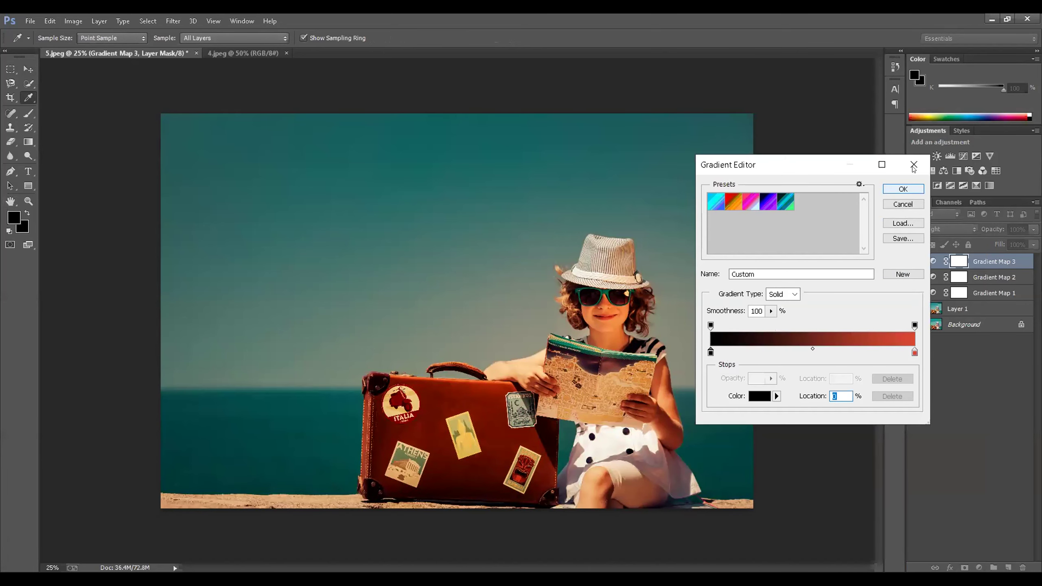
{"action": "key", "text": "Return"}
{"action": "left_click", "coordinate": [956, 230]}
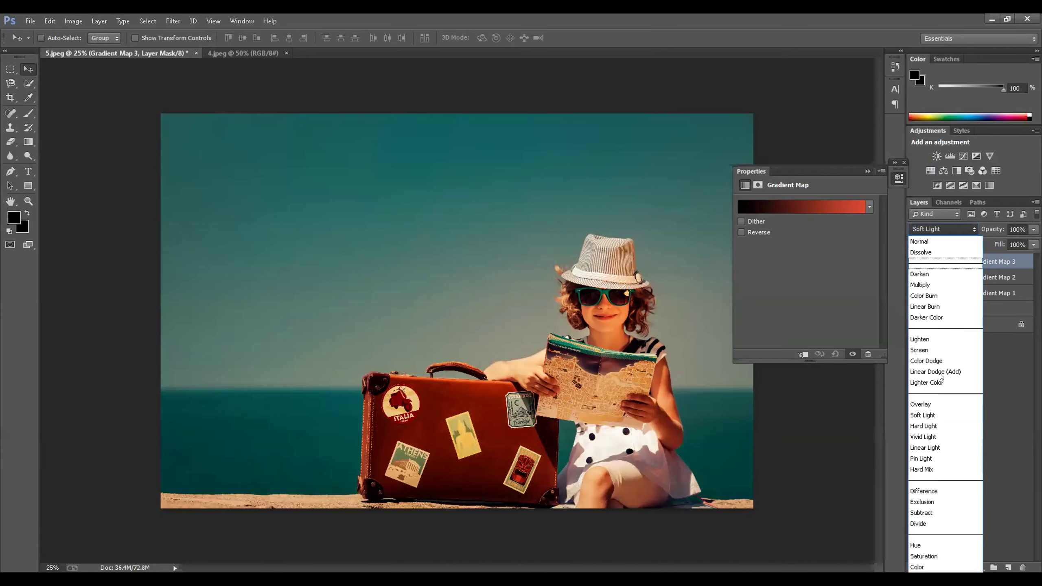
{"action": "left_click", "coordinate": [941, 414]}
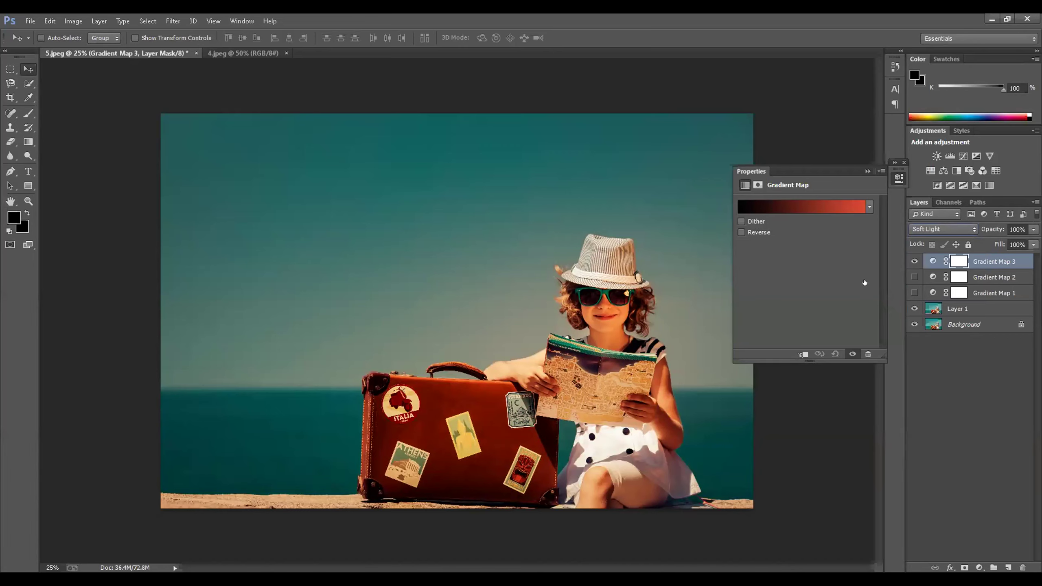
Toggle the topmost gradient map layer's visibility off and on to compare the photo with and without it
{"action": "left_click", "coordinate": [914, 262]}
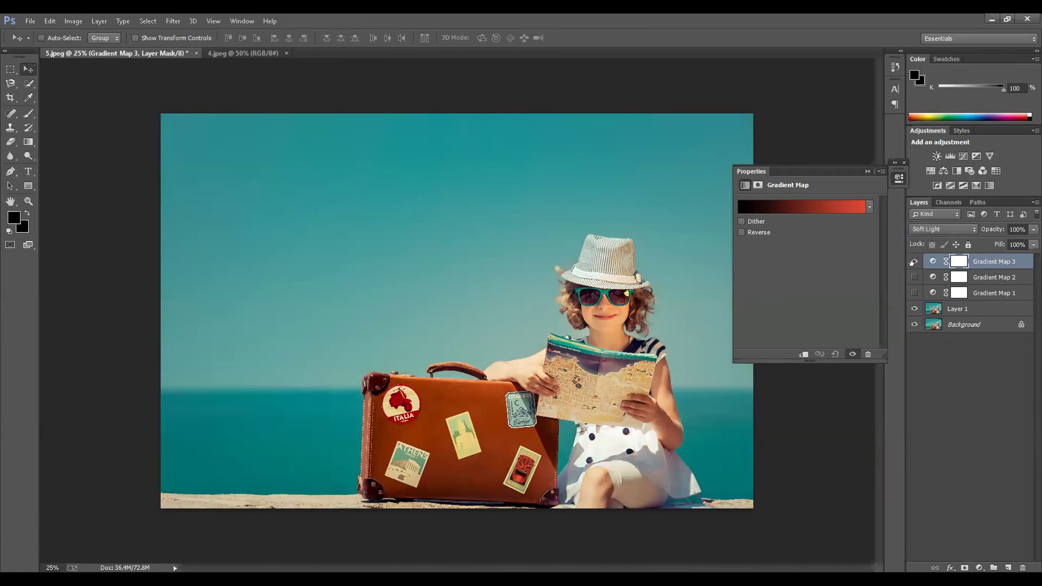
{"action": "left_click", "coordinate": [914, 262]}
{"action": "left_click", "coordinate": [913, 261]}
{"action": "left_click", "coordinate": [914, 262]}
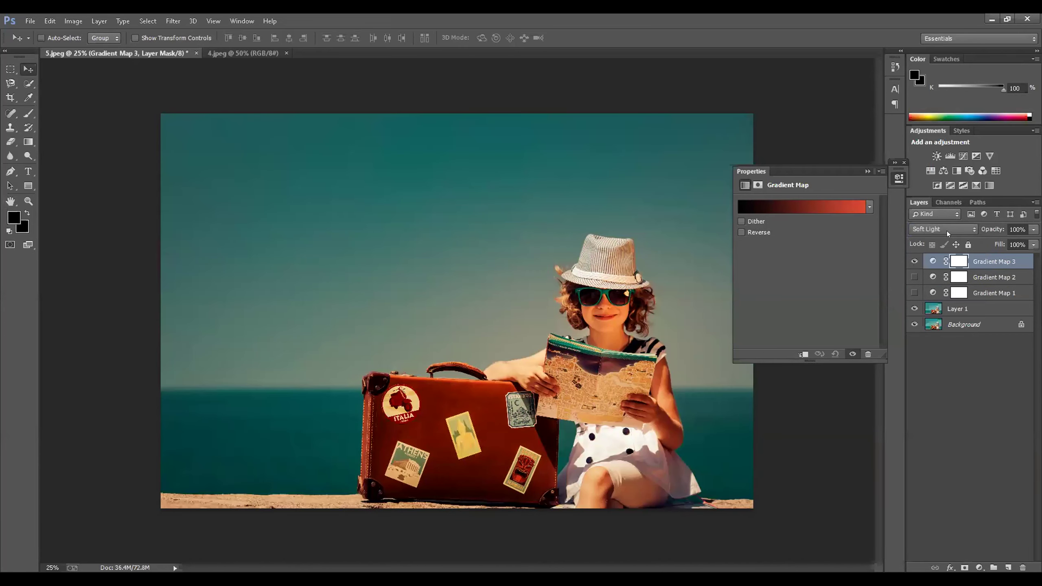
Try the Normal, Multiply and Screen blend modes on the topmost gradient map layer
{"action": "left_click", "coordinate": [947, 231]}
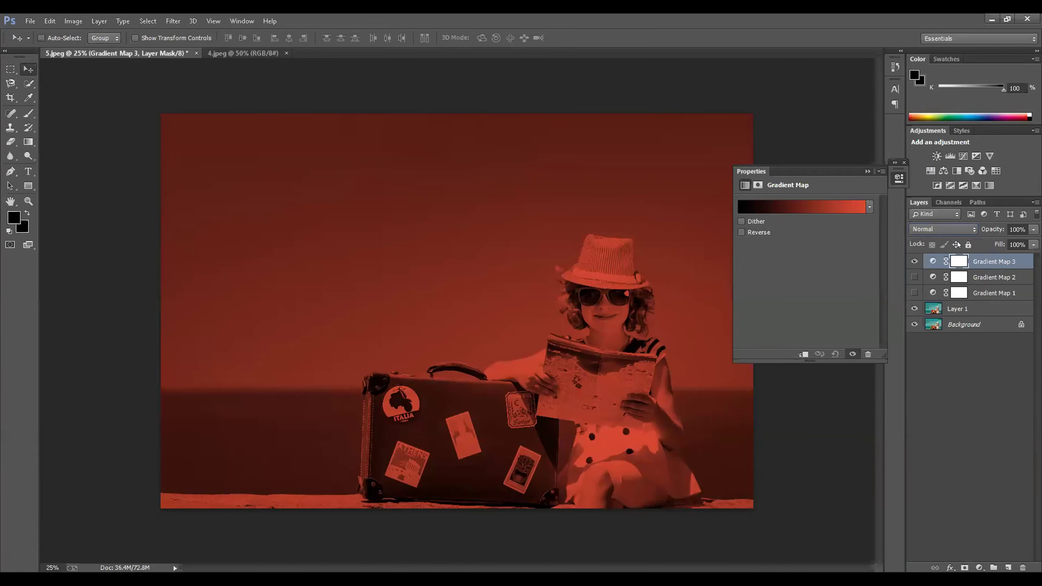
{"action": "left_click", "coordinate": [944, 230]}
{"action": "left_click", "coordinate": [933, 287]}
{"action": "left_click", "coordinate": [931, 232]}
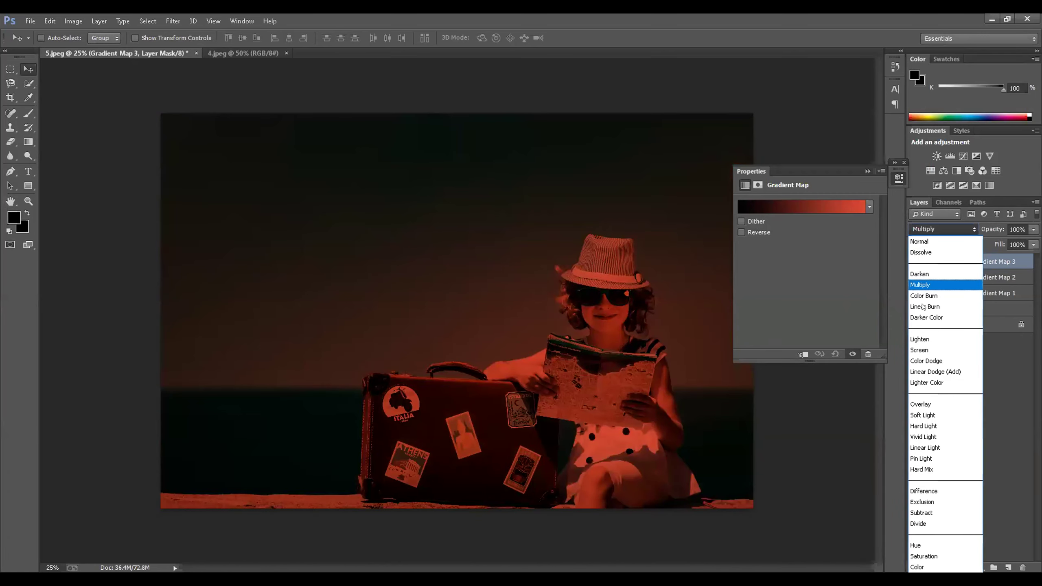
{"action": "left_click", "coordinate": [937, 348]}
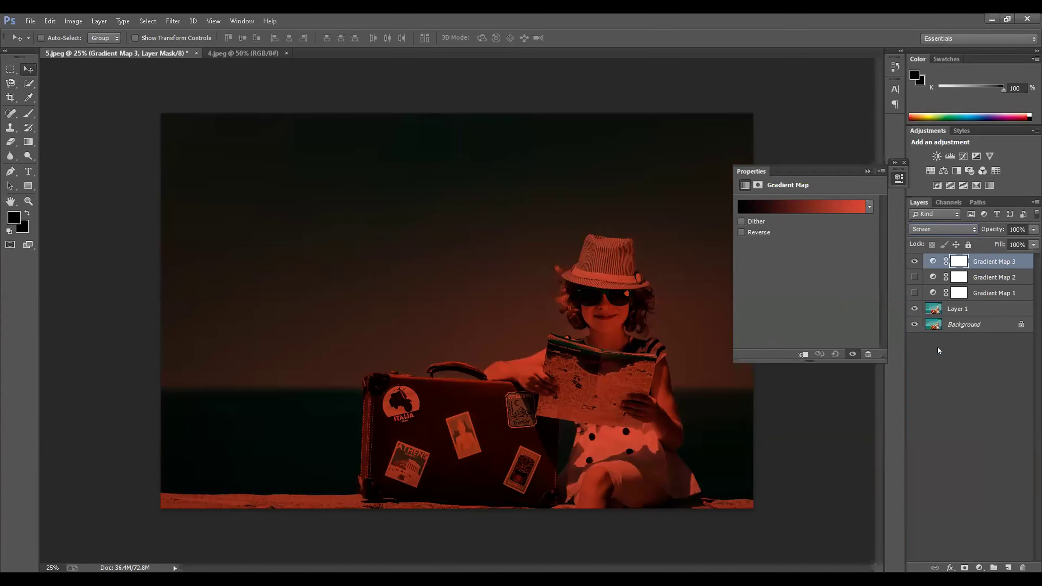
Return the topmost gradient map layer to the Soft Light blend mode and set its opacity to 70%
{"action": "left_click", "coordinate": [961, 233]}
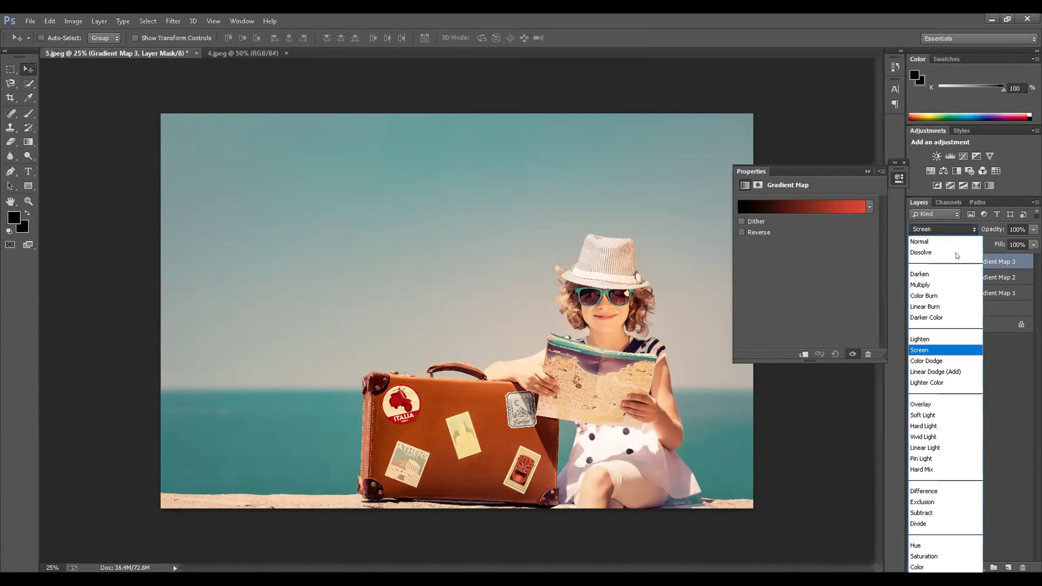
{"action": "left_click", "coordinate": [933, 408]}
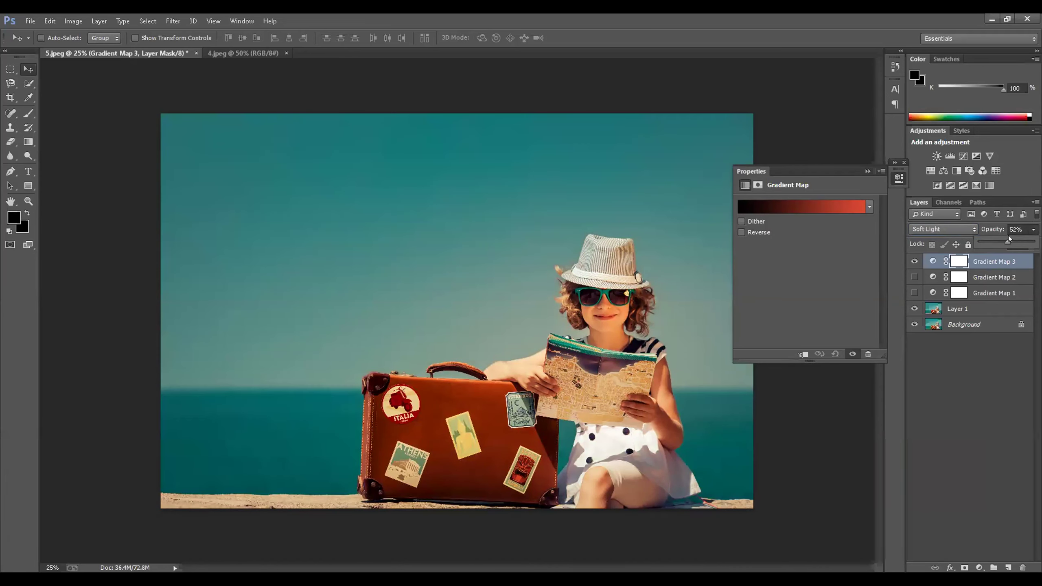
Open the topmost gradient map's gradient for editing and set its starting color stop at location 0% to User Color
{"action": "left_click", "coordinate": [748, 209]}
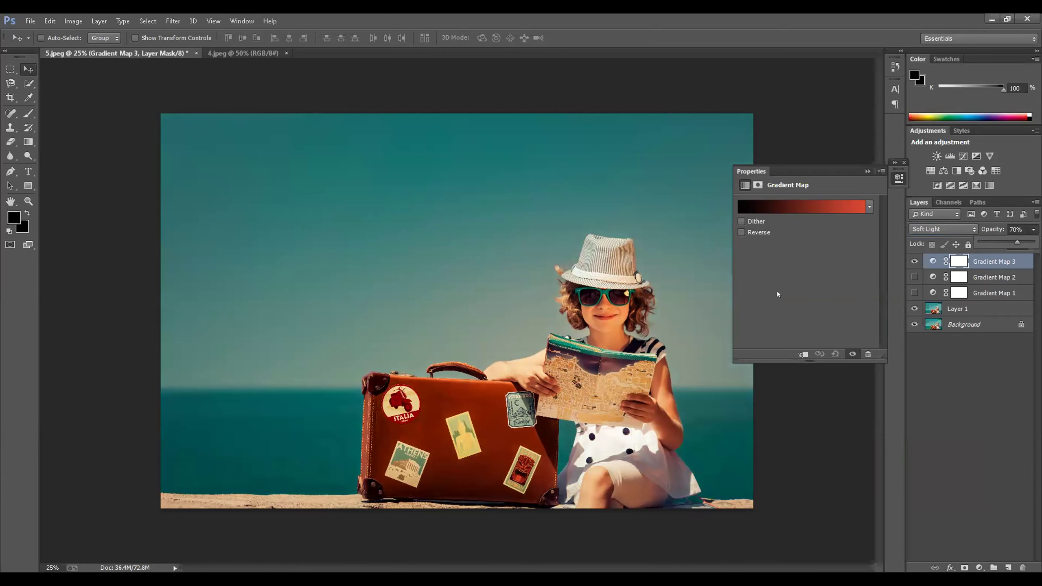
{"action": "left_click", "coordinate": [710, 352]}
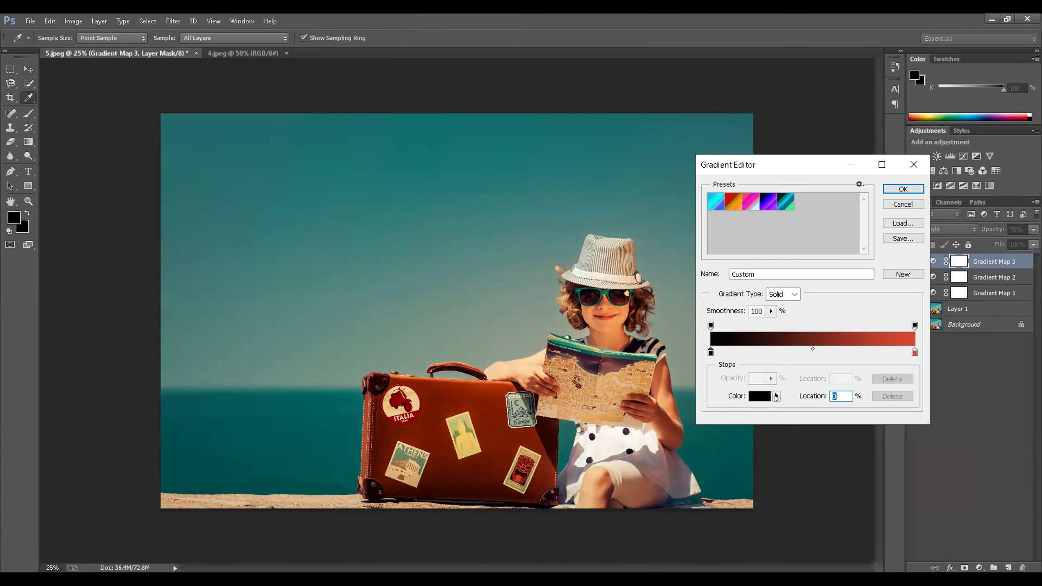
{"action": "left_click", "coordinate": [776, 396]}
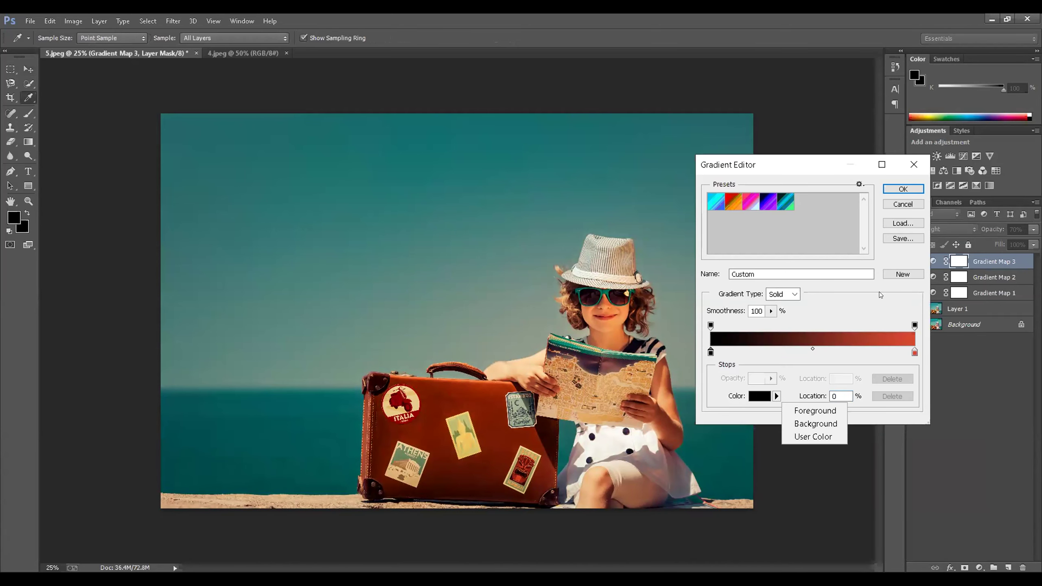
{"action": "left_click", "coordinate": [815, 438]}
{"action": "left_click", "coordinate": [814, 212]}
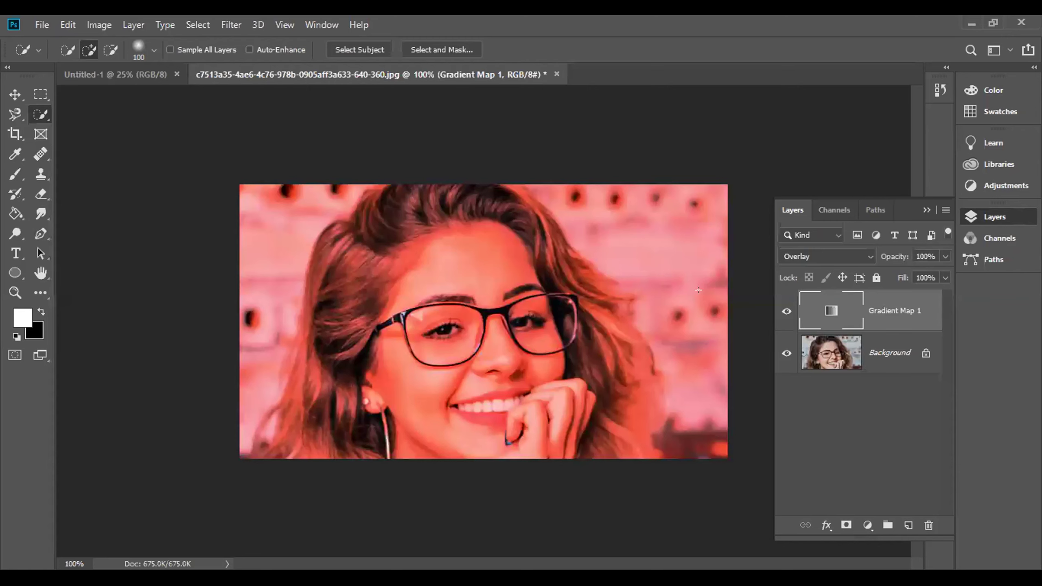
Delete the gradient map layer from the portrait photo and switch to the Move tool
{"action": "left_click", "coordinate": [923, 522]}
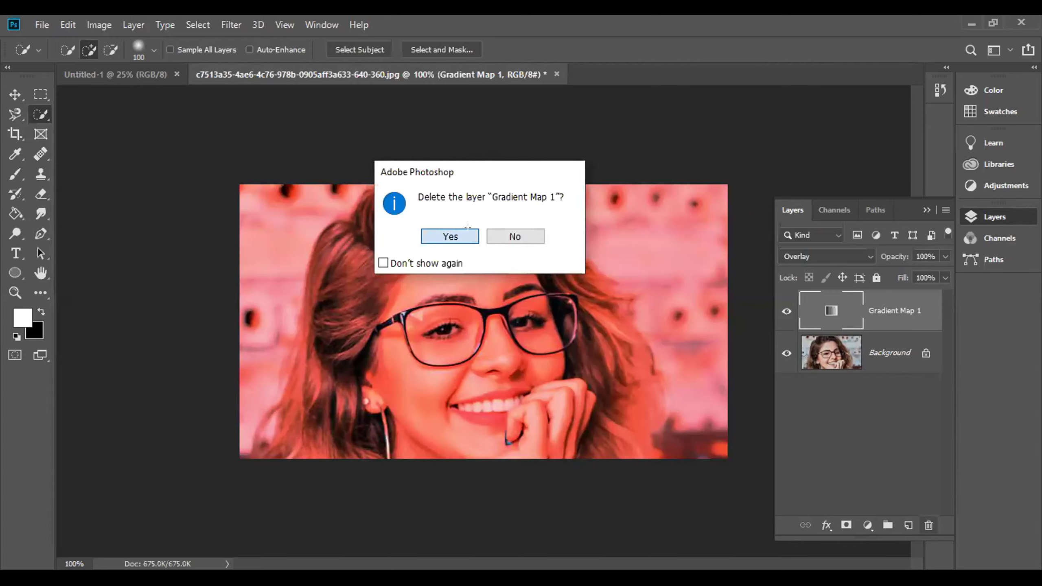
{"action": "left_click", "coordinate": [467, 237]}
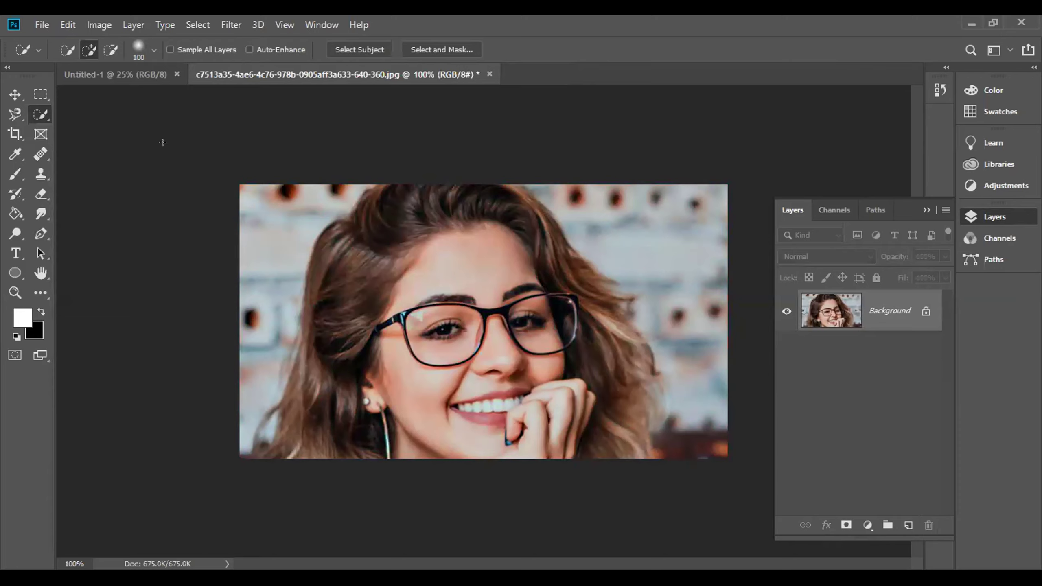
{"action": "left_click", "coordinate": [5, 92]}
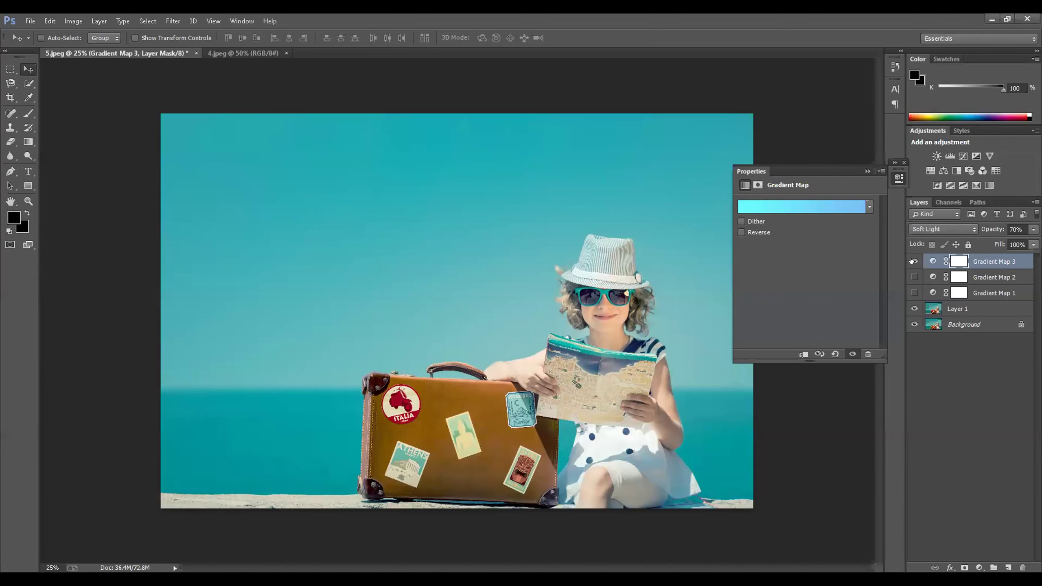
Set the starting color stop of the topmost gradient map in 5.jpeg to white (ffffff) and collapse its properties
{"action": "left_click", "coordinate": [801, 207]}
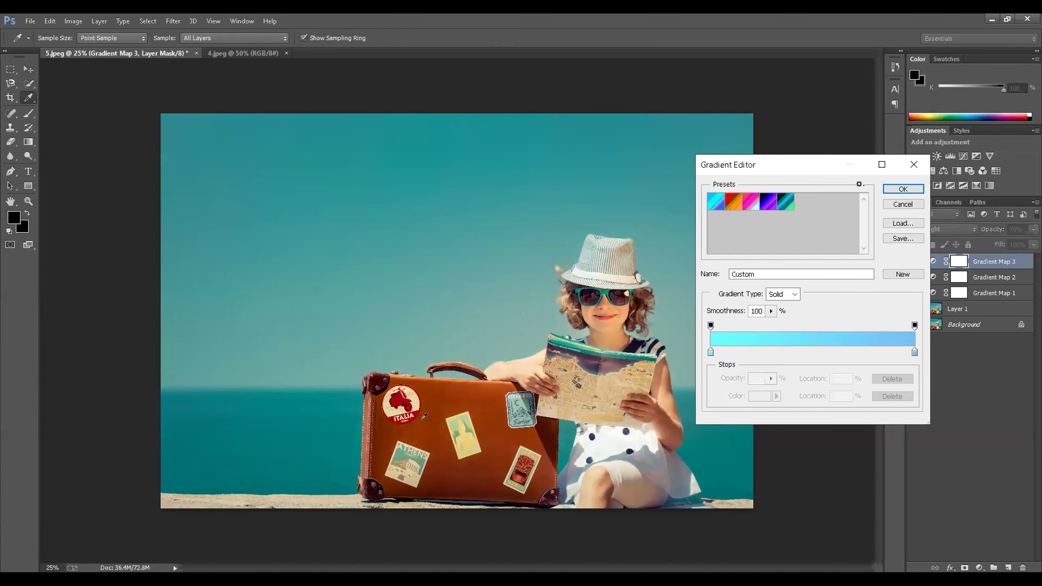
{"action": "left_click", "coordinate": [710, 351]}
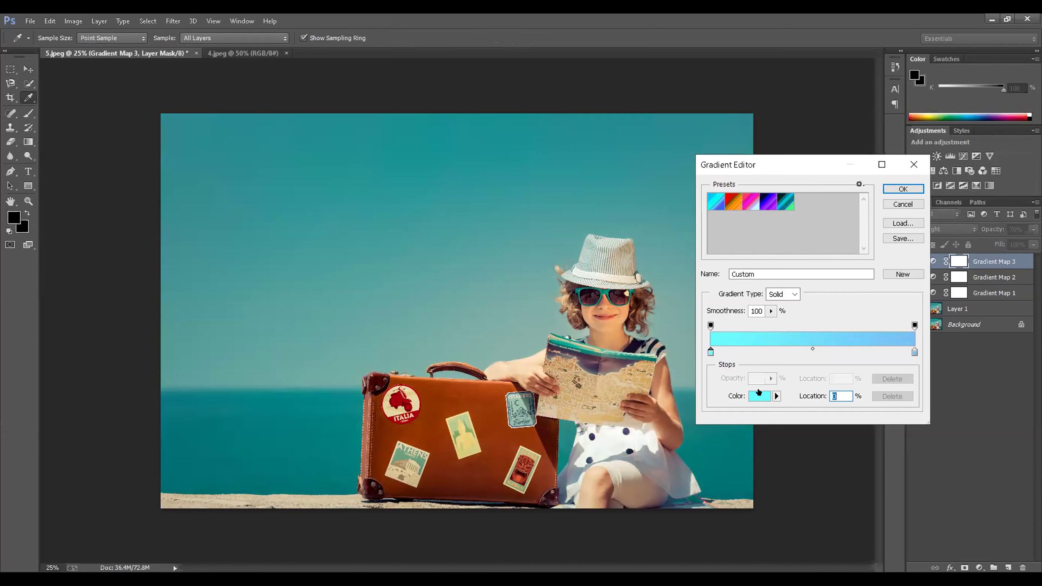
{"action": "left_click", "coordinate": [760, 396]}
{"action": "type", "text": "ffffff"}
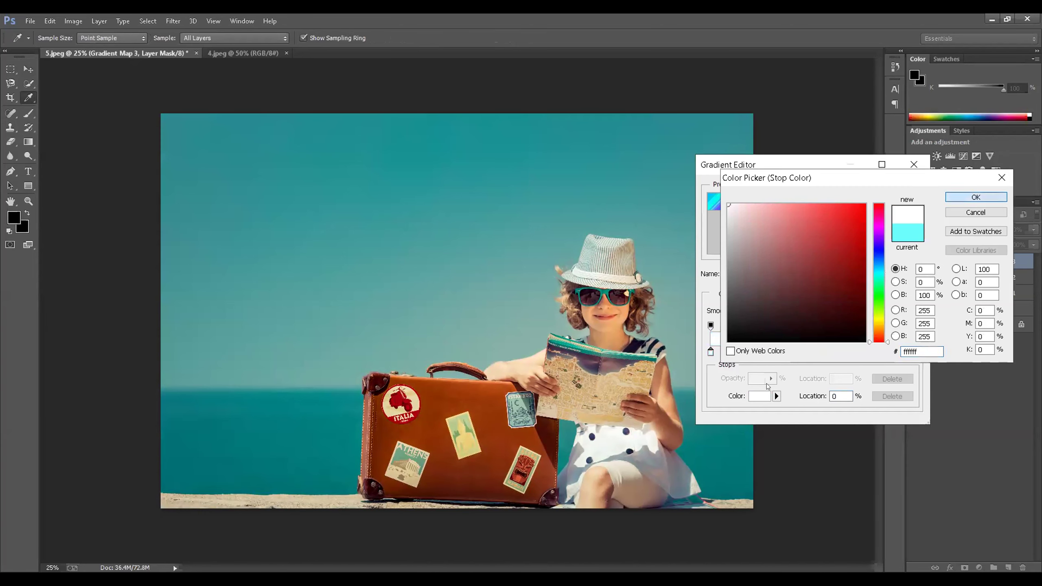
{"action": "left_click", "coordinate": [975, 195]}
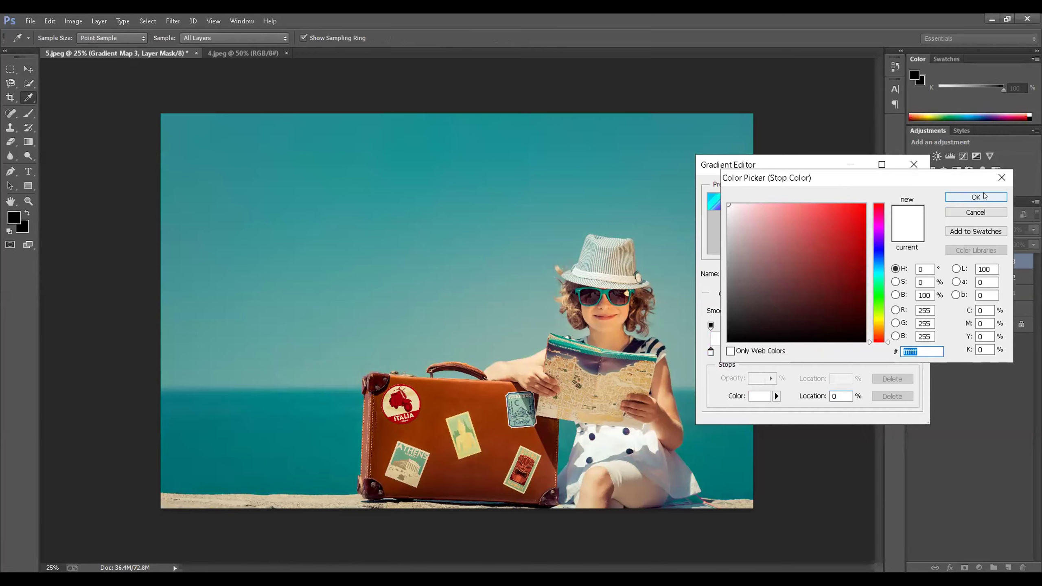
{"action": "left_click", "coordinate": [1001, 179]}
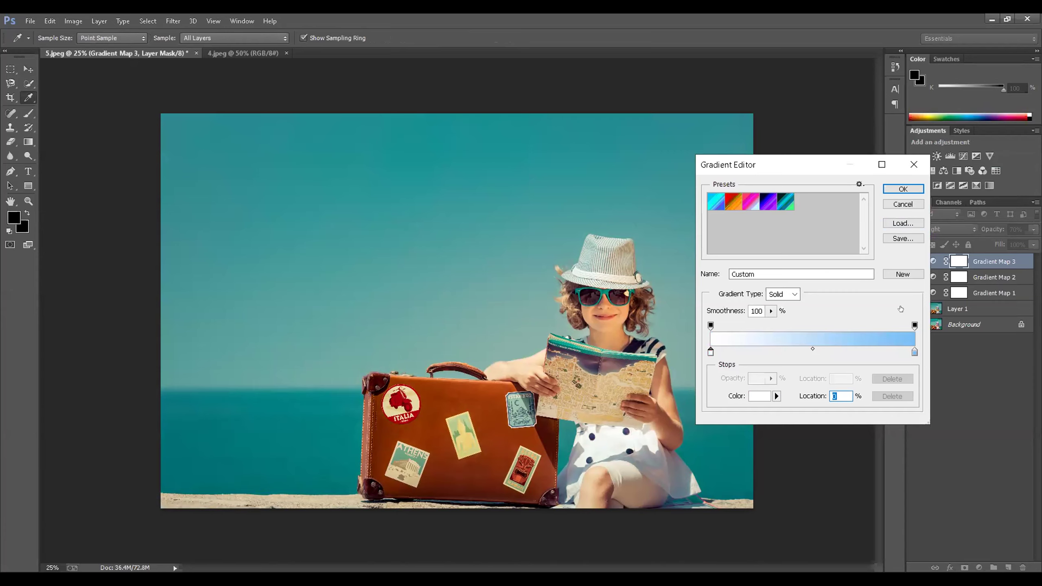
{"action": "left_click", "coordinate": [904, 189]}
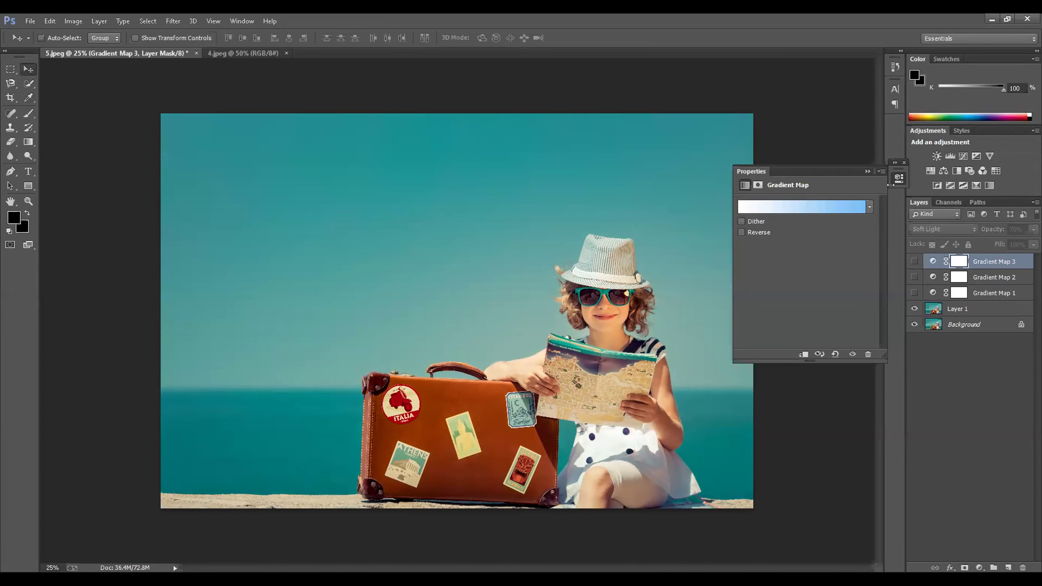
{"action": "left_click", "coordinate": [866, 173]}
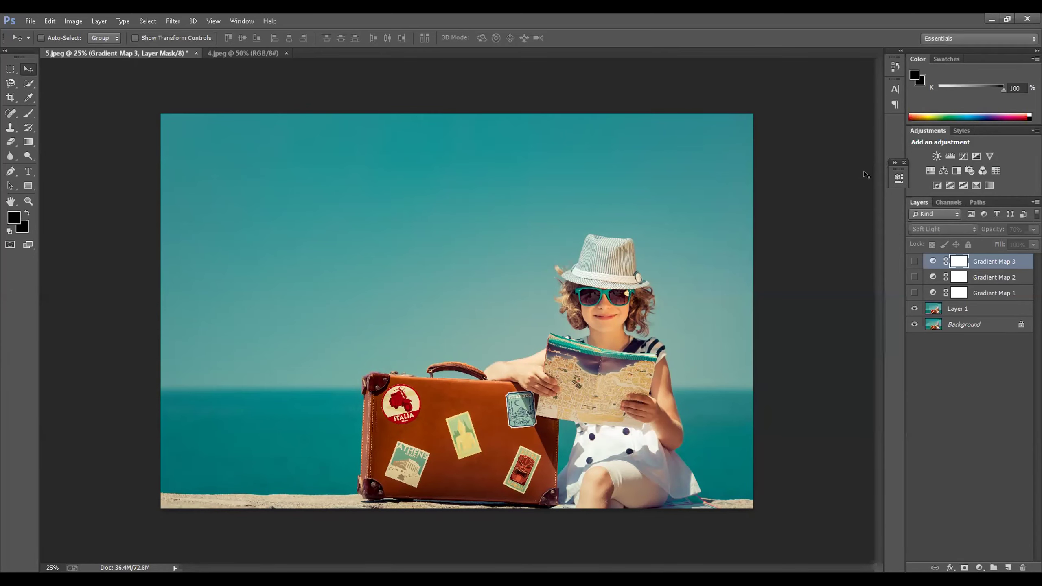
Toggle the visibility of the upper two gradient map layers to compare their effects, leaving only the topmost one shown
{"action": "left_click", "coordinate": [914, 261]}
{"action": "left_click", "coordinate": [915, 276]}
{"action": "left_click", "coordinate": [914, 261]}
{"action": "left_click", "coordinate": [915, 277]}
{"action": "left_click", "coordinate": [912, 262]}
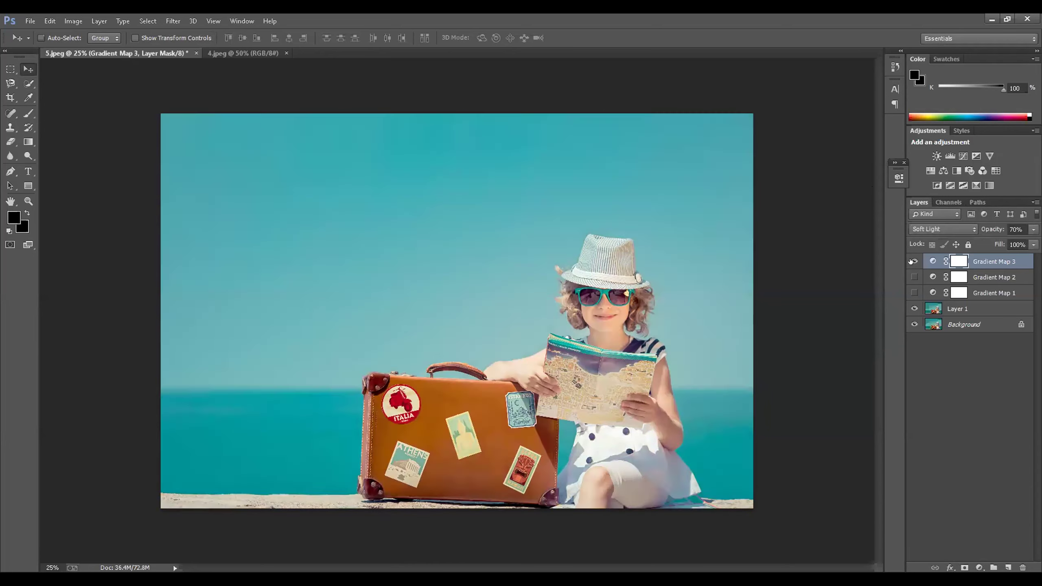
{"action": "left_click", "coordinate": [939, 229]}
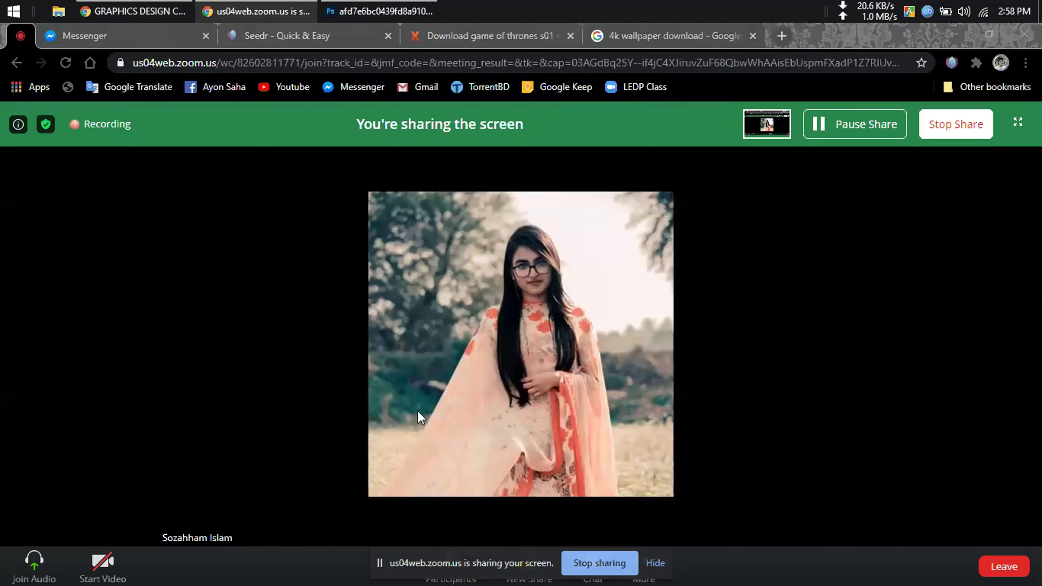
Switch to the Photoshop window with the autumn trees image and set its gradient map layer to Soft Light at 10% opacity
{"action": "mouse_move", "coordinate": [257, 1]}
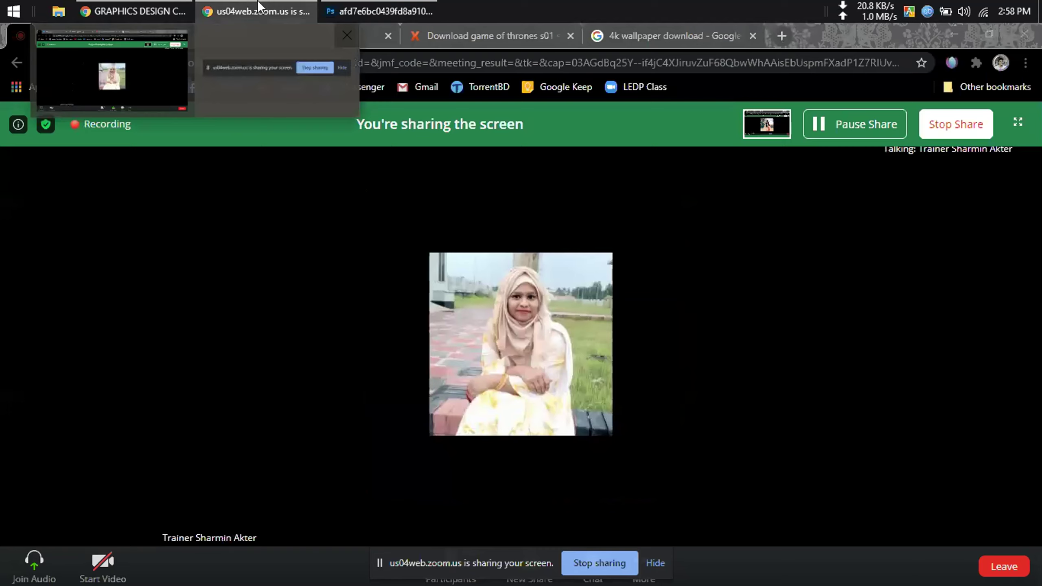
{"action": "left_click", "coordinate": [418, 4]}
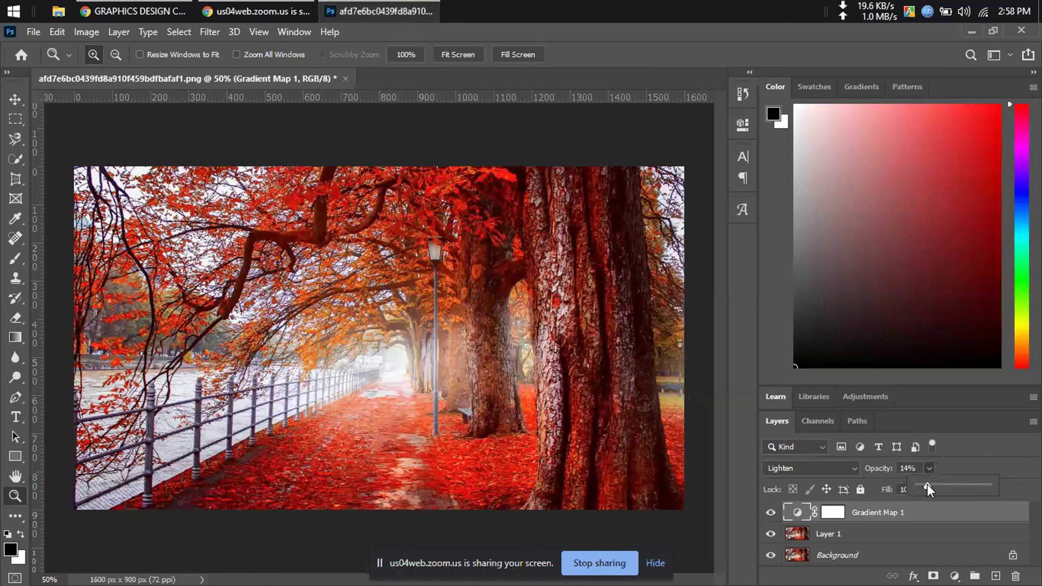
{"action": "left_click", "coordinate": [845, 471]}
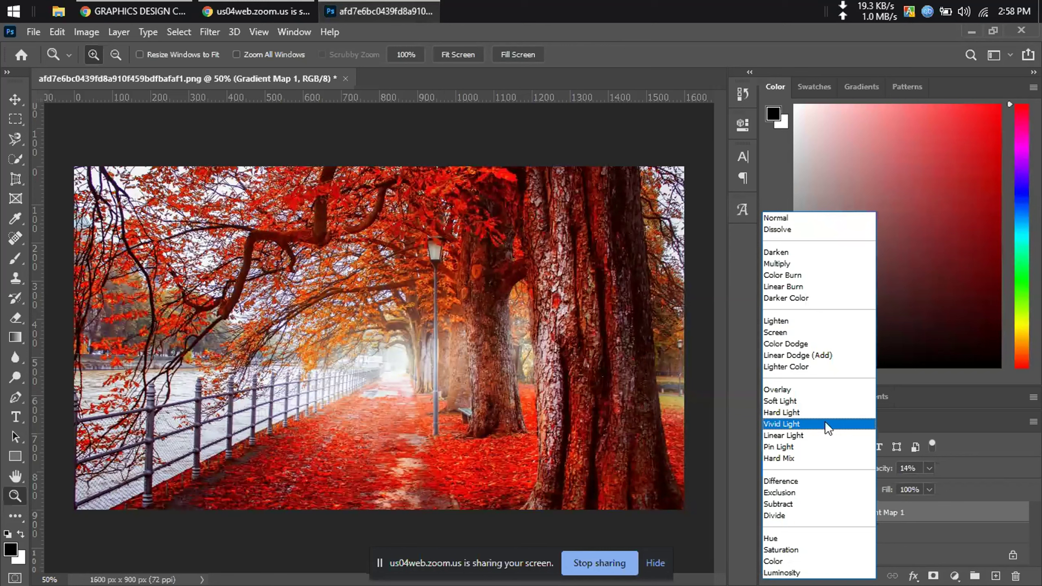
{"action": "left_click", "coordinate": [802, 406]}
{"action": "left_click", "coordinate": [930, 469]}
{"action": "mouse_move", "coordinate": [928, 486]}
{"action": "left_mouse_down"}
{"action": "mouse_move", "coordinate": [953, 488]}
{"action": "mouse_move", "coordinate": [925, 488]}
{"action": "left_mouse_up"}
Set the starting color stop of the autumn image's gradient map to light red f75858 and collapse its properties
{"action": "left_click", "coordinate": [743, 124]}
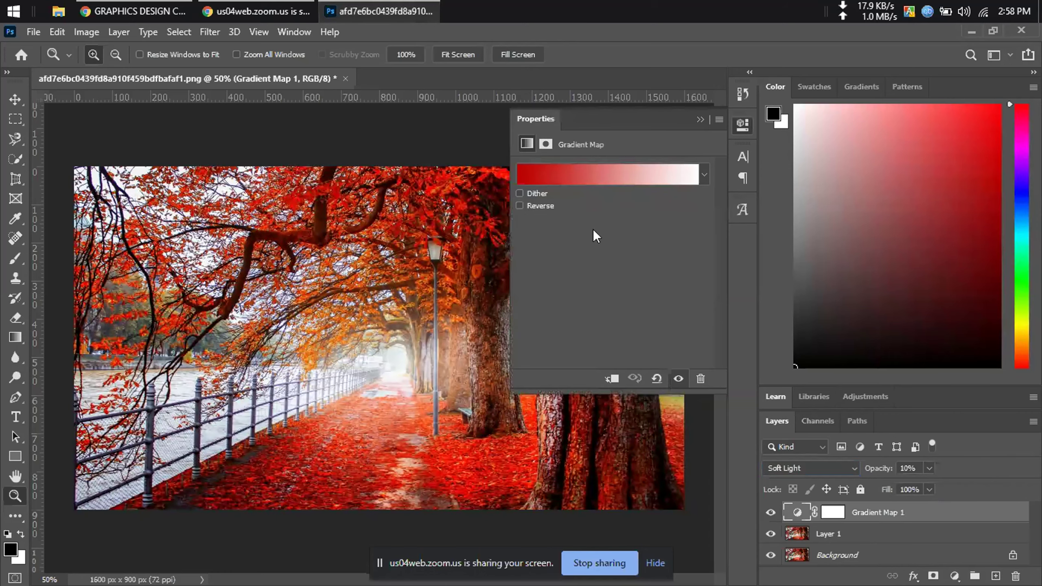
{"action": "left_click", "coordinate": [526, 175]}
{"action": "double_click", "coordinate": [359, 346]}
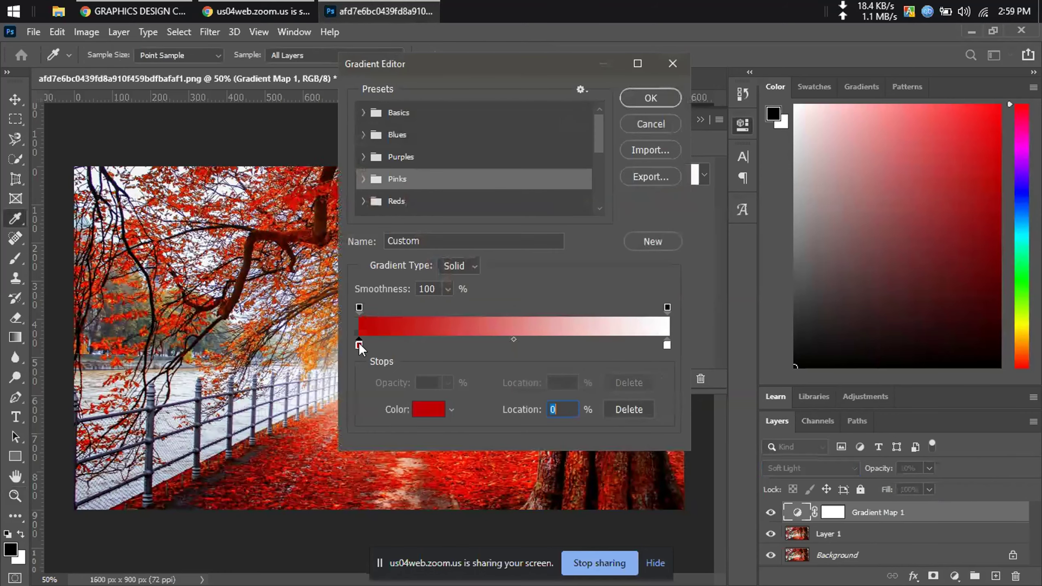
{"action": "left_click_drag", "start_coordinate": [466, 193], "coordinate": [445, 137]}
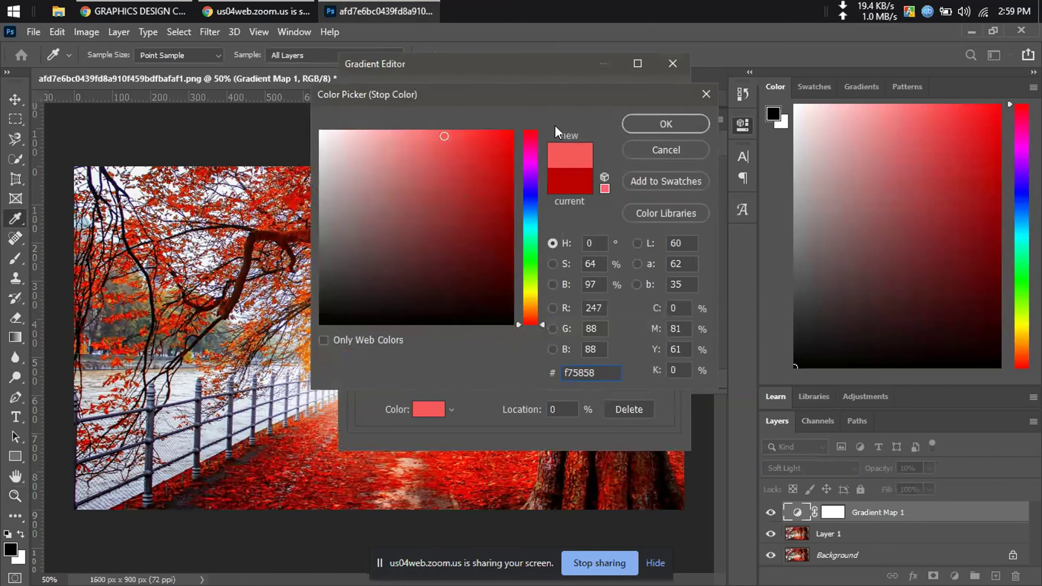
{"action": "left_click", "coordinate": [650, 121]}
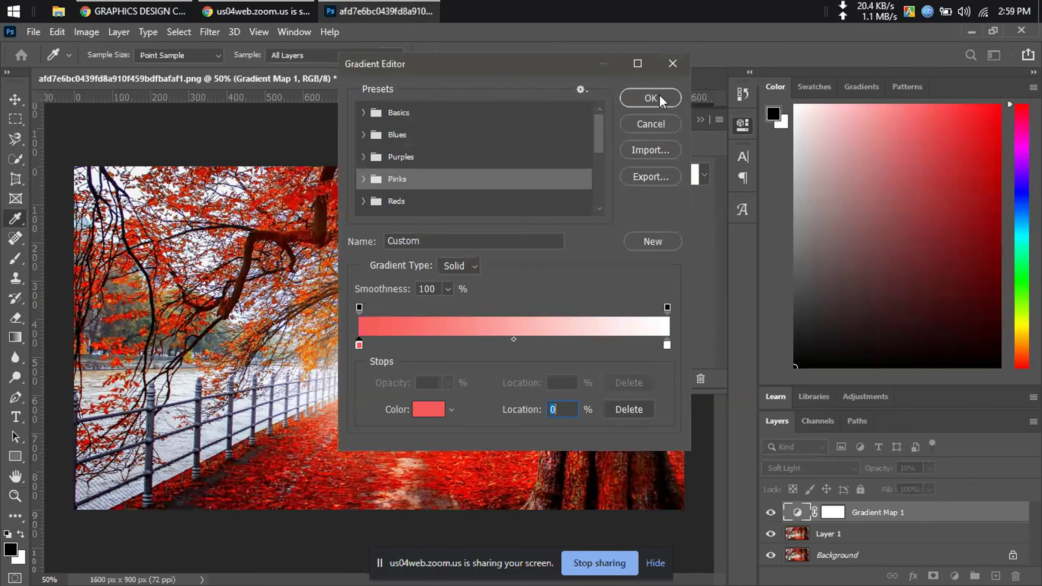
{"action": "left_click", "coordinate": [659, 97]}
{"action": "left_click", "coordinate": [699, 120]}
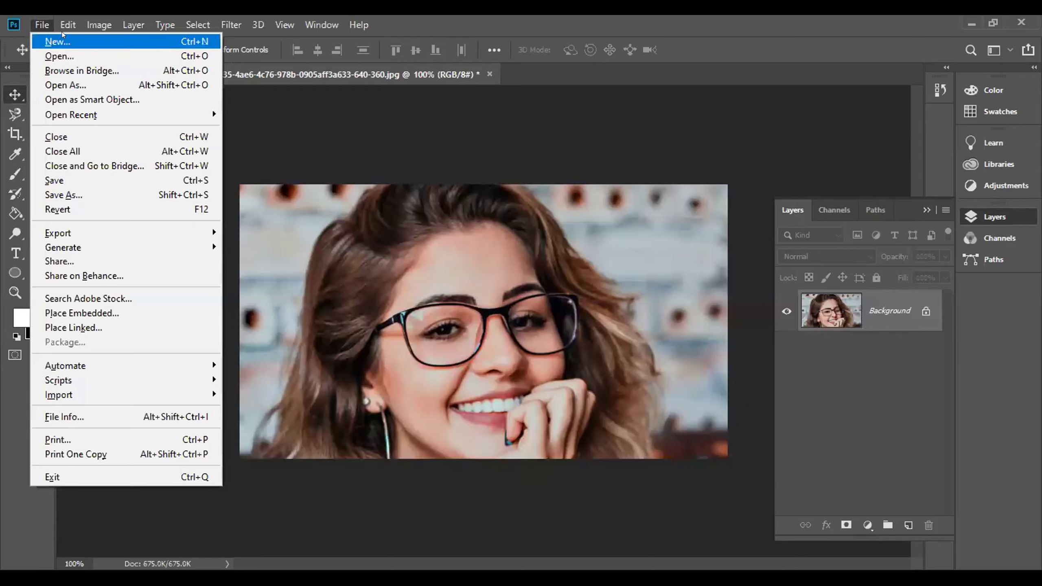
Create a new 1920 x 1080 px document at 72 ppi with a white background from the recent custom preset
{"action": "key", "text": "Escape"}
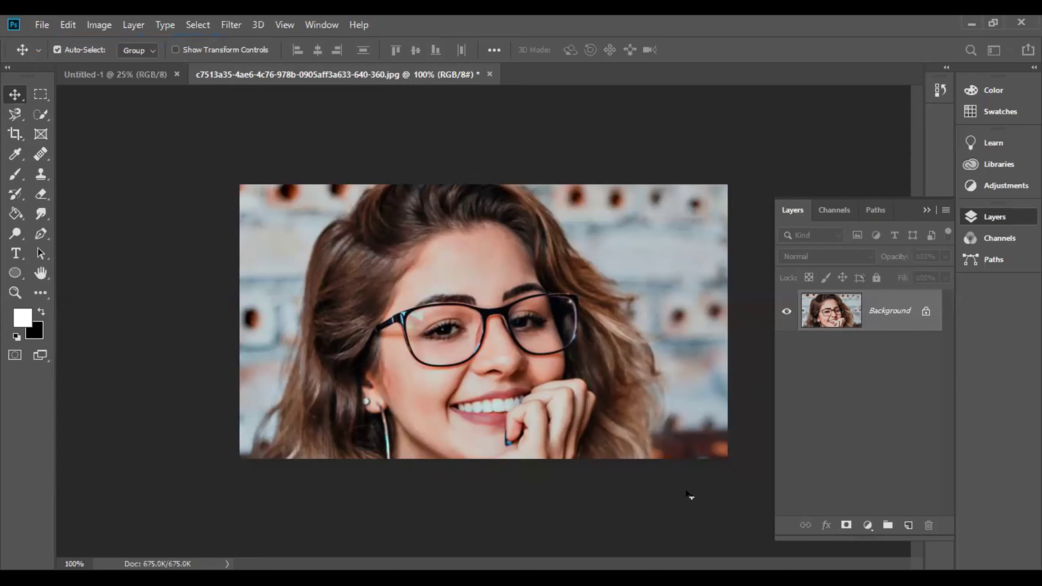
{"action": "key", "text": "ctrl+n"}
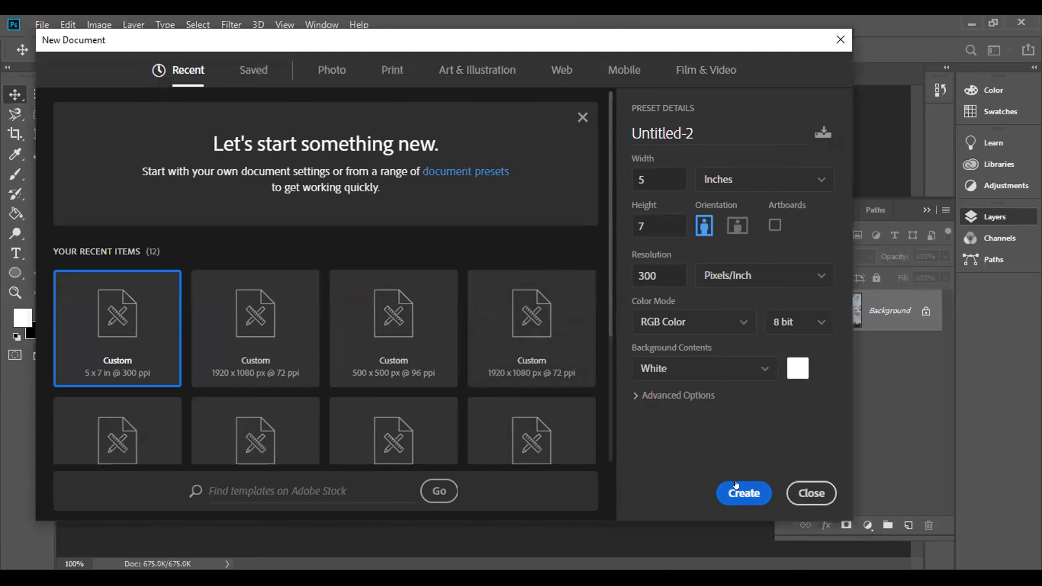
{"action": "left_click", "coordinate": [289, 348]}
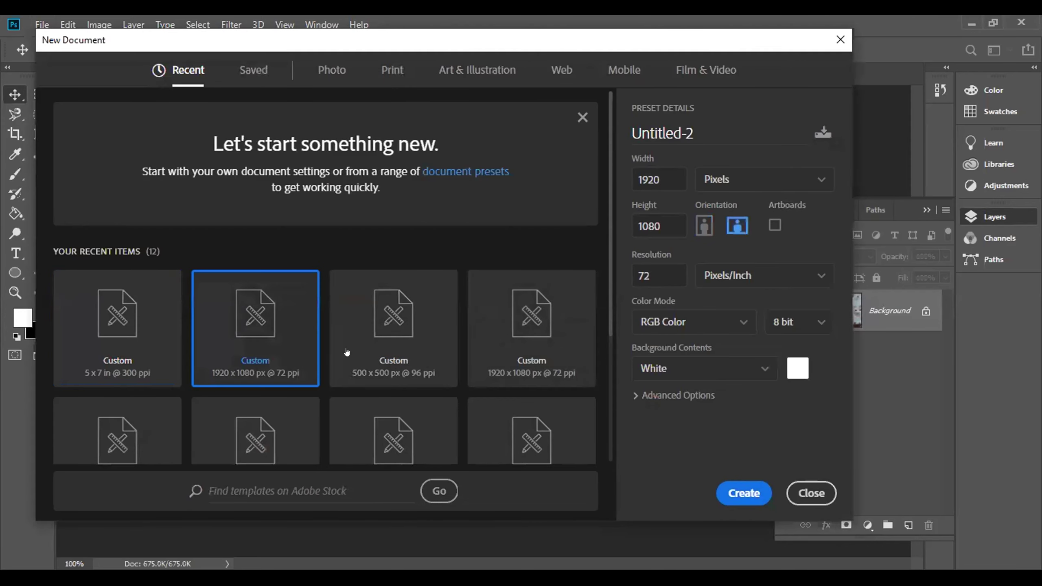
{"action": "left_click", "coordinate": [736, 487]}
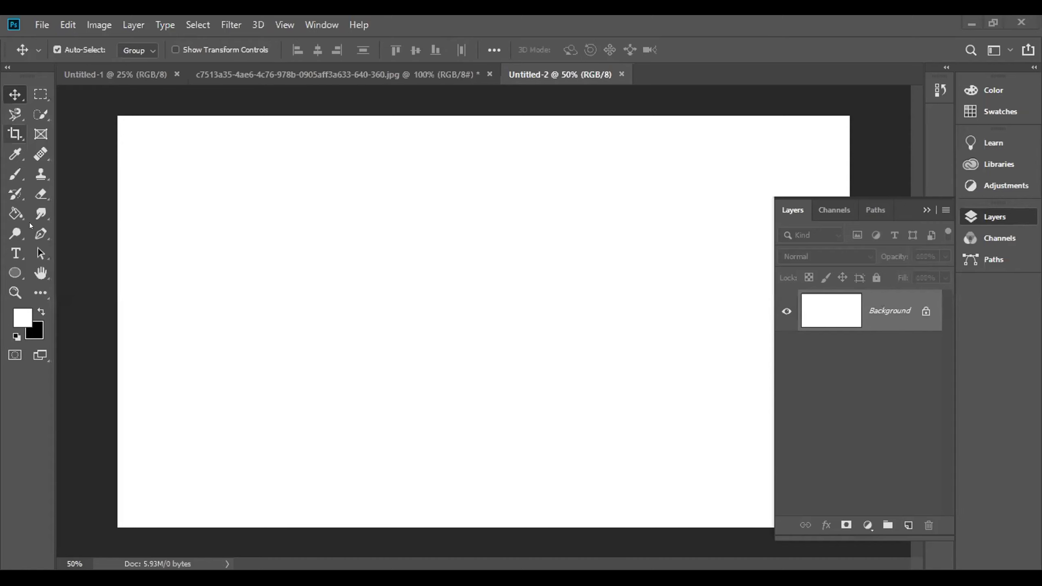
Show the marquee tool variants while alternating with the Move tool, ending on the Move tool
{"action": "left_click", "coordinate": [40, 93]}
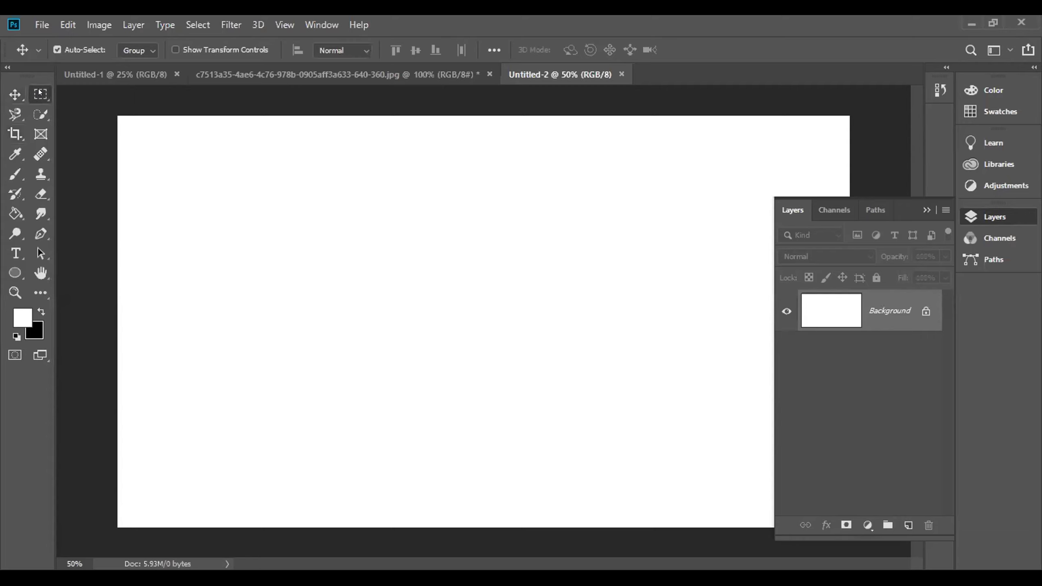
{"action": "left_click", "coordinate": [40, 93]}
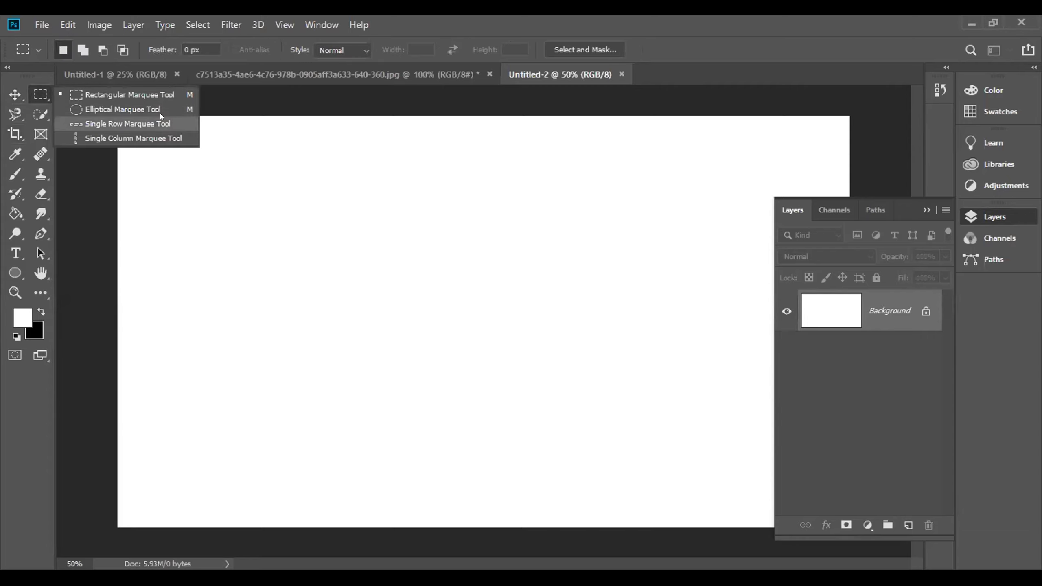
{"action": "left_click", "coordinate": [14, 95]}
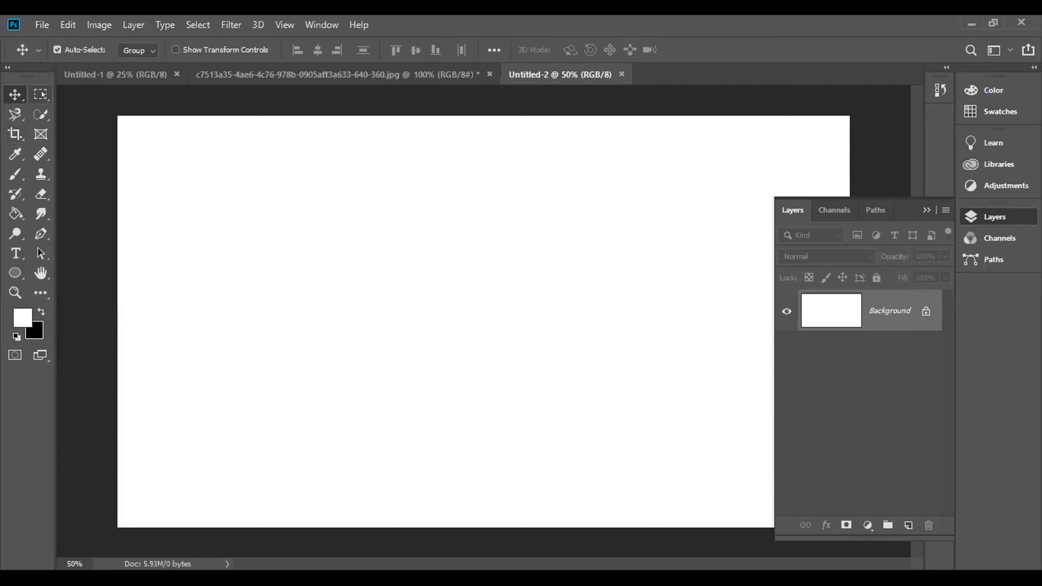
{"action": "left_click", "coordinate": [40, 94]}
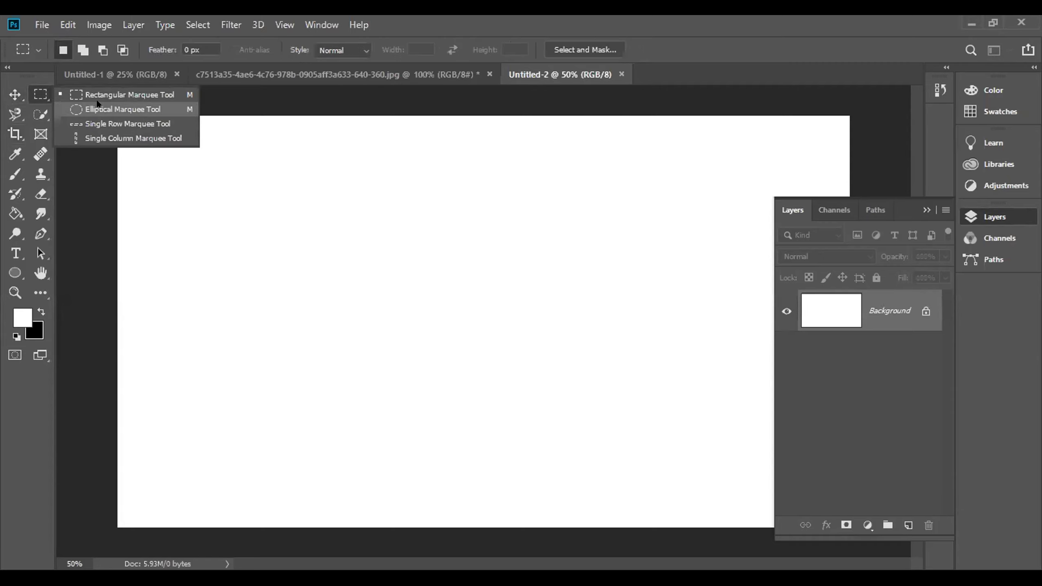
{"action": "left_click", "coordinate": [30, 92]}
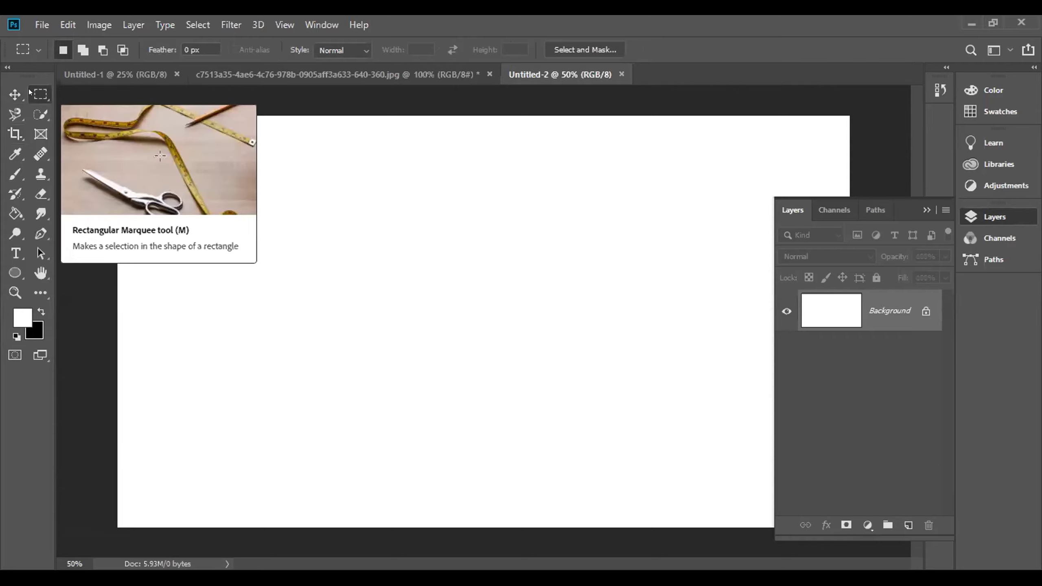
{"action": "left_click", "coordinate": [5, 94]}
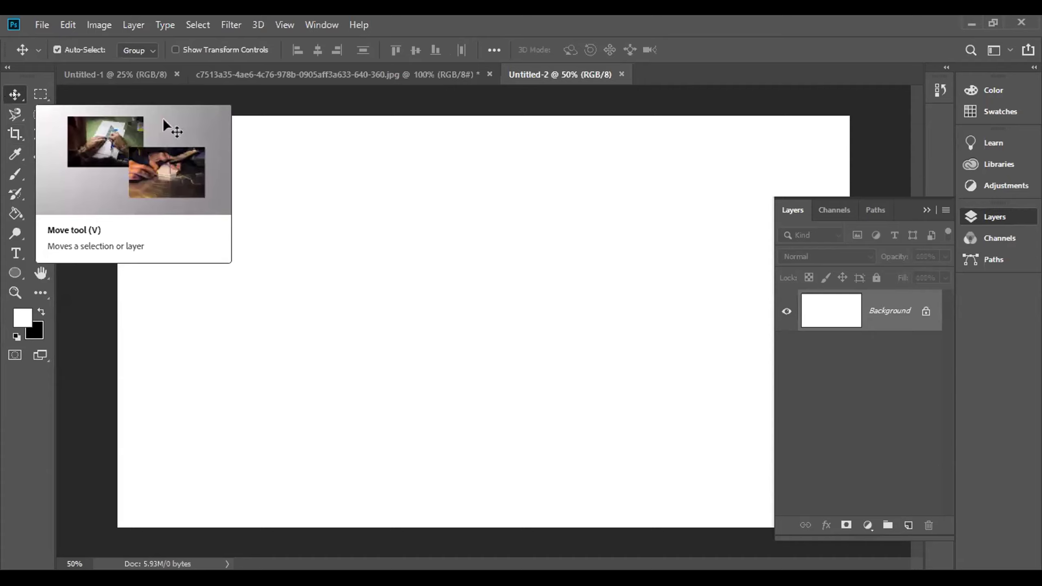
Activate the Custom Shape tool in Path mode and pick the solid paw print from the animal shapes
{"action": "left_click", "coordinate": [13, 266]}
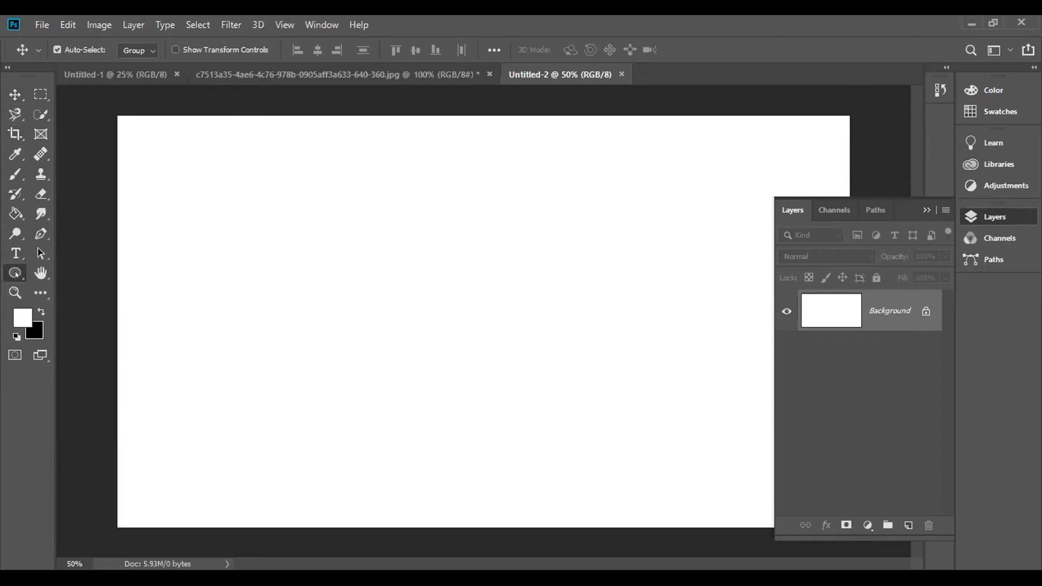
{"action": "left_click", "coordinate": [16, 273]}
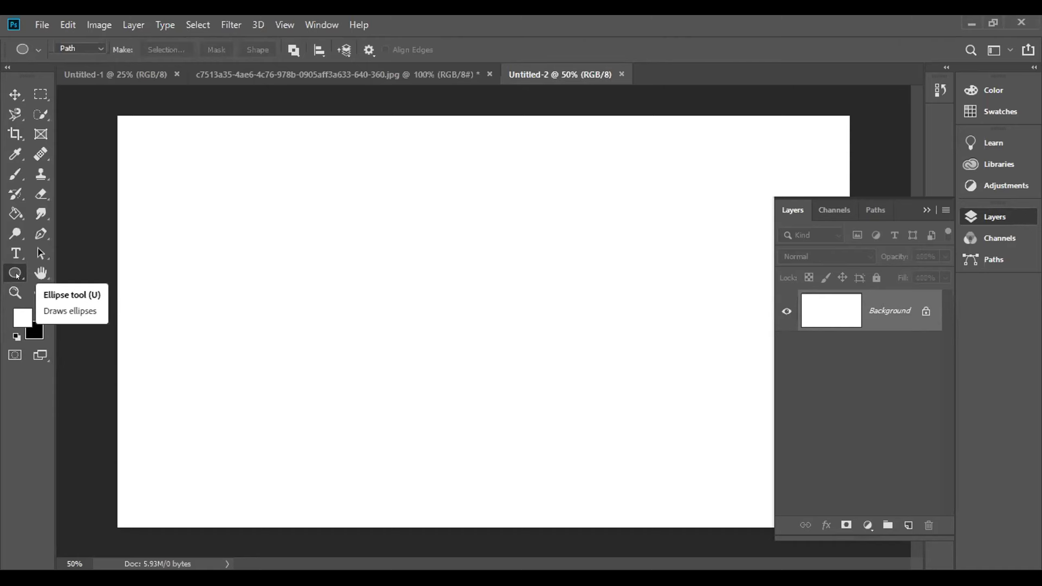
{"action": "left_click_drag", "start_coordinate": [16, 276], "coordinate": [52, 275]}
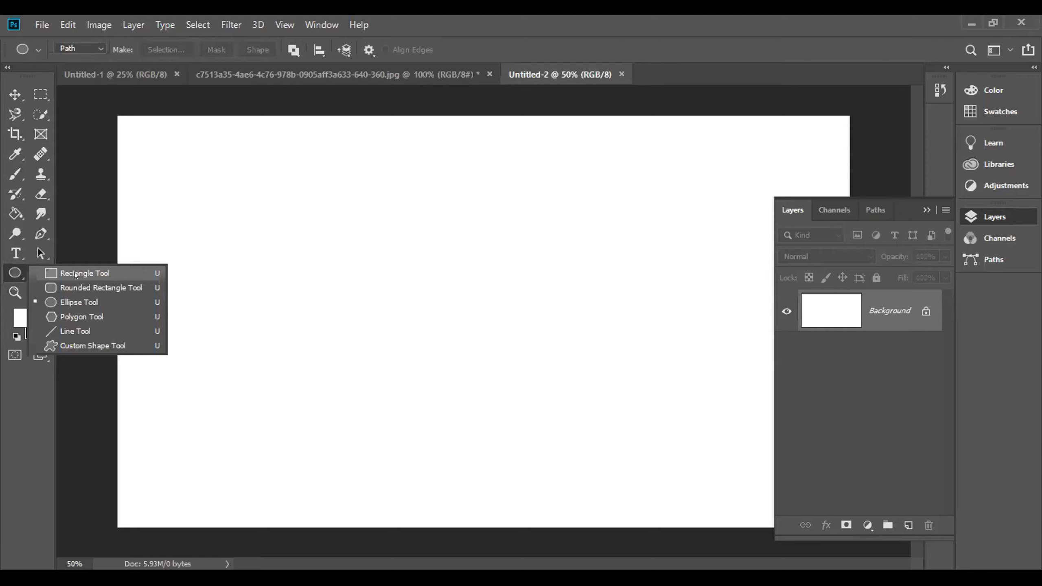
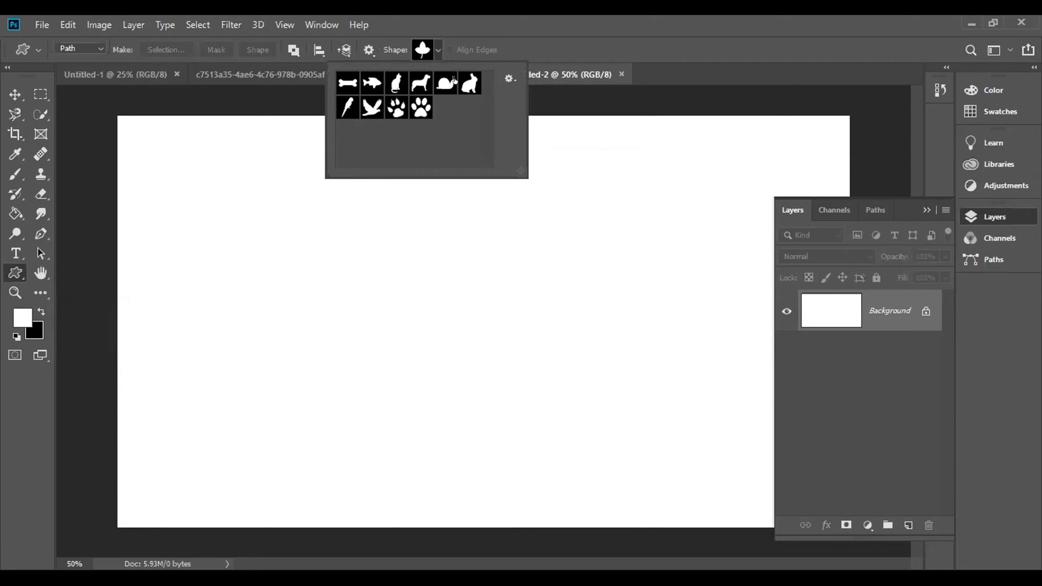
{"action": "left_click", "coordinate": [421, 106]}
{"action": "left_click", "coordinate": [289, 277]}
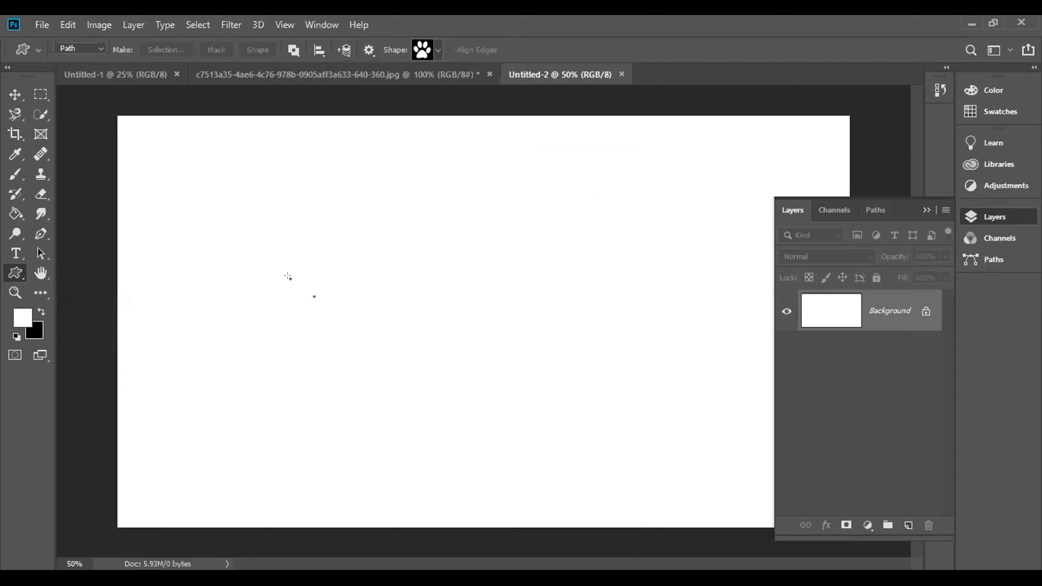
Draw a paw print path on the canvas's left half and test-fill the Background with red, undoing each fill
{"action": "left_click_drag", "start_coordinate": [394, 225], "coordinate": [234, 367]}
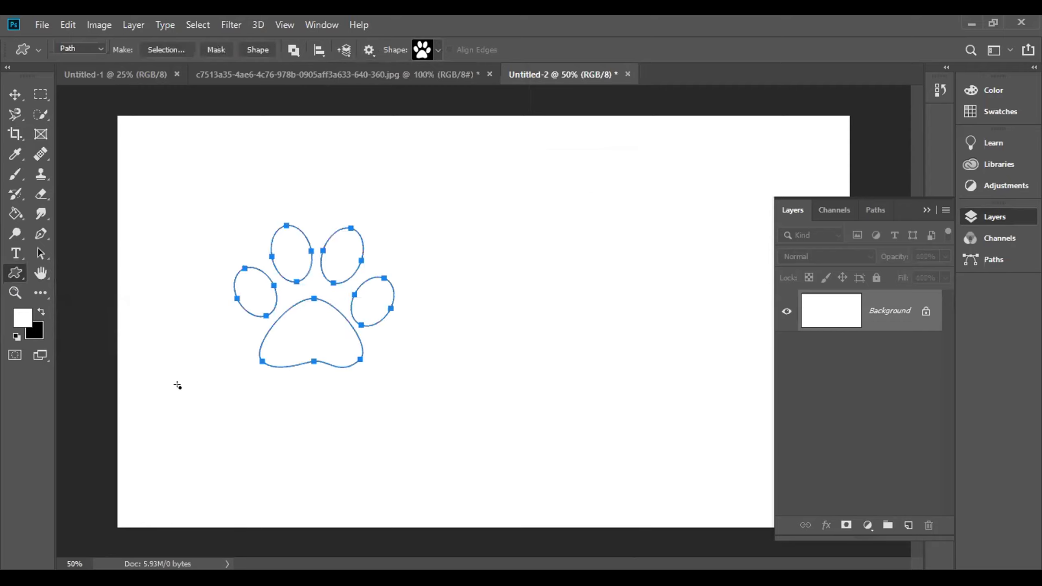
{"action": "left_click", "coordinate": [16, 316]}
{"action": "left_click", "coordinate": [726, 299]}
{"action": "key", "text": "alt+BackSpace"}
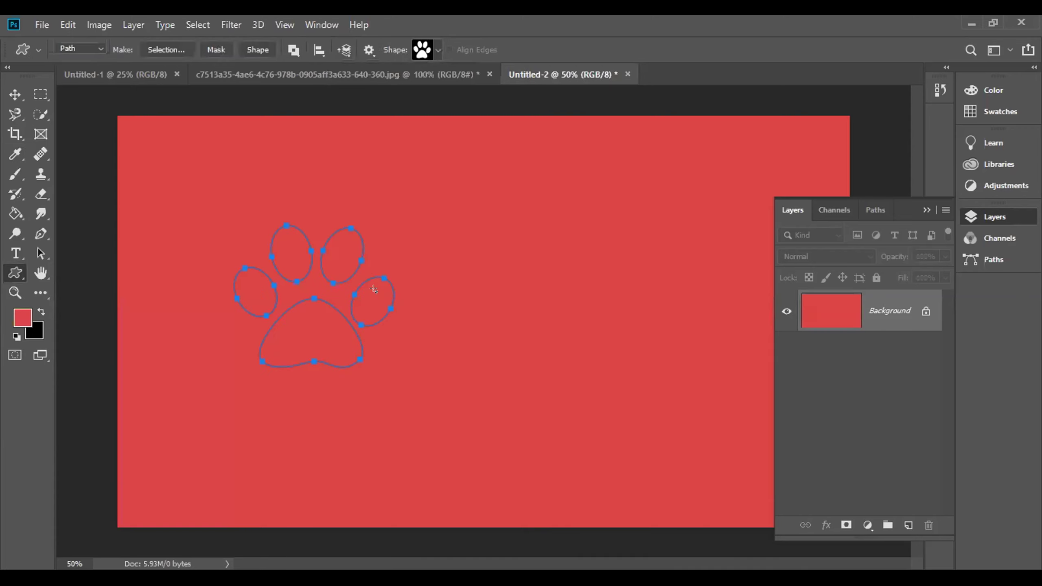
{"action": "key", "text": "ctrl+z"}
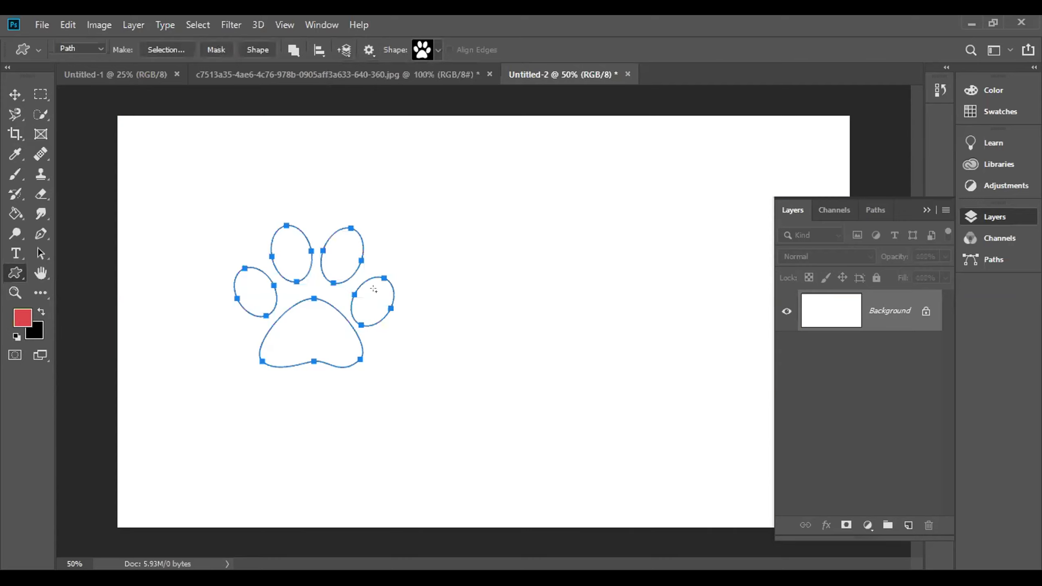
{"action": "key", "text": "alt+BackSpace"}
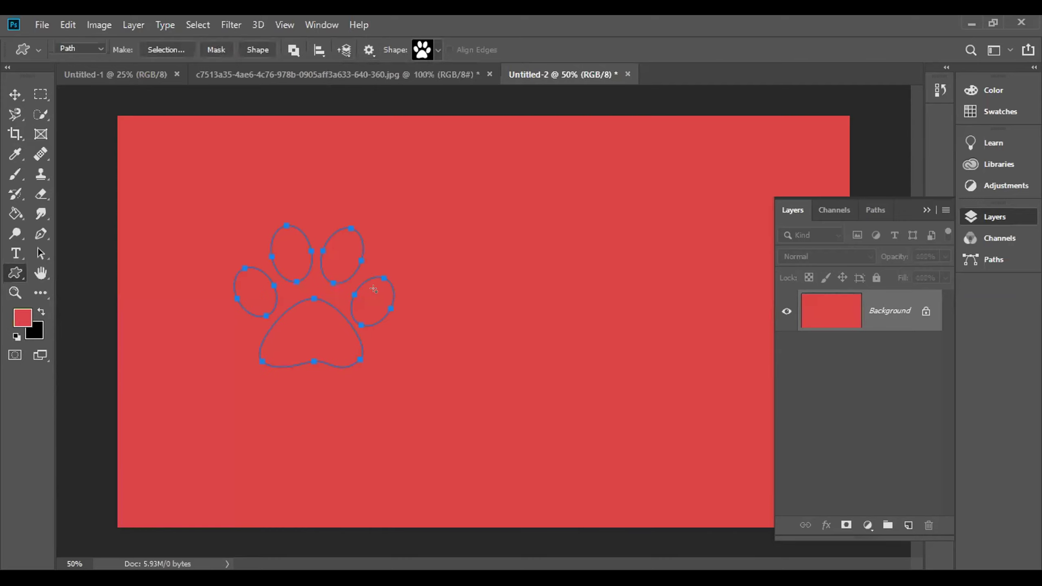
{"action": "key", "text": "ctrl+z"}
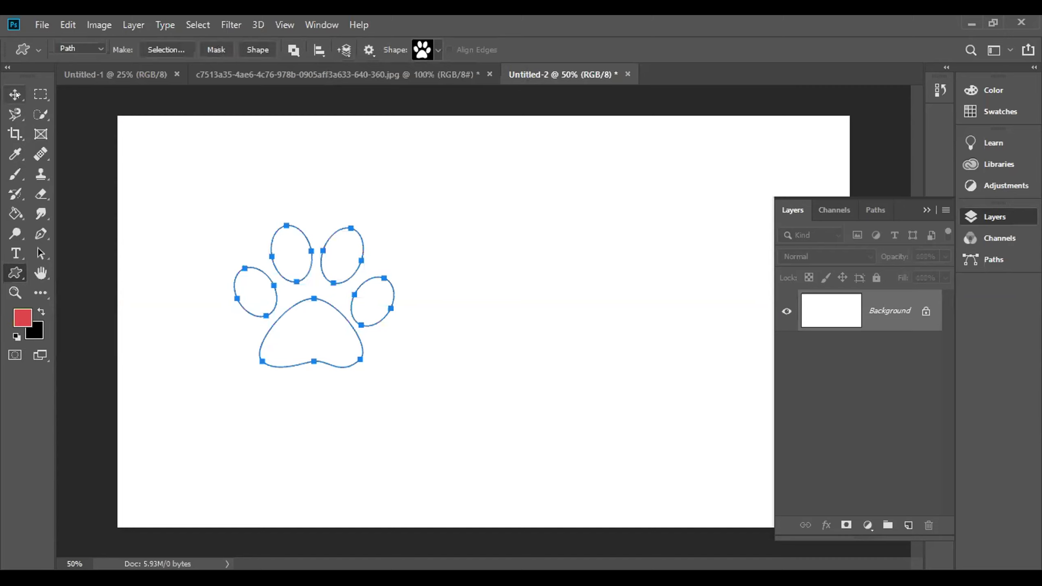
Convert the Background to a normal layer and try to move the paw print with the Move tool
{"action": "left_click", "coordinate": [15, 95]}
{"action": "key", "text": "Return"}
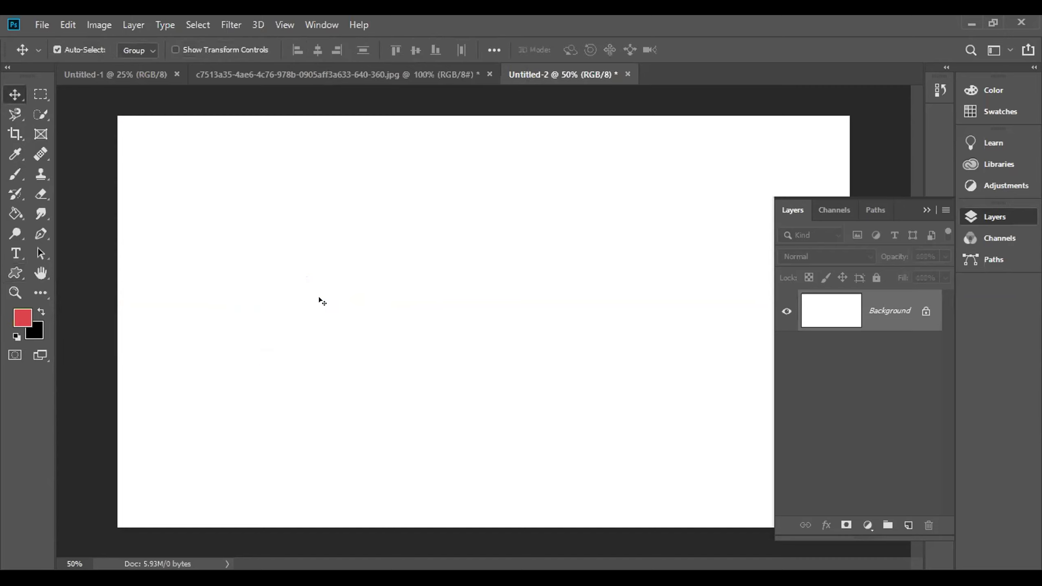
{"action": "left_click_drag", "start_coordinate": [211, 214], "coordinate": [456, 412]}
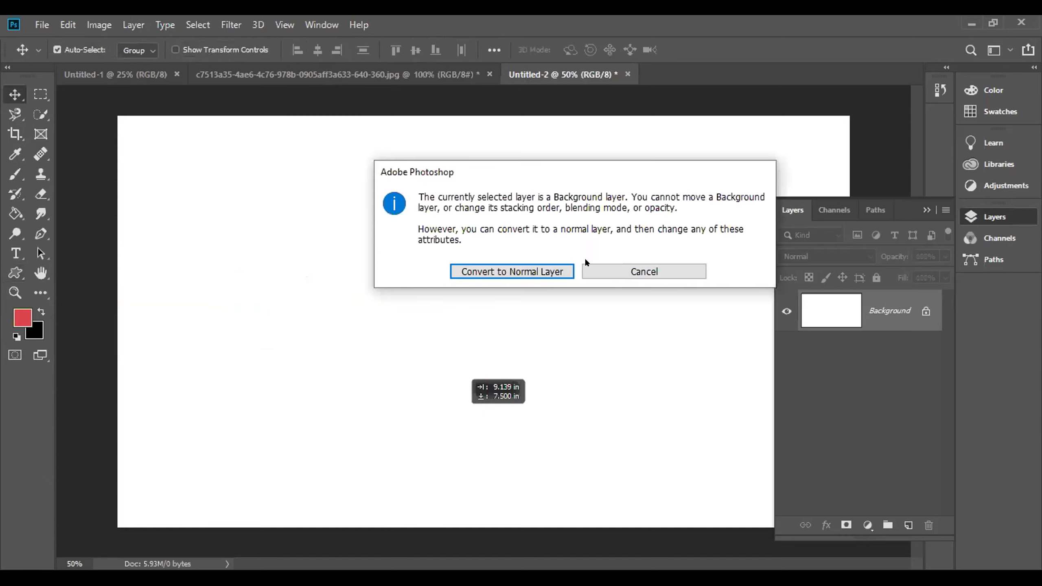
{"action": "left_click", "coordinate": [544, 267]}
{"action": "left_click_drag", "start_coordinate": [543, 448], "coordinate": [325, 327]}
{"action": "left_click_drag", "start_coordinate": [495, 451], "coordinate": [442, 326]}
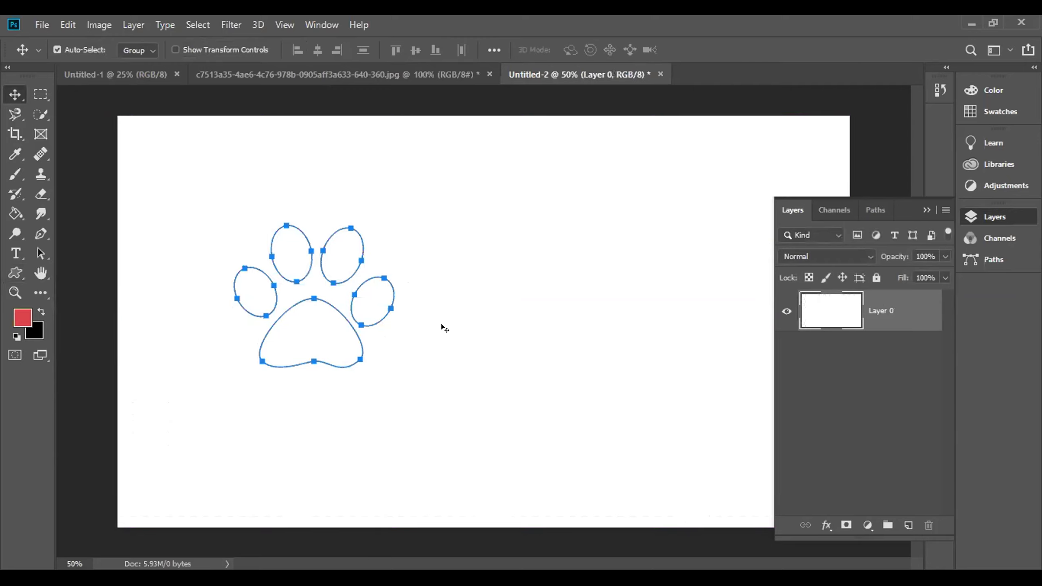
{"action": "left_click", "coordinate": [348, 318]}
{"action": "mouse_move", "coordinate": [348, 323]}
{"action": "left_mouse_down"}
{"action": "mouse_move", "coordinate": [383, 303]}
{"action": "mouse_move", "coordinate": [415, 303]}
{"action": "mouse_move", "coordinate": [355, 312]}
{"action": "left_mouse_up"}
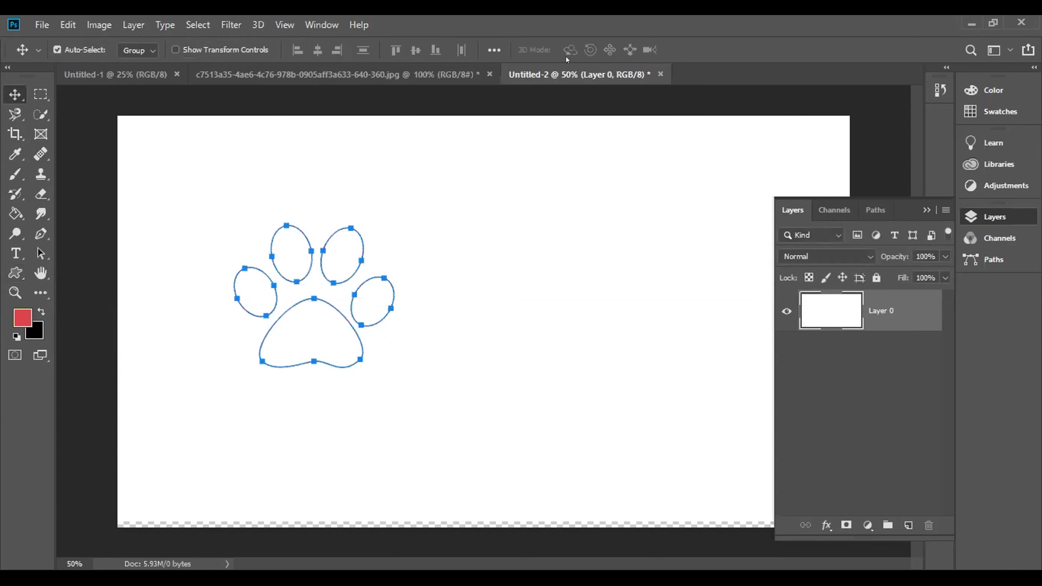
Draw a dog path beside the paw print, and undo everything back to the blank, locked Background
{"action": "left_click", "coordinate": [17, 269]}
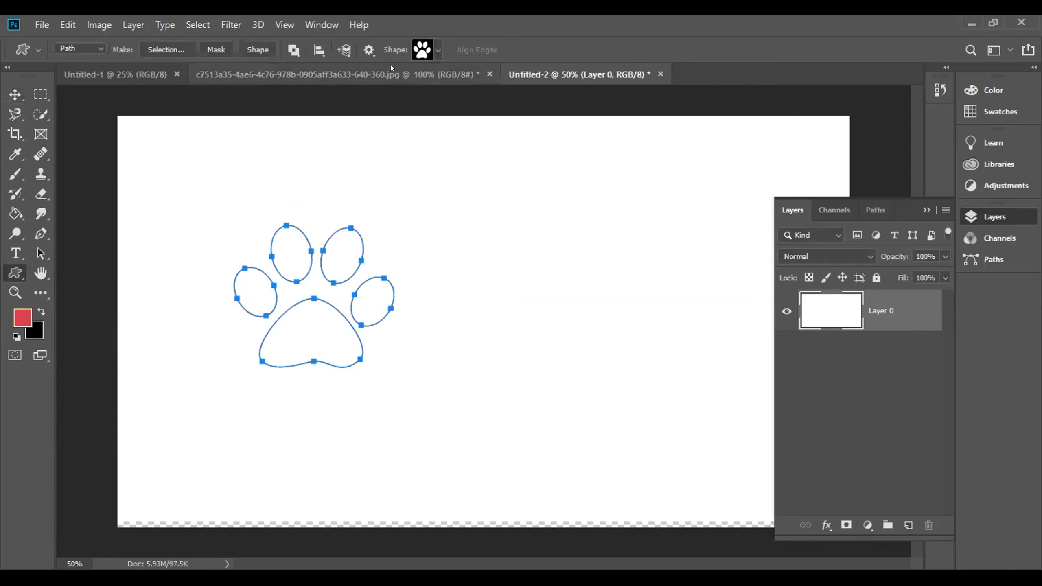
{"action": "left_click", "coordinate": [427, 47]}
{"action": "left_click", "coordinate": [419, 82]}
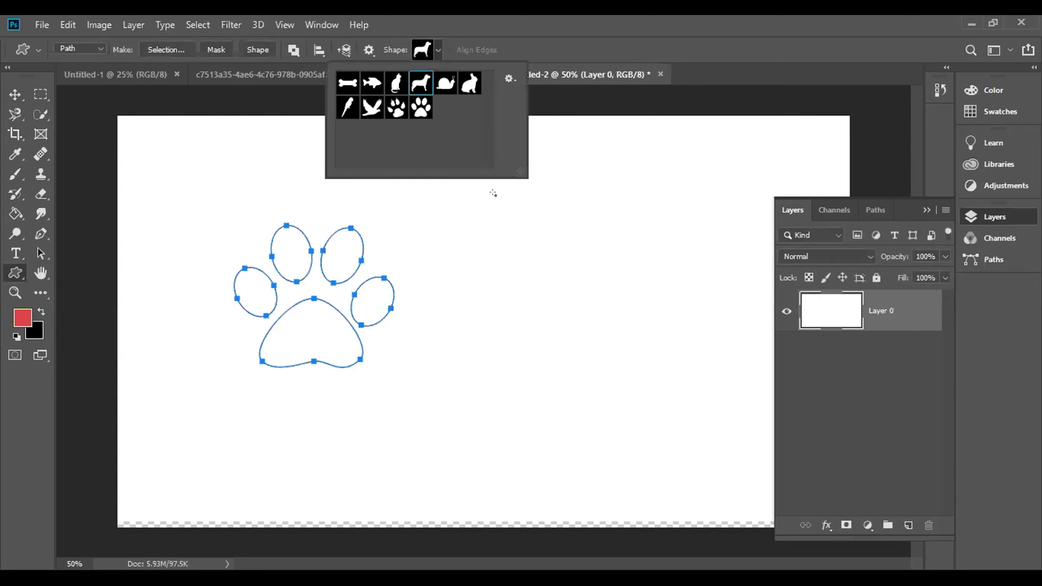
{"action": "left_click_drag", "start_coordinate": [496, 214], "coordinate": [656, 267]}
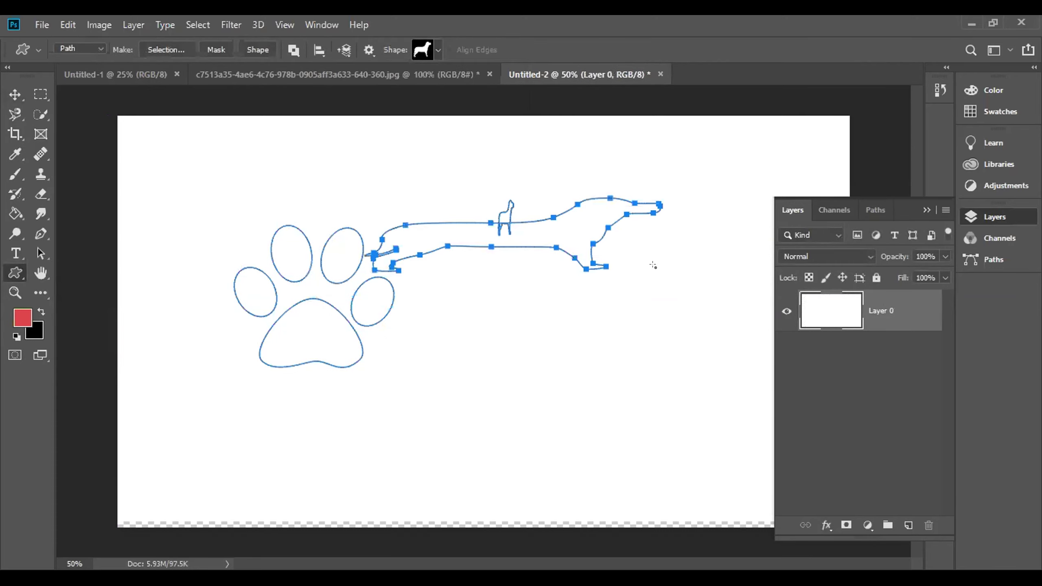
{"action": "key", "text": "ctrl+z"}
{"action": "key", "text": "ctrl+z"}
{"action": "key", "text": "ctrl+z"}
{"action": "key", "text": "ctrl+z"}
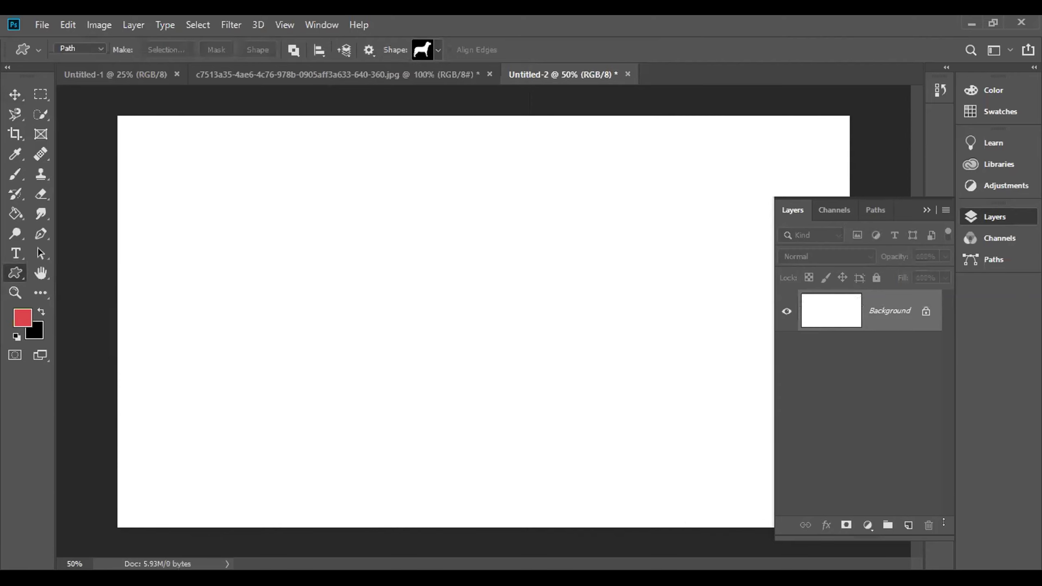
Add a new layer and draw a large flying bird path over the canvas's left half, undoing the smaller overlapping bird
{"action": "left_click", "coordinate": [908, 525]}
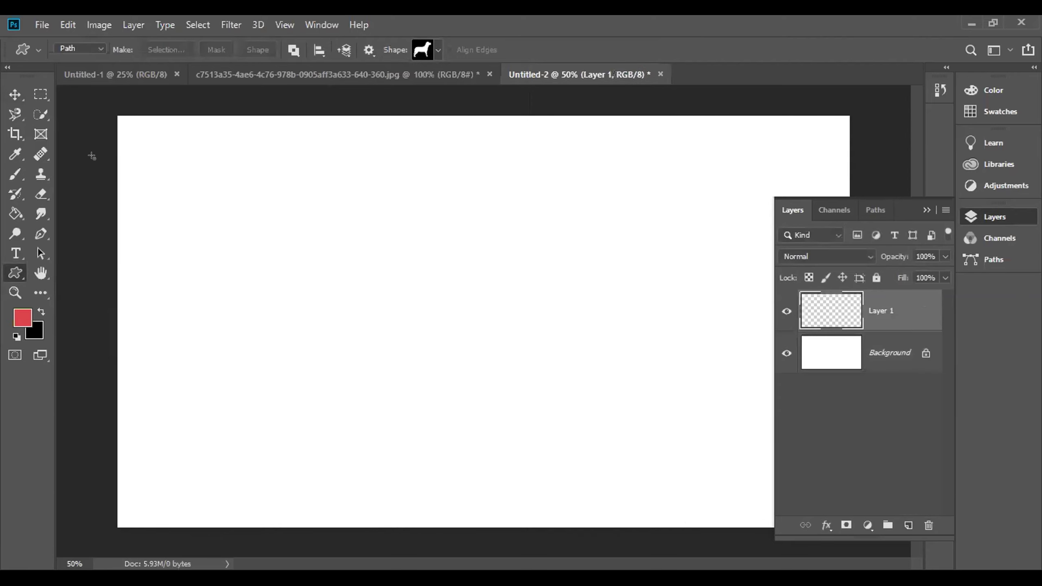
{"action": "left_click", "coordinate": [427, 43]}
{"action": "left_click", "coordinate": [372, 107]}
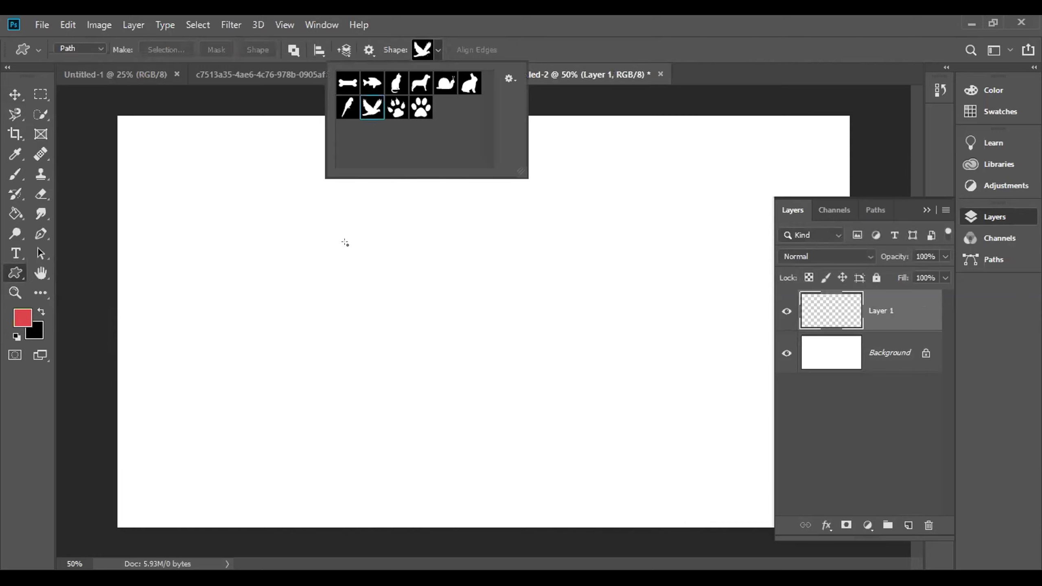
{"action": "left_click_drag", "start_coordinate": [281, 229], "coordinate": [433, 351]}
{"action": "left_click_drag", "start_coordinate": [289, 290], "coordinate": [367, 325]}
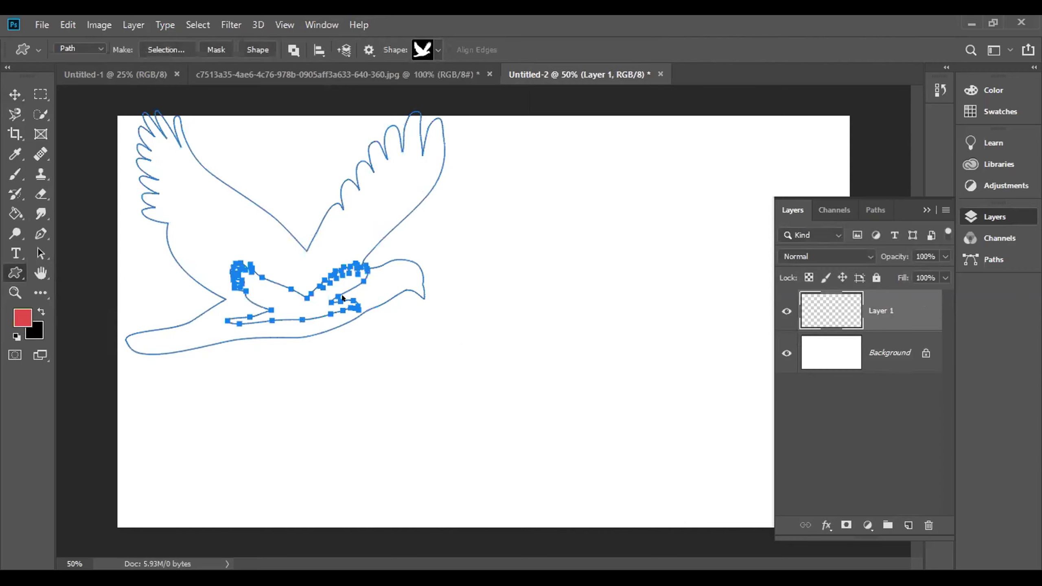
{"action": "key", "text": "ctrl+z"}
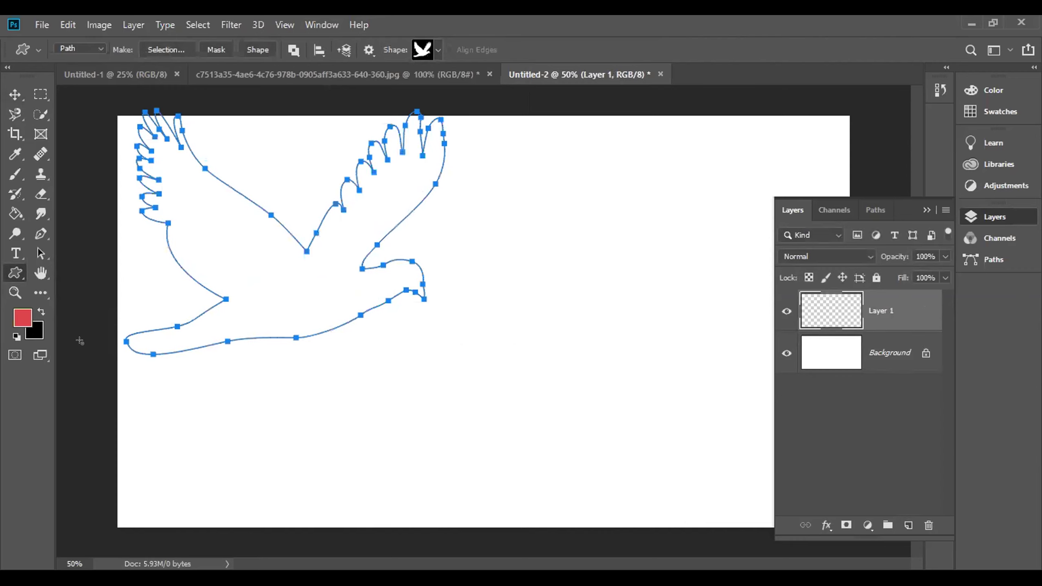
Set the foreground color to e05555 and test it as a fill on the new layer, undoing the fill
{"action": "left_click", "coordinate": [18, 313]}
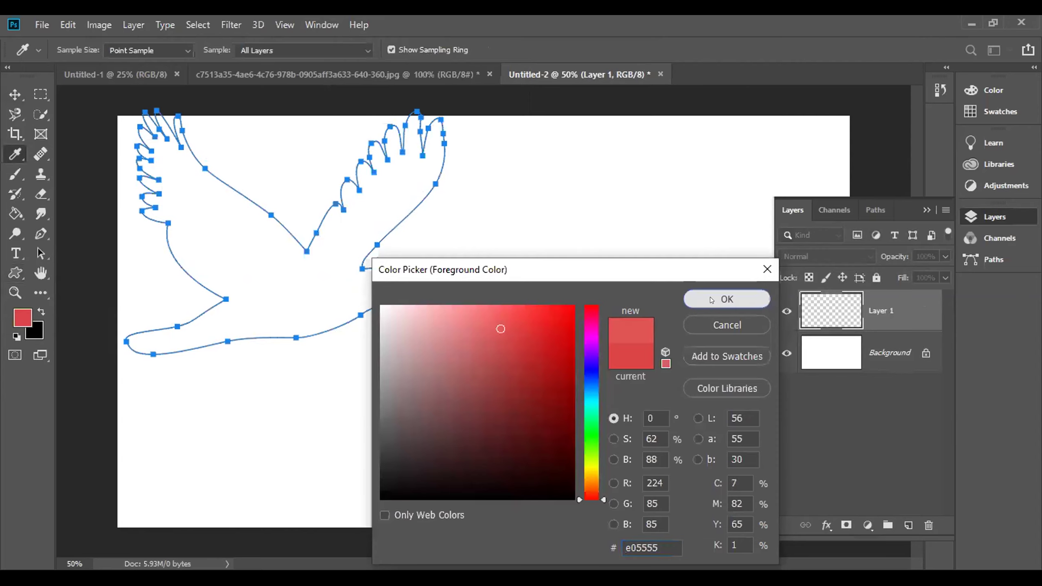
{"action": "left_click", "coordinate": [712, 300]}
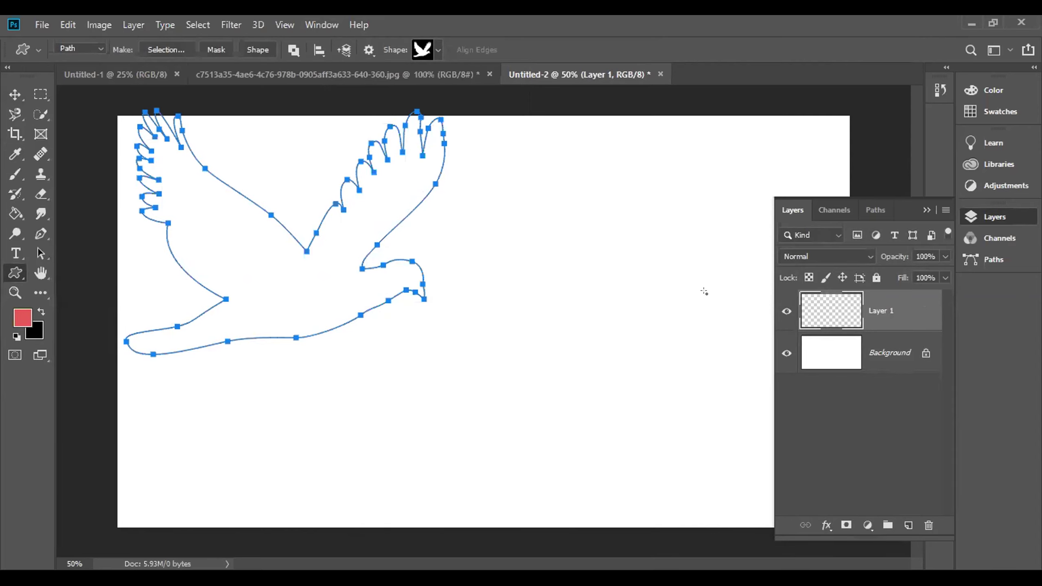
{"action": "key", "text": "alt+BackSpace"}
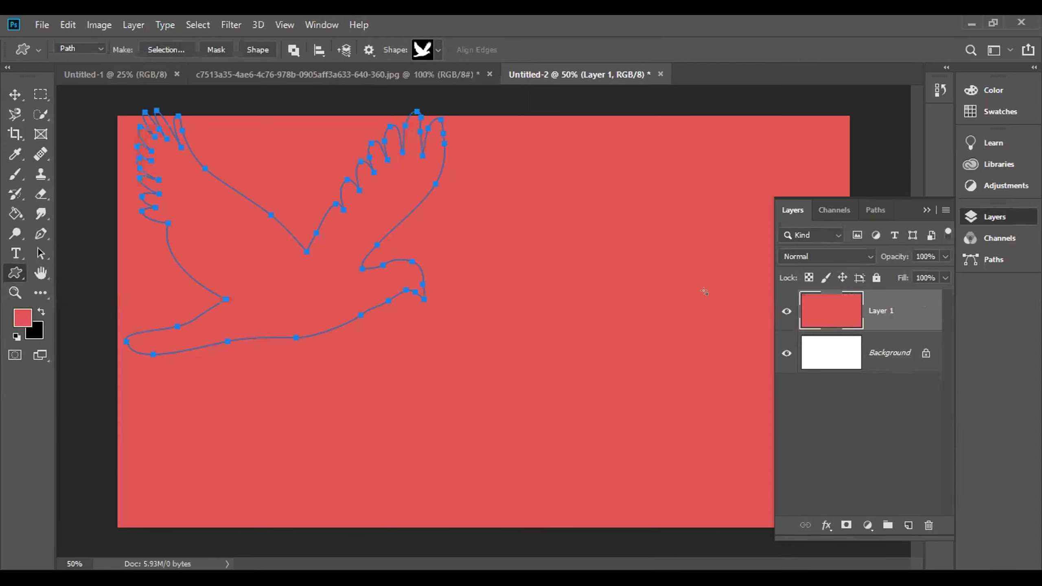
{"action": "key", "text": "ctrl+z"}
{"action": "key", "text": "alt"}
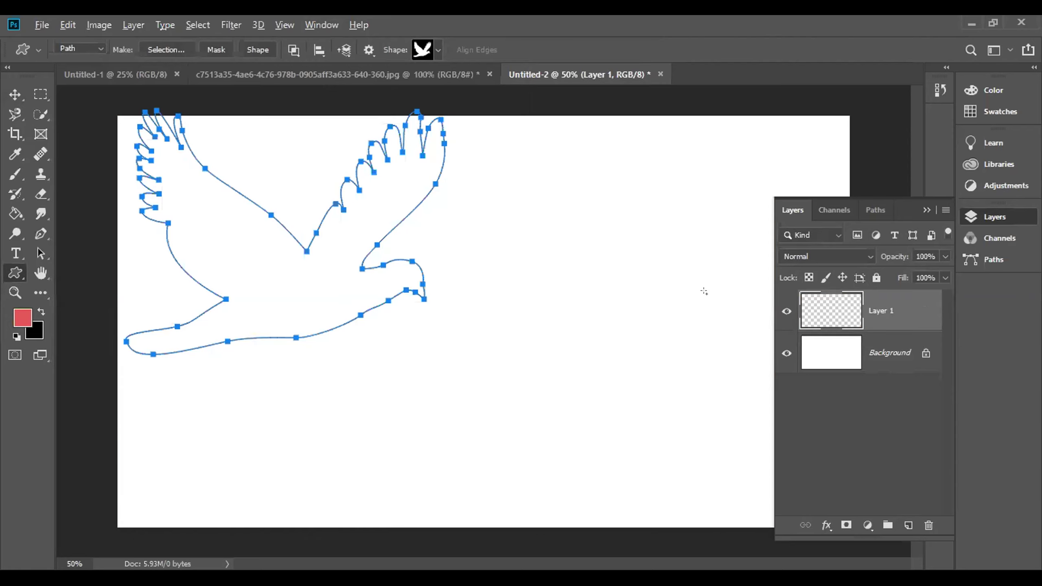
Delete the large bird path from the canvas
{"action": "key", "text": "alt"}
{"action": "key", "text": "alt"}
{"action": "key", "text": "alt"}
{"action": "key", "text": "Delete"}
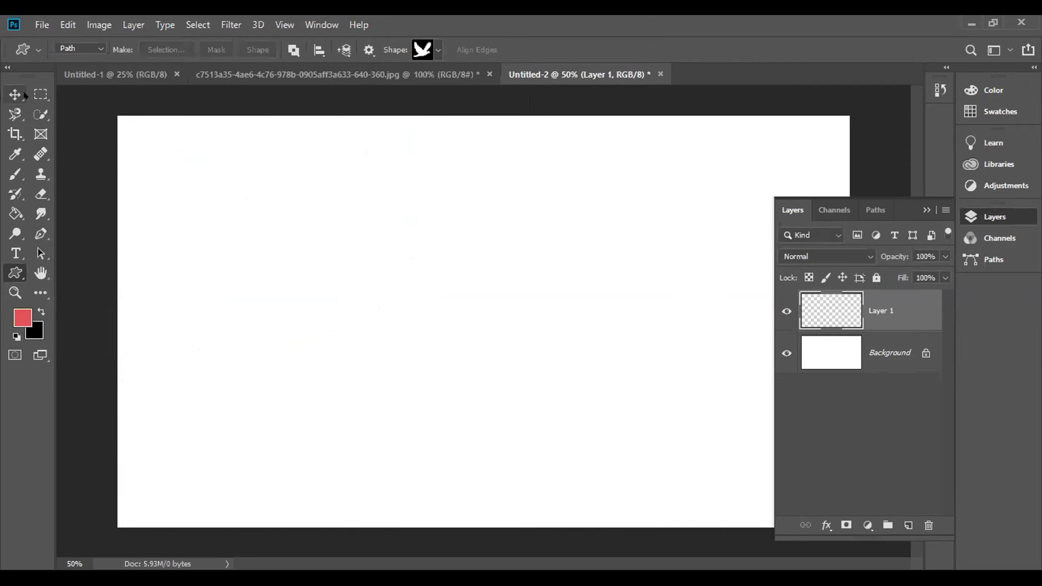
Activate the Move tool, deselect the layers from an empty canvas area and collapse the layer list
{"action": "left_click", "coordinate": [23, 95]}
{"action": "left_click", "coordinate": [258, 240]}
{"action": "left_click_drag", "start_coordinate": [227, 224], "coordinate": [421, 361]}
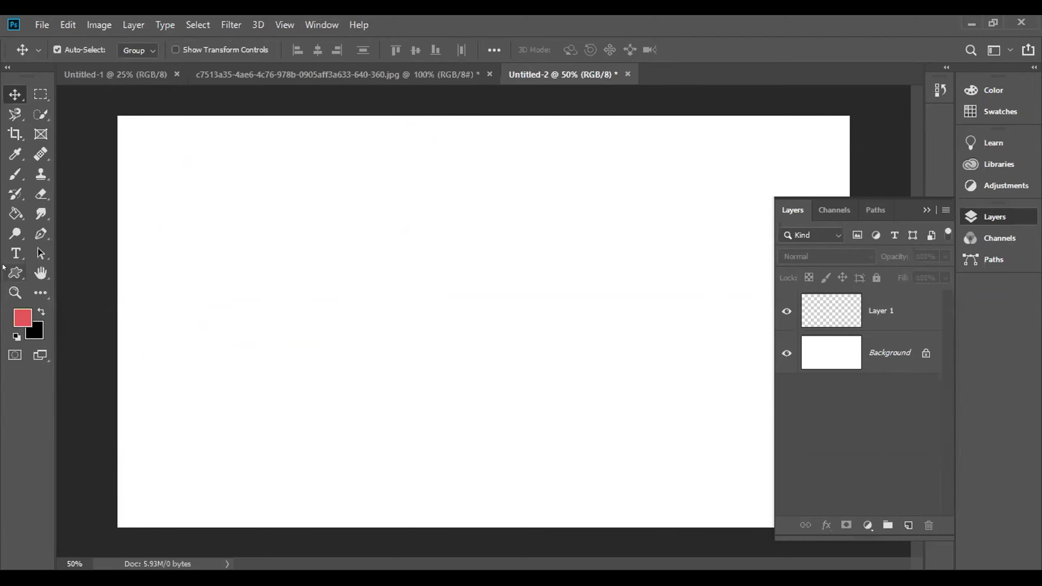
{"action": "left_click", "coordinate": [929, 214]}
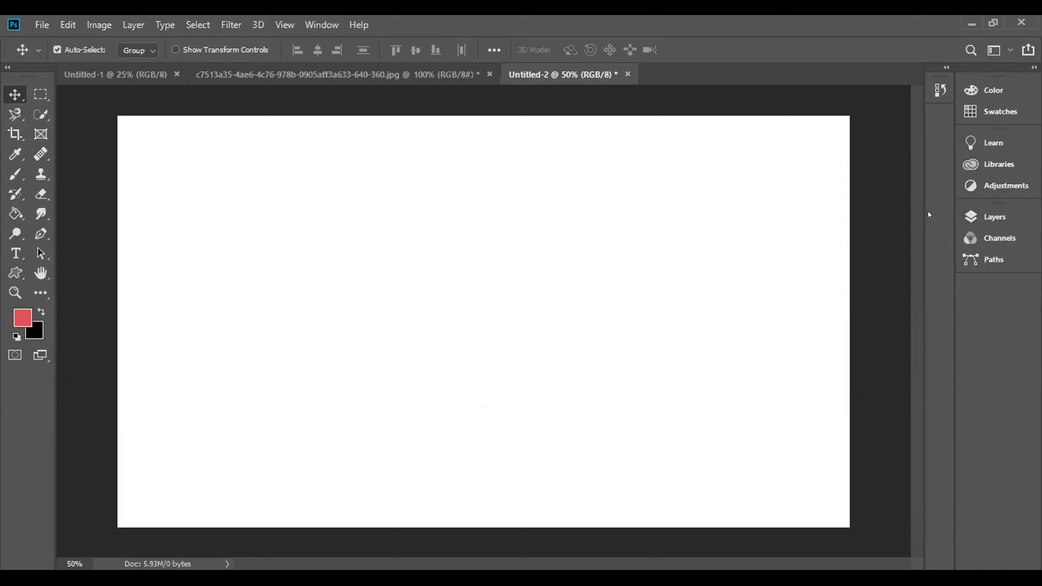
Dismiss the foreground color picker without changes and reset the colors to default black and white
{"action": "left_click", "coordinate": [15, 315]}
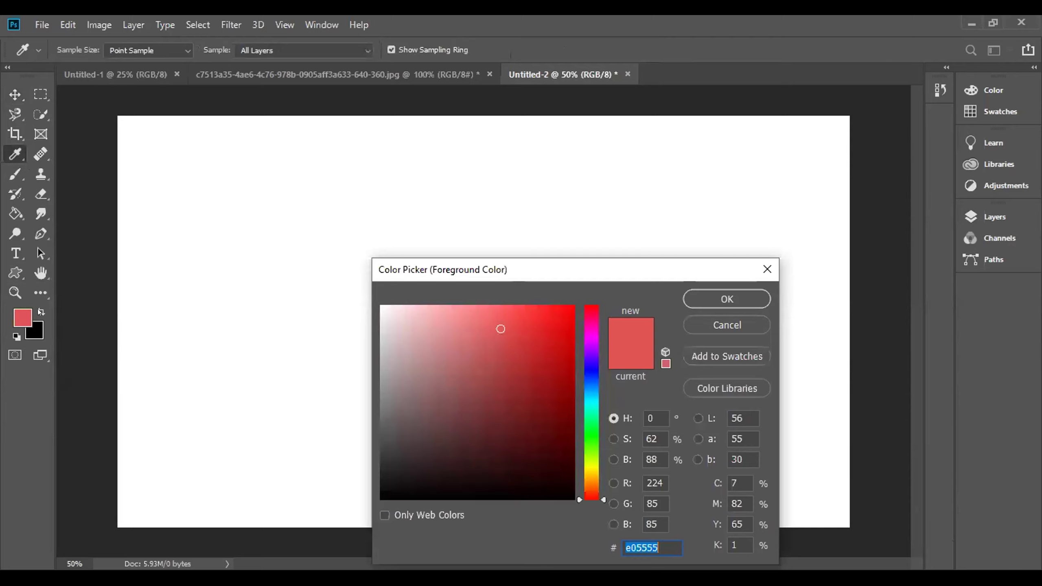
{"action": "left_click", "coordinate": [16, 336]}
{"action": "left_click", "coordinate": [14, 95]}
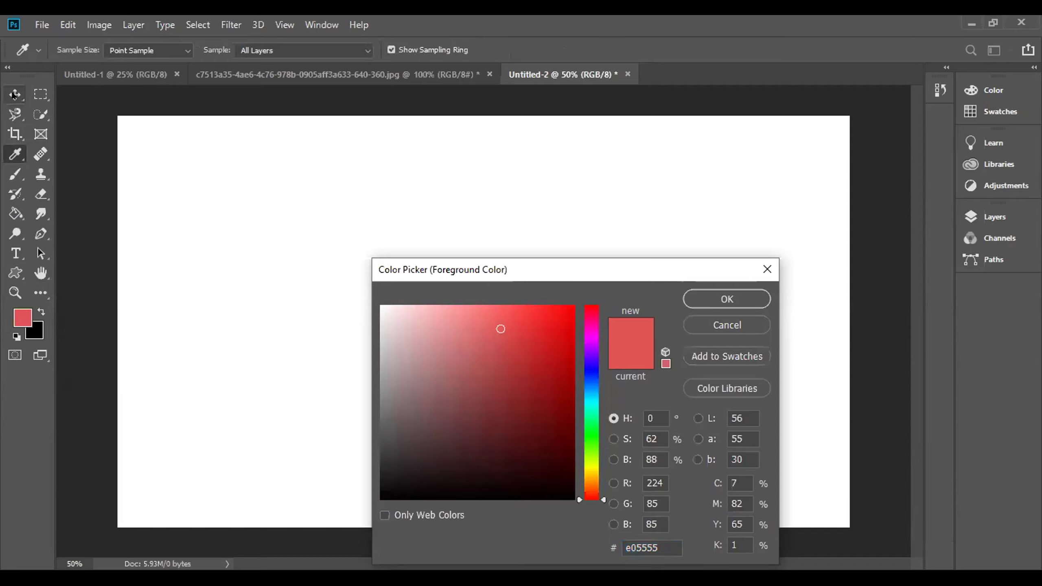
{"action": "left_click", "coordinate": [699, 324]}
{"action": "left_click", "coordinate": [16, 337]}
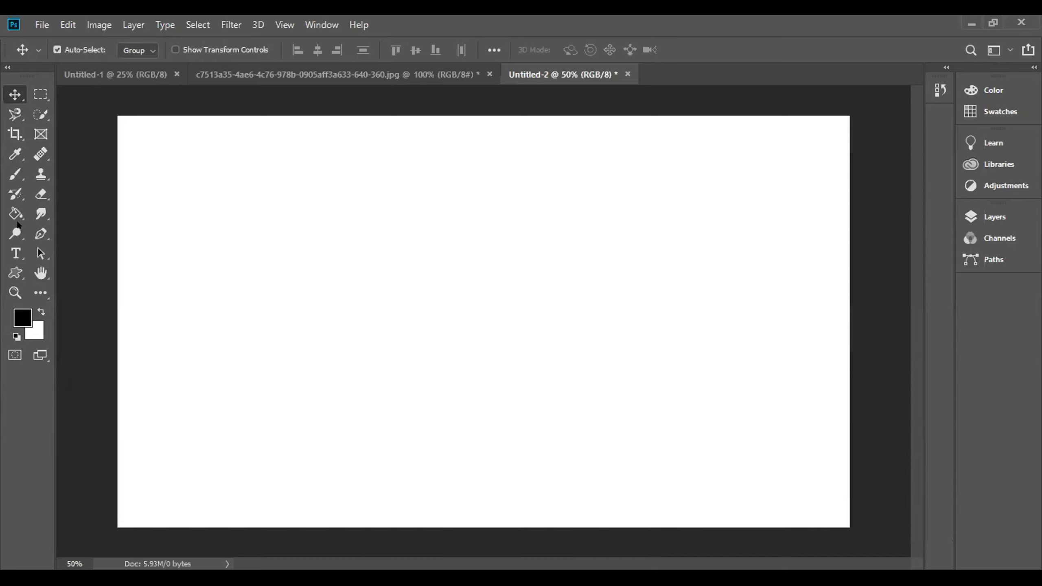
Draw a smaller flying bird path in the canvas's upper-left area with the Custom Shape tool and show the layer list
{"action": "left_click", "coordinate": [15, 273]}
{"action": "left_click_drag", "start_coordinate": [252, 187], "coordinate": [372, 287]}
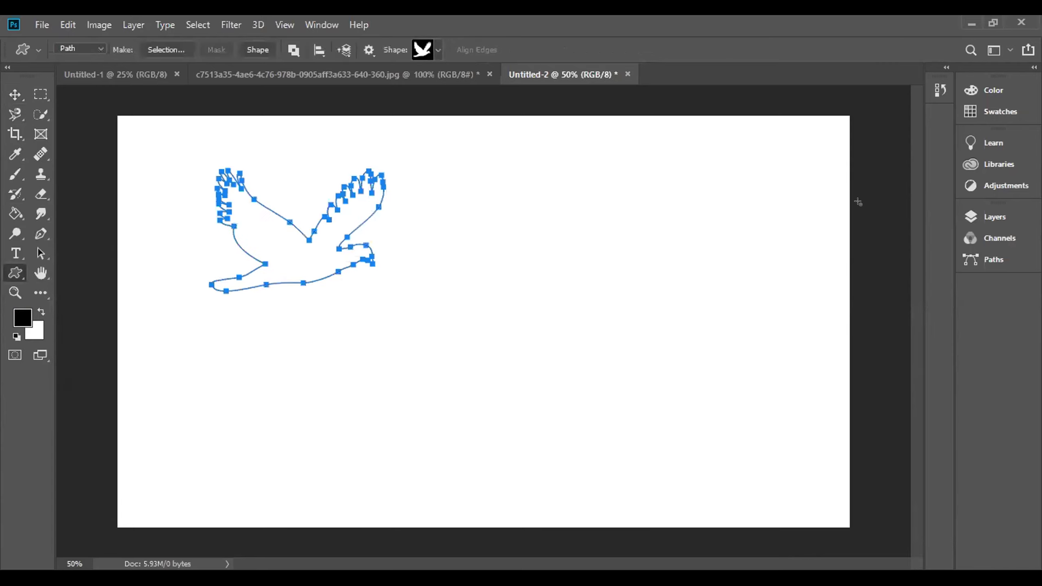
{"action": "left_click", "coordinate": [993, 217]}
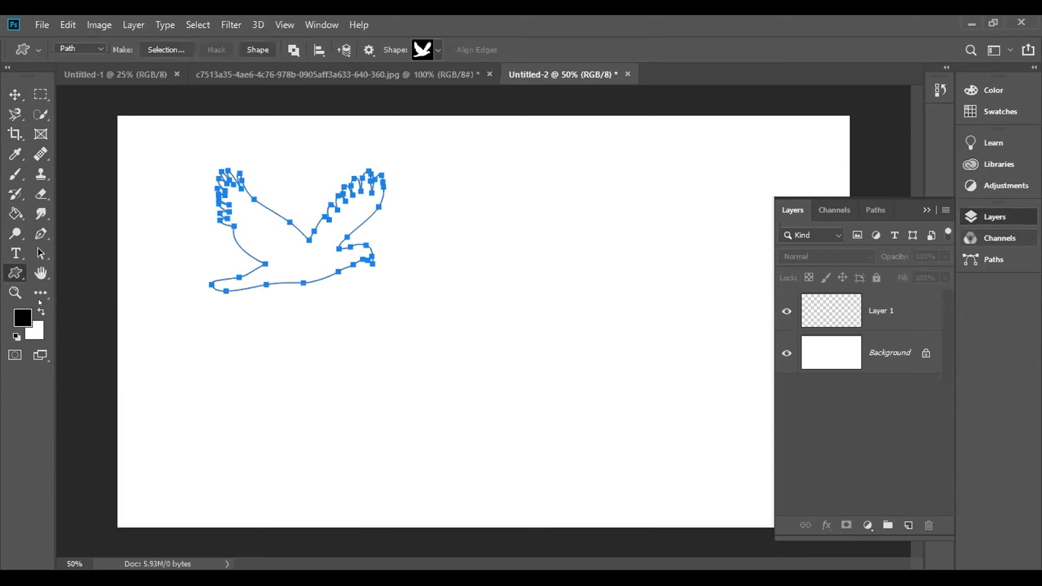
Add a second bird path beside the first, 419.22 px wide and 371.84 px high, created from its center
{"action": "right_click", "coordinate": [274, 230]}
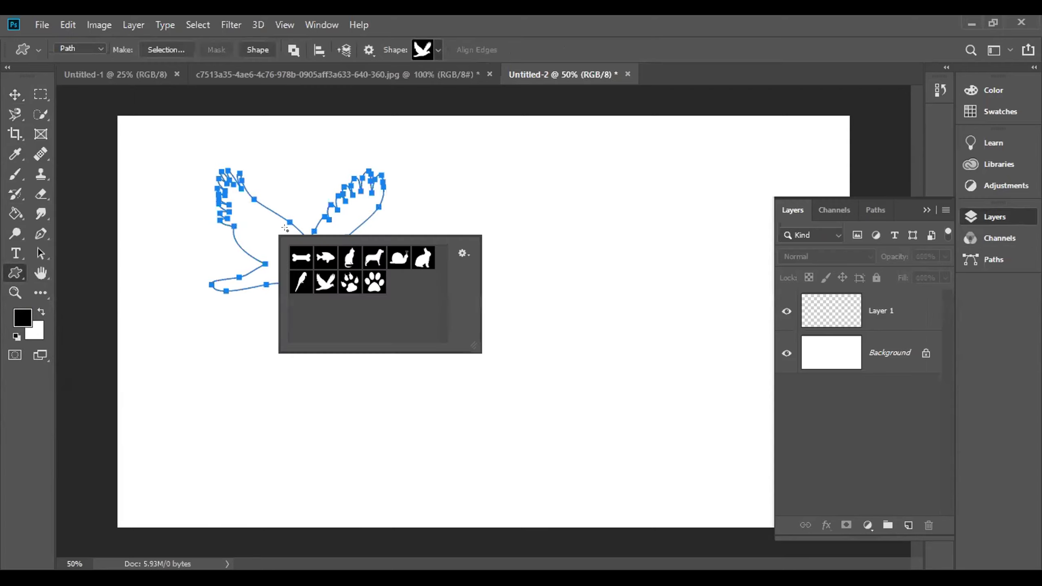
{"action": "left_click", "coordinate": [502, 249]}
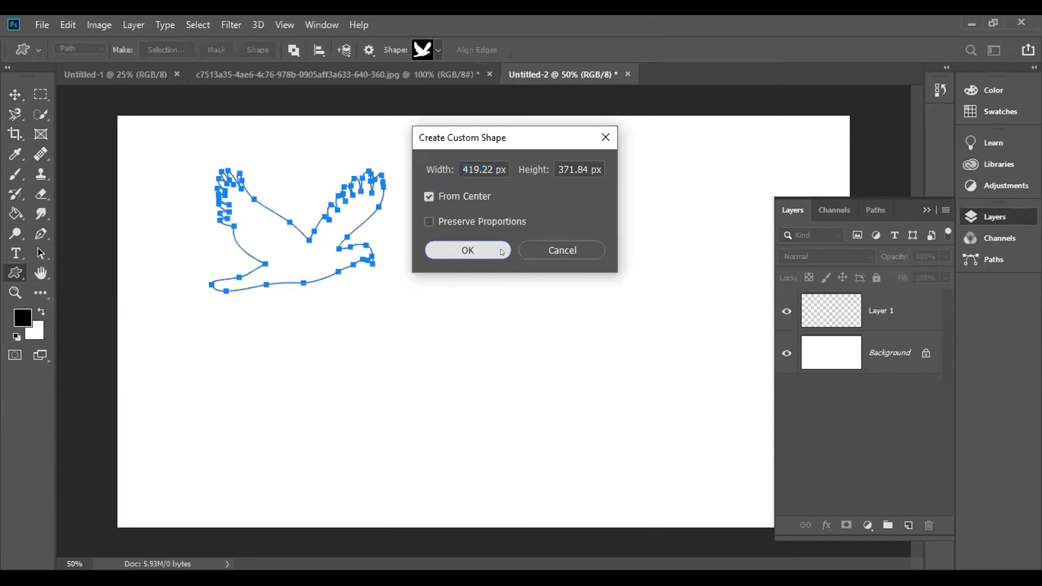
{"action": "left_click", "coordinate": [465, 250]}
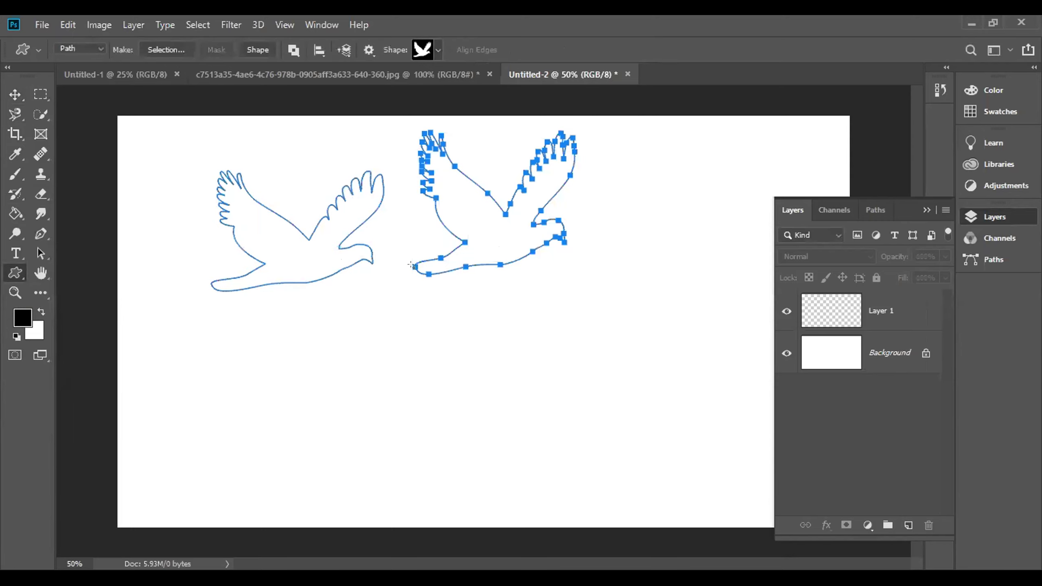
Switch to the Move tool and quit the program, discarding the unsaved changes in the open documents
{"action": "left_click", "coordinate": [15, 94]}
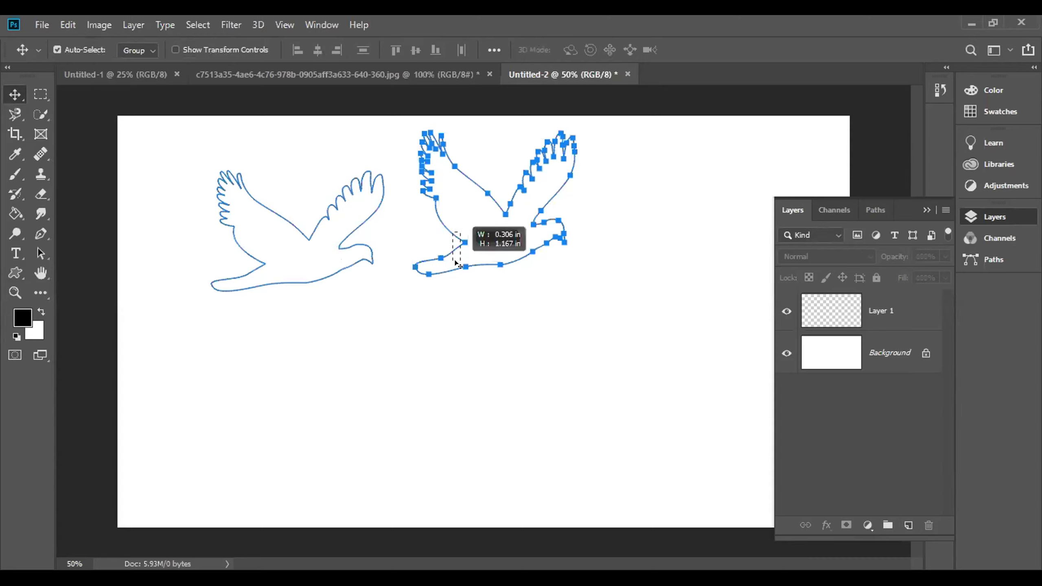
{"action": "left_click", "coordinate": [533, 252]}
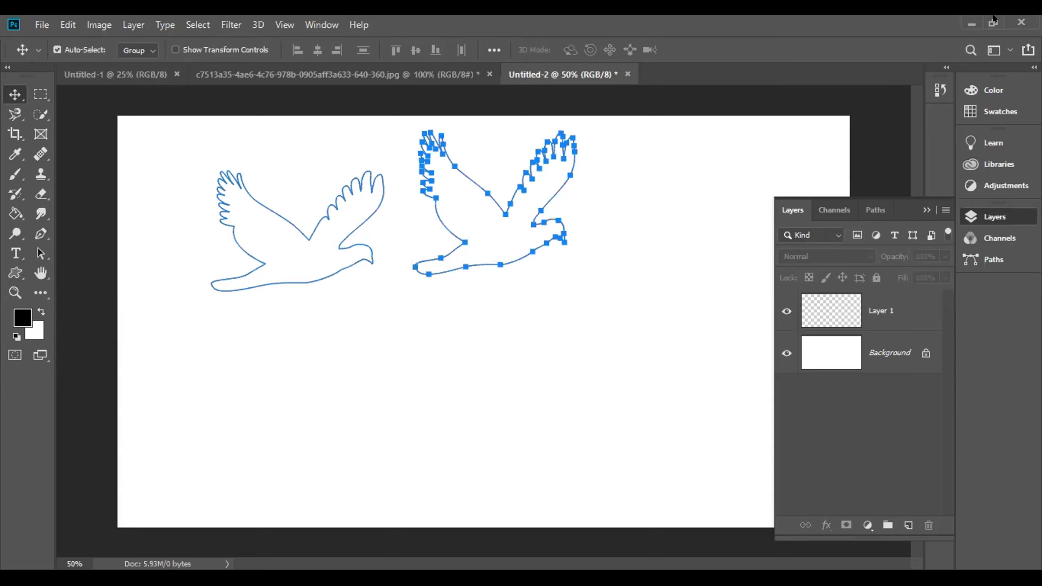
{"action": "left_click", "coordinate": [1022, 22]}
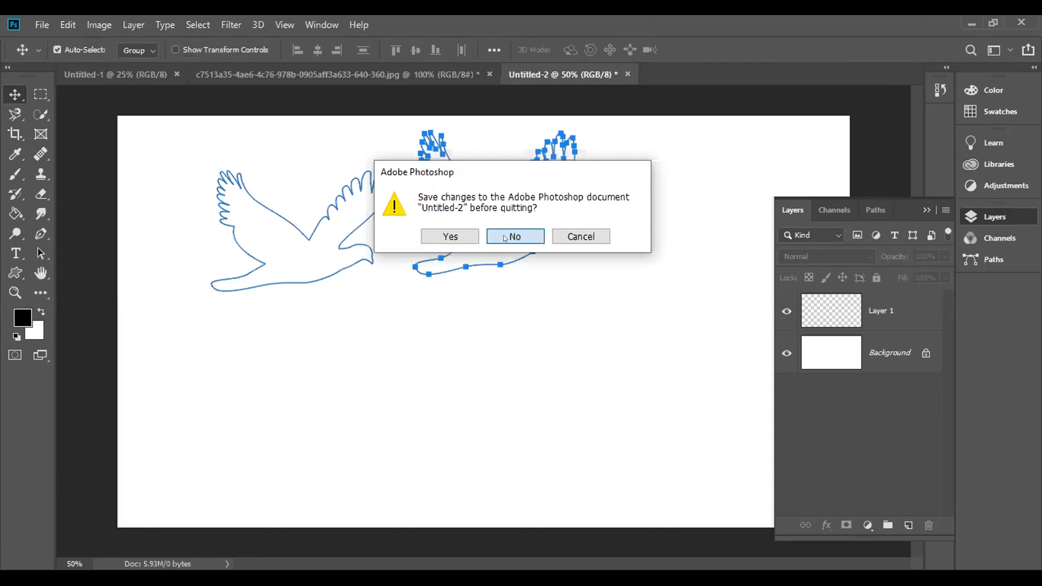
{"action": "left_click", "coordinate": [505, 239]}
{"action": "left_click", "coordinate": [525, 243]}
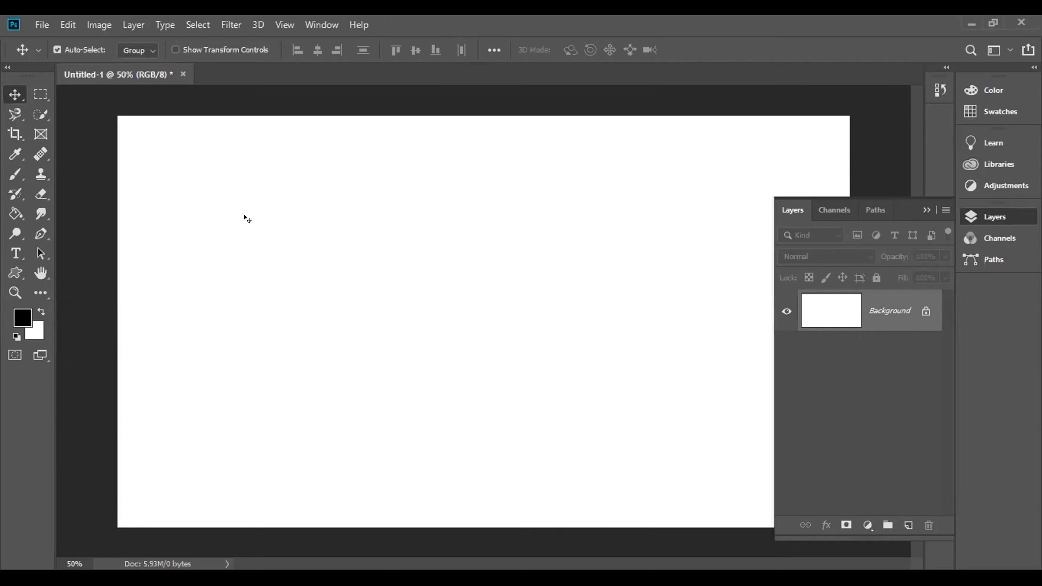
Draw a black flying bird about 788 x 520 px with the Custom Shape tool and move it fully onto the canvas
{"action": "left_click", "coordinate": [14, 265]}
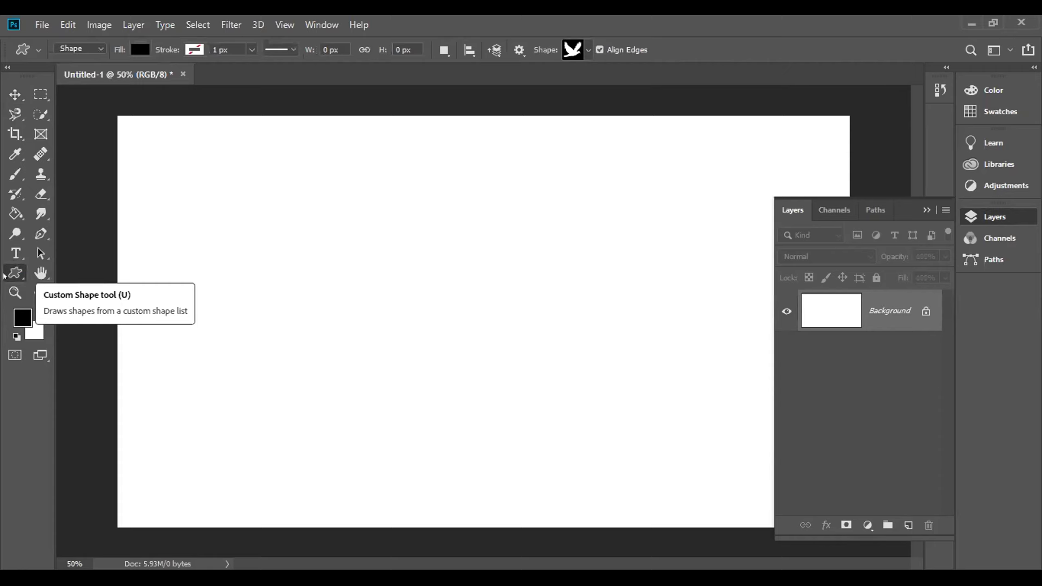
{"action": "left_click_drag", "start_coordinate": [189, 229], "coordinate": [338, 325]}
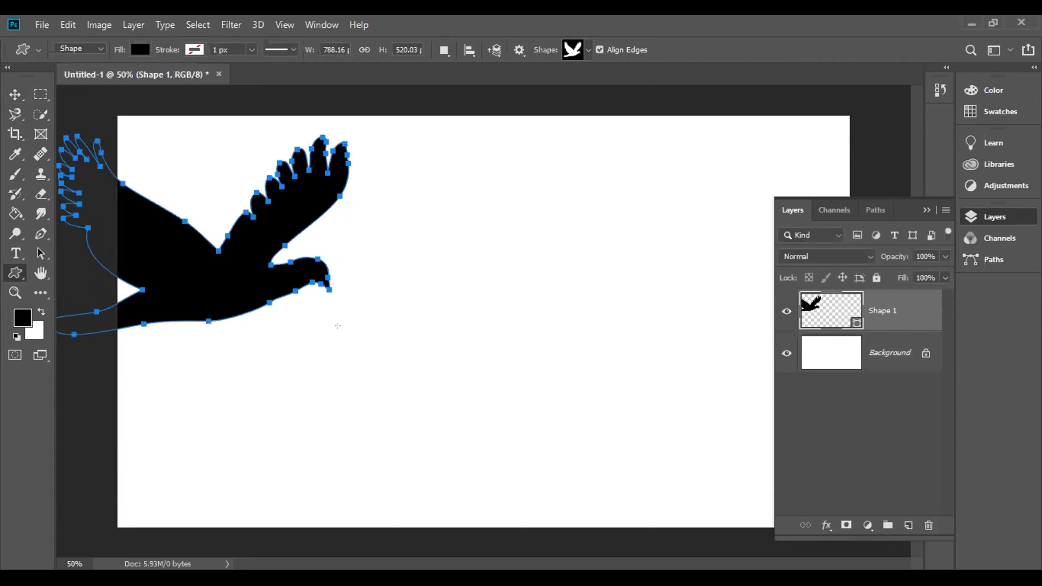
{"action": "left_click", "coordinate": [15, 95]}
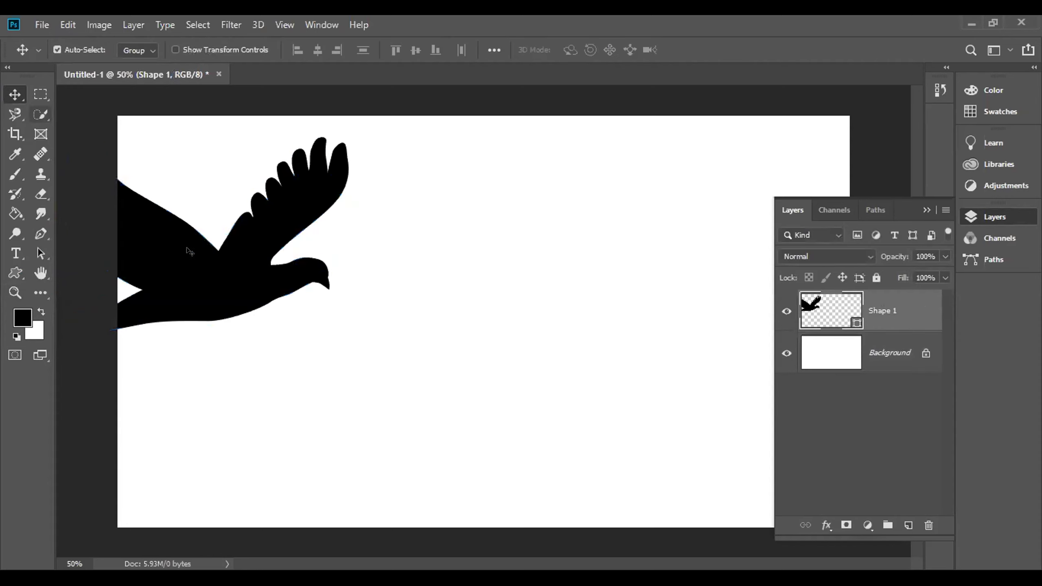
{"action": "left_click_drag", "start_coordinate": [285, 255], "coordinate": [498, 292]}
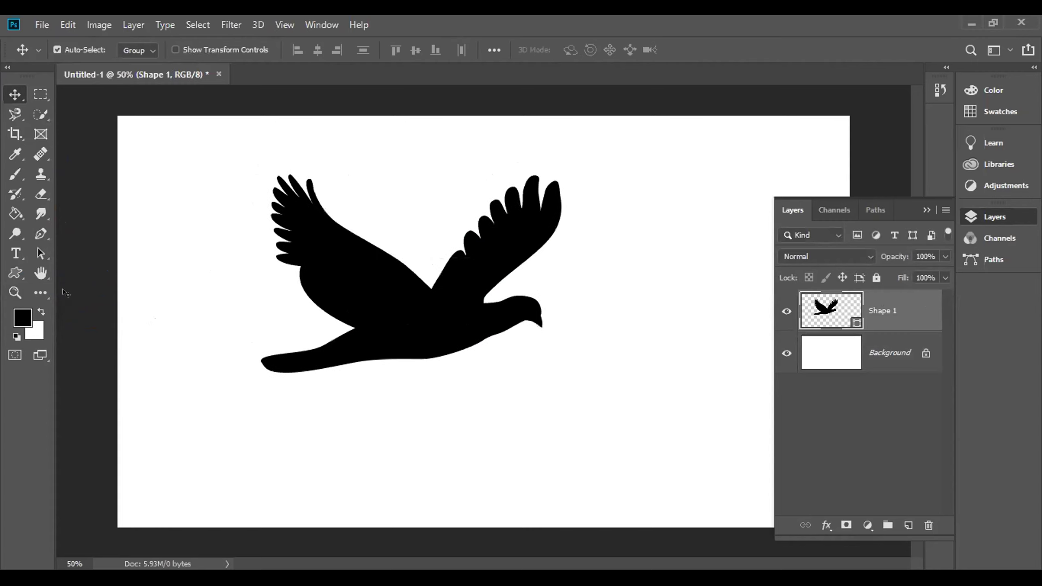
Replace the current custom shapes with the Nature set
{"action": "left_click", "coordinate": [14, 273]}
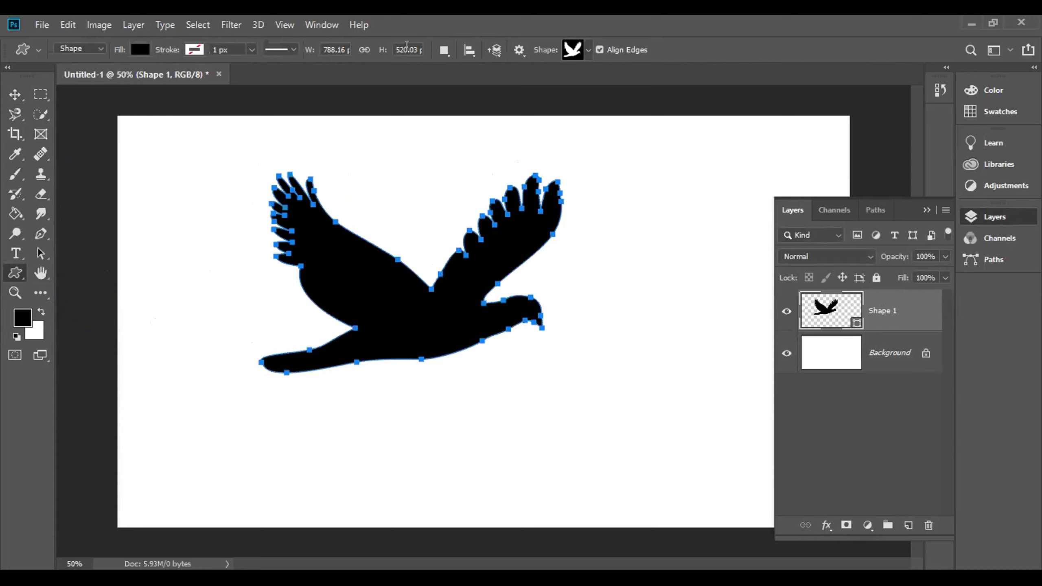
{"action": "left_click", "coordinate": [588, 48]}
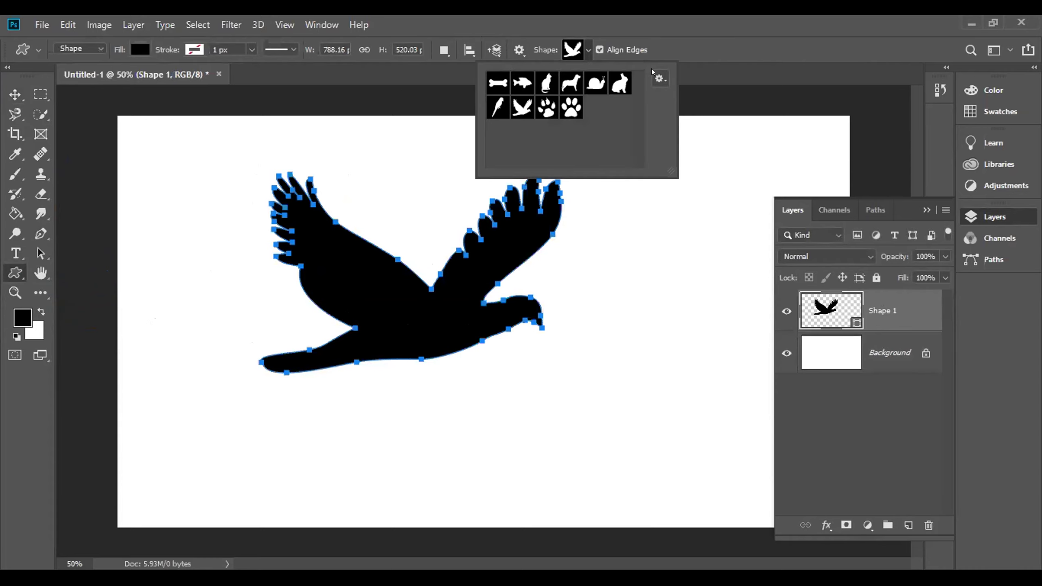
{"action": "left_click", "coordinate": [659, 79]}
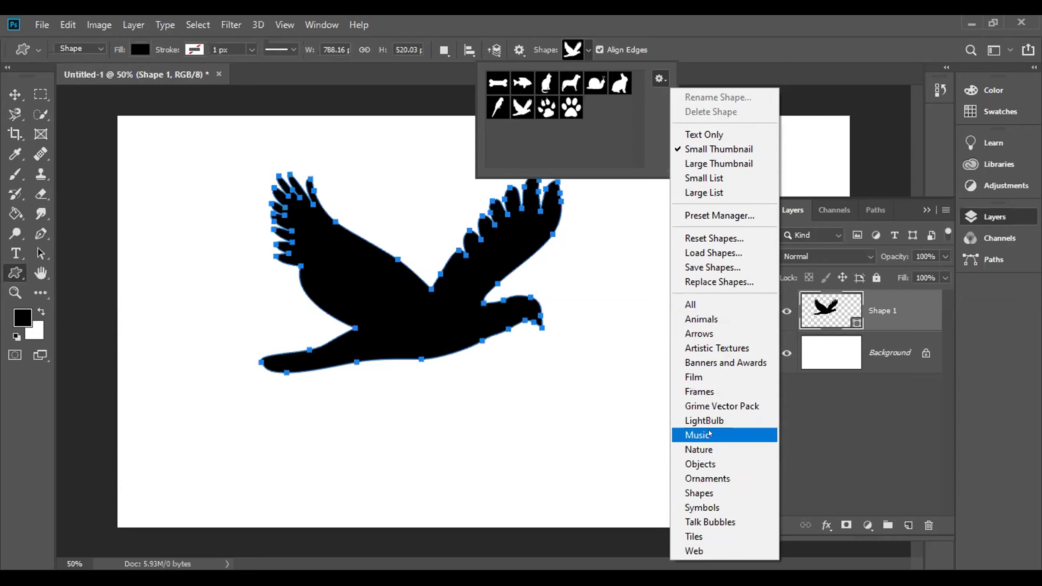
{"action": "left_click", "coordinate": [711, 449]}
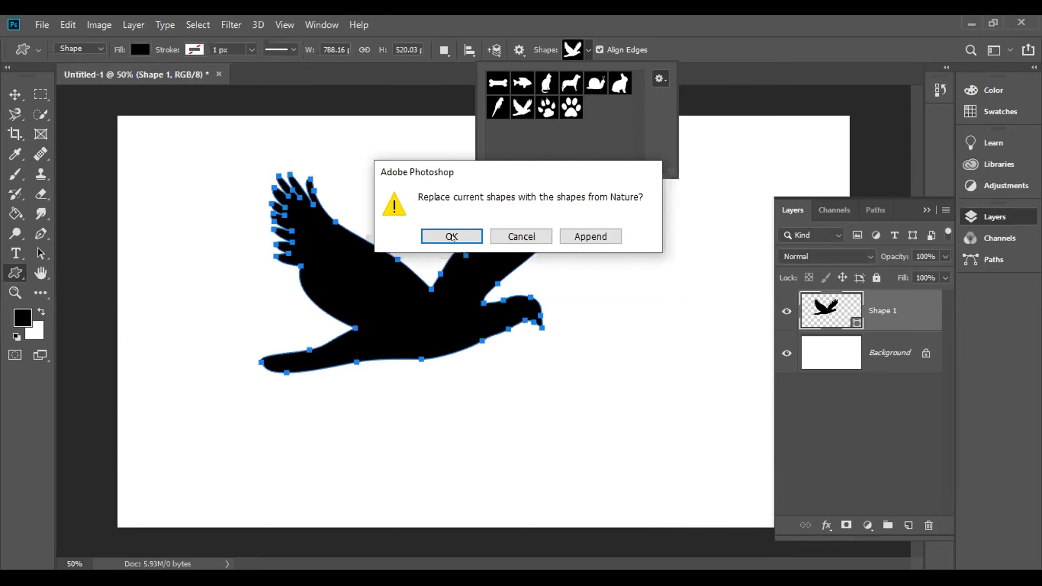
{"action": "left_click", "coordinate": [451, 237]}
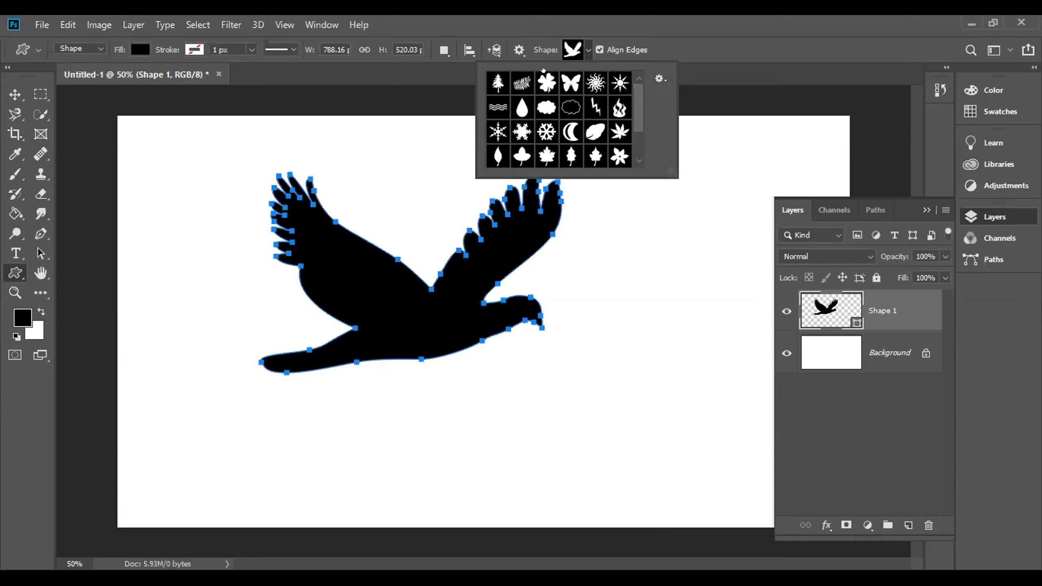
Draw a black butterfly about 540 x 480 px and move the bird and butterfly apart so they no longer overlap
{"action": "left_click", "coordinate": [570, 82]}
{"action": "left_click_drag", "start_coordinate": [485, 193], "coordinate": [680, 368]}
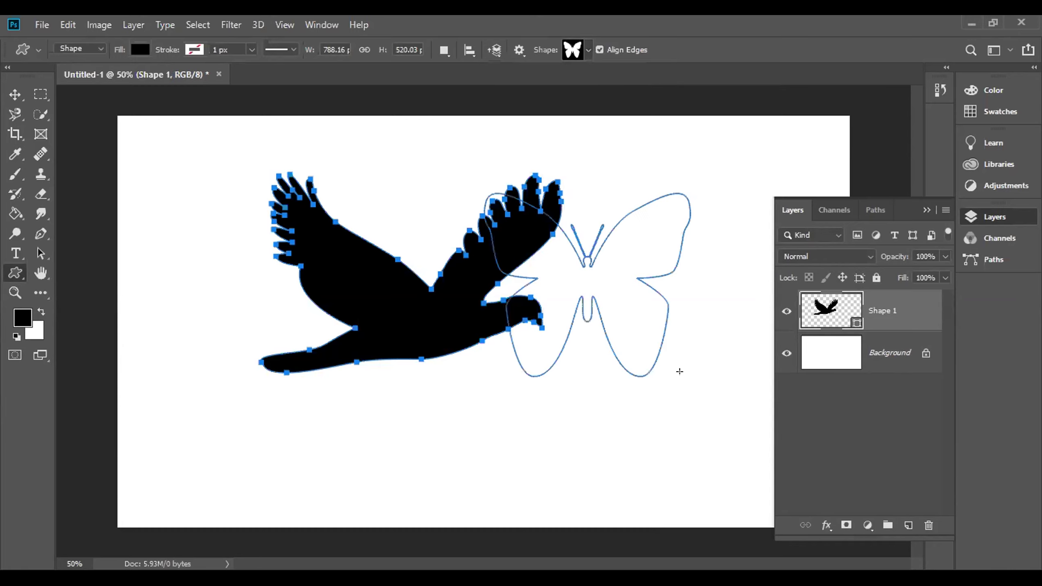
{"action": "left_click", "coordinate": [15, 94]}
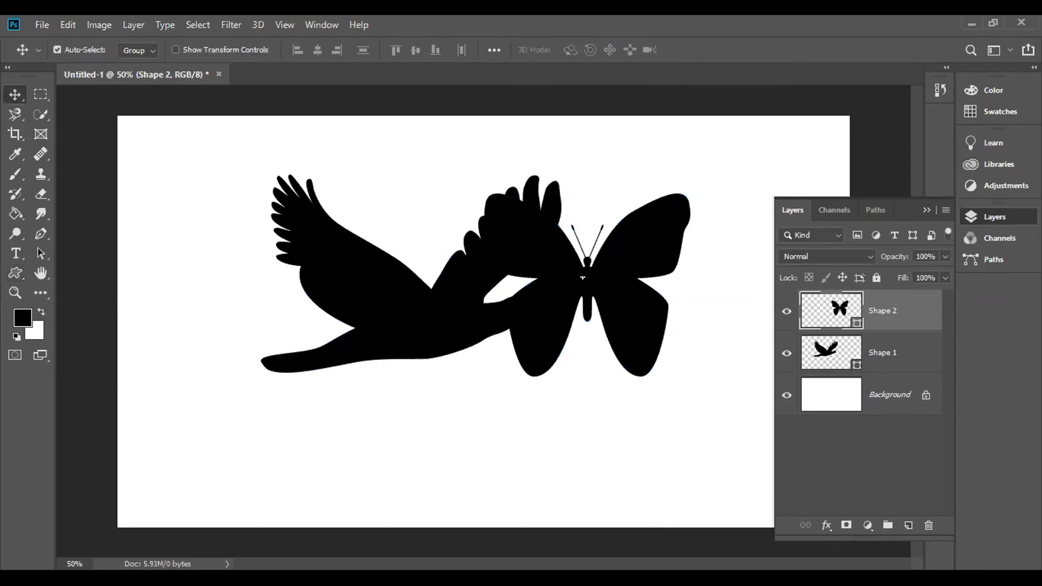
{"action": "left_click_drag", "start_coordinate": [582, 278], "coordinate": [638, 333]}
{"action": "left_click_drag", "start_coordinate": [490, 321], "coordinate": [385, 287]}
{"action": "left_click_drag", "start_coordinate": [601, 338], "coordinate": [536, 319]}
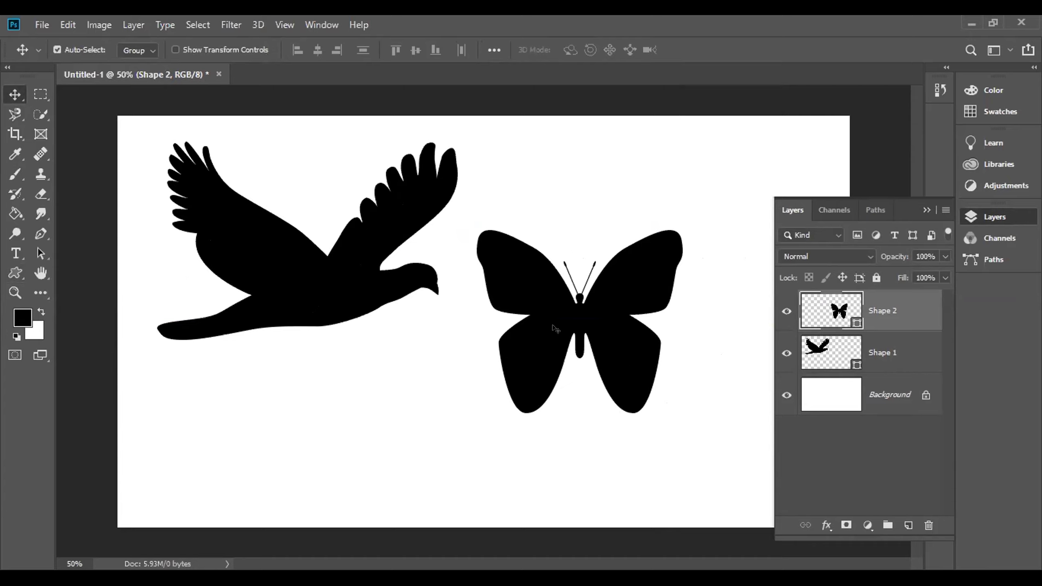
Switch the Custom Shape tool's mode to Path and back to Shape
{"action": "left_click", "coordinate": [14, 273]}
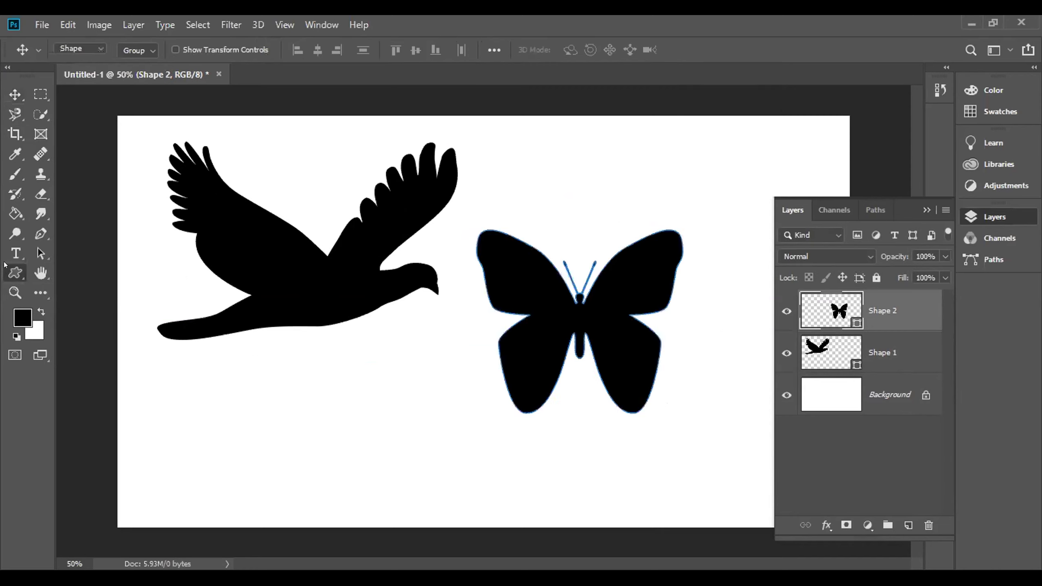
{"action": "left_click", "coordinate": [99, 48]}
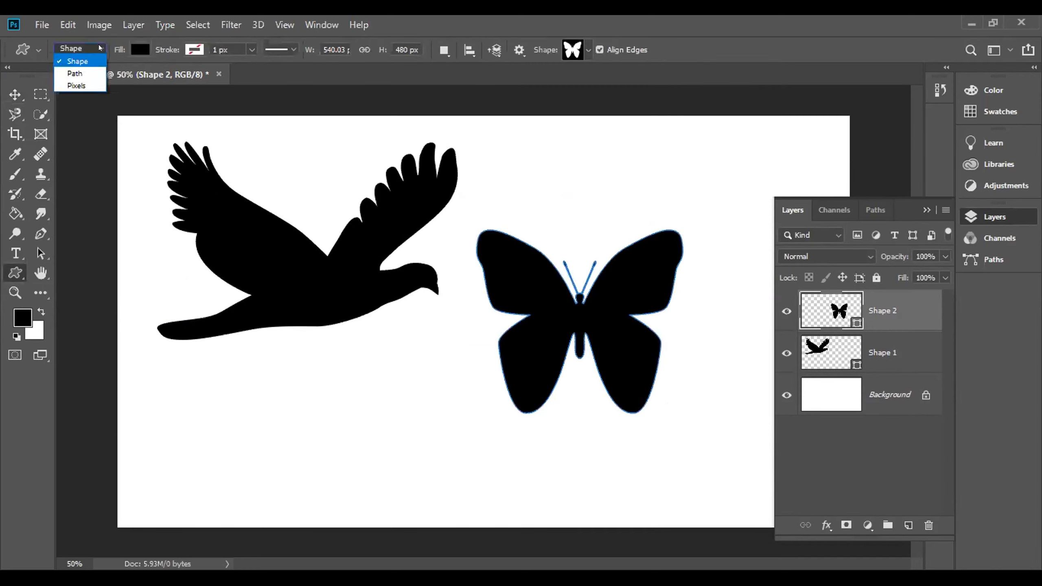
{"action": "left_click", "coordinate": [74, 73]}
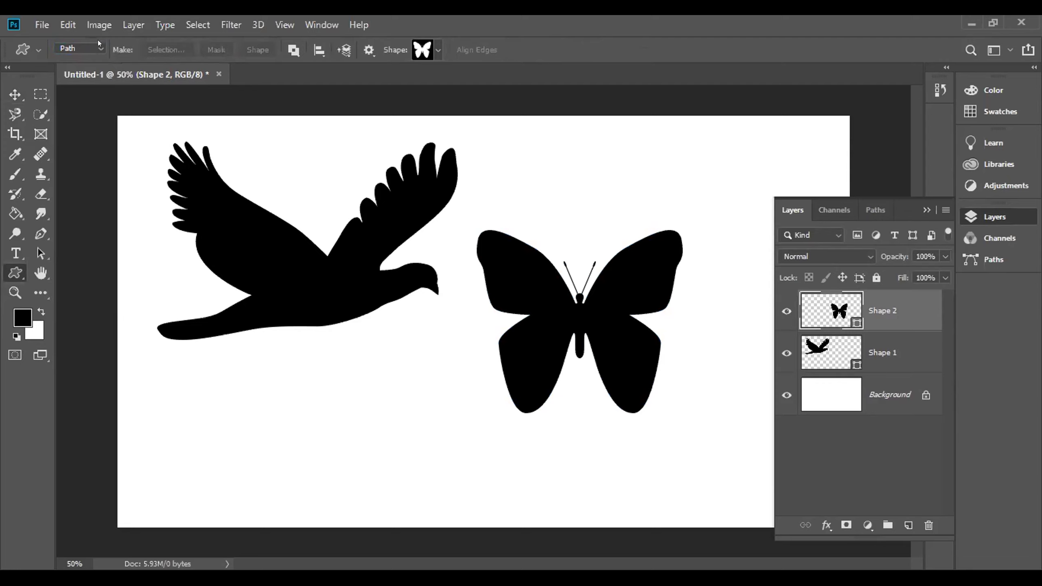
{"action": "left_click", "coordinate": [99, 42]}
{"action": "left_click", "coordinate": [88, 57]}
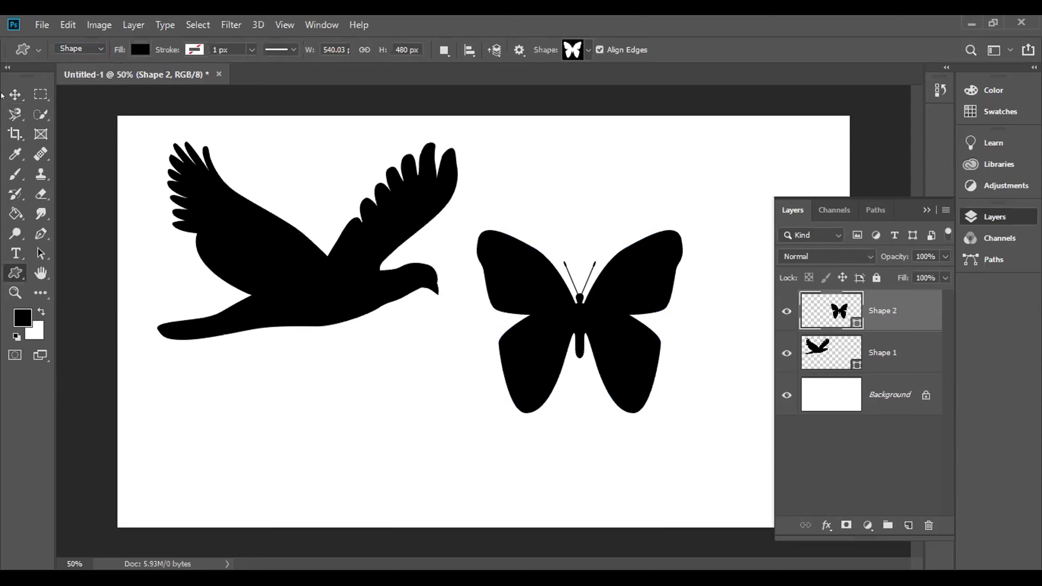
Select the bird shape and warp its middle up toward the upper-left within a free transform
{"action": "left_click", "coordinate": [15, 94]}
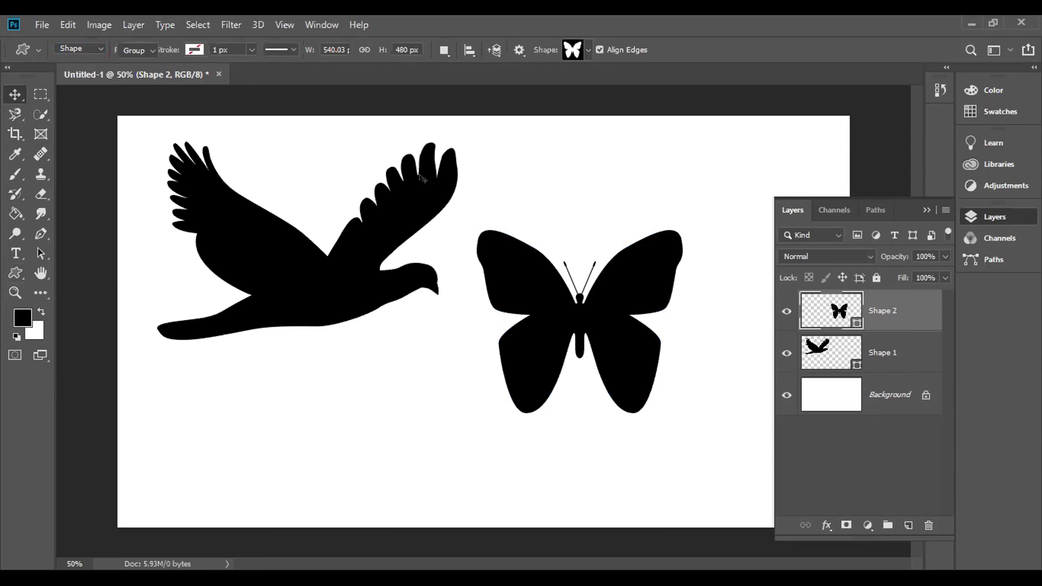
{"action": "left_click", "coordinate": [361, 271]}
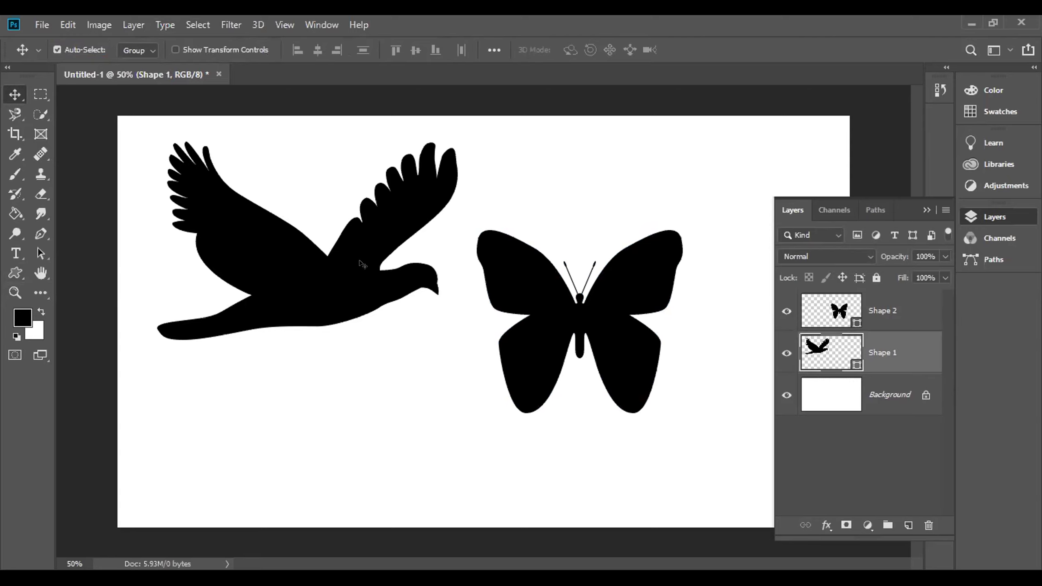
{"action": "key", "text": "ctrl"}
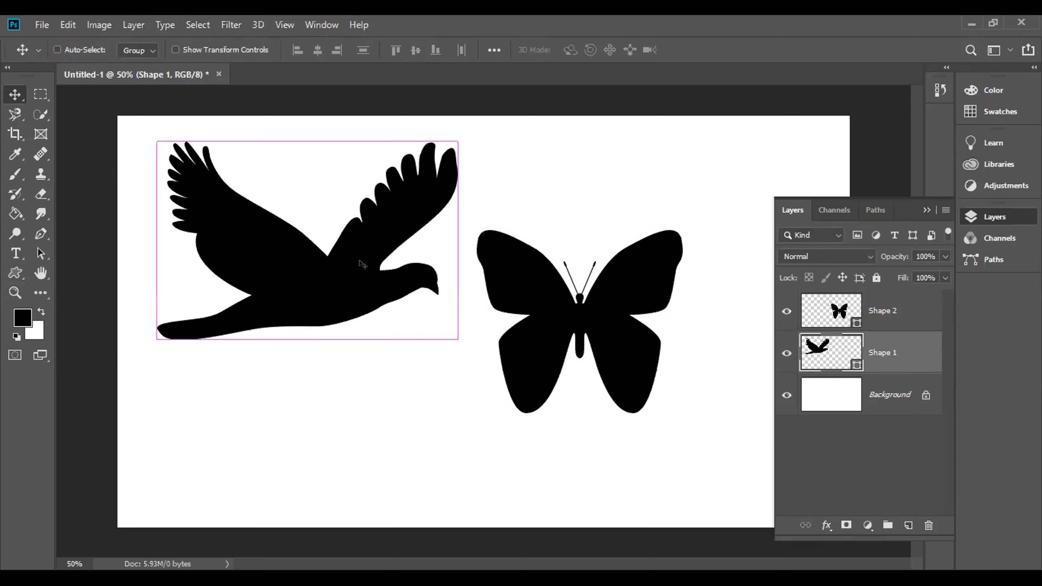
{"action": "key", "text": "ctrl+t"}
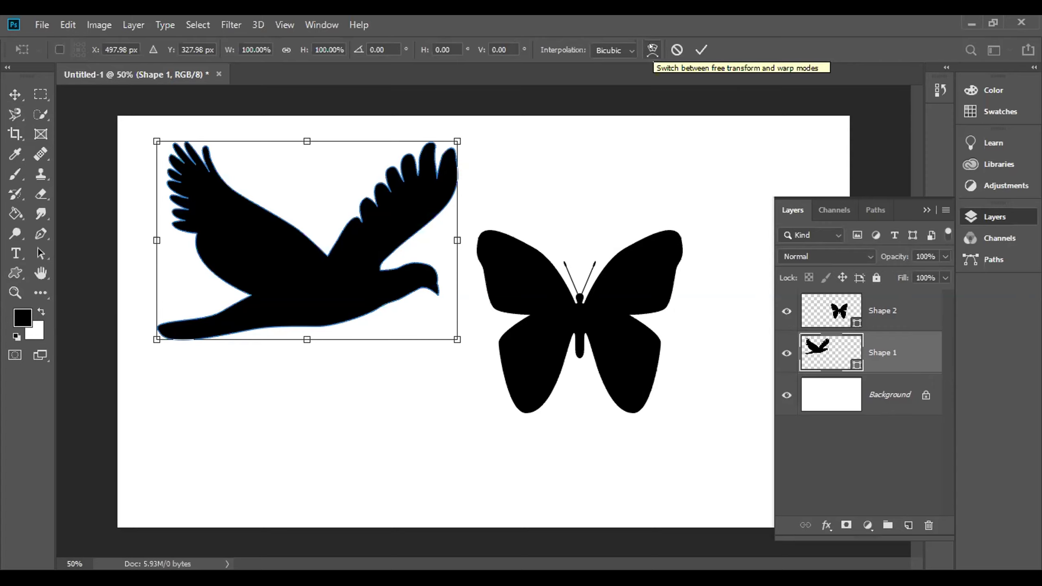
{"action": "right_click", "coordinate": [340, 217]}
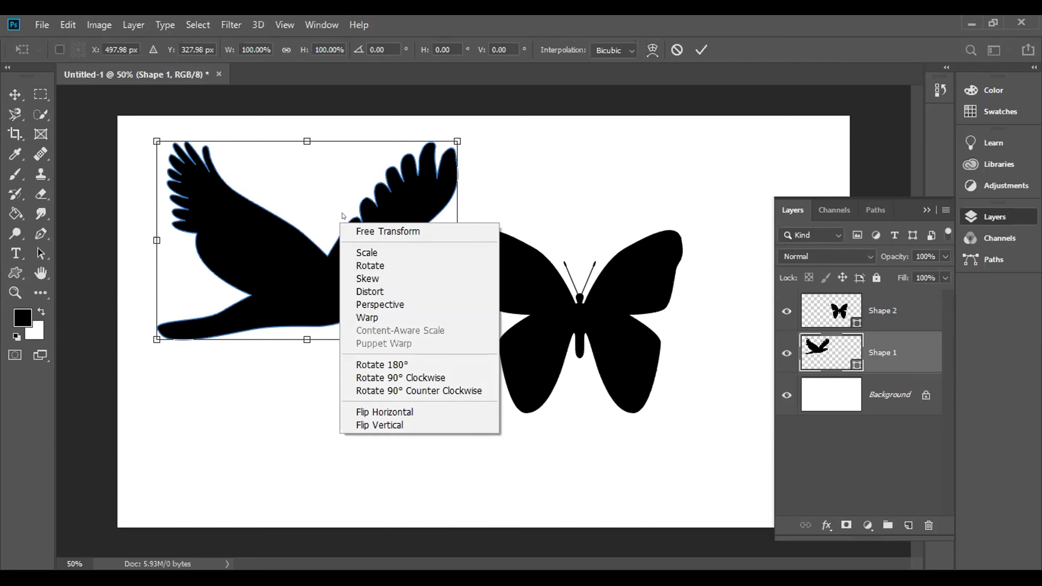
{"action": "left_click", "coordinate": [381, 317]}
{"action": "left_click_drag", "start_coordinate": [293, 271], "coordinate": [264, 253]}
Apply a Perspective transform to the bird, pulling its upper corners past each other to a horizontal skew of 59.70°
{"action": "right_click", "coordinate": [264, 253]}
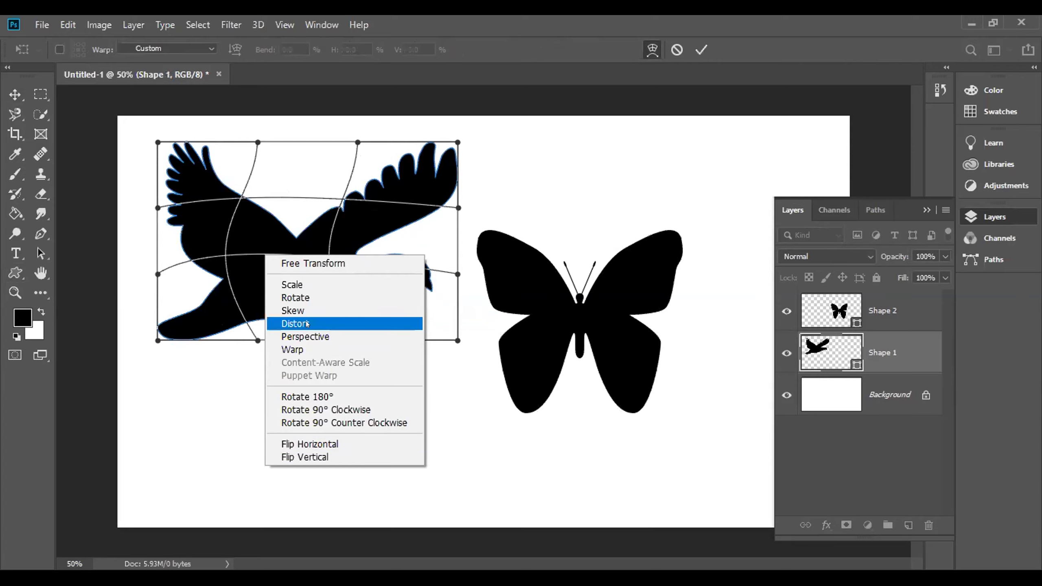
{"action": "left_click", "coordinate": [324, 336]}
{"action": "left_click_drag", "start_coordinate": [456, 141], "coordinate": [114, 262]}
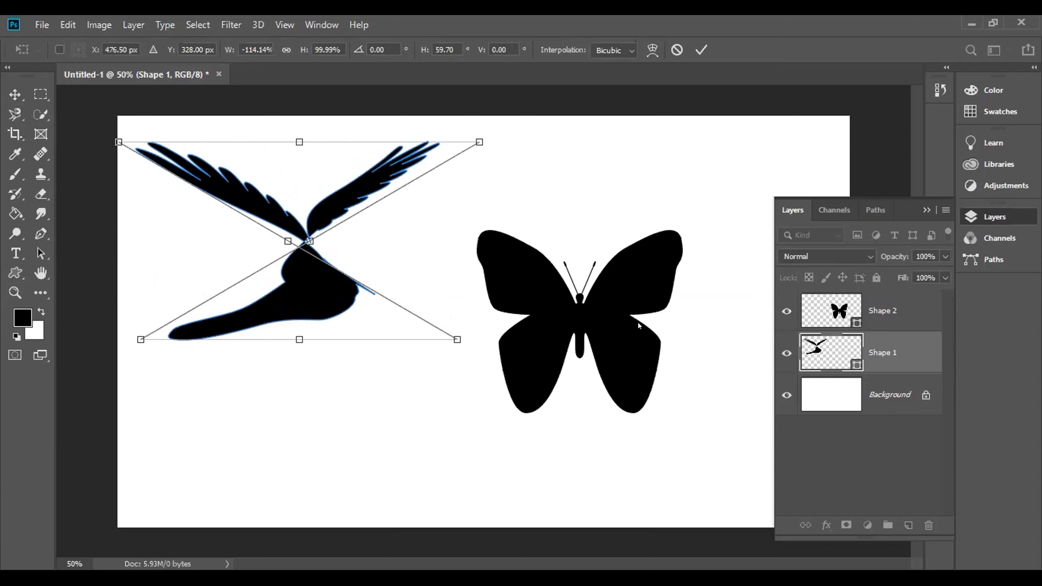
Try the Scale transform on the distorted bird, shifting it down and to the right, and undo that change
{"action": "right_click", "coordinate": [267, 187]}
{"action": "left_click", "coordinate": [287, 218]}
{"action": "left_click_drag", "start_coordinate": [466, 142], "coordinate": [485, 169]}
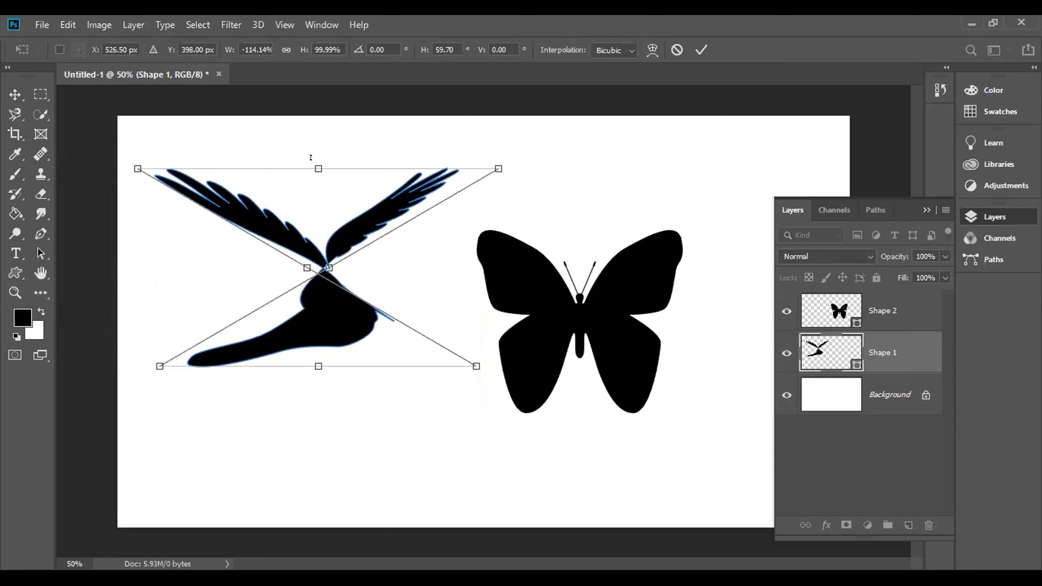
{"action": "key", "text": "ctrl+z"}
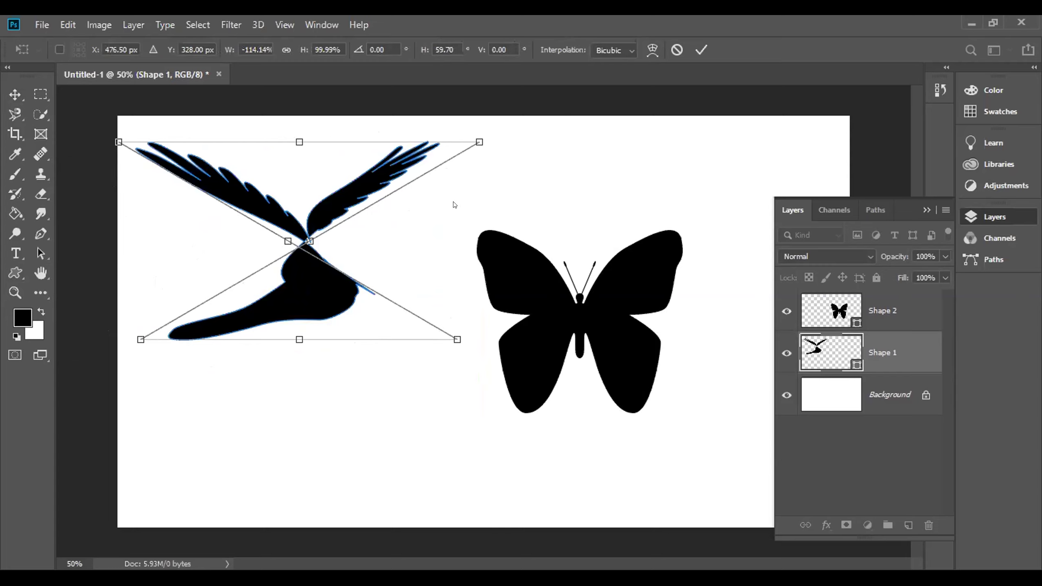
Try rotating the distorted bird to about -132°, undo the rotation and restore the bird's original form
{"action": "right_click", "coordinate": [424, 172]}
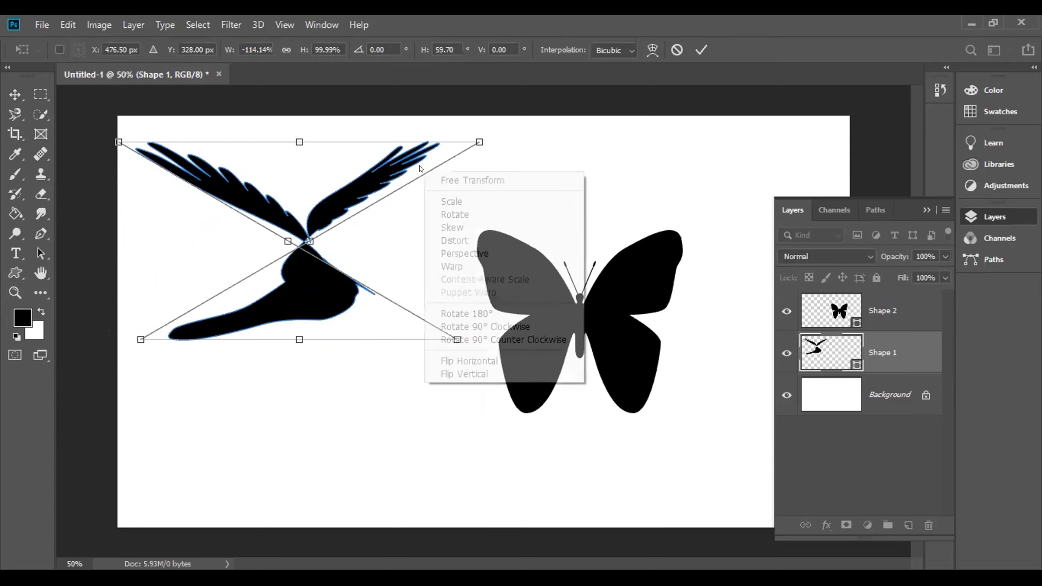
{"action": "left_click", "coordinate": [457, 214]}
{"action": "left_click_drag", "start_coordinate": [483, 127], "coordinate": [624, 324]}
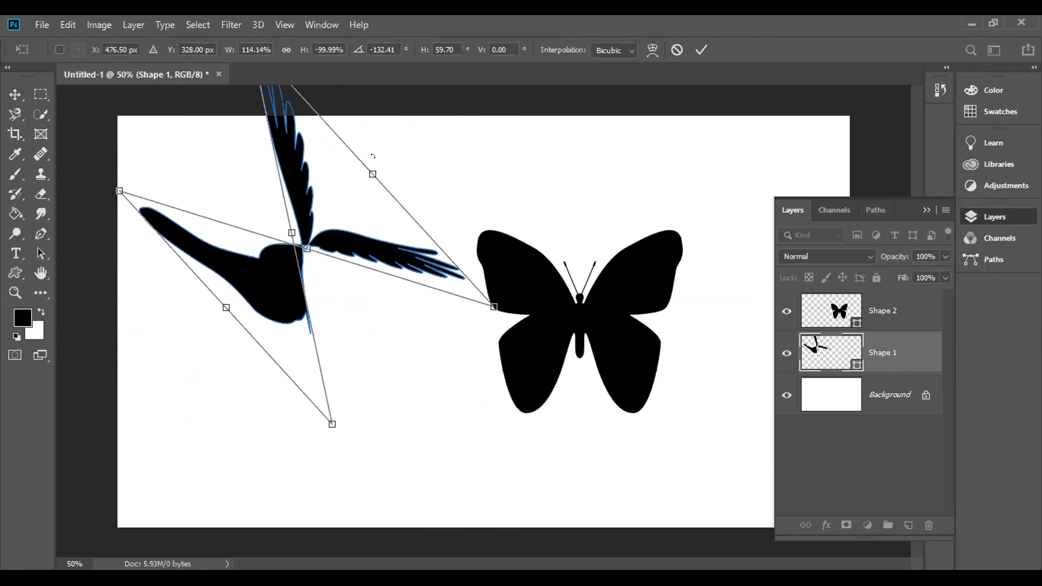
{"action": "key", "text": "ctrl+z"}
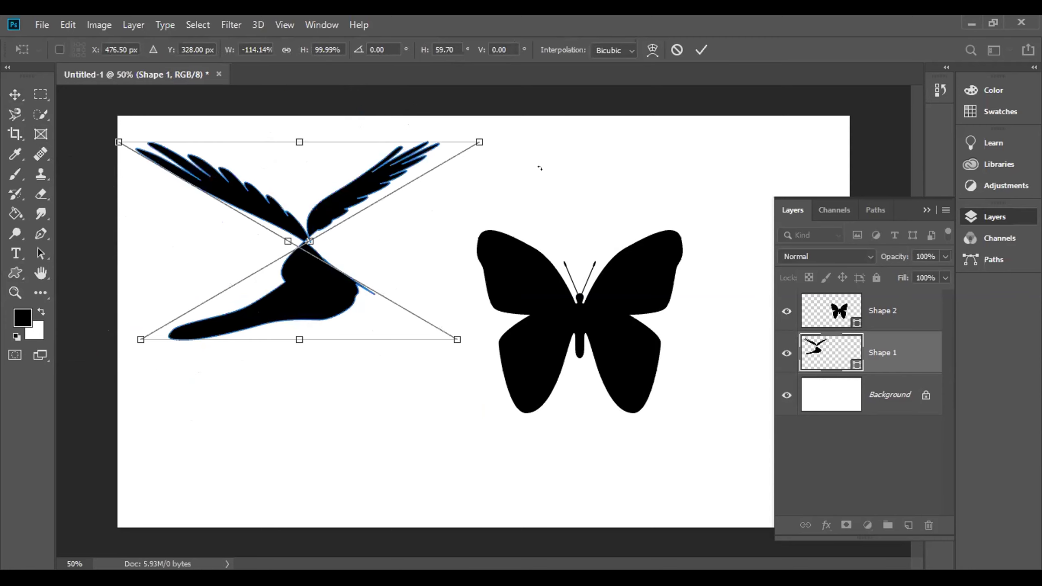
{"action": "key", "text": "Return"}
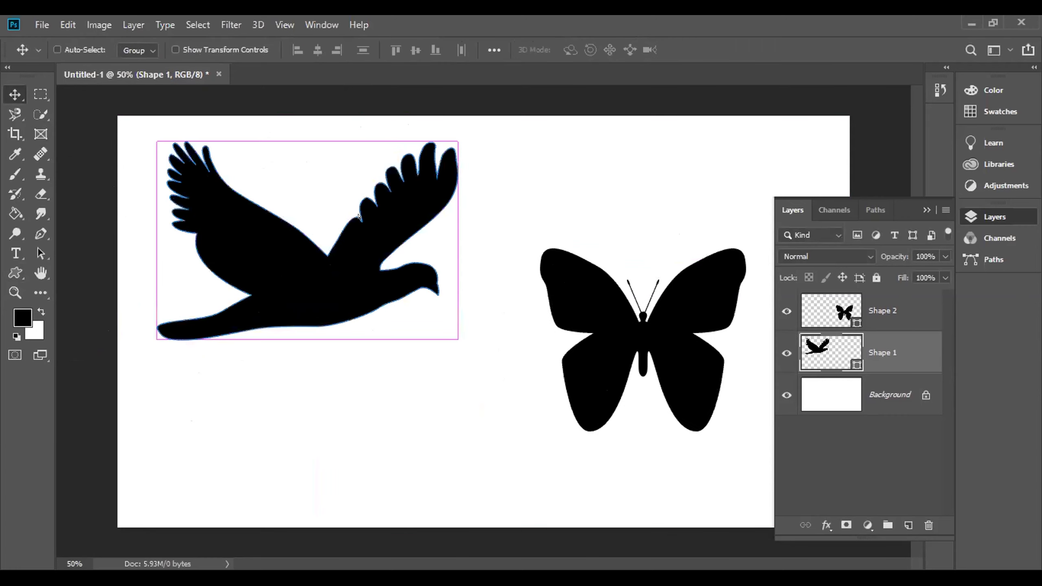
Try a Skew transform on the bird, pulling its upper-right corner inward and its two left corners downward
{"action": "key", "text": "ctrl+t"}
{"action": "right_click", "coordinate": [359, 218]}
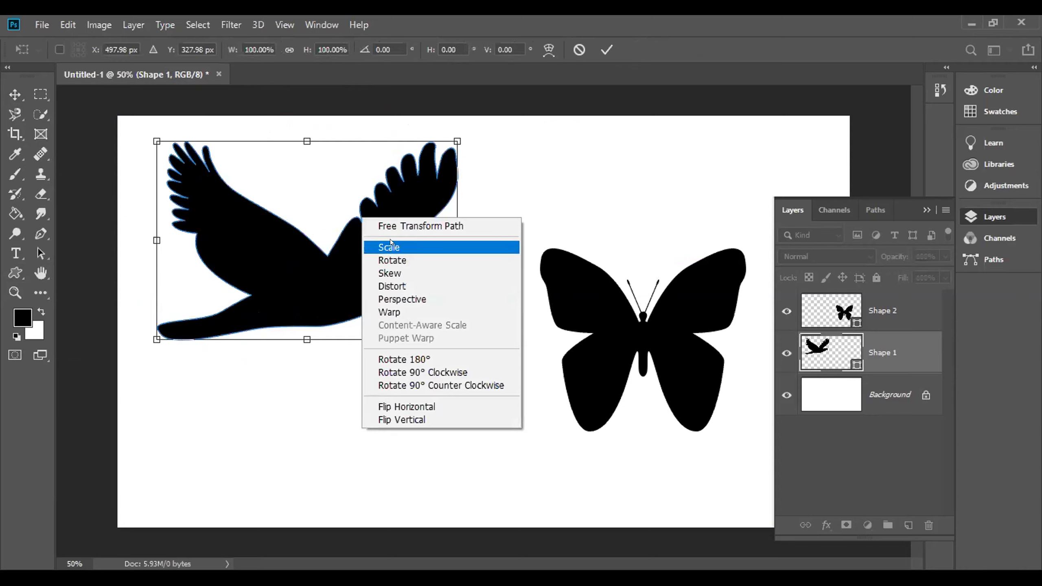
{"action": "left_click", "coordinate": [428, 178]}
{"action": "left_click_drag", "start_coordinate": [455, 141], "coordinate": [284, 190]}
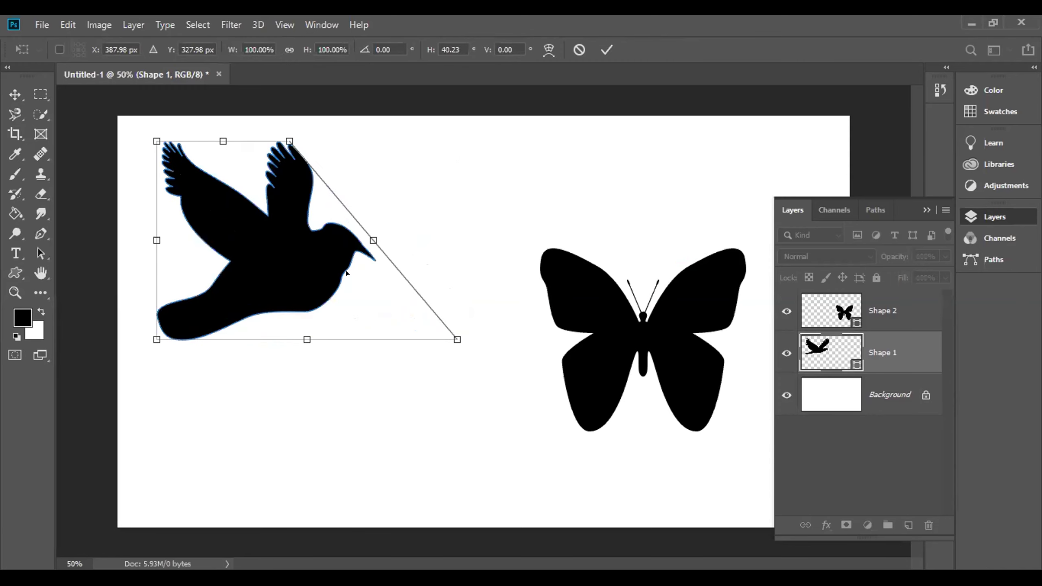
{"action": "left_click_drag", "start_coordinate": [151, 339], "coordinate": [184, 435]}
{"action": "left_click_drag", "start_coordinate": [157, 142], "coordinate": [124, 226]}
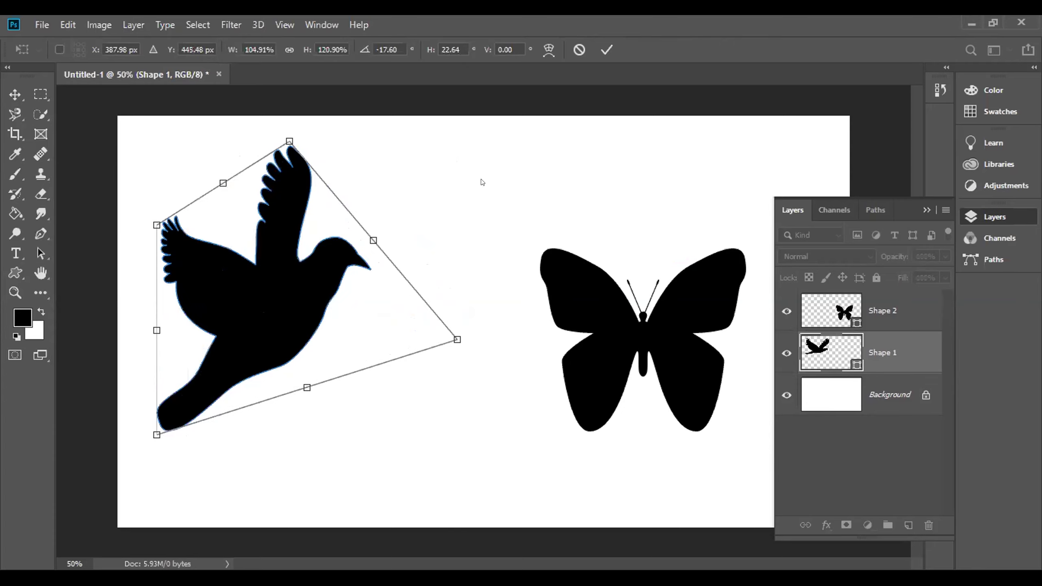
{"action": "left_click", "coordinate": [606, 50]}
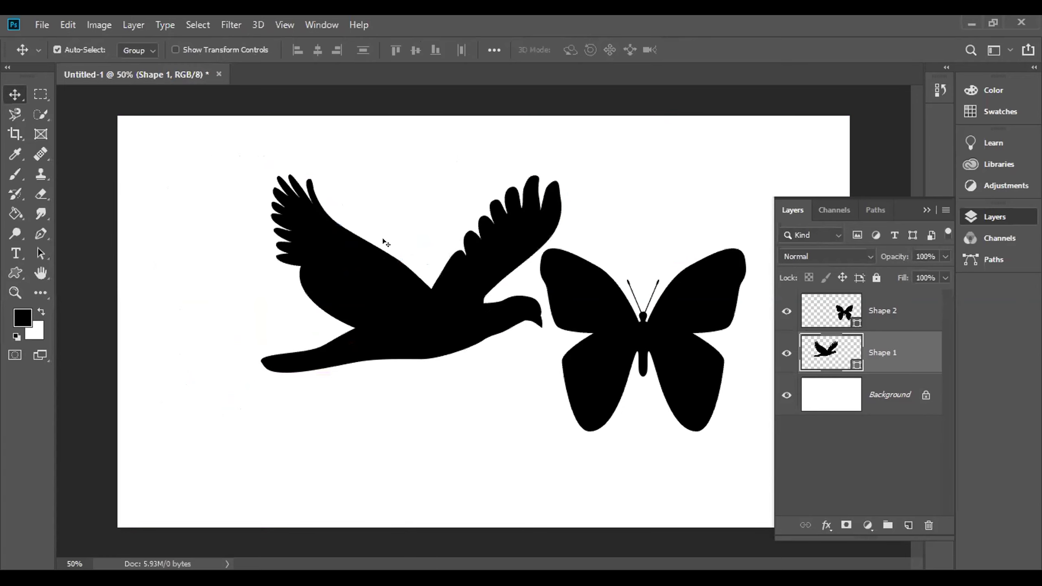
Move the bird to the canvas's left side, skew its corners to -32.06° rotation and -20.72° horizontal skew, apply the transform and deselect
{"action": "key", "text": "ctrl+t"}
{"action": "left_click_drag", "start_coordinate": [406, 299], "coordinate": [285, 292]}
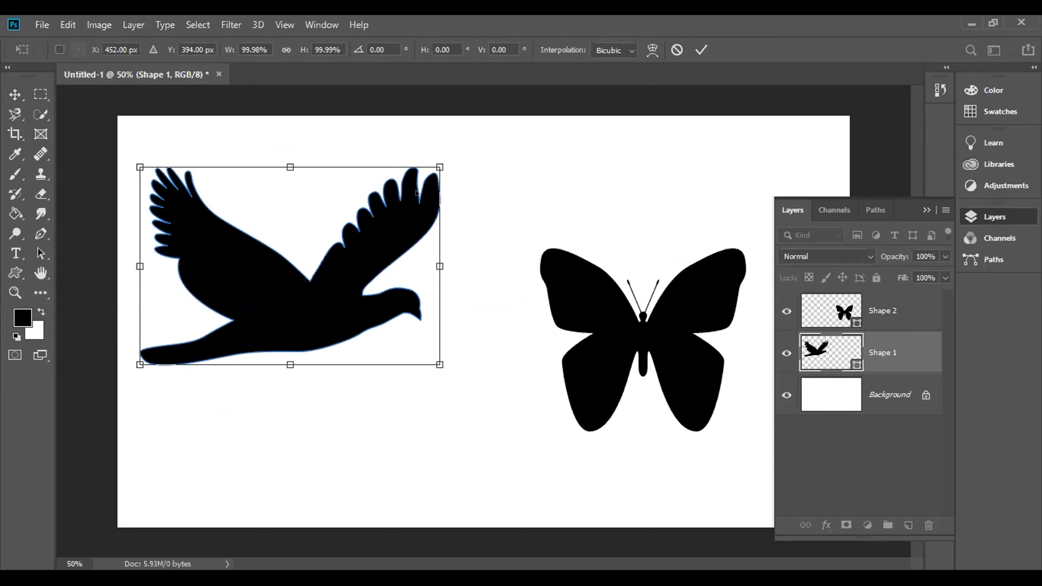
{"action": "right_click", "coordinate": [372, 213]}
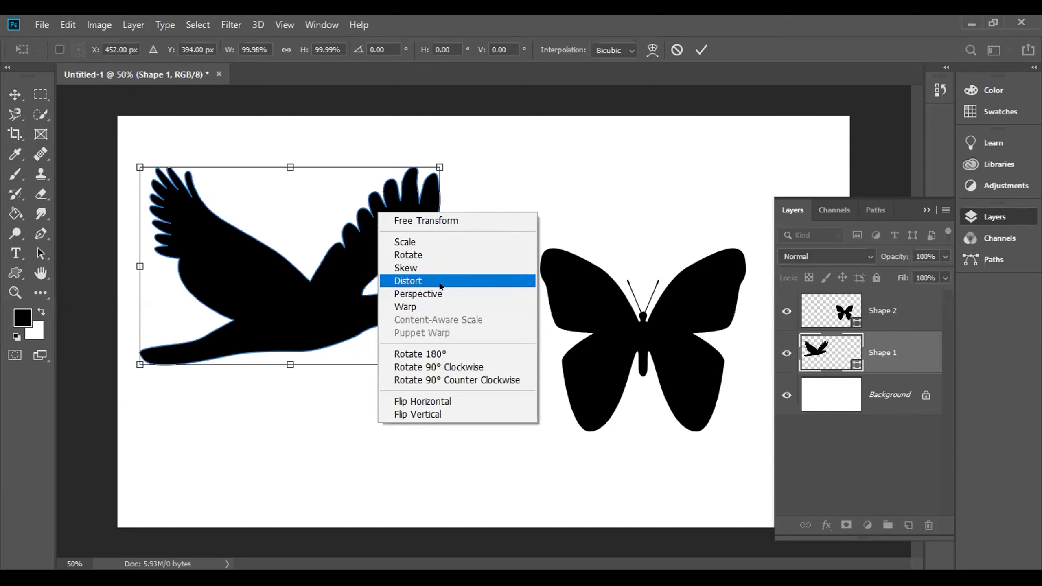
{"action": "left_click", "coordinate": [439, 267]}
{"action": "left_click_drag", "start_coordinate": [439, 166], "coordinate": [314, 167]}
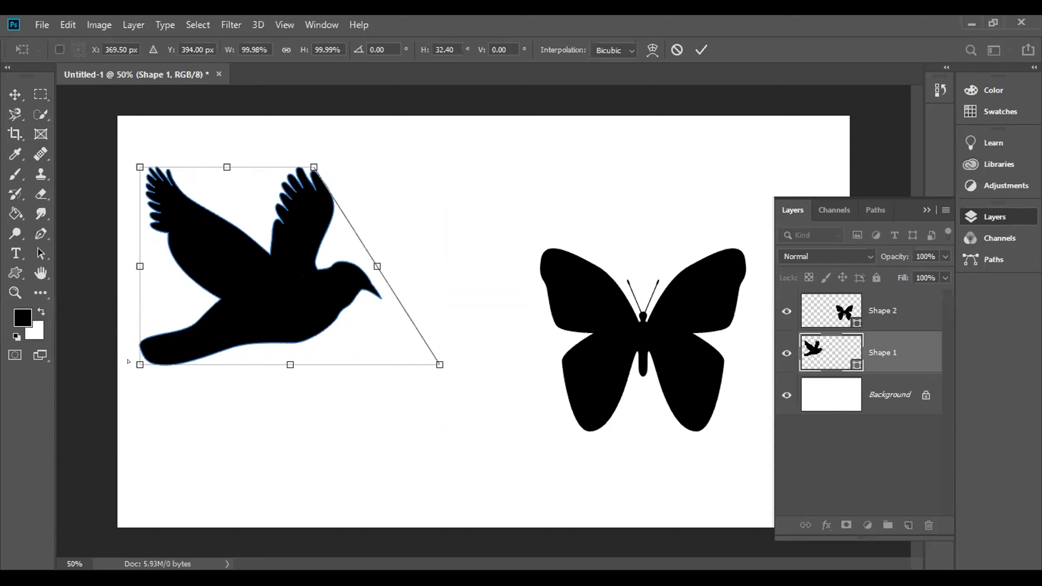
{"action": "left_click_drag", "start_coordinate": [140, 364], "coordinate": [140, 514]}
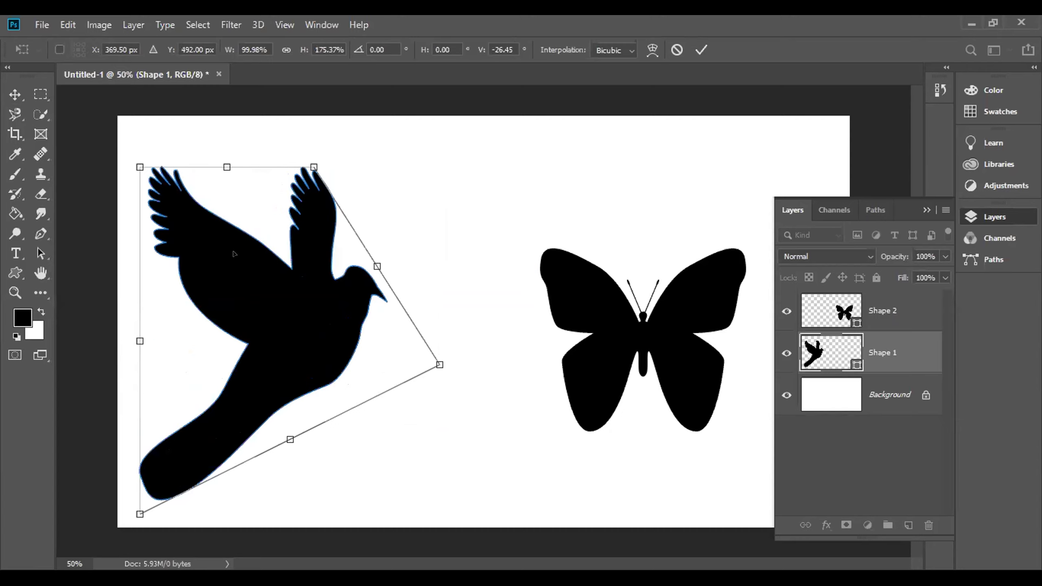
{"action": "left_click_drag", "start_coordinate": [140, 167], "coordinate": [140, 254]}
{"action": "left_click_drag", "start_coordinate": [439, 364], "coordinate": [421, 336]}
{"action": "left_click_drag", "start_coordinate": [137, 510], "coordinate": [186, 485]}
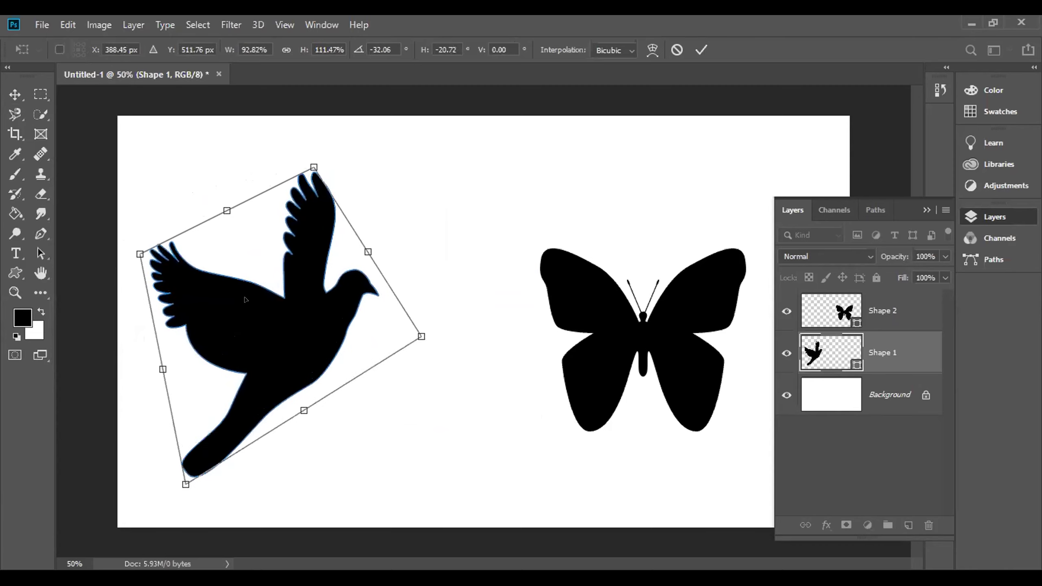
{"action": "left_click", "coordinate": [701, 50]}
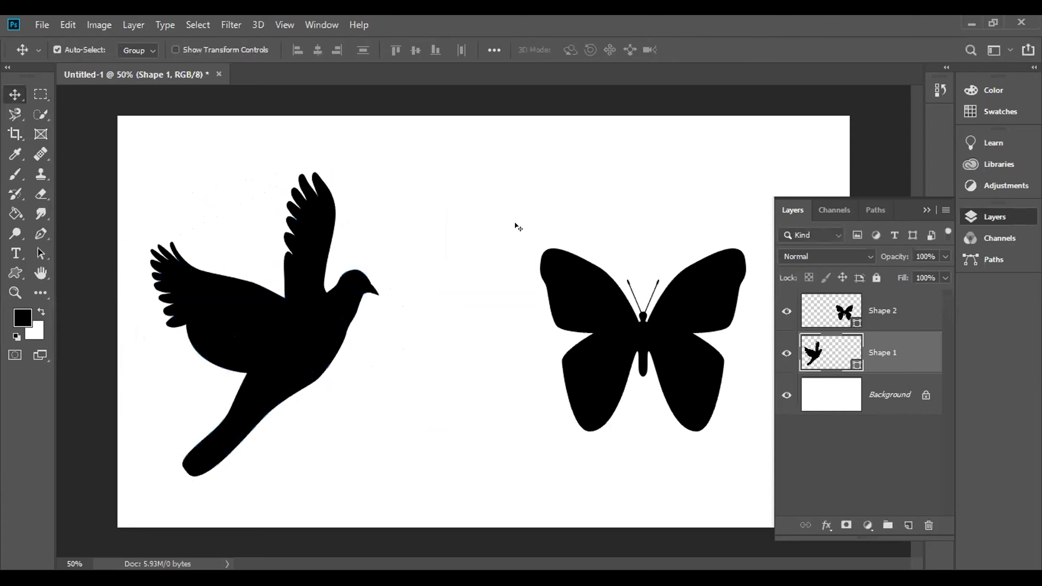
{"action": "left_click", "coordinate": [456, 242]}
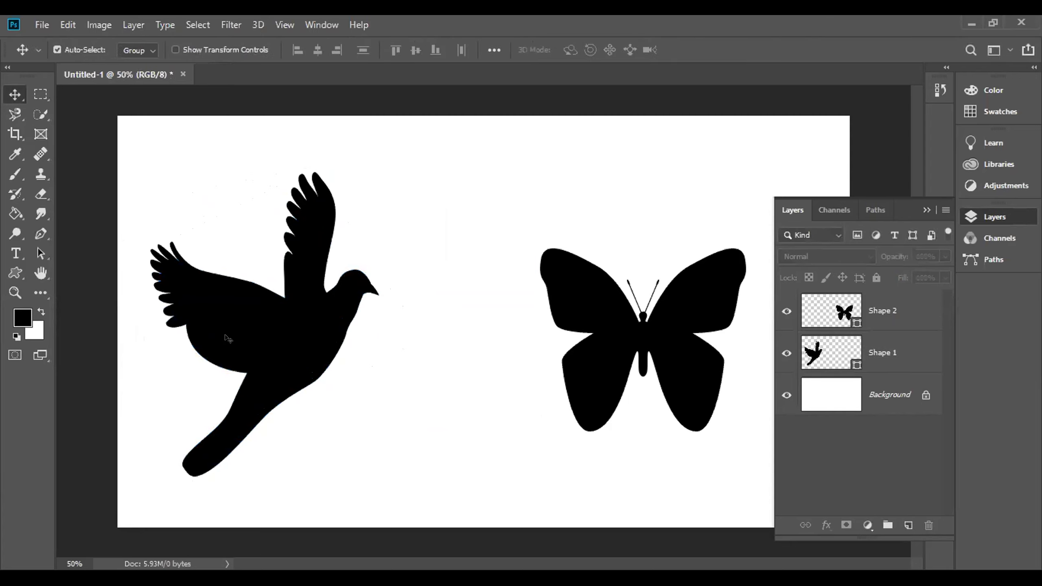
{"action": "left_click", "coordinate": [399, 229]}
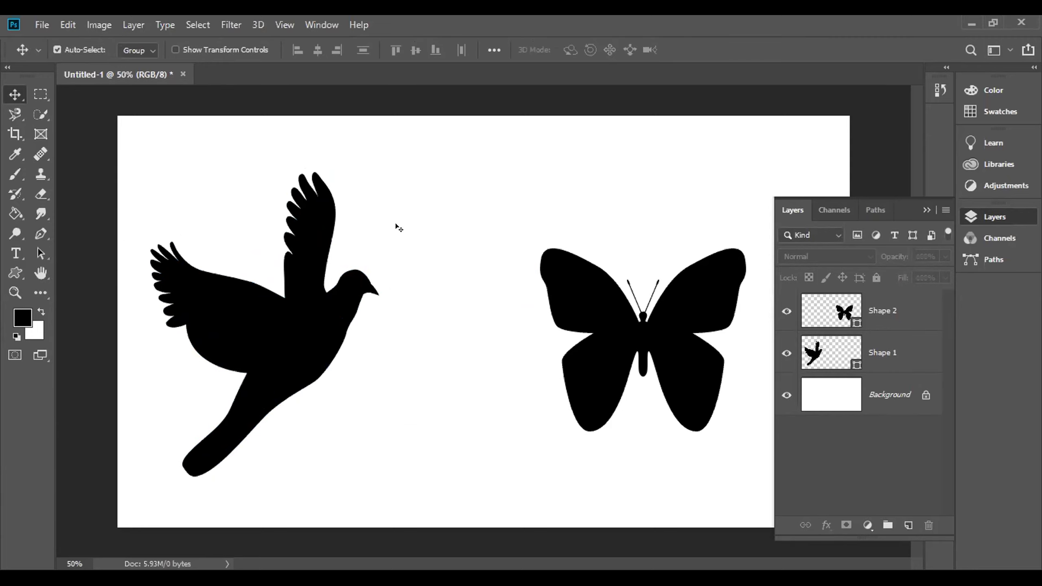
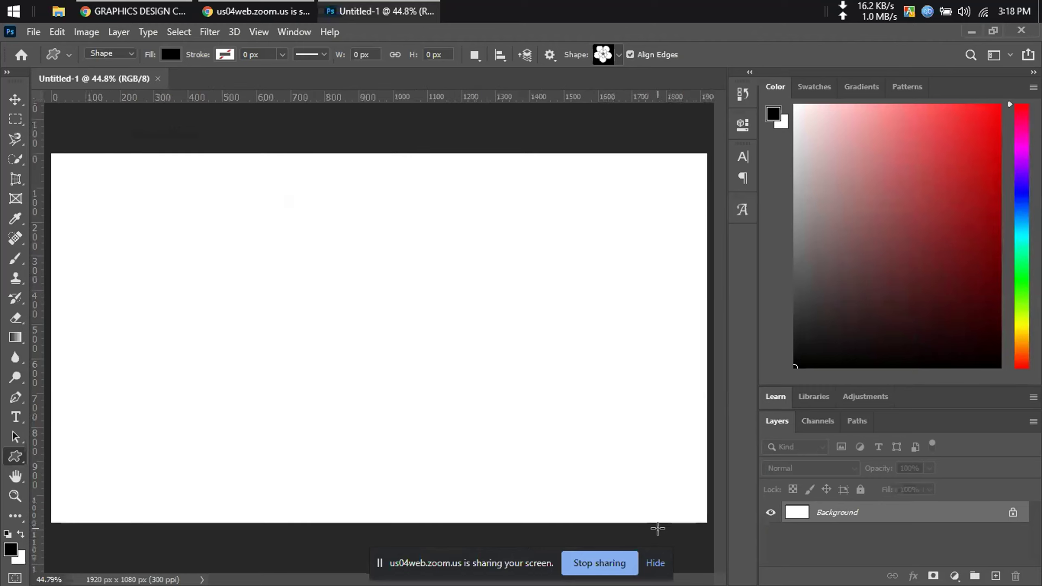
Activate the Custom Shape tool and open its library of shape groups
{"action": "right_click", "coordinate": [16, 460]}
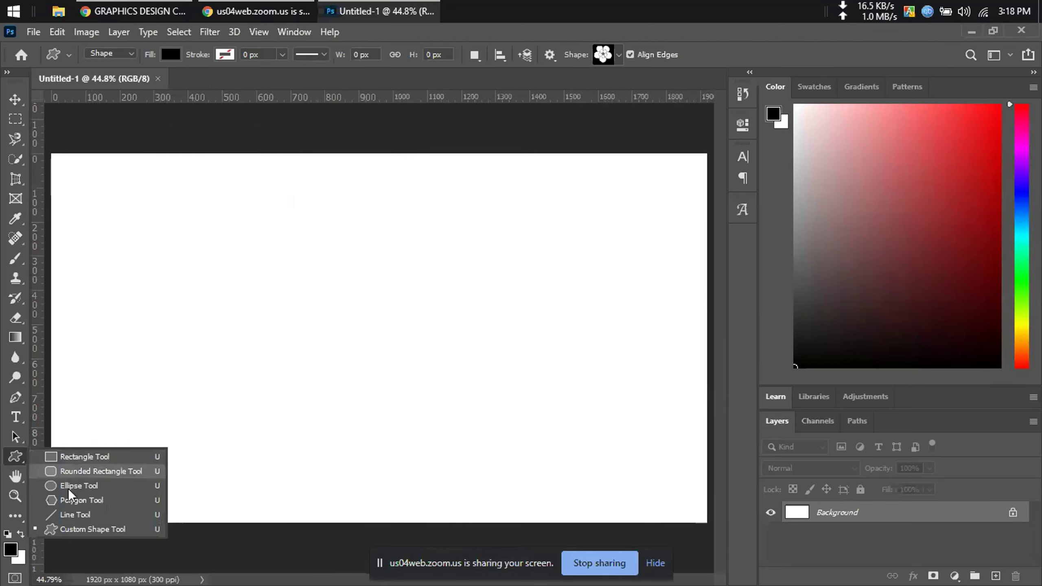
{"action": "left_click", "coordinate": [74, 530]}
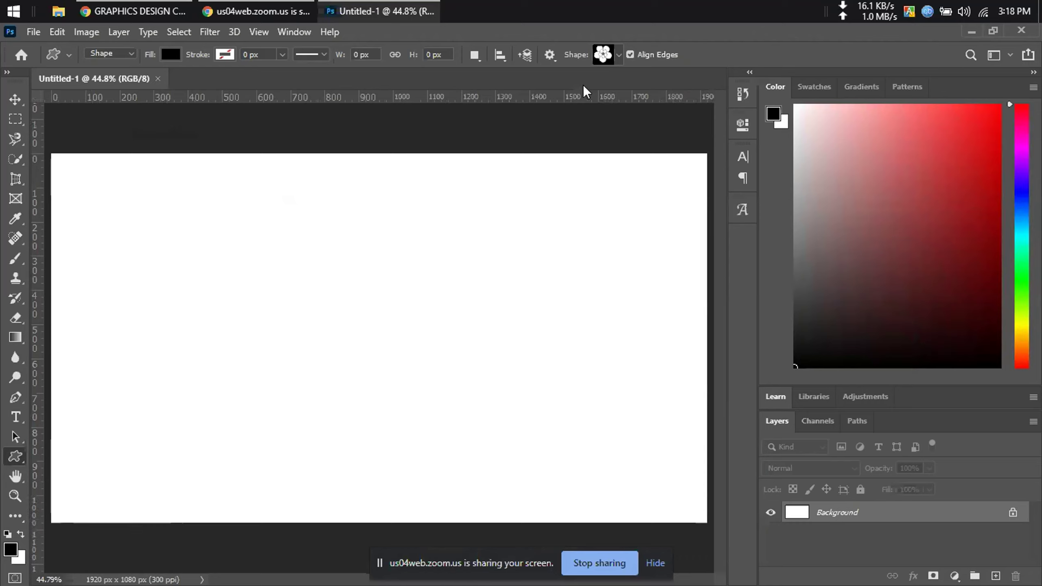
{"action": "left_click", "coordinate": [614, 56]}
{"action": "scroll", "coordinate": [589, 124], "scroll_direction": "down", "scroll_amount": 1}
{"action": "scroll", "coordinate": [590, 128], "scroll_direction": "up", "scroll_amount": 2}
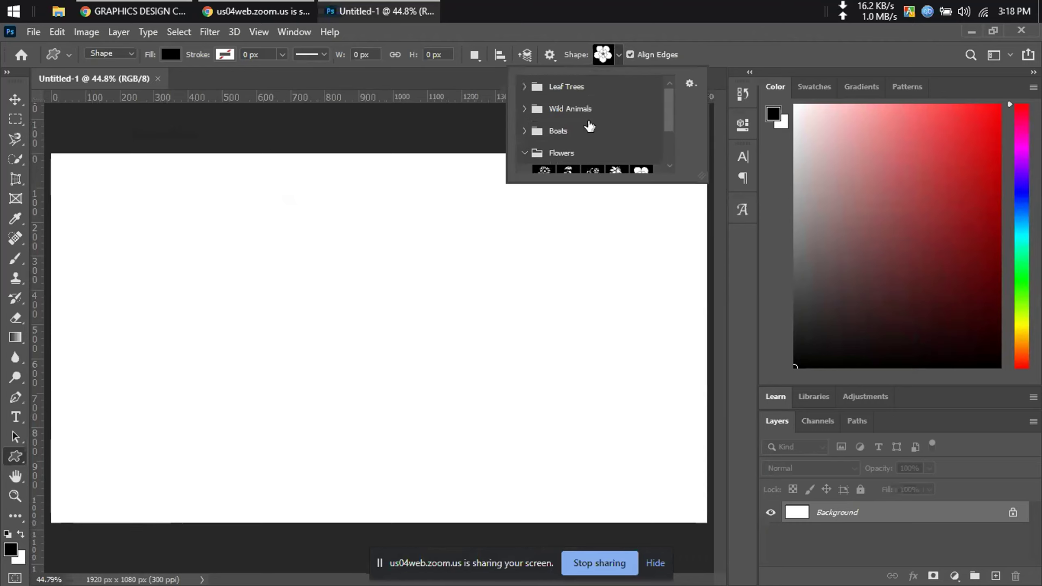
Collapse the Flowers shape group and look through the shape library's display and import options
{"action": "left_click", "coordinate": [525, 108]}
{"action": "left_click", "coordinate": [525, 109]}
{"action": "left_click", "coordinate": [690, 84]}
{"action": "left_click", "coordinate": [689, 85]}
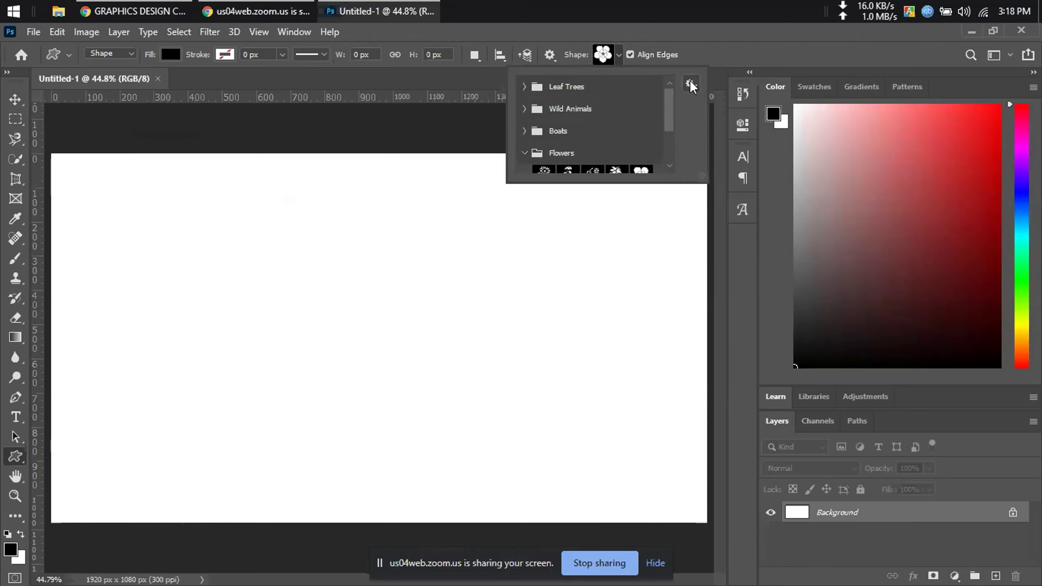
{"action": "scroll", "coordinate": [632, 105], "scroll_direction": "down", "scroll_amount": 3}
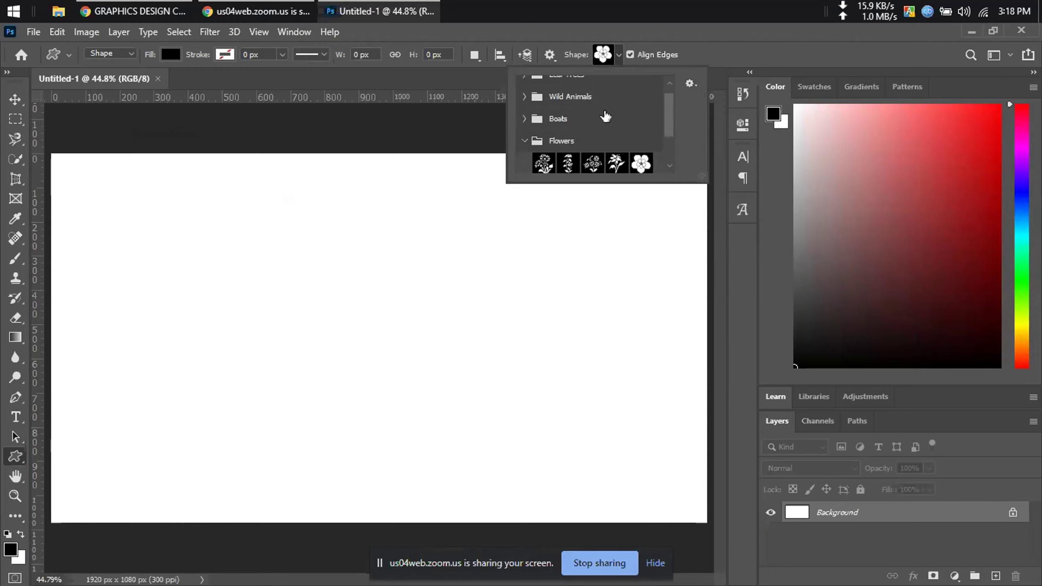
{"action": "scroll", "coordinate": [607, 114], "scroll_direction": "up", "scroll_amount": 3}
{"action": "left_click", "coordinate": [538, 153]}
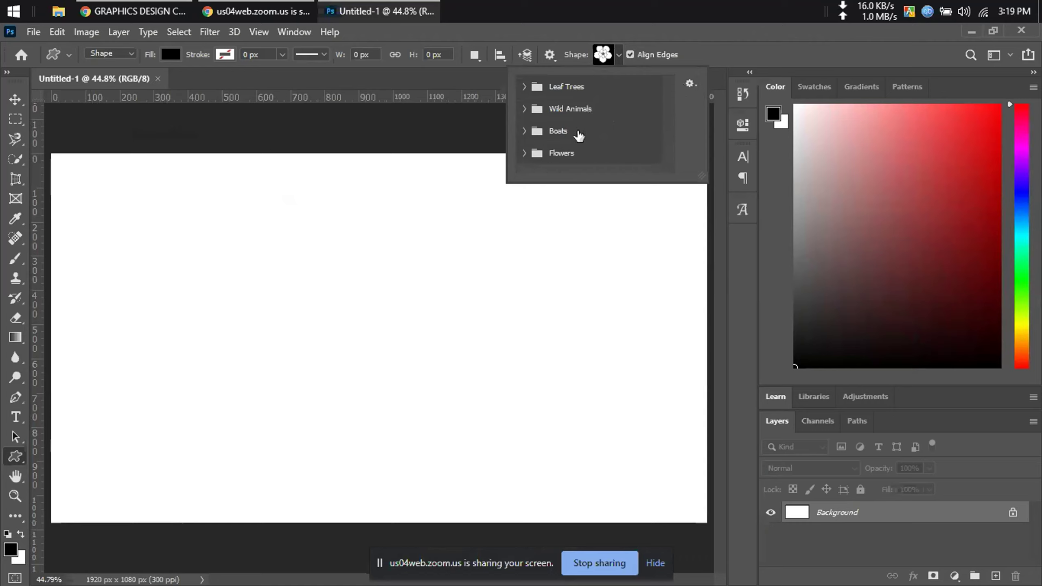
{"action": "left_click", "coordinate": [696, 84]}
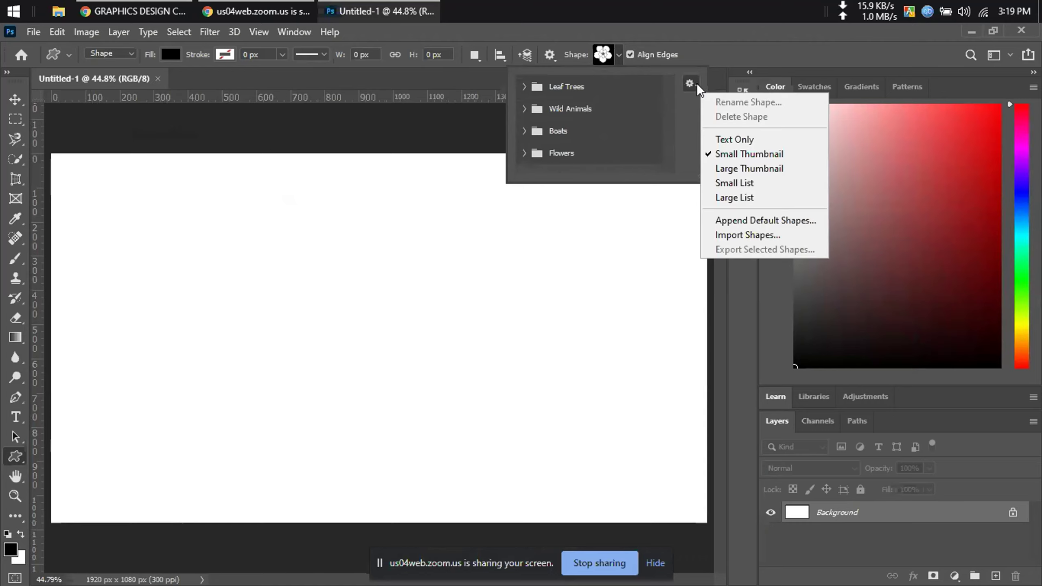
{"action": "left_click", "coordinate": [696, 83]}
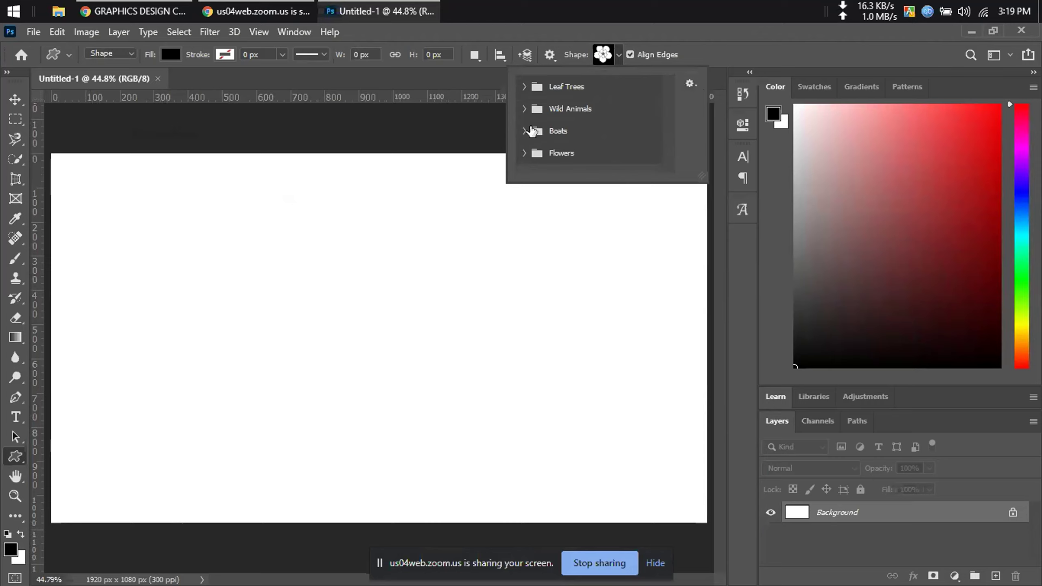
Expand the Leaf Trees, Wild Animals and Boats groups in the custom shape library
{"action": "left_click", "coordinate": [555, 96]}
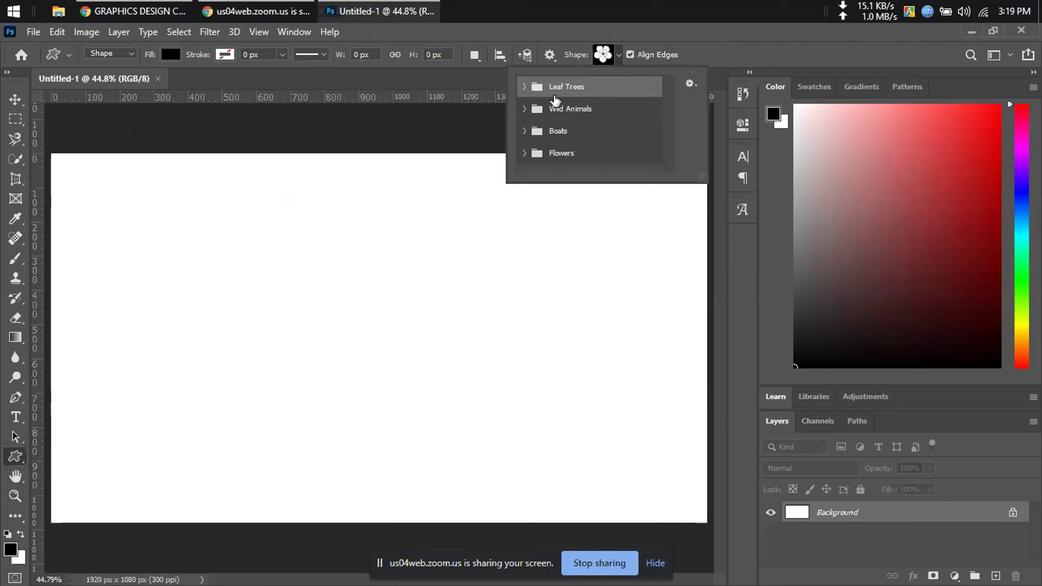
{"action": "left_click", "coordinate": [524, 87]}
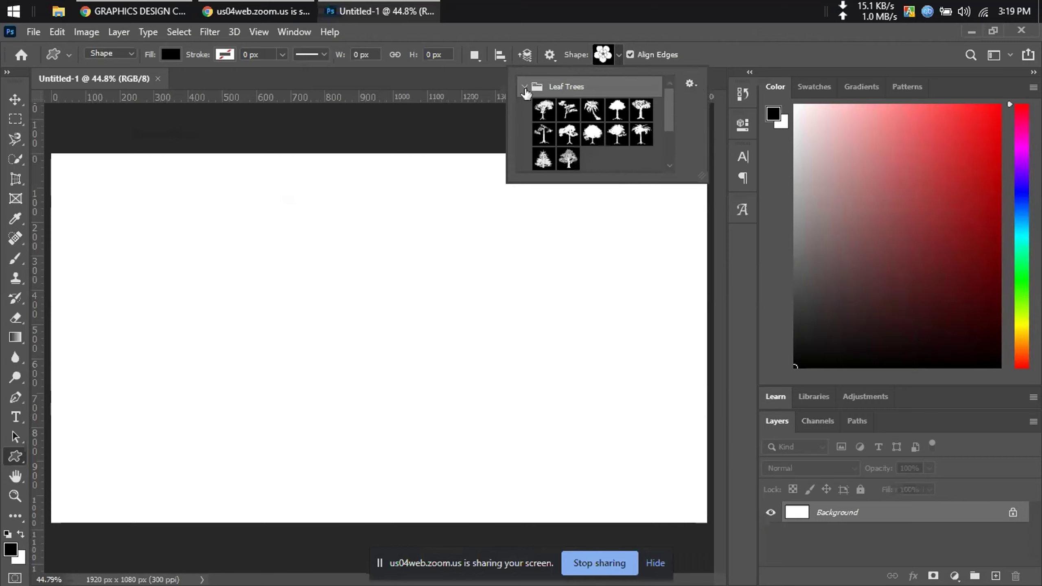
{"action": "scroll", "coordinate": [584, 123], "scroll_direction": "down", "scroll_amount": 1}
{"action": "scroll", "coordinate": [584, 122], "scroll_direction": "up", "scroll_amount": 3}
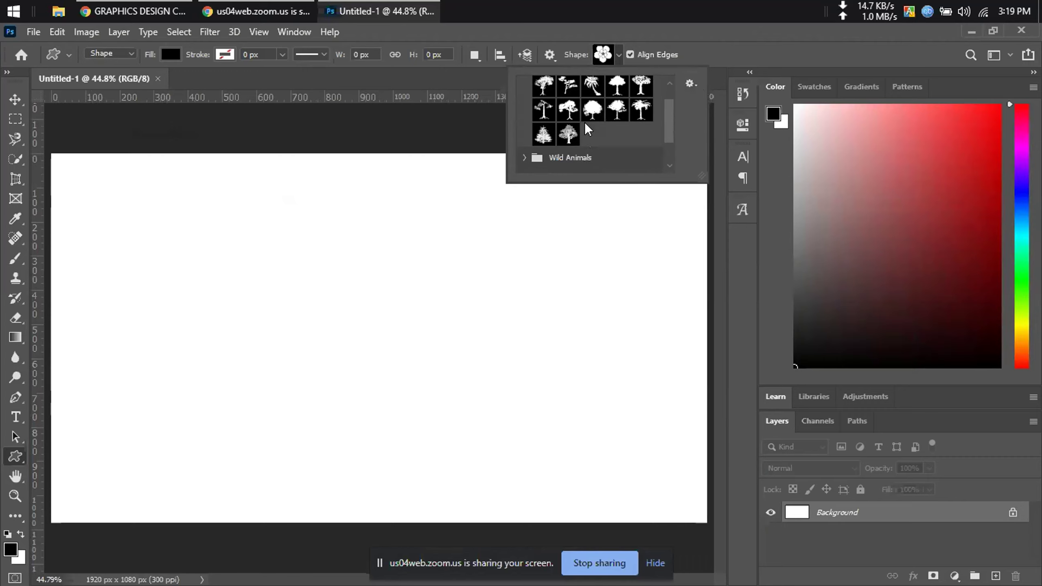
{"action": "scroll", "coordinate": [589, 130], "scroll_direction": "down", "scroll_amount": 3}
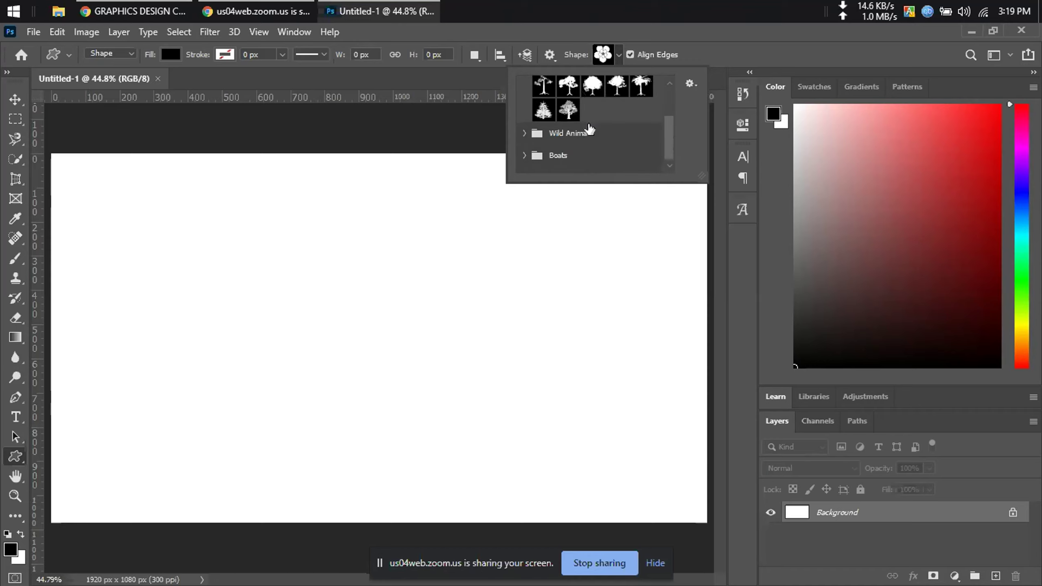
{"action": "left_click", "coordinate": [525, 118]}
{"action": "scroll", "coordinate": [574, 128], "scroll_direction": "down", "scroll_amount": 3}
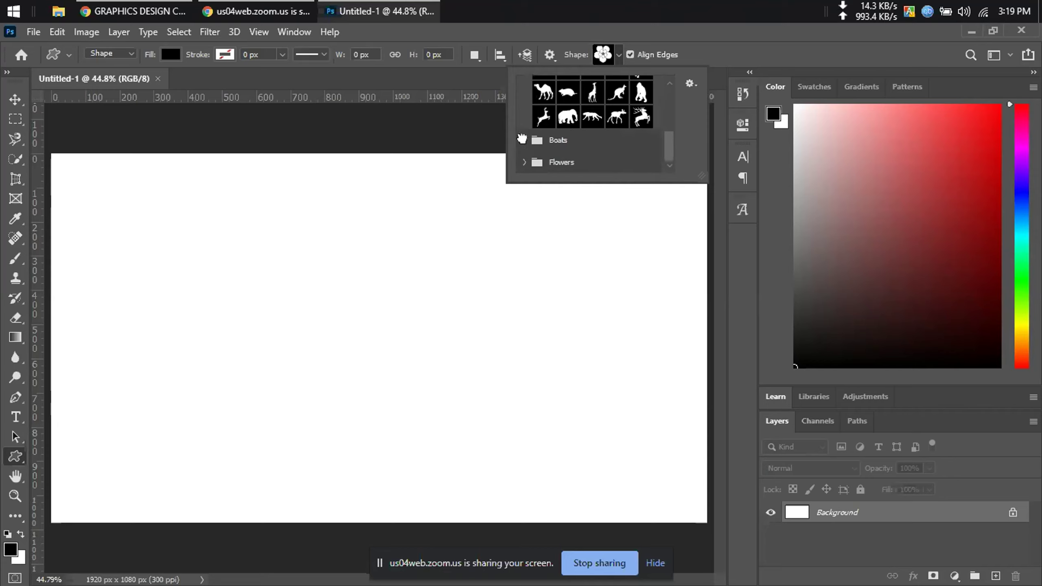
{"action": "left_click", "coordinate": [524, 139]}
{"action": "left_click", "coordinate": [689, 83]}
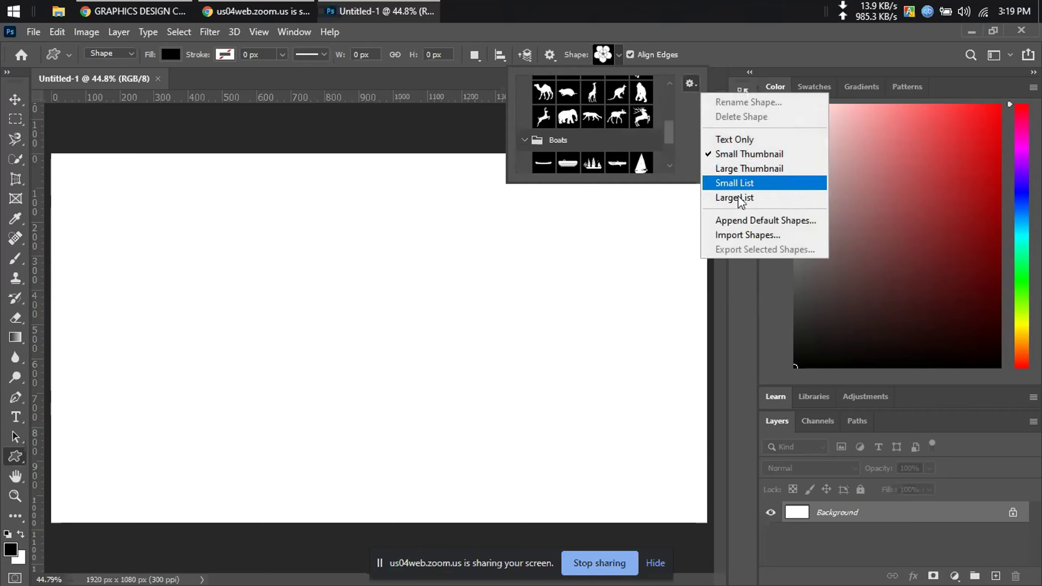
{"action": "left_click", "coordinate": [545, 138]}
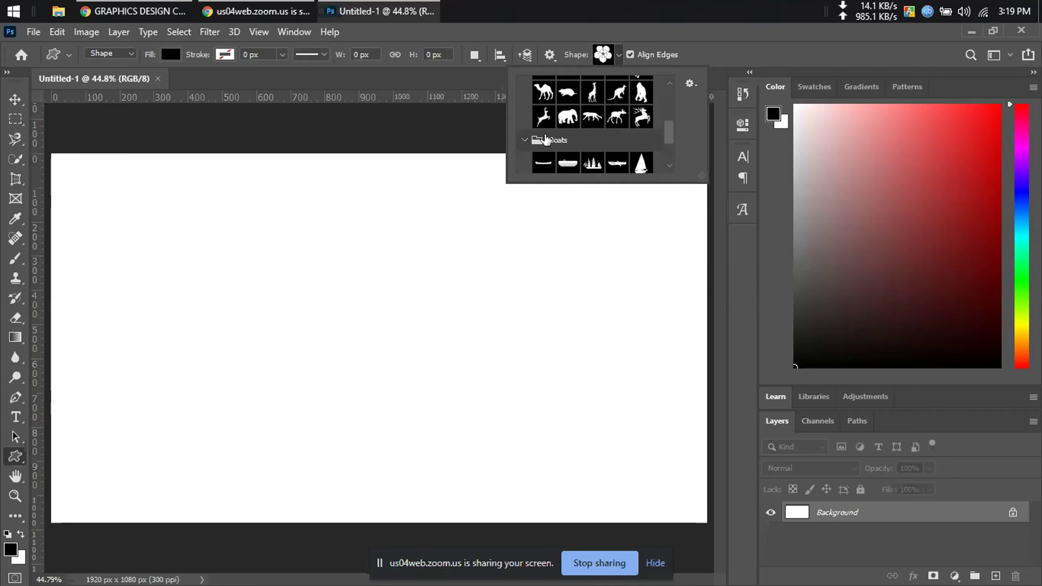
Choose the camel from the Wild Animals shapes, draw it in the canvas's left half, and undo the drawing
{"action": "scroll", "coordinate": [529, 133], "scroll_direction": "down", "scroll_amount": 3}
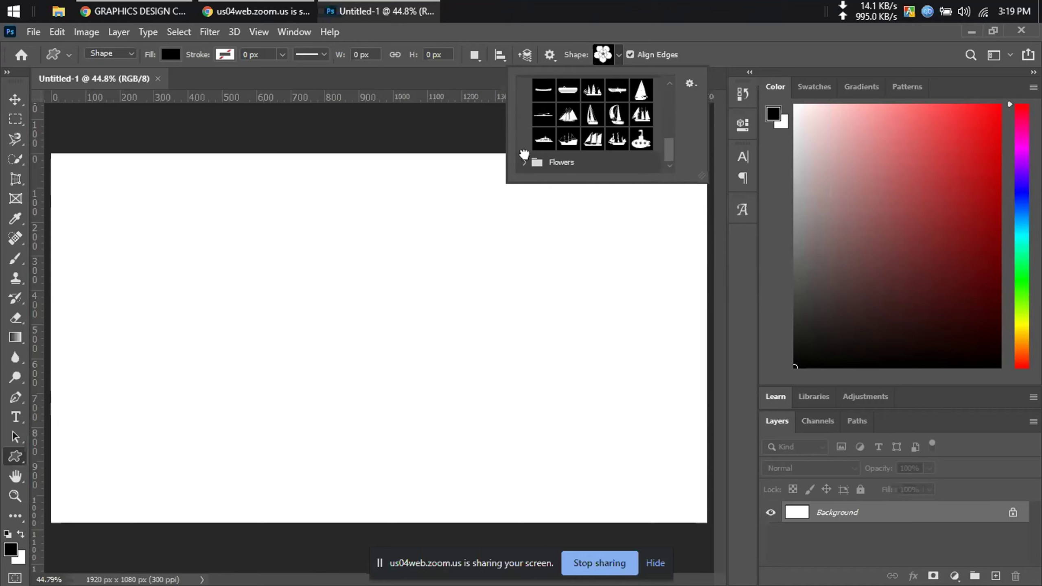
{"action": "scroll", "coordinate": [599, 135], "scroll_direction": "up", "scroll_amount": 5}
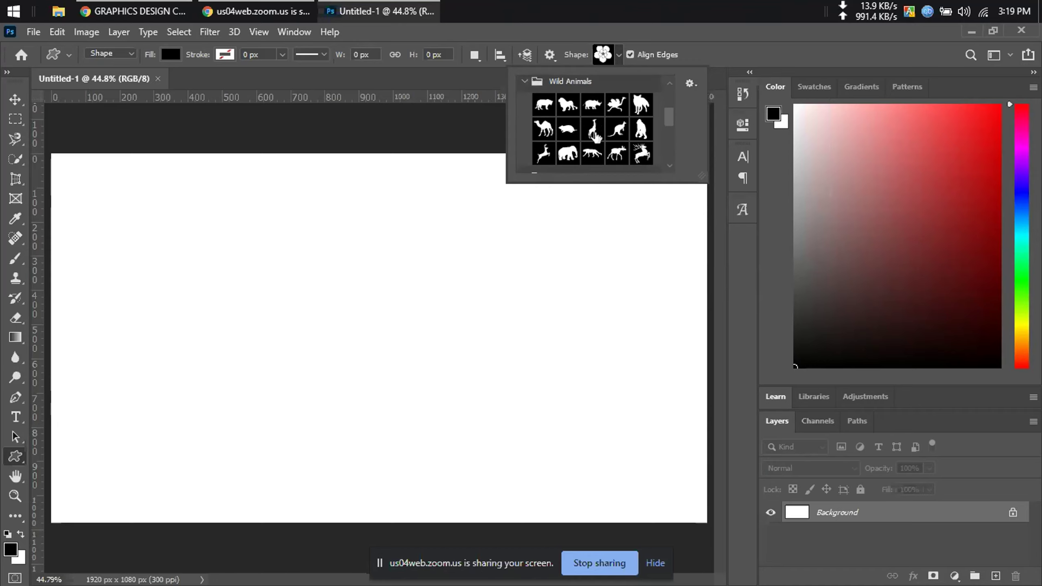
{"action": "scroll", "coordinate": [603, 137], "scroll_direction": "up", "scroll_amount": 2}
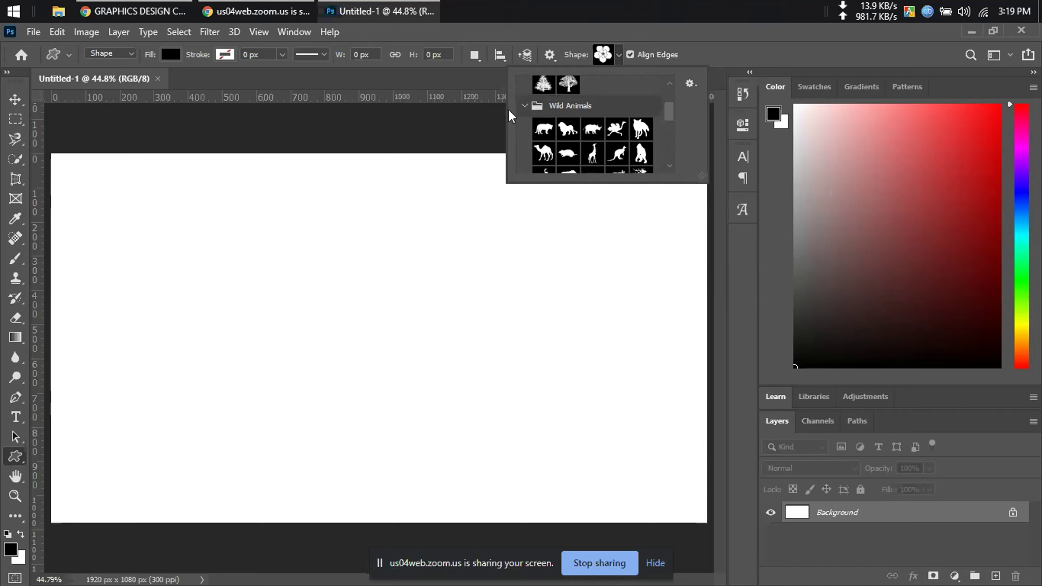
{"action": "scroll", "coordinate": [601, 137], "scroll_direction": "up", "scroll_amount": 2}
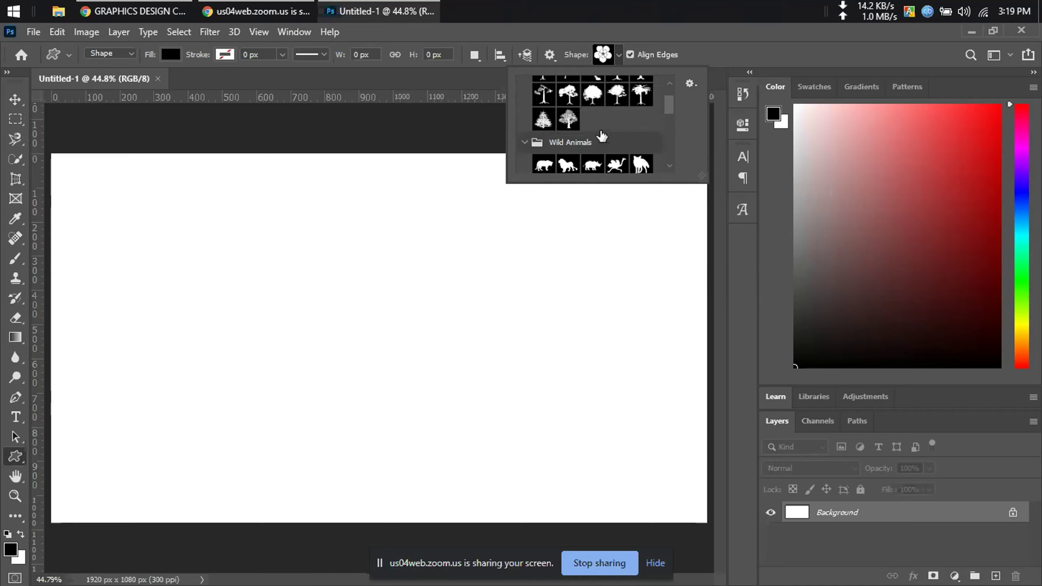
{"action": "scroll", "coordinate": [601, 138], "scroll_direction": "down", "scroll_amount": 4}
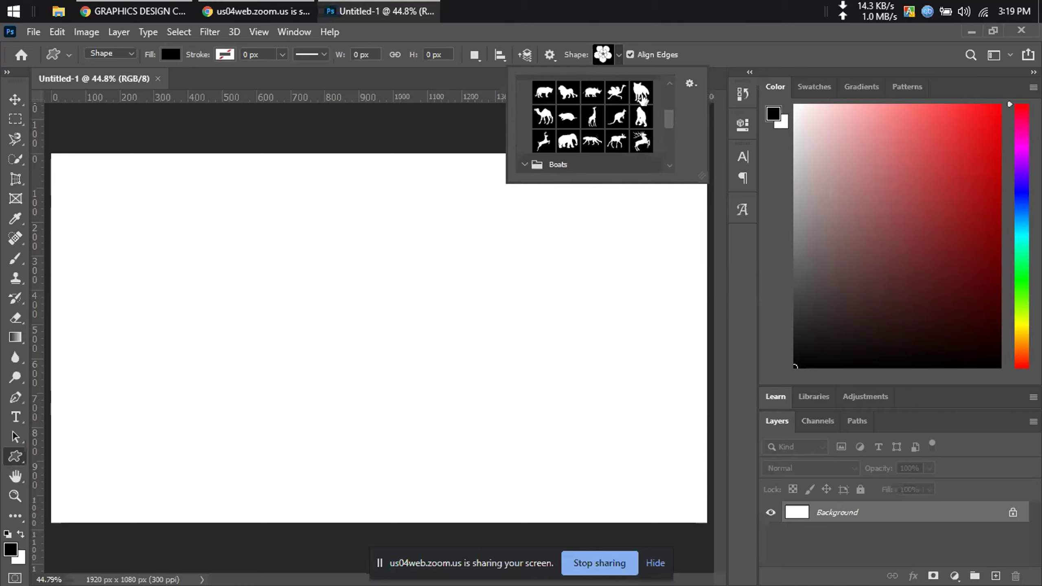
{"action": "left_click", "coordinate": [543, 116]}
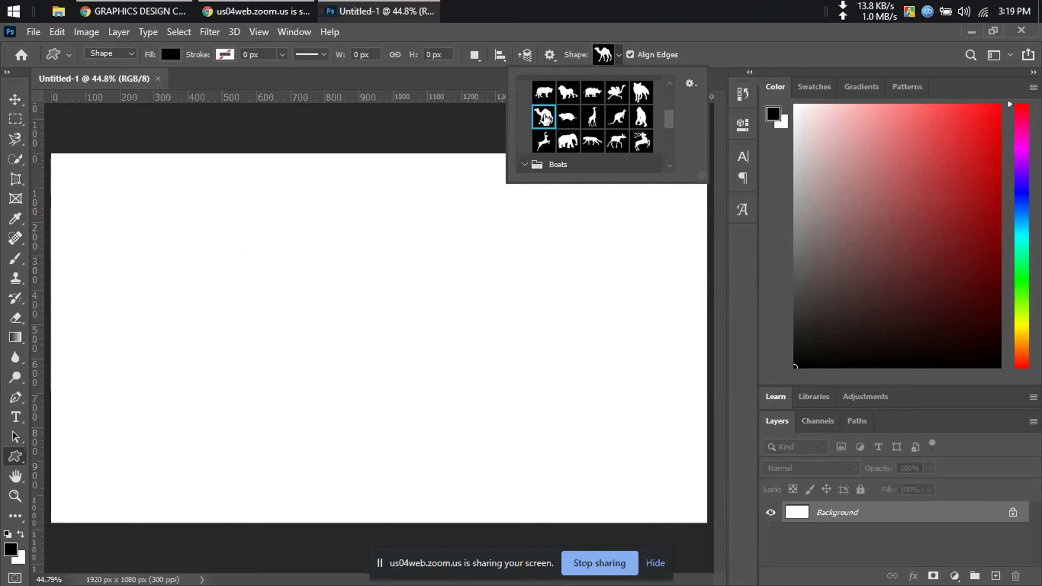
{"action": "left_click", "coordinate": [498, 131]}
{"action": "left_click_drag", "start_coordinate": [191, 240], "coordinate": [311, 339]}
{"action": "key", "text": "ctrl+z"}
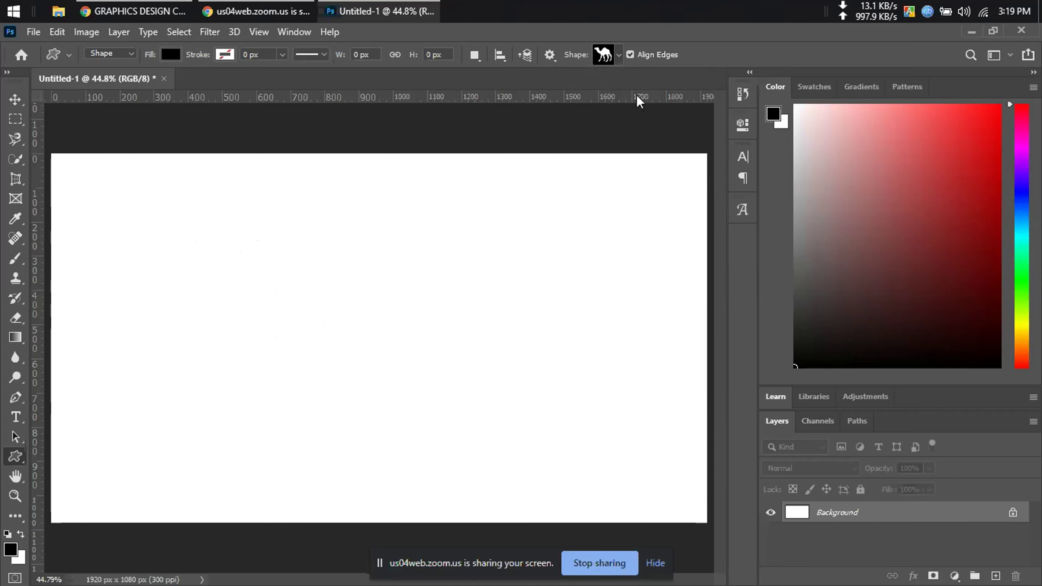
Collapse the Leaf Trees, Wild Animals, Boats and Flowers groups in the custom shape library and shrink the library to fit them
{"action": "left_click", "coordinate": [619, 55]}
{"action": "left_click_drag", "start_coordinate": [707, 182], "coordinate": [725, 384]}
{"action": "left_click", "coordinate": [523, 128]}
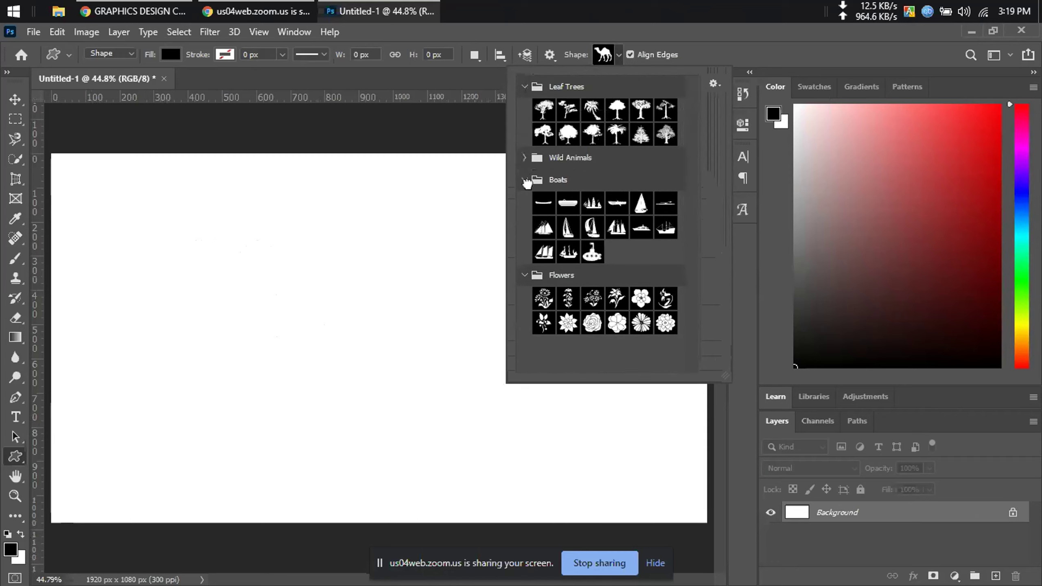
{"action": "left_click", "coordinate": [524, 180]}
{"action": "left_click", "coordinate": [524, 86]}
{"action": "left_click", "coordinate": [525, 153]}
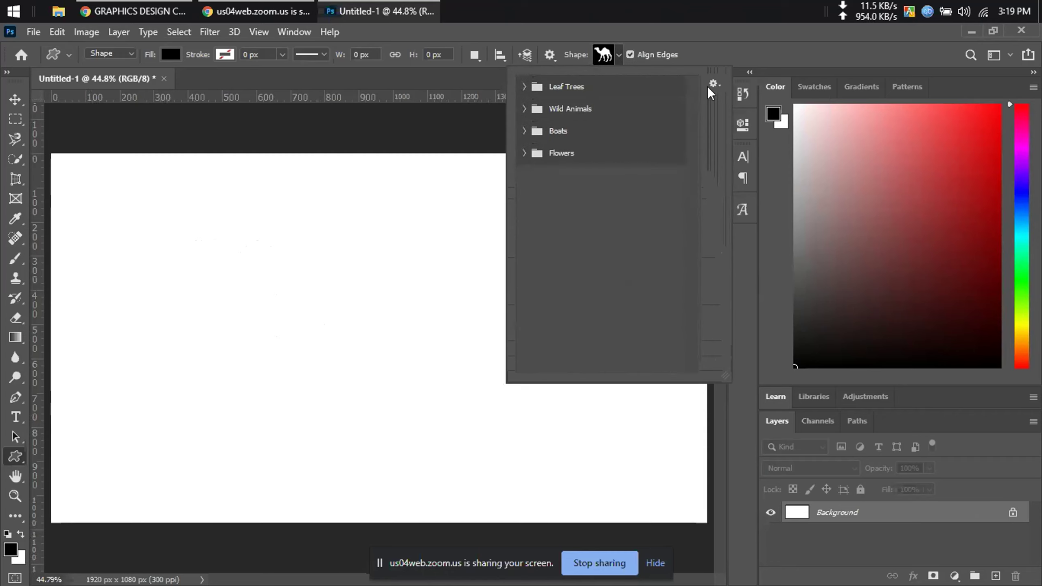
{"action": "left_click_drag", "start_coordinate": [725, 373], "coordinate": [693, 168]}
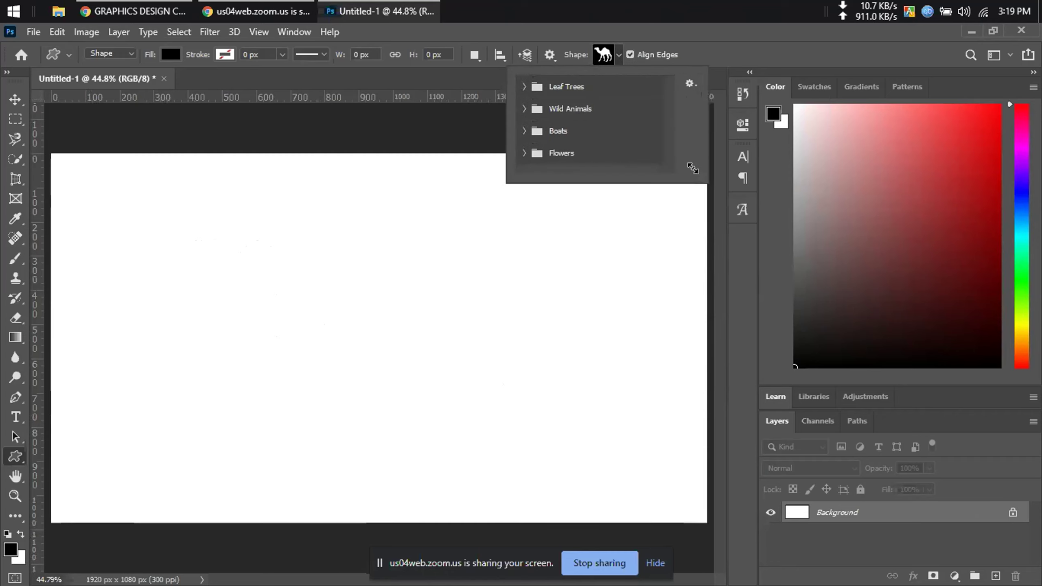
Review the shape library's display and import options and look through the shapes in the Wild Animals group
{"action": "left_click", "coordinate": [692, 85]}
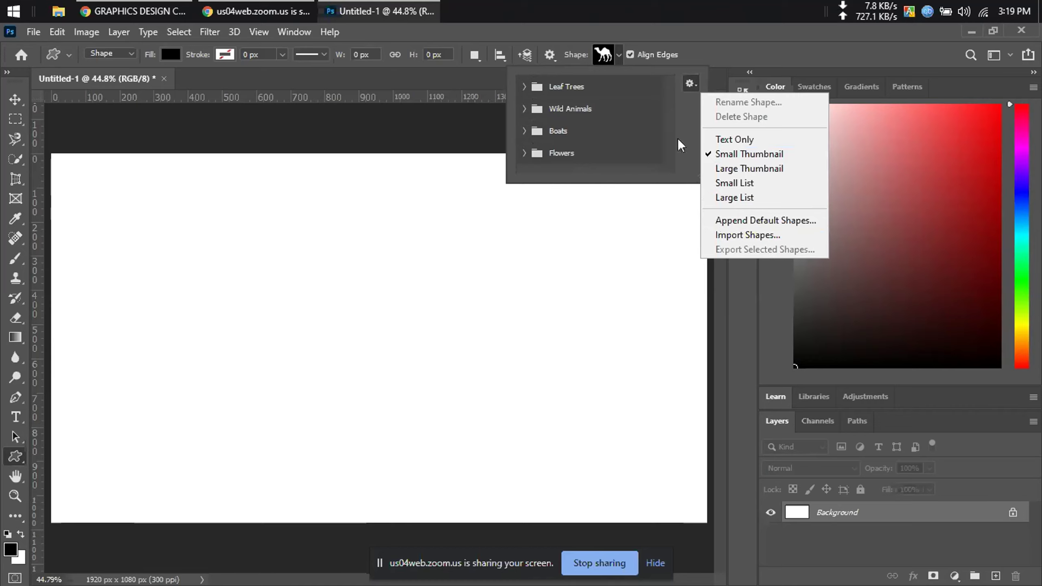
{"action": "left_click", "coordinate": [695, 135]}
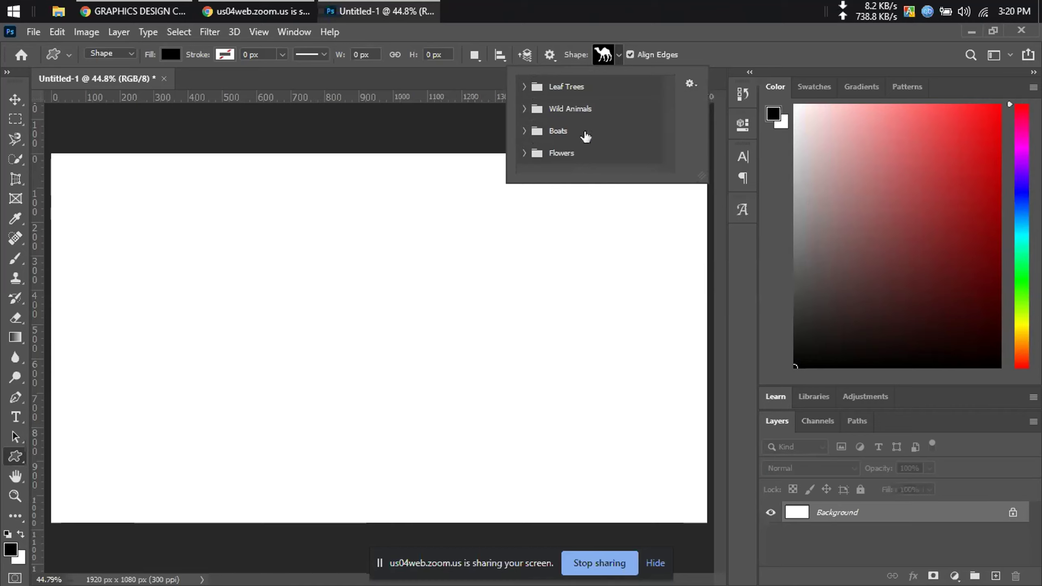
{"action": "left_click", "coordinate": [524, 109]}
{"action": "scroll", "coordinate": [575, 141], "scroll_direction": "down", "scroll_amount": 3}
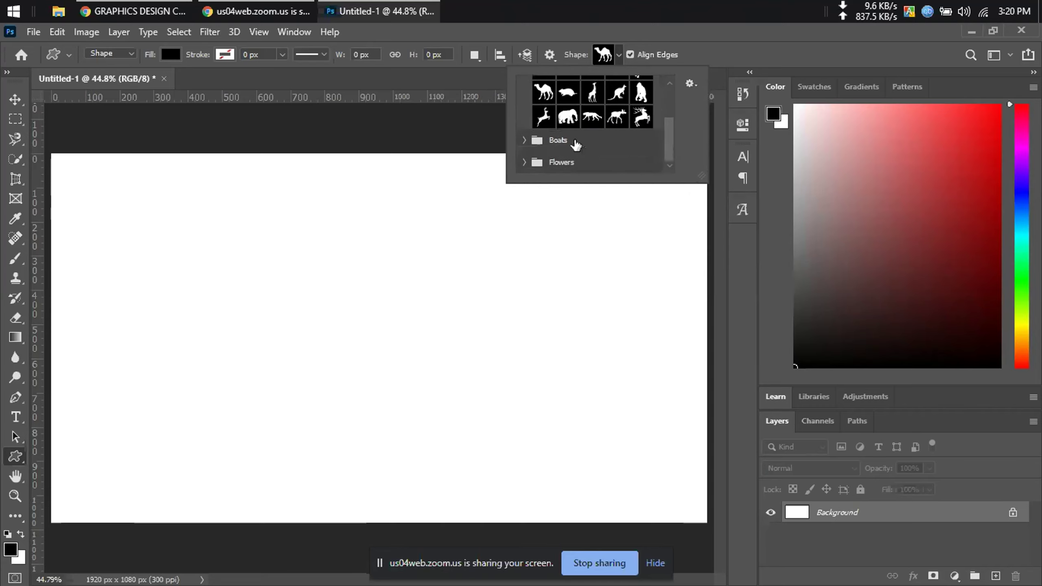
{"action": "scroll", "coordinate": [576, 144], "scroll_direction": "up", "scroll_amount": 2}
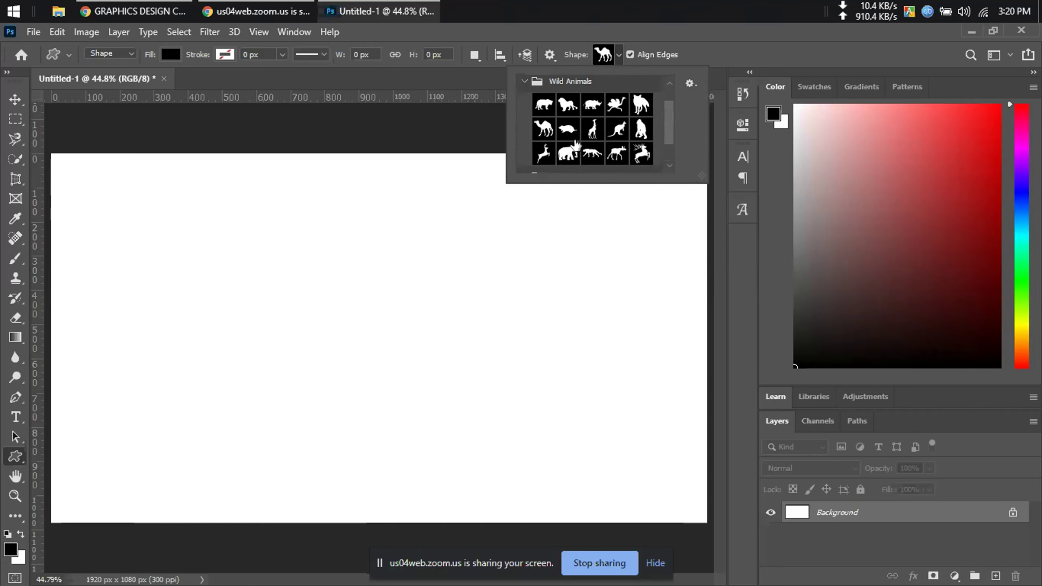
Append the default shapes to the custom shape library
{"action": "left_click", "coordinate": [697, 81]}
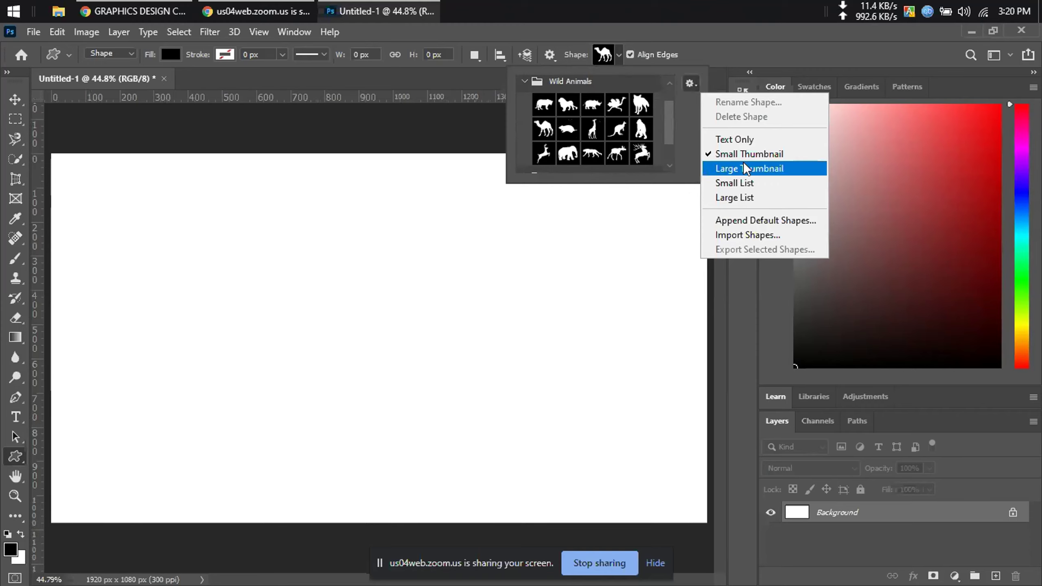
{"action": "left_click", "coordinate": [753, 222]}
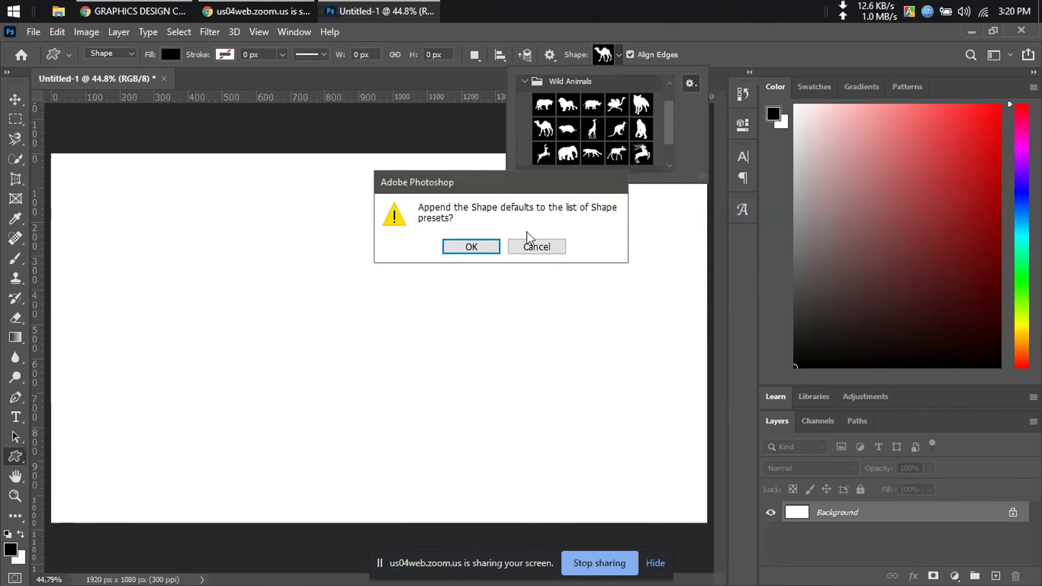
{"action": "left_click", "coordinate": [471, 246]}
{"action": "scroll", "coordinate": [593, 101], "scroll_direction": "up", "scroll_amount": 1}
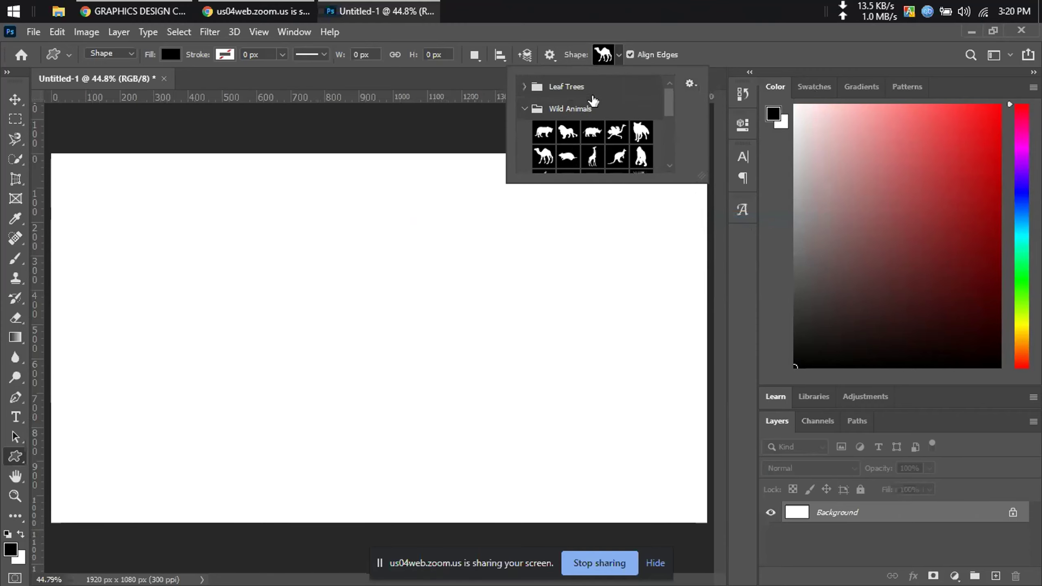
Collapse the Wild Animals group and look through the full list of shape groups, including the appended ones
{"action": "left_click", "coordinate": [524, 108]}
{"action": "scroll", "coordinate": [566, 135], "scroll_direction": "down", "scroll_amount": 3}
{"action": "scroll", "coordinate": [574, 138], "scroll_direction": "down", "scroll_amount": 3}
{"action": "scroll", "coordinate": [533, 148], "scroll_direction": "up", "scroll_amount": 1}
{"action": "scroll", "coordinate": [533, 149], "scroll_direction": "up", "scroll_amount": 5}
{"action": "scroll", "coordinate": [546, 145], "scroll_direction": "down", "scroll_amount": 1}
{"action": "left_click", "coordinate": [538, 149]}
{"action": "scroll", "coordinate": [542, 146], "scroll_direction": "down", "scroll_amount": 2}
{"action": "scroll", "coordinate": [542, 147], "scroll_direction": "up", "scroll_amount": 1}
{"action": "left_click", "coordinate": [526, 133]}
{"action": "scroll", "coordinate": [565, 133], "scroll_direction": "up", "scroll_amount": 1}
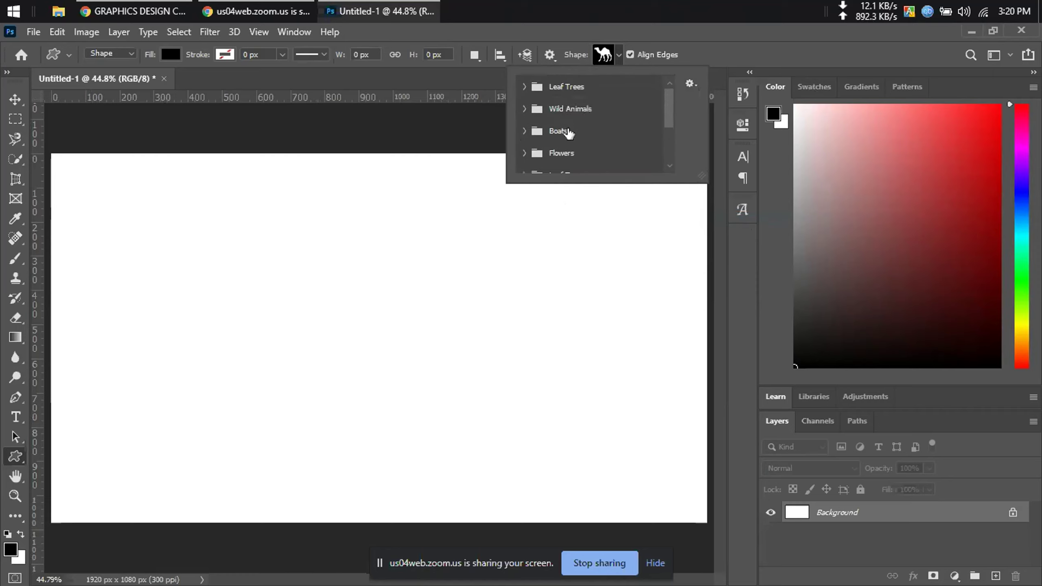
{"action": "scroll", "coordinate": [574, 132], "scroll_direction": "down", "scroll_amount": 1}
{"action": "scroll", "coordinate": [579, 132], "scroll_direction": "down", "scroll_amount": 2}
{"action": "scroll", "coordinate": [568, 140], "scroll_direction": "up", "scroll_amount": 2}
{"action": "scroll", "coordinate": [572, 143], "scroll_direction": "up", "scroll_amount": 1}
Append the default shapes to the custom shape library a second time
{"action": "left_click", "coordinate": [697, 84]}
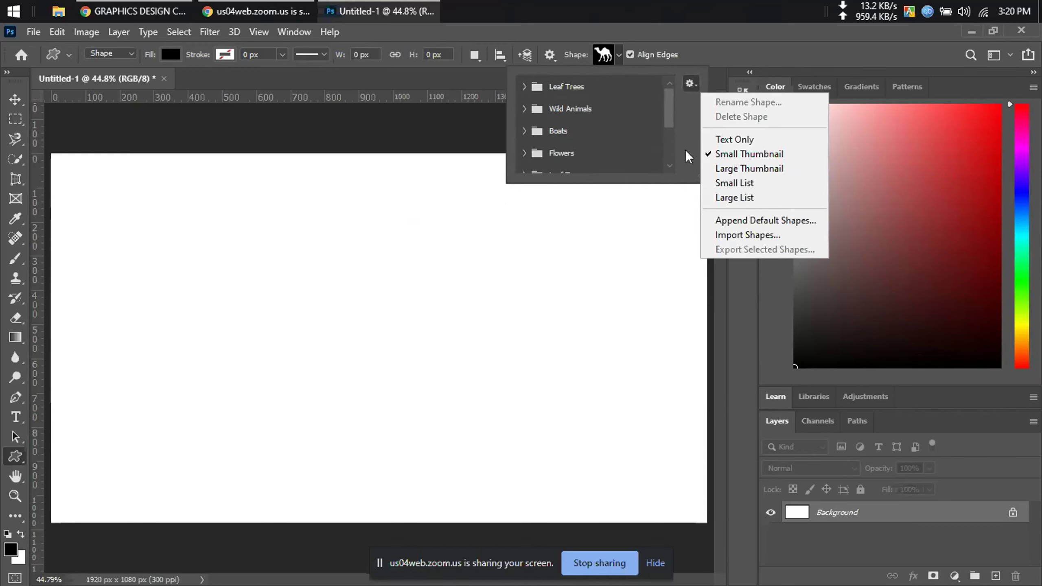
{"action": "left_click", "coordinate": [742, 220]}
{"action": "left_click", "coordinate": [467, 242]}
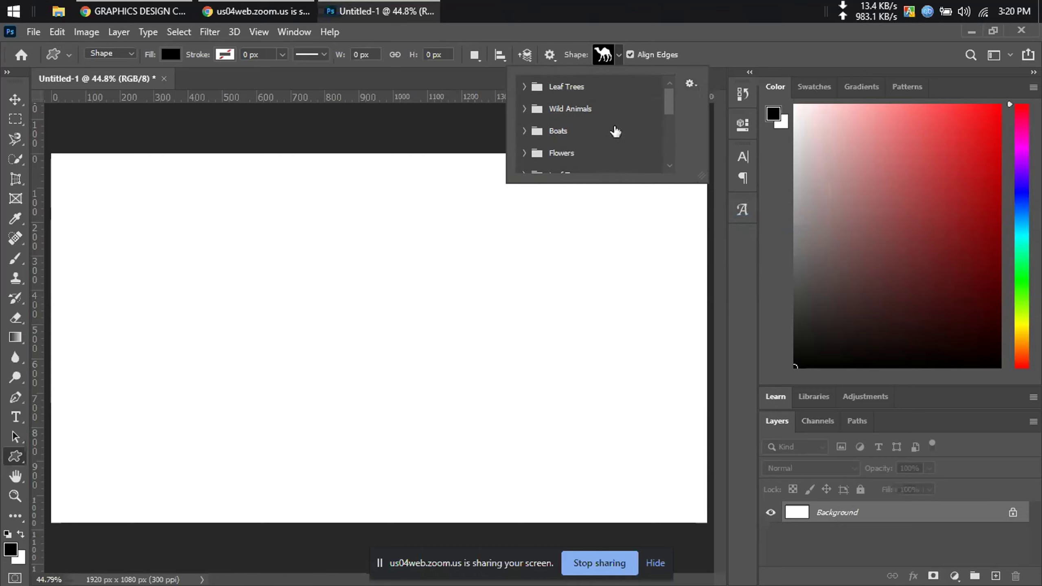
Choose the camel from the Wild Animals group and draw it about 612 by 653 px left of the canvas centre
{"action": "left_click", "coordinate": [529, 108]}
{"action": "left_click", "coordinate": [546, 146]}
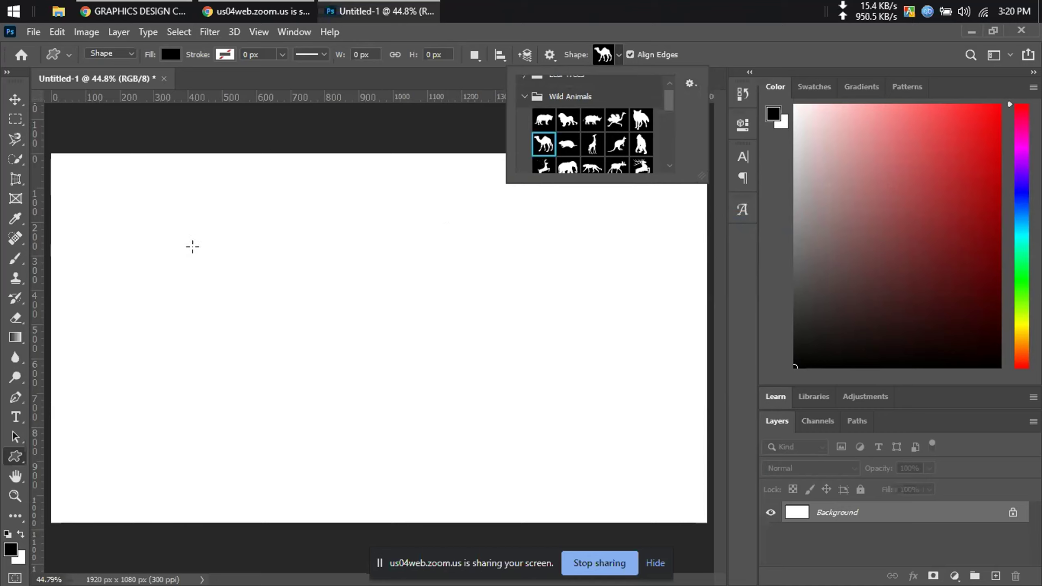
{"action": "left_click", "coordinate": [669, 82]}
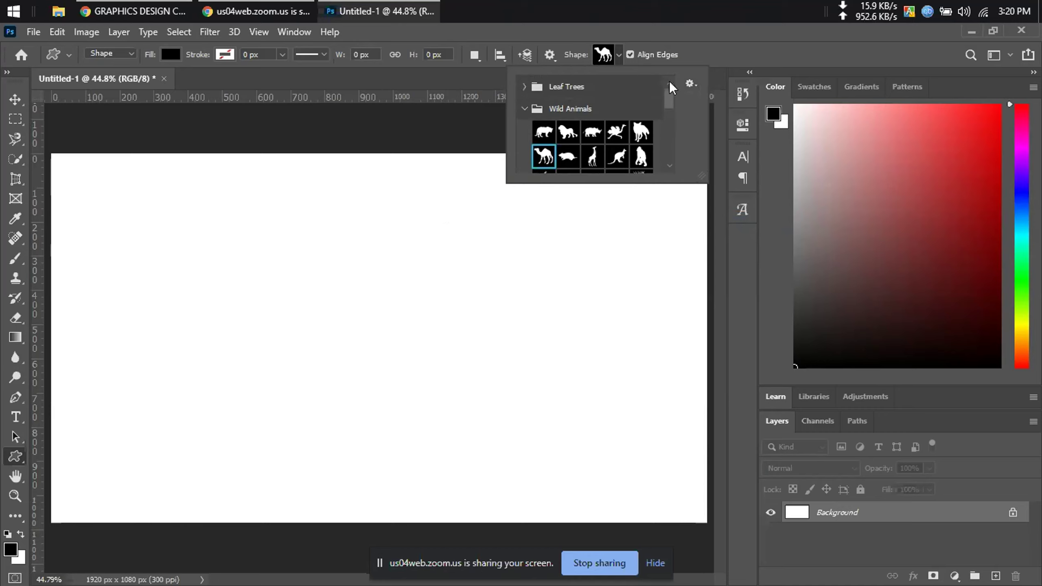
{"action": "left_click_drag", "start_coordinate": [193, 257], "coordinate": [402, 481]}
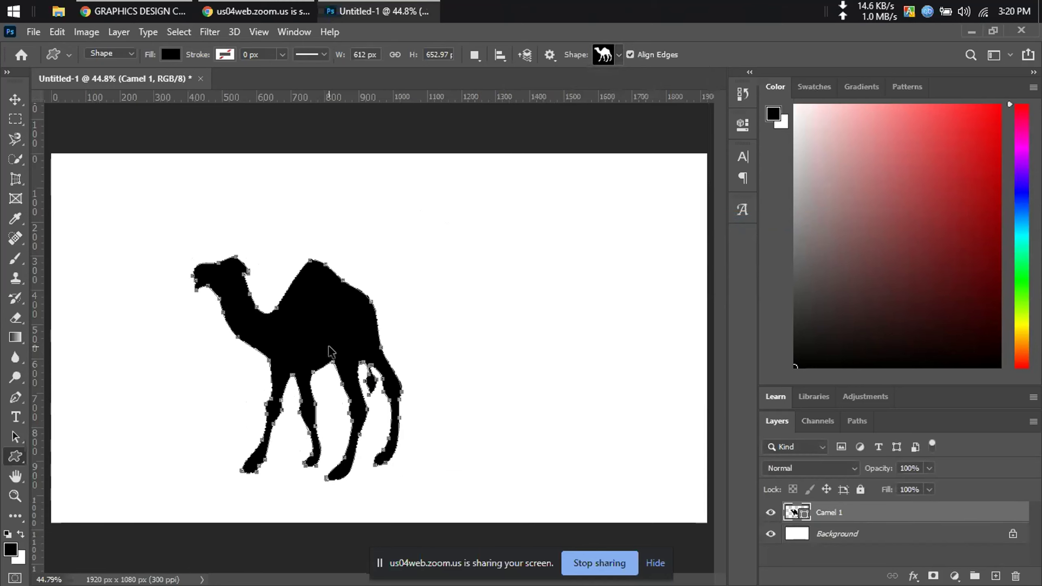
Free-transform the camel, moving it to the canvas centre at X 960 px, Y 540 px, and warp its body
{"action": "key", "text": "ctrl+t"}
{"action": "left_click_drag", "start_coordinate": [331, 343], "coordinate": [440, 320]}
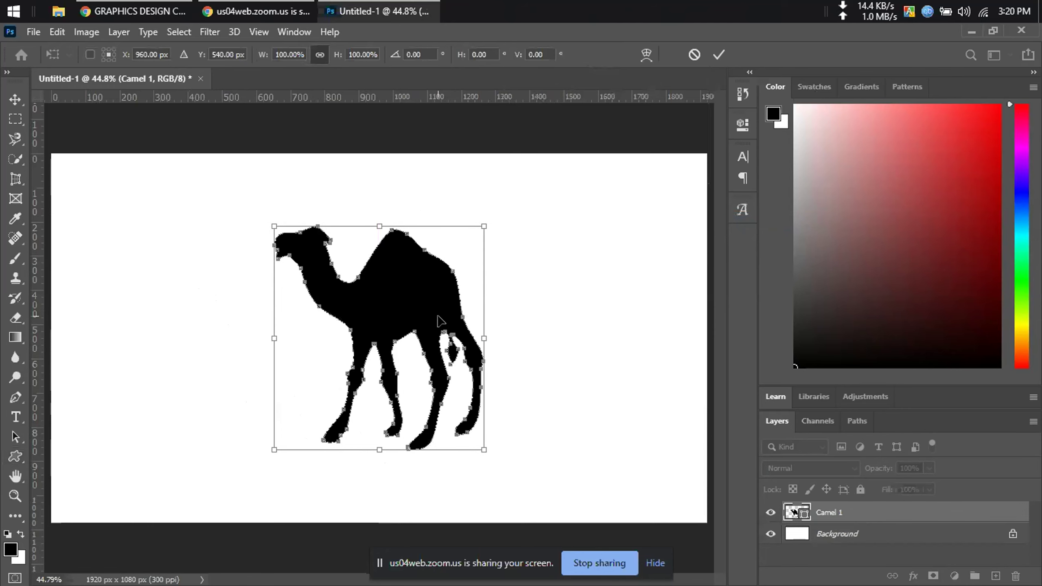
{"action": "right_click", "coordinate": [364, 286]}
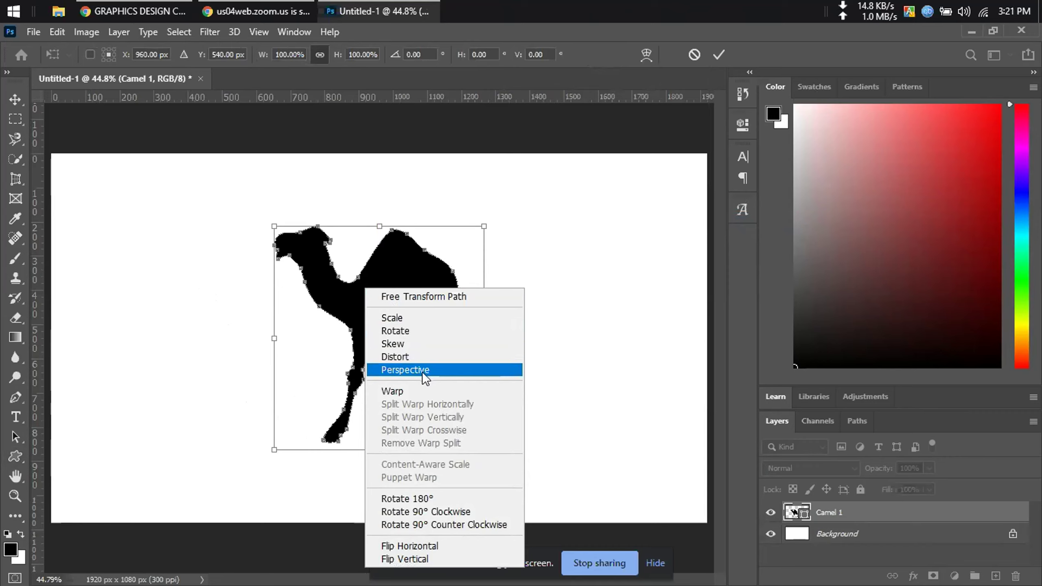
{"action": "left_click", "coordinate": [411, 391]}
{"action": "left_click_drag", "start_coordinate": [411, 391], "coordinate": [386, 302]}
Skew the warped camel by its corners and edges and reposition it in the canvas's left half
{"action": "right_click", "coordinate": [386, 294]}
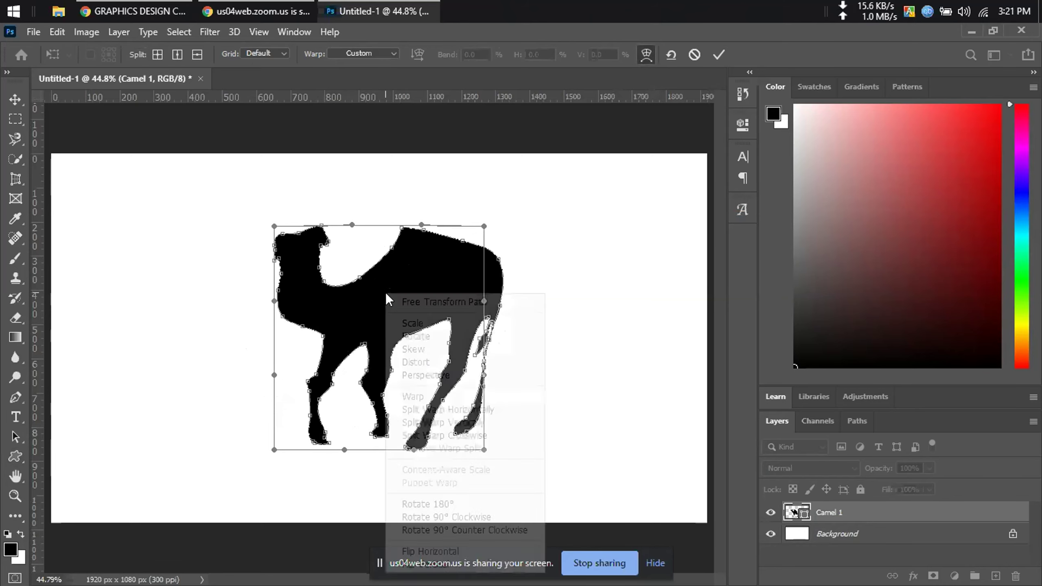
{"action": "left_click", "coordinate": [424, 349]}
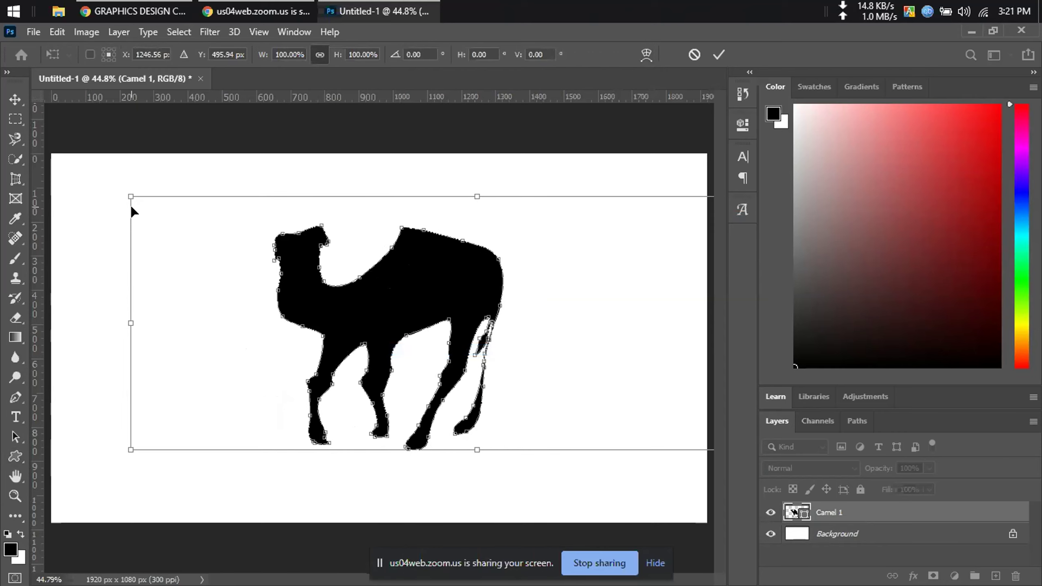
{"action": "left_click_drag", "start_coordinate": [131, 201], "coordinate": [185, 359]}
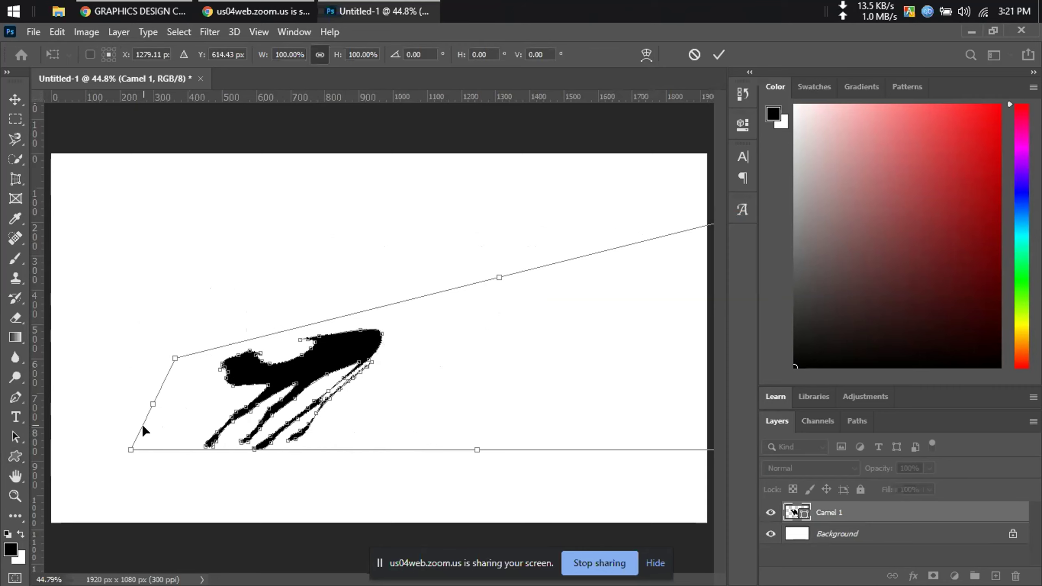
{"action": "left_click_drag", "start_coordinate": [131, 451], "coordinate": [191, 451]}
{"action": "left_click_drag", "start_coordinate": [334, 362], "coordinate": [172, 311]}
{"action": "left_click_drag", "start_coordinate": [661, 402], "coordinate": [588, 398]}
{"action": "left_click_drag", "start_coordinate": [153, 331], "coordinate": [411, 325]}
{"action": "left_click_drag", "start_coordinate": [274, 302], "coordinate": [228, 216]}
{"action": "left_click_drag", "start_coordinate": [406, 251], "coordinate": [196, 332]}
Distort the camel by pulling individual corners of its transform box and move it around the canvas
{"action": "right_click", "coordinate": [196, 332]}
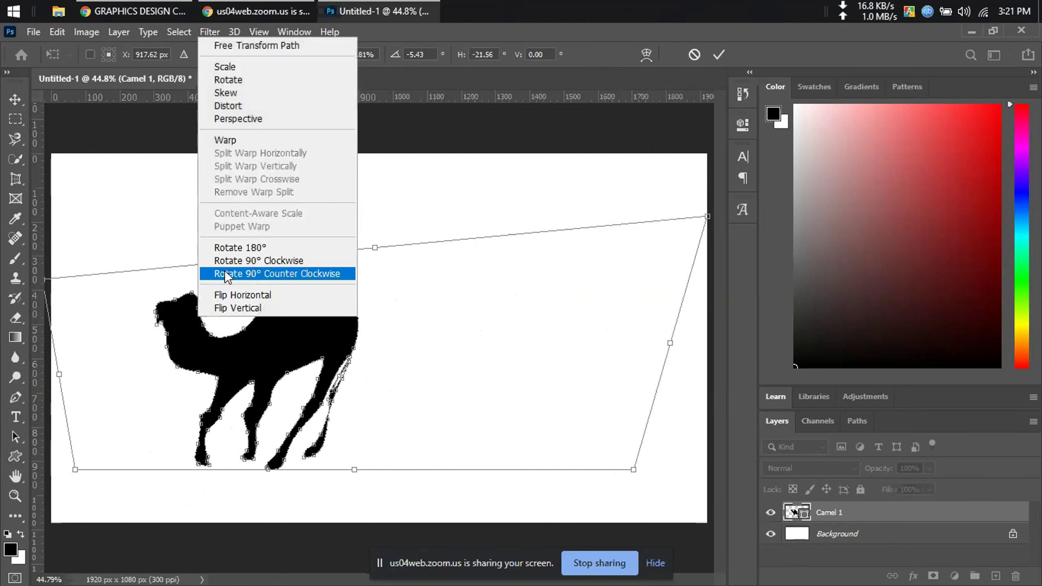
{"action": "left_click", "coordinate": [259, 105]}
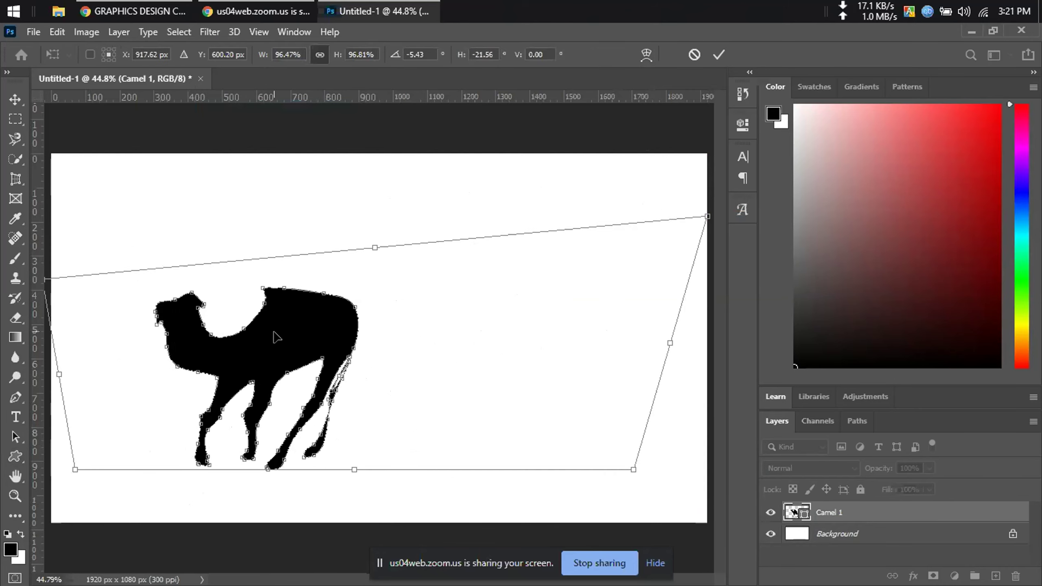
{"action": "left_click_drag", "start_coordinate": [274, 335], "coordinate": [341, 314]}
{"action": "left_click_drag", "start_coordinate": [108, 260], "coordinate": [46, 246]}
{"action": "left_click_drag", "start_coordinate": [344, 361], "coordinate": [371, 331]}
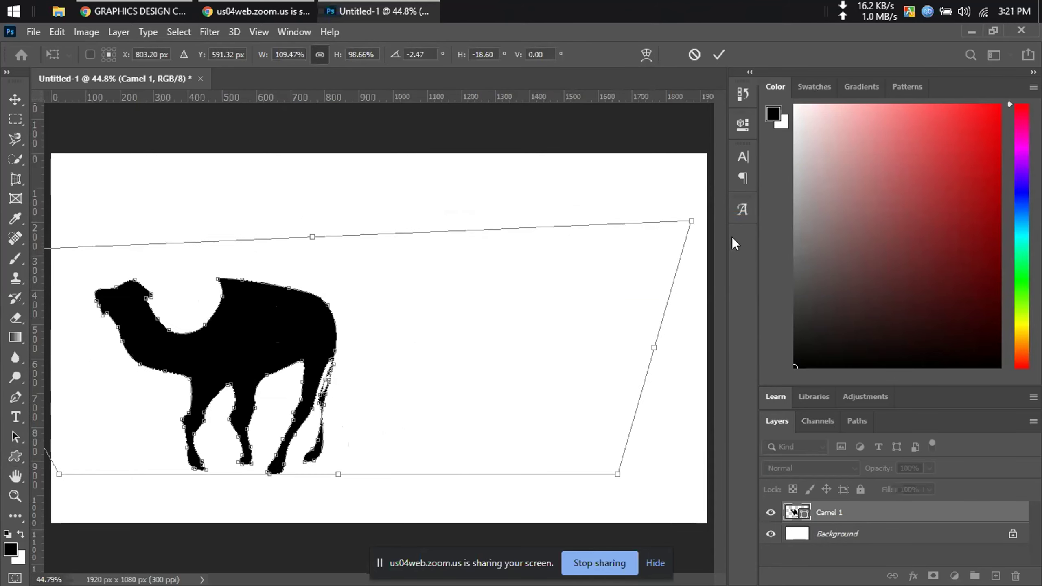
{"action": "left_click_drag", "start_coordinate": [692, 222], "coordinate": [496, 240]}
{"action": "left_click_drag", "start_coordinate": [226, 345], "coordinate": [388, 283]}
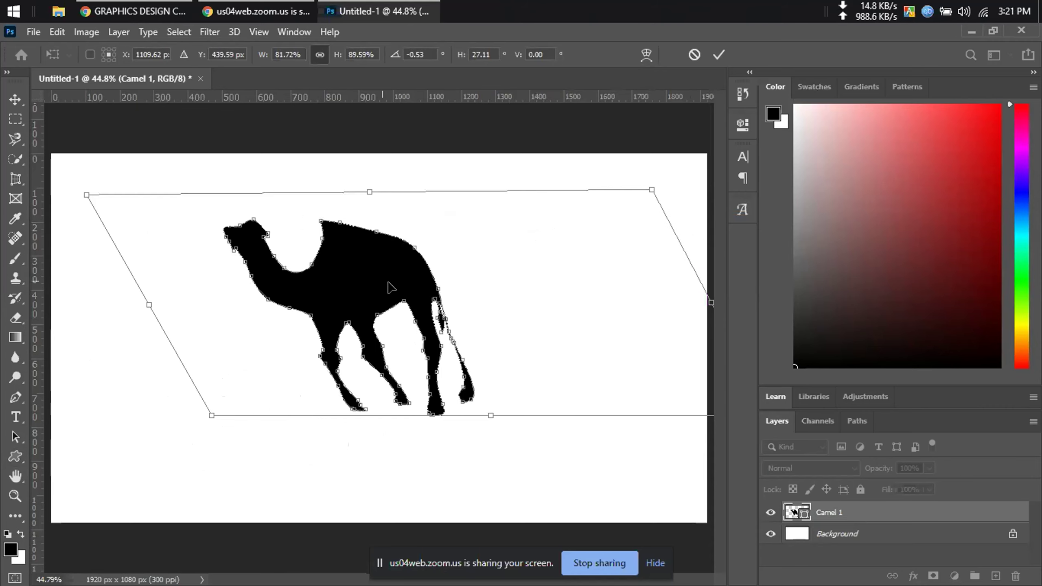
{"action": "left_click_drag", "start_coordinate": [213, 422], "coordinate": [116, 367]}
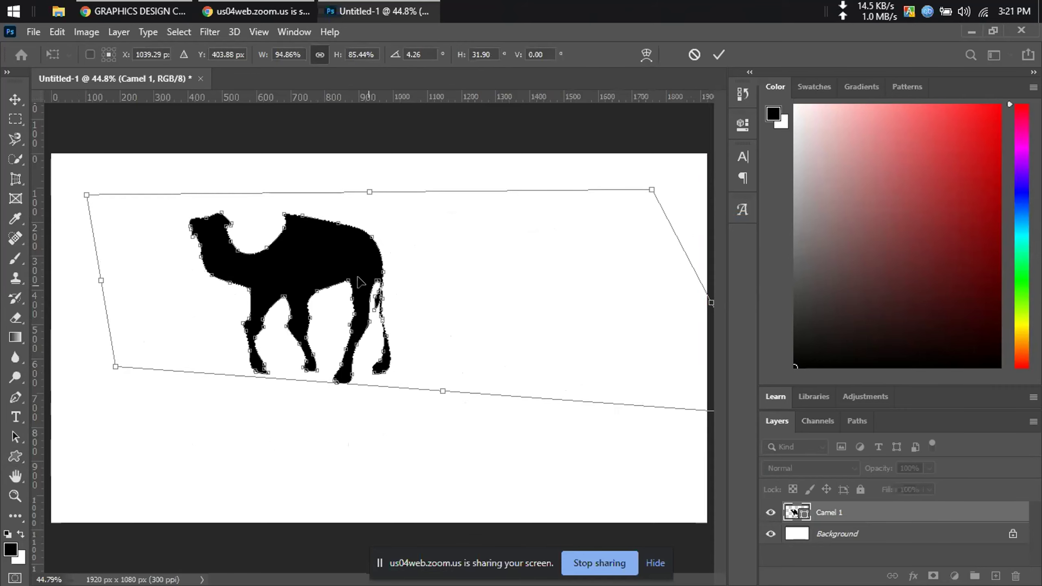
{"action": "left_click_drag", "start_coordinate": [360, 282], "coordinate": [407, 310]}
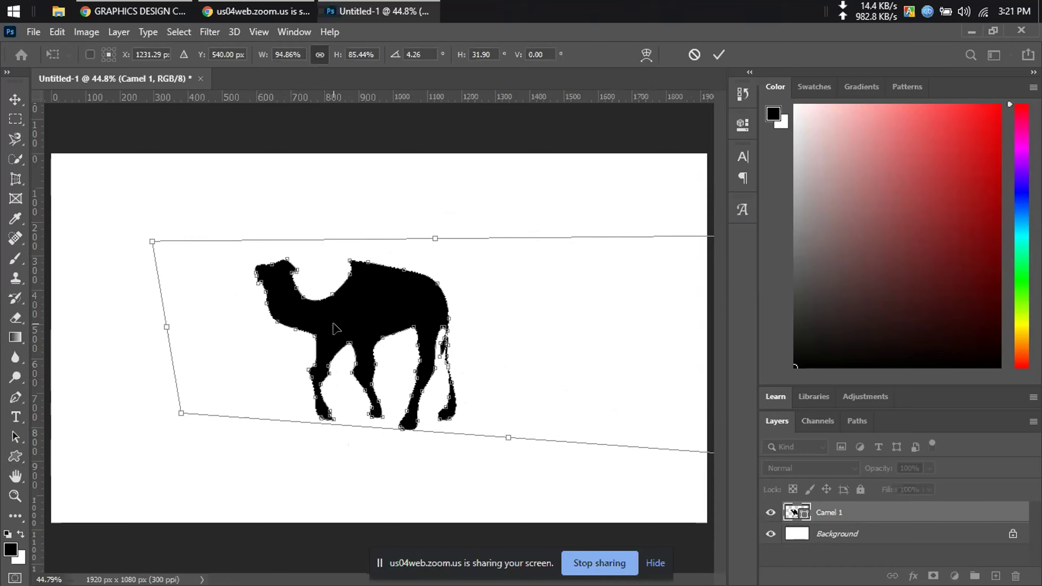
Move the camel partly off the canvas's left edge, cancel the transform and delete the camel layer
{"action": "left_click_drag", "start_coordinate": [334, 326], "coordinate": [72, 268]}
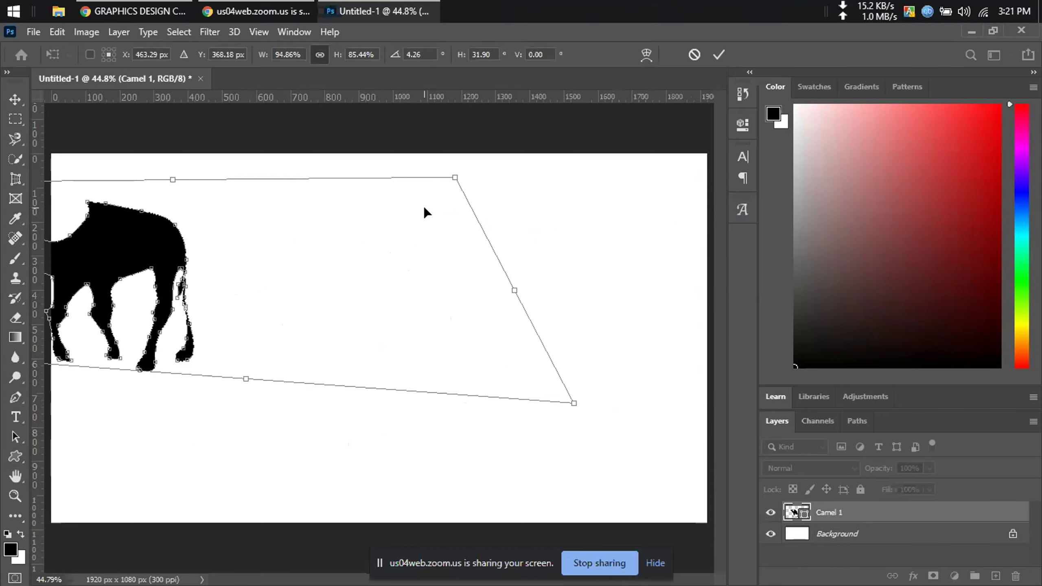
{"action": "key", "text": "Escape"}
{"action": "key", "text": "Delete"}
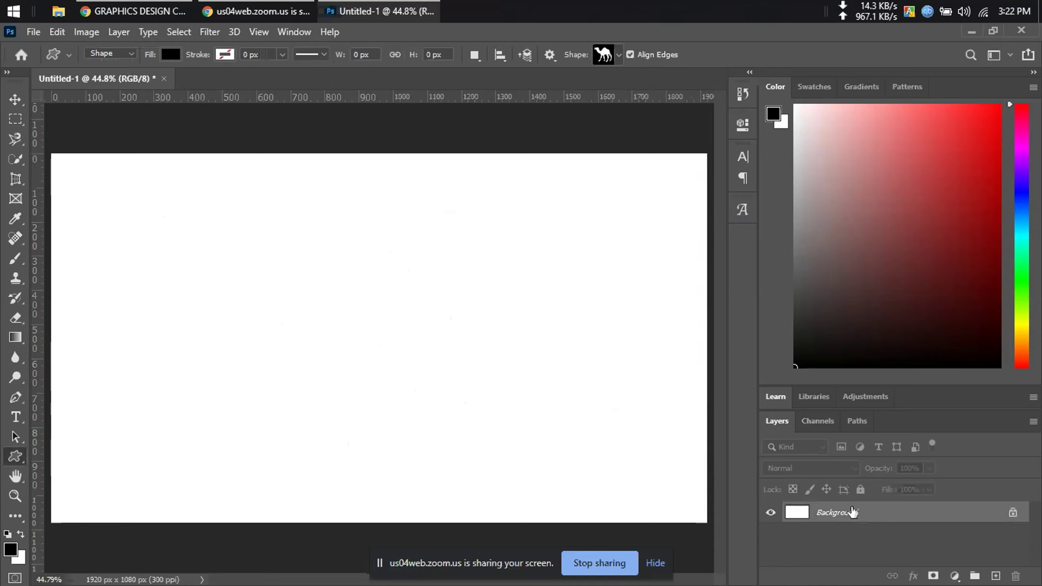
Reopen the custom shape library with its groups collapsed, open Import Shapes and leave it without importing anything
{"action": "left_click", "coordinate": [617, 56]}
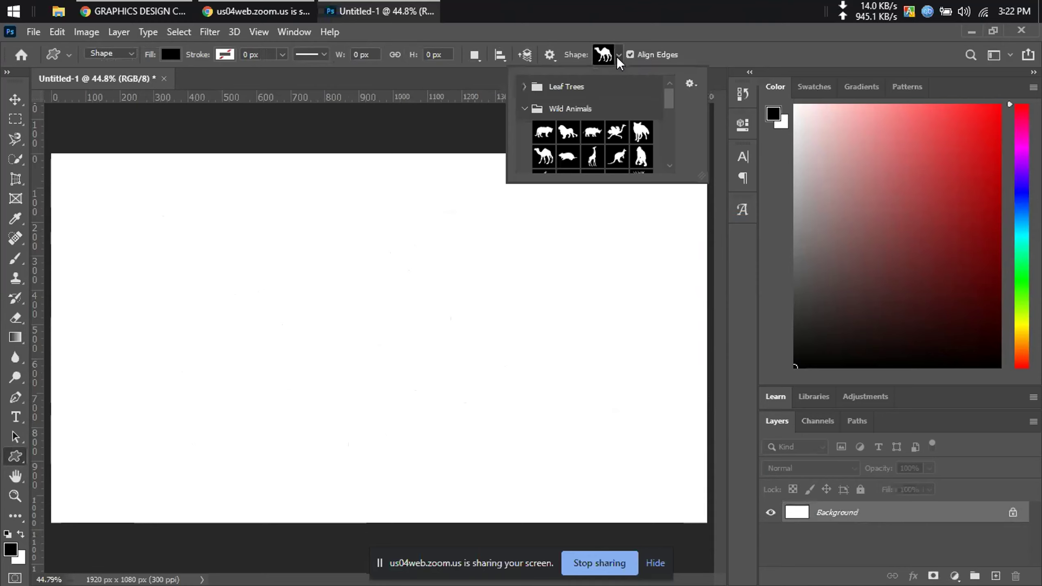
{"action": "left_click", "coordinate": [550, 55]}
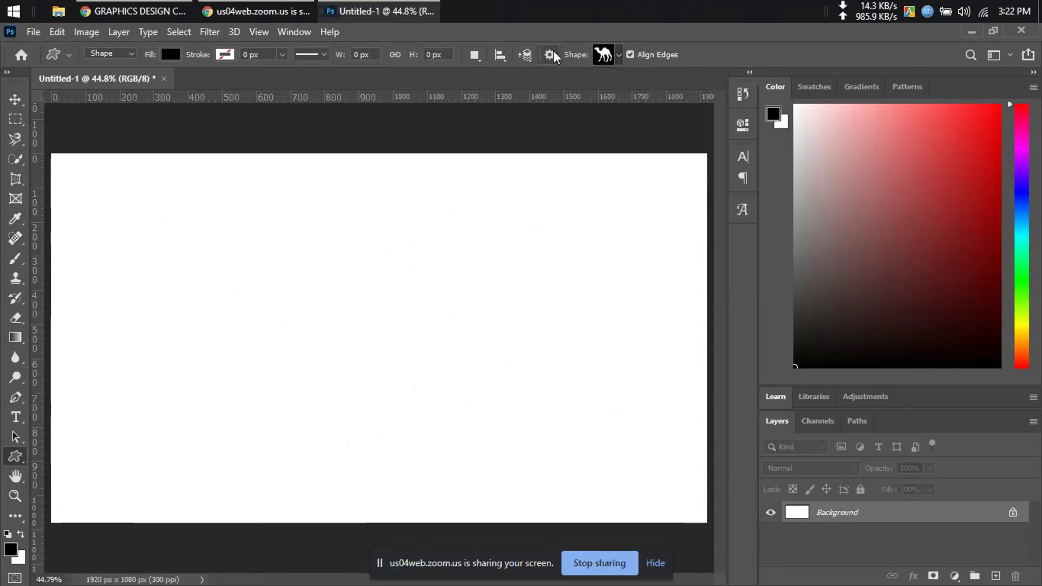
{"action": "left_click", "coordinate": [550, 54]}
{"action": "left_click", "coordinate": [611, 51]}
{"action": "left_click", "coordinate": [613, 55]}
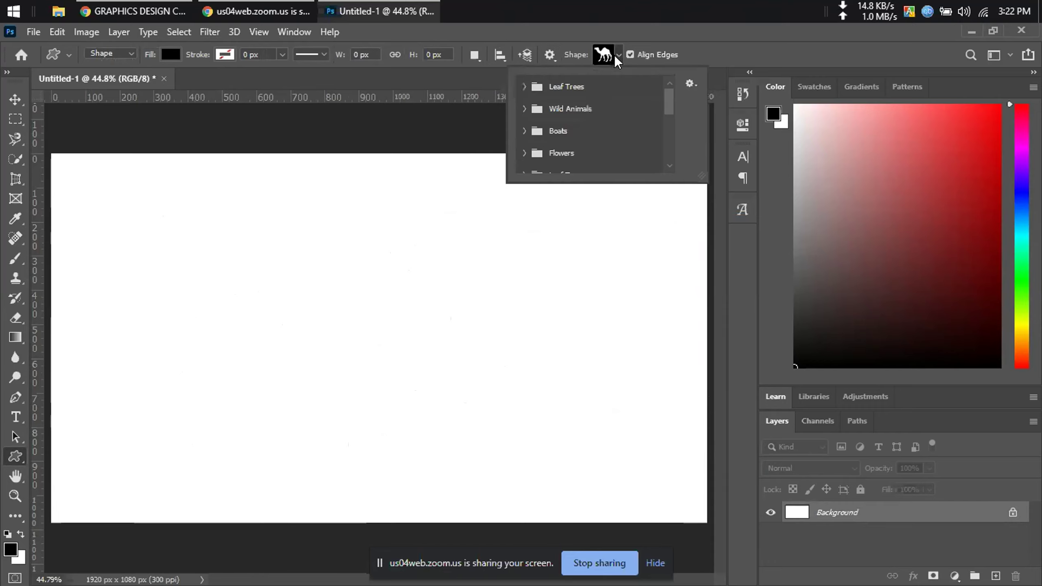
{"action": "left_click", "coordinate": [690, 84]}
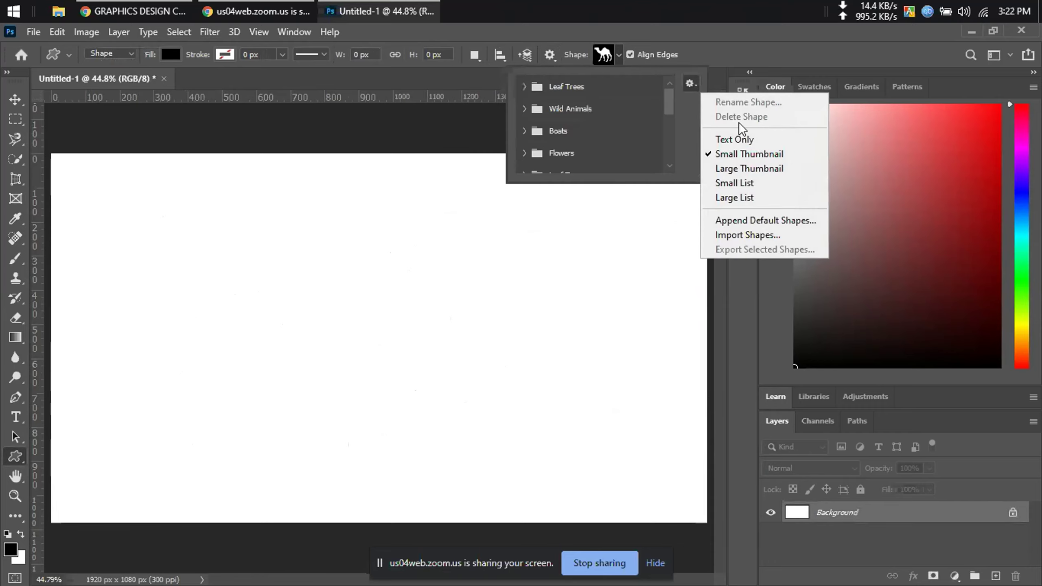
{"action": "left_click", "coordinate": [756, 235]}
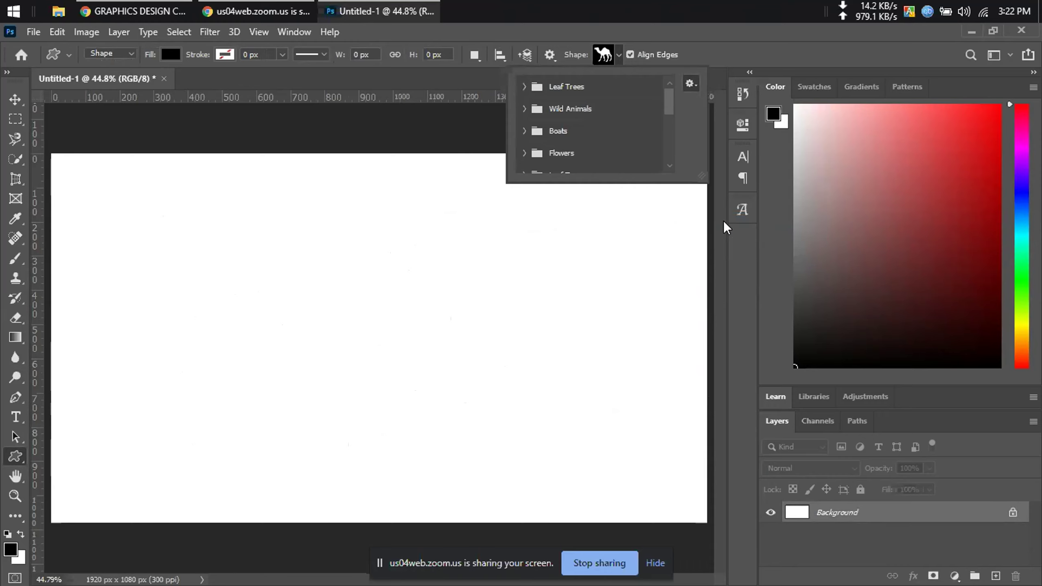
{"action": "left_click", "coordinate": [972, 407]}
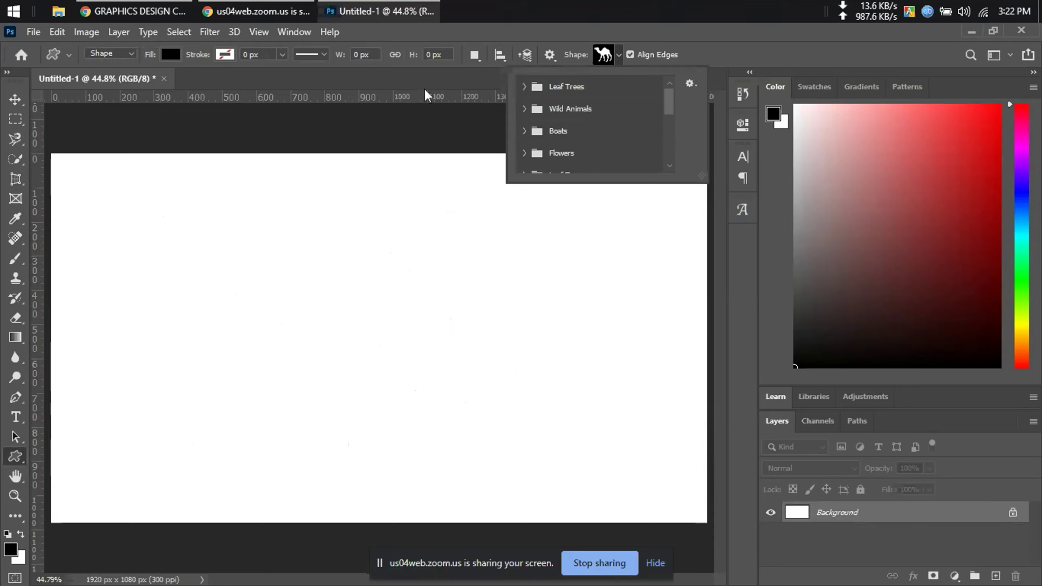
{"action": "scroll", "coordinate": [637, 146], "scroll_direction": "down", "scroll_amount": 2}
{"action": "scroll", "coordinate": [637, 147], "scroll_direction": "up", "scroll_amount": 2}
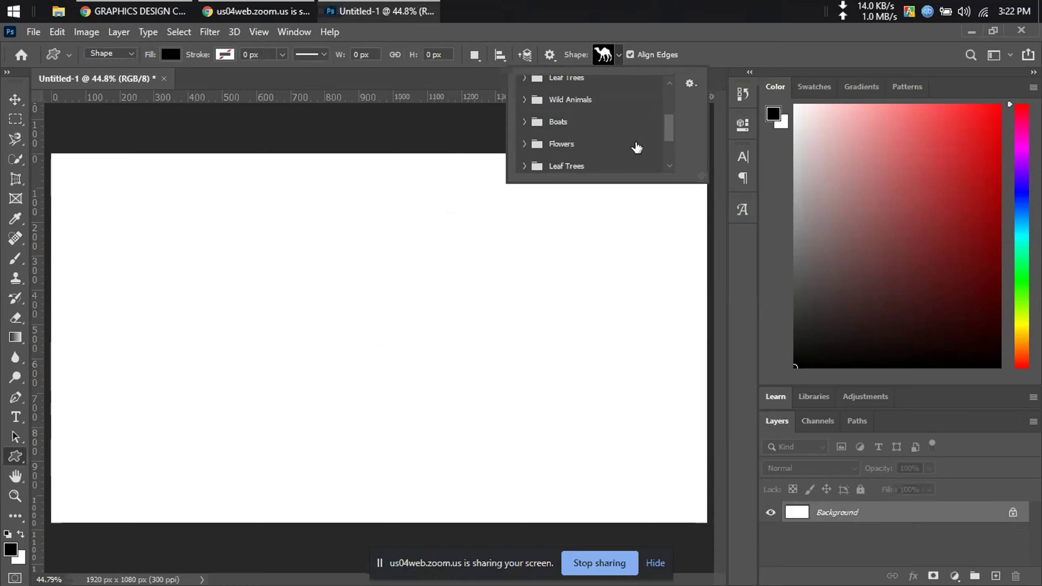
{"action": "left_click", "coordinate": [689, 84]}
{"action": "left_click", "coordinate": [748, 236]}
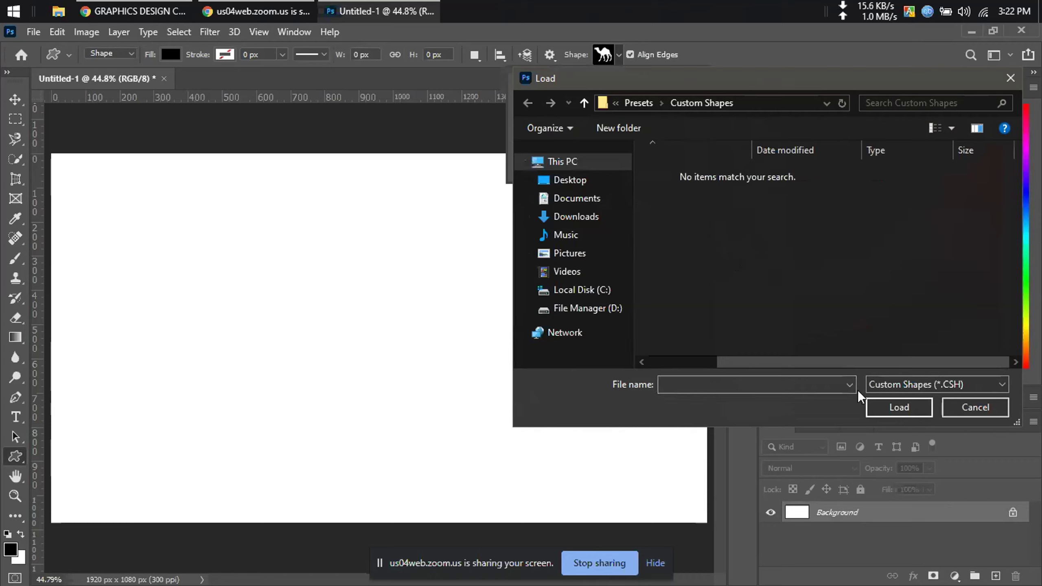
{"action": "left_click", "coordinate": [978, 410]}
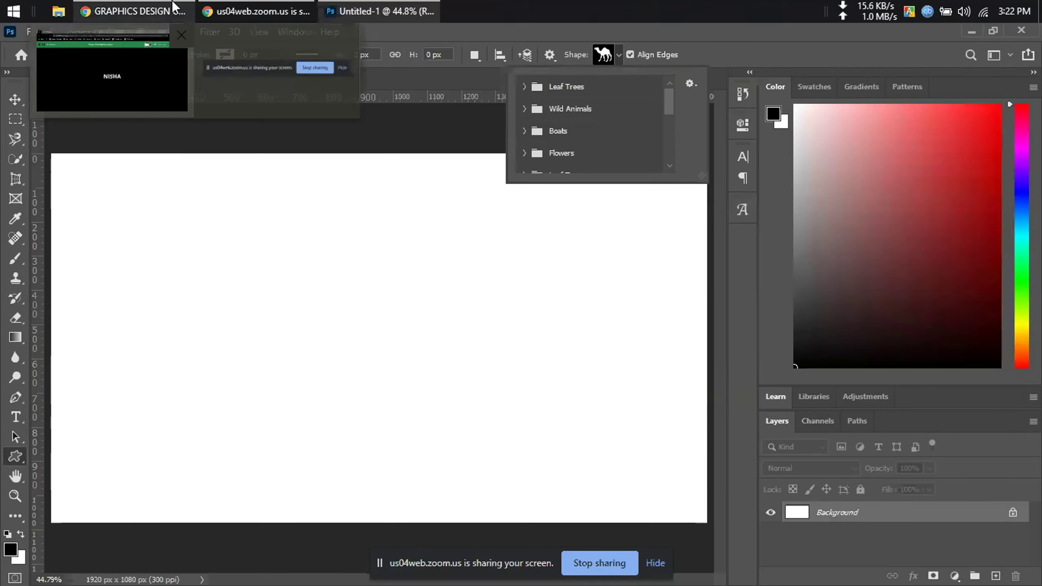
Switch to Chrome, open a new tab and close the Game of Thrones tab
{"action": "left_click", "coordinate": [172, 2]}
{"action": "left_click", "coordinate": [417, 35]}
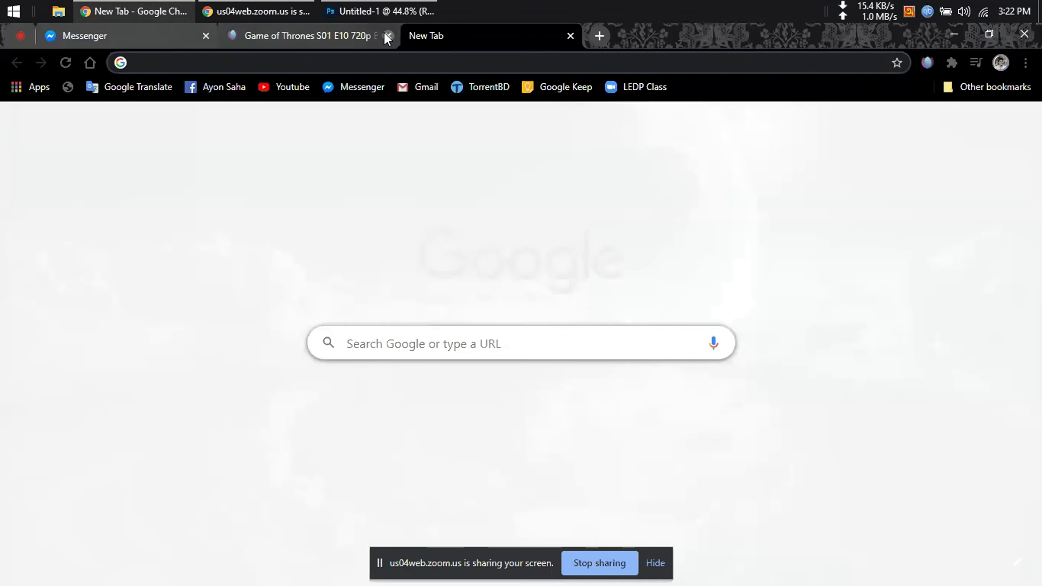
{"action": "left_click", "coordinate": [388, 36]}
Search Google for "photoshop csh shapes"
{"action": "left_click", "coordinate": [279, 59]}
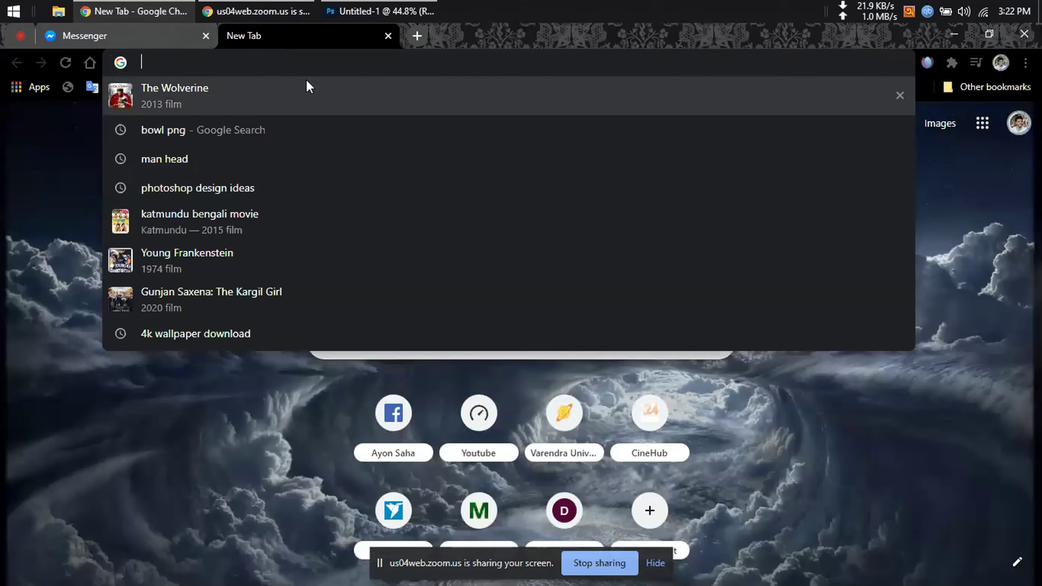
{"action": "type", "text": "phot"}
{"action": "key", "text": "BackSpace"}
{"action": "key", "text": "BackSpace"}
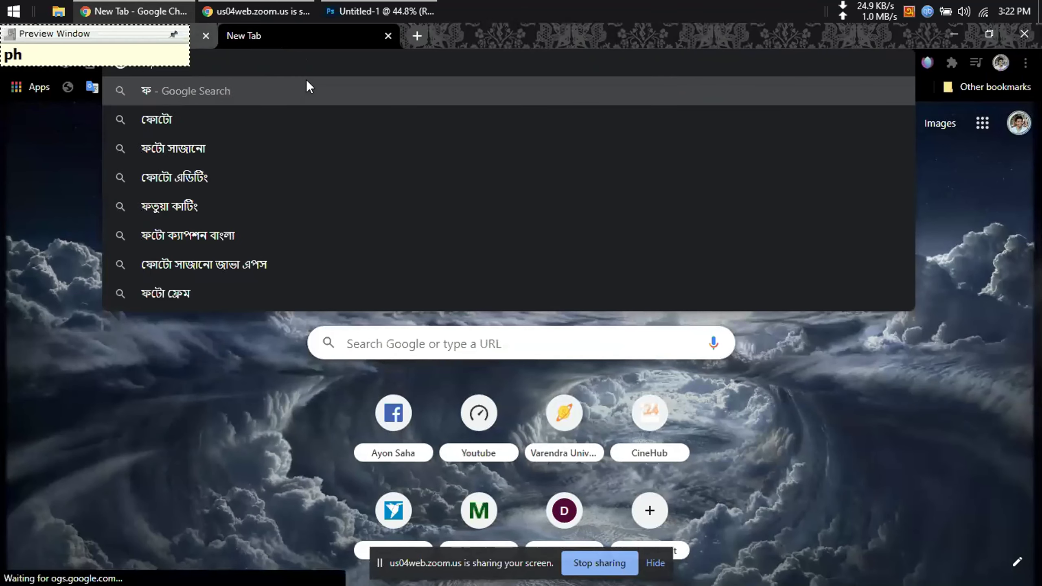
{"action": "key", "text": "BackSpace"}
{"action": "key", "text": "BackSpace"}
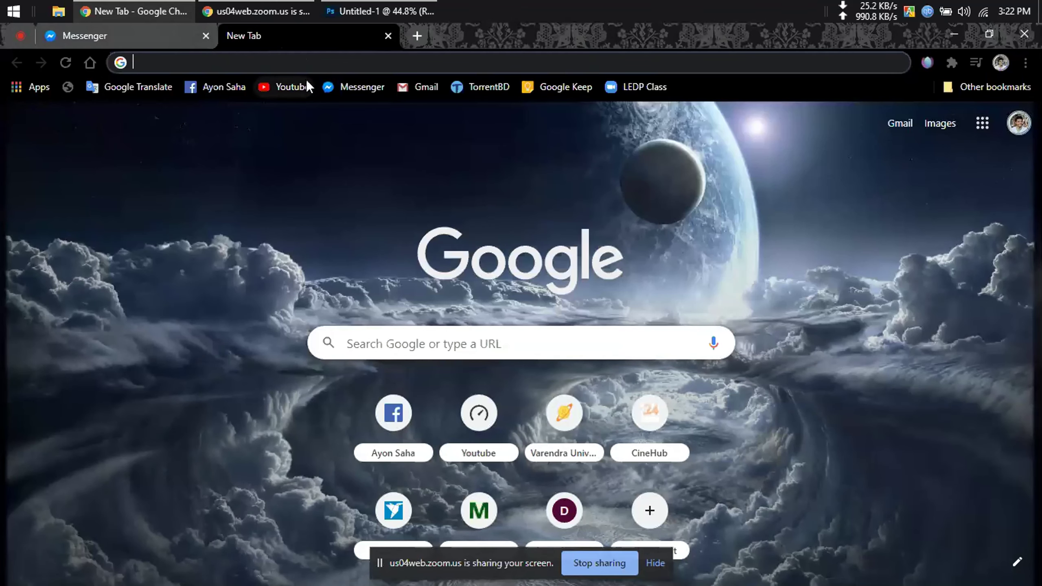
{"action": "type", "text": "photoshop"}
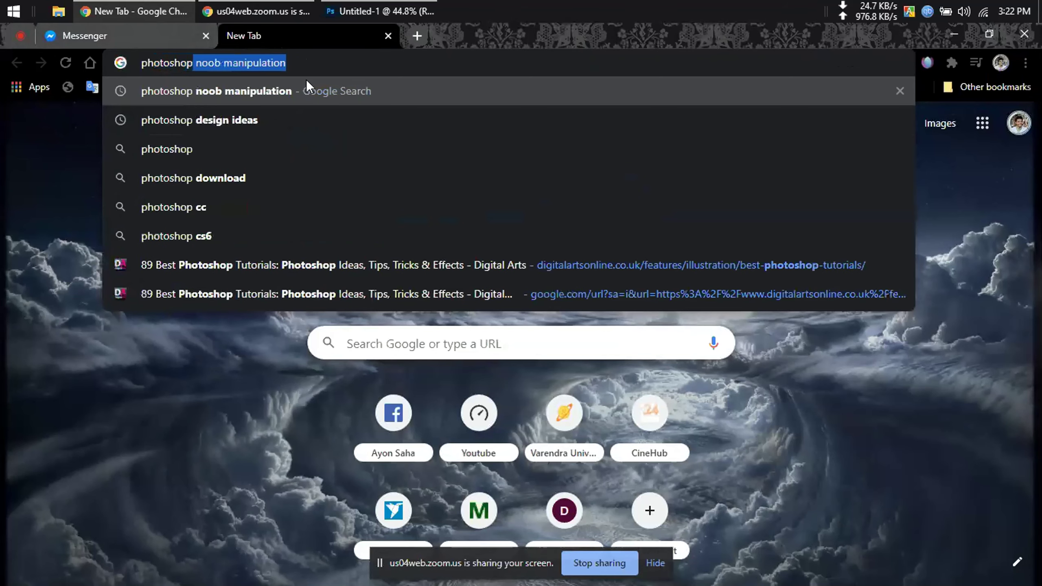
{"action": "key", "text": "BackSpace"}
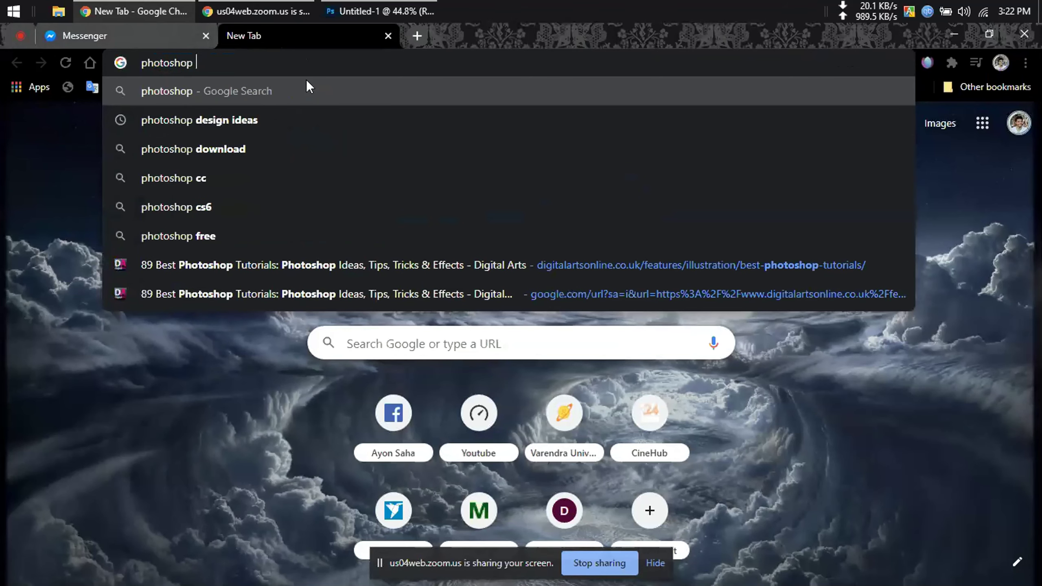
{"action": "type", "text": "chs"}
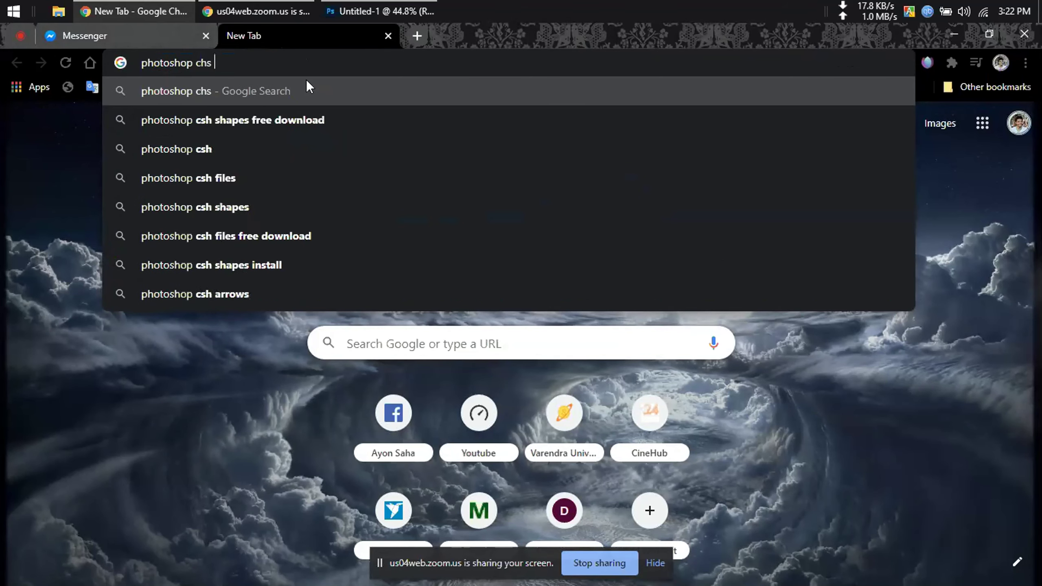
{"action": "left_click", "coordinate": [301, 147]}
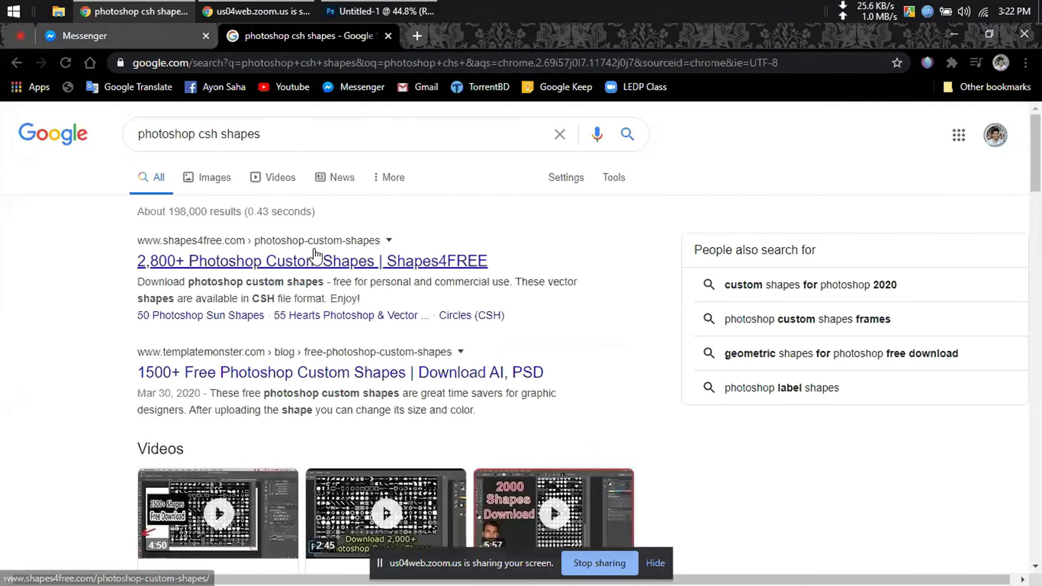
Open the Shapes4FREE custom shapes result and go to its Wifi Icon Photoshop & Vector Shapes page
{"action": "left_click", "coordinate": [314, 248]}
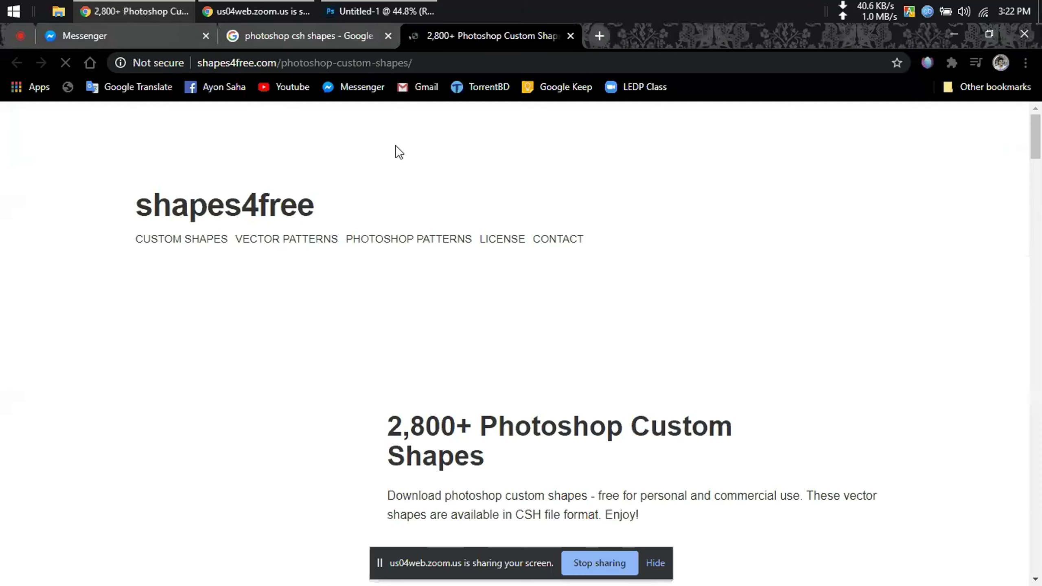
{"action": "scroll", "coordinate": [428, 189], "scroll_direction": "down", "scroll_amount": 10}
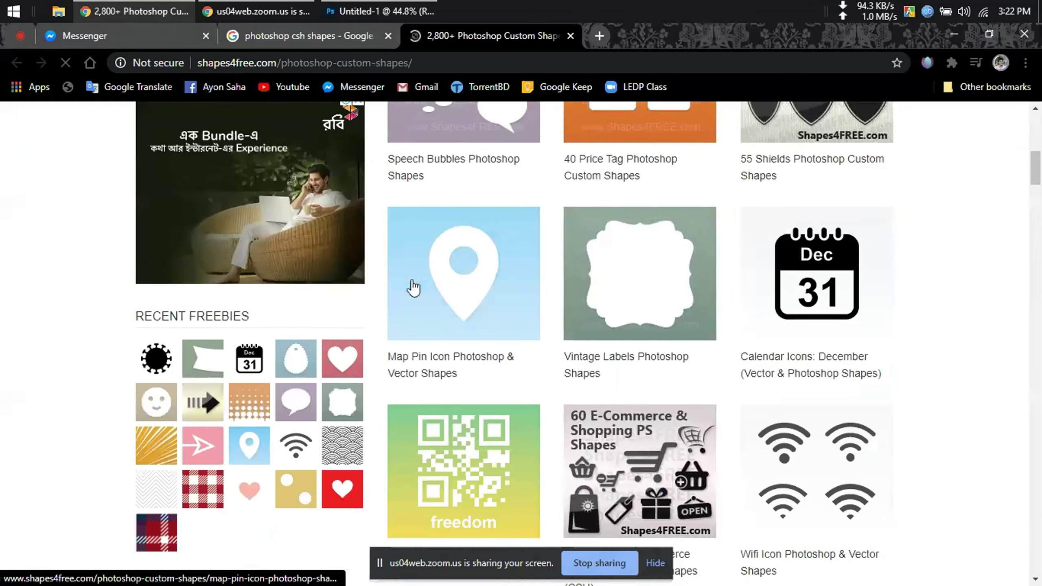
{"action": "scroll", "coordinate": [414, 289], "scroll_direction": "down", "scroll_amount": 4}
{"action": "left_click", "coordinate": [781, 321]}
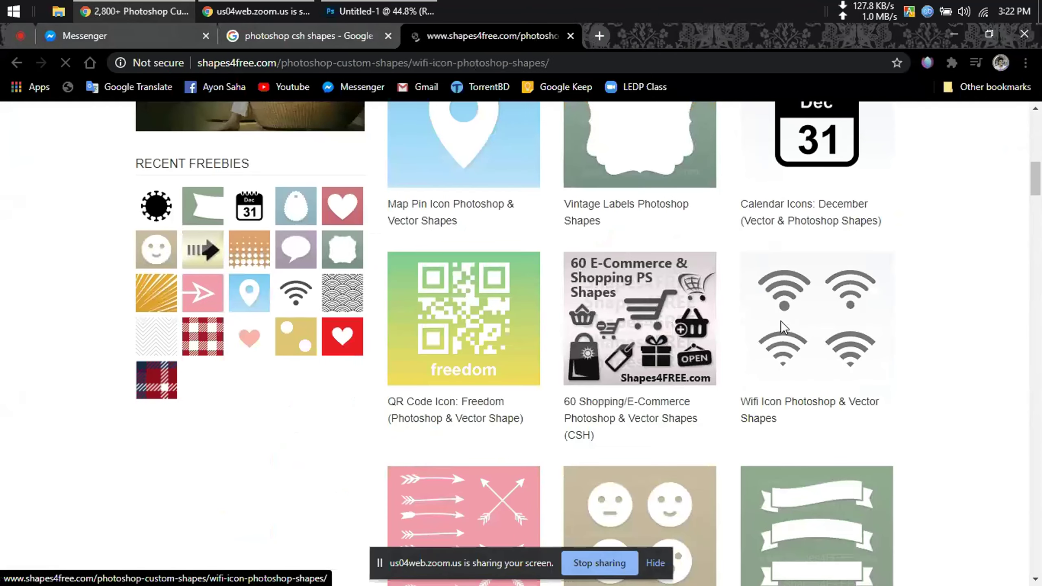
{"action": "scroll", "coordinate": [650, 323], "scroll_direction": "down", "scroll_amount": 5}
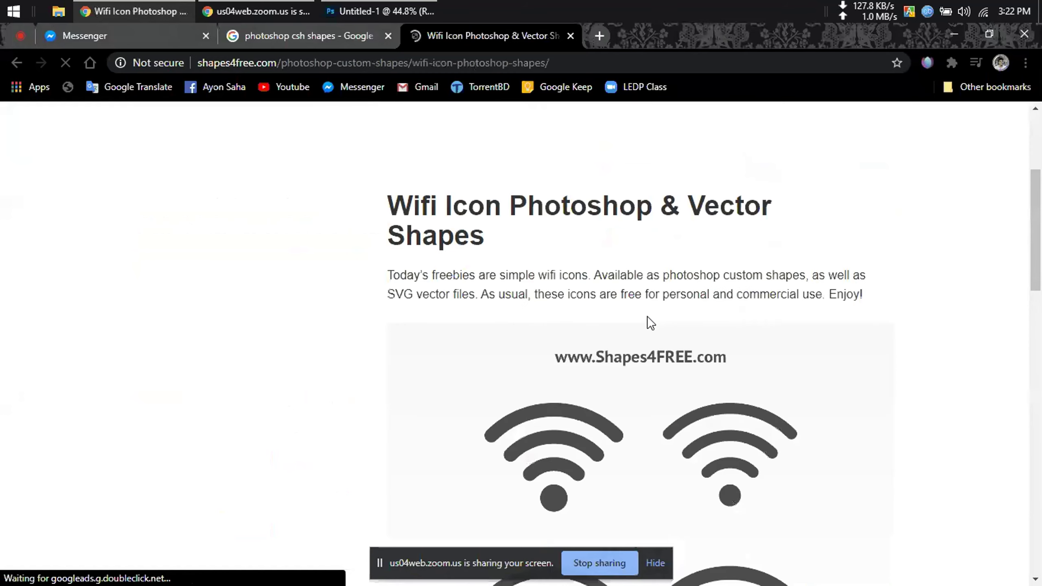
{"action": "scroll", "coordinate": [650, 323], "scroll_direction": "down", "scroll_amount": 5}
{"action": "left_click", "coordinate": [16, 63]}
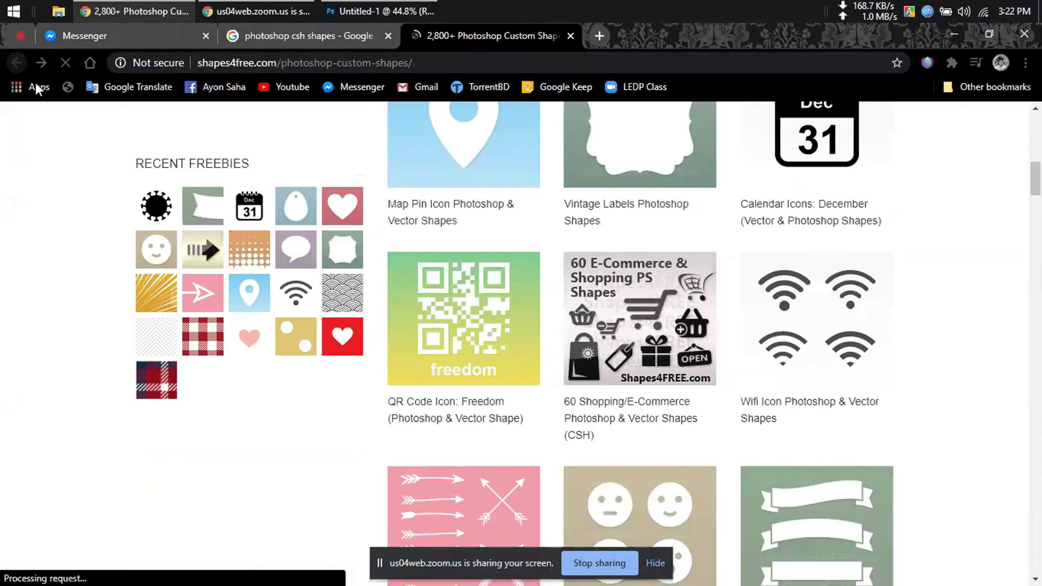
{"action": "scroll", "coordinate": [787, 335], "scroll_direction": "down", "scroll_amount": 9}
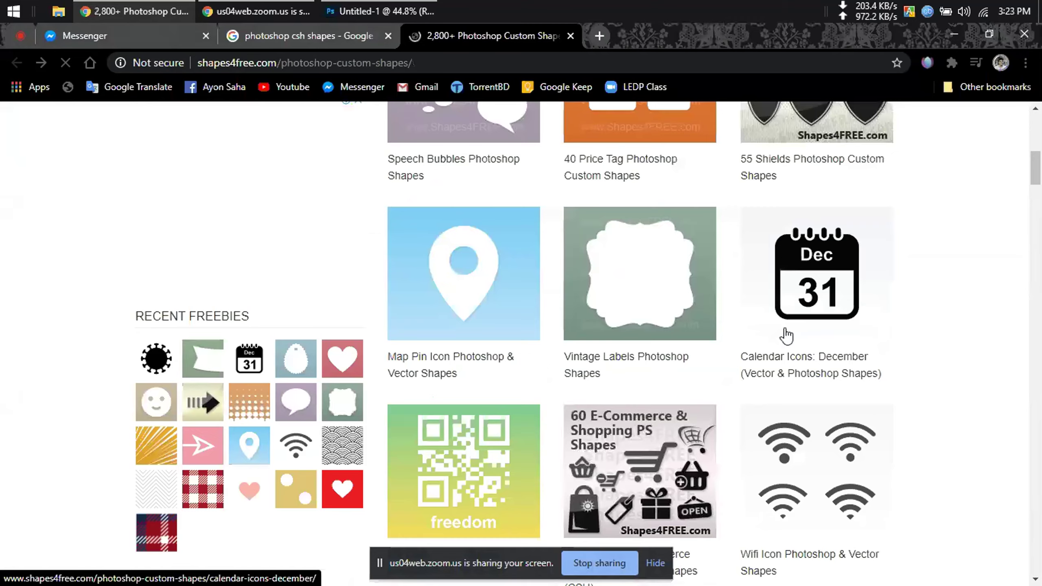
{"action": "key", "text": "alt+Right"}
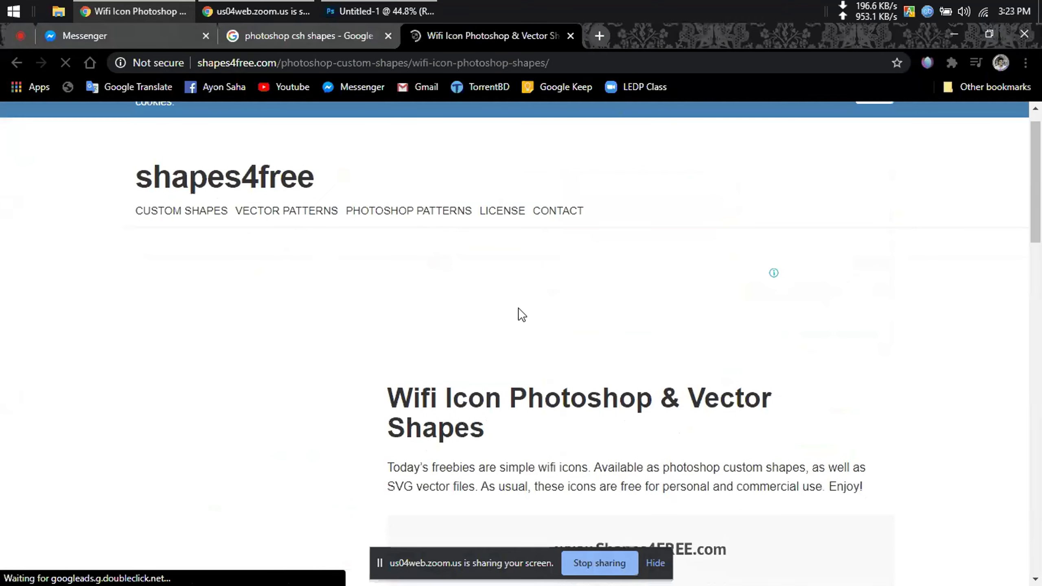
Find the download at the end of the Wifi Icon shapes page and download the shapes archive
{"action": "scroll", "coordinate": [640, 353], "scroll_direction": "down", "scroll_amount": 10}
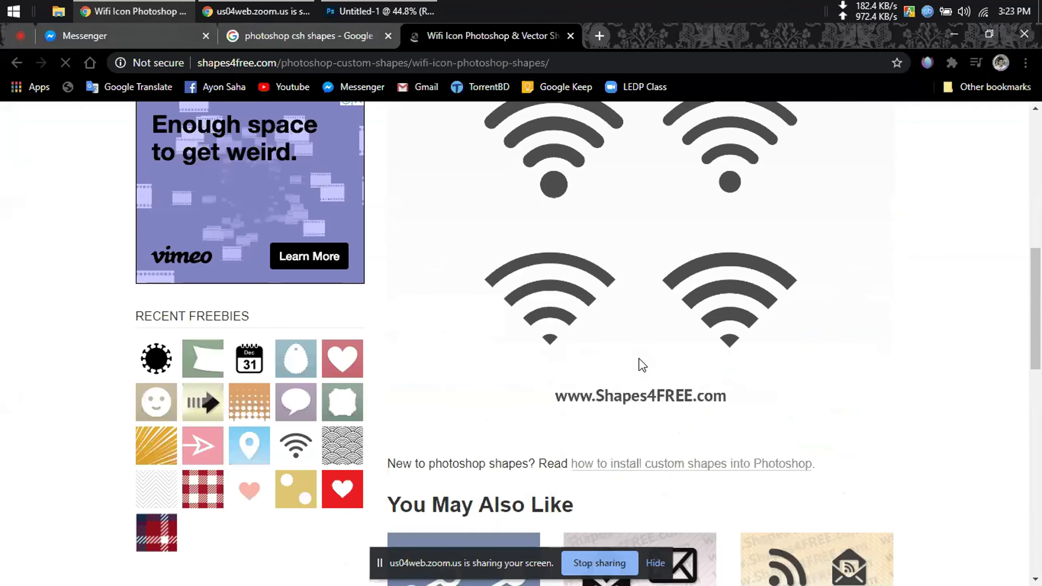
{"action": "scroll", "coordinate": [639, 359], "scroll_direction": "down", "scroll_amount": 3}
{"action": "scroll", "coordinate": [599, 357], "scroll_direction": "down", "scroll_amount": 12}
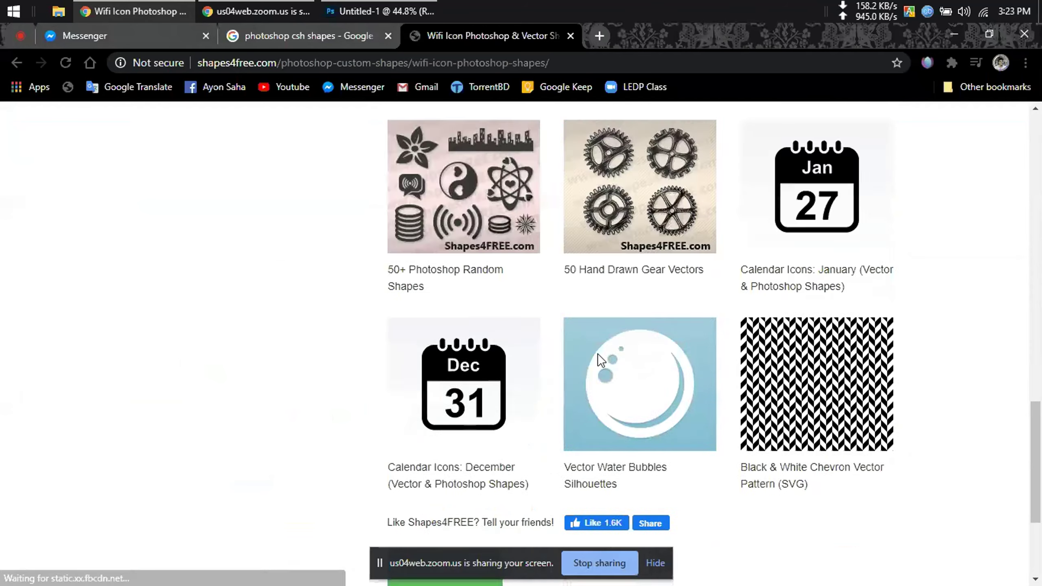
{"action": "scroll", "coordinate": [598, 353], "scroll_direction": "down", "scroll_amount": 5}
{"action": "scroll", "coordinate": [583, 354], "scroll_direction": "up", "scroll_amount": 15}
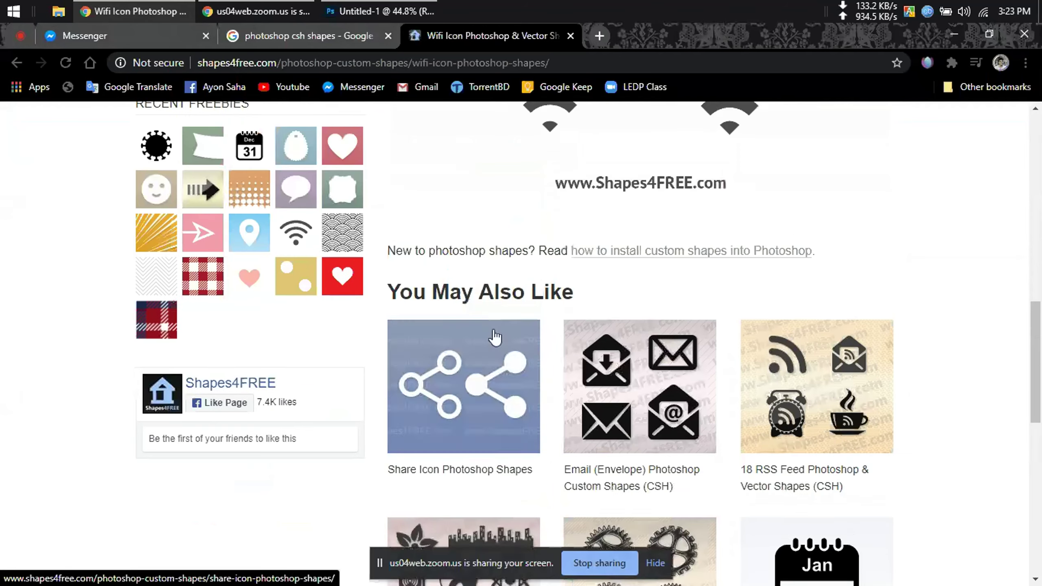
{"action": "left_click", "coordinate": [343, 45]}
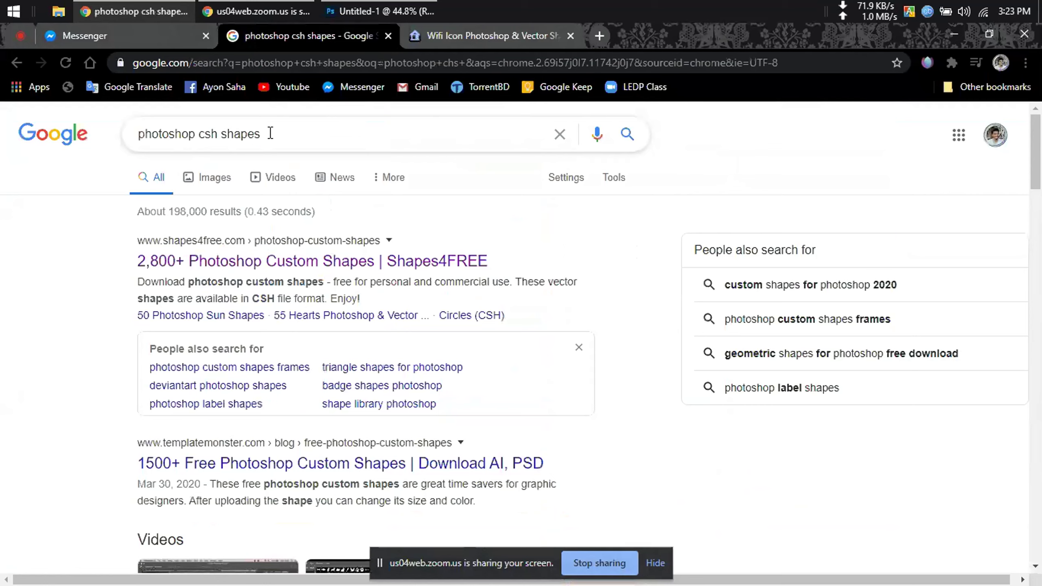
{"action": "left_click", "coordinate": [461, 46]}
{"action": "scroll", "coordinate": [565, 283], "scroll_direction": "down", "scroll_amount": 6}
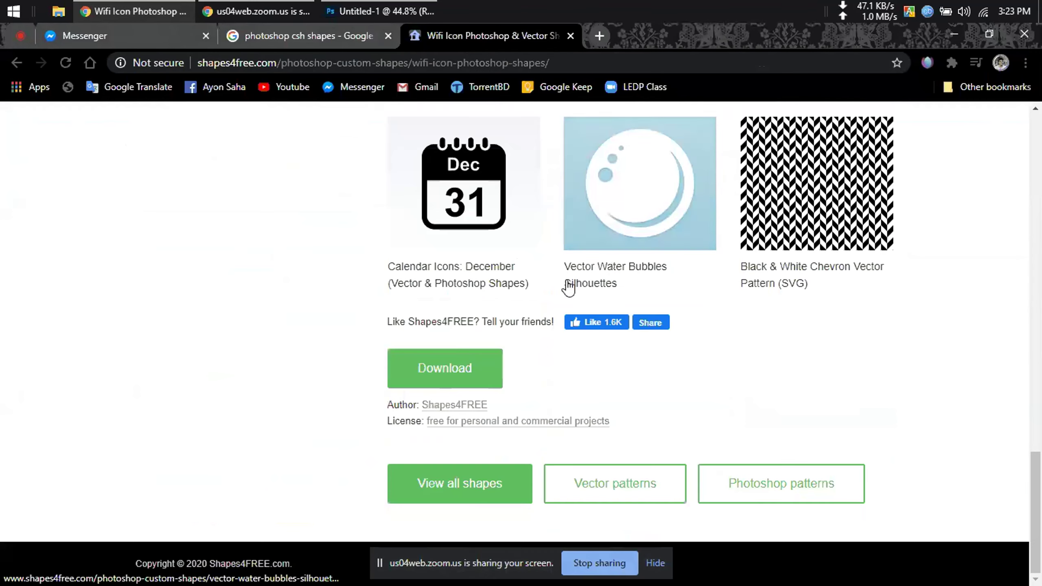
{"action": "left_click", "coordinate": [446, 371]}
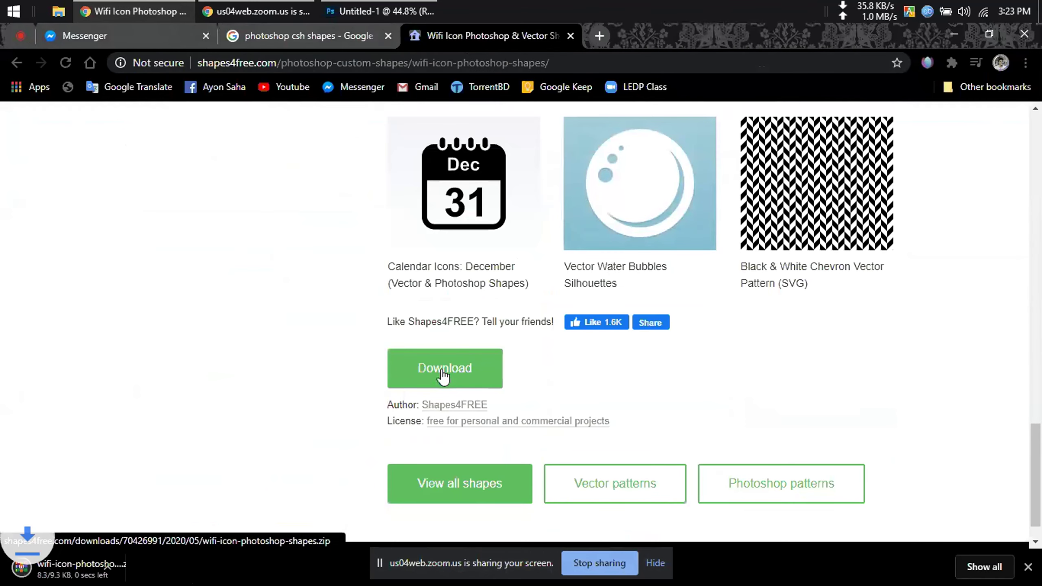
Open the Downloads folder in File Explorer and extract the wifi-icon-photoshop-shapes archive there
{"action": "left_click", "coordinate": [58, 9]}
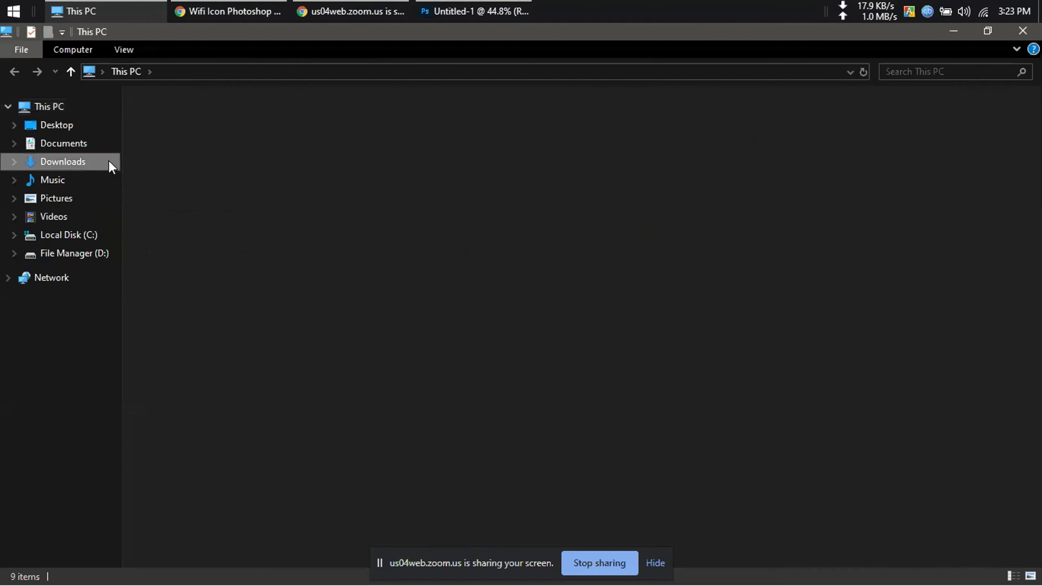
{"action": "left_click", "coordinate": [109, 161]}
{"action": "left_click", "coordinate": [321, 187]}
{"action": "right_click", "coordinate": [321, 187]}
{"action": "left_click", "coordinate": [374, 265]}
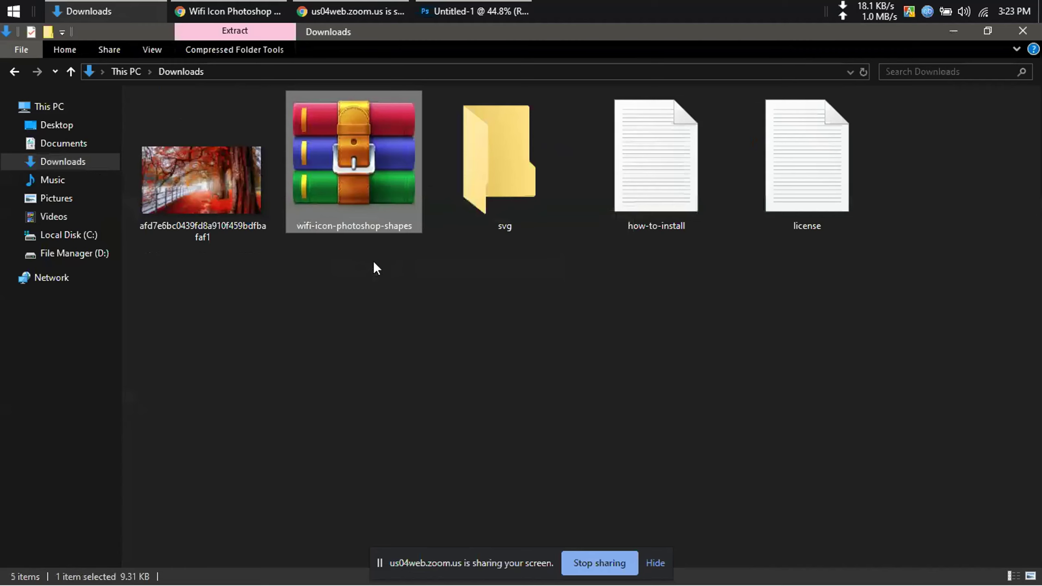
Look through the extracted svg folder and return to Downloads to check the wifi-icons-Shapes4FREE shapes file
{"action": "double_click", "coordinate": [527, 214]}
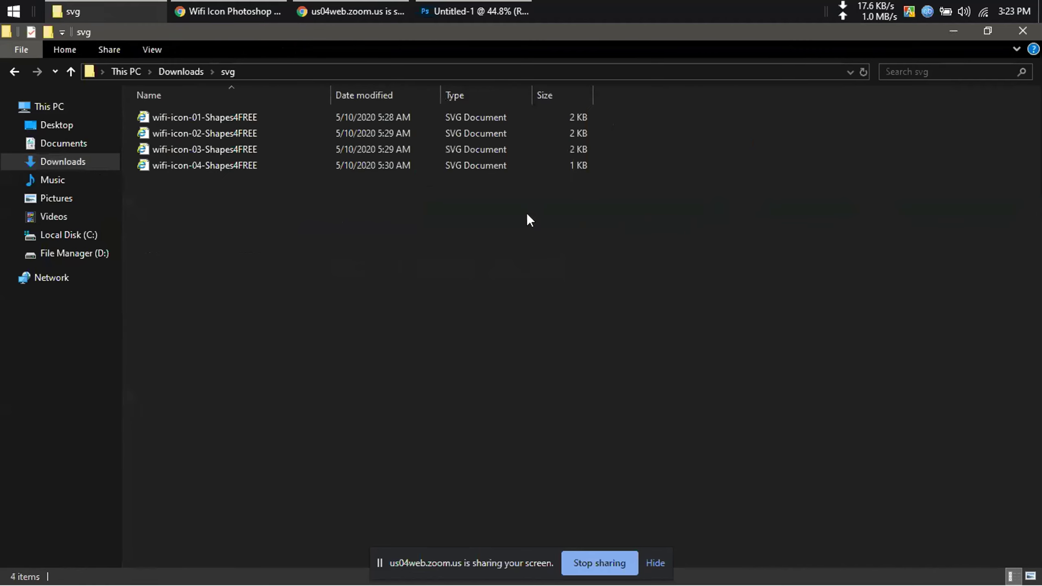
{"action": "left_click", "coordinate": [188, 71]}
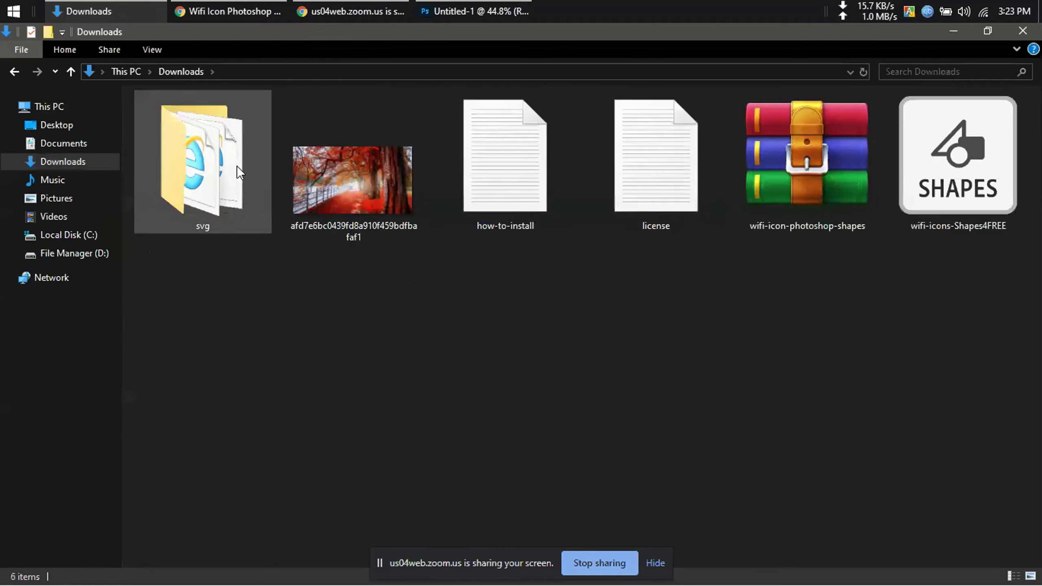
{"action": "left_click_drag", "start_coordinate": [570, 271], "coordinate": [909, 282]}
{"action": "left_click", "coordinate": [957, 225]}
{"action": "left_click", "coordinate": [705, 231]}
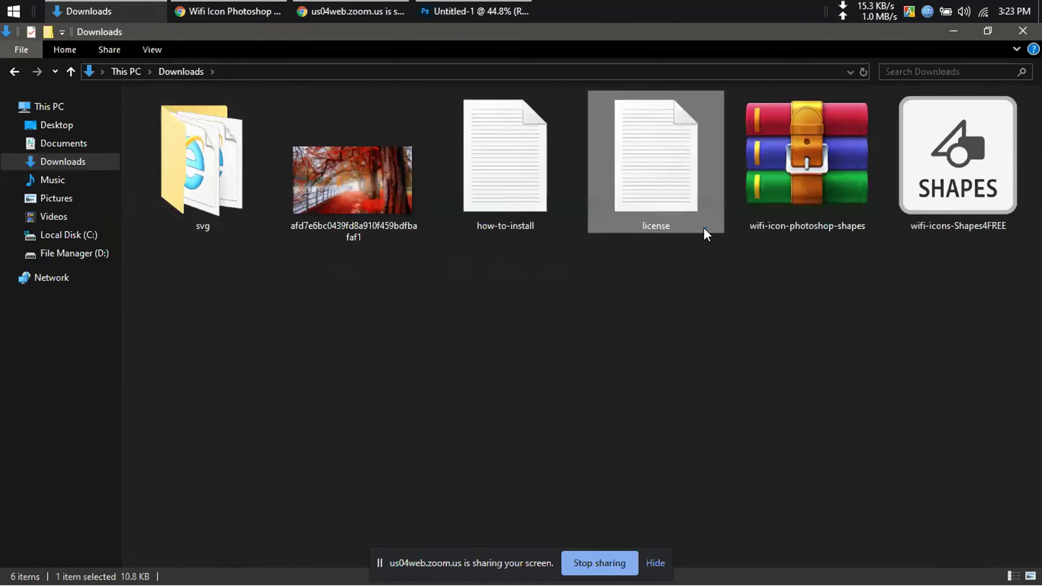
Switch back to Photoshop and import the wifi-icons-Shapes4FREE file from Downloads into the custom shape library
{"action": "left_click", "coordinate": [487, 8]}
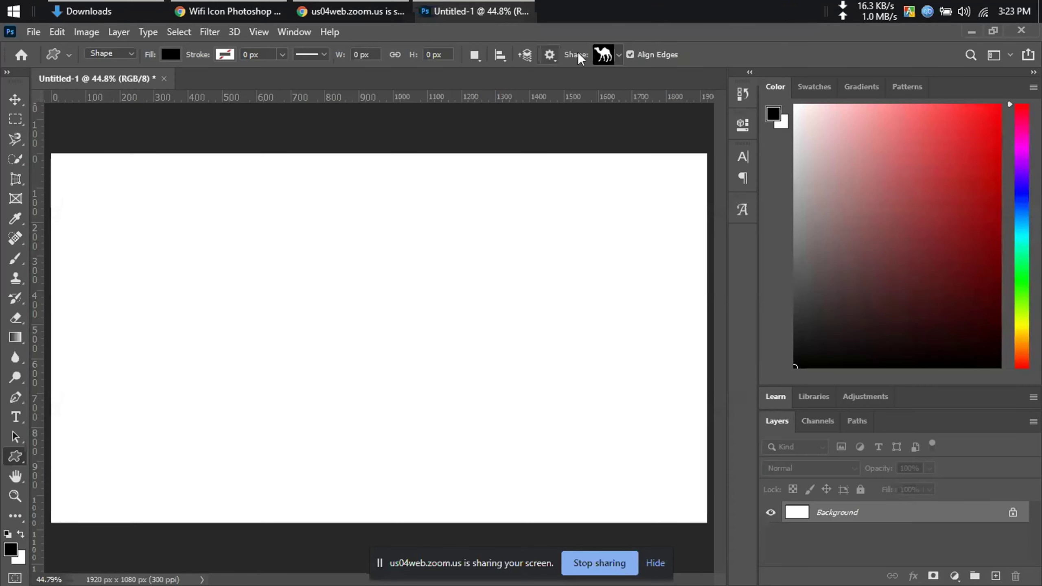
{"action": "left_click", "coordinate": [619, 54]}
{"action": "left_click", "coordinate": [689, 84]}
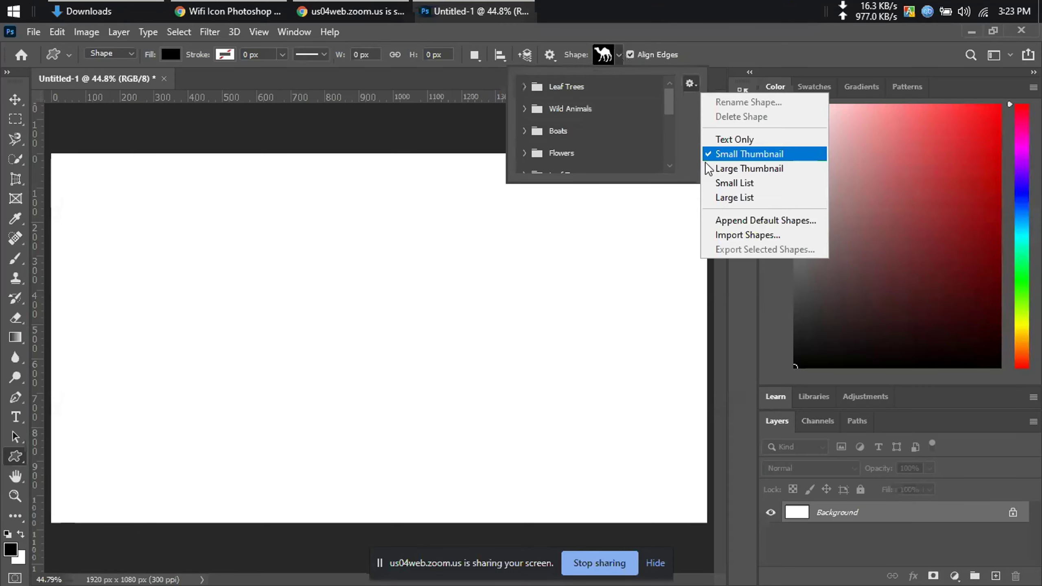
{"action": "left_click", "coordinate": [728, 234]}
{"action": "left_click", "coordinate": [578, 217]}
{"action": "left_click", "coordinate": [800, 267]}
{"action": "double_click", "coordinate": [797, 267]}
Draw the first wifi icon of the wifi-icons-Shapes4FREE group on the canvas, about 713 by 655 px, and stop sharing the screen
{"action": "scroll", "coordinate": [619, 137], "scroll_direction": "down", "scroll_amount": 3}
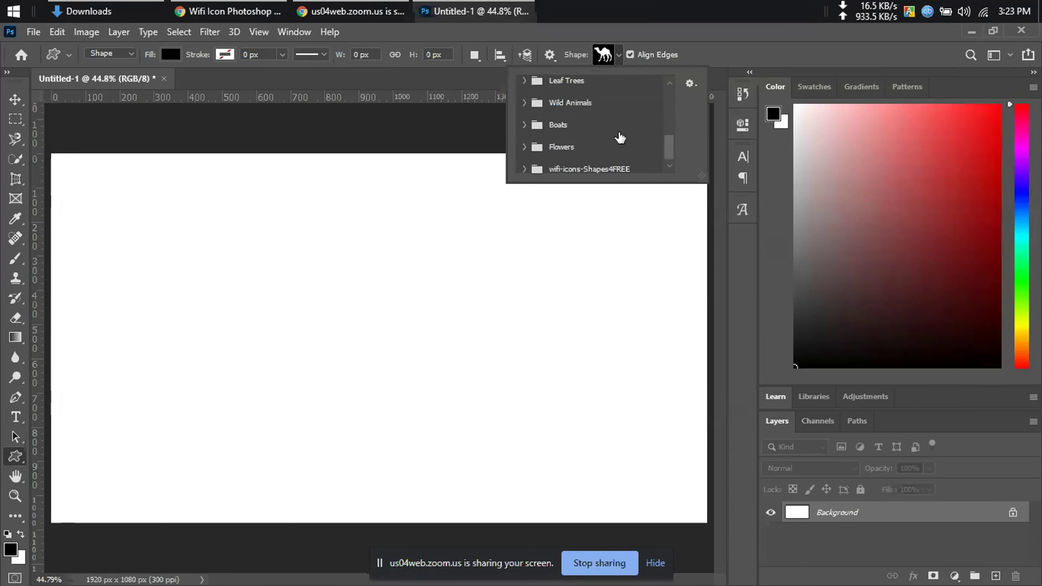
{"action": "left_click", "coordinate": [542, 162]}
{"action": "left_click", "coordinate": [543, 163]}
{"action": "left_click", "coordinate": [568, 163]}
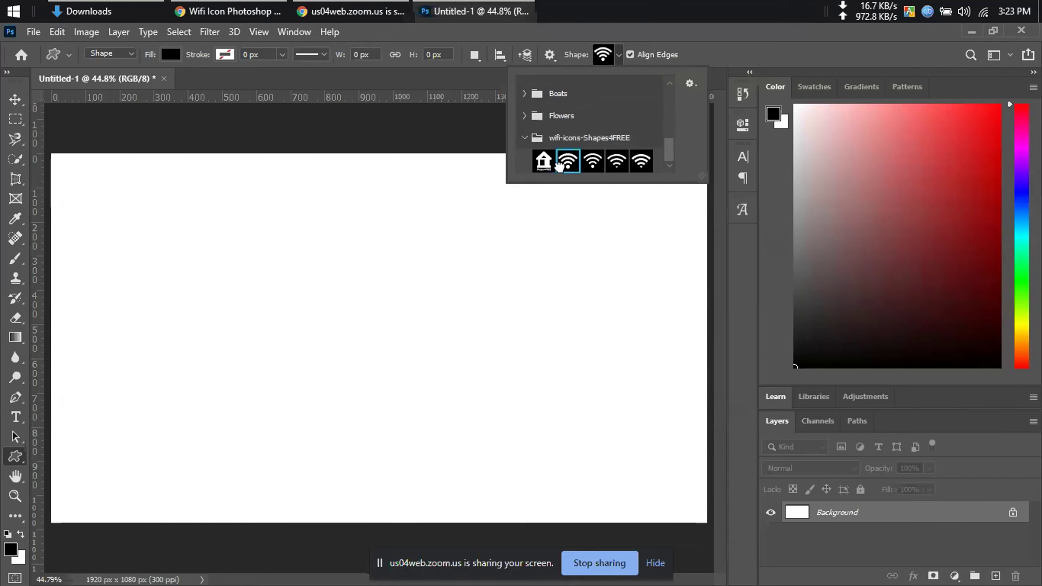
{"action": "left_click_drag", "start_coordinate": [328, 257], "coordinate": [568, 480]}
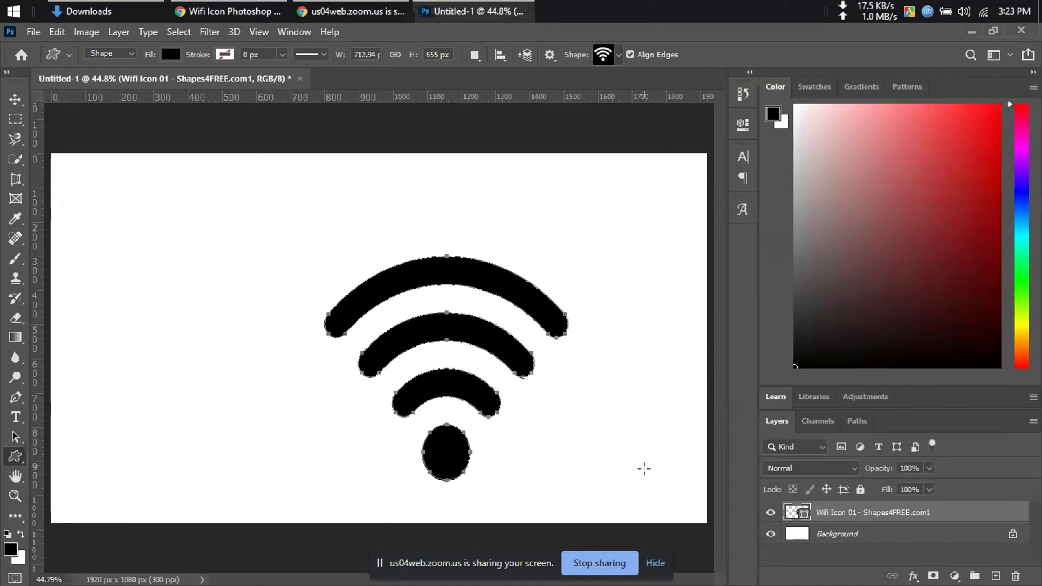
{"action": "left_click", "coordinate": [589, 563]}
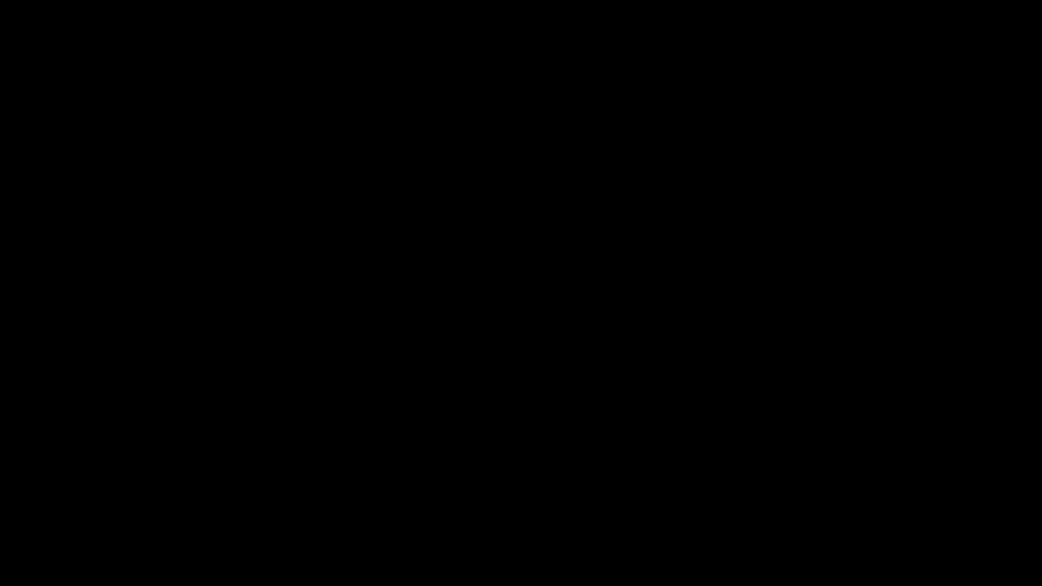
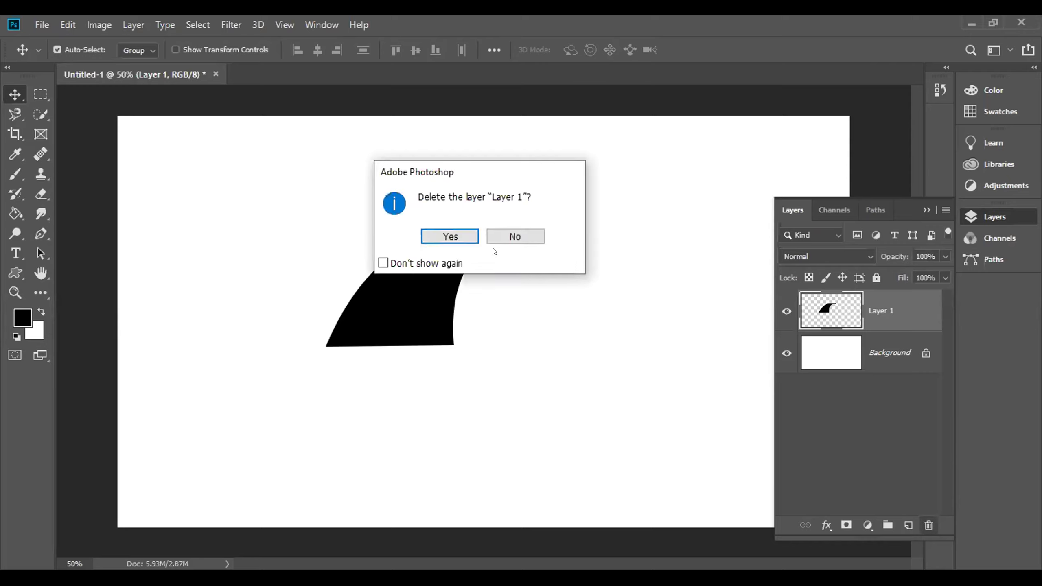
Confirm deleting Layer 1, close the Untitled-1 document without saving and collapse the layer list
{"action": "left_click", "coordinate": [447, 235]}
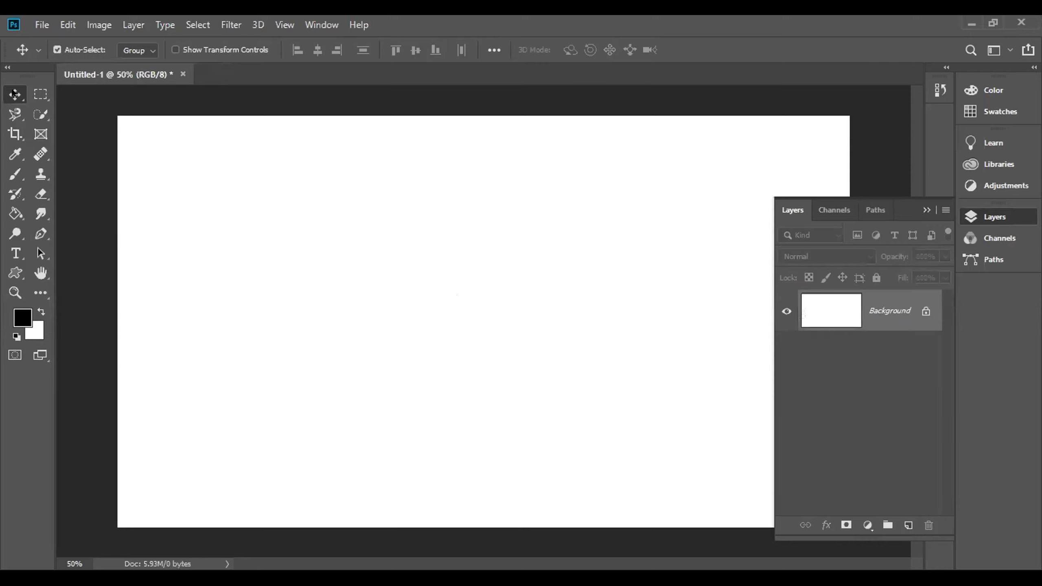
{"action": "left_click", "coordinate": [40, 25]}
{"action": "left_click", "coordinate": [346, 199]}
{"action": "left_click", "coordinate": [183, 74]}
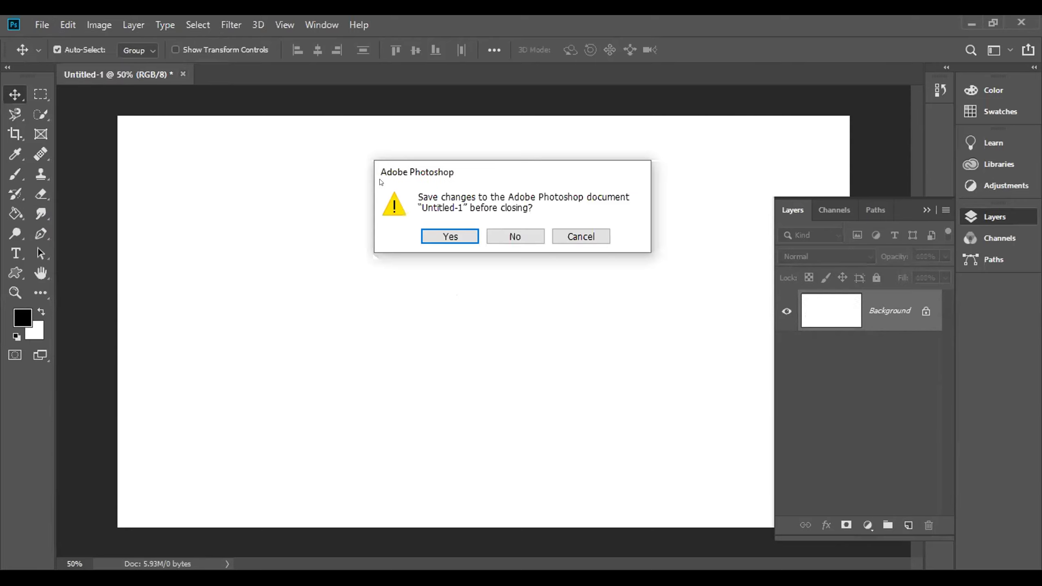
{"action": "left_click", "coordinate": [516, 236]}
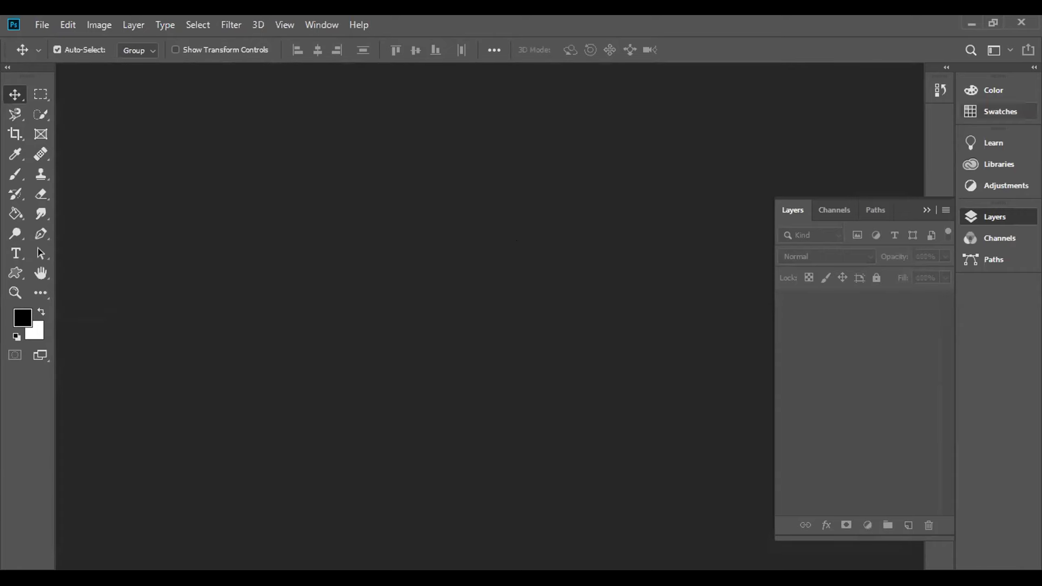
{"action": "left_click", "coordinate": [926, 209]}
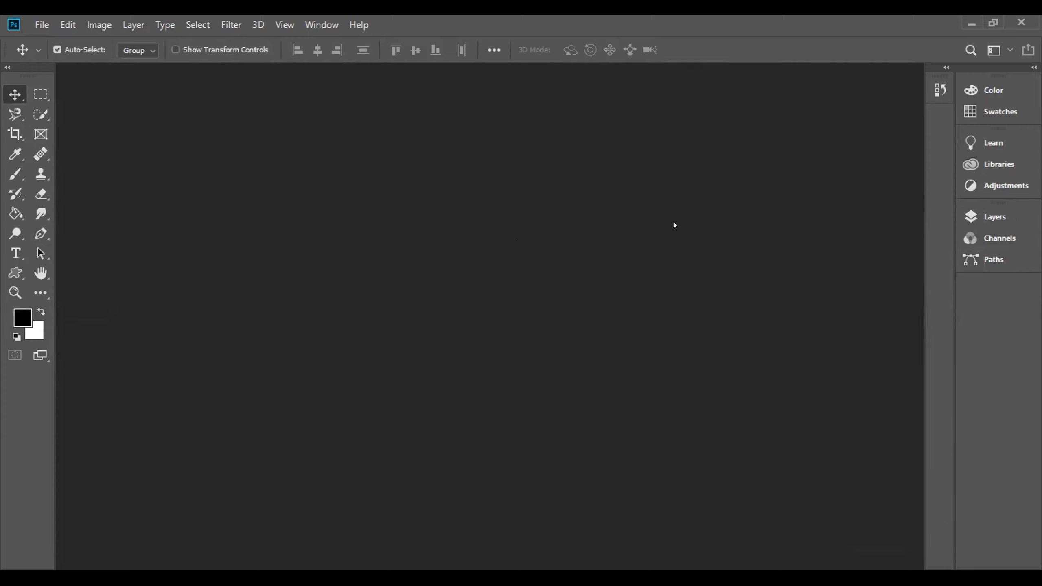
Start a new document named 20 class, 500 pixels wide and 500 pixels high, in portrait orientation
{"action": "left_click", "coordinate": [39, 25]}
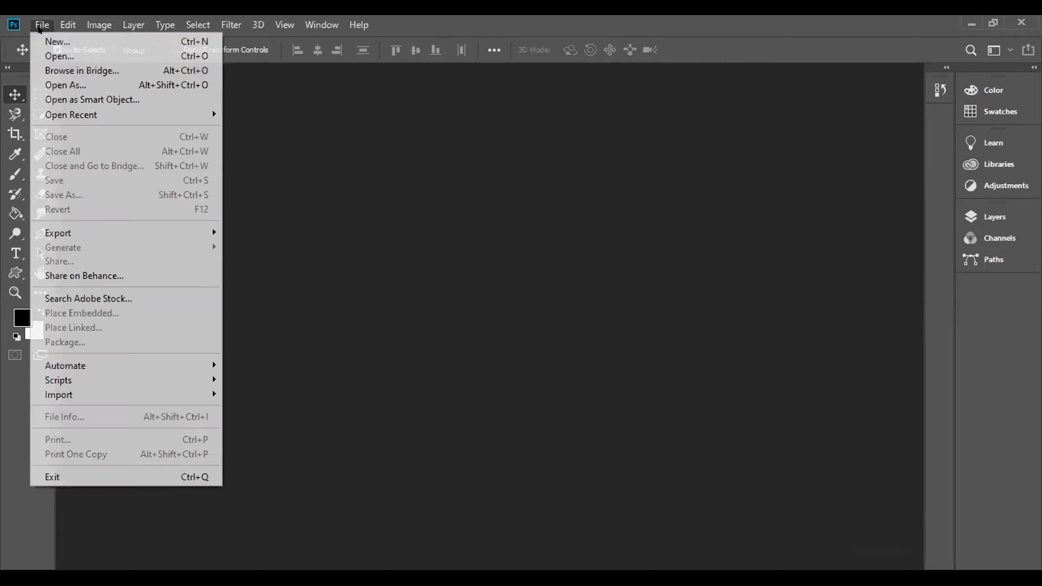
{"action": "left_click", "coordinate": [49, 43]}
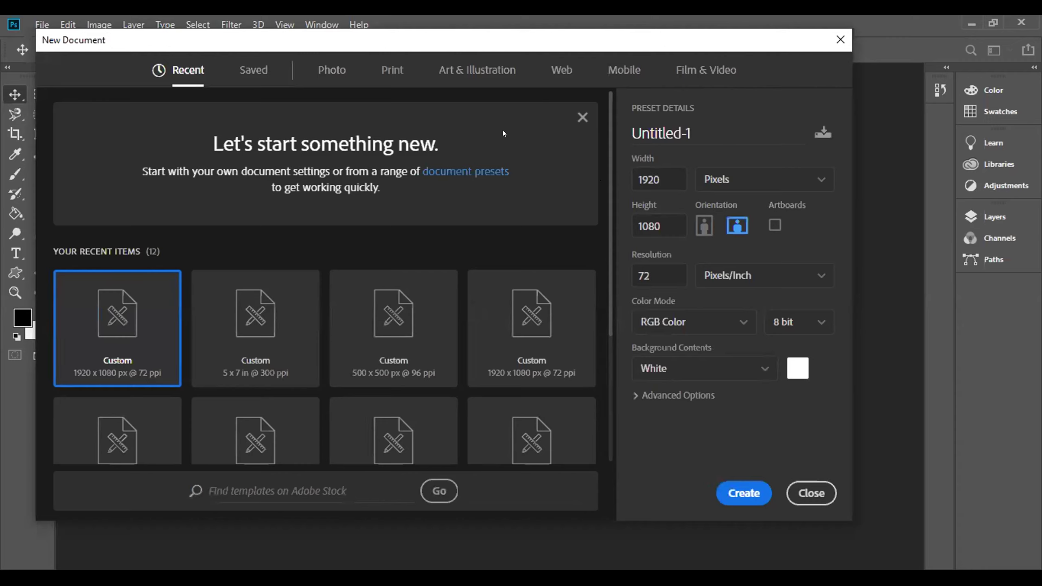
{"action": "left_click", "coordinate": [699, 132]}
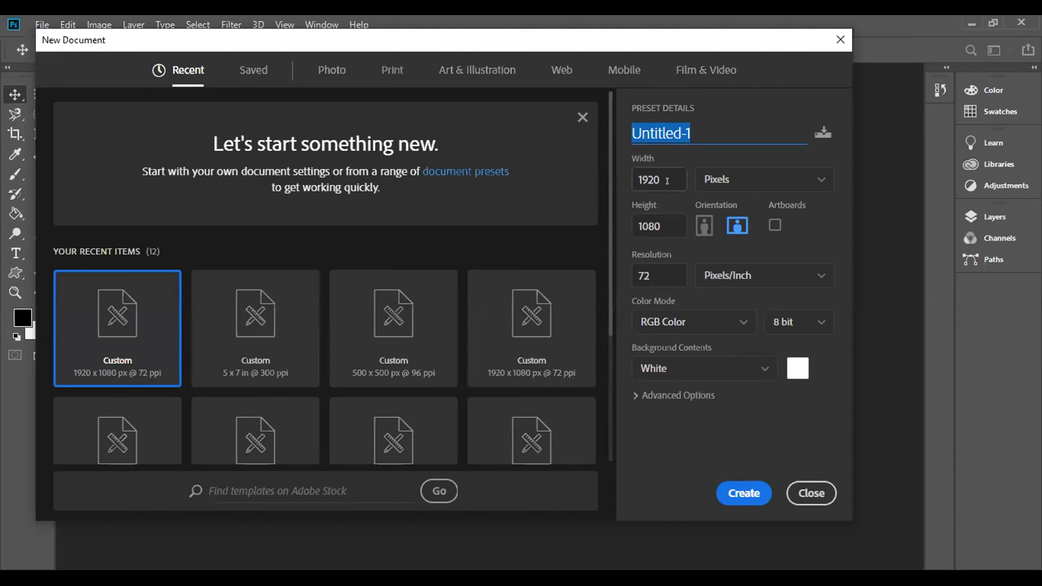
{"action": "type", "text": "20 class"}
{"action": "key", "text": "Tab"}
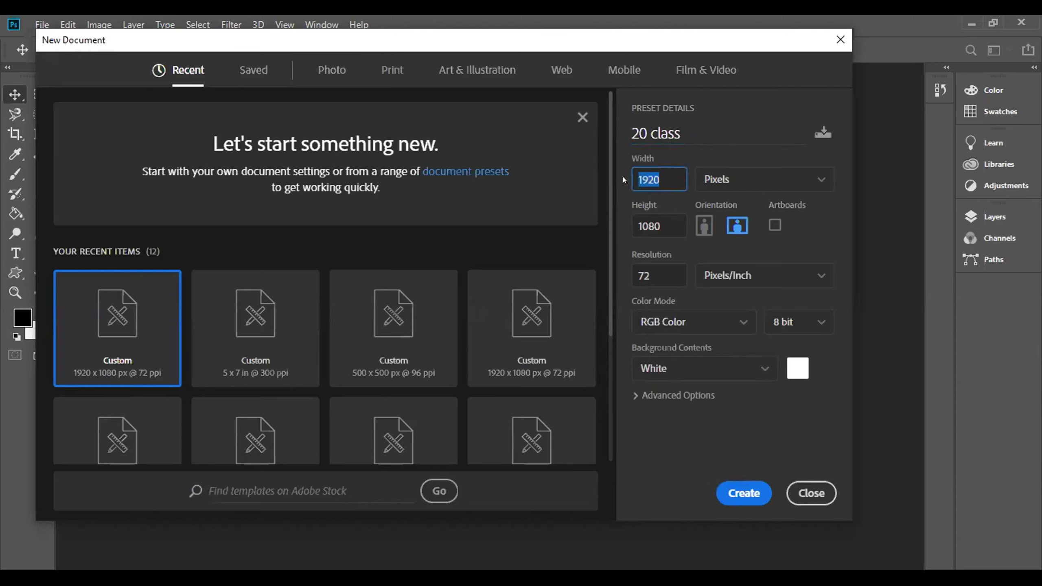
{"action": "key", "text": "Tab"}
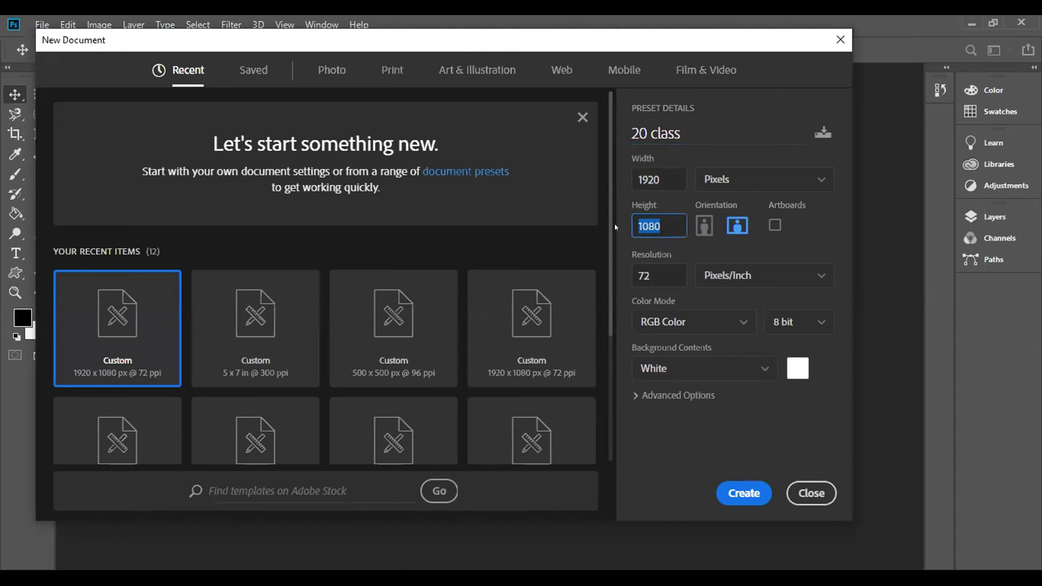
{"action": "left_click", "coordinate": [652, 179]}
{"action": "type", "text": "500"}
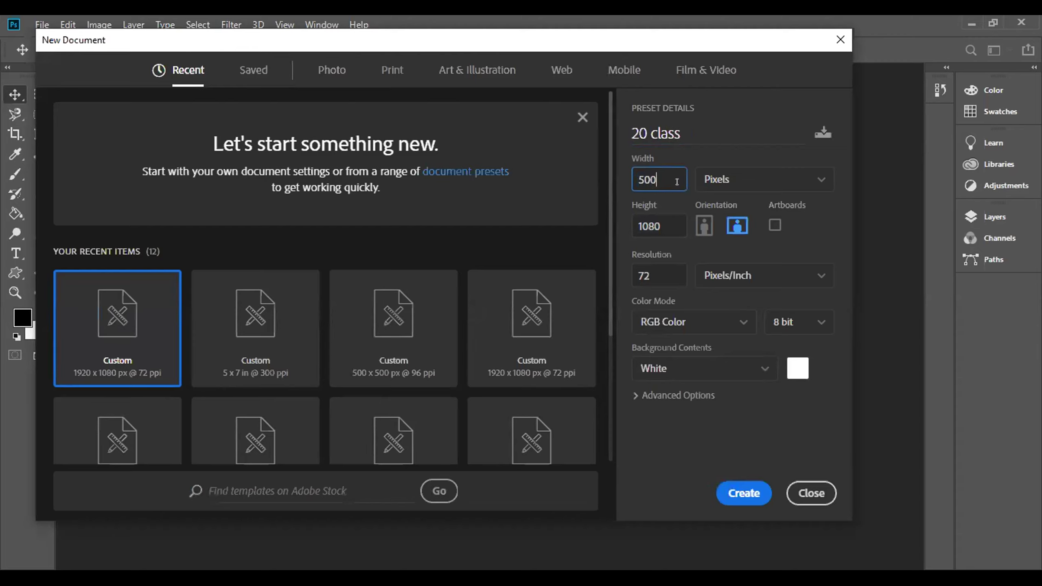
{"action": "key", "text": "Tab"}
{"action": "type", "text": "50"}
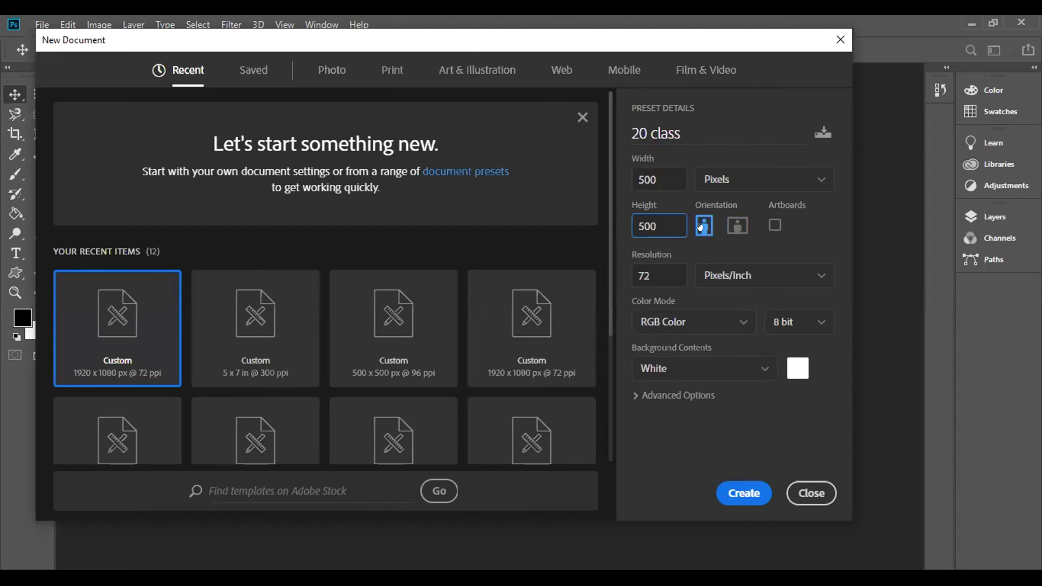
{"action": "left_click", "coordinate": [701, 228]}
Set the new document's resolution to 300 pixels/inch, color mode to RGB Color and background contents to White
{"action": "left_click", "coordinate": [656, 275]}
{"action": "left_click_drag", "start_coordinate": [653, 275], "coordinate": [616, 274]}
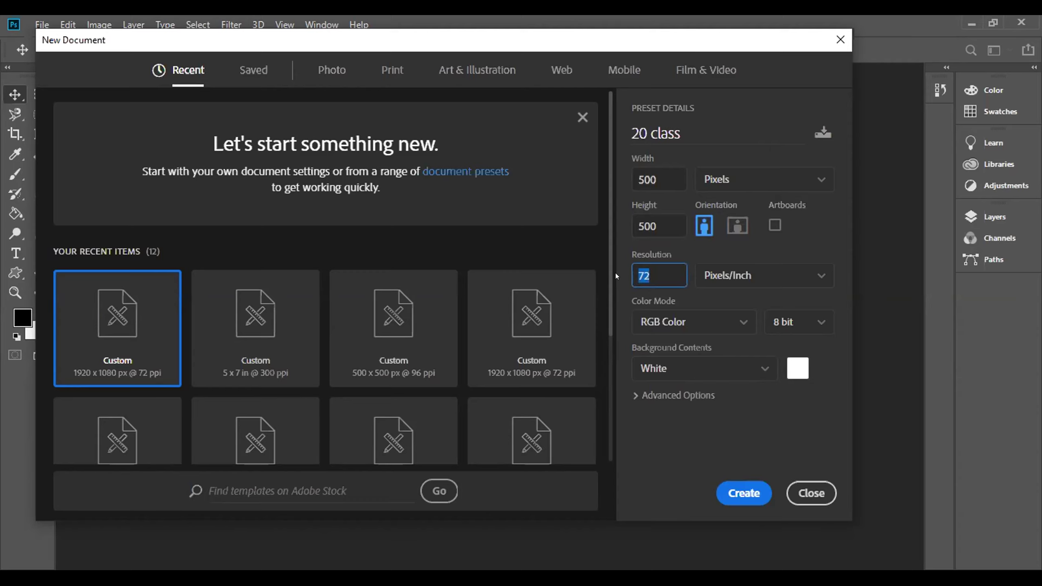
{"action": "type", "text": "300"}
{"action": "left_click", "coordinate": [736, 326]}
{"action": "left_click", "coordinate": [736, 326]}
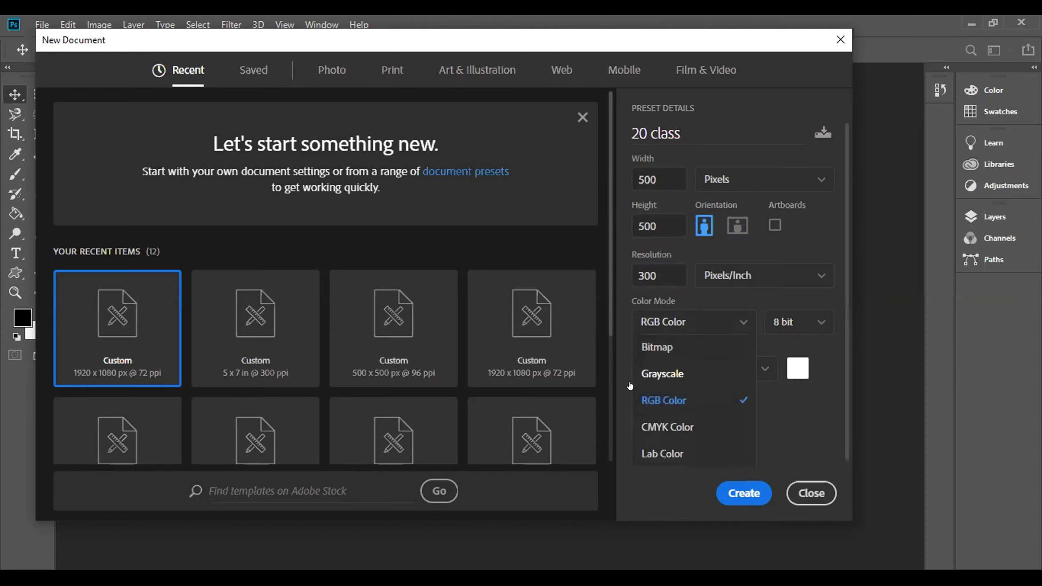
{"action": "left_click", "coordinate": [663, 406]}
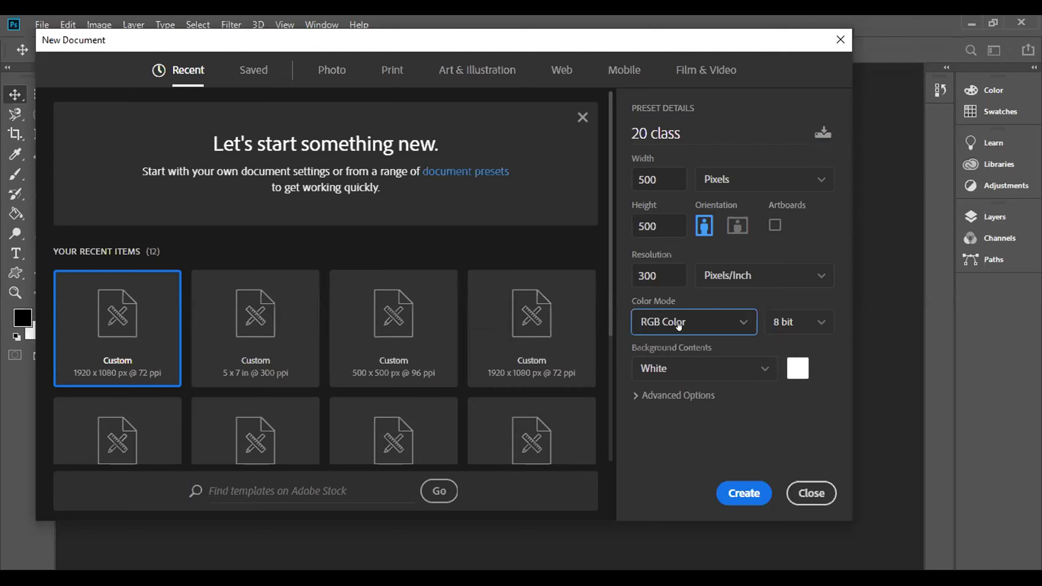
{"action": "left_click", "coordinate": [760, 362]}
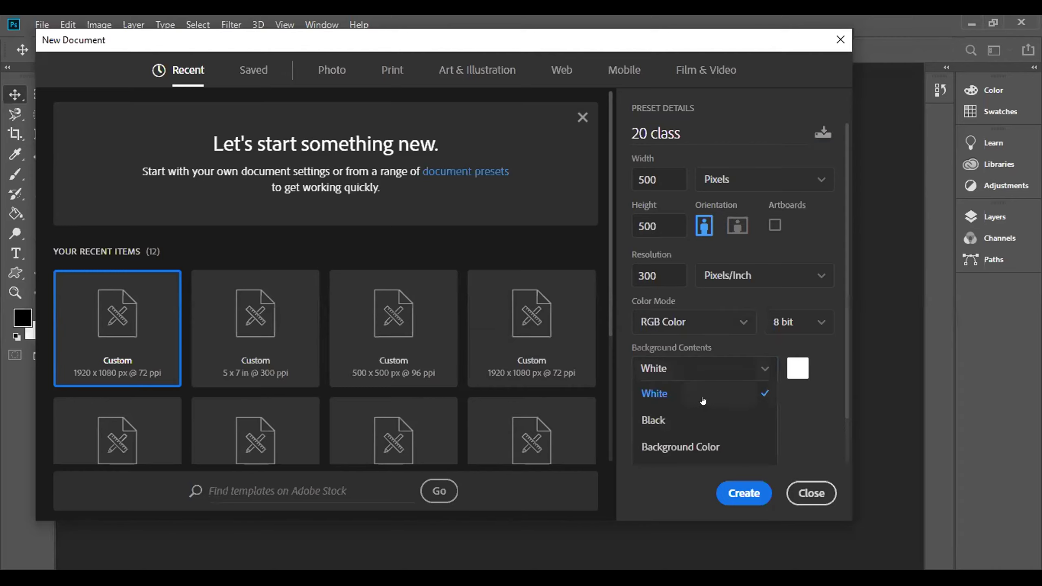
{"action": "left_click", "coordinate": [664, 395]}
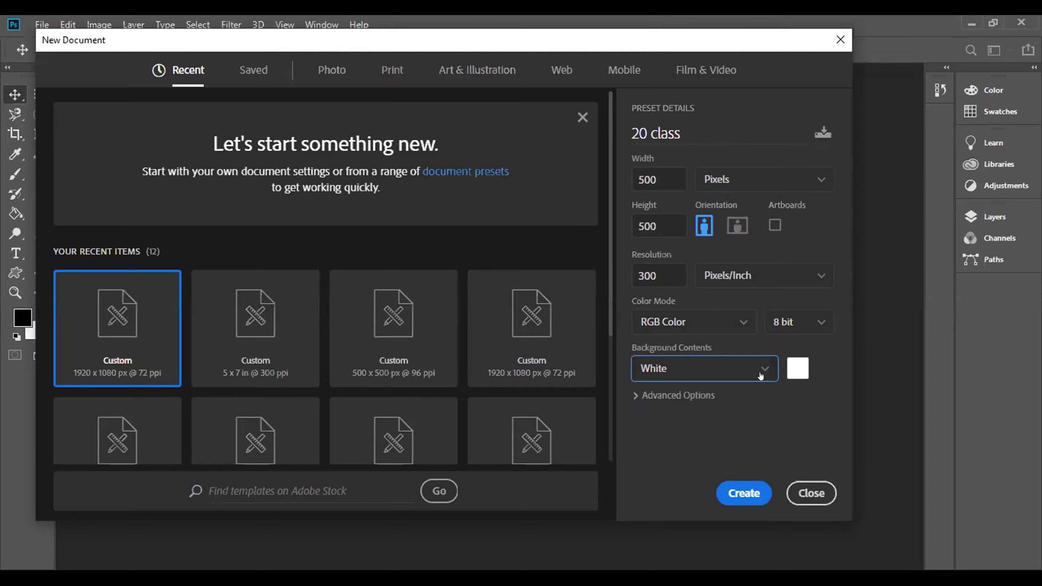
Choose a custom light cyan background color for the new document and create it
{"action": "left_click", "coordinate": [794, 362]}
{"action": "left_click", "coordinate": [512, 331]}
{"action": "left_click", "coordinate": [590, 399]}
{"action": "left_click", "coordinate": [591, 387]}
{"action": "left_click", "coordinate": [580, 402]}
{"action": "left_click", "coordinate": [490, 325]}
{"action": "left_click", "coordinate": [732, 299]}
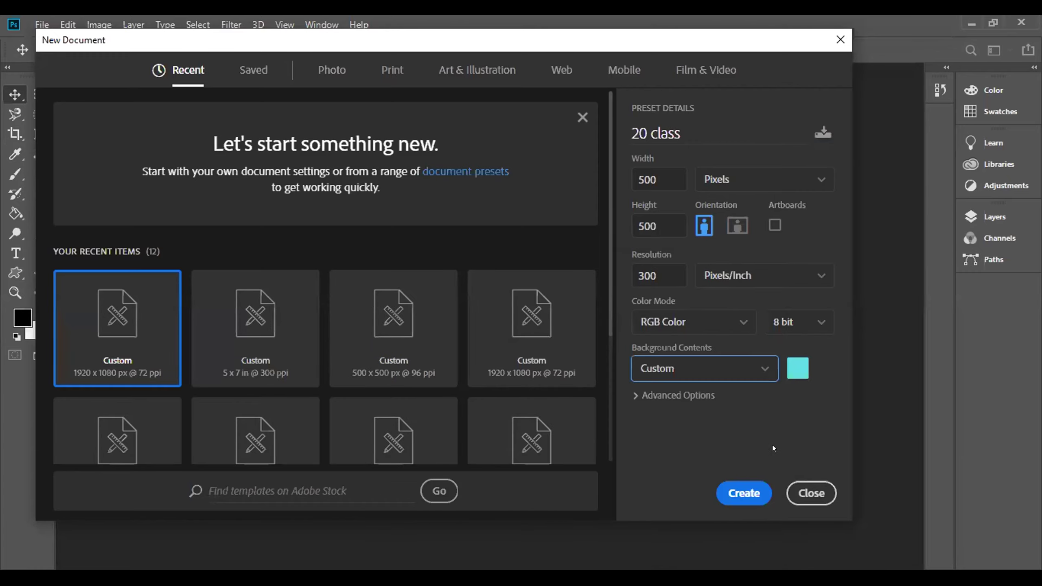
{"action": "key", "text": "Return"}
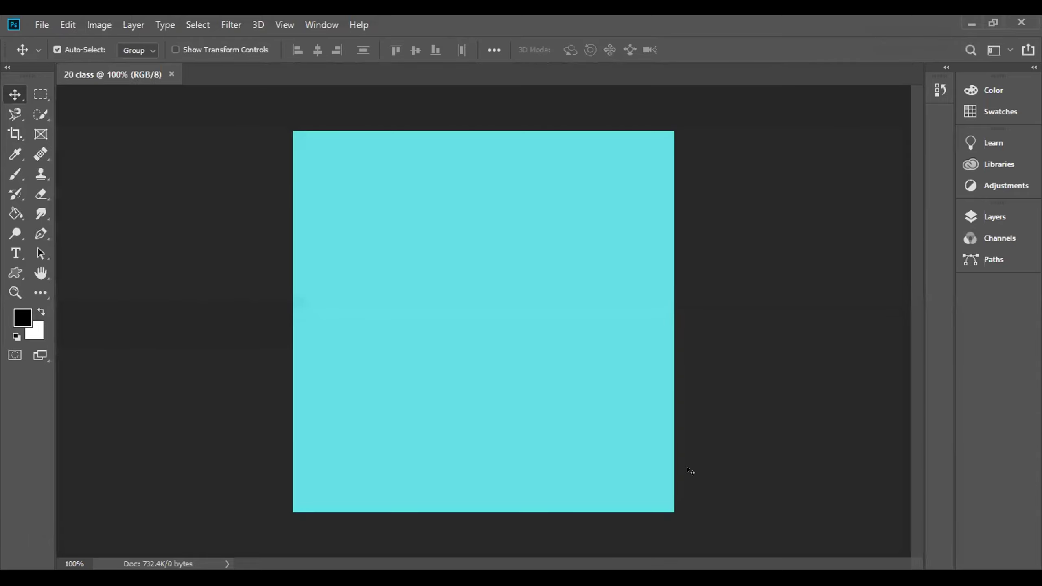
Create another 500 by 500 pixel document with the custom near-white background fafcfc, and close the 20 class document
{"action": "left_click", "coordinate": [40, 27]}
{"action": "left_click", "coordinate": [53, 55]}
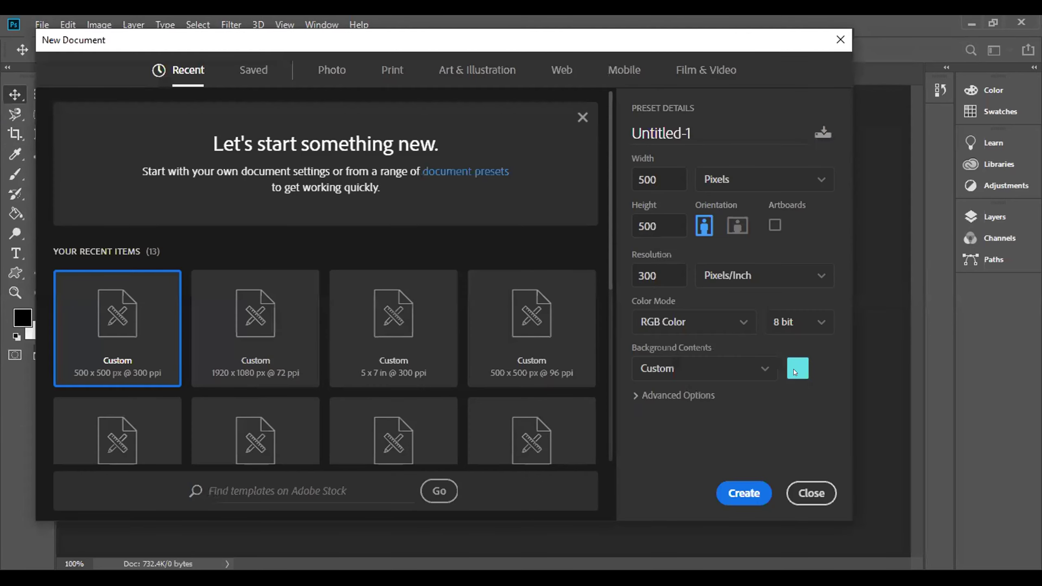
{"action": "left_click", "coordinate": [795, 372]}
{"action": "left_click", "coordinate": [383, 308]}
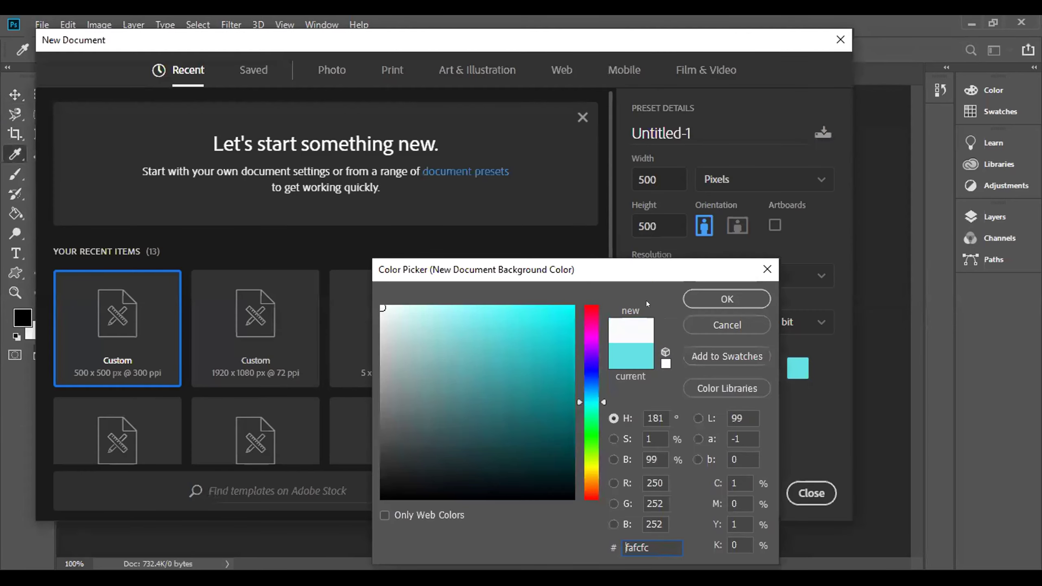
{"action": "left_click", "coordinate": [711, 301]}
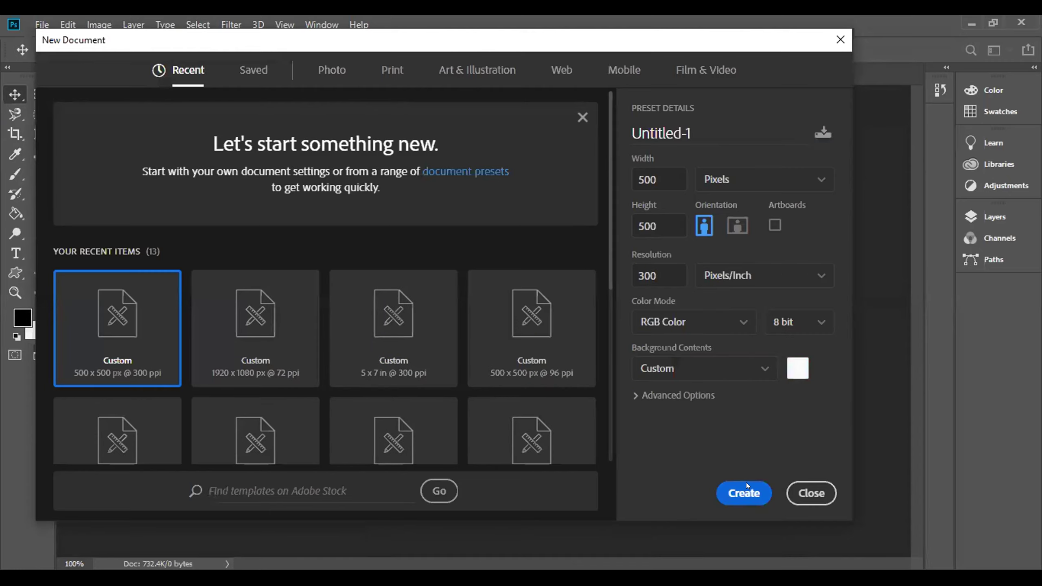
{"action": "left_click", "coordinate": [745, 487]}
{"action": "left_click", "coordinate": [171, 74]}
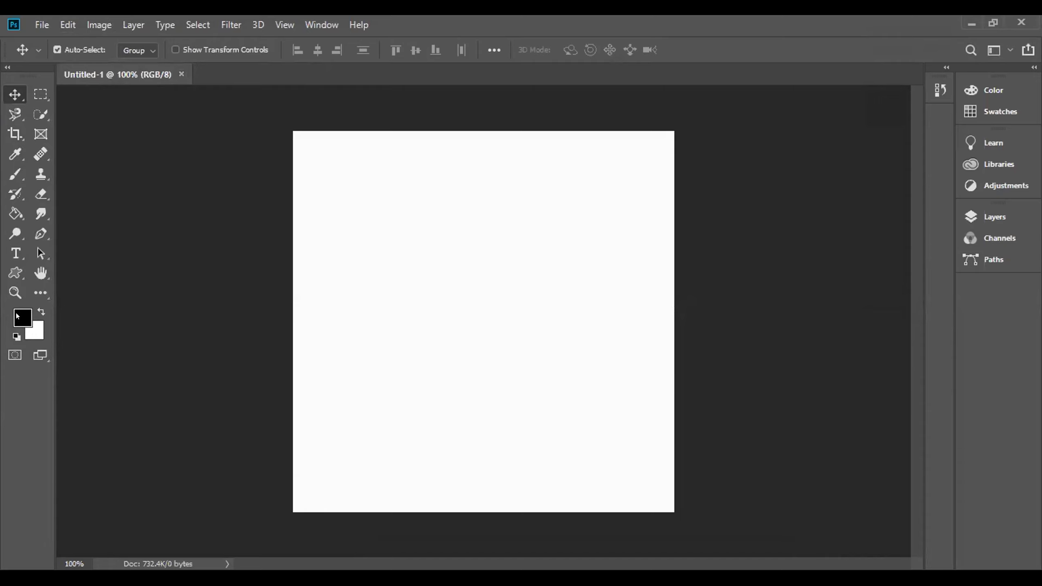
Fill the Background layer with the black foreground color and show the layer list
{"action": "key", "text": "alt+BackSpace"}
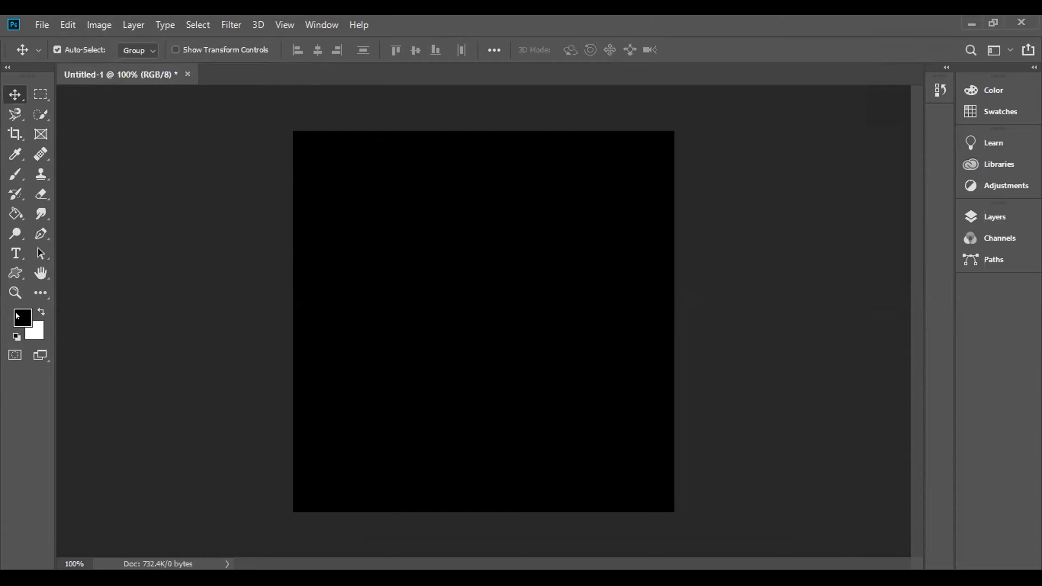
{"action": "left_click", "coordinate": [969, 216]}
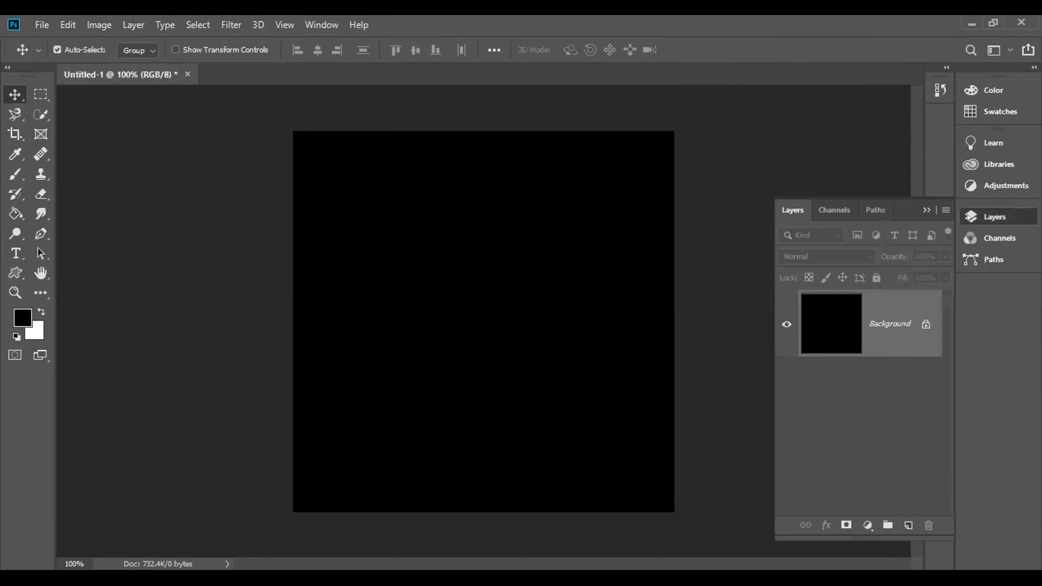
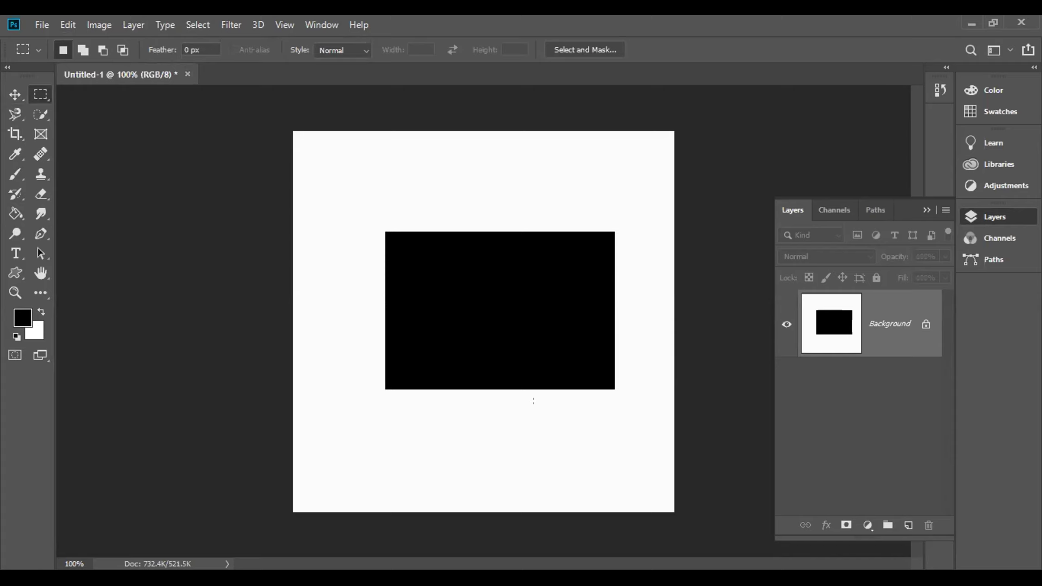
Remove the black fill from the rectangle and refill its marquee selection with black using the Paint Bucket Tool
{"action": "key", "text": "Delete"}
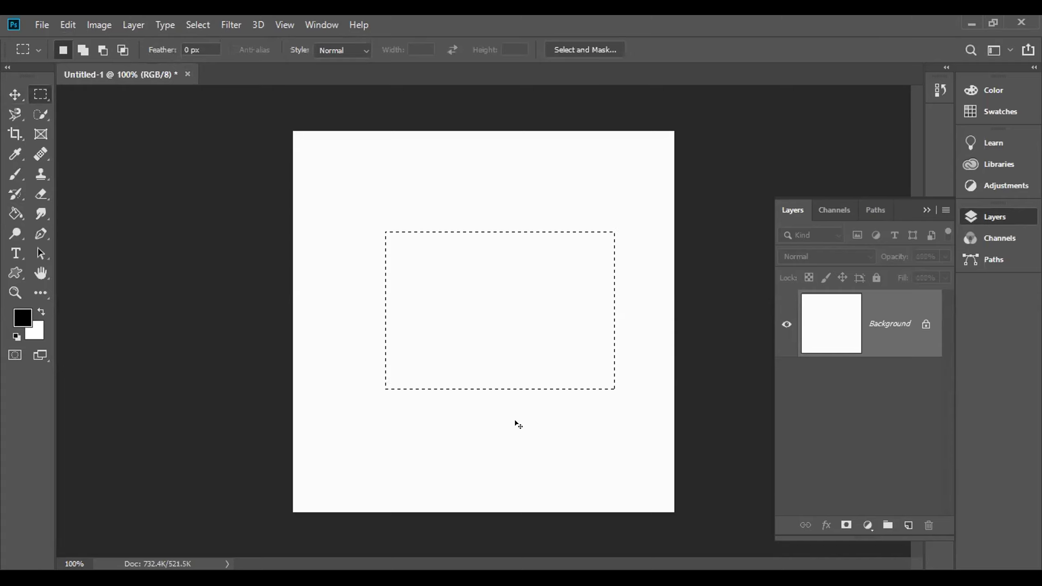
{"action": "left_click", "coordinate": [16, 213]}
{"action": "right_click", "coordinate": [15, 213]}
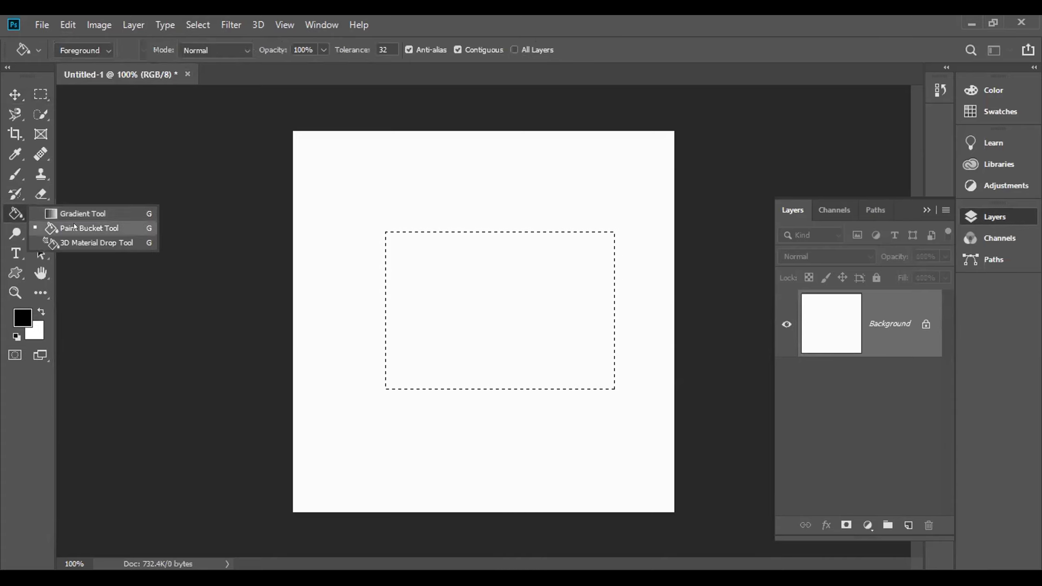
{"action": "left_click", "coordinate": [75, 228]}
{"action": "left_click", "coordinate": [481, 299]}
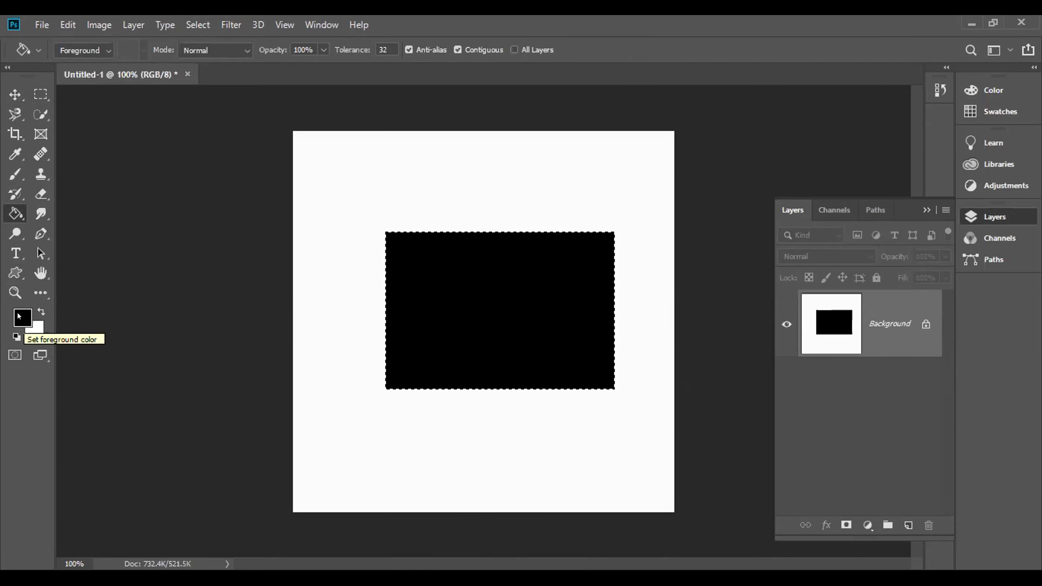
Set the foreground color to the dark teal 128d9c, with hue 186 and brightness 61%
{"action": "left_click", "coordinate": [19, 316]}
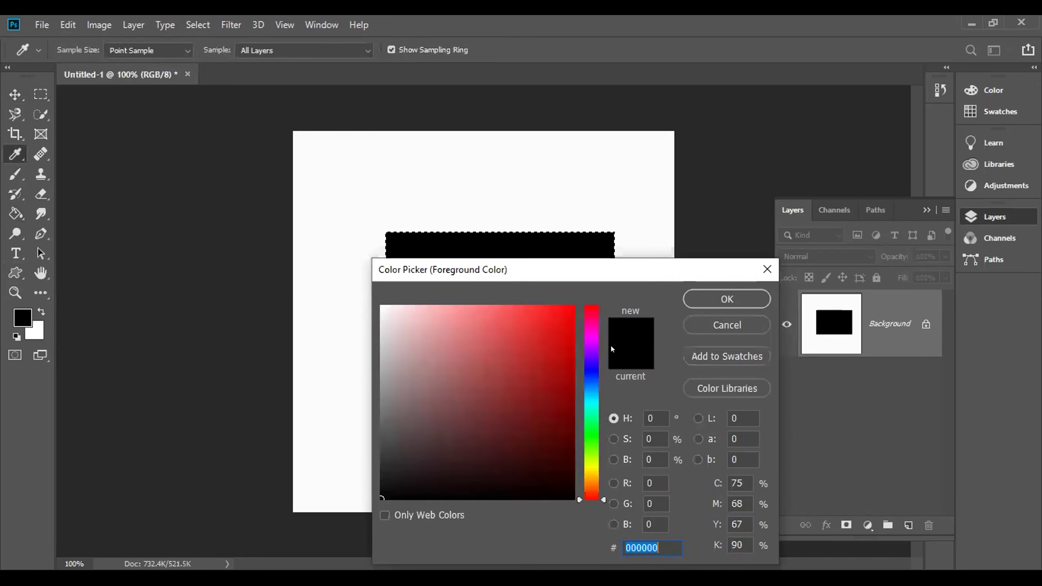
{"action": "type", "text": "a51d1d"}
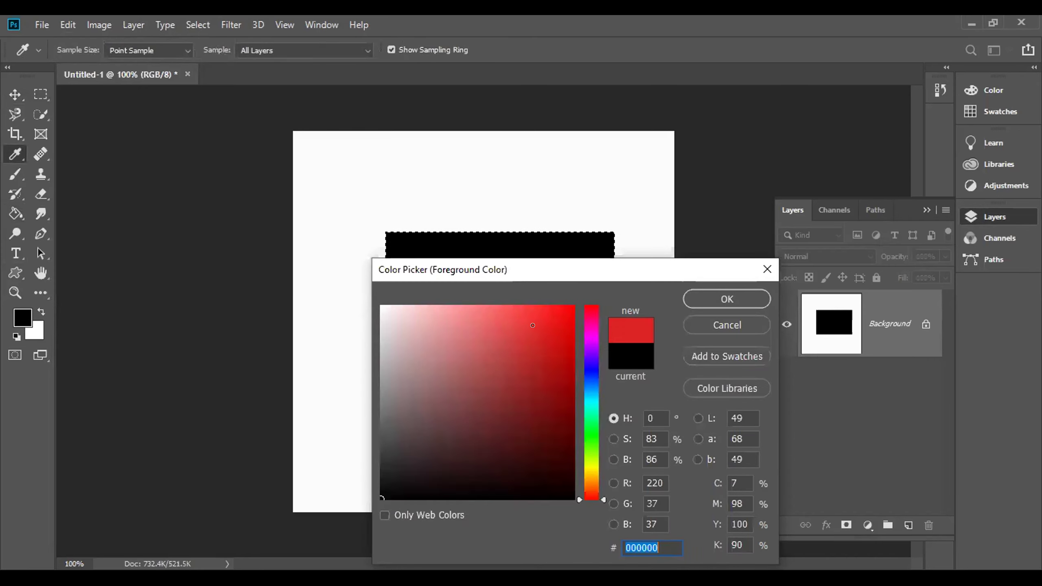
{"action": "left_click_drag", "start_coordinate": [540, 335], "coordinate": [544, 312]}
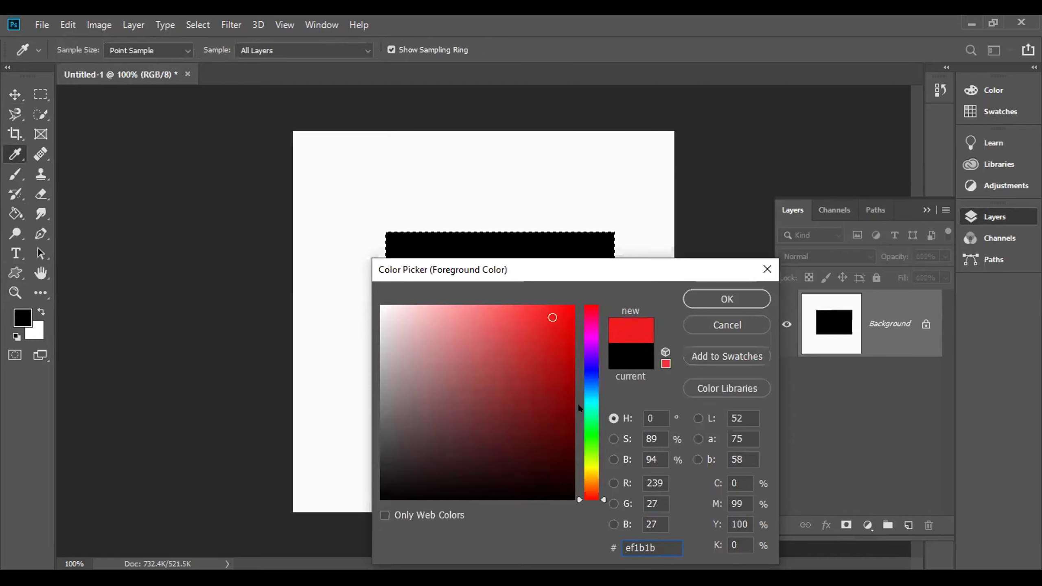
{"action": "left_click_drag", "start_coordinate": [578, 407], "coordinate": [579, 399]}
{"action": "double_click", "coordinate": [656, 459]}
{"action": "type", "text": "61"}
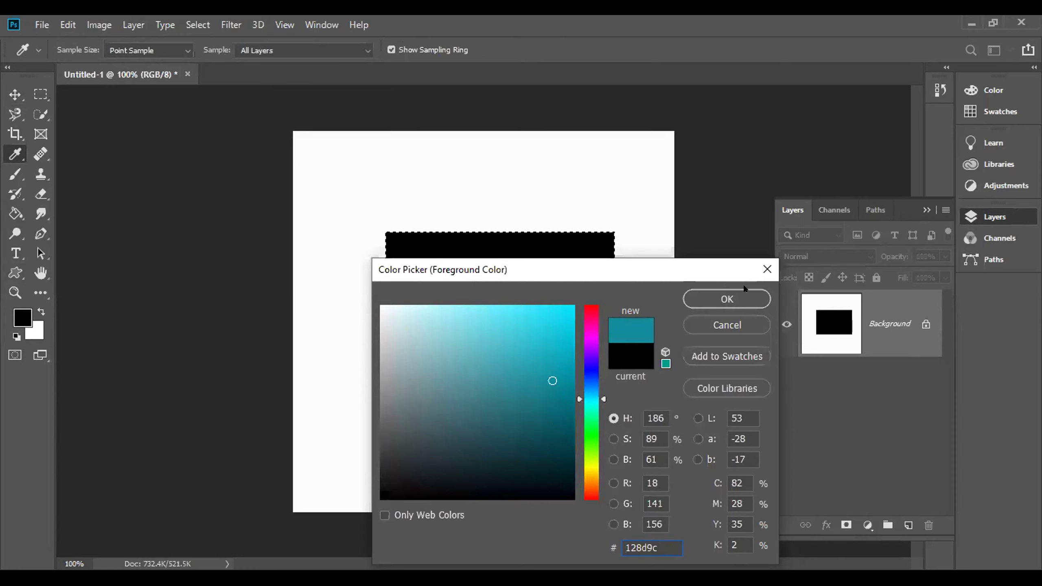
{"action": "left_click", "coordinate": [714, 291]}
Fill the rectangular selection with the teal foreground color using the Paint Bucket Tool and cut its contents
{"action": "key", "text": "g"}
{"action": "left_click", "coordinate": [456, 301]}
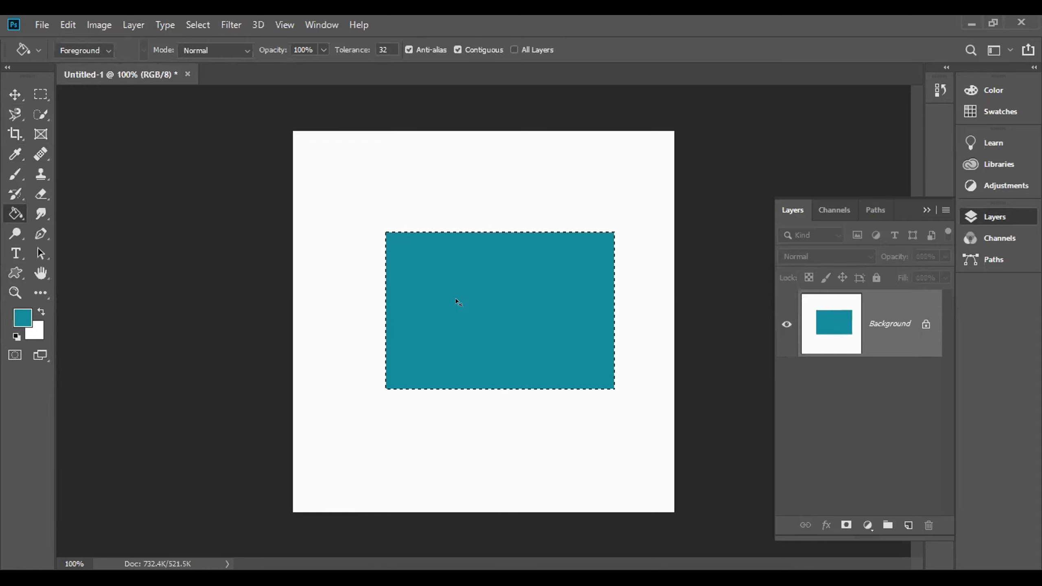
{"action": "key", "text": "ctrl+x"}
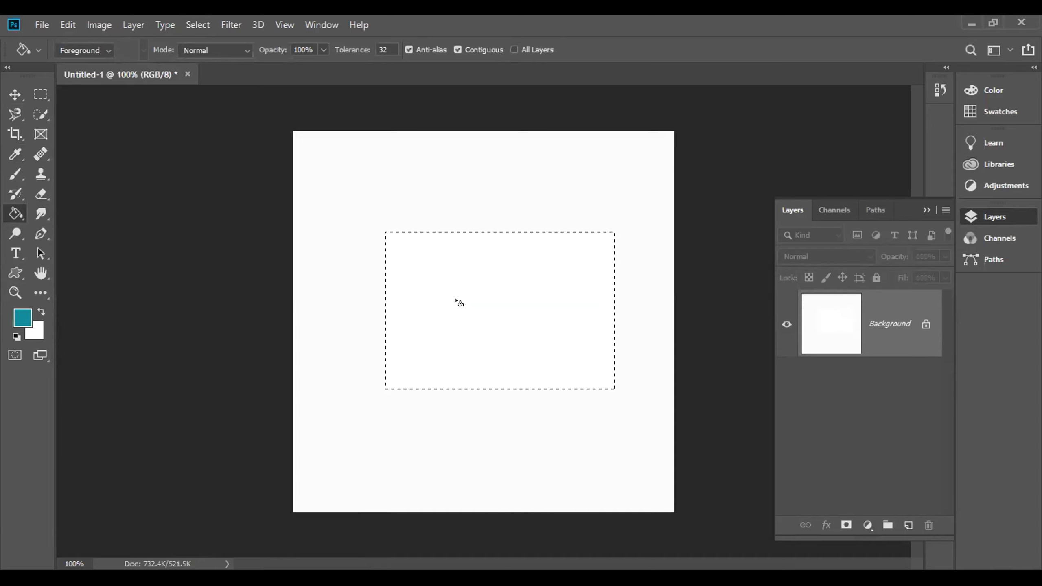
Refill the empty rectangular selection with the teal foreground color and clear the selection
{"action": "left_click", "coordinate": [459, 302]}
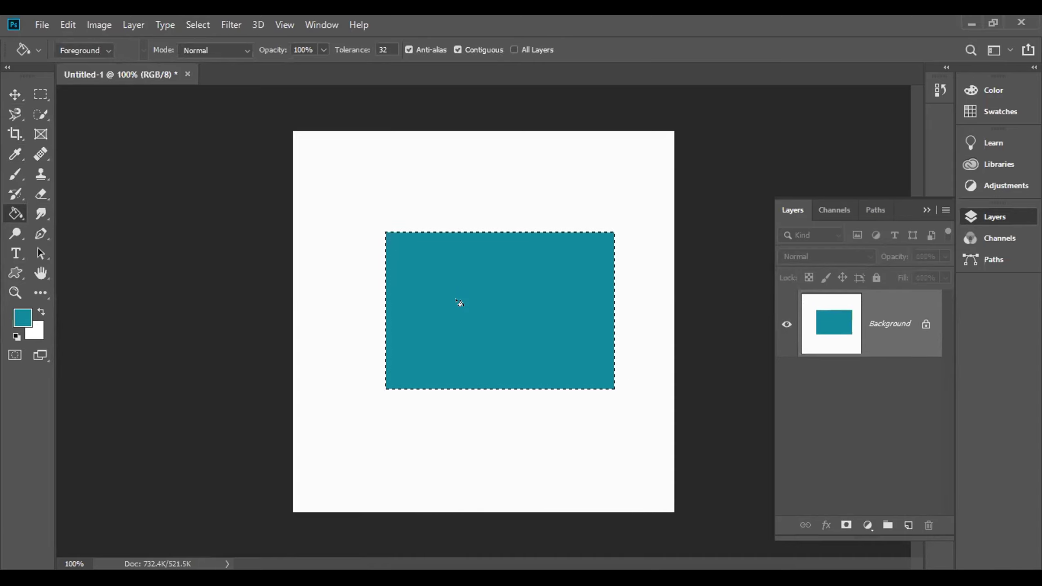
{"action": "key", "text": "v"}
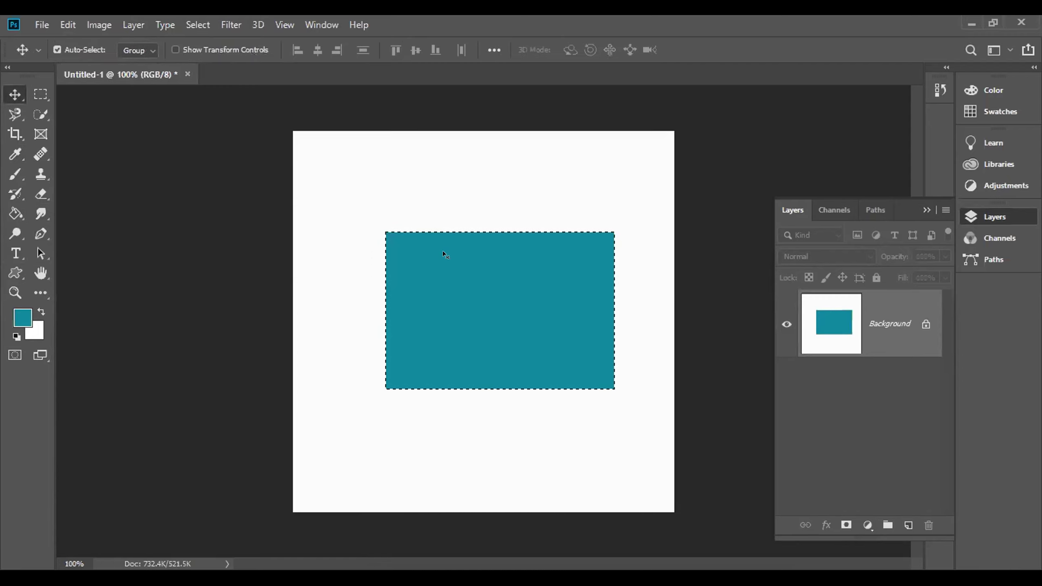
{"action": "key", "text": "ctrl+d"}
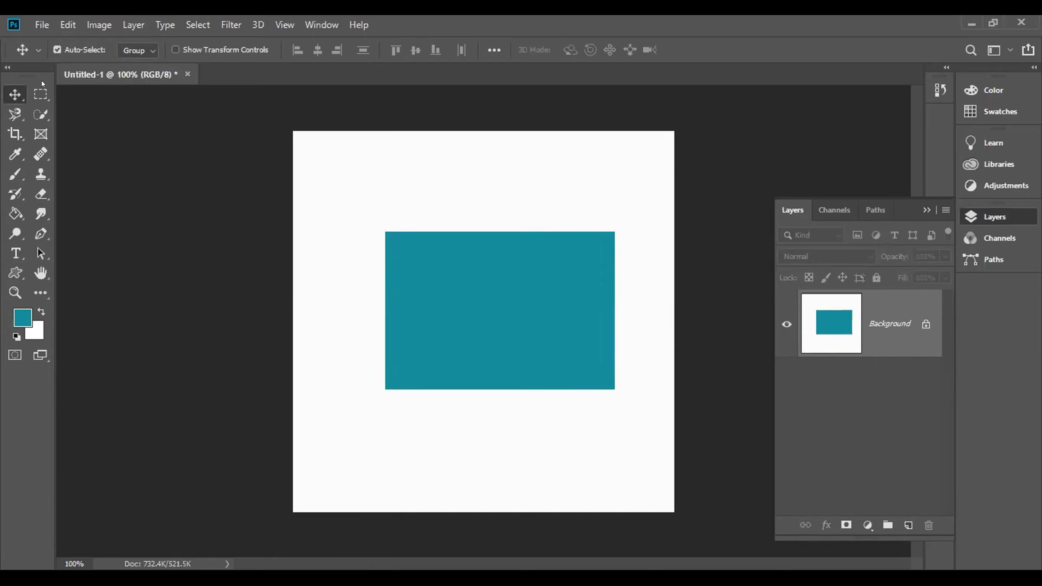
Draw an elliptical marquee in the middle of the teal rectangle with the Elliptical Marquee Tool
{"action": "left_click", "coordinate": [41, 94]}
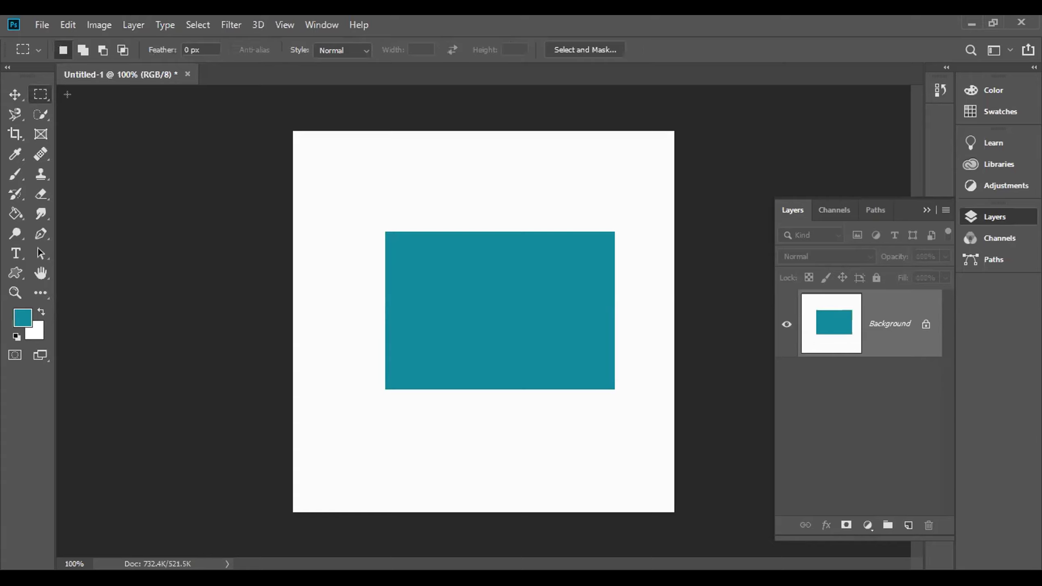
{"action": "right_click", "coordinate": [38, 93]}
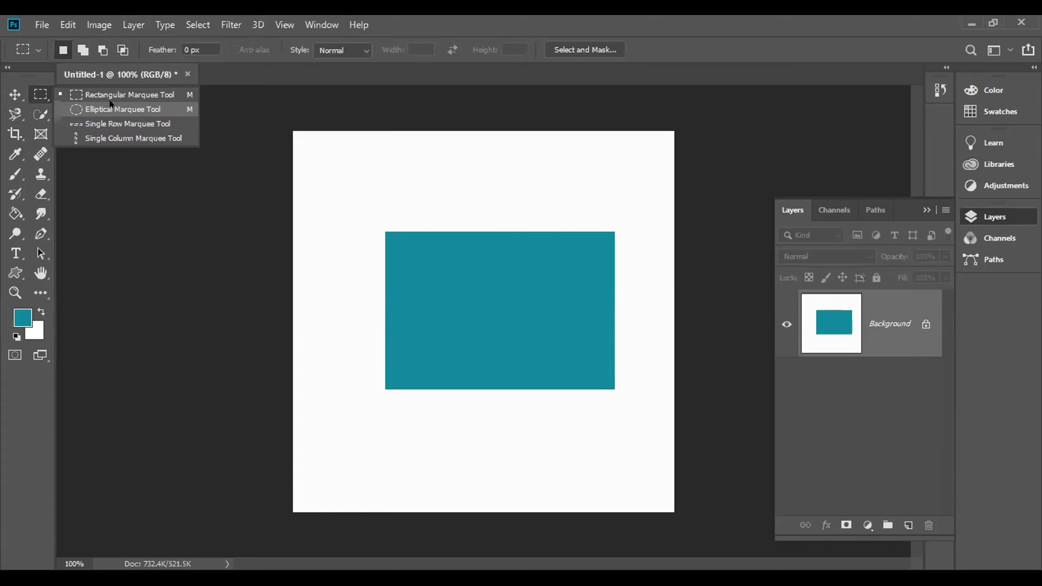
{"action": "left_click", "coordinate": [111, 108]}
{"action": "left_click_drag", "start_coordinate": [462, 272], "coordinate": [553, 350]}
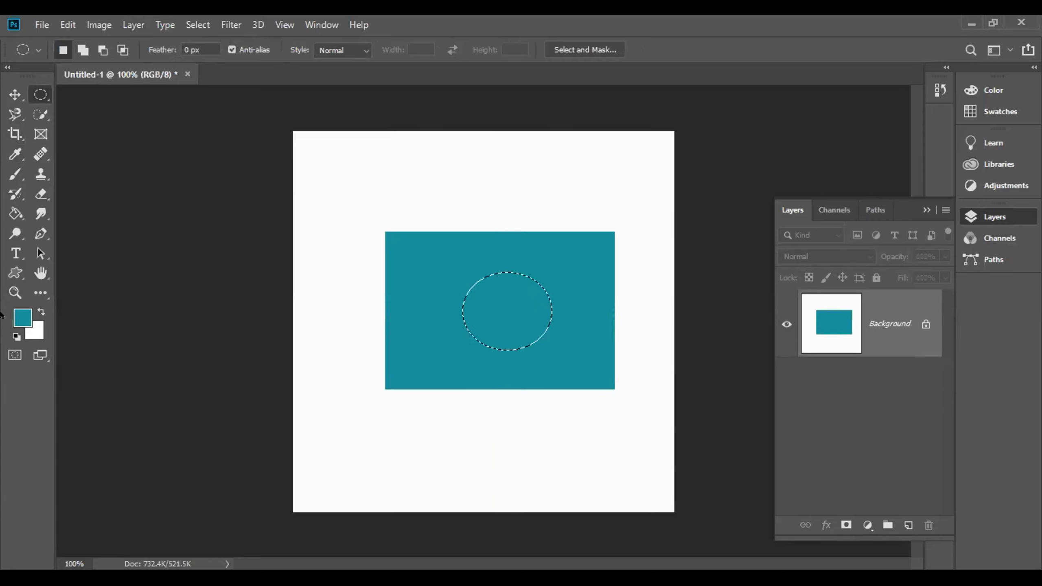
Set the foreground color to dark green 116e11, fill the elliptical selection with it and deselect
{"action": "left_click", "coordinate": [22, 317]}
{"action": "left_click", "coordinate": [472, 349]}
{"action": "left_click", "coordinate": [503, 422]}
{"action": "left_click", "coordinate": [589, 435]}
{"action": "left_click", "coordinate": [545, 416]}
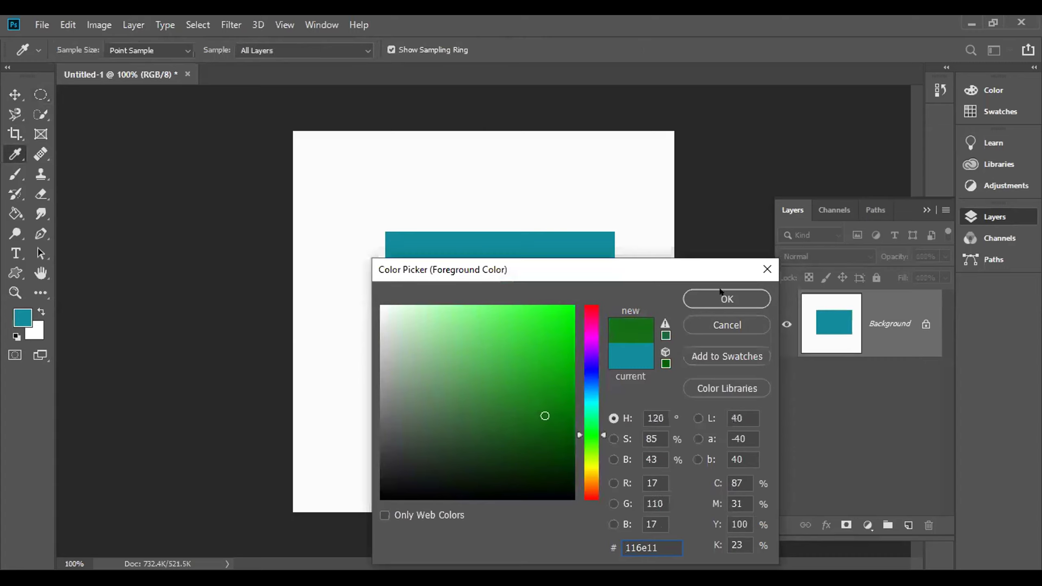
{"action": "left_click", "coordinate": [726, 299]}
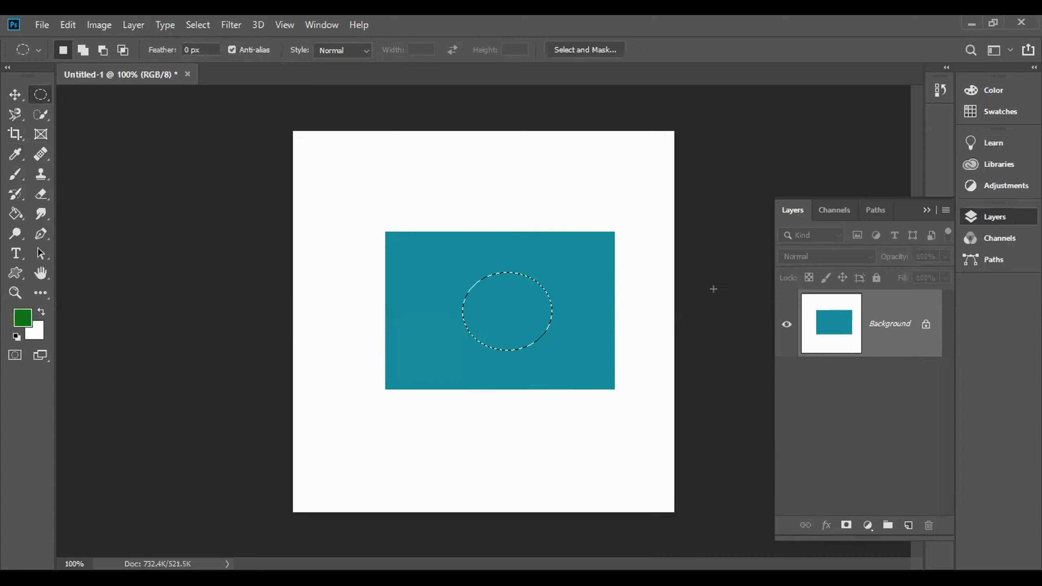
{"action": "key", "text": "alt+BackSpace"}
{"action": "key", "text": "ctrl+d"}
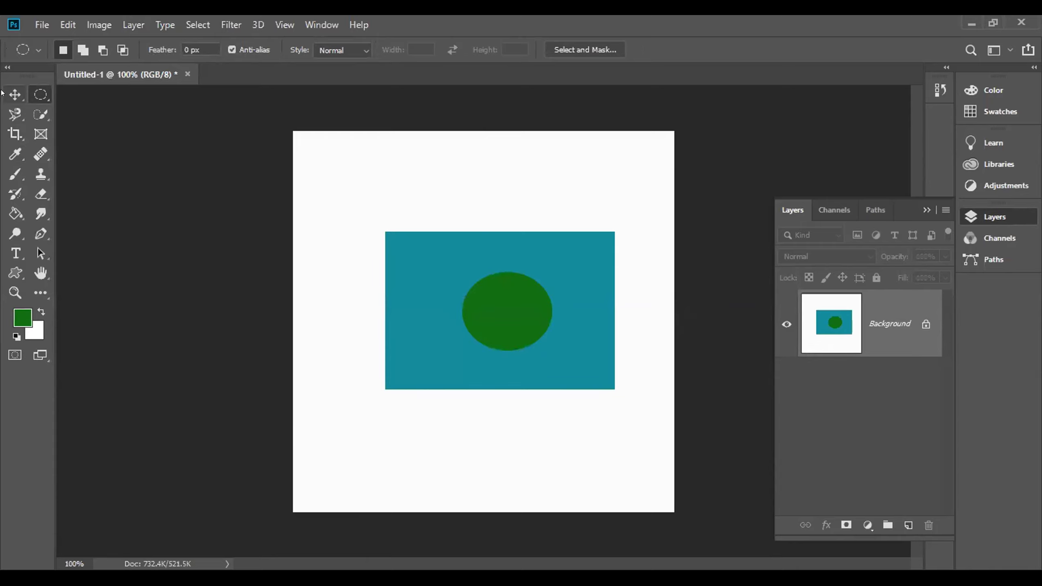
Try to move the artwork on the locked Background layer without converting it to a normal layer
{"action": "left_click", "coordinate": [15, 95]}
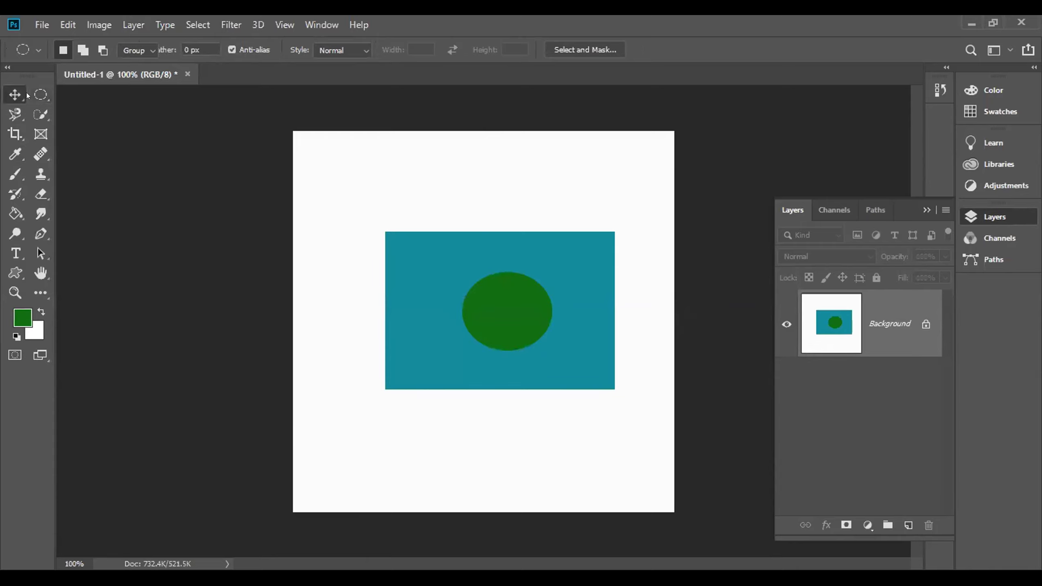
{"action": "left_click", "coordinate": [405, 311]}
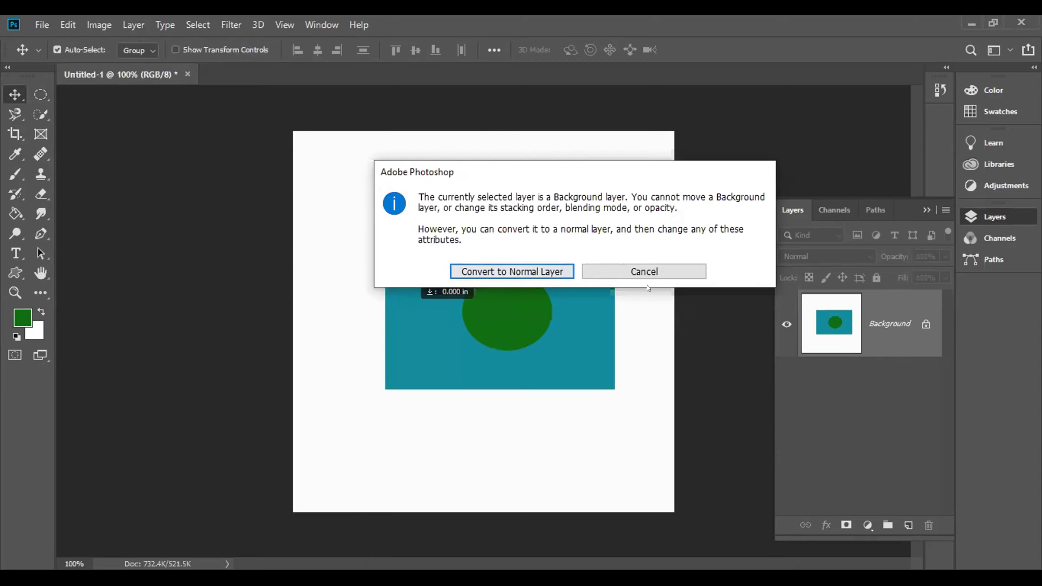
{"action": "left_click", "coordinate": [627, 274]}
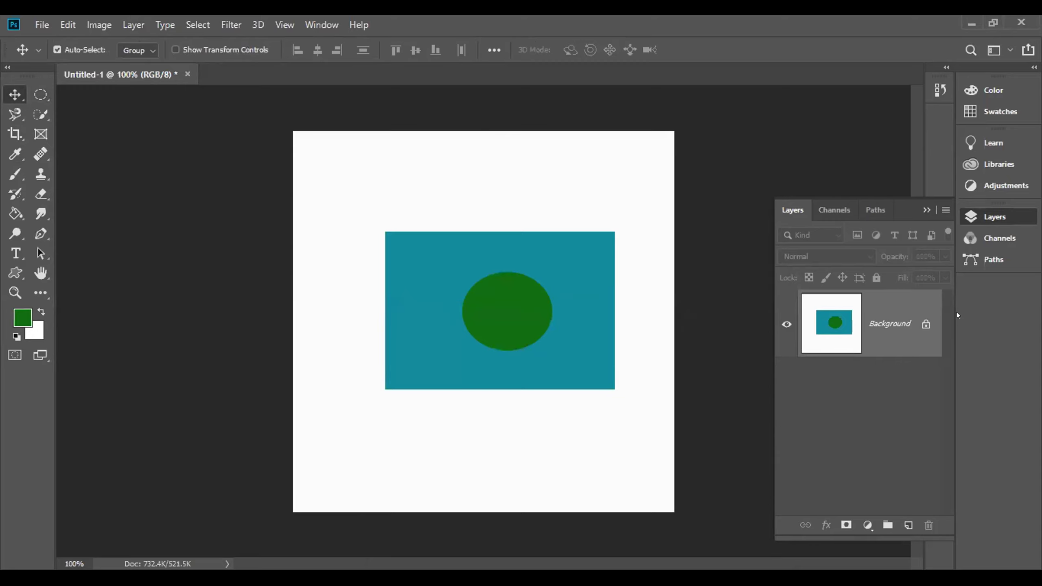
Unlock the Background layer, toggling its full lock on and off, and try to move its artwork slightly
{"action": "left_click", "coordinate": [924, 324]}
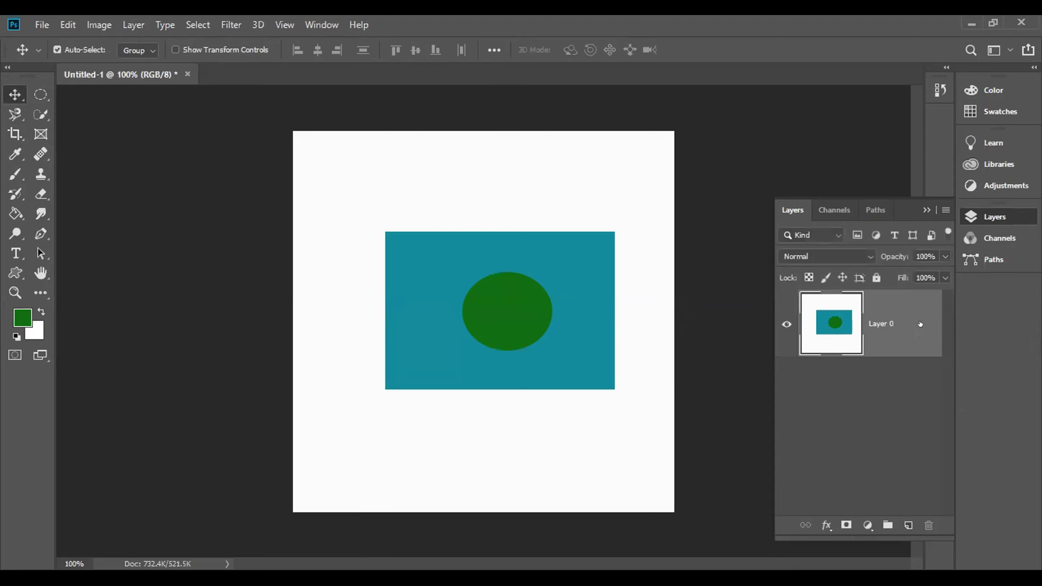
{"action": "left_click", "coordinate": [877, 278]}
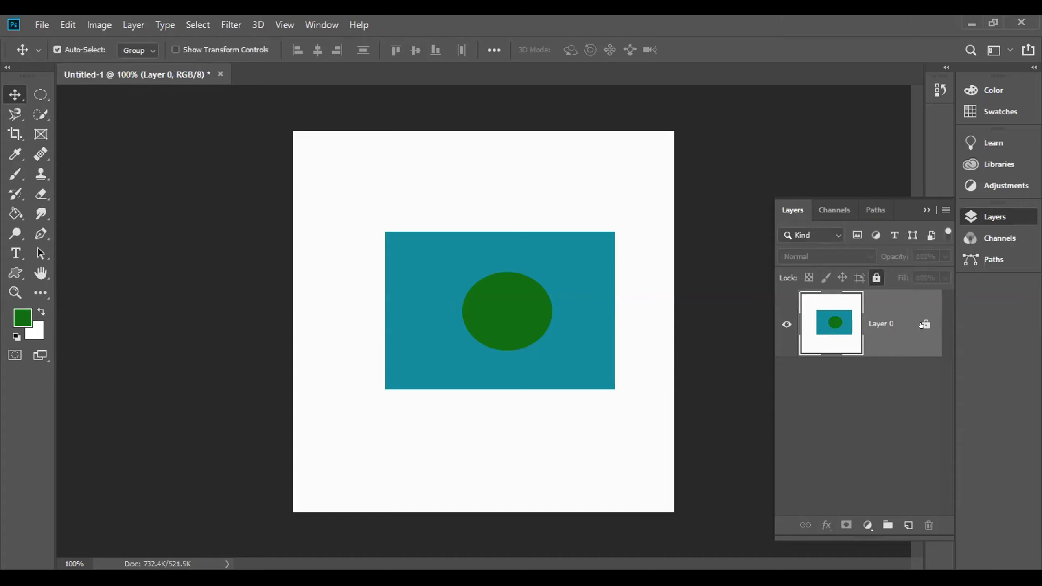
{"action": "left_click", "coordinate": [924, 325]}
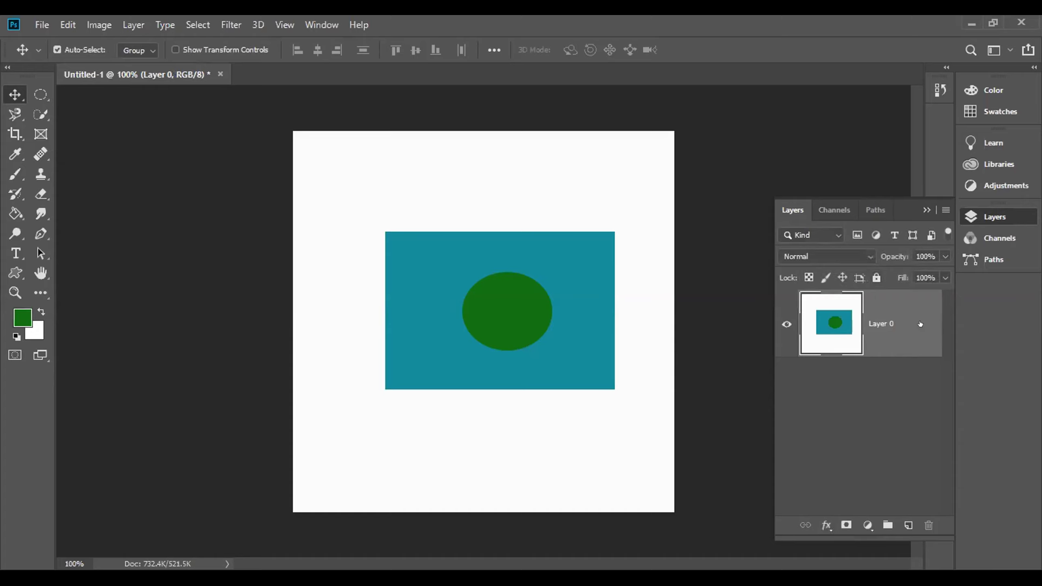
{"action": "mouse_move", "coordinate": [500, 299]}
{"action": "left_mouse_down"}
{"action": "mouse_move", "coordinate": [451, 289]}
{"action": "mouse_move", "coordinate": [575, 319]}
{"action": "mouse_move", "coordinate": [456, 347]}
{"action": "mouse_move", "coordinate": [577, 277]}
{"action": "mouse_move", "coordinate": [505, 298]}
{"action": "mouse_move", "coordinate": [232, 303]}
{"action": "mouse_move", "coordinate": [539, 291]}
{"action": "mouse_move", "coordinate": [528, 278]}
{"action": "mouse_move", "coordinate": [502, 297]}
{"action": "left_mouse_up"}
{"action": "key", "text": "ctrl"}
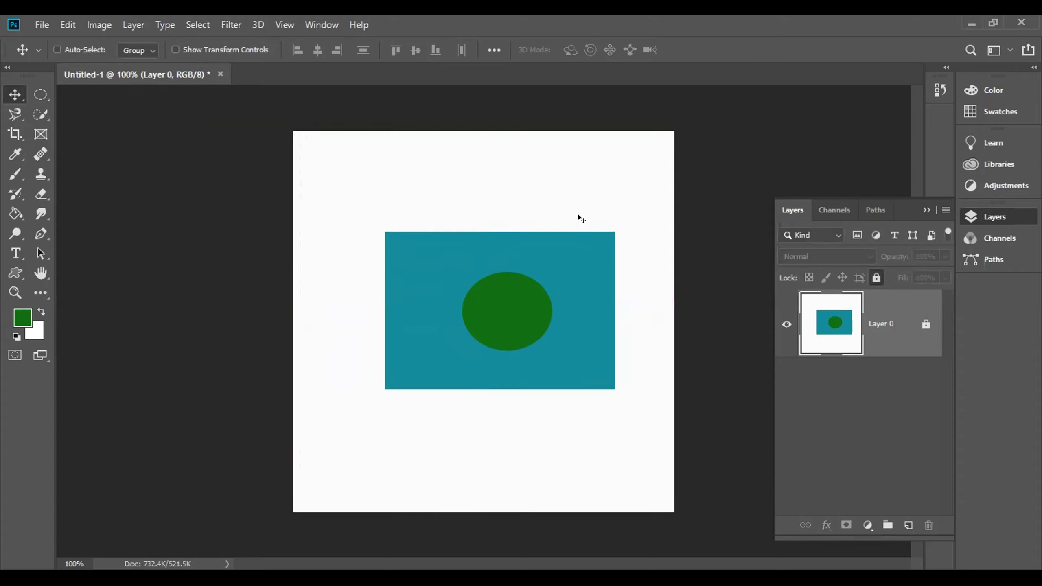
Undo the layer unlocking and the green and teal fills until the Background layer is blank
{"action": "key", "text": "ctrl+z"}
{"action": "key", "text": "ctrl+z"}
{"action": "key", "text": "ctrl+z"}
{"action": "key", "text": "ctrl+z"}
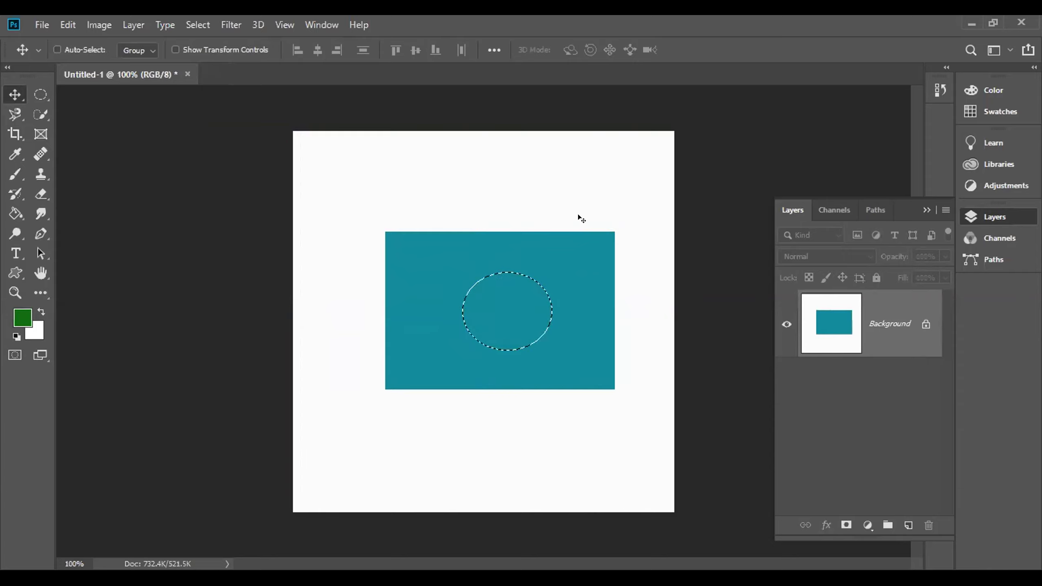
{"action": "key", "text": "ctrl+z"}
{"action": "key", "text": "ctrl+z"}
{"action": "key", "text": "ctrl+shift+z"}
{"action": "key", "text": "ctrl+z"}
{"action": "key", "text": "ctrl+z"}
{"action": "key", "text": "ctrl+z"}
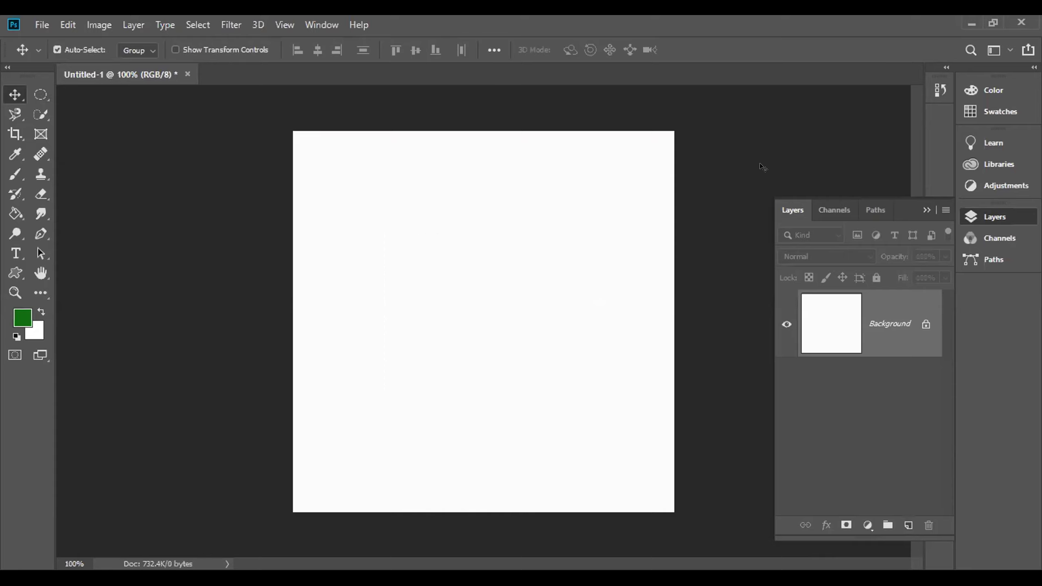
Add a new layer above the Background and draw a large elliptical marquee near the canvas center
{"action": "left_click", "coordinate": [907, 524]}
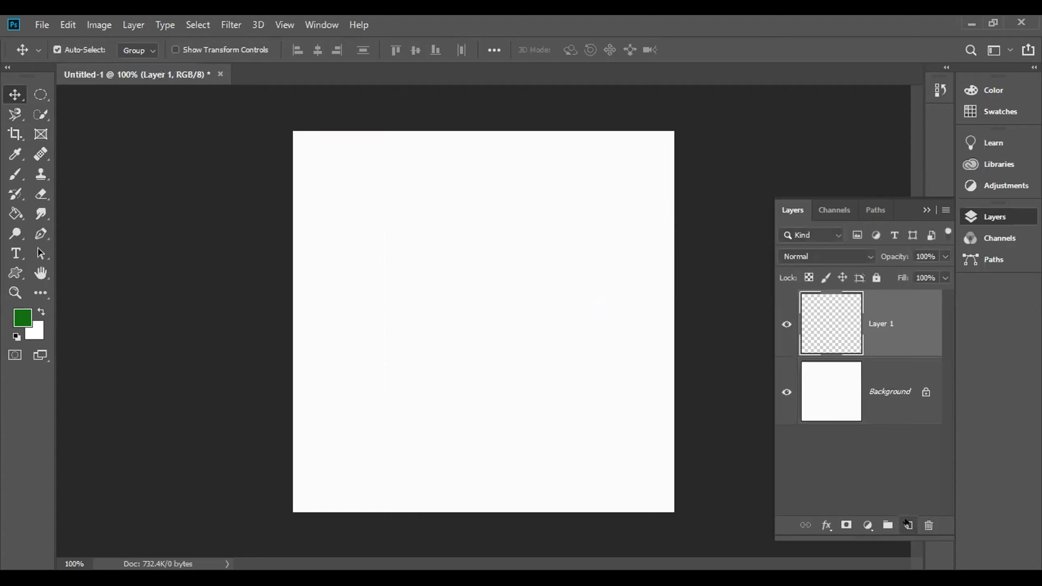
{"action": "left_click", "coordinate": [40, 95]}
{"action": "left_click_drag", "start_coordinate": [416, 252], "coordinate": [593, 405]}
Fill the elliptical selection with the dark green foreground color, deselect it and move the ellipse to the canvas center
{"action": "key", "text": "alt+BackSpace"}
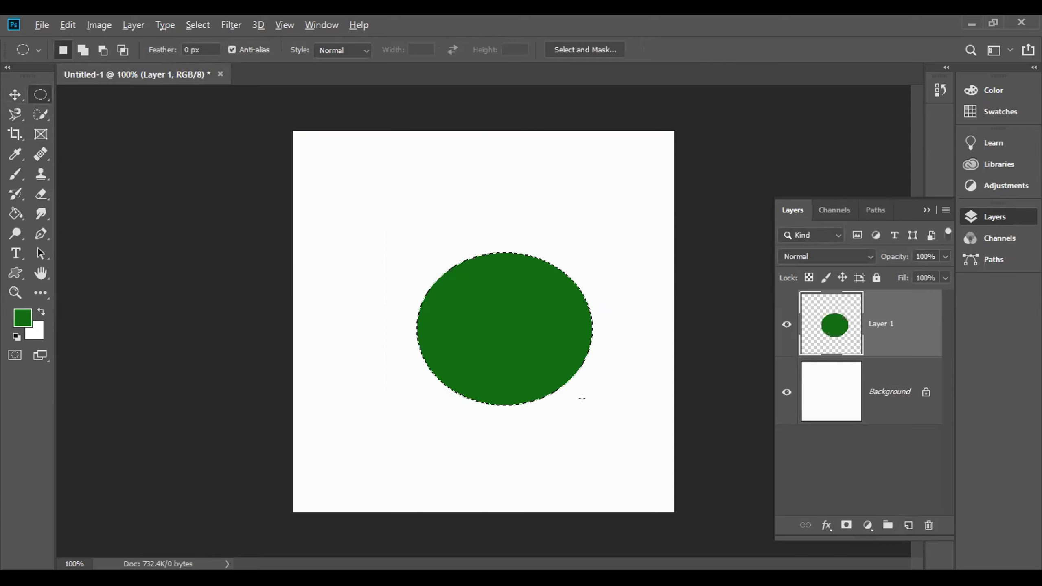
{"action": "key", "text": "ctrl+d"}
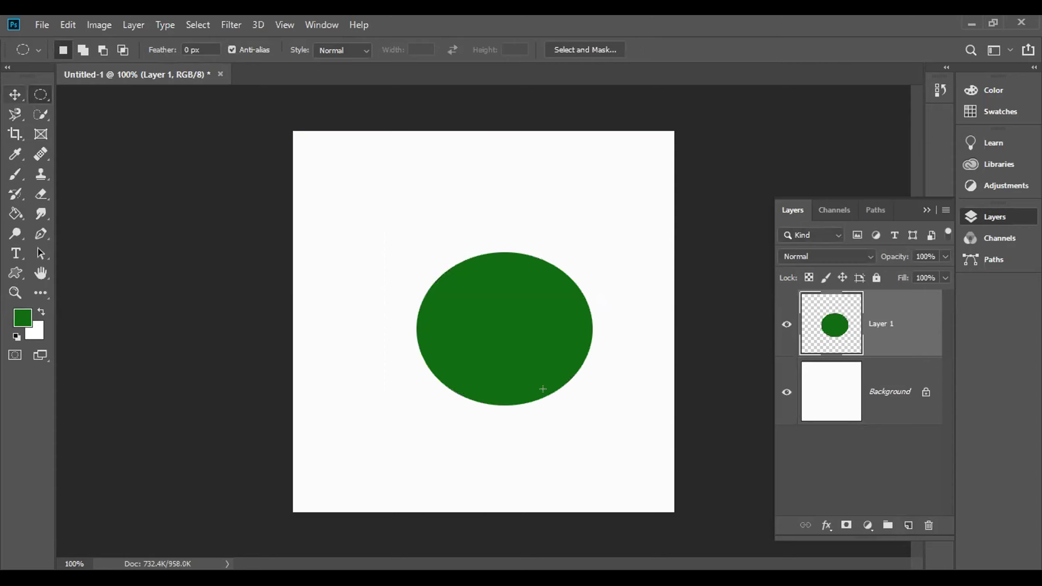
{"action": "left_click", "coordinate": [15, 95]}
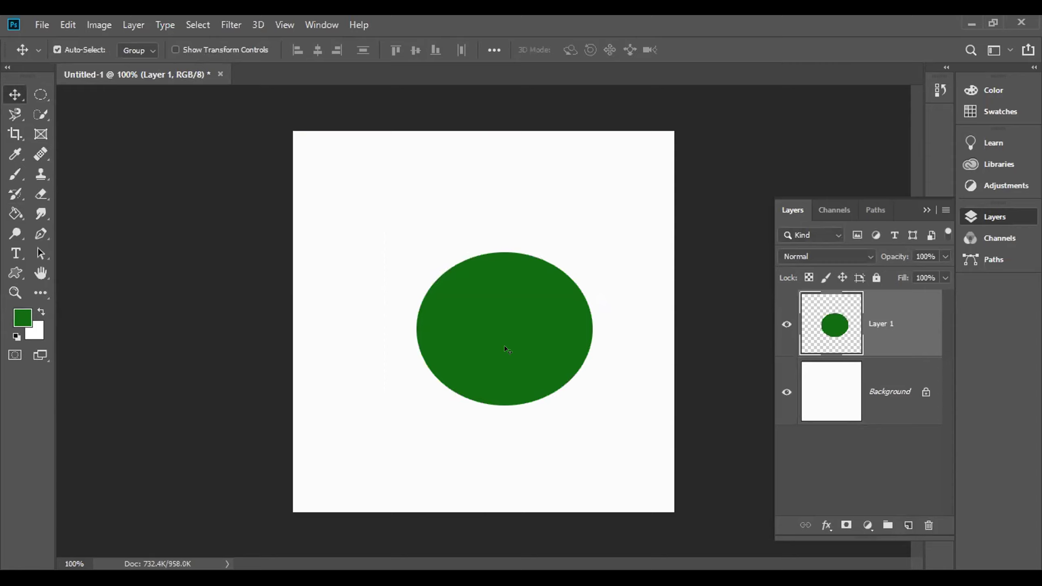
{"action": "left_click_drag", "start_coordinate": [527, 310], "coordinate": [503, 294]}
Draw a wide rectangular marquee across the upper half of the green ellipse
{"action": "left_click", "coordinate": [40, 94]}
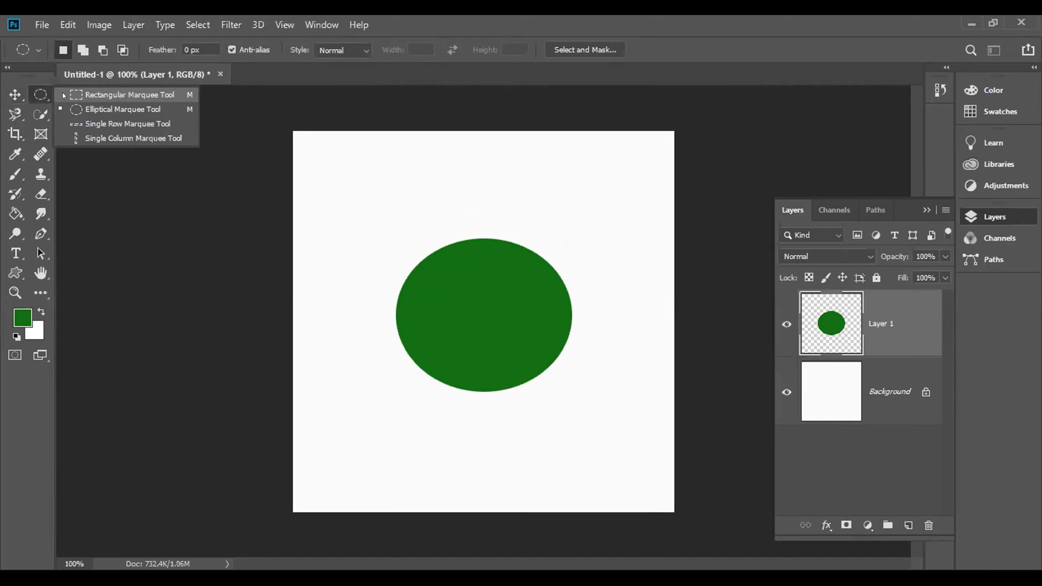
{"action": "left_click", "coordinate": [129, 94]}
{"action": "left_click_drag", "start_coordinate": [322, 197], "coordinate": [648, 320]}
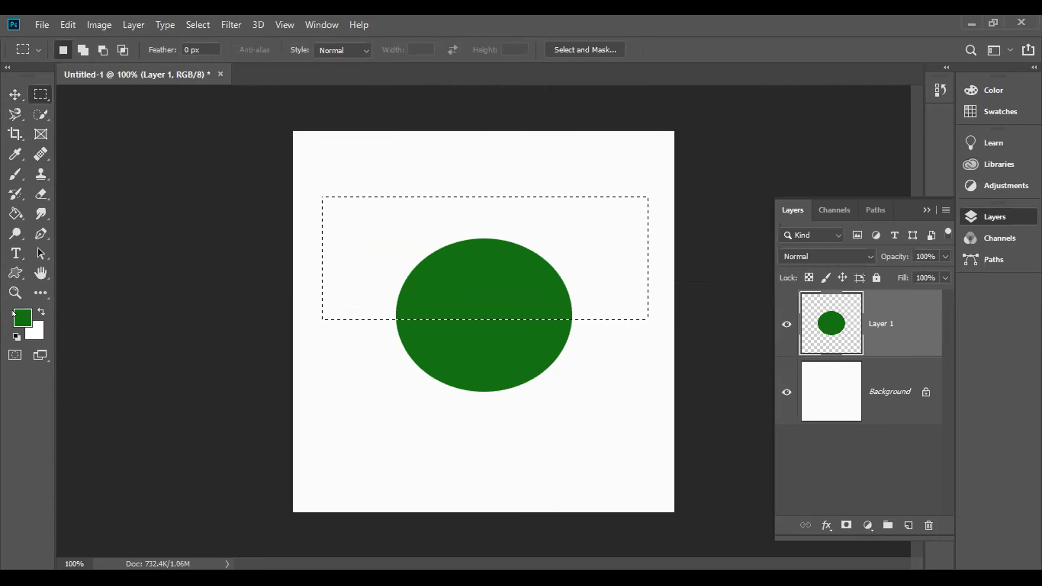
Set the foreground color to pink f71193, fill the rectangular selection on Layer 1 with it and deselect
{"action": "left_click", "coordinate": [14, 315]}
{"action": "type", "text": "f71193"}
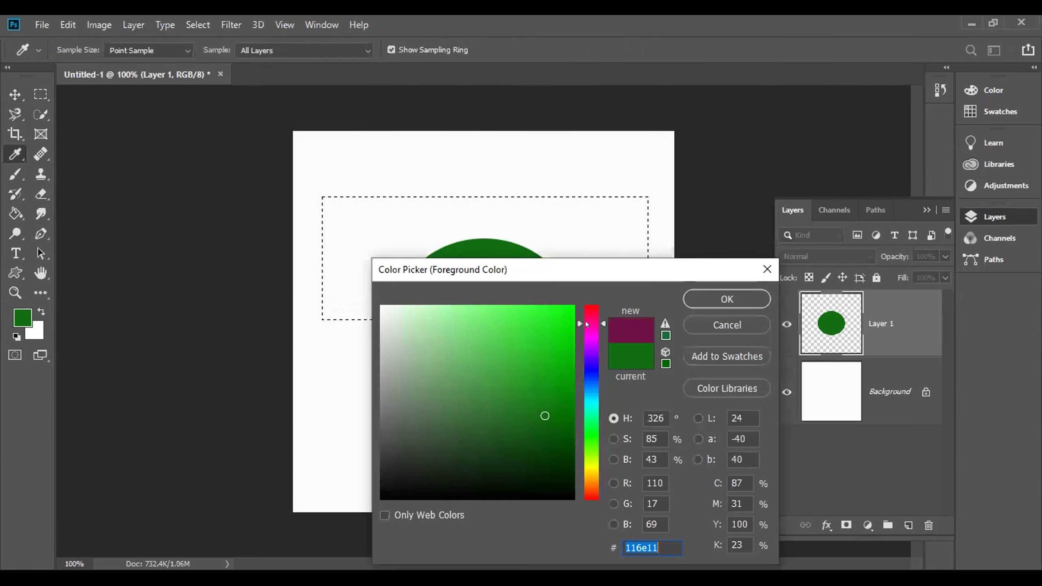
{"action": "left_click", "coordinate": [727, 299]}
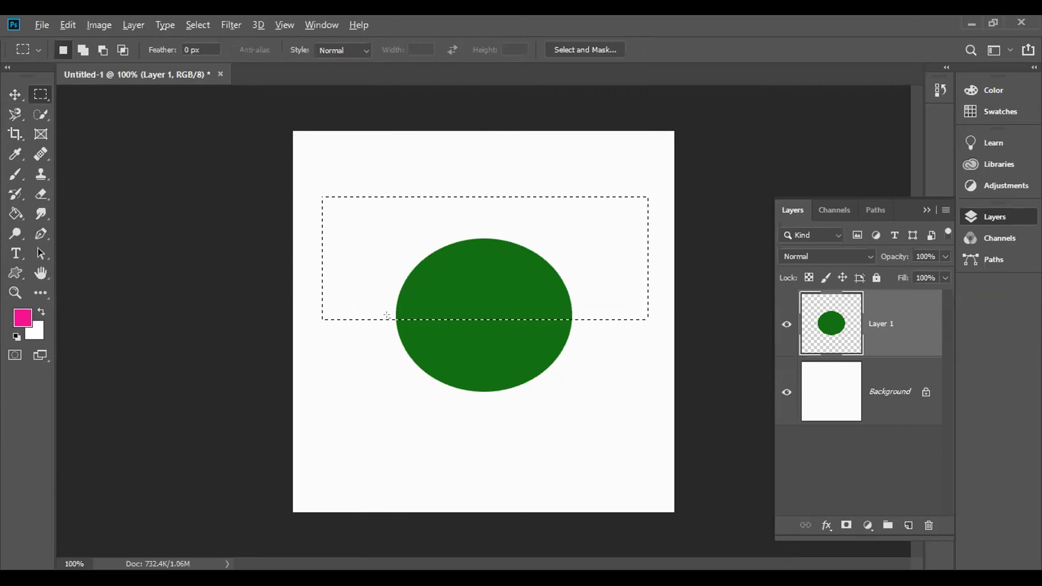
{"action": "key", "text": "alt+BackSpace"}
{"action": "key", "text": "ctrl+d"}
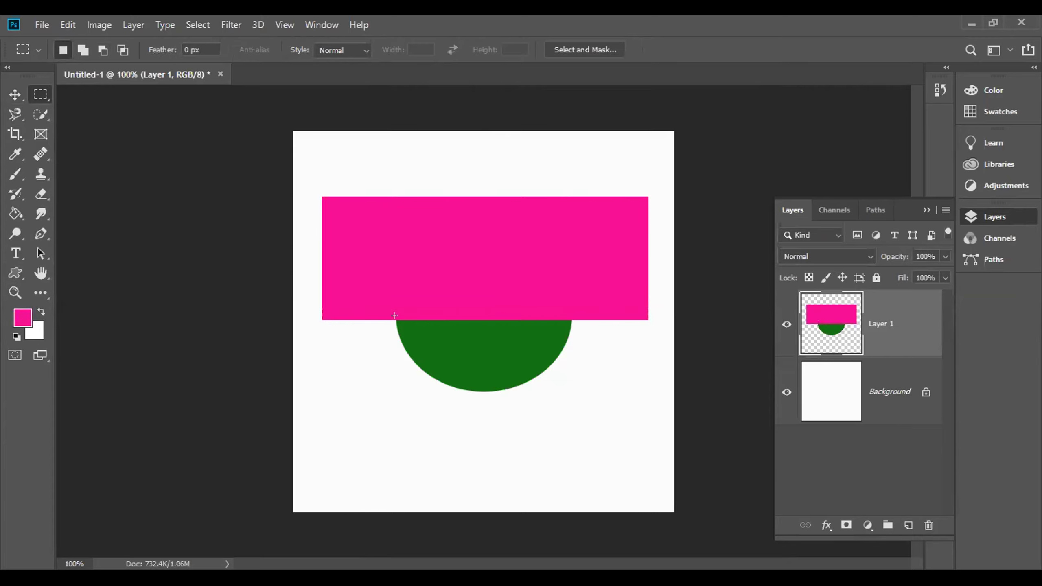
Move the pink rectangle and green ellipse together on Layer 1 with the Move Tool
{"action": "left_click", "coordinate": [15, 94]}
{"action": "left_click", "coordinate": [459, 462]}
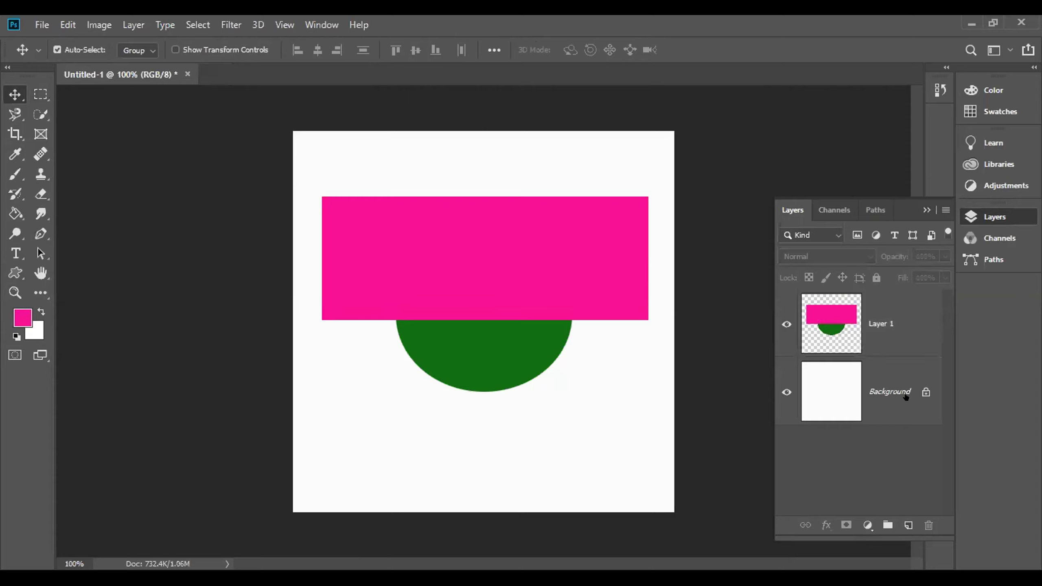
{"action": "left_click_drag", "start_coordinate": [528, 253], "coordinate": [492, 264]}
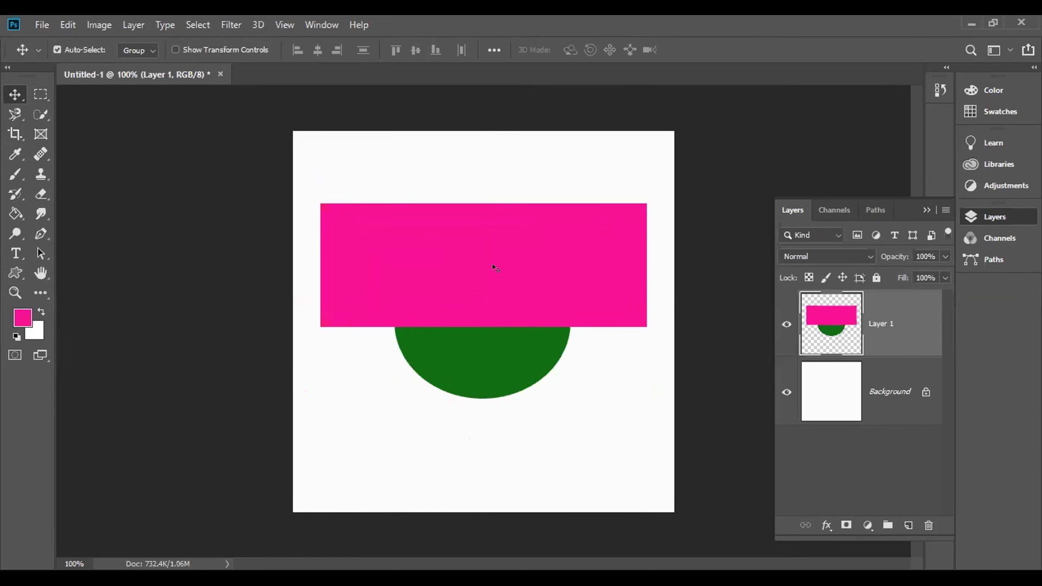
{"action": "mouse_move", "coordinate": [503, 271]}
{"action": "left_mouse_down"}
{"action": "mouse_move", "coordinate": [505, 340]}
{"action": "mouse_move", "coordinate": [504, 260]}
{"action": "left_mouse_up"}
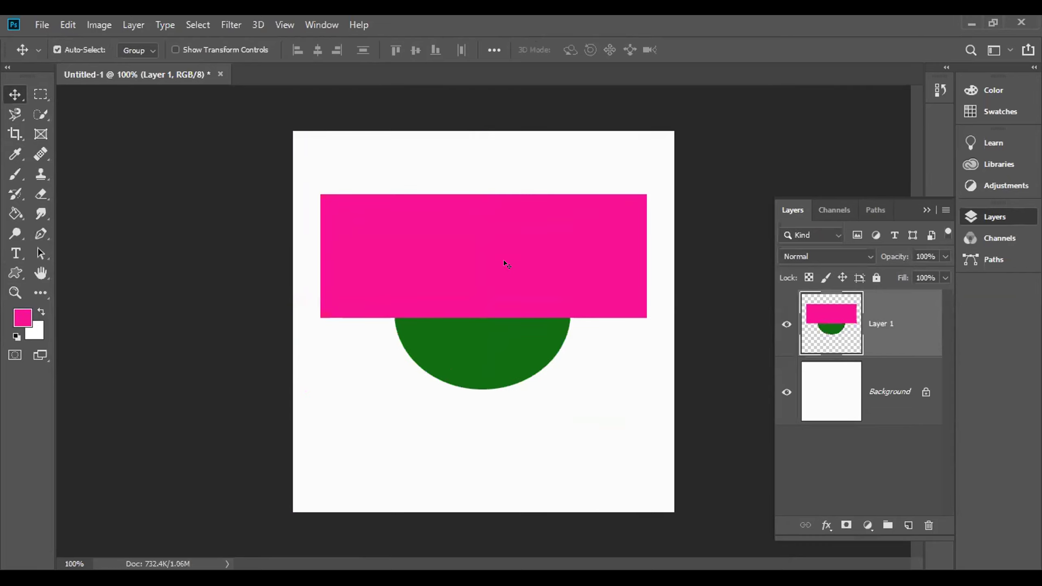
Undo the moves and remove the pink rectangle from Layer 1, leaving only the green ellipse without a selection
{"action": "key", "text": "ctrl+shift+d"}
{"action": "key", "text": "Delete"}
{"action": "key", "text": "ctrl+d"}
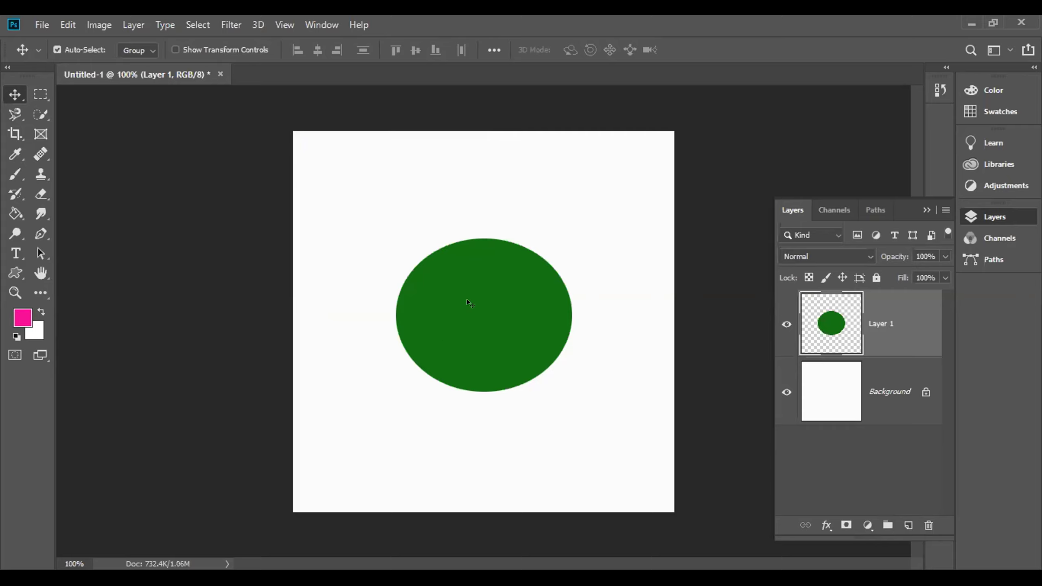
Enlarge the green ellipse proportionally to 110.62% with Free Transform and apply the change
{"action": "key", "text": "ctrl"}
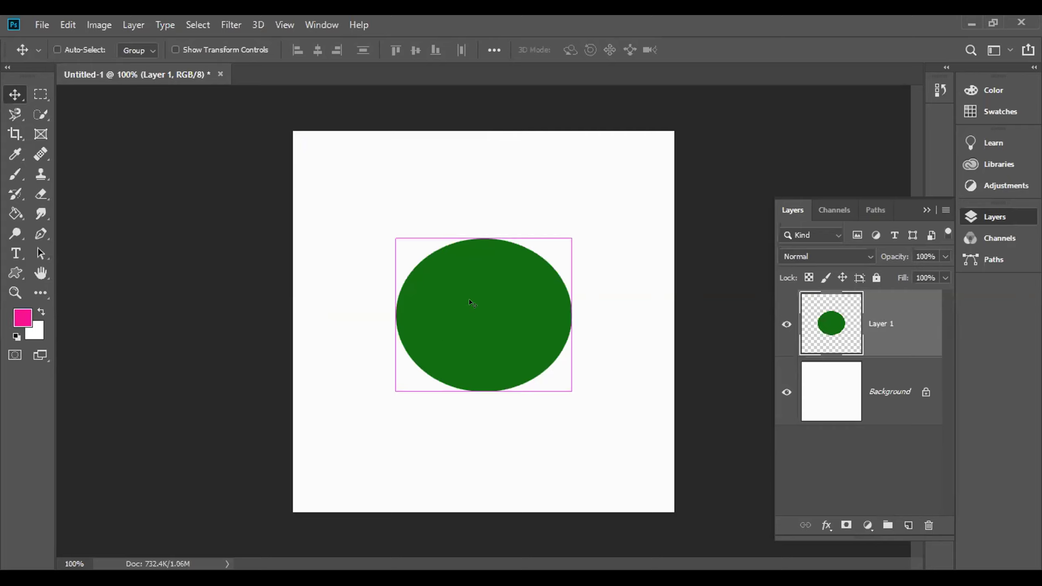
{"action": "key", "text": "ctrl+t"}
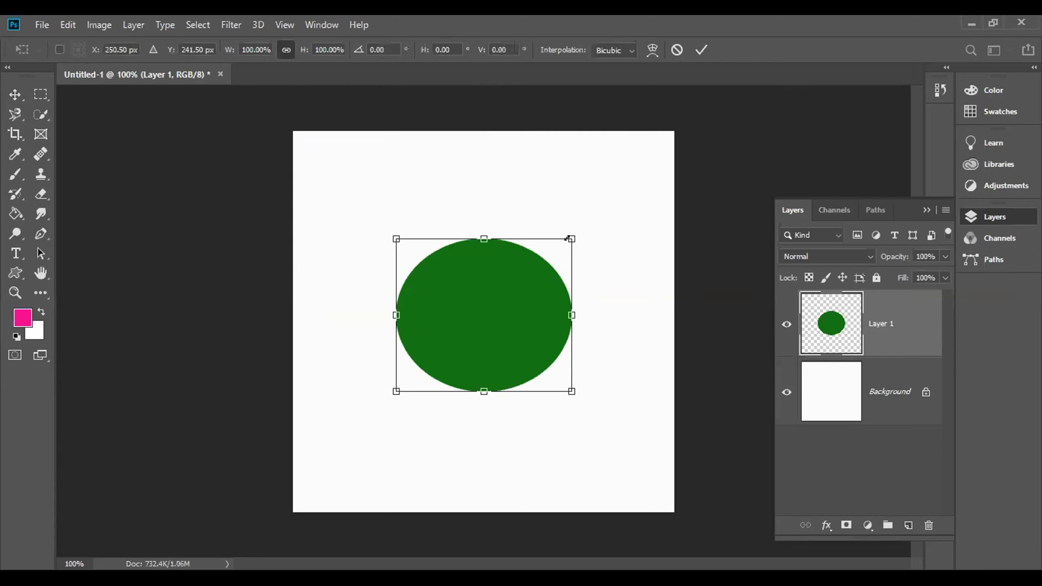
{"action": "left_click_drag", "start_coordinate": [566, 231], "coordinate": [590, 222]}
{"action": "left_click", "coordinate": [701, 49]}
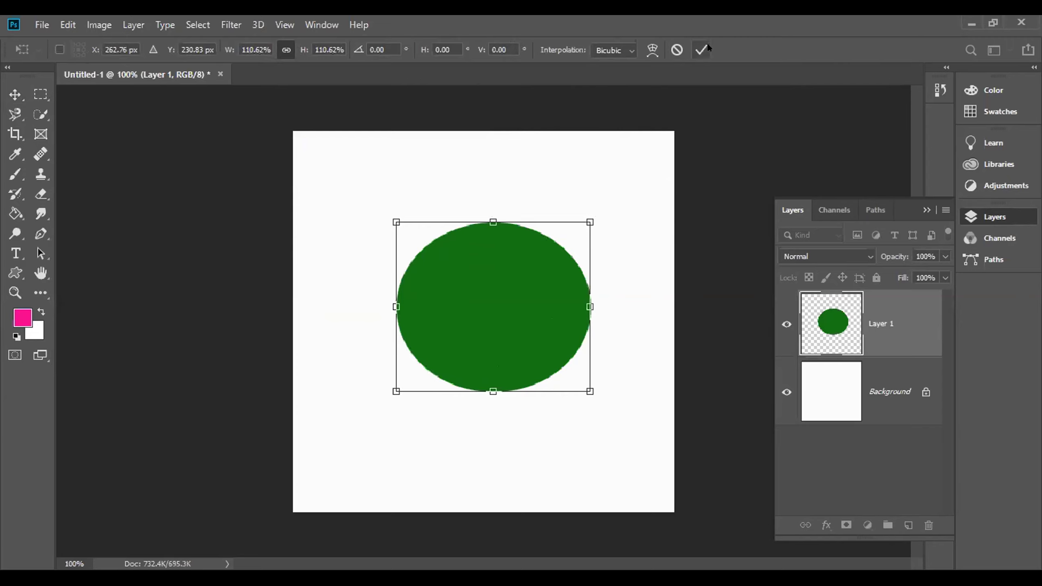
Add a new empty layer above Layer 1 and box-select the area around the green ellipse
{"action": "left_click", "coordinate": [908, 524]}
{"action": "left_click_drag", "start_coordinate": [300, 223], "coordinate": [647, 410]}
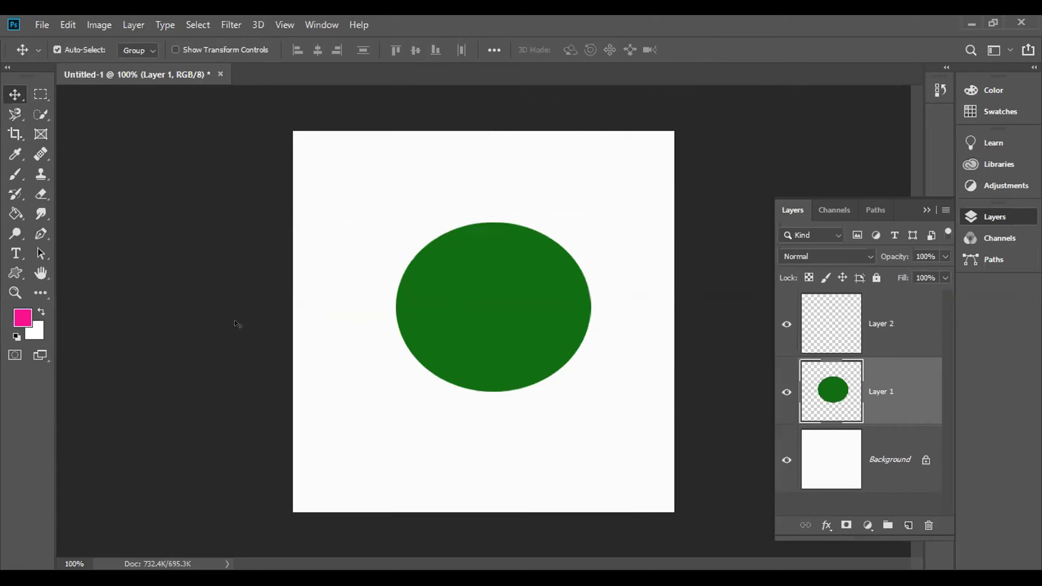
Draw a rectangular marquee from the canvas's left edge across to just past the green ellipse, enclosing nearly the whole ellipse
{"action": "key", "text": "m"}
{"action": "left_click_drag", "start_coordinate": [295, 224], "coordinate": [630, 423]}
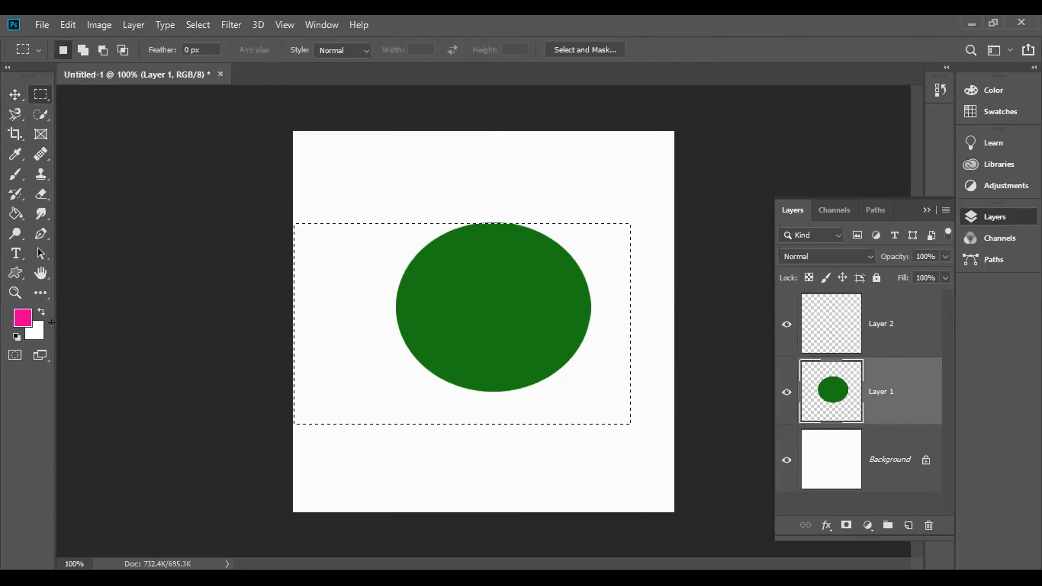
Fill the marquee selection with pink on Layer 1, deselect it, and move the layer's combined shapes up and left
{"action": "key", "text": "alt+BackSpace"}
{"action": "key", "text": "ctrl+d"}
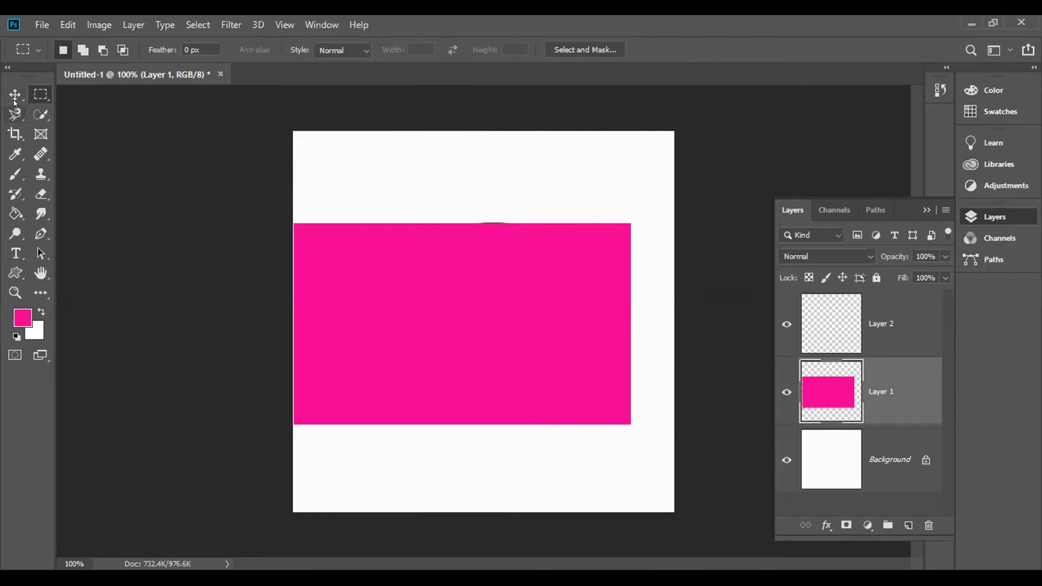
{"action": "left_click", "coordinate": [15, 94]}
{"action": "left_click_drag", "start_coordinate": [461, 372], "coordinate": [444, 339]}
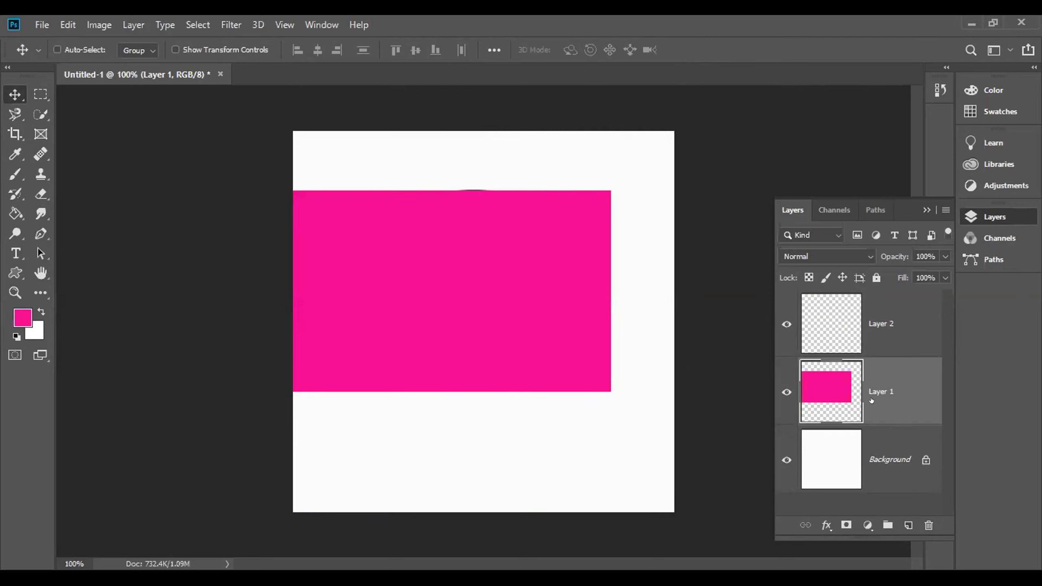
Undo the move, the deselection and the pink fill on Layer 1
{"action": "key", "text": "ctrl+z"}
{"action": "key", "text": "ctrl+z"}
{"action": "key", "text": "ctrl+z"}
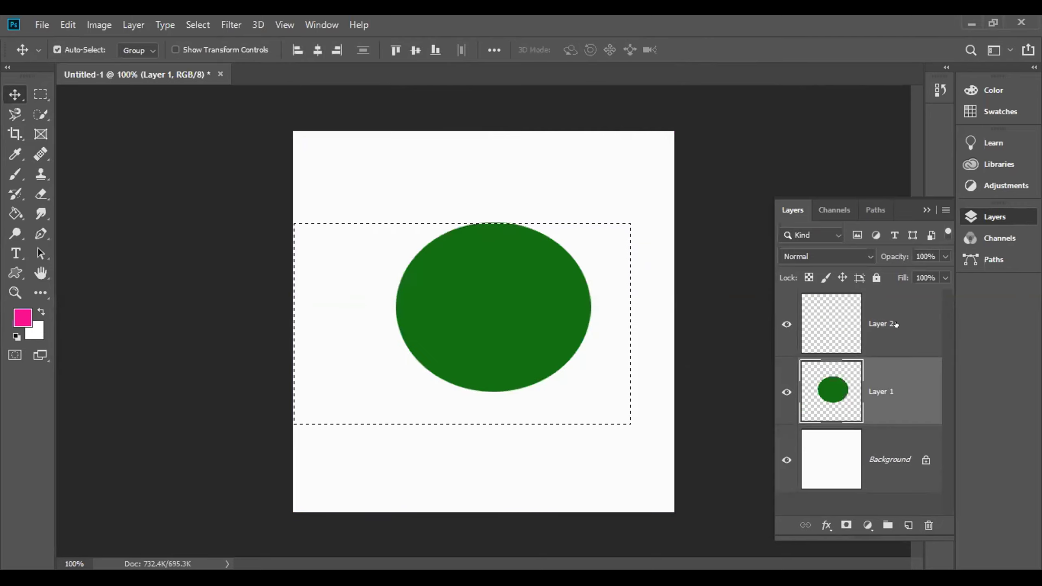
Fill the marquee selection with the pink foreground color on Layer 2 and deselect it
{"action": "left_click", "coordinate": [884, 312]}
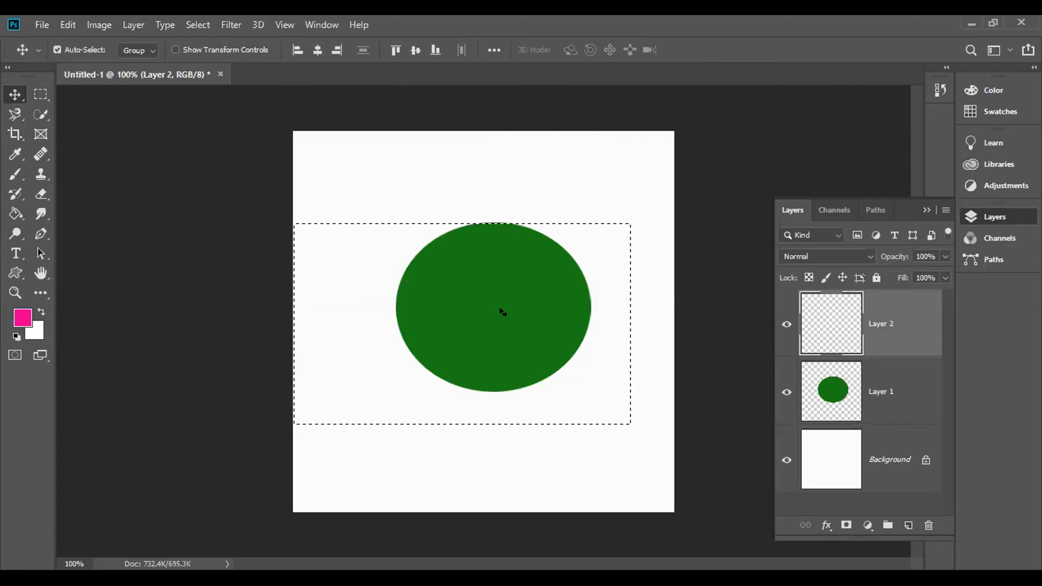
{"action": "key", "text": "alt+BackSpace"}
{"action": "key", "text": "ctrl+d"}
Move the pink rectangle and green ellipse independently, placing the ellipse at the canvas's upper left and the rectangle centered below, overlapping it
{"action": "left_click_drag", "start_coordinate": [480, 327], "coordinate": [577, 442]}
{"action": "left_click_drag", "start_coordinate": [527, 253], "coordinate": [539, 195]}
{"action": "left_click_drag", "start_coordinate": [612, 432], "coordinate": [565, 411]}
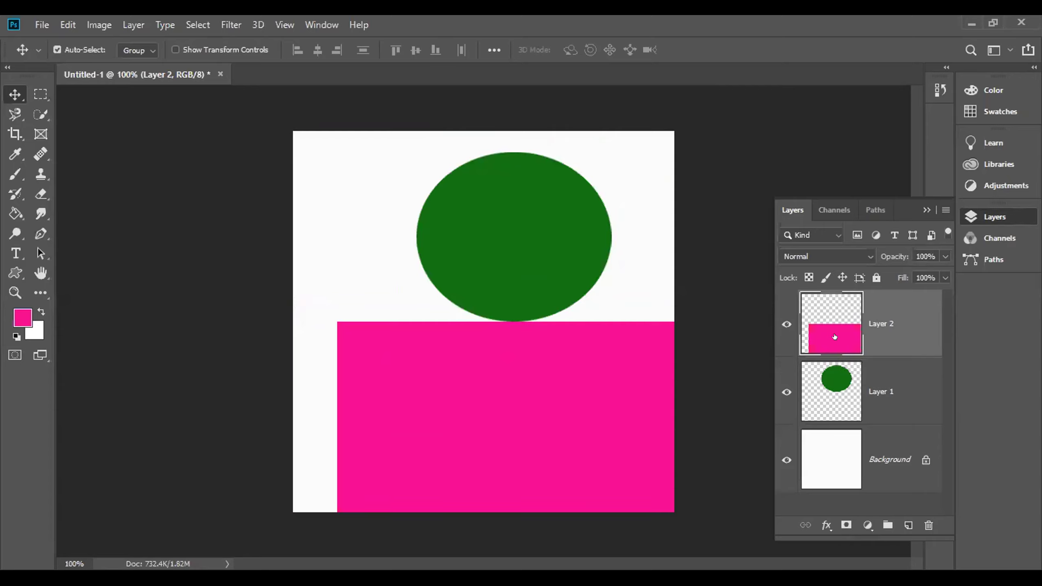
{"action": "left_click_drag", "start_coordinate": [529, 202], "coordinate": [432, 194]}
{"action": "left_click_drag", "start_coordinate": [480, 359], "coordinate": [456, 310]}
Scale the pink rectangle on Layer 2 proportionally to 69.88% with Free Transform, keeping its lower-left corner in place
{"action": "key", "text": "ctrl"}
{"action": "key", "text": "ctrl+t"}
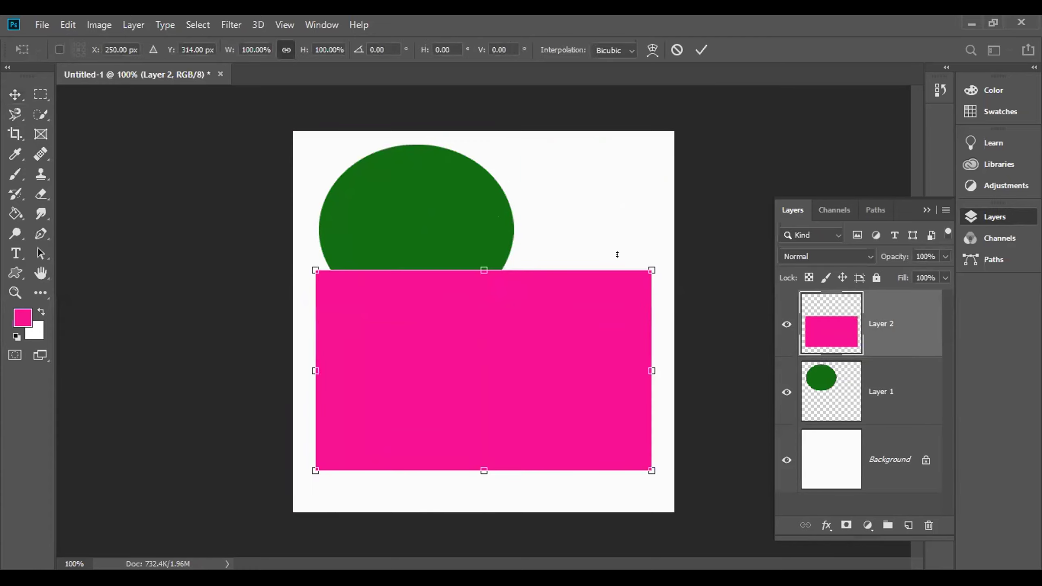
{"action": "left_click_drag", "start_coordinate": [653, 263], "coordinate": [551, 323]}
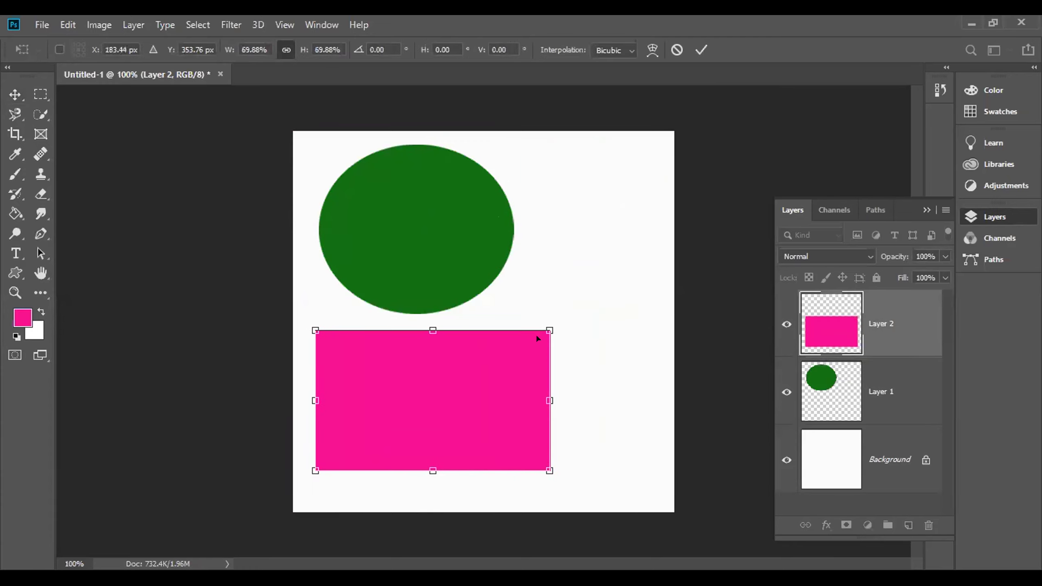
Warp the pink rectangle by pulling its mesh down and left into a bulge at the lower-left corner, and apply the transform
{"action": "right_click", "coordinate": [529, 350]}
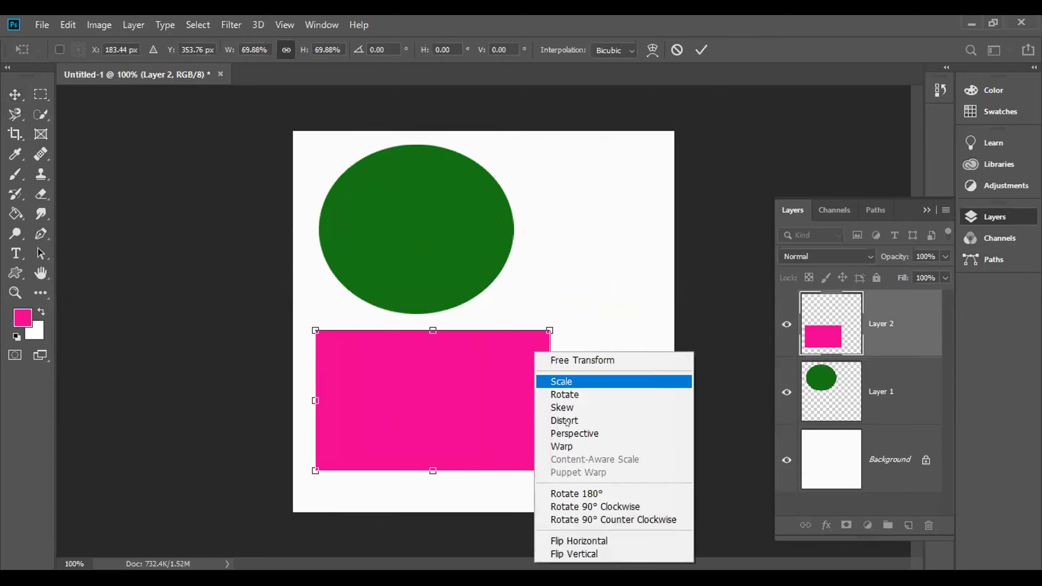
{"action": "left_click", "coordinate": [566, 447]}
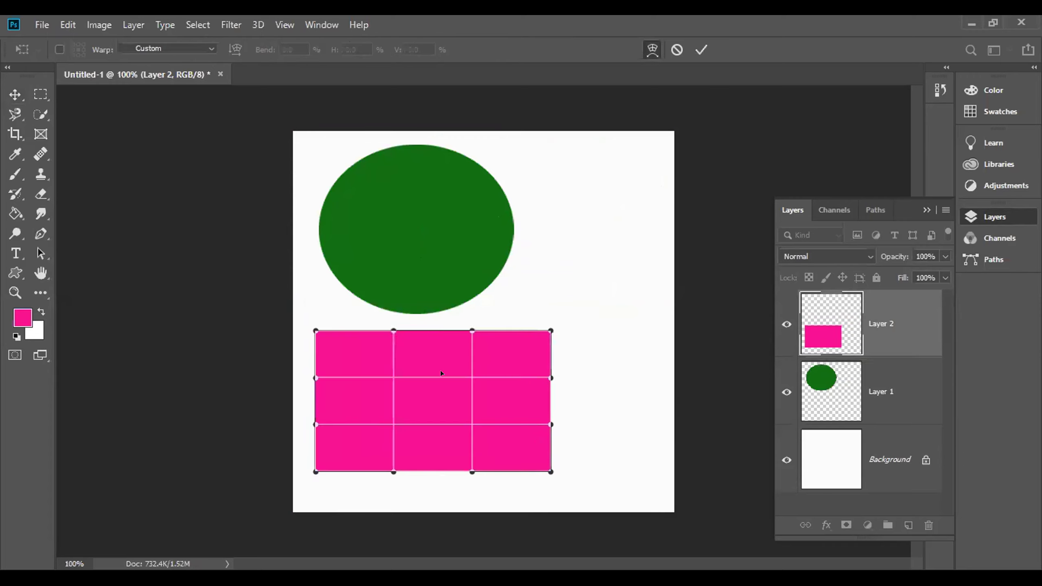
{"action": "left_click_drag", "start_coordinate": [469, 336], "coordinate": [353, 505]}
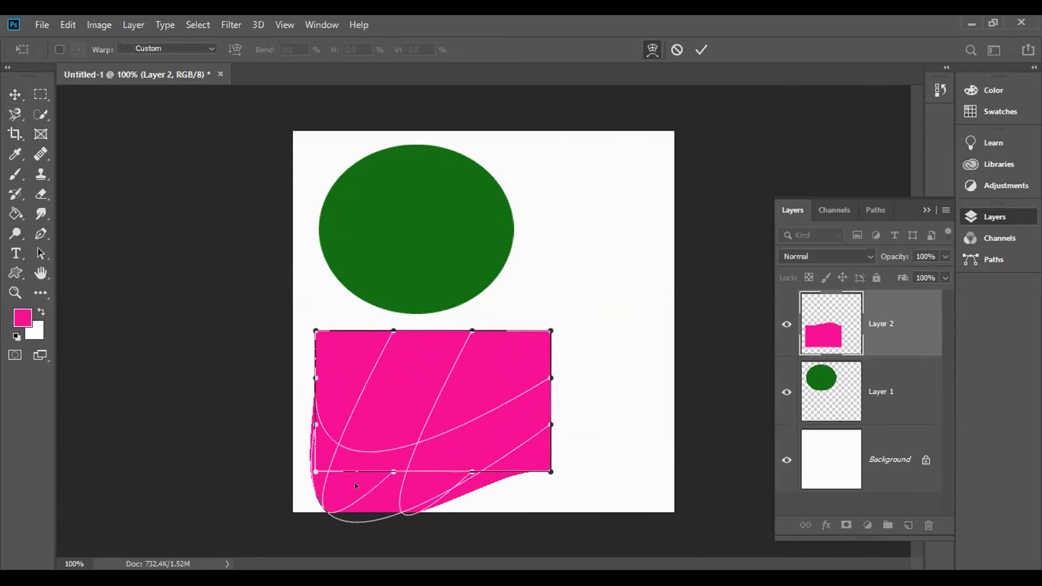
{"action": "left_click", "coordinate": [701, 49]}
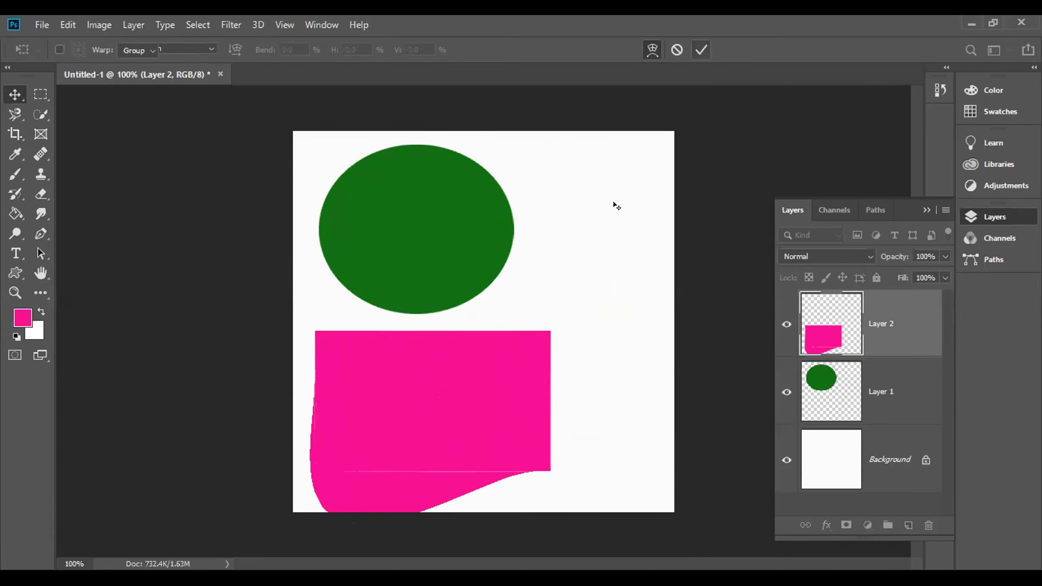
Move the warped pink shape around the canvas and leave it covering the green ellipse at the upper left
{"action": "left_click_drag", "start_coordinate": [416, 444], "coordinate": [518, 398]}
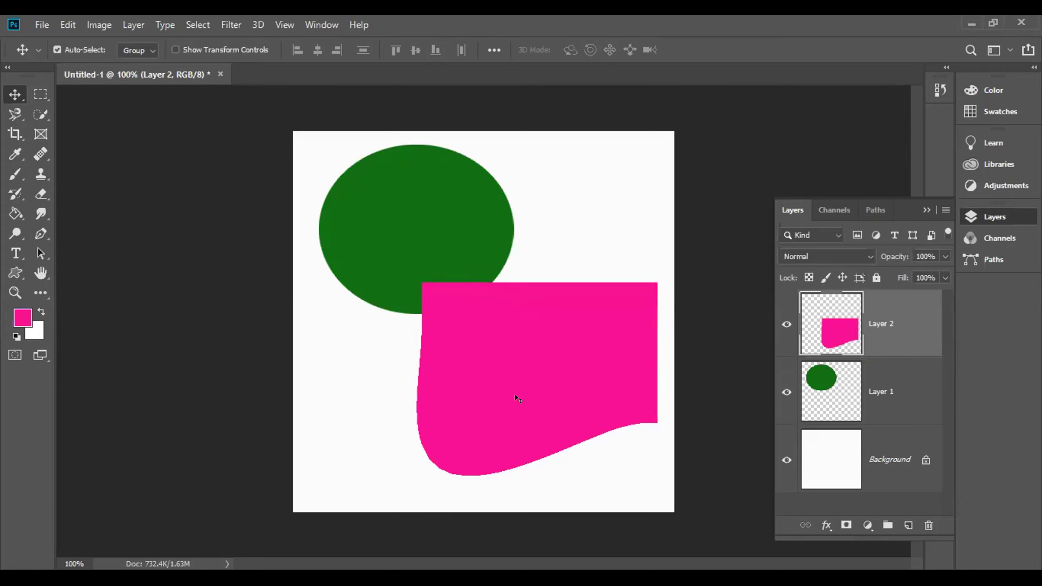
{"action": "left_click_drag", "start_coordinate": [526, 398], "coordinate": [419, 263]}
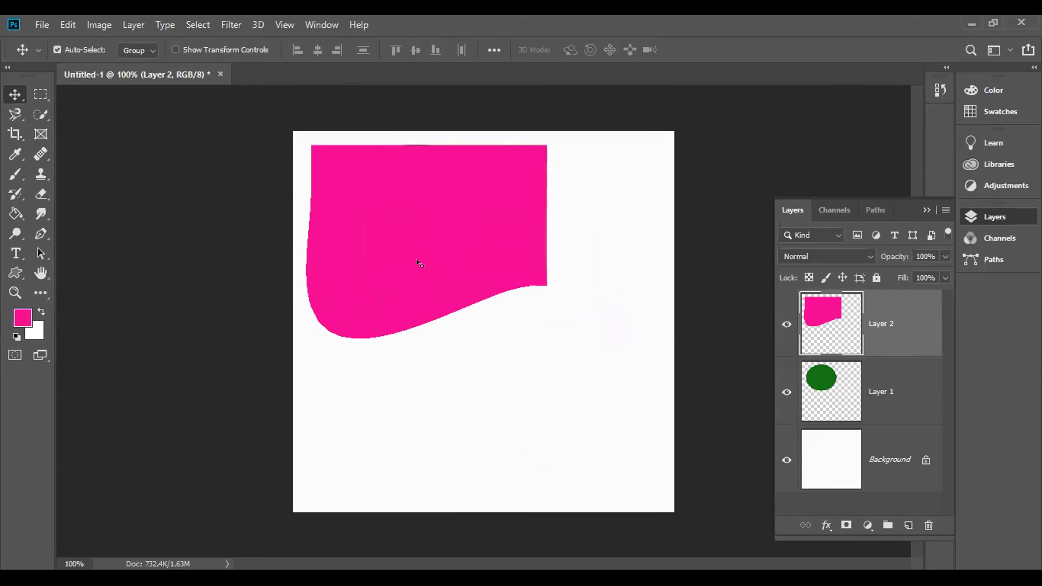
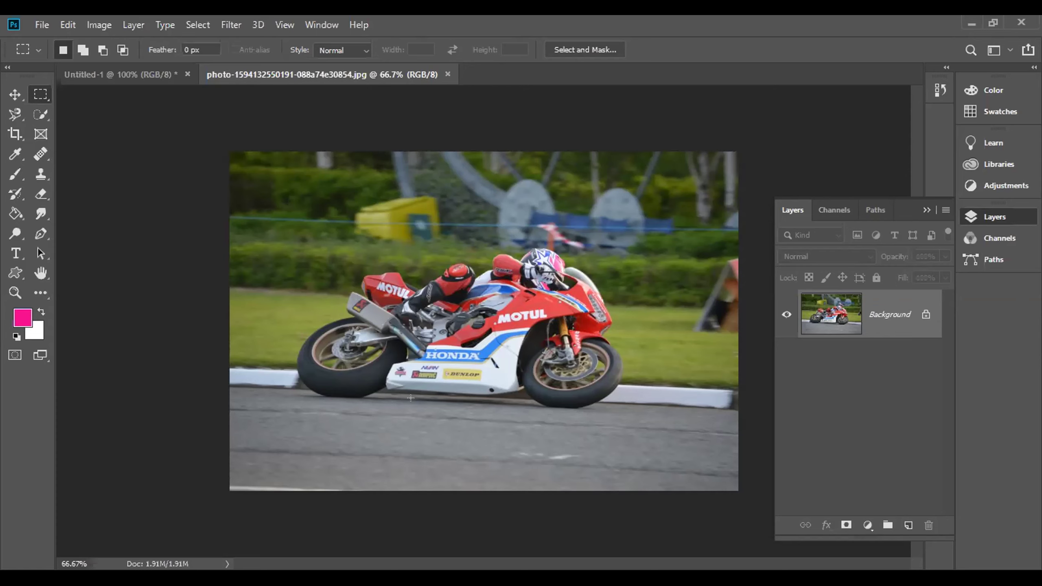
Convert the motorcycle photo's Background layer to a Smart Object
{"action": "right_click", "coordinate": [886, 314]}
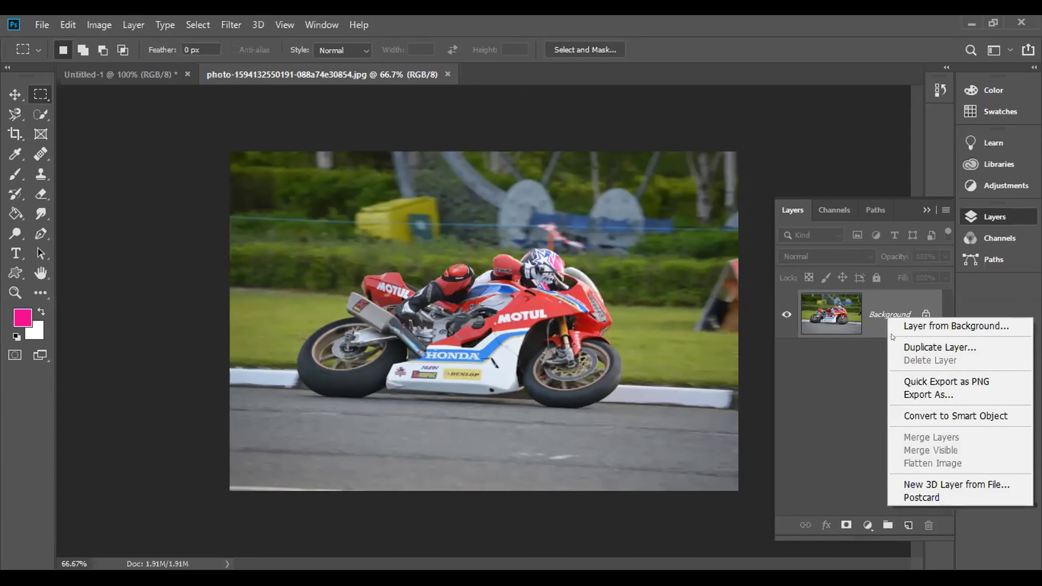
{"action": "left_click", "coordinate": [918, 418]}
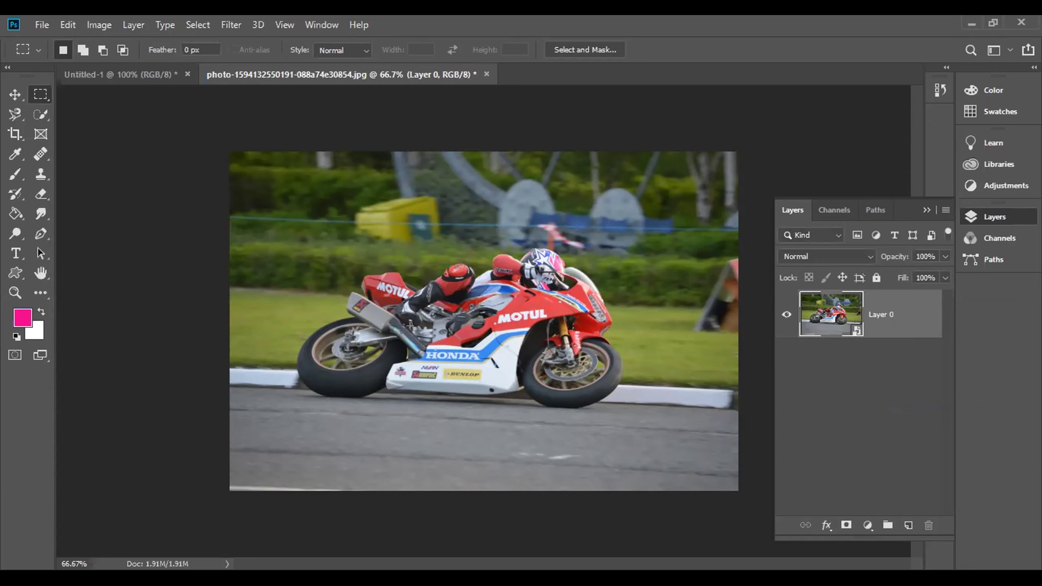
Open the embedded contents of the Layer 0 smart object for editing
{"action": "double_click", "coordinate": [849, 328]}
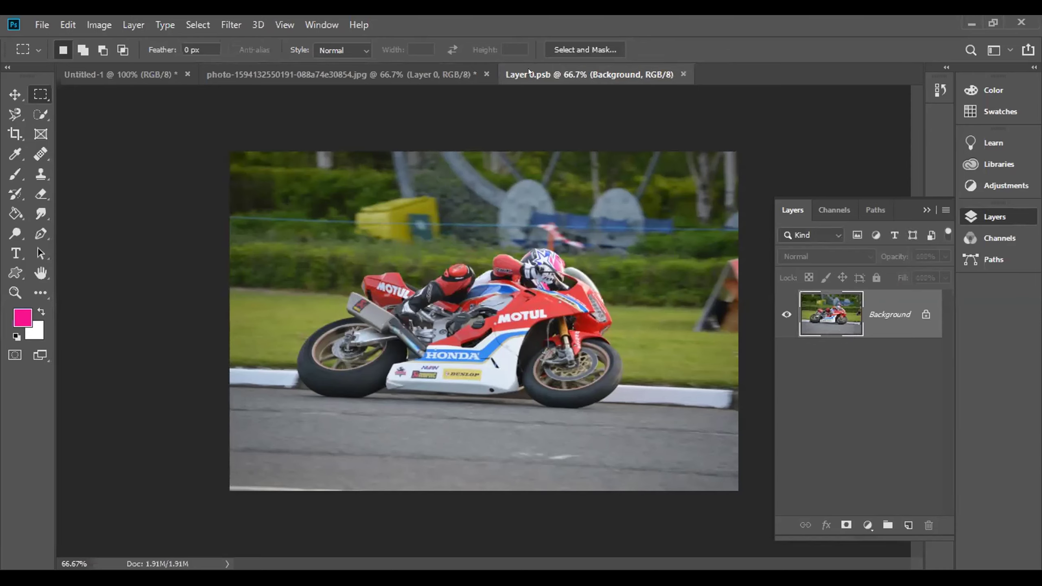
{"action": "left_click", "coordinate": [345, 67]}
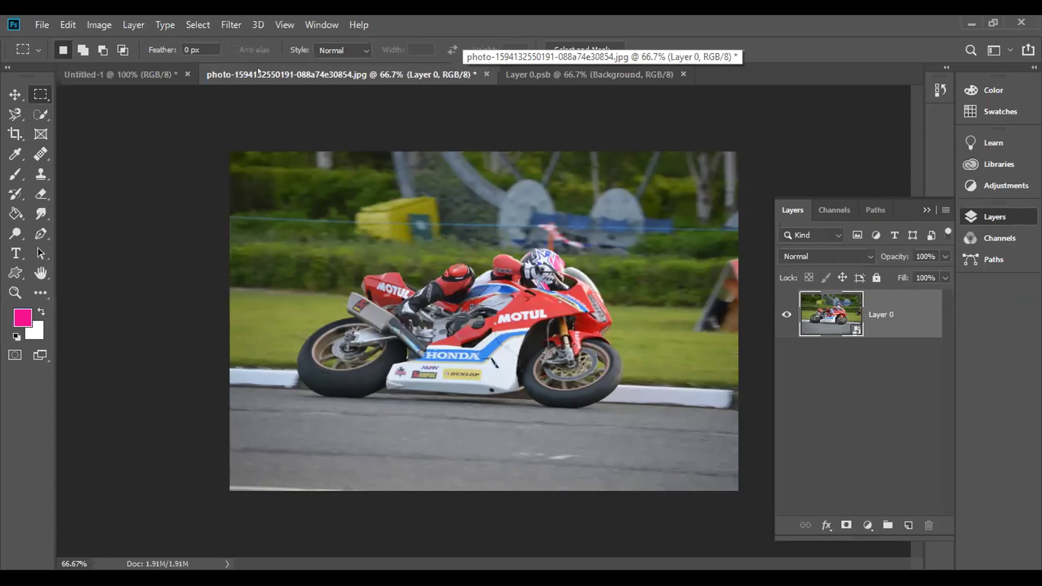
{"action": "left_click", "coordinate": [564, 69]}
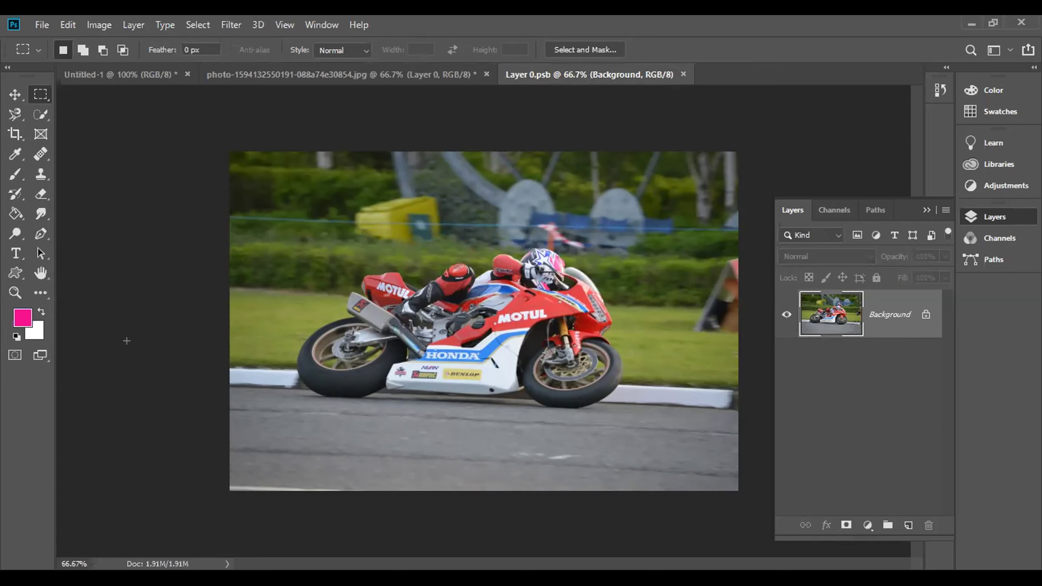
Copy the rectangular area around the bike's HONDA lettering to a new layer and hide the Background layer
{"action": "left_click_drag", "start_coordinate": [482, 300], "coordinate": [552, 328]}
{"action": "left_click_drag", "start_coordinate": [415, 336], "coordinate": [501, 371]}
{"action": "key", "text": "ctrl+j"}
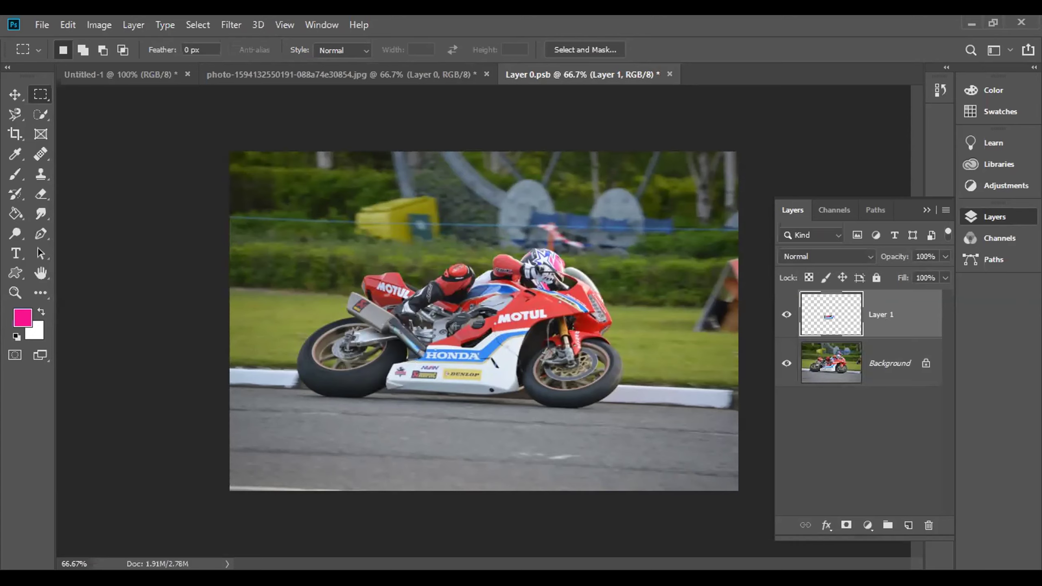
{"action": "left_click", "coordinate": [781, 362]}
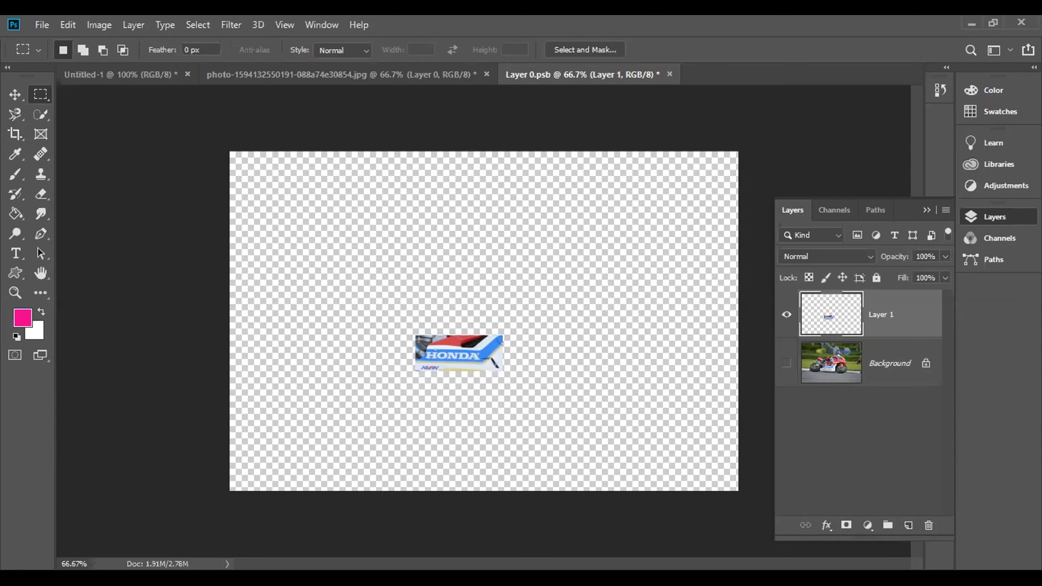
Remove the HONDA lettering from the copied patch with a Content-Aware fill at 100% opacity and Normal mode
{"action": "left_click_drag", "start_coordinate": [425, 348], "coordinate": [478, 362]}
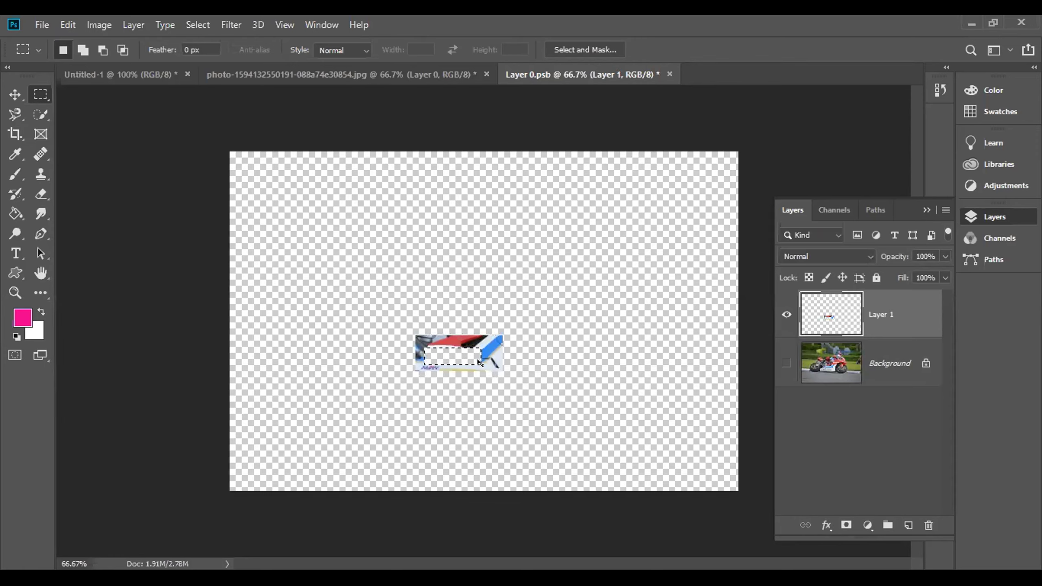
{"action": "key", "text": "shift"}
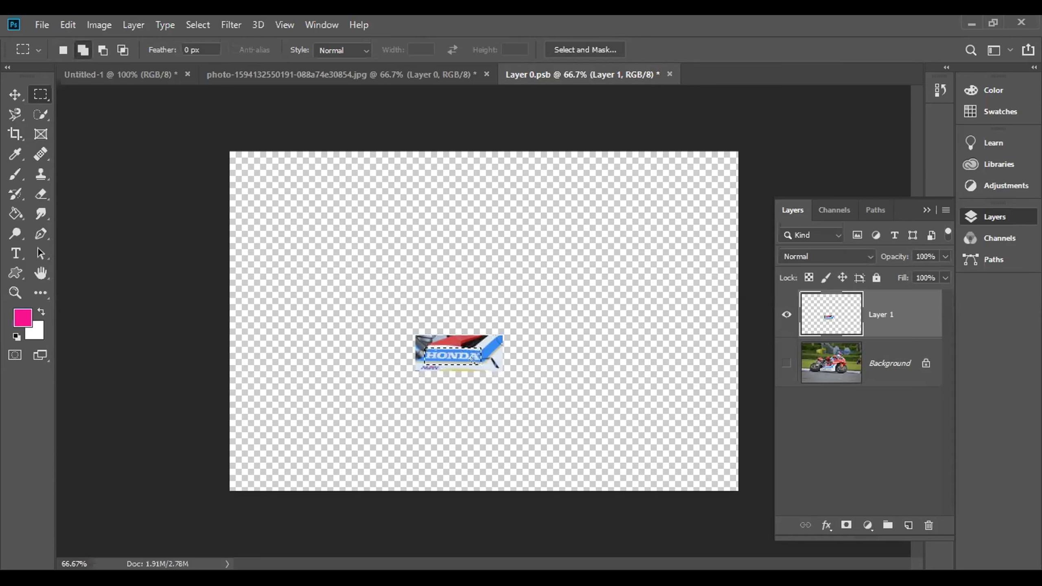
{"action": "key", "text": "shift+F5"}
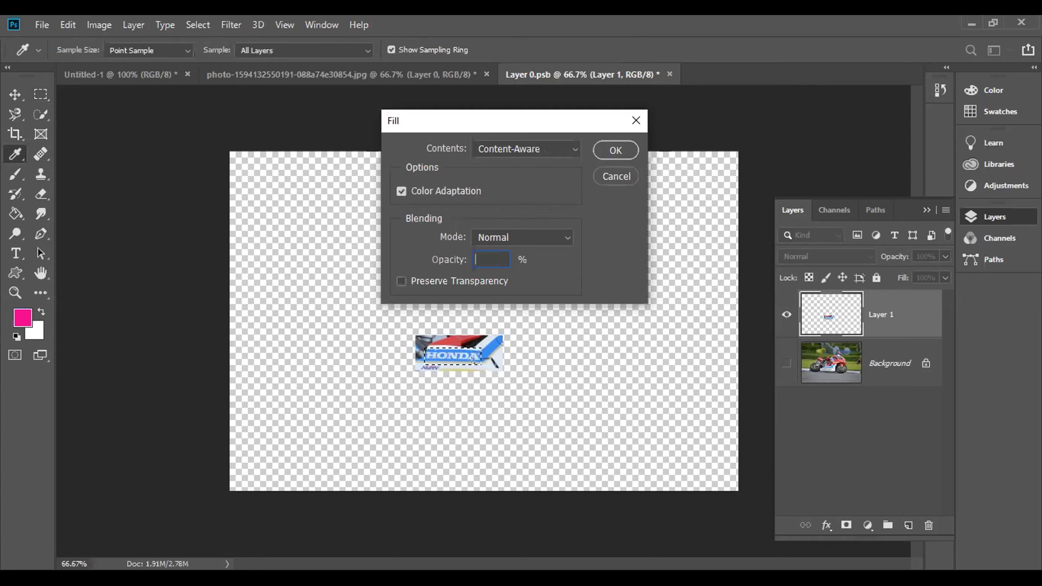
{"action": "left_click", "coordinate": [623, 151]}
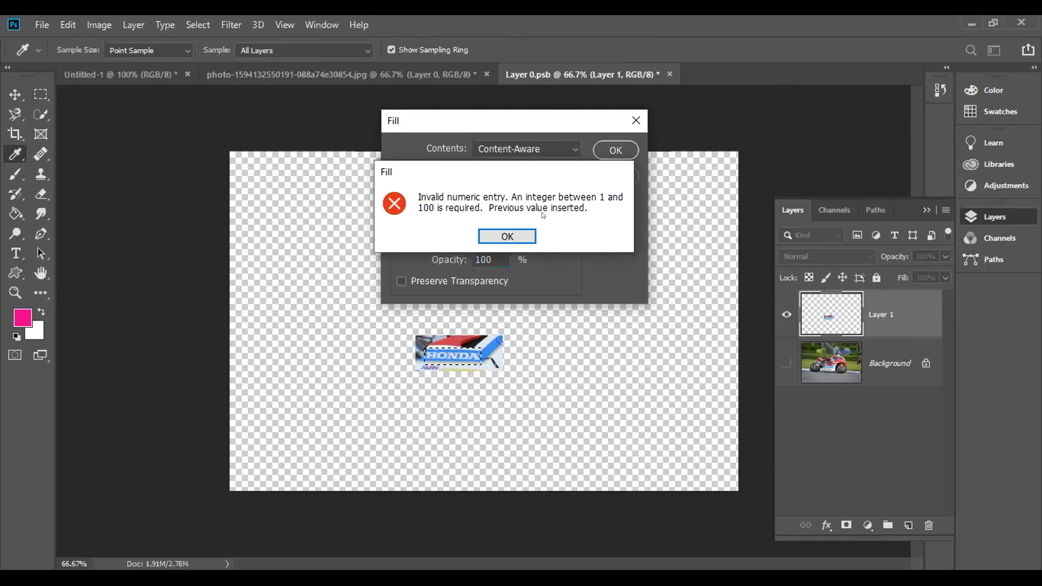
{"action": "left_click", "coordinate": [494, 232]}
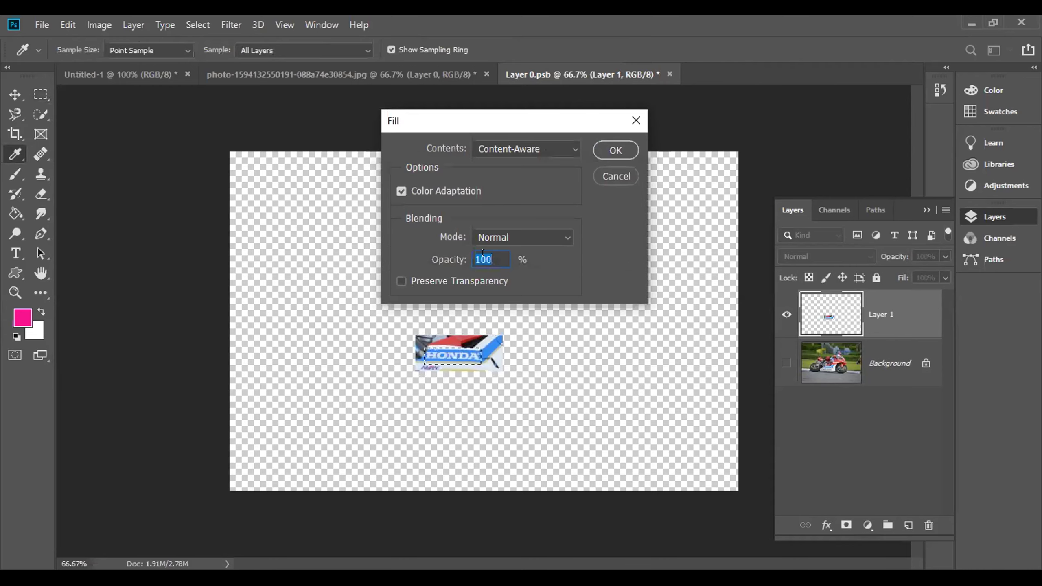
{"action": "left_click", "coordinate": [611, 146]}
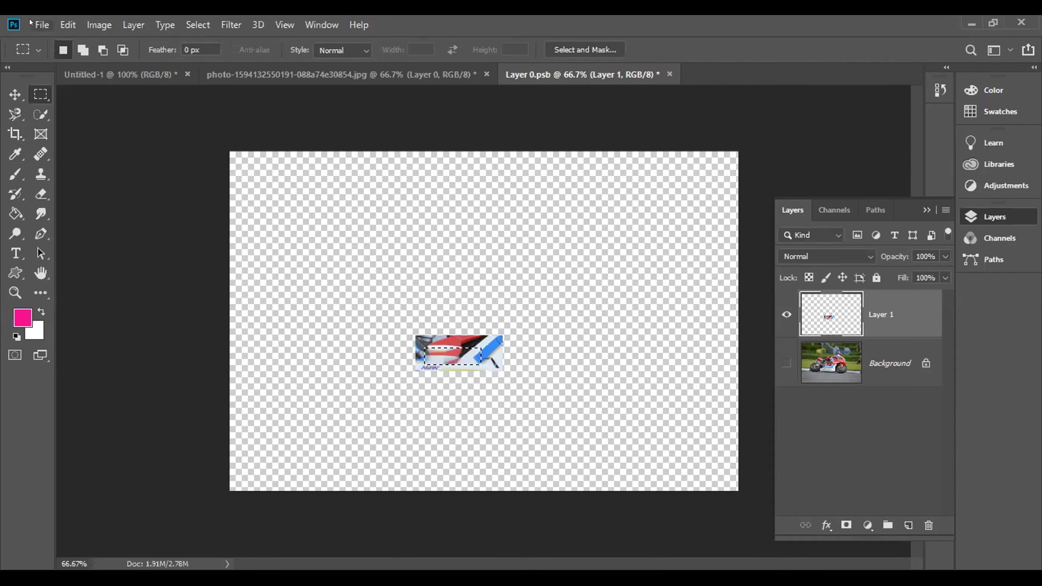
Open the SUZUKI logo image large_thumbnail from the Desktop
{"action": "left_click", "coordinate": [41, 25]}
{"action": "left_click", "coordinate": [50, 54]}
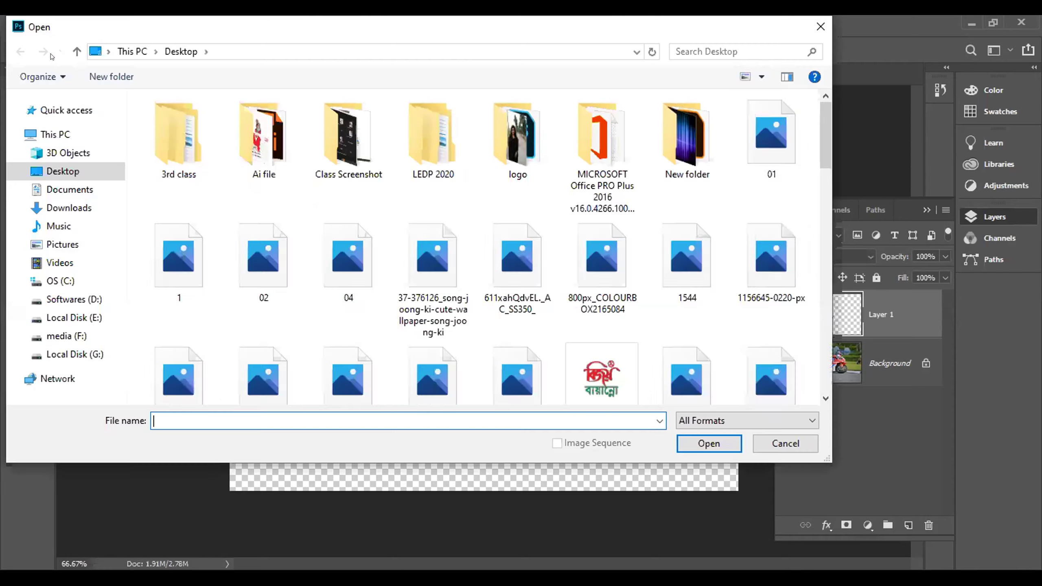
{"action": "scroll", "coordinate": [502, 315], "scroll_direction": "down", "scroll_amount": 5}
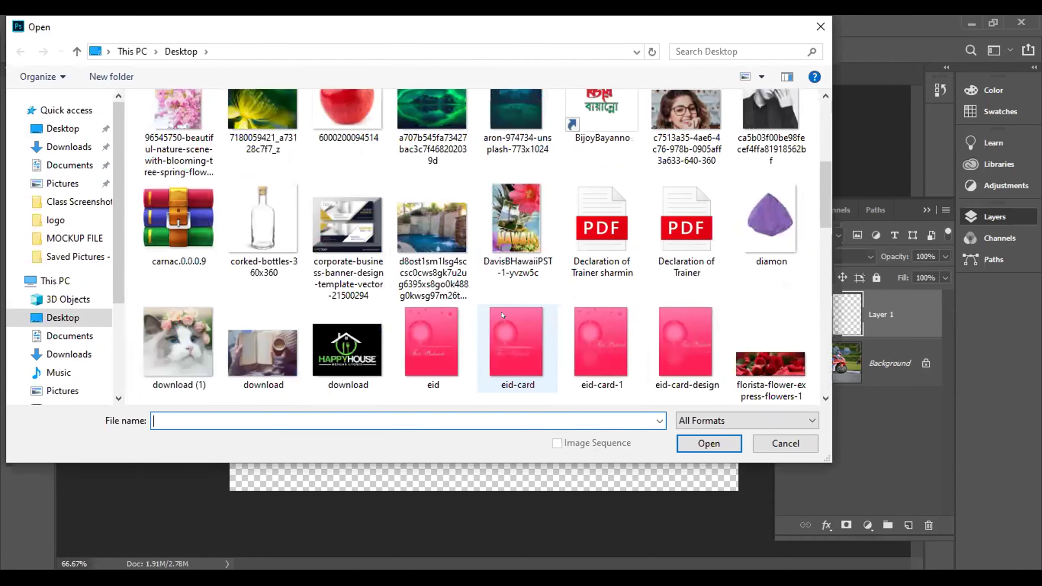
{"action": "scroll", "coordinate": [212, 226], "scroll_direction": "down", "scroll_amount": 5}
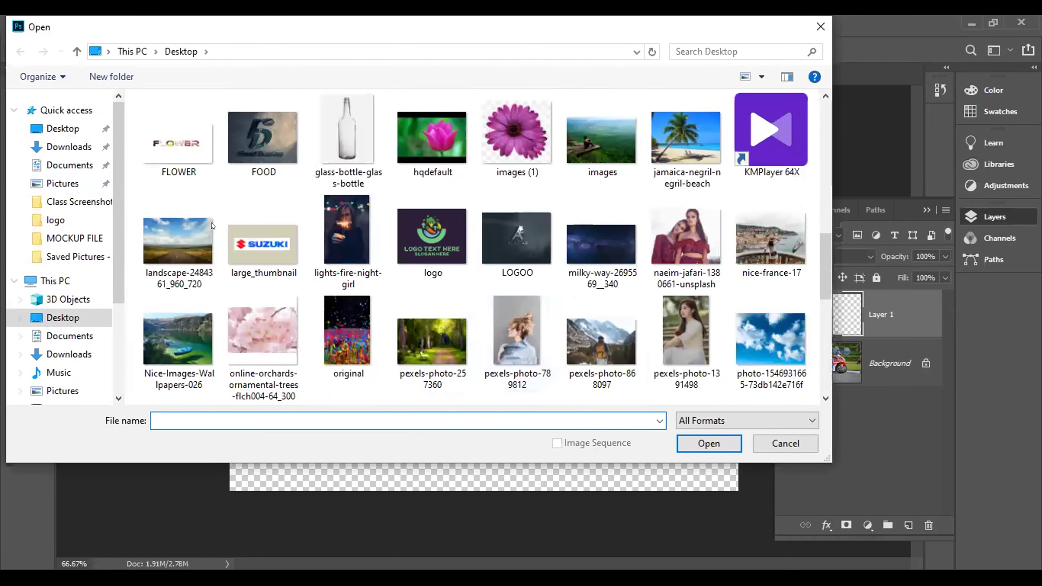
{"action": "left_click", "coordinate": [263, 245]}
{"action": "left_click", "coordinate": [690, 448]}
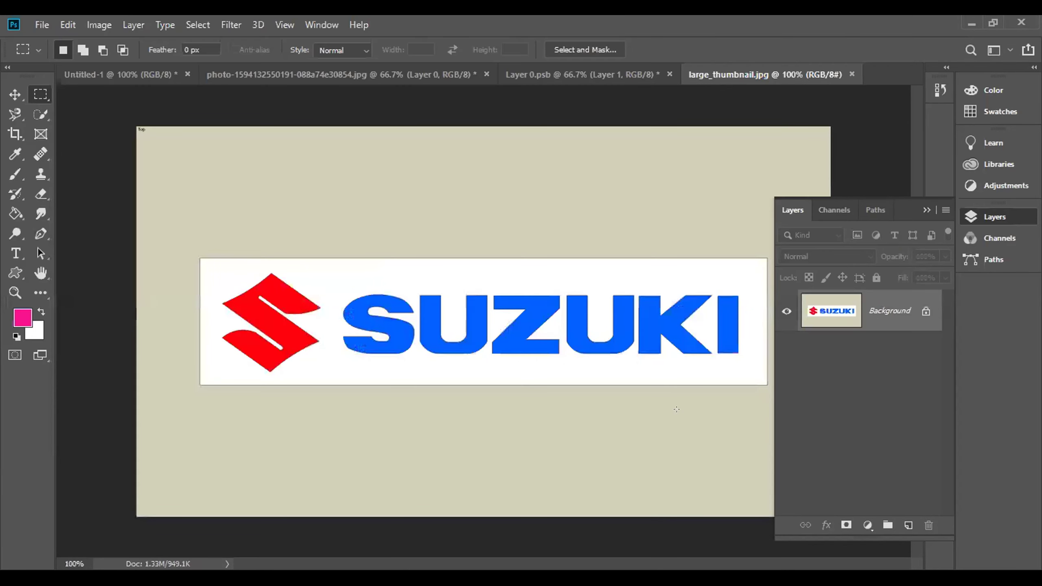
Copy a rectangular selection of the blue SUZUKI lettering and paste it into the Layer 0.psb document
{"action": "left_click_drag", "start_coordinate": [351, 292], "coordinate": [400, 349]}
{"action": "left_click", "coordinate": [336, 290]}
{"action": "left_click_drag", "start_coordinate": [335, 282], "coordinate": [370, 339]}
{"action": "left_click_drag", "start_coordinate": [490, 351], "coordinate": [745, 361]}
{"action": "left_click", "coordinate": [552, 77]}
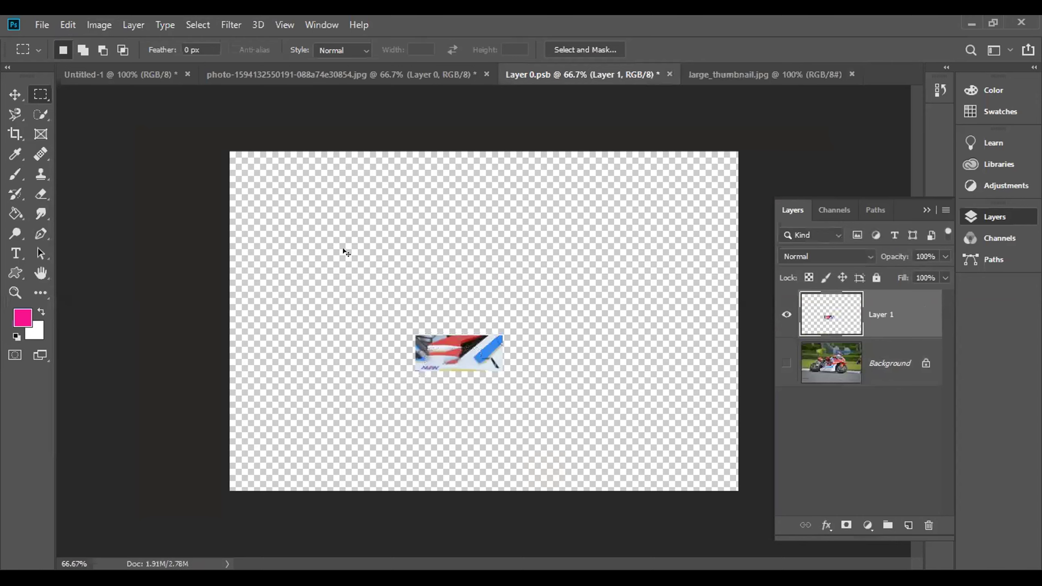
{"action": "key", "text": "ctrl+v"}
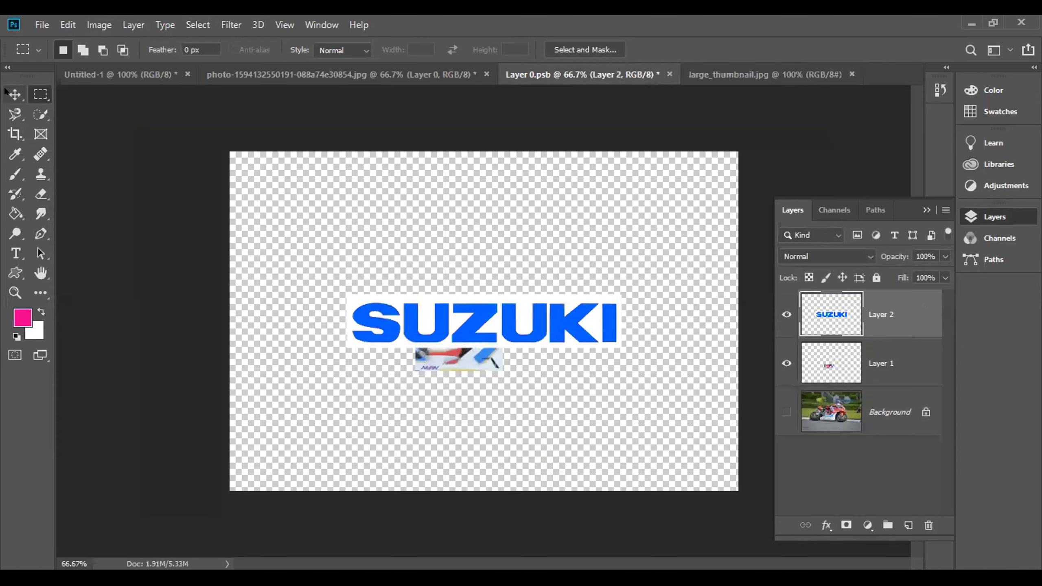
Move the pasted SUZUKI lettering above the bike patch and delete its white background using a Magic Wand selection
{"action": "left_click", "coordinate": [15, 94]}
{"action": "left_click_drag", "start_coordinate": [420, 293], "coordinate": [420, 239]}
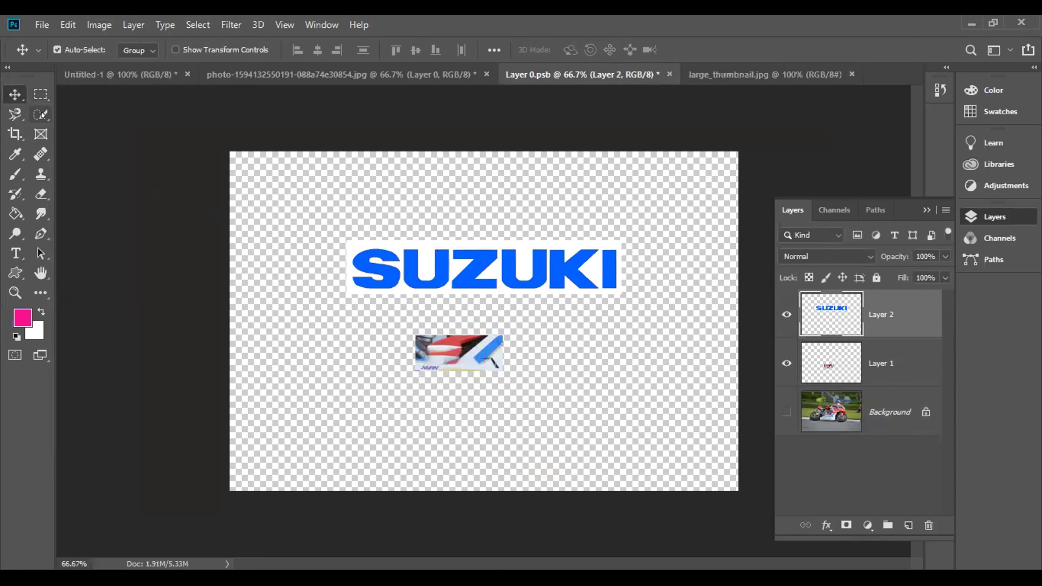
{"action": "left_click", "coordinate": [77, 125]}
{"action": "left_click", "coordinate": [429, 262]}
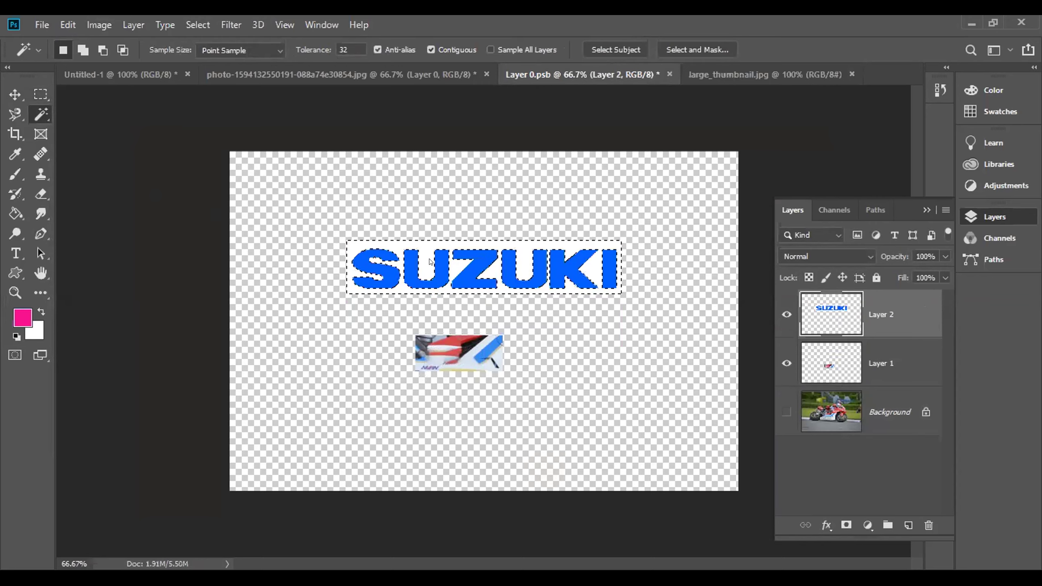
{"action": "key", "text": "Delete"}
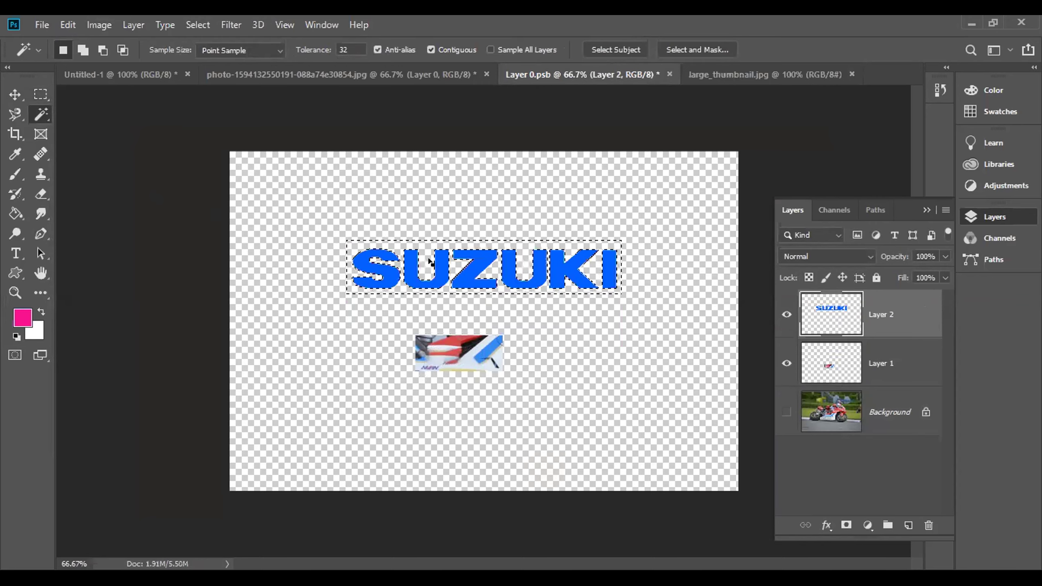
{"action": "key", "text": "ctrl+d"}
{"action": "key", "text": "v"}
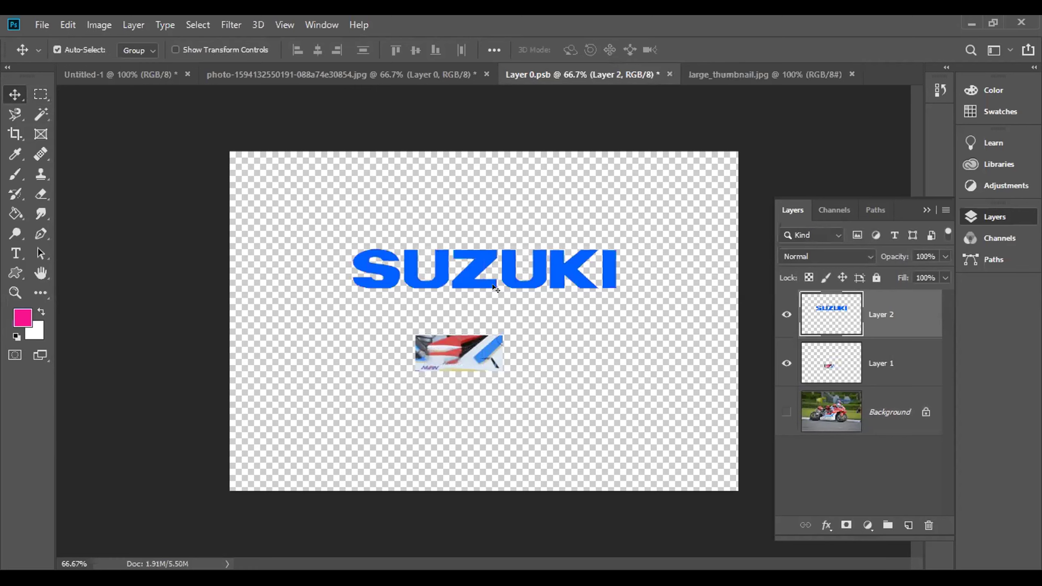
Convert the SUZUKI layer to a smart object and scale it down proportionally to about 33%
{"action": "right_click", "coordinate": [888, 314]}
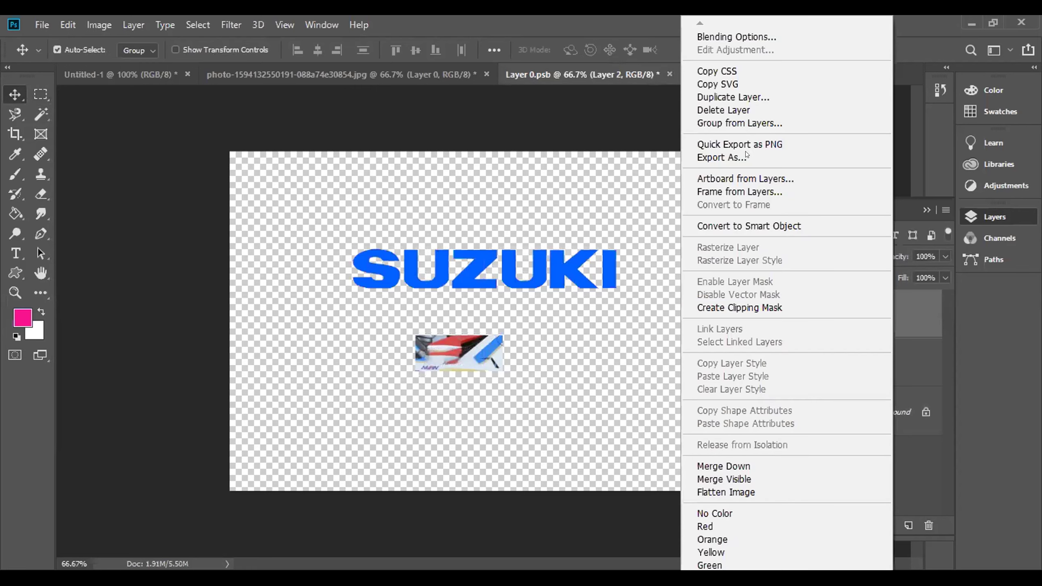
{"action": "left_click", "coordinate": [746, 227]}
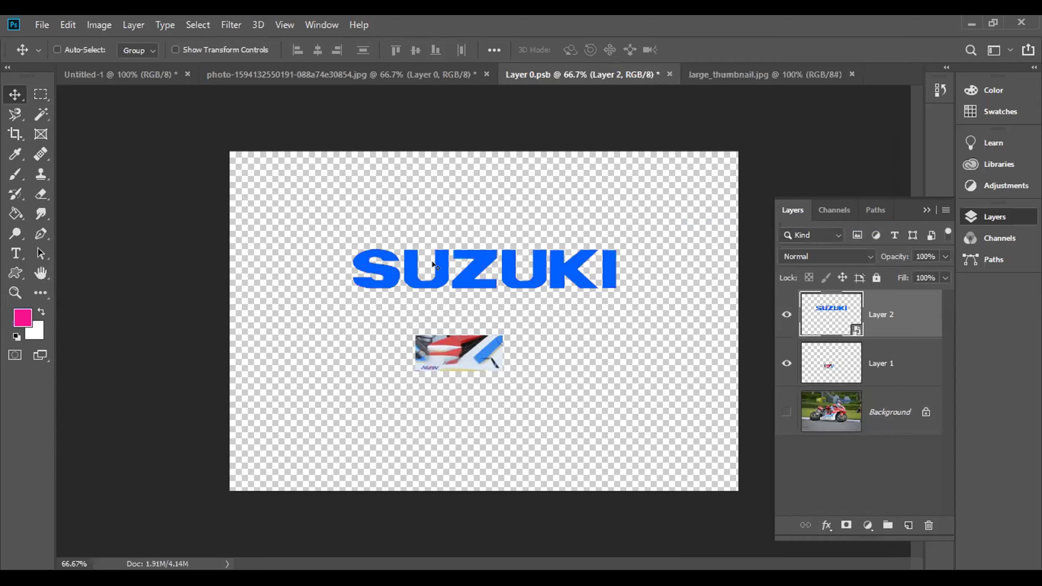
{"action": "key", "text": "ctrl+t"}
{"action": "left_click_drag", "start_coordinate": [614, 240], "coordinate": [438, 274]}
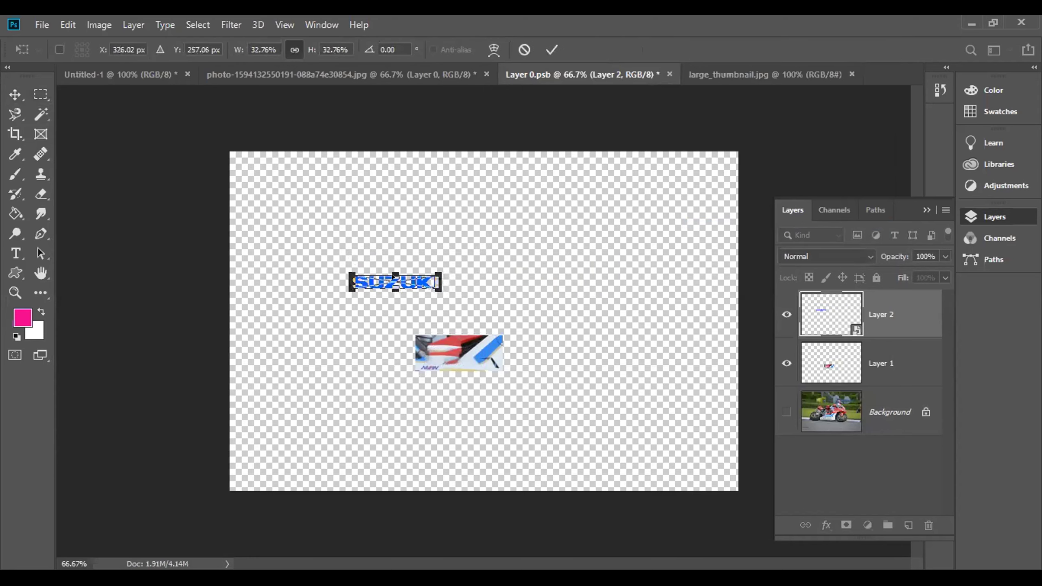
Try a custom warp on the scaled SUZUKI lettering and undo the distortions
{"action": "right_click", "coordinate": [396, 281]}
{"action": "left_click", "coordinate": [430, 389]}
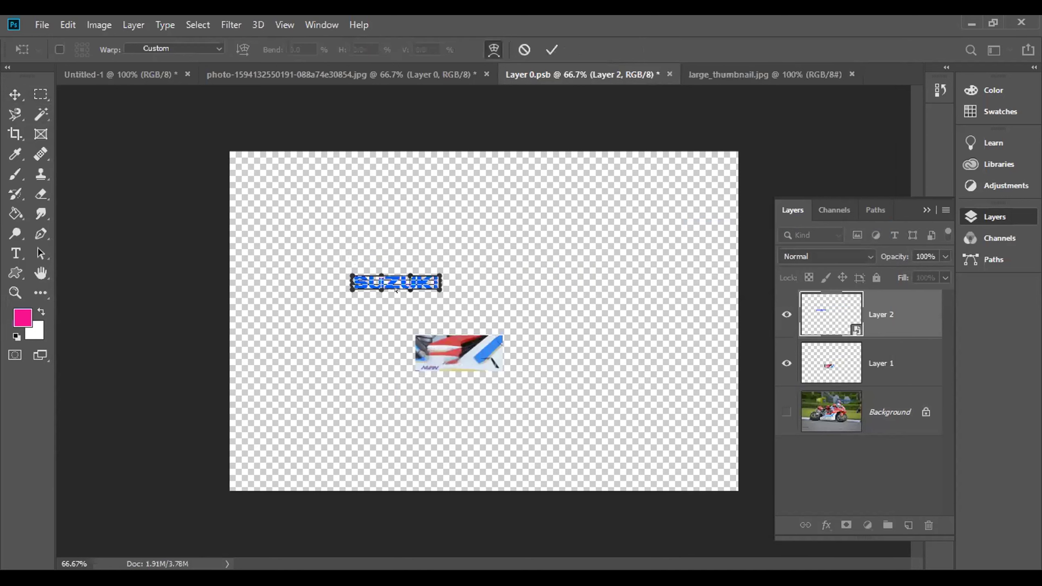
{"action": "left_click_drag", "start_coordinate": [392, 277], "coordinate": [392, 276]}
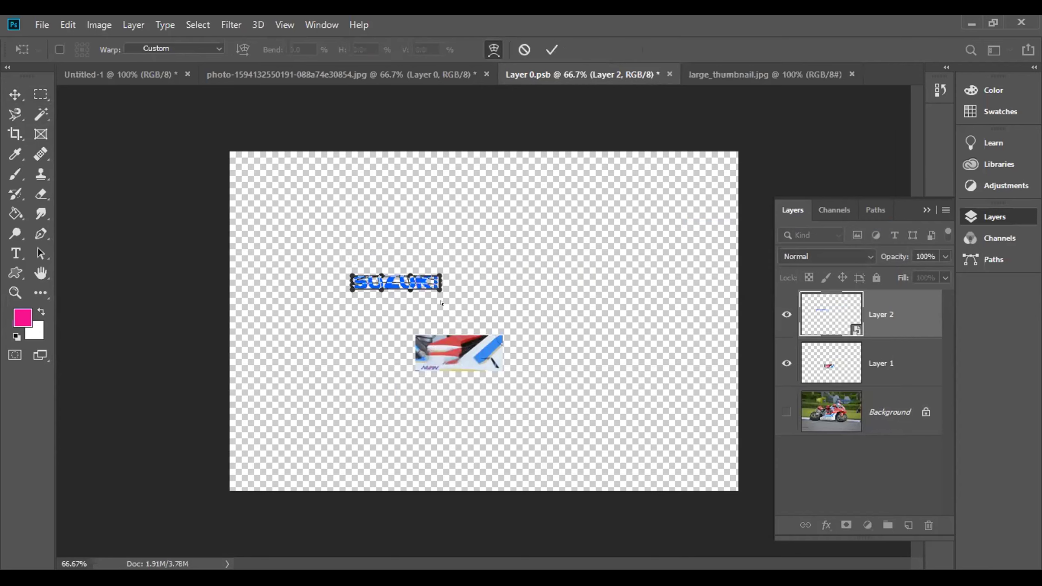
{"action": "key", "text": "ctrl+z"}
{"action": "left_click_drag", "start_coordinate": [391, 277], "coordinate": [405, 286]}
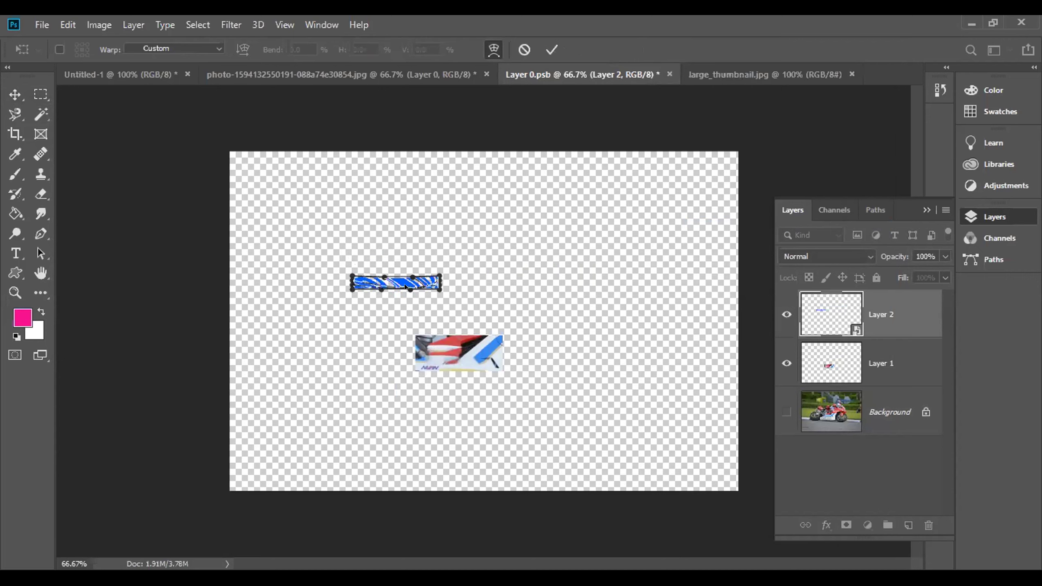
{"action": "key", "text": "ctrl+z"}
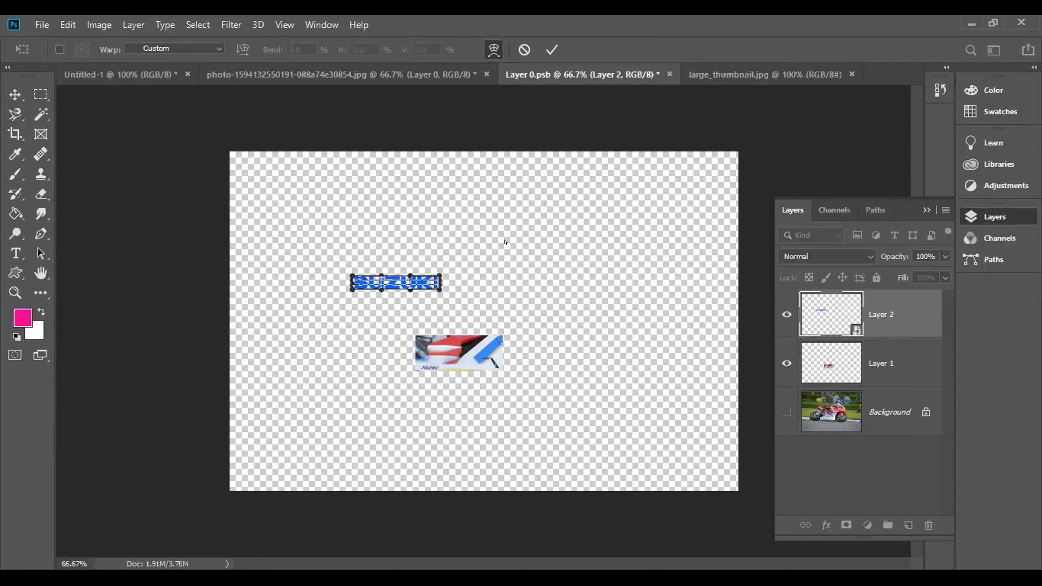
Place the SUZUKI lettering over the lower part of the bike patch and shrink it to fit within the patch
{"action": "left_click", "coordinate": [552, 49]}
{"action": "left_click_drag", "start_coordinate": [406, 281], "coordinate": [467, 361]}
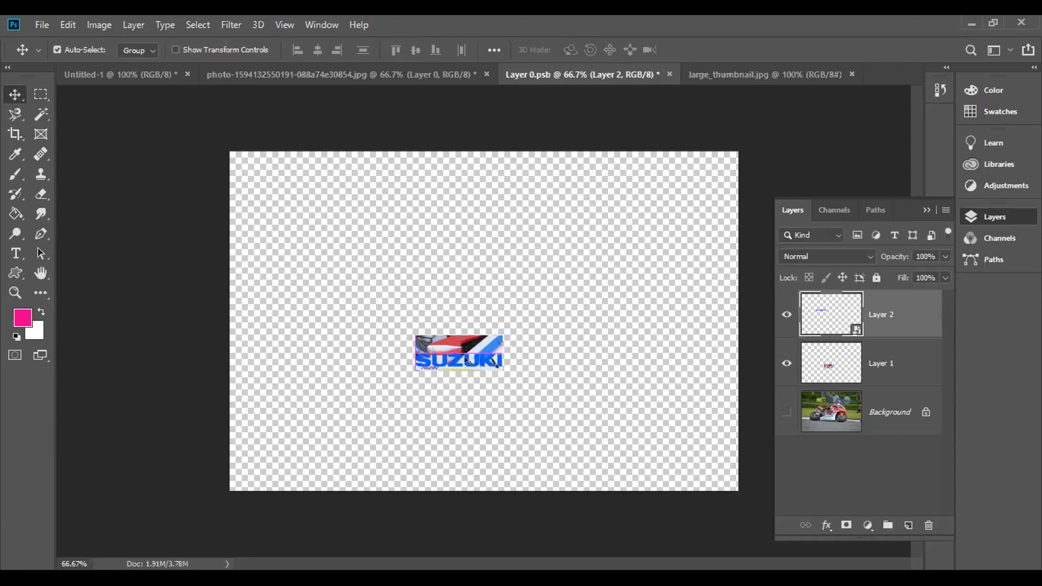
{"action": "key", "text": "ctrl"}
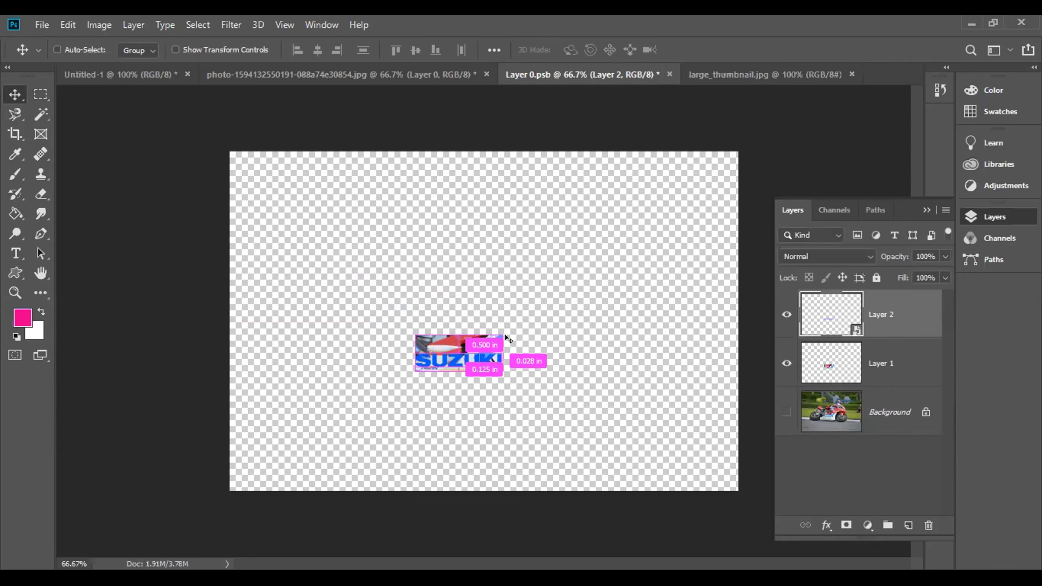
{"action": "key", "text": "ctrl+t"}
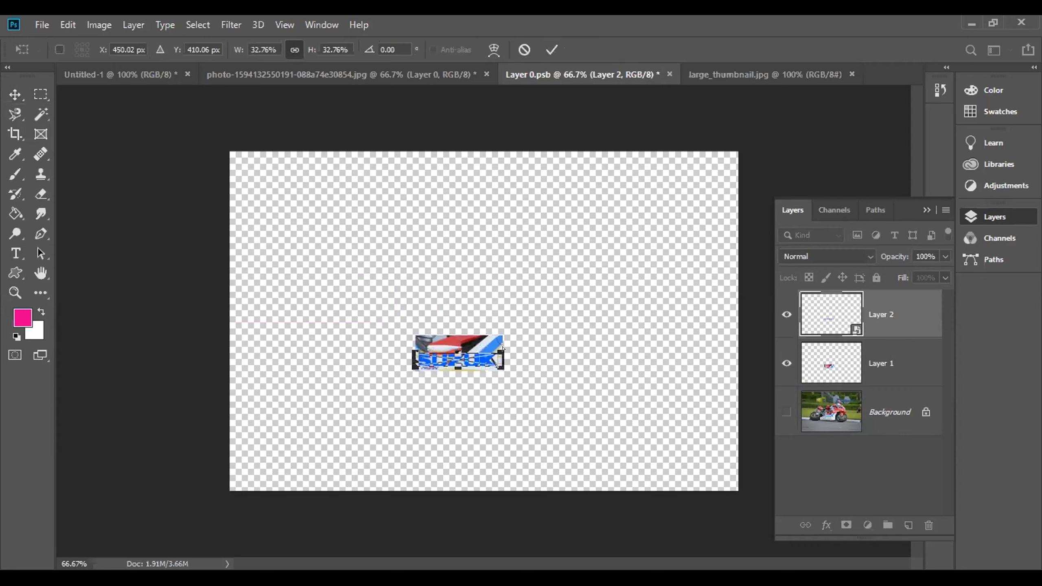
{"action": "key", "text": "ctrl+plus"}
{"action": "key", "text": "ctrl+plus"}
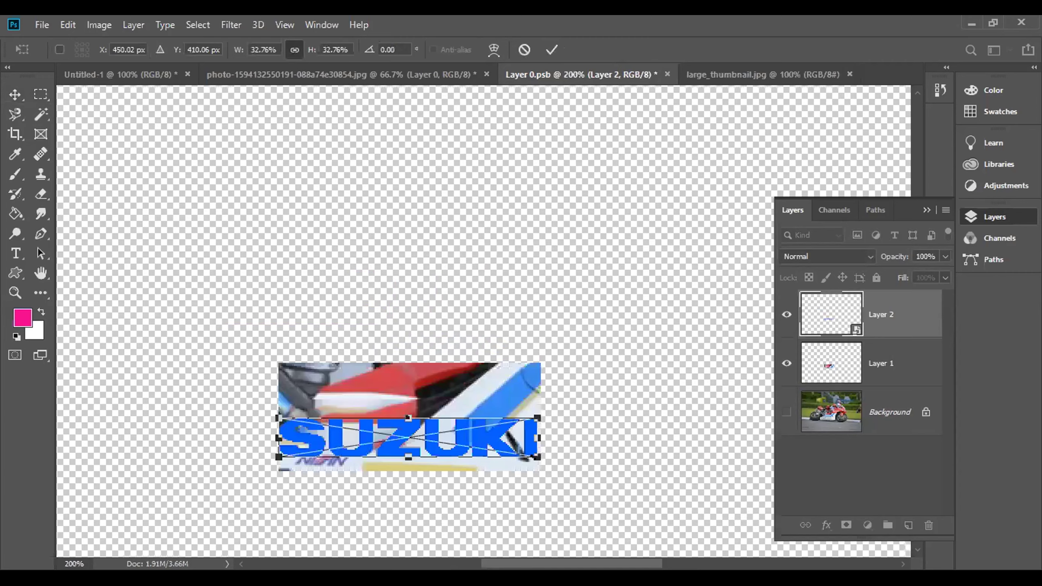
{"action": "left_click_drag", "start_coordinate": [530, 411], "coordinate": [507, 427]}
{"action": "key", "text": "Return"}
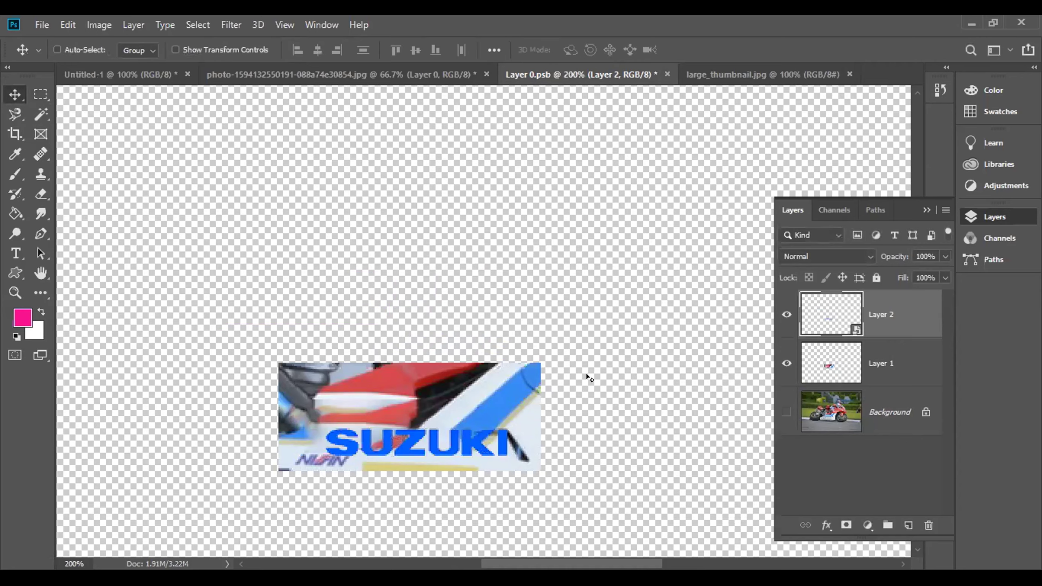
Nudge the SUZUKI lettering to where the HONDA lettering was on the patch and deselect the layer
{"action": "key", "text": "ctrl+minus"}
{"action": "key", "text": "ctrl+minus"}
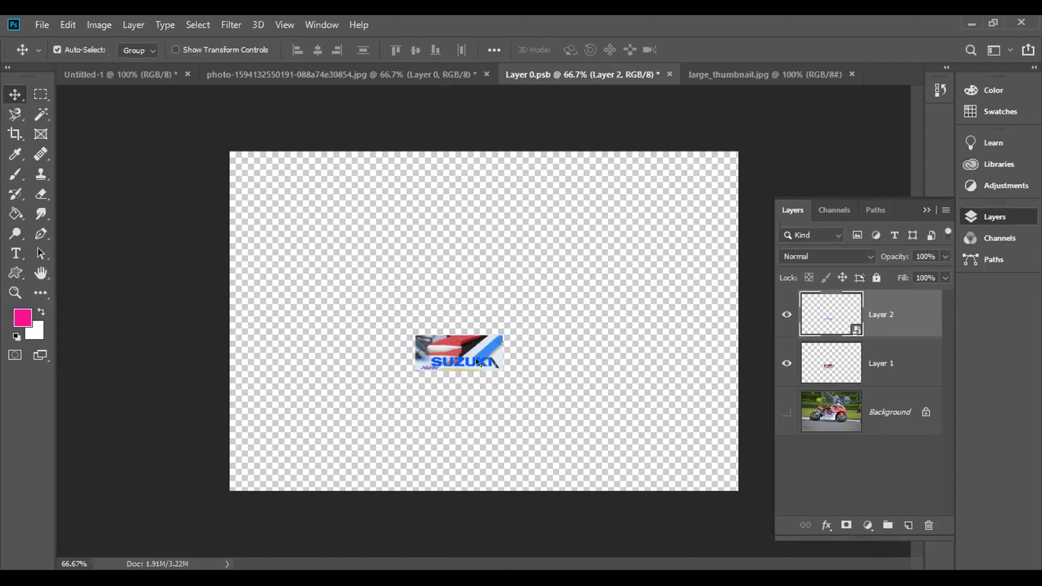
{"action": "left_click_drag", "start_coordinate": [476, 357], "coordinate": [469, 359]}
{"action": "left_click", "coordinate": [604, 315]}
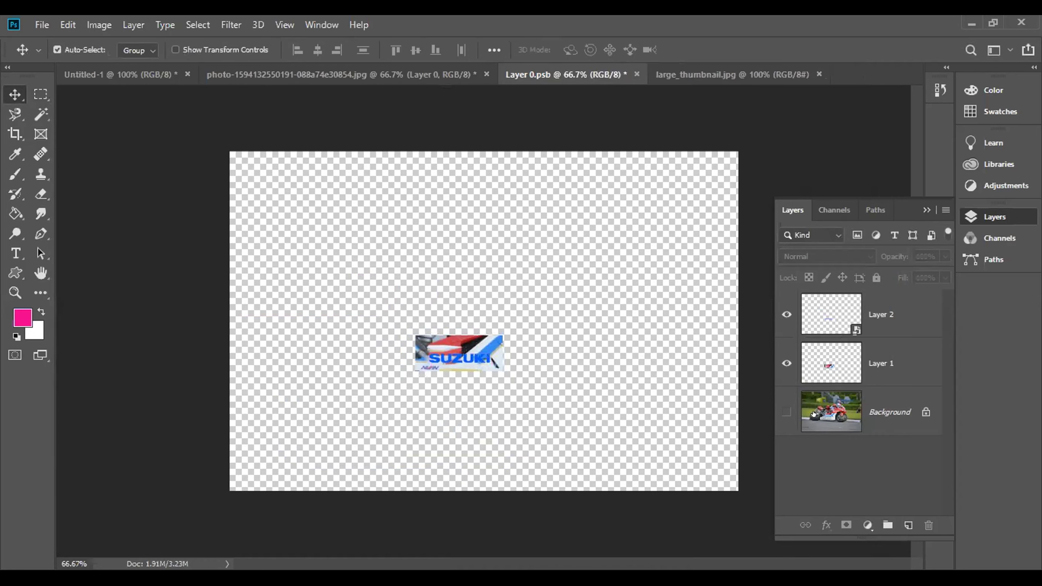
Select the SUZUKI lettering's layer and set the foreground colour to a medium green
{"action": "left_click", "coordinate": [874, 326]}
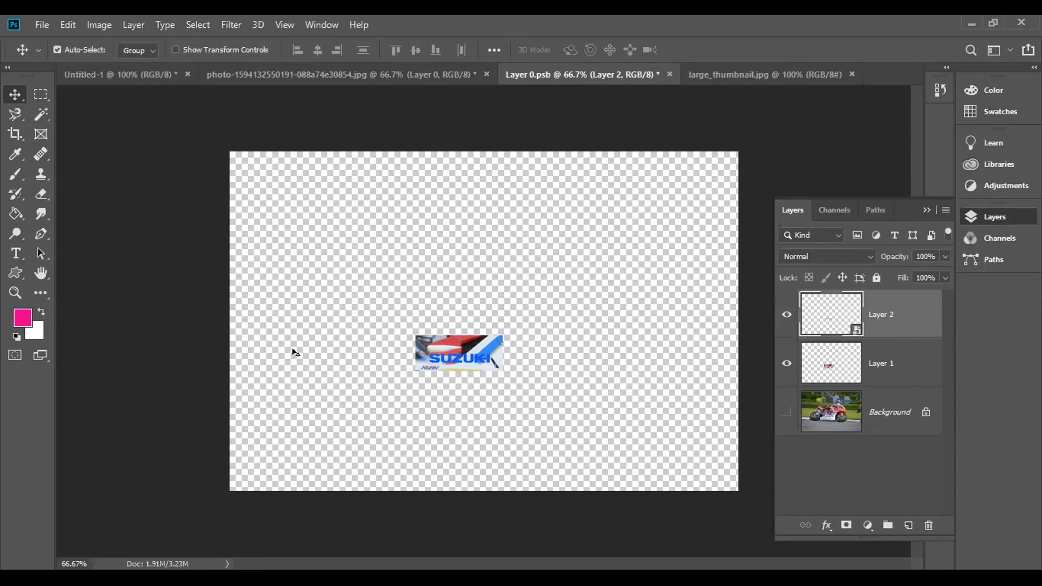
{"action": "left_click", "coordinate": [25, 315]}
{"action": "left_click", "coordinate": [589, 404]}
{"action": "left_click", "coordinate": [588, 443]}
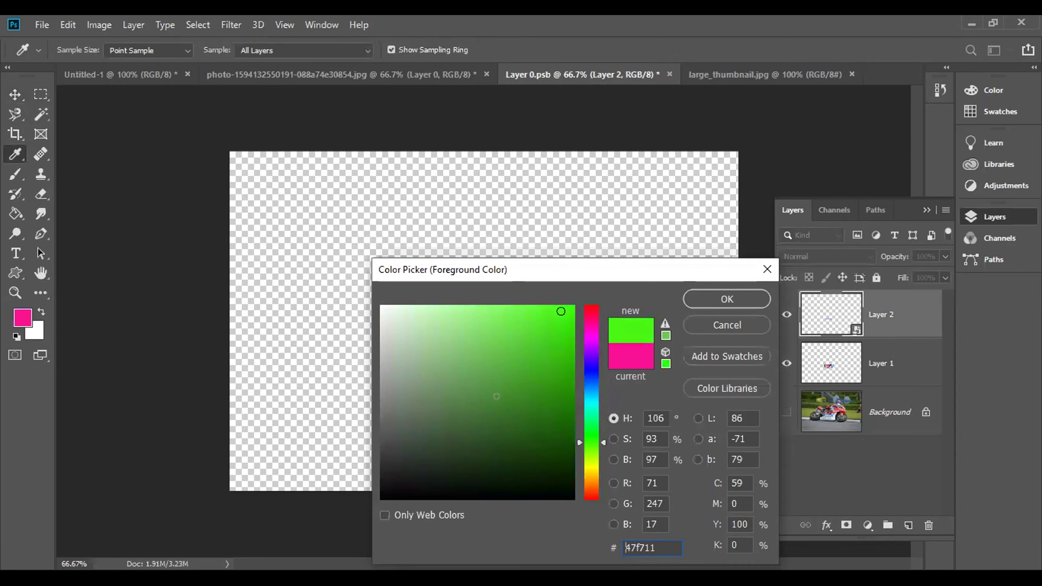
{"action": "left_click", "coordinate": [517, 392]}
{"action": "left_click", "coordinate": [737, 296]}
{"action": "key", "text": "v"}
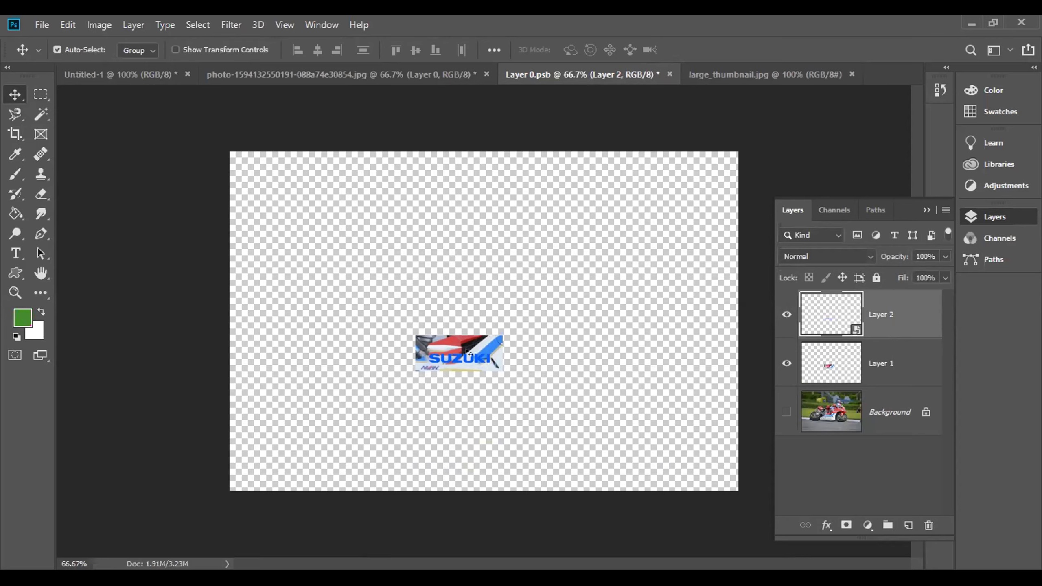
Reselect the SUZUKI lettering's layer and make the background motorcycle photo visible
{"action": "left_click", "coordinate": [797, 350]}
{"action": "left_click", "coordinate": [875, 324]}
{"action": "left_click", "coordinate": [454, 360]}
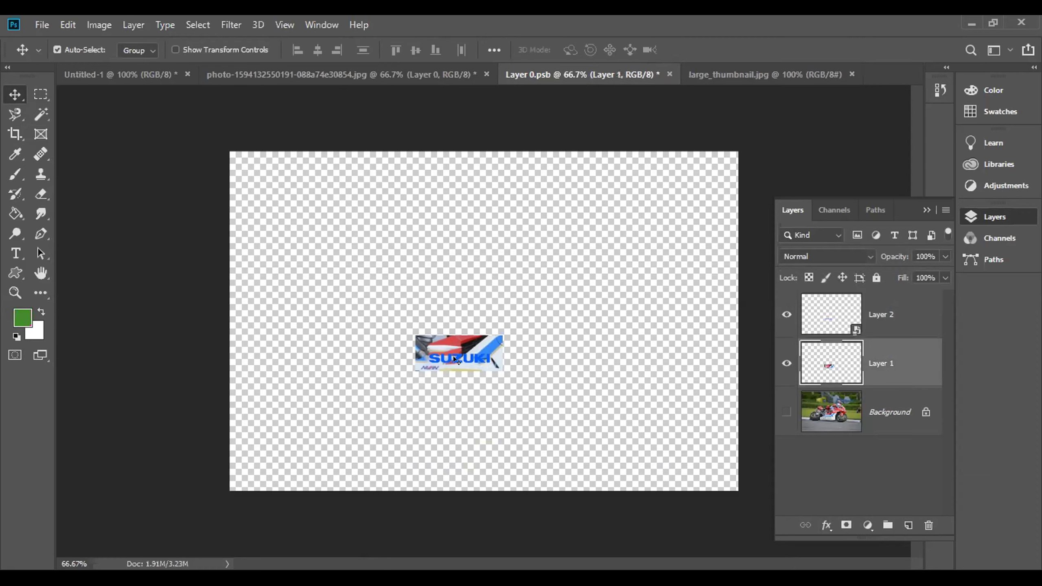
{"action": "left_click", "coordinate": [468, 352]}
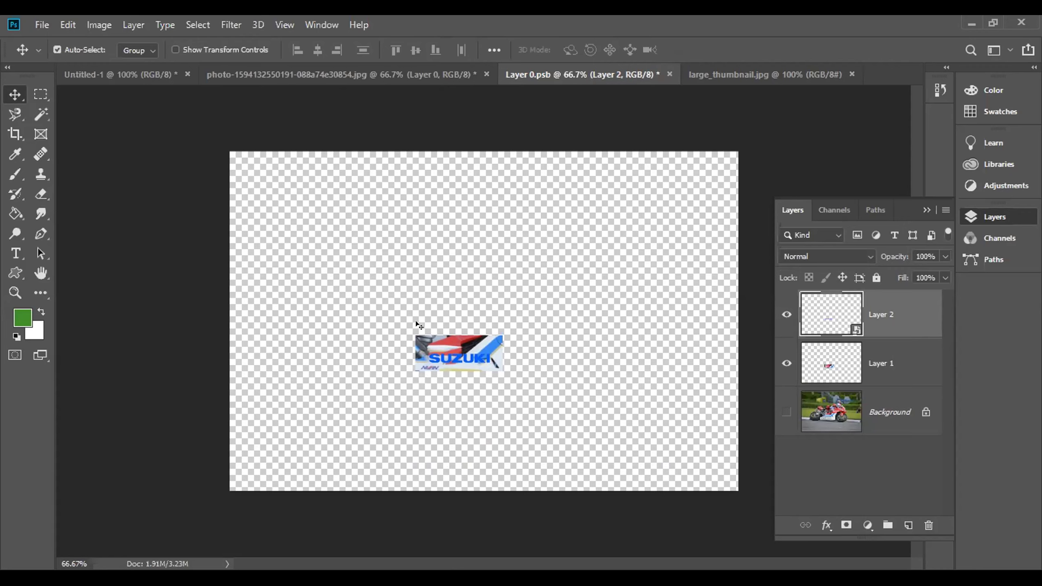
{"action": "left_click", "coordinate": [529, 361]}
{"action": "left_click", "coordinate": [454, 361]}
{"action": "left_click", "coordinate": [782, 411]}
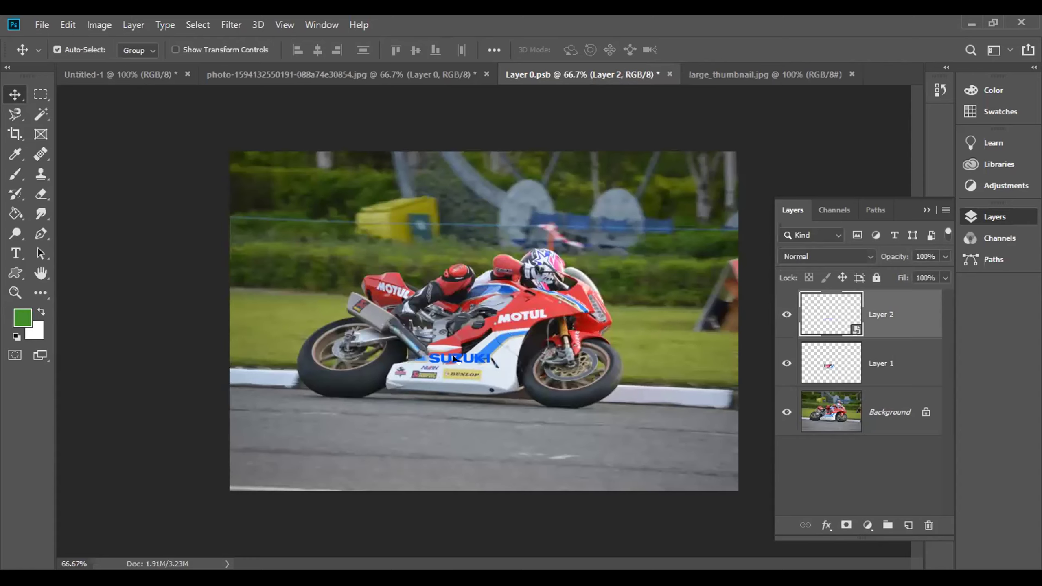
Move the SUZUKI lettering down the white fairing to about X 451 px, Y 423 px with Free Transform
{"action": "key", "text": "ctrl+t"}
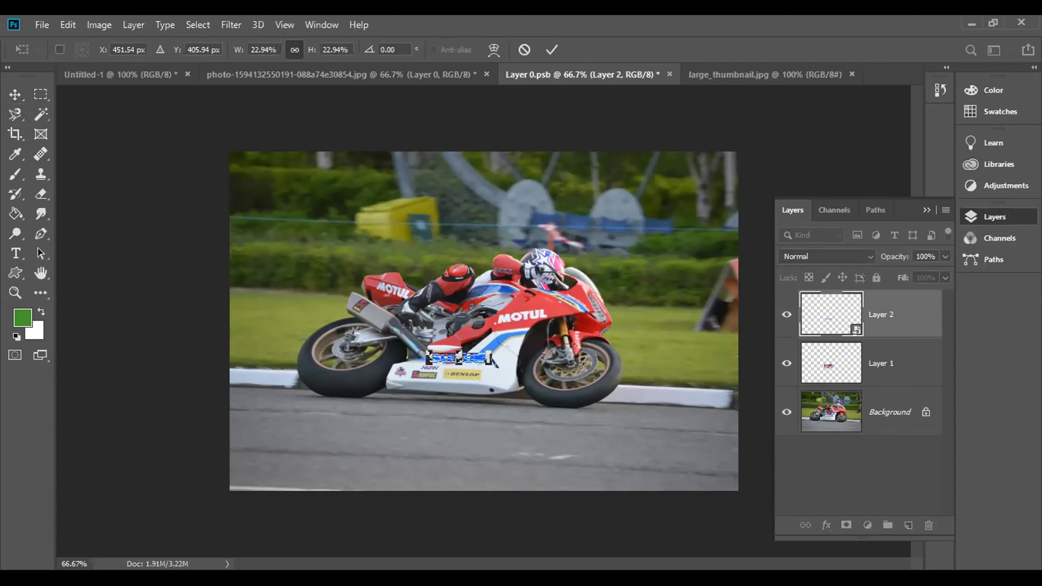
{"action": "left_click_drag", "start_coordinate": [458, 359], "coordinate": [467, 363]}
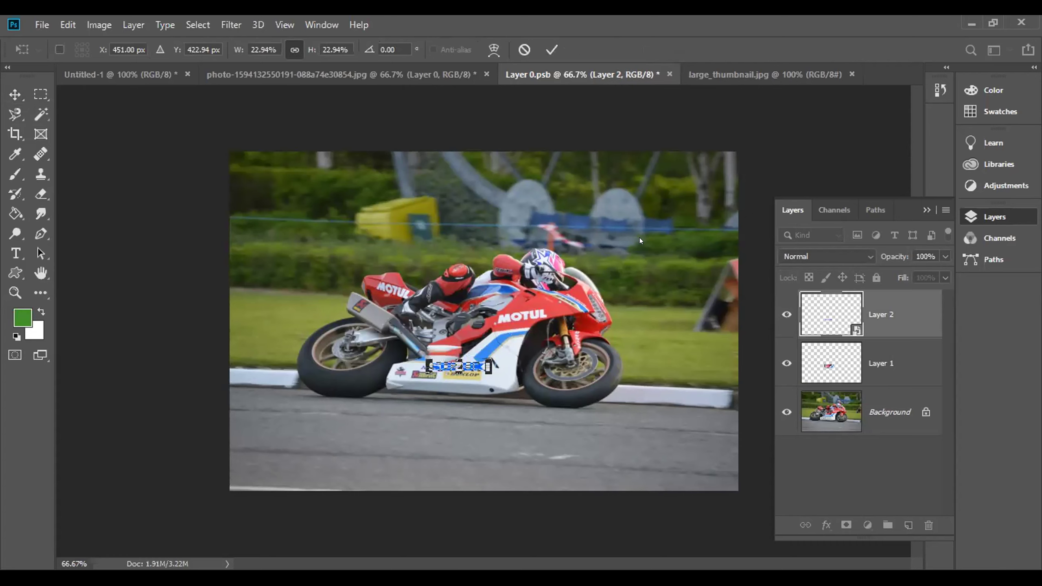
{"action": "key", "text": "Return"}
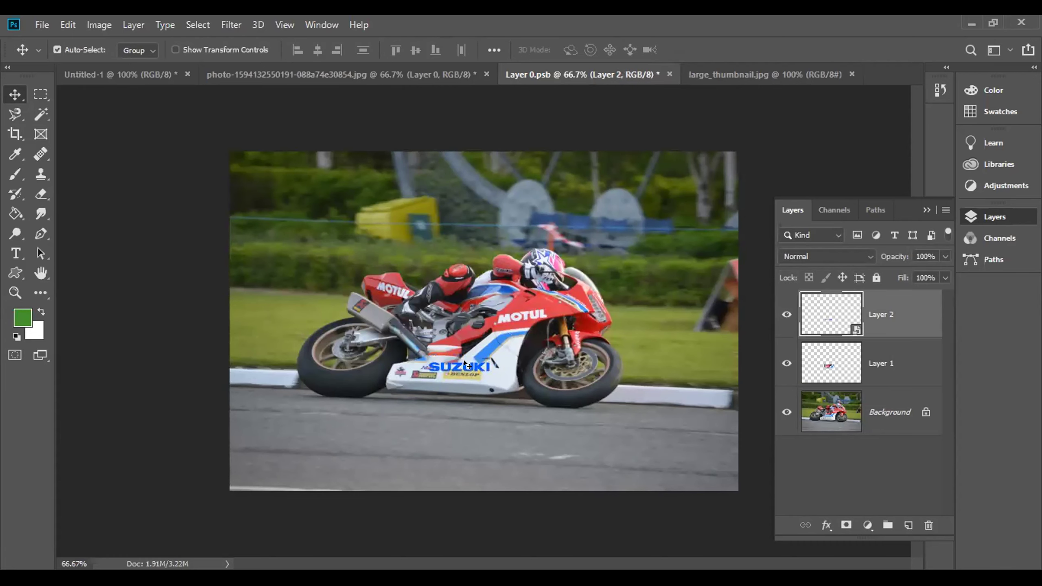
Scale the SUZUKI lettering proportionally to about 17.4% so it sits on the fairing just above the DUNLOP sticker
{"action": "key", "text": "ctrl+plus"}
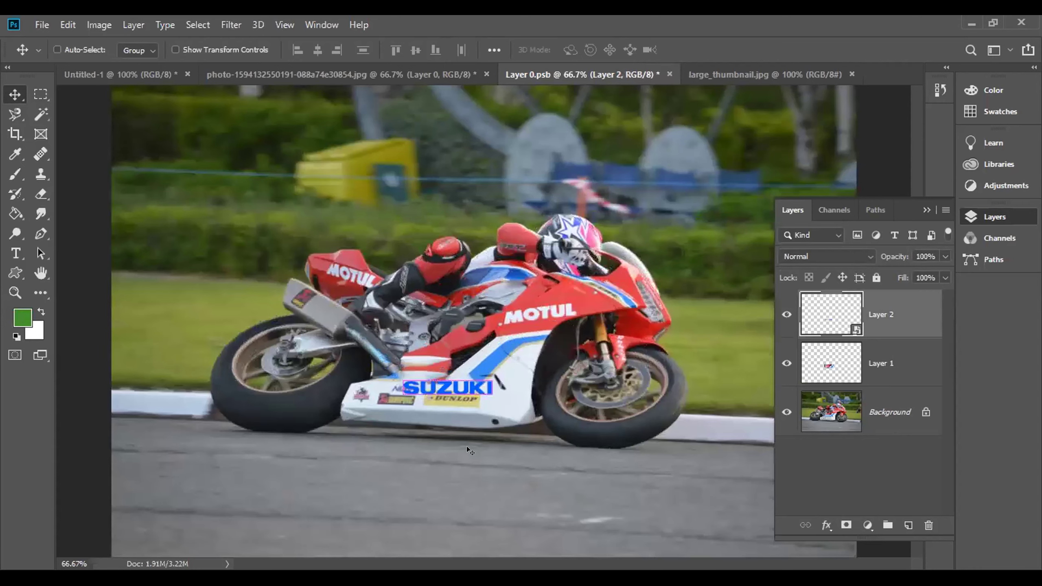
{"action": "key", "text": "ctrl+plus"}
{"action": "key", "text": "ctrl+plus"}
{"action": "key", "text": "ctrl+plus"}
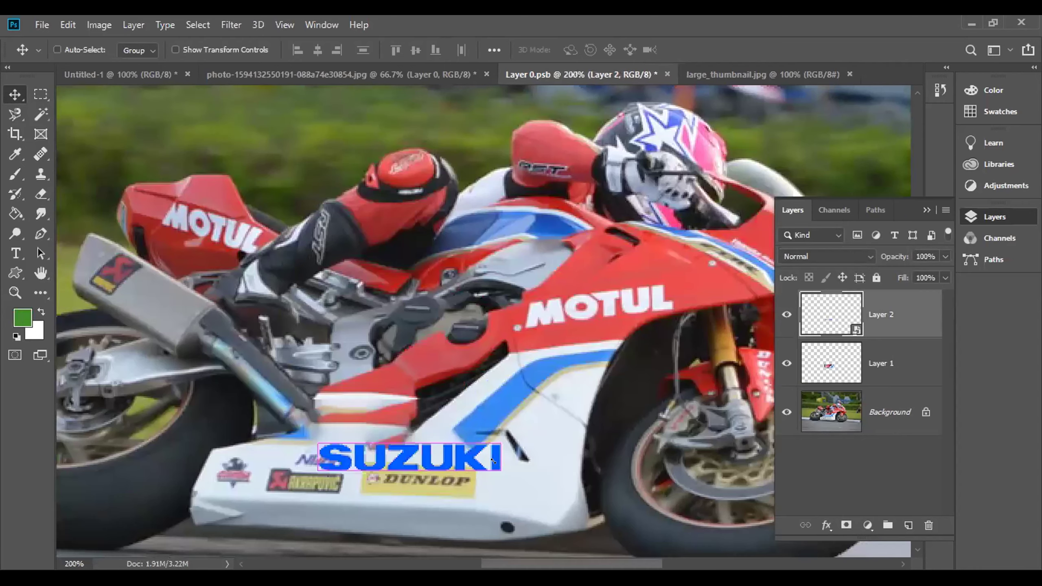
{"action": "key", "text": "ctrl+t"}
{"action": "left_click_drag", "start_coordinate": [500, 456], "coordinate": [487, 437]}
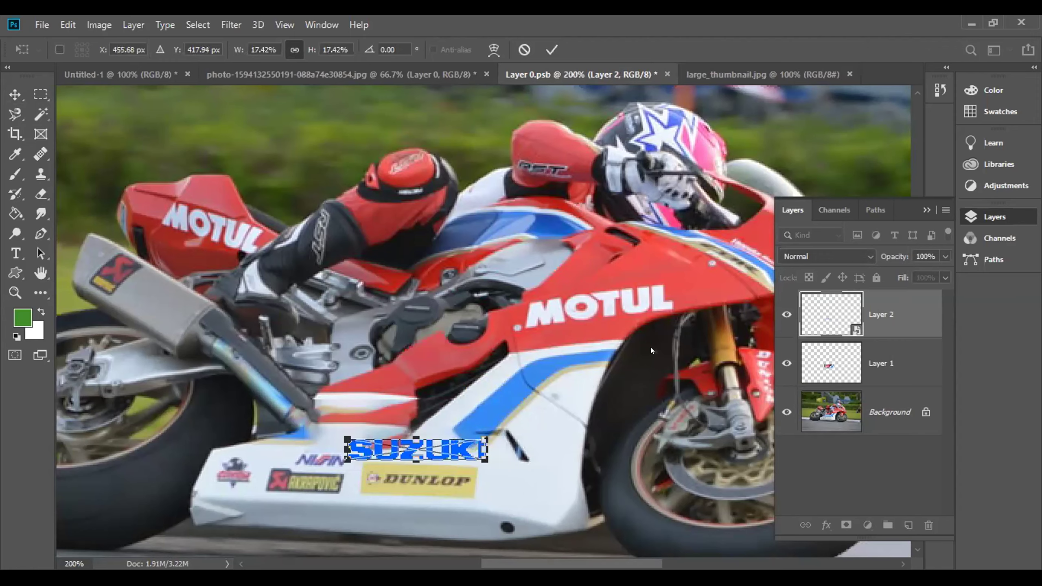
{"action": "key", "text": "Return"}
{"action": "key", "text": "ctrl+minus"}
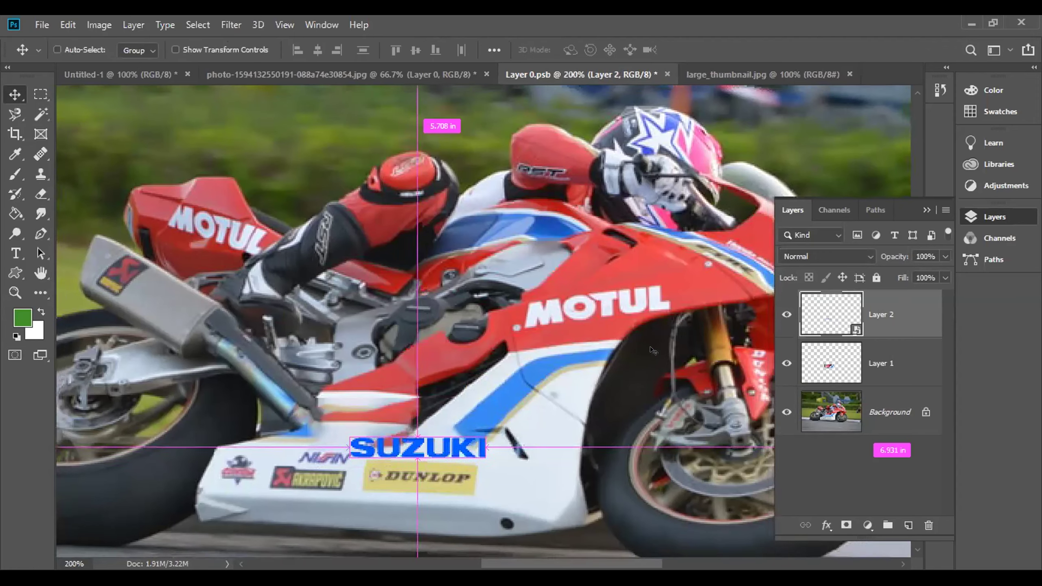
{"action": "key", "text": "ctrl+minus"}
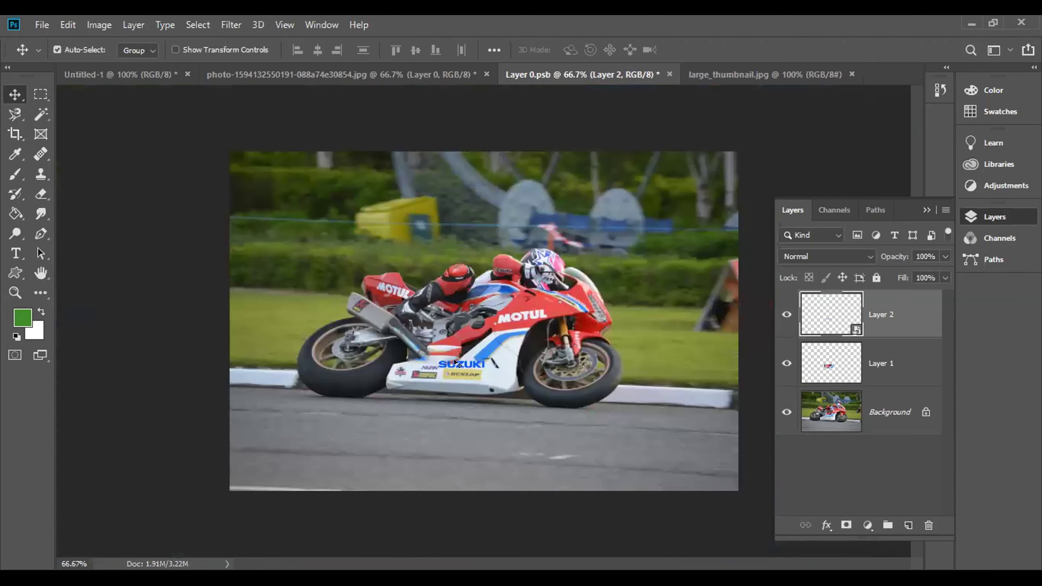
Apply a slight custom warp that bends the upper edge of the SUZUKI lettering
{"action": "key", "text": "ctrl"}
{"action": "key", "text": "ctrl+t"}
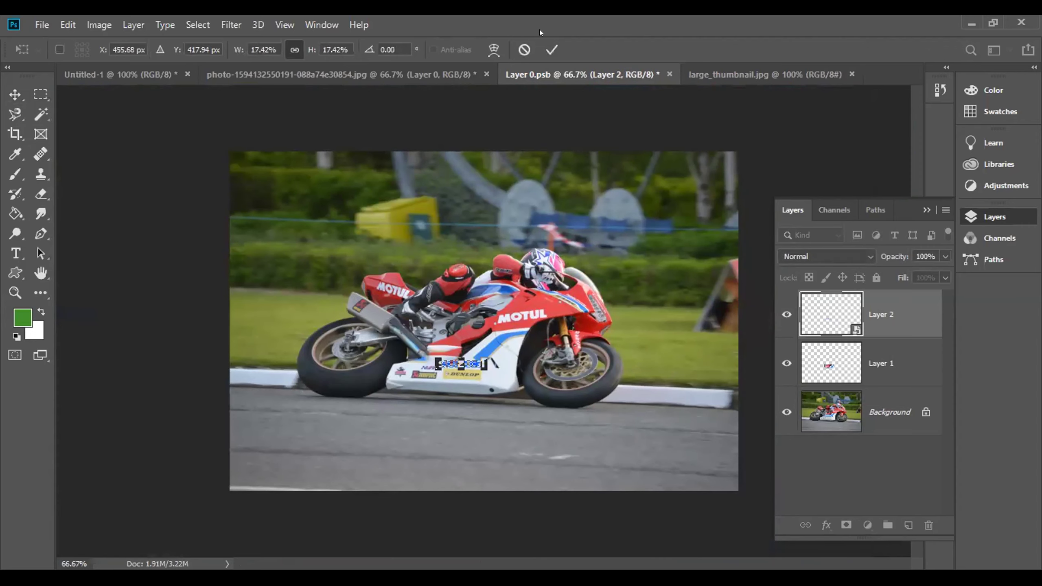
{"action": "left_click", "coordinate": [494, 50]}
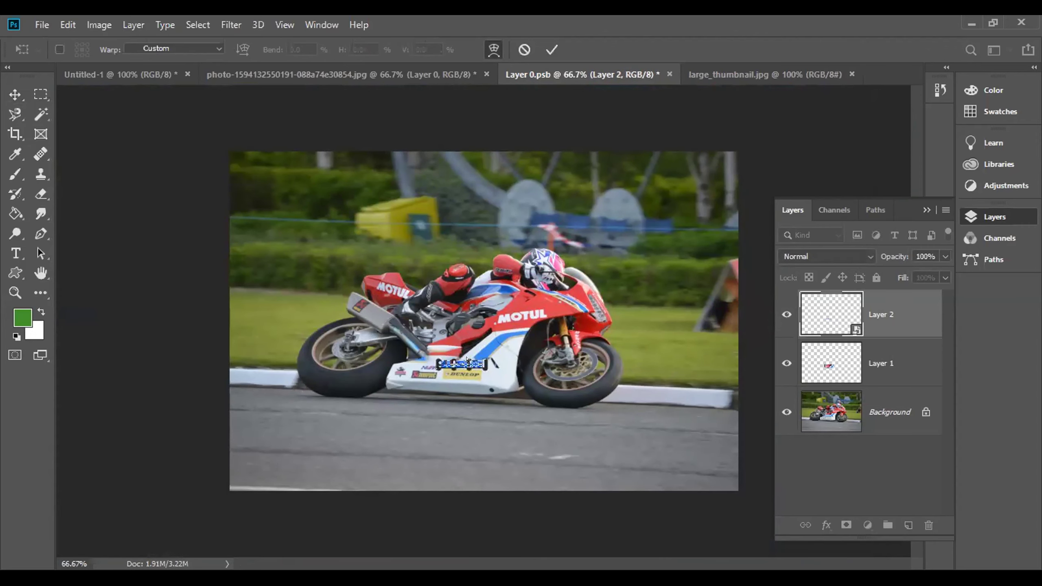
{"action": "key", "text": "ctrl+plus"}
{"action": "key", "text": "ctrl+plus"}
{"action": "key", "text": "ctrl+plus"}
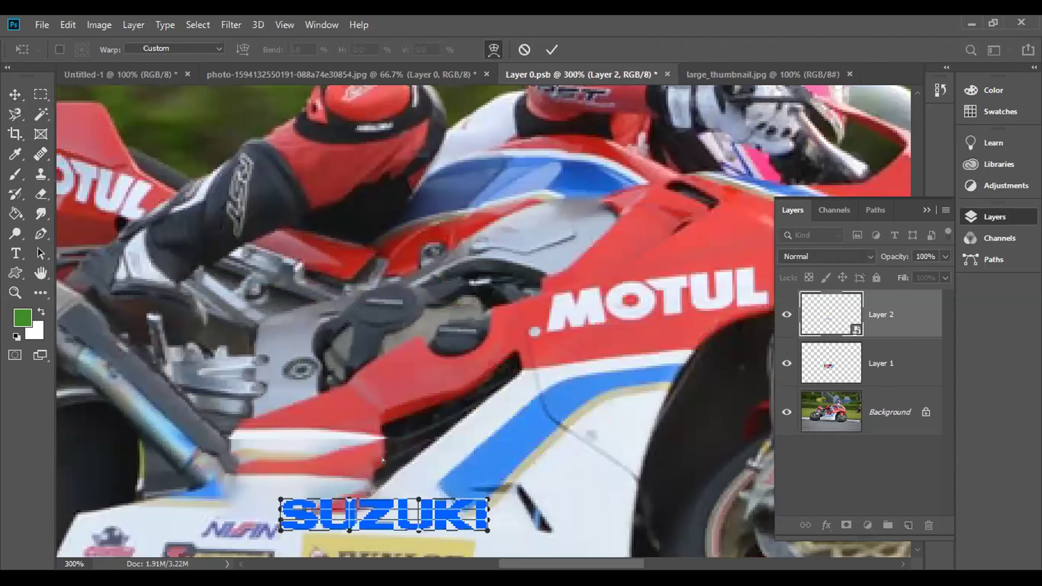
{"action": "left_click_drag", "start_coordinate": [371, 503], "coordinate": [371, 495]}
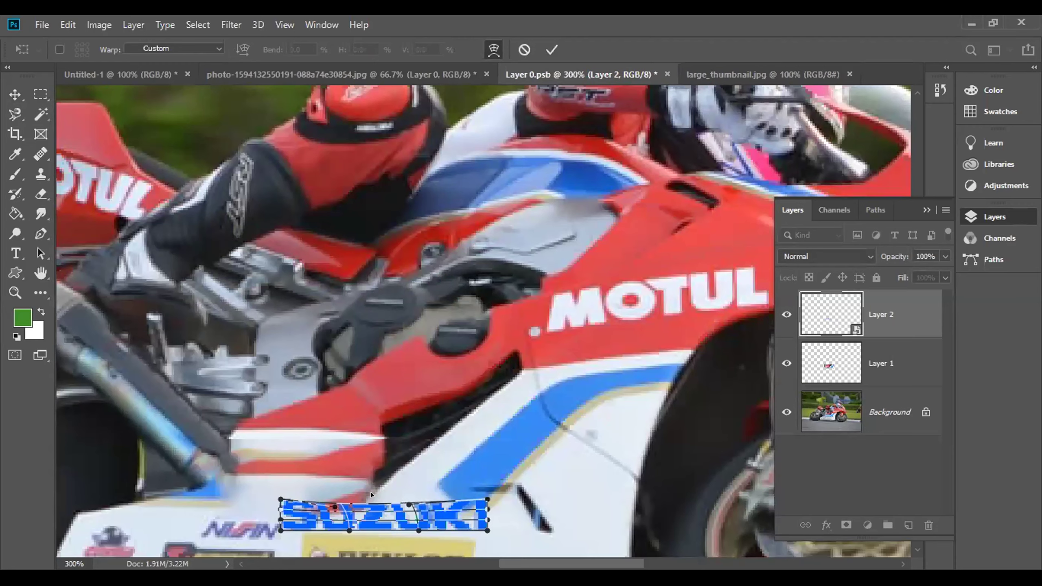
{"action": "left_click", "coordinate": [551, 50]}
{"action": "key", "text": "ctrl"}
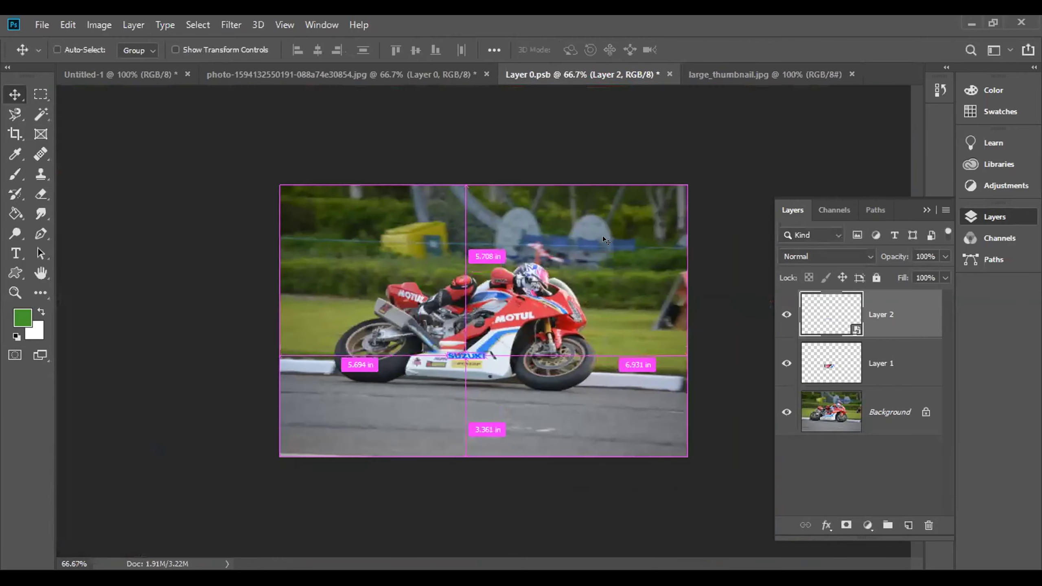
{"action": "key", "text": "ctrl+minus"}
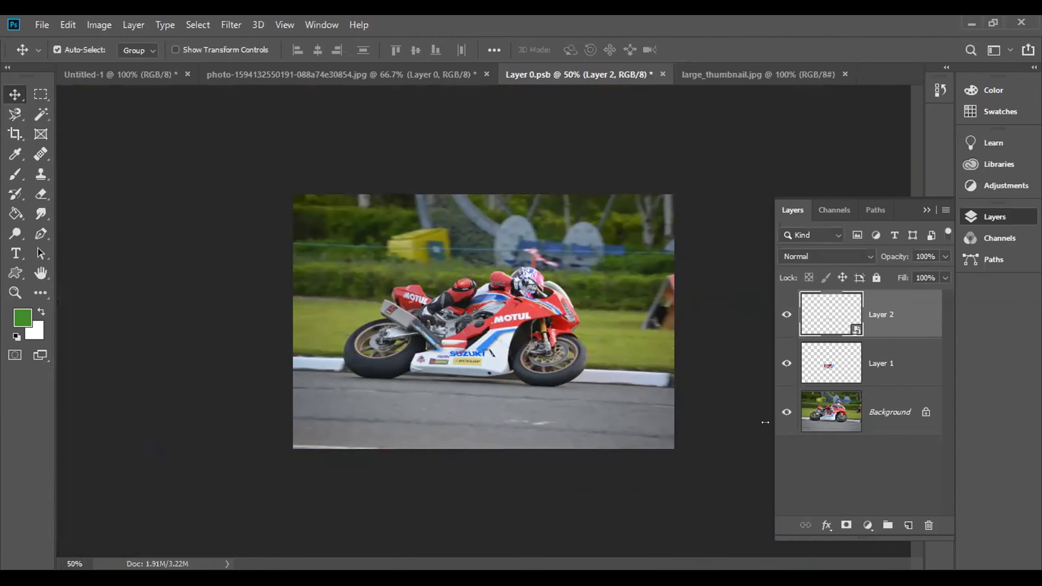
Save the smart object's contents and return to the main motorcycle photo document with the Move tool active
{"action": "key", "text": "ctrl+s"}
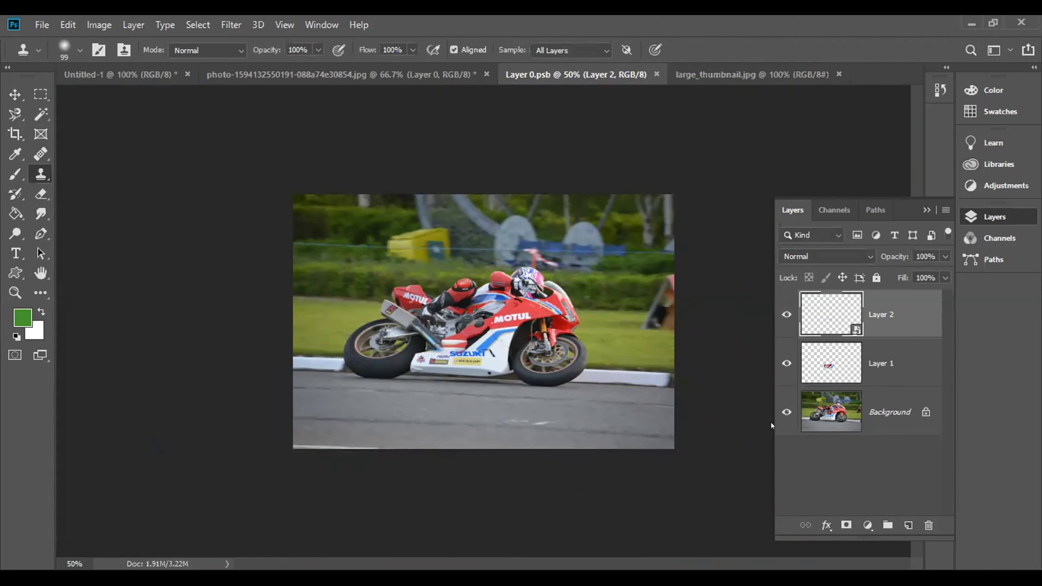
{"action": "left_click", "coordinate": [404, 69]}
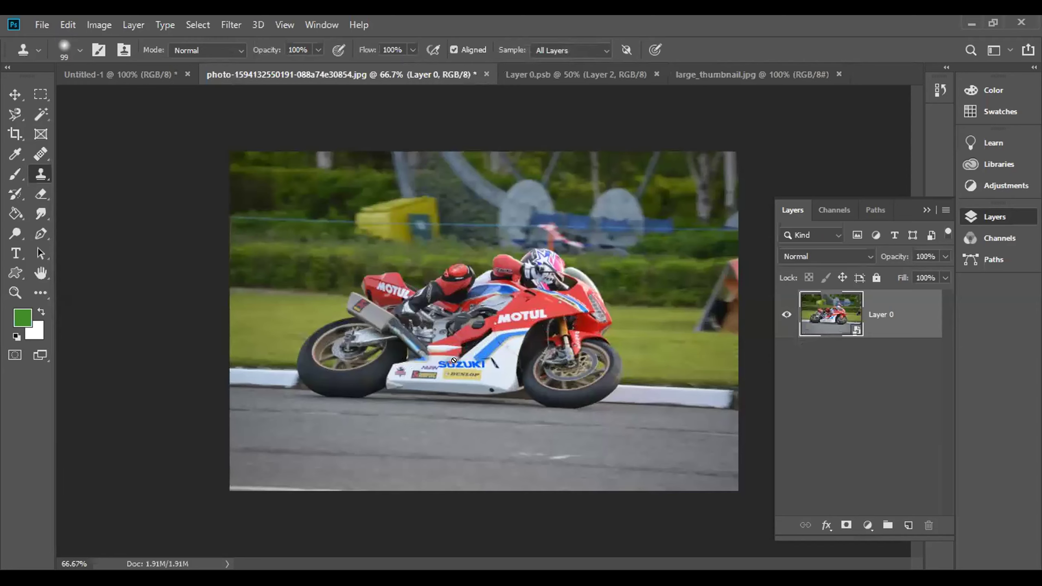
{"action": "left_click", "coordinate": [15, 100]}
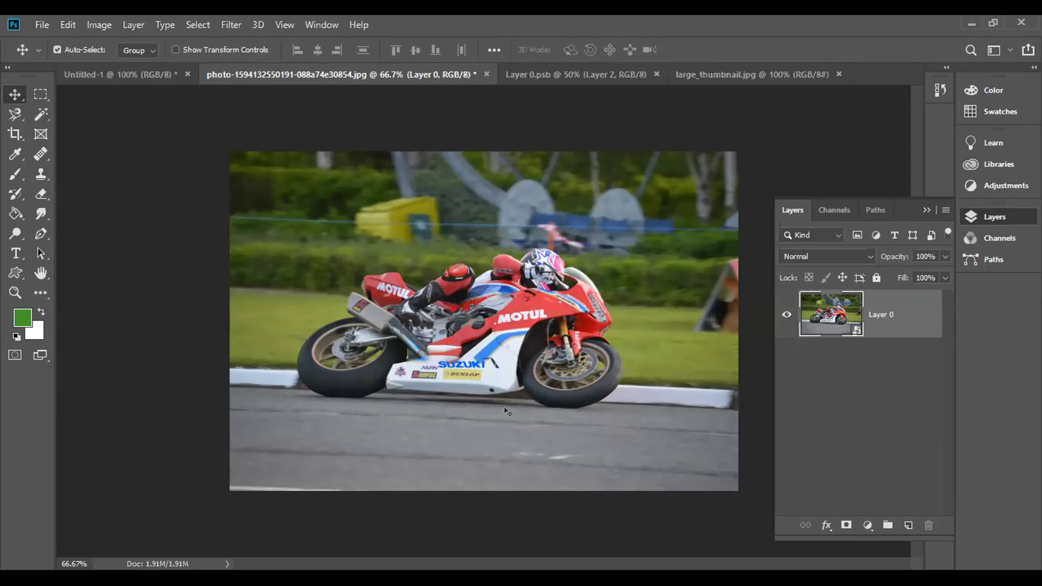
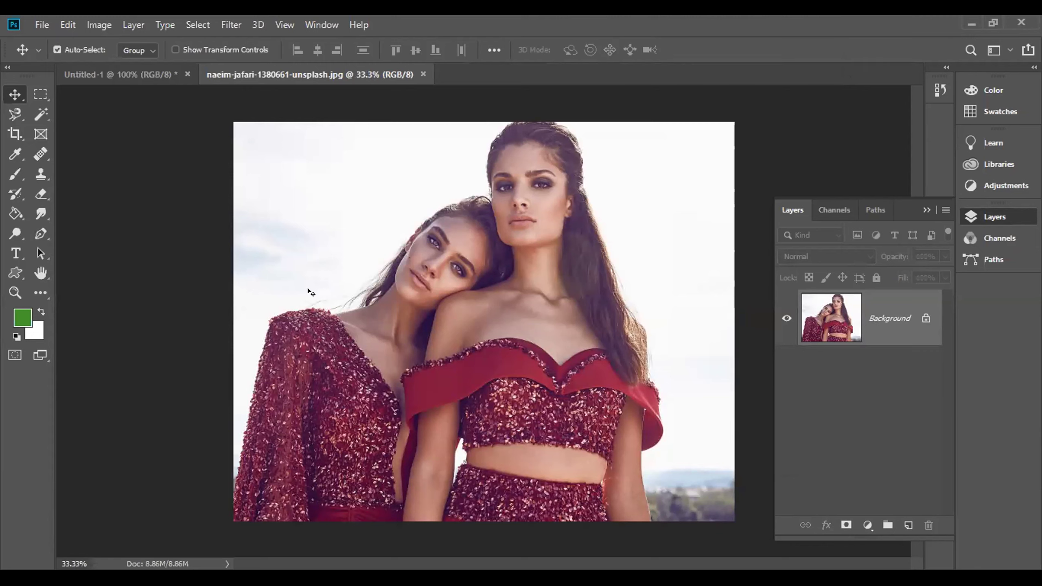
Duplicate the Background layer of the two-women photo and select the original Background layer
{"action": "right_click", "coordinate": [833, 324]}
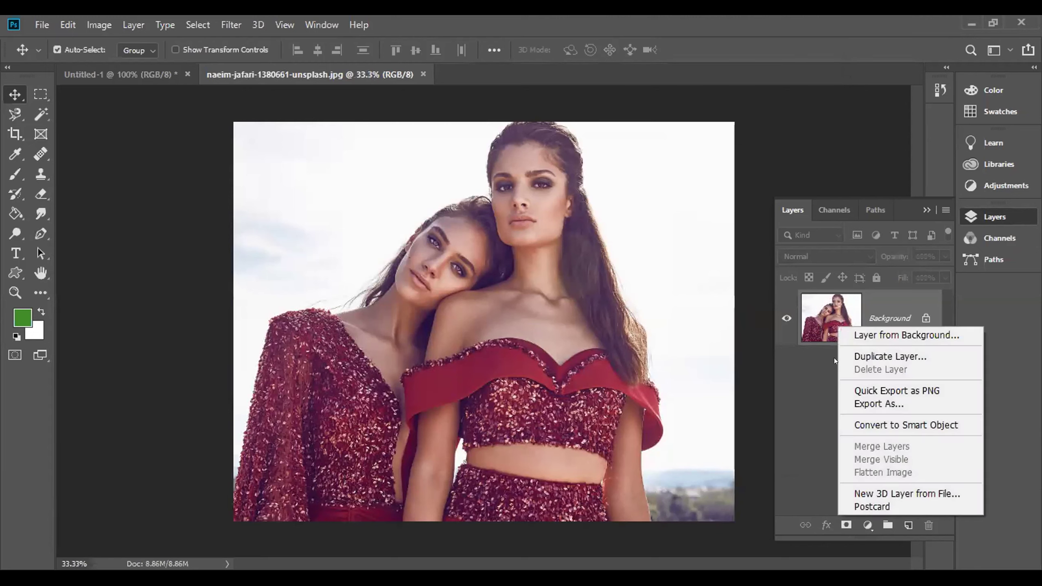
{"action": "left_click", "coordinate": [858, 357]}
{"action": "left_click", "coordinate": [640, 164]}
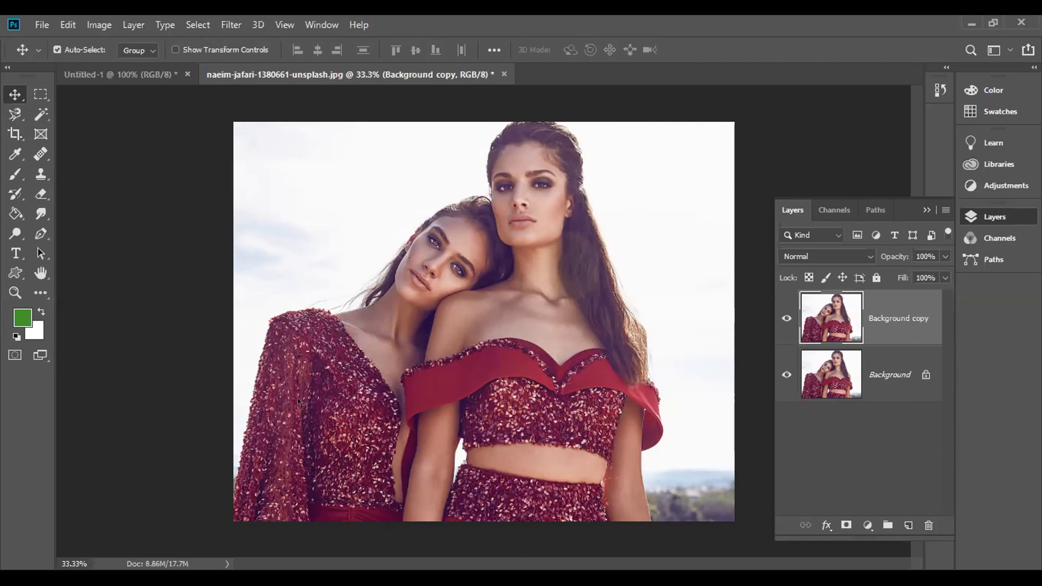
{"action": "left_click", "coordinate": [845, 386]}
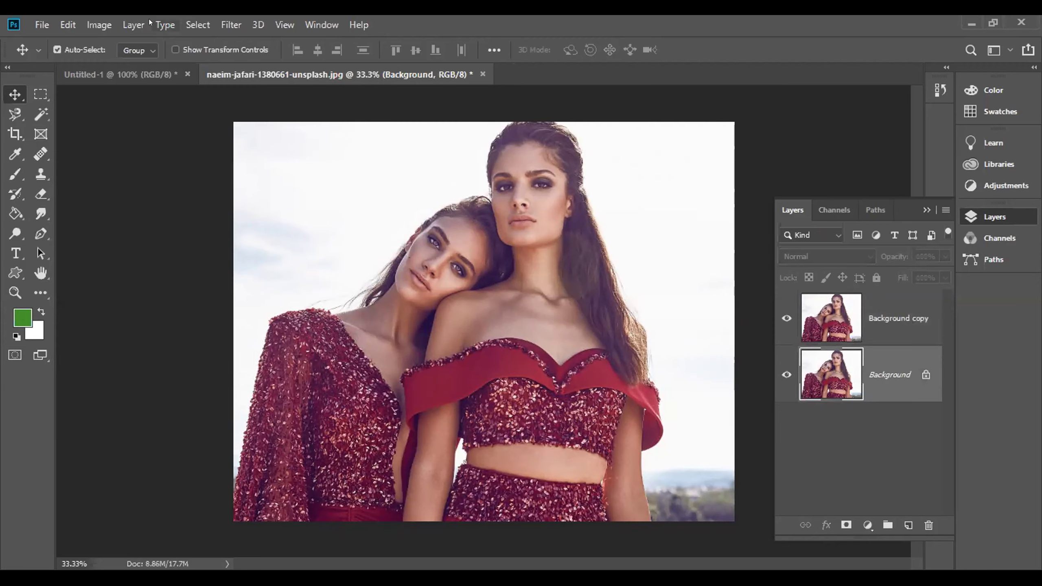
{"action": "left_click", "coordinate": [90, 23]}
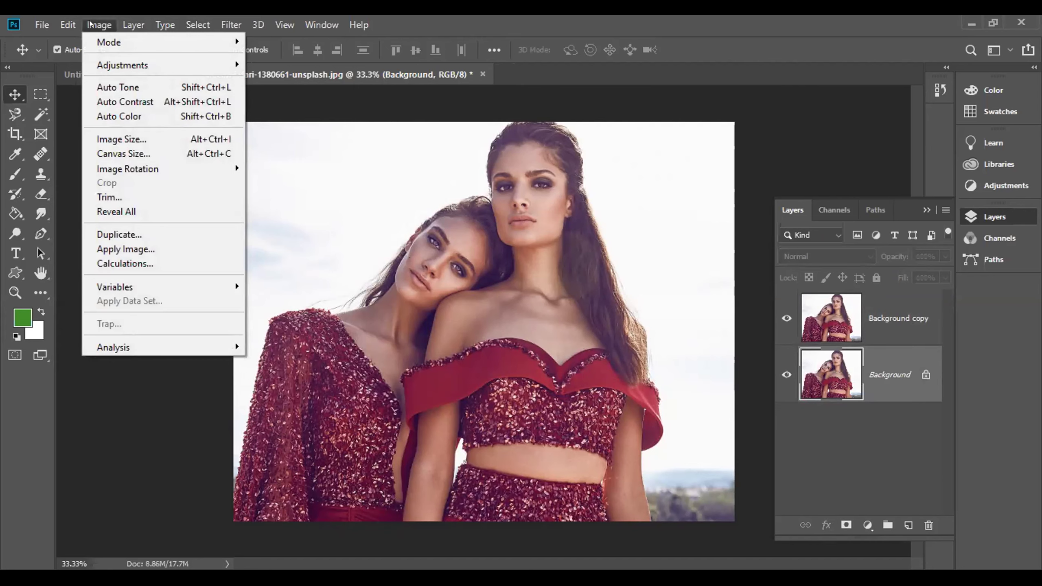
{"action": "mouse_move", "coordinate": [123, 66]}
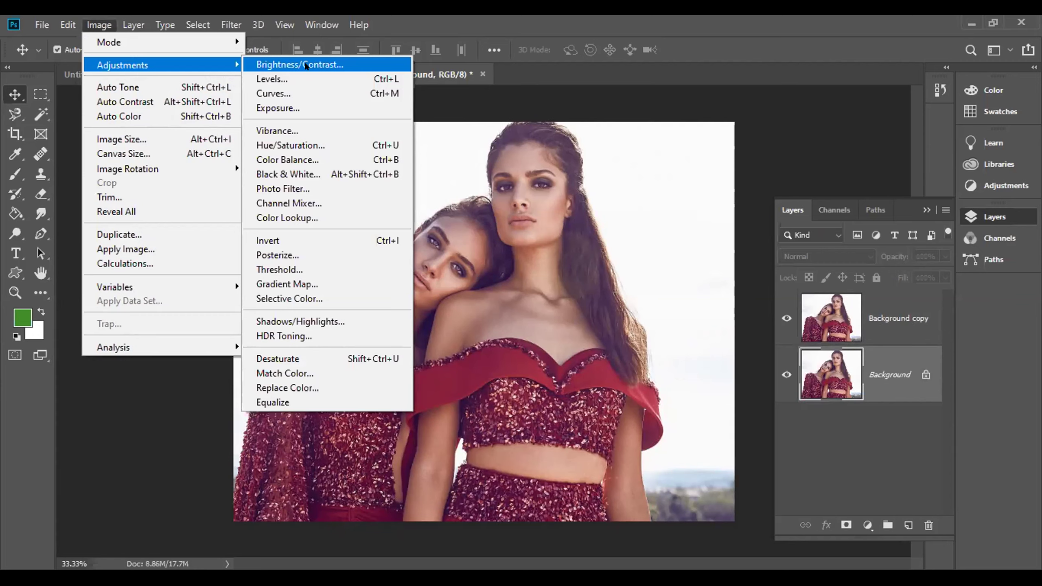
{"action": "left_click", "coordinate": [292, 168]}
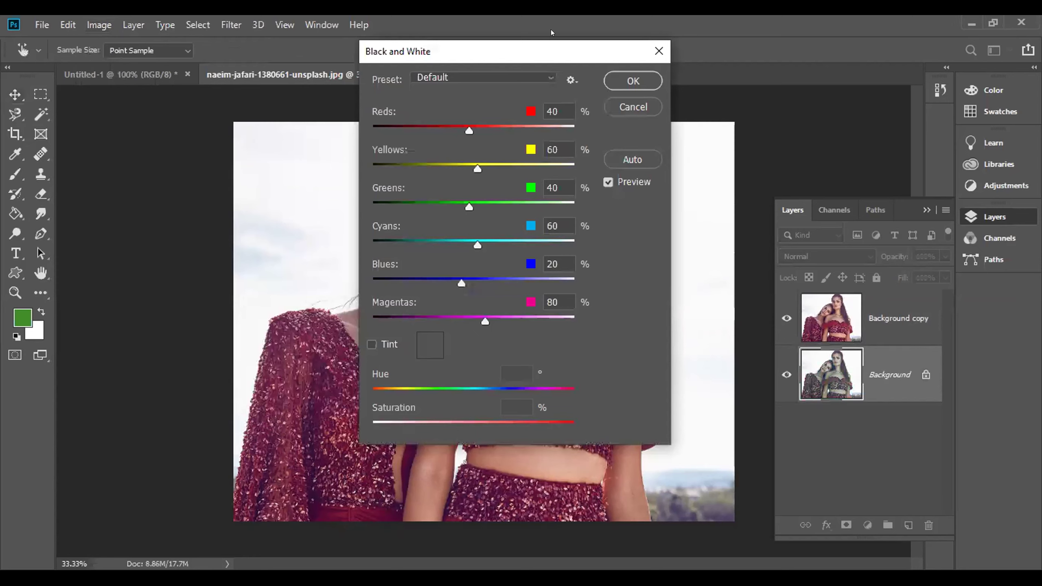
{"action": "left_click_drag", "start_coordinate": [537, 50], "coordinate": [245, 81]}
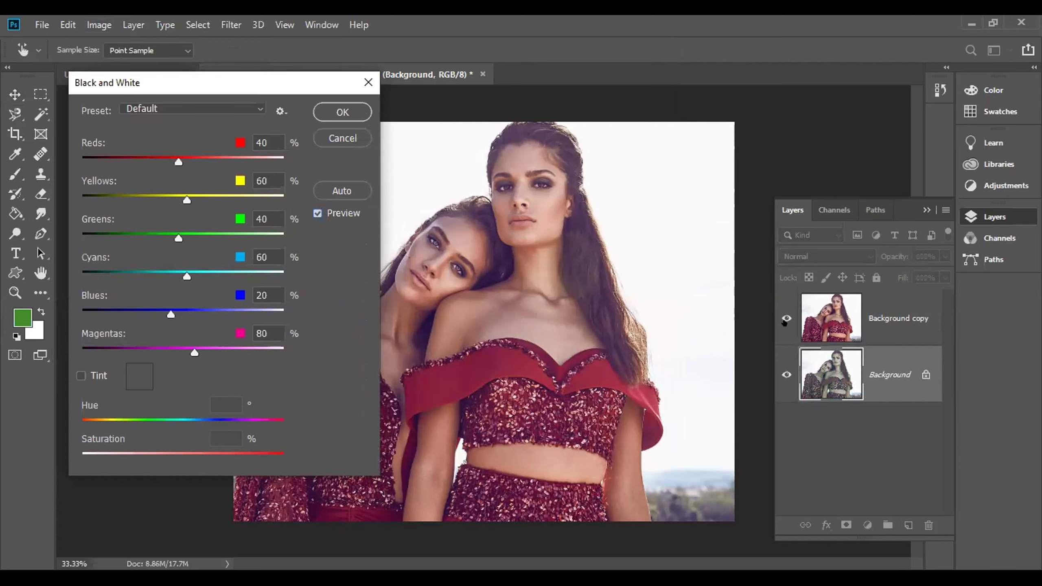
{"action": "left_click", "coordinate": [343, 138]}
Hide the Background copy layer and desaturate the original Background layer
{"action": "left_click", "coordinate": [786, 316]}
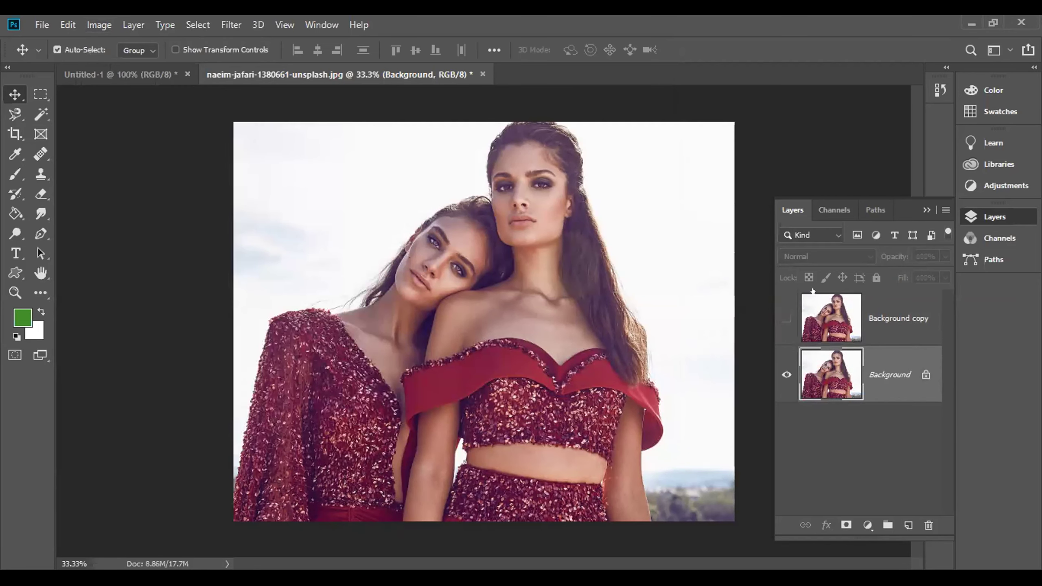
{"action": "left_click", "coordinate": [89, 24]}
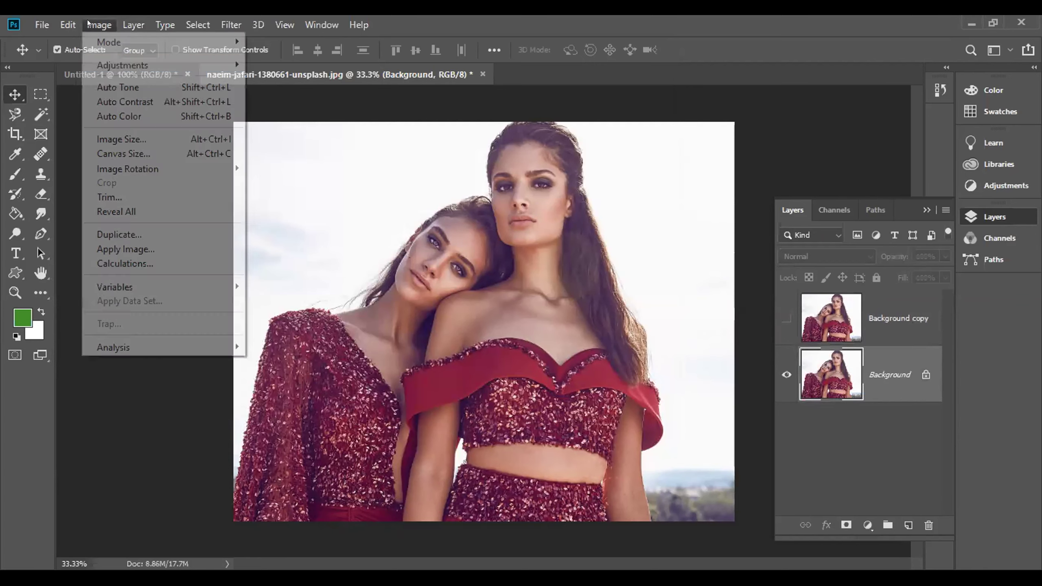
{"action": "mouse_move", "coordinate": [221, 64]}
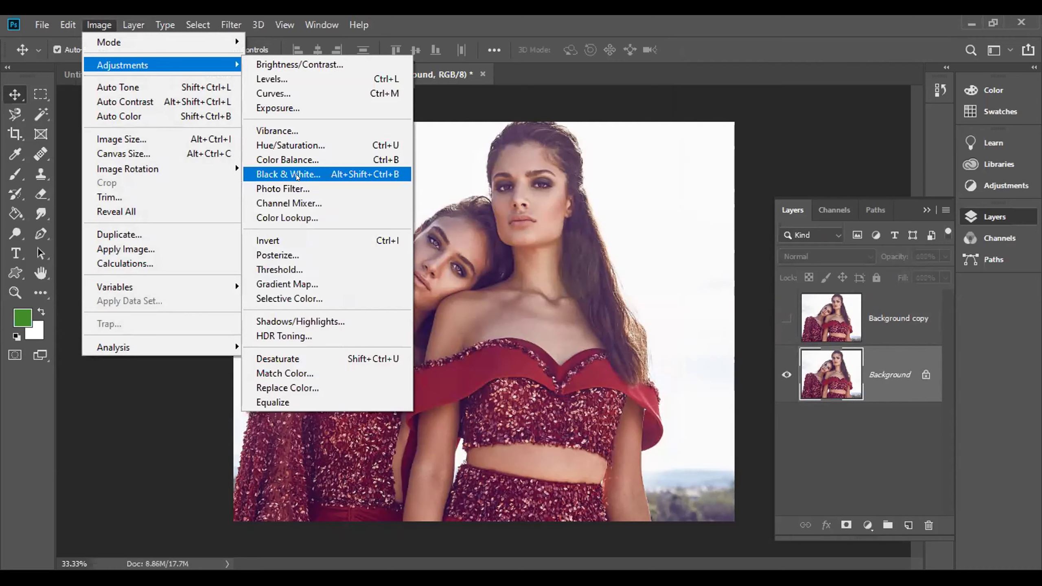
{"action": "left_click", "coordinate": [283, 359]}
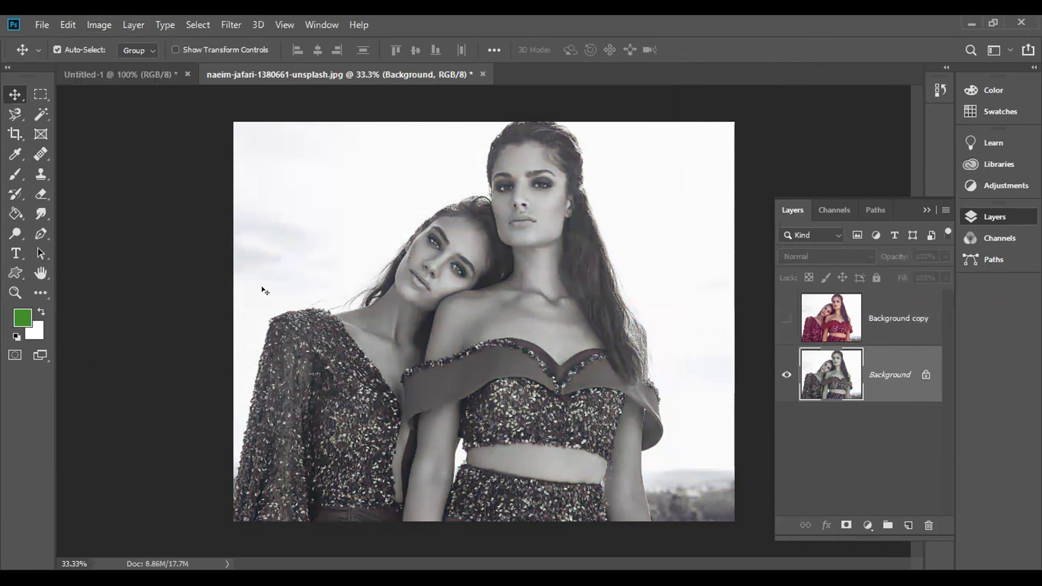
Undo the desaturation and convert the Background layer with a Black & White adjustment, setting Reds to 64%
{"action": "key", "text": "ctrl+z"}
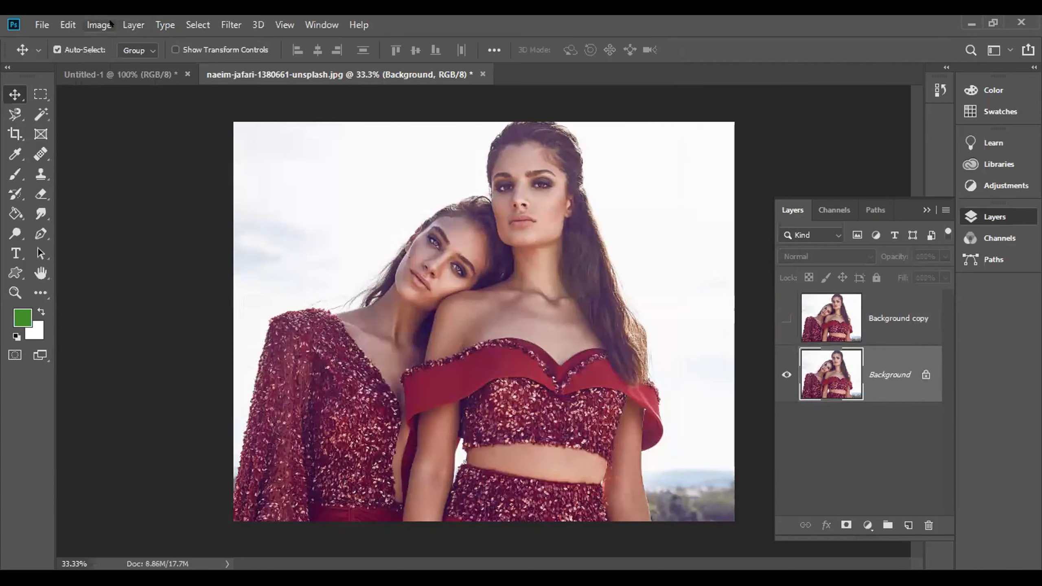
{"action": "left_click", "coordinate": [110, 24]}
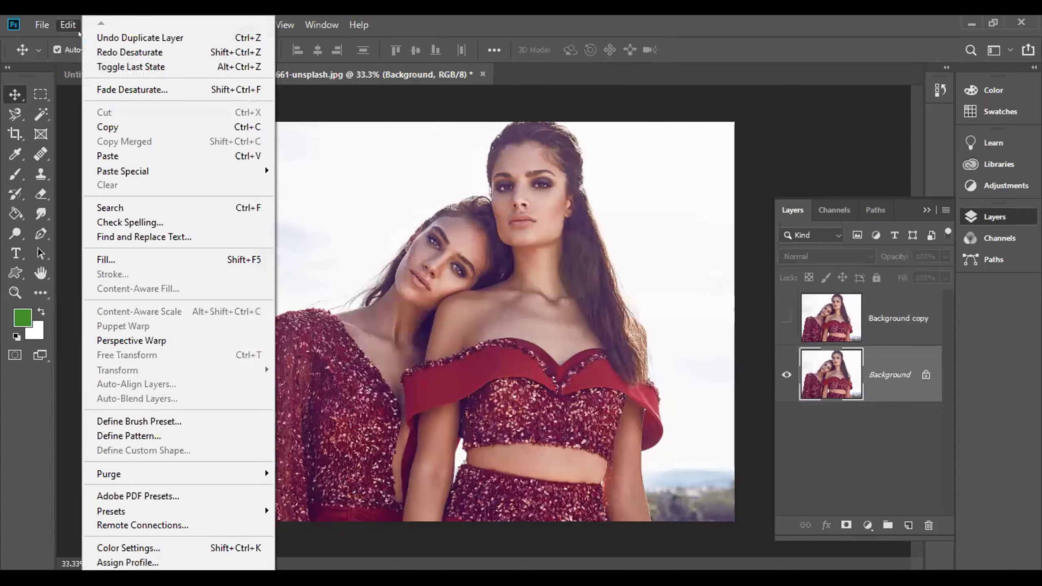
{"action": "left_click", "coordinate": [67, 25]}
{"action": "left_click", "coordinate": [99, 24]}
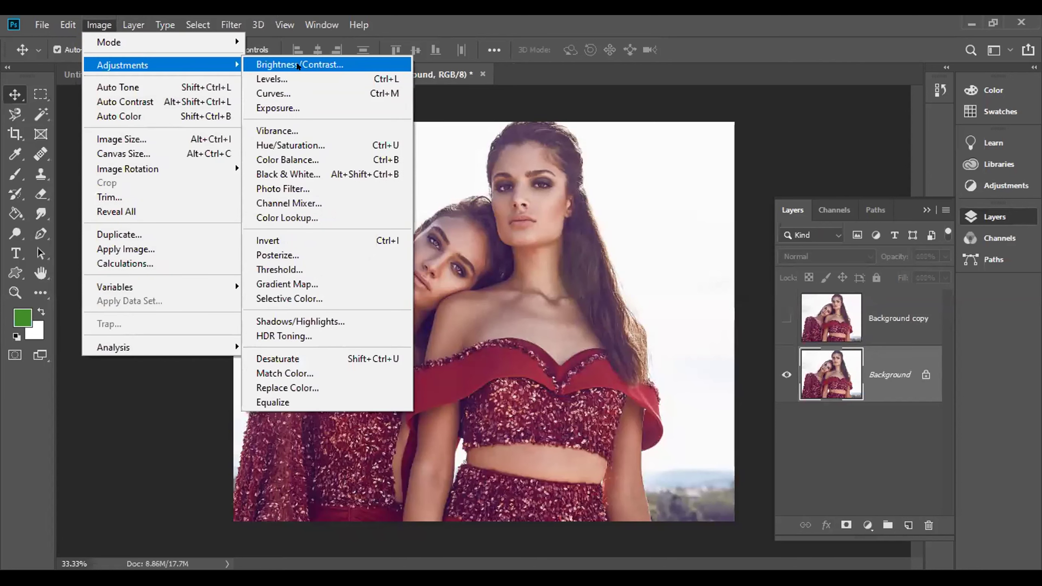
{"action": "left_click", "coordinate": [333, 176]}
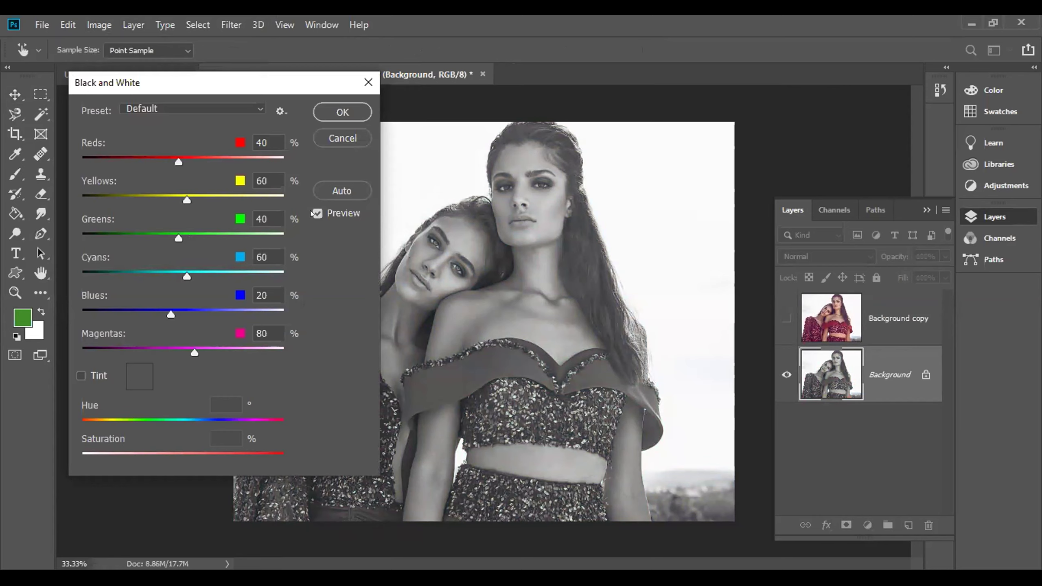
{"action": "left_click", "coordinate": [310, 210]}
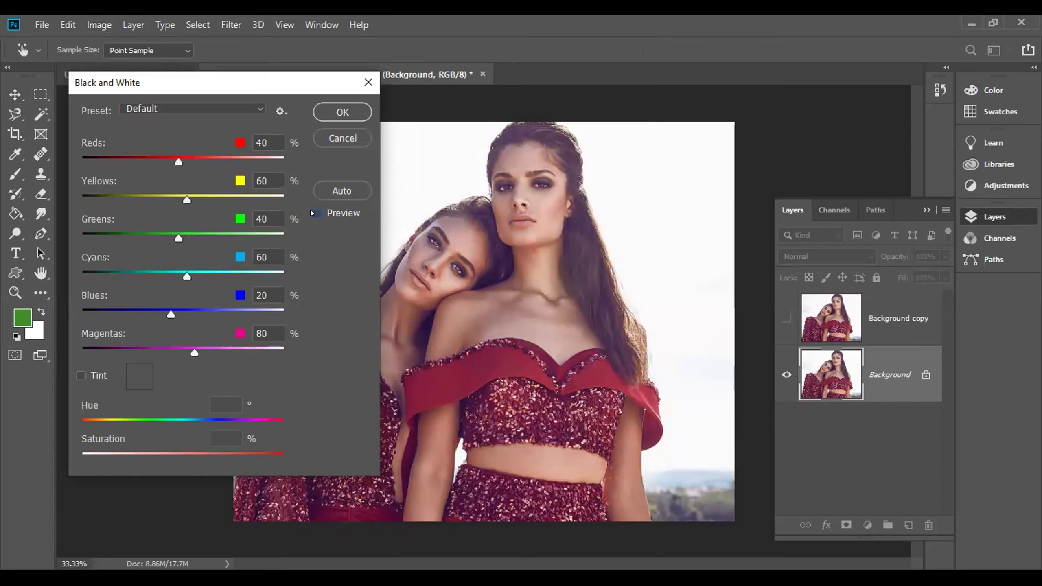
{"action": "left_click", "coordinate": [310, 210]}
{"action": "left_click_drag", "start_coordinate": [176, 157], "coordinate": [199, 161]}
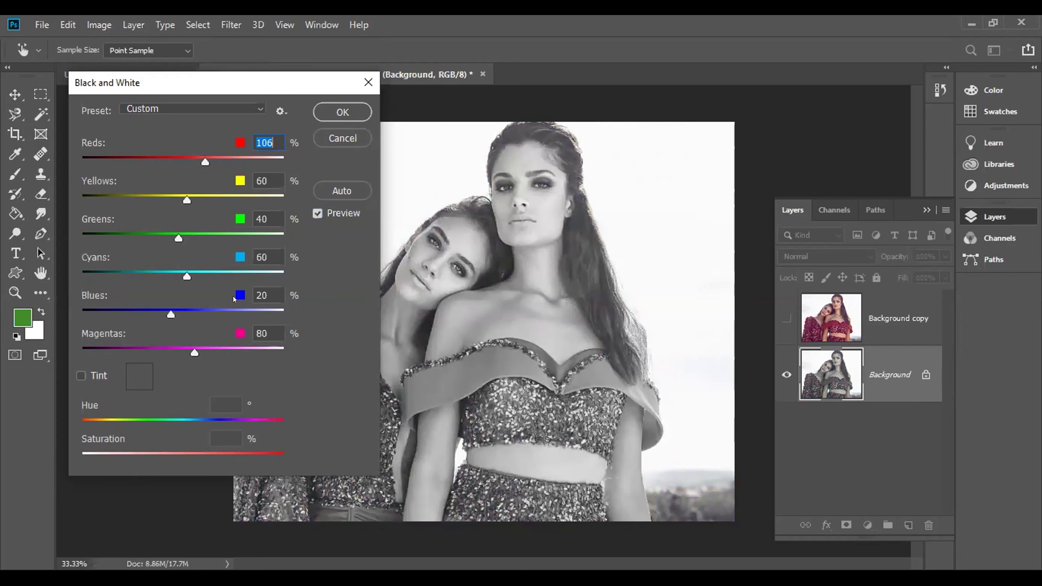
{"action": "left_click_drag", "start_coordinate": [203, 160], "coordinate": [188, 155]}
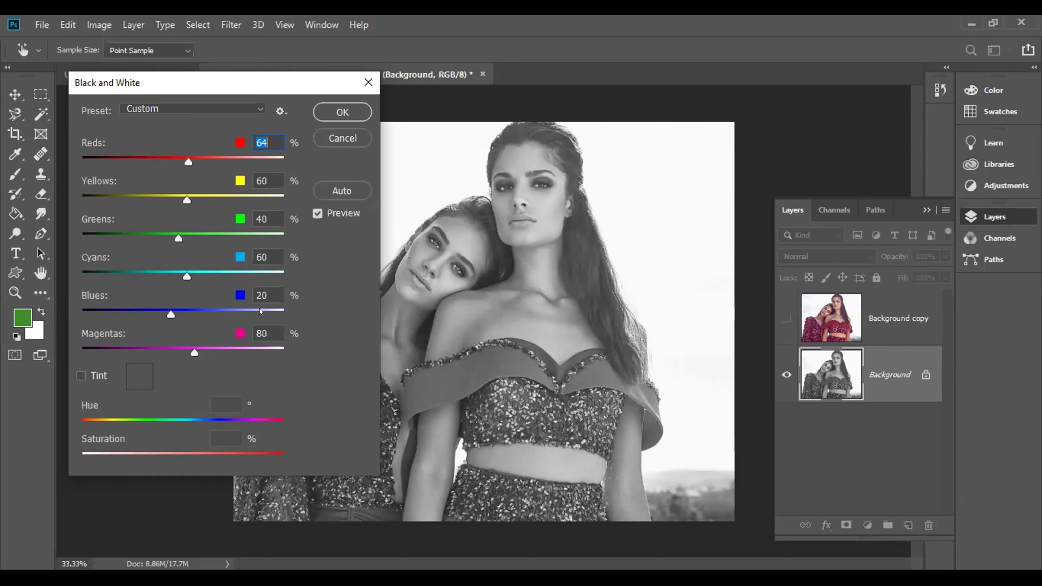
{"action": "left_click", "coordinate": [343, 108]}
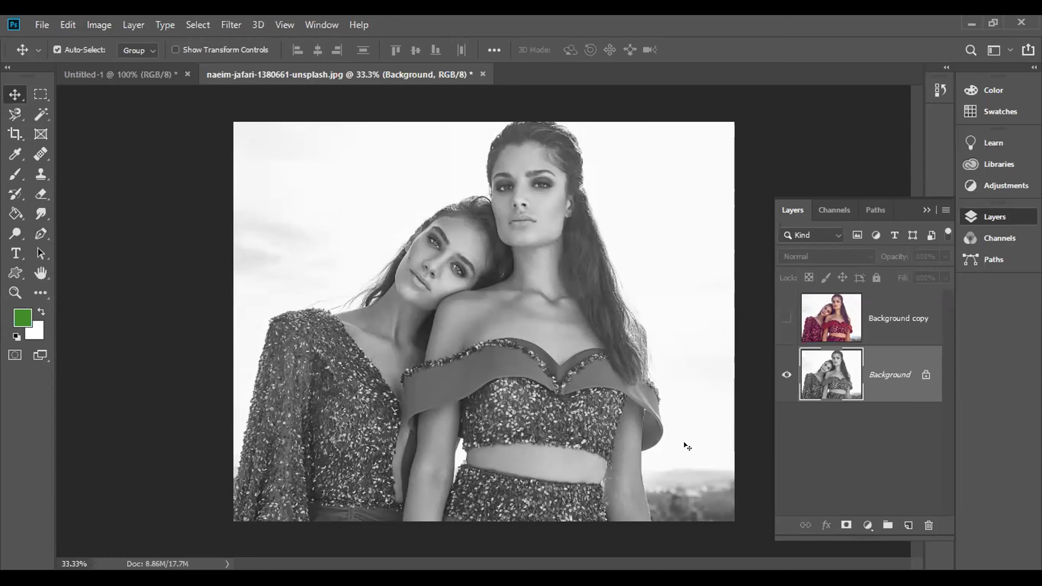
Show the Background copy layer, add a black mask that hides all of it, and activate the Brush tool
{"action": "left_click", "coordinate": [785, 318]}
{"action": "left_click", "coordinate": [895, 316]}
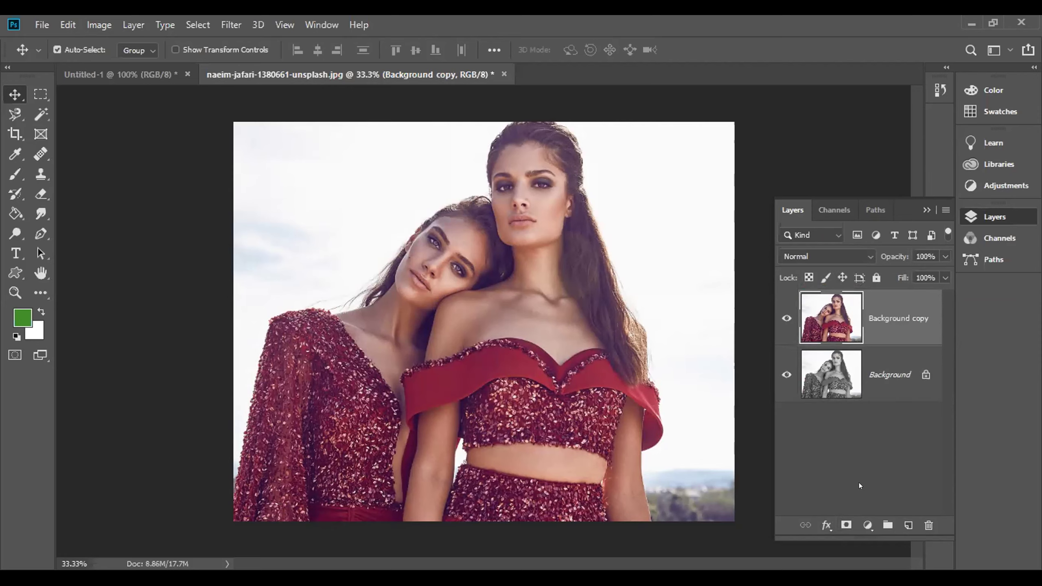
{"action": "left_click", "coordinate": [846, 525]}
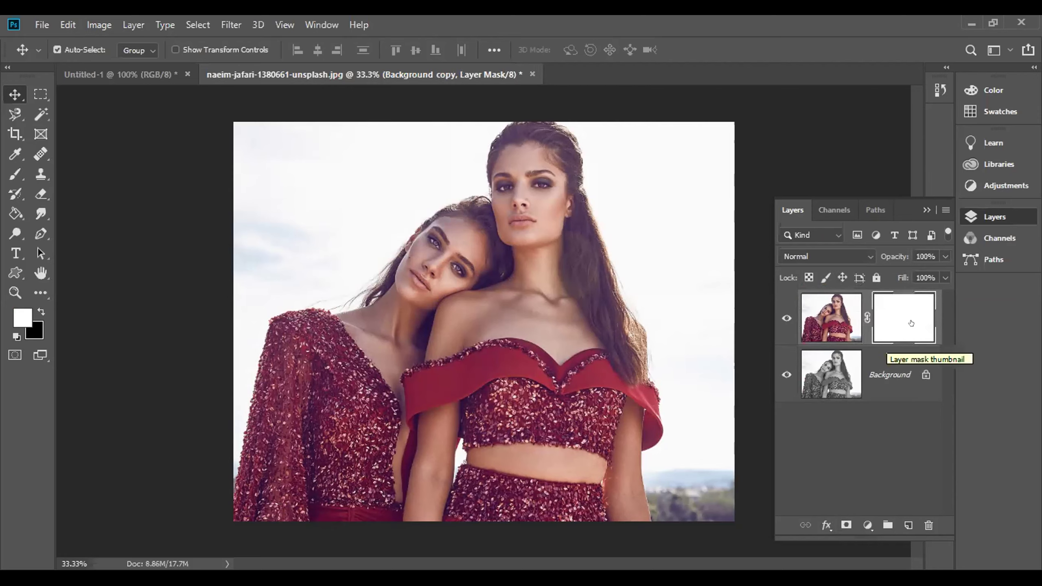
{"action": "key", "text": "Delete"}
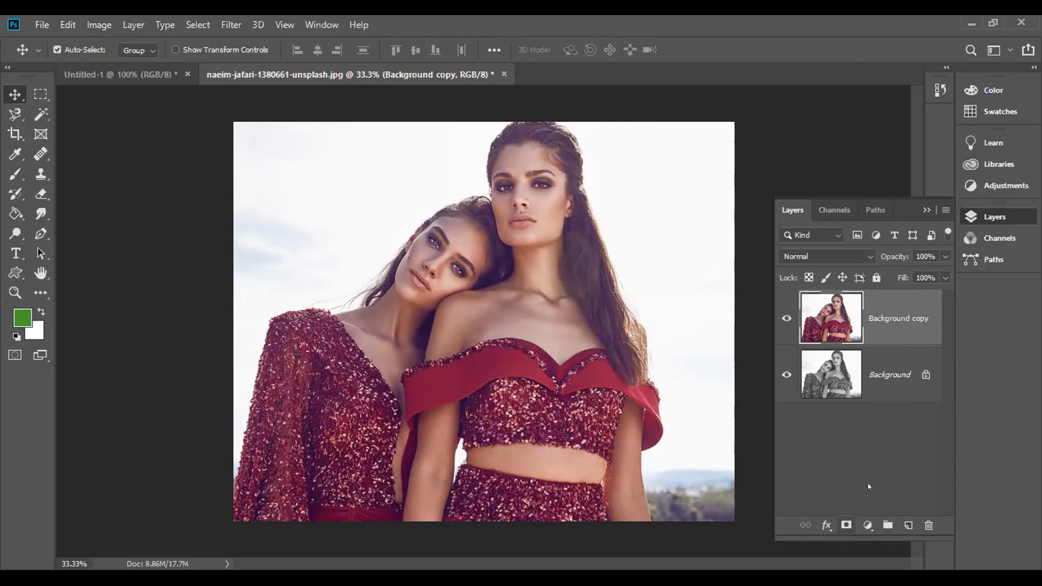
{"action": "left_click", "coordinate": [846, 525], "text": "alt"}
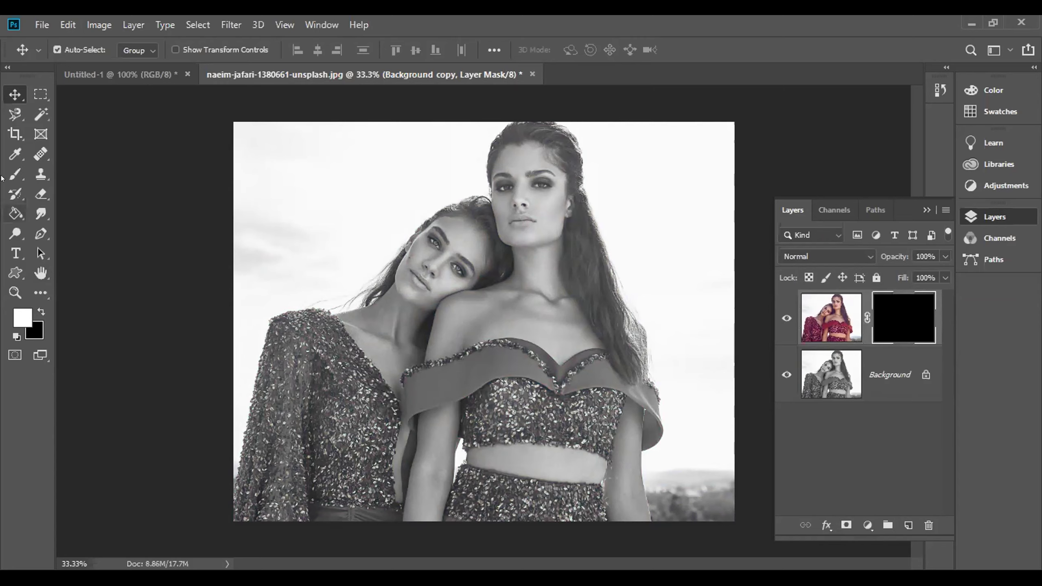
{"action": "left_click", "coordinate": [14, 174]}
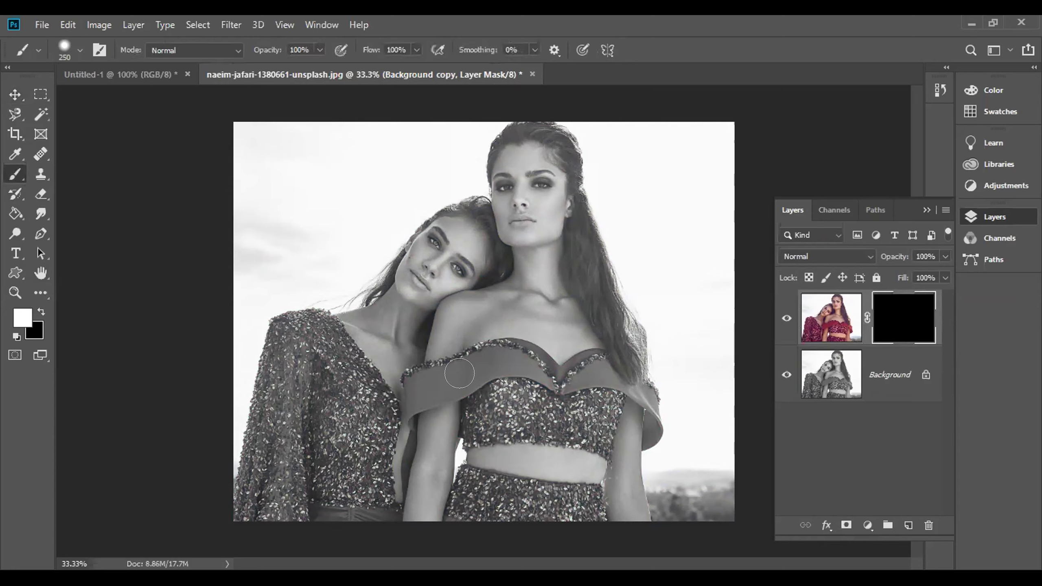
{"action": "mouse_move", "coordinate": [494, 376]}
{"action": "left_mouse_down"}
{"action": "mouse_move", "coordinate": [566, 387]}
{"action": "mouse_move", "coordinate": [590, 371]}
{"action": "mouse_move", "coordinate": [569, 374]}
{"action": "left_mouse_up"}
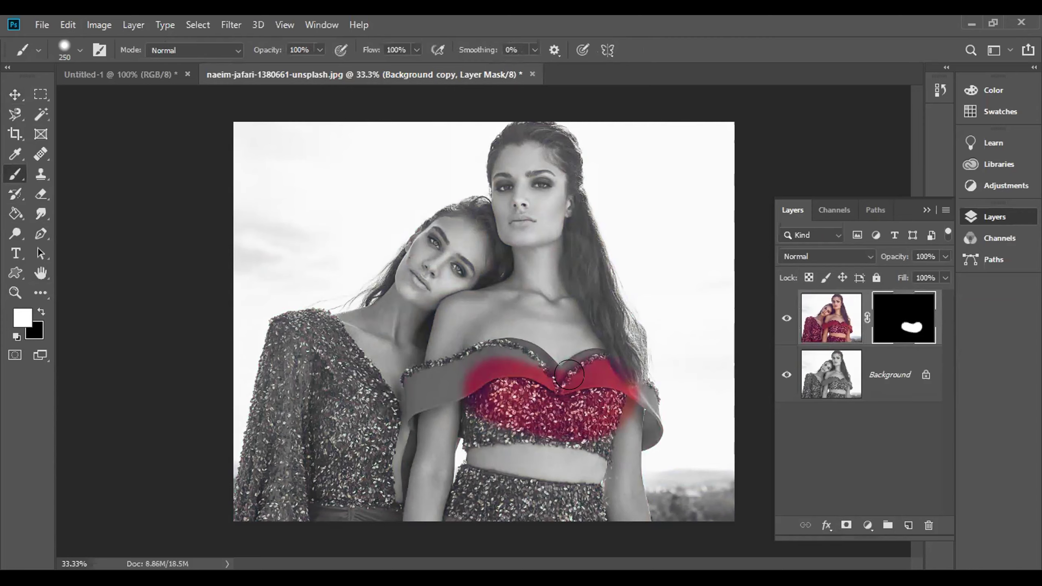
{"action": "key", "text": "ctrl+z"}
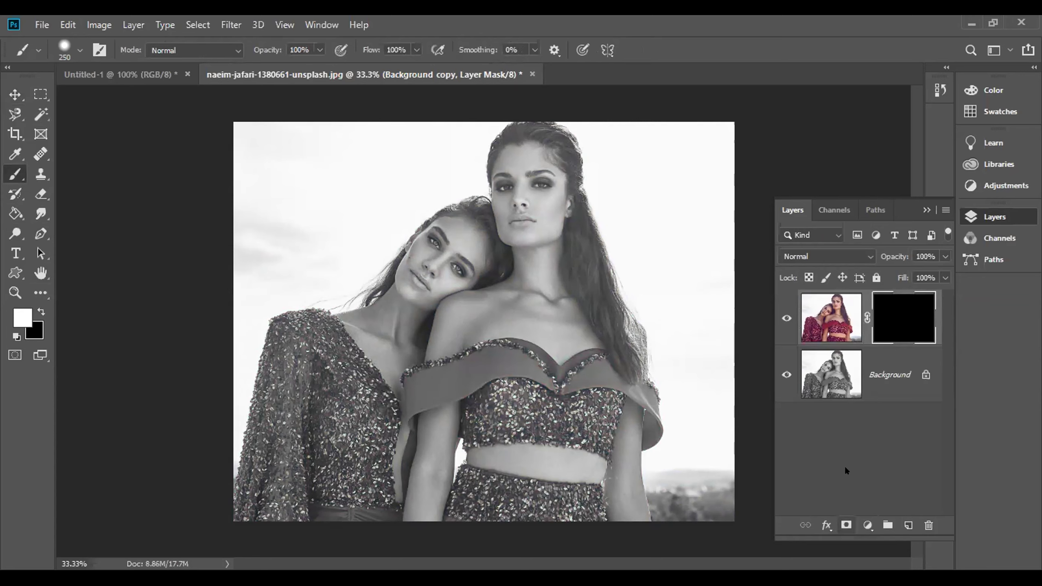
{"action": "key", "text": "ctrl+z"}
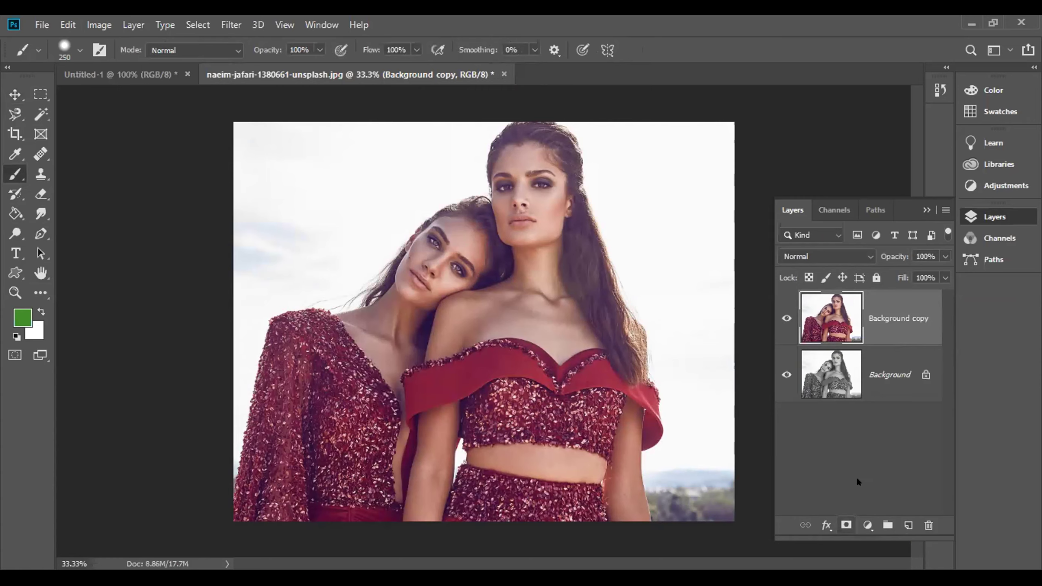
{"action": "key", "text": "ctrl+shift+z"}
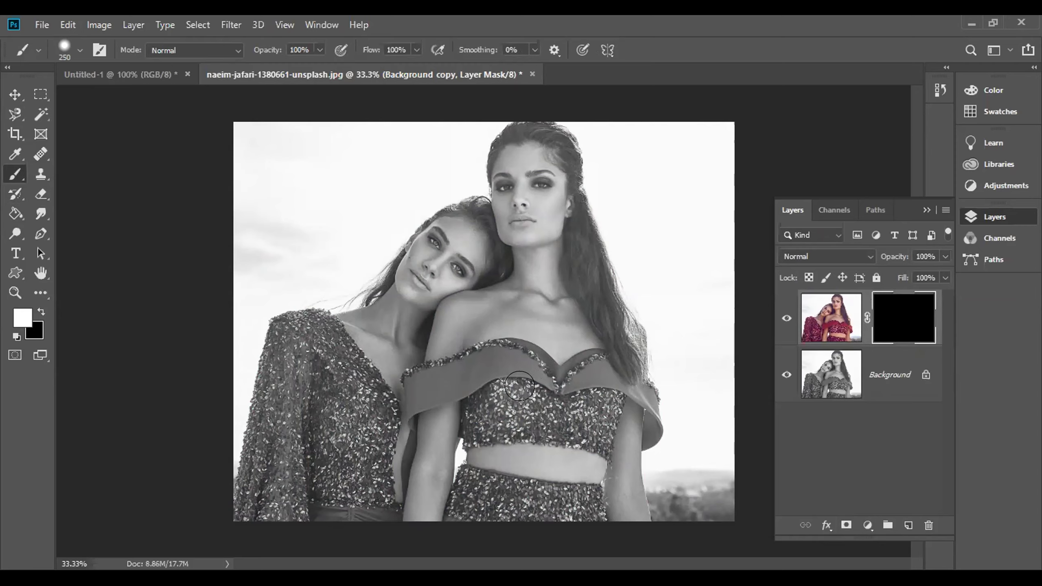
Paint white on the Background copy mask with a 150 px brush to reveal both women's red outfits in colour
{"action": "key", "text": "bracketleft"}
{"action": "key", "text": "bracketleft"}
{"action": "mouse_move", "coordinate": [526, 393]}
{"action": "left_mouse_down"}
{"action": "mouse_move", "coordinate": [464, 377]}
{"action": "mouse_move", "coordinate": [476, 423]}
{"action": "mouse_move", "coordinate": [522, 414]}
{"action": "mouse_move", "coordinate": [599, 429]}
{"action": "mouse_move", "coordinate": [611, 417]}
{"action": "mouse_move", "coordinate": [563, 370]}
{"action": "mouse_move", "coordinate": [522, 371]}
{"action": "mouse_move", "coordinate": [474, 357]}
{"action": "mouse_move", "coordinate": [473, 346]}
{"action": "mouse_move", "coordinate": [513, 344]}
{"action": "mouse_move", "coordinate": [550, 363]}
{"action": "mouse_move", "coordinate": [535, 370]}
{"action": "mouse_move", "coordinate": [601, 353]}
{"action": "mouse_move", "coordinate": [583, 359]}
{"action": "mouse_move", "coordinate": [591, 354]}
{"action": "left_mouse_up"}
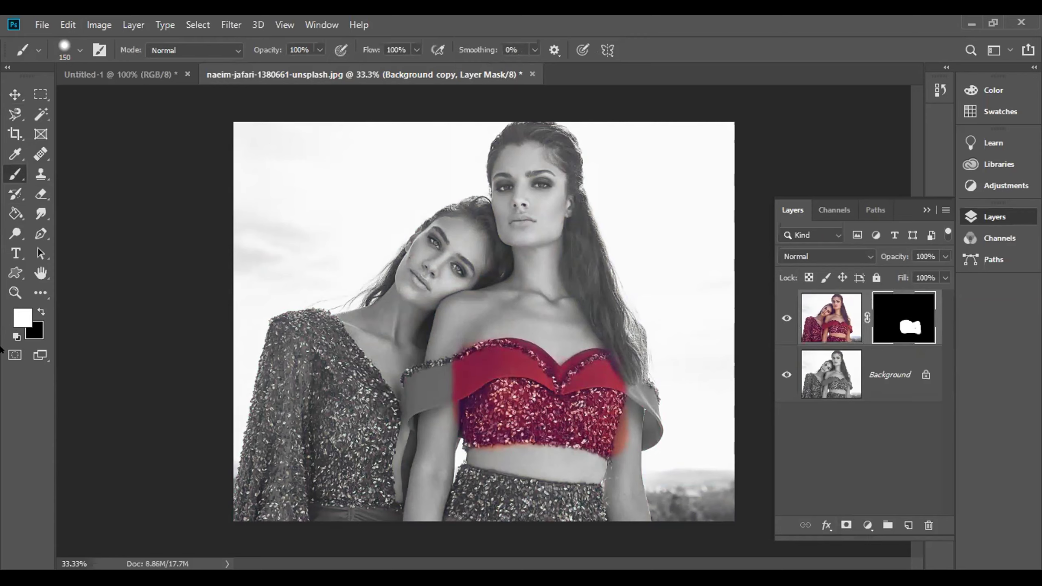
{"action": "mouse_move", "coordinate": [447, 370]}
{"action": "left_mouse_down"}
{"action": "mouse_move", "coordinate": [400, 382]}
{"action": "mouse_move", "coordinate": [415, 379]}
{"action": "mouse_move", "coordinate": [399, 369]}
{"action": "mouse_move", "coordinate": [450, 354]}
{"action": "left_mouse_up"}
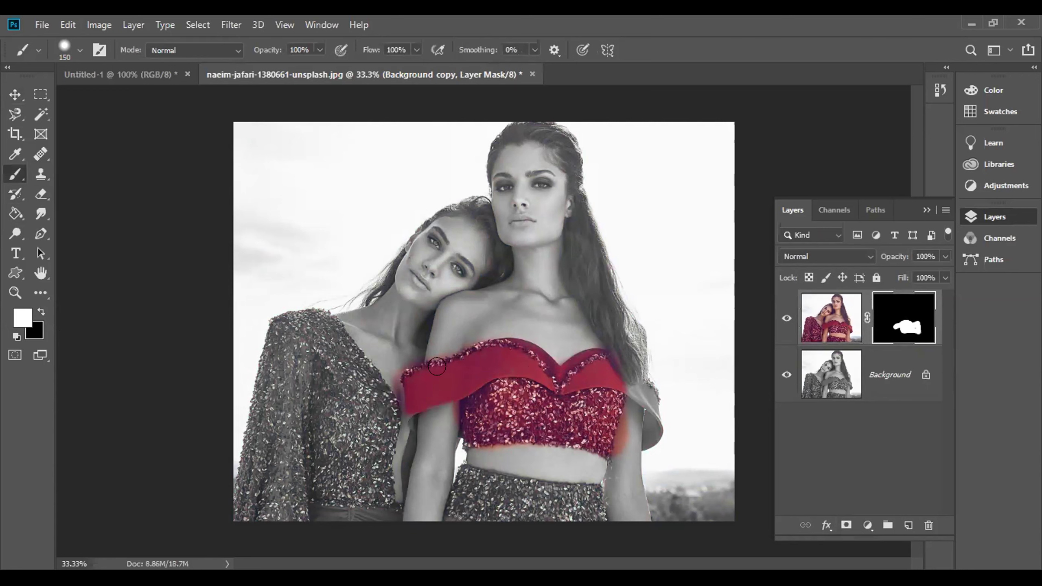
{"action": "mouse_move", "coordinate": [462, 472]}
{"action": "left_mouse_down"}
{"action": "mouse_move", "coordinate": [473, 479]}
{"action": "mouse_move", "coordinate": [461, 509]}
{"action": "mouse_move", "coordinate": [473, 480]}
{"action": "mouse_move", "coordinate": [608, 507]}
{"action": "left_mouse_up"}
{"action": "mouse_move", "coordinate": [473, 479]}
{"action": "left_mouse_down"}
{"action": "mouse_move", "coordinate": [599, 489]}
{"action": "mouse_move", "coordinate": [500, 478]}
{"action": "left_mouse_up"}
{"action": "left_click_drag", "start_coordinate": [622, 379], "coordinate": [645, 408]}
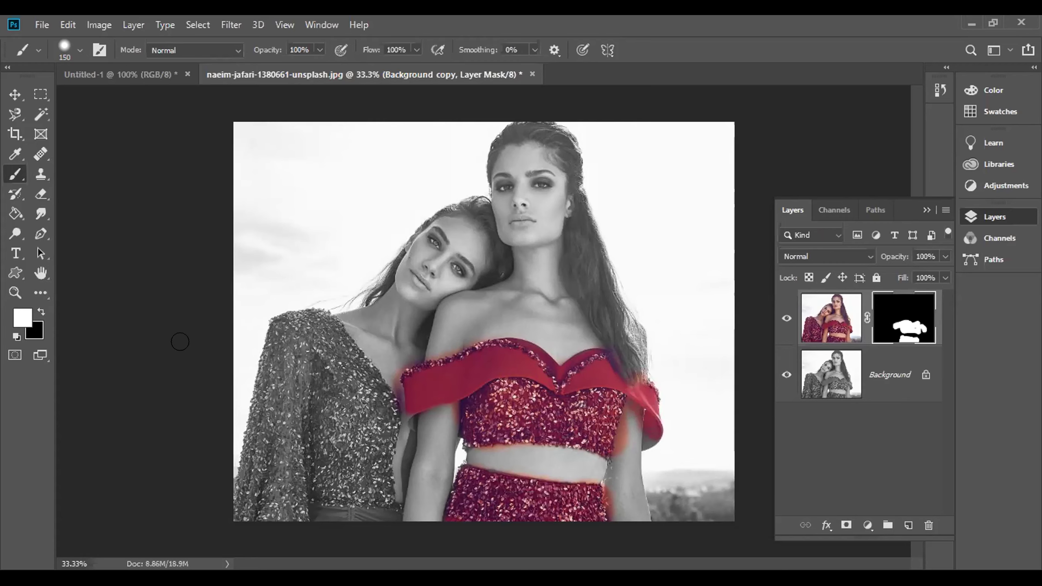
{"action": "mouse_move", "coordinate": [295, 343]}
{"action": "left_mouse_down"}
{"action": "mouse_move", "coordinate": [283, 502]}
{"action": "mouse_move", "coordinate": [242, 501]}
{"action": "mouse_move", "coordinate": [258, 355]}
{"action": "mouse_move", "coordinate": [267, 317]}
{"action": "mouse_move", "coordinate": [292, 311]}
{"action": "mouse_move", "coordinate": [314, 316]}
{"action": "mouse_move", "coordinate": [361, 431]}
{"action": "mouse_move", "coordinate": [352, 481]}
{"action": "mouse_move", "coordinate": [282, 453]}
{"action": "mouse_move", "coordinate": [282, 479]}
{"action": "mouse_move", "coordinate": [319, 377]}
{"action": "mouse_move", "coordinate": [333, 477]}
{"action": "mouse_move", "coordinate": [352, 476]}
{"action": "mouse_move", "coordinate": [378, 507]}
{"action": "mouse_move", "coordinate": [351, 476]}
{"action": "mouse_move", "coordinate": [396, 509]}
{"action": "mouse_move", "coordinate": [389, 447]}
{"action": "mouse_move", "coordinate": [364, 428]}
{"action": "mouse_move", "coordinate": [388, 423]}
{"action": "mouse_move", "coordinate": [366, 412]}
{"action": "mouse_move", "coordinate": [324, 334]}
{"action": "mouse_move", "coordinate": [328, 347]}
{"action": "left_mouse_up"}
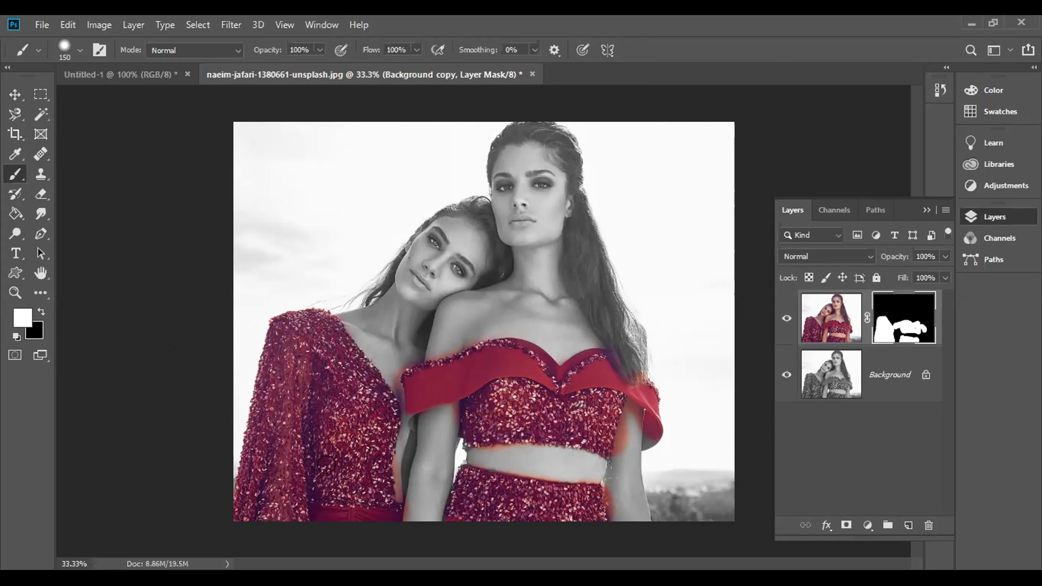
Paint black on the mask with a 90 px brush at 77% opacity to remove the colour spill on skin around the outfits
{"action": "left_click", "coordinate": [41, 311]}
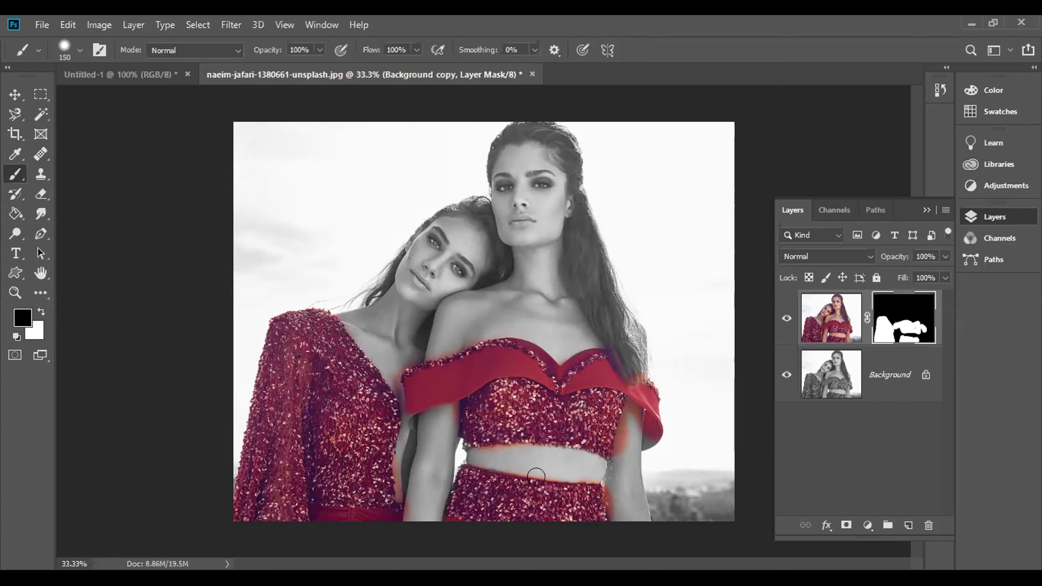
{"action": "key", "text": "bracketleft"}
{"action": "key", "text": "bracketleft"}
{"action": "key", "text": "bracketleft"}
{"action": "left_click", "coordinate": [320, 50]}
{"action": "left_click_drag", "start_coordinate": [324, 67], "coordinate": [304, 66]}
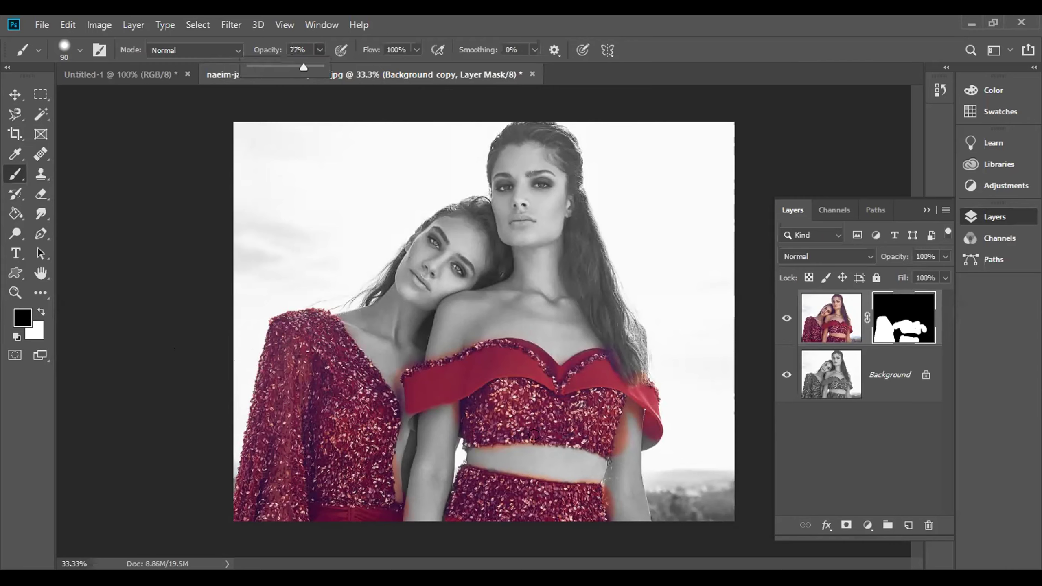
{"action": "left_click", "coordinate": [534, 462]}
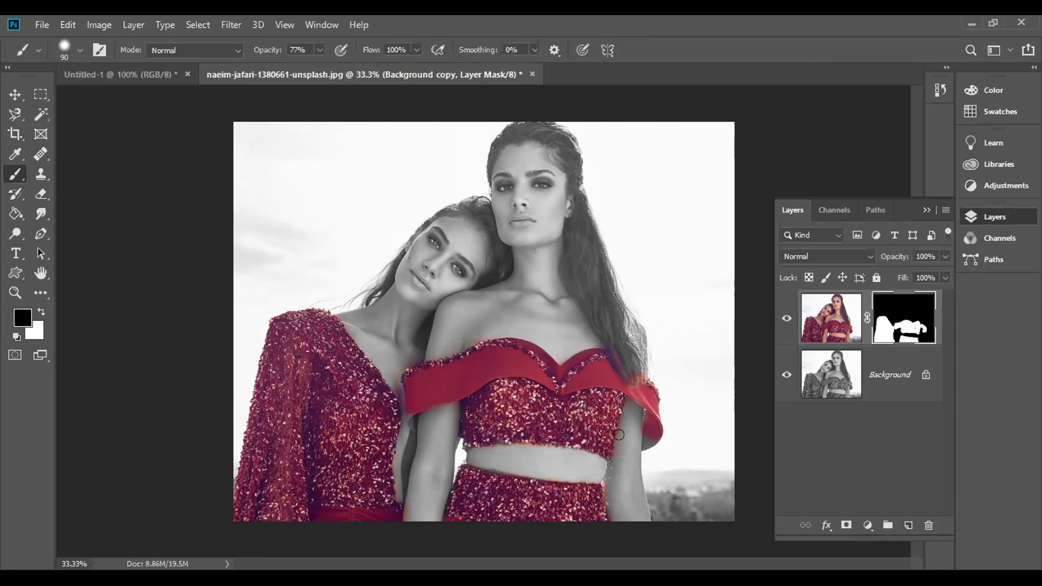
Paint white on the mask with a 30 px brush to restore red to the hanging sleeve fold between the women, and return the foreground colour to black
{"action": "key", "text": "ctrl+plus"}
{"action": "key", "text": "ctrl+plus"}
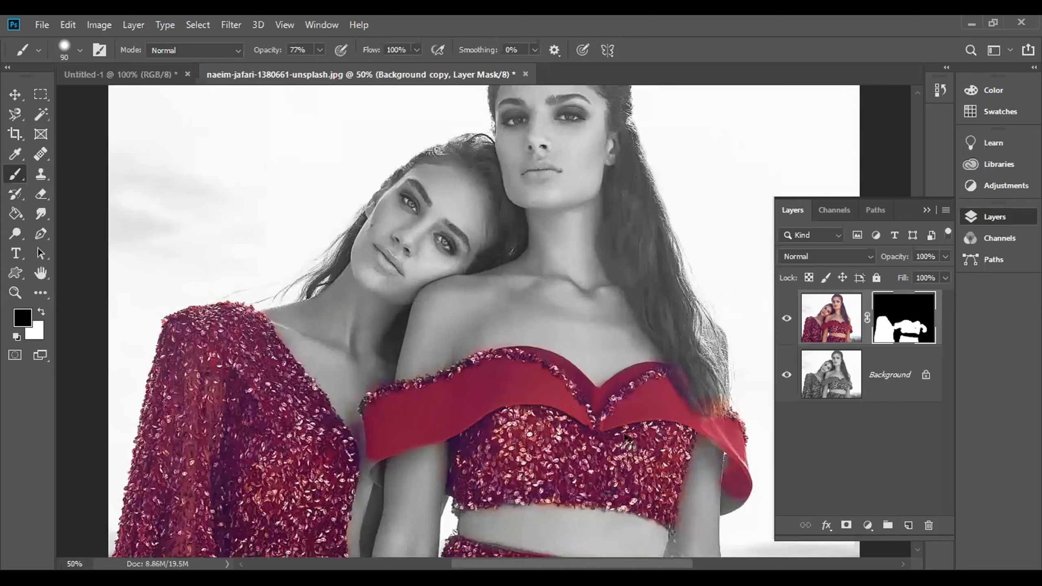
{"action": "scroll", "coordinate": [624, 432], "scroll_direction": "down", "scroll_amount": 2}
{"action": "scroll", "coordinate": [625, 433], "scroll_direction": "down", "scroll_amount": 3}
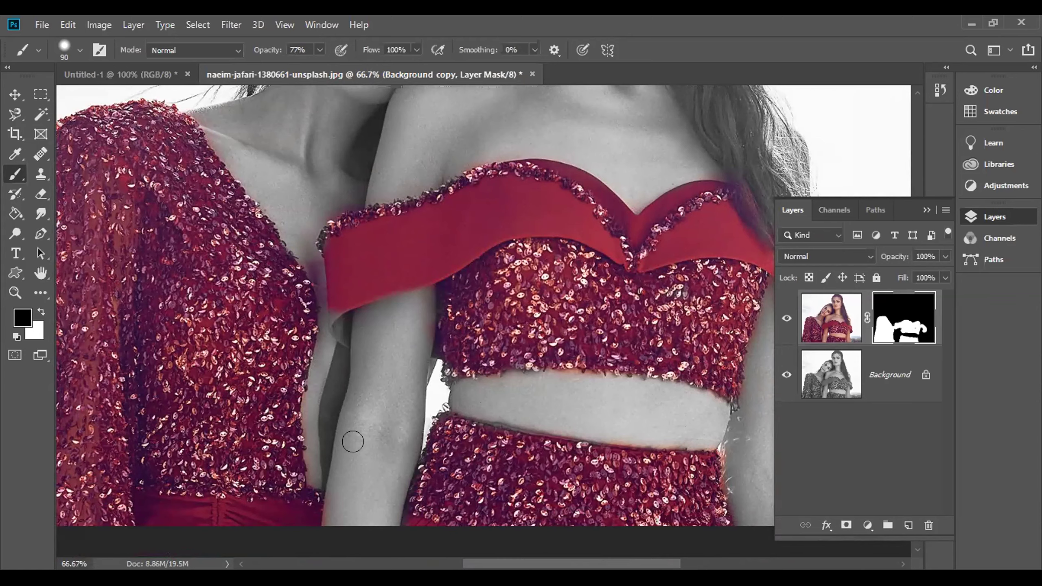
{"action": "scroll", "coordinate": [330, 479], "scroll_direction": "down", "scroll_amount": 1}
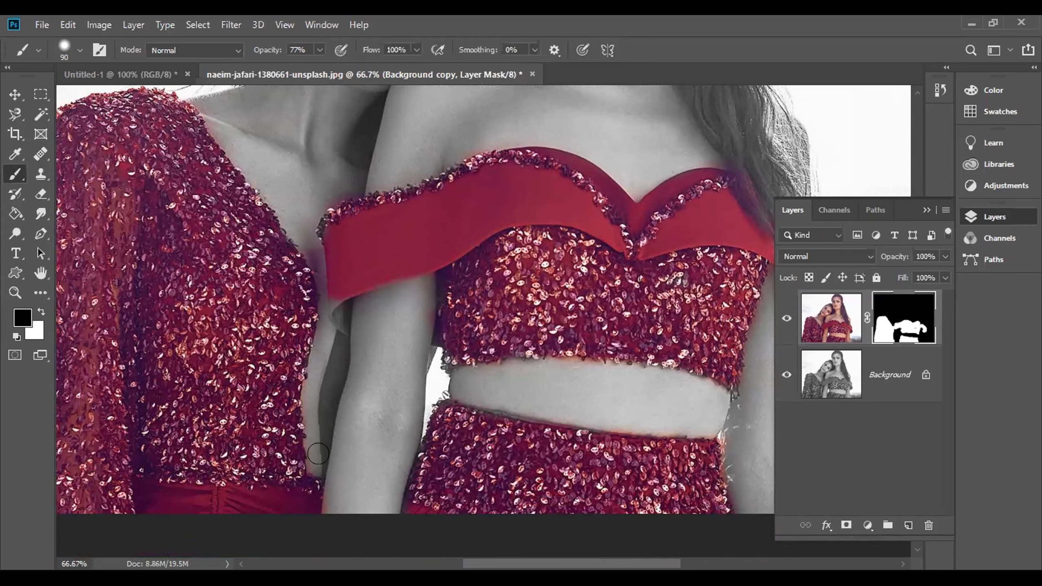
{"action": "scroll", "coordinate": [366, 365], "scroll_direction": "up", "scroll_amount": 3}
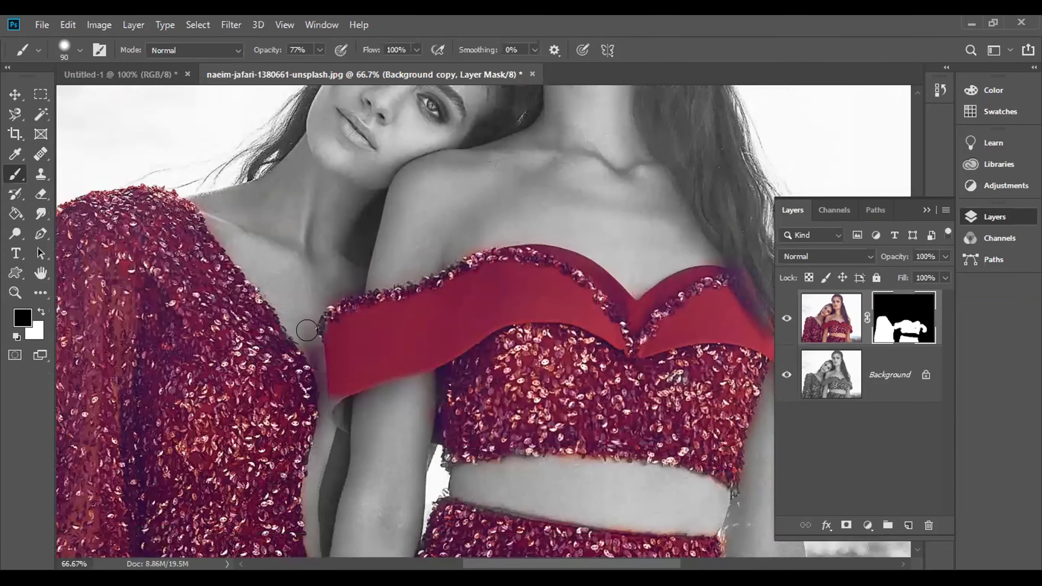
{"action": "key", "text": "bracketleft"}
{"action": "key", "text": "bracketleft"}
{"action": "key", "text": "bracketleft"}
{"action": "key", "text": "bracketleft"}
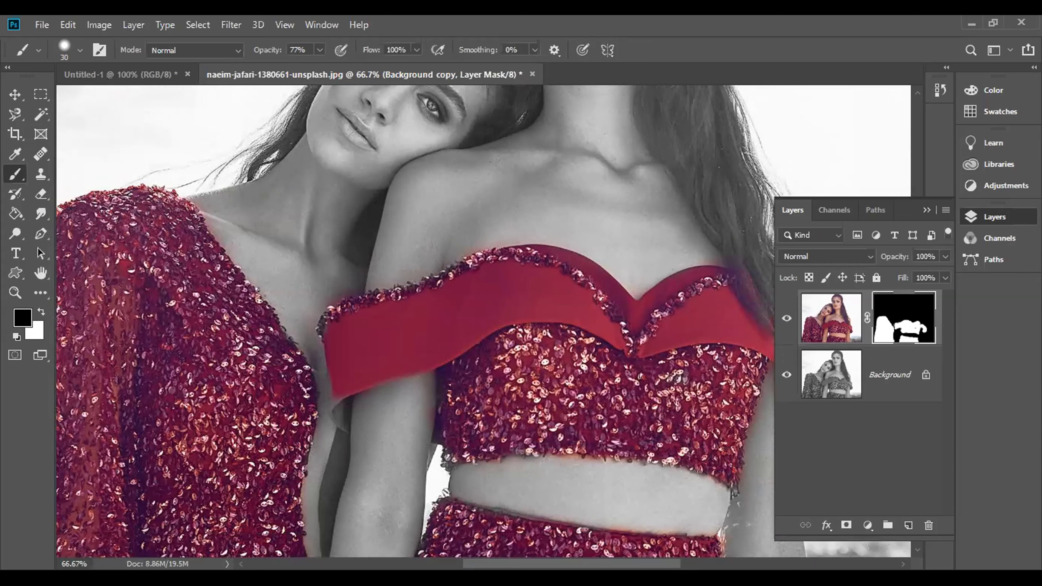
{"action": "left_click", "coordinate": [38, 311]}
{"action": "left_click_drag", "start_coordinate": [321, 373], "coordinate": [337, 424]}
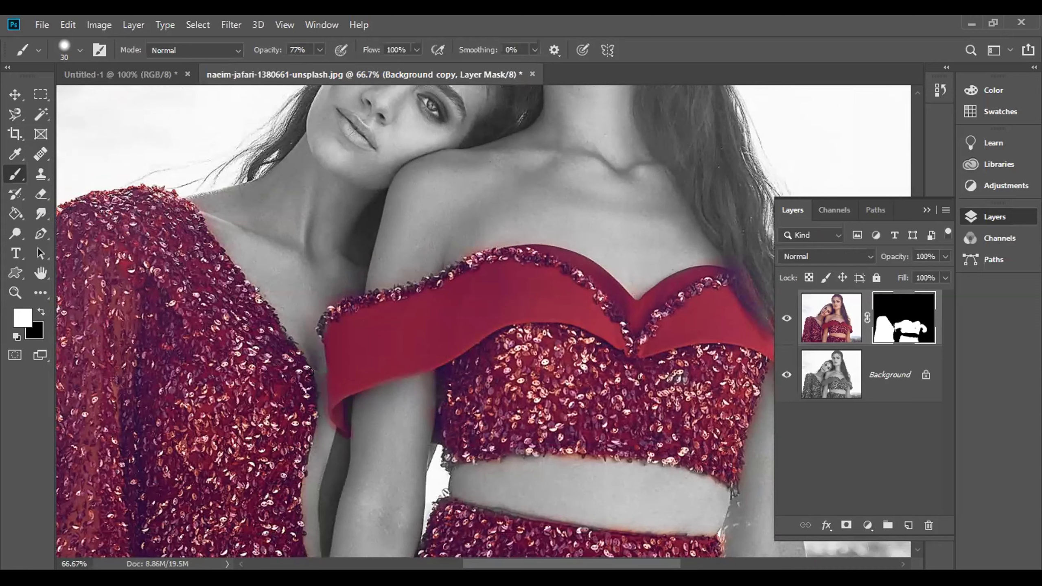
{"action": "left_click", "coordinate": [40, 313]}
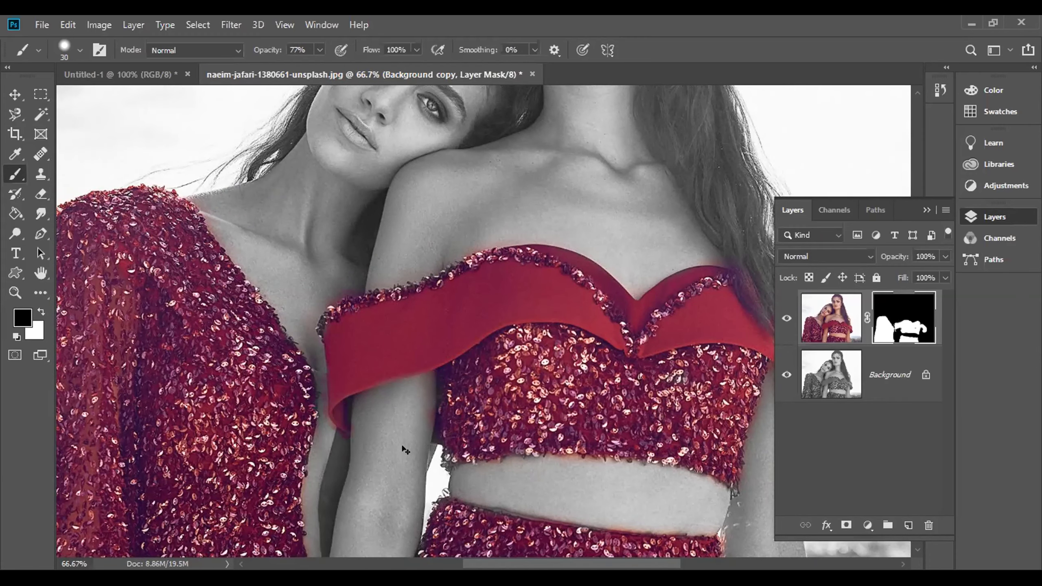
{"action": "key", "text": "ctrl+minus"}
{"action": "key", "text": "ctrl+minus"}
{"action": "key", "text": "ctrl+minus"}
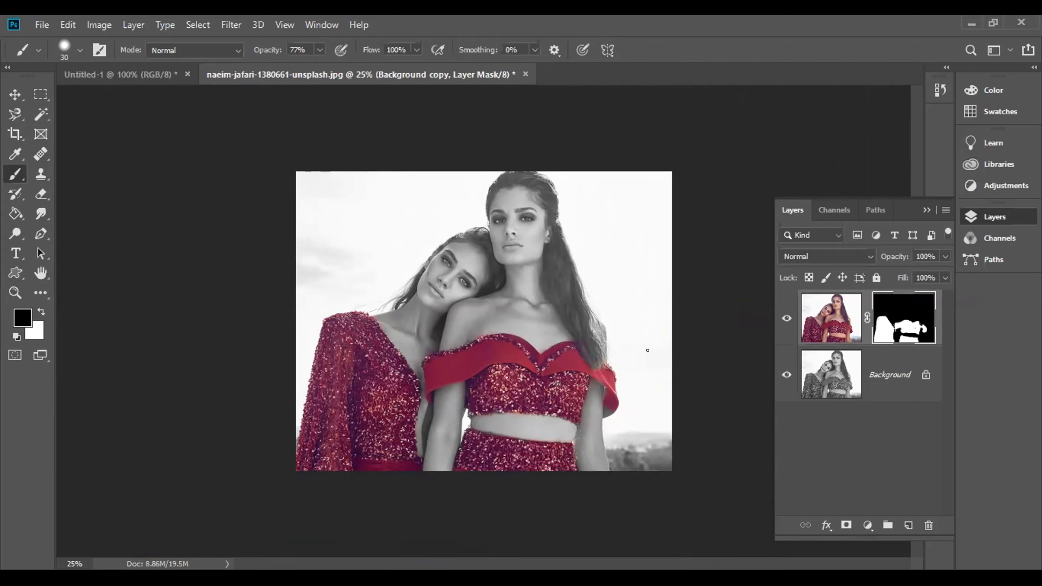
{"action": "left_click", "coordinate": [98, 23]}
{"action": "mouse_move", "coordinate": [185, 65]}
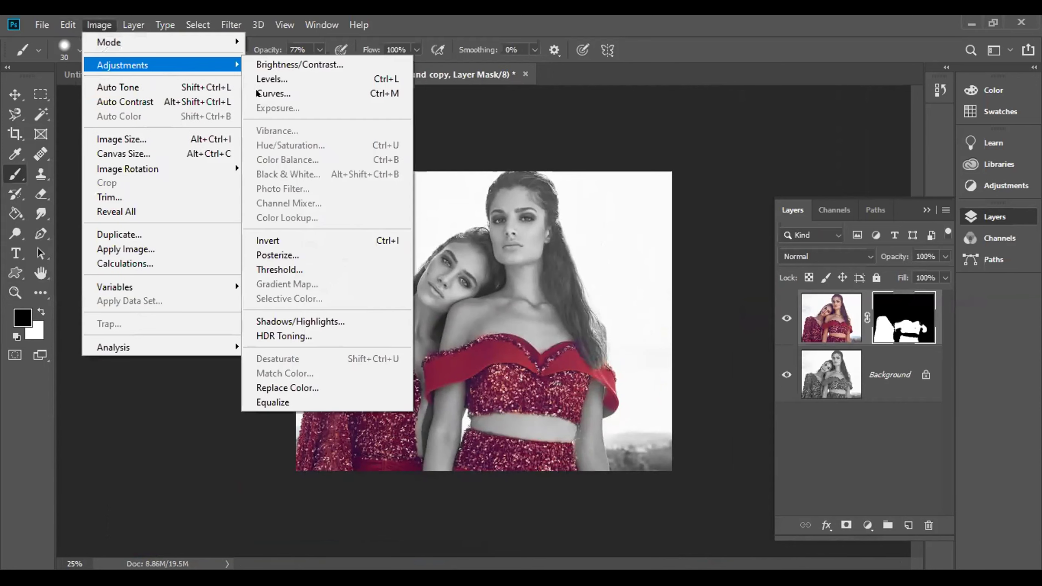
{"action": "left_click", "coordinate": [164, 422]}
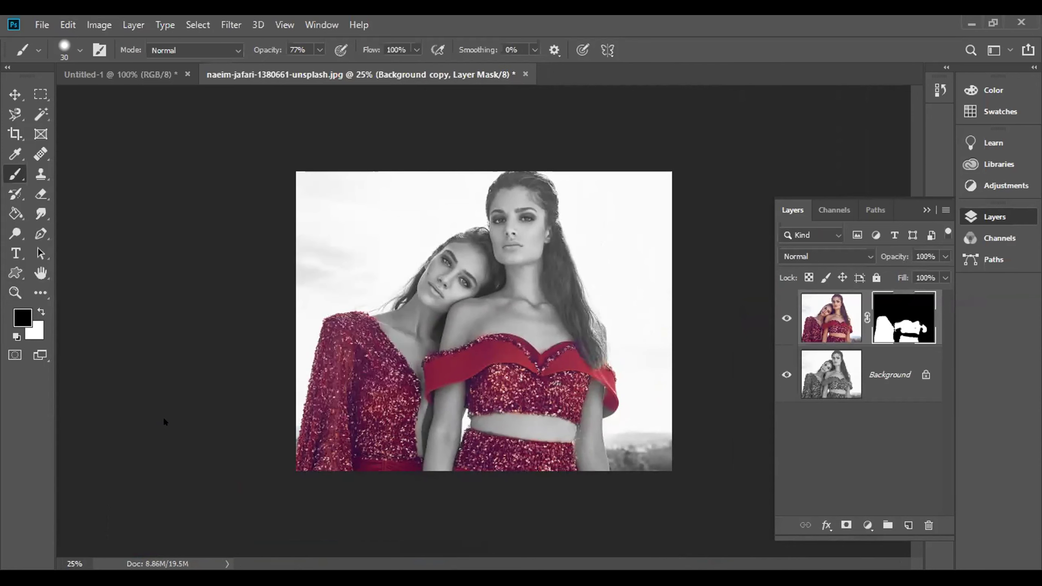
{"action": "left_click", "coordinate": [824, 372]}
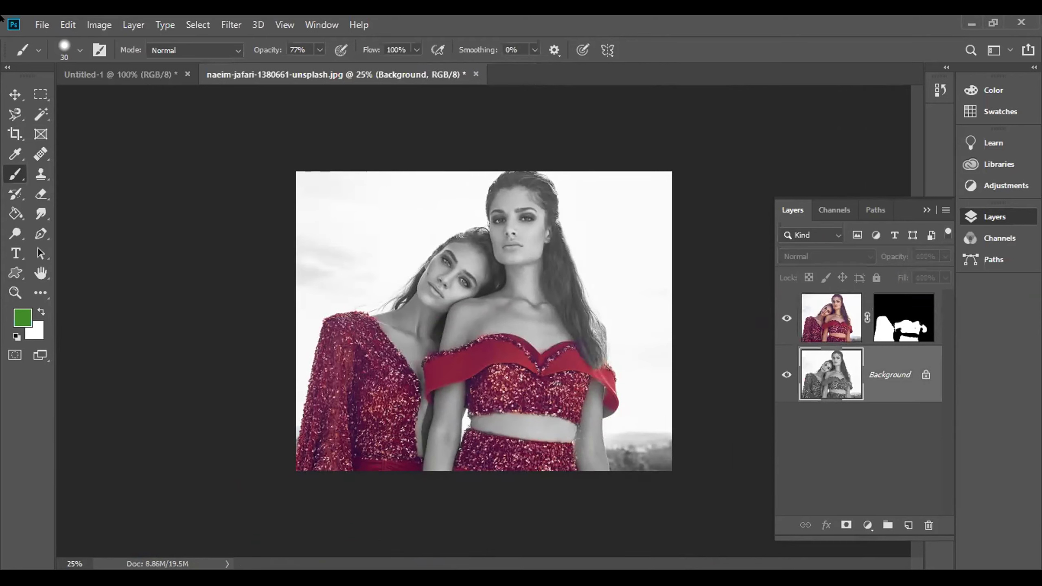
{"action": "left_click", "coordinate": [100, 24]}
{"action": "mouse_move", "coordinate": [197, 65]}
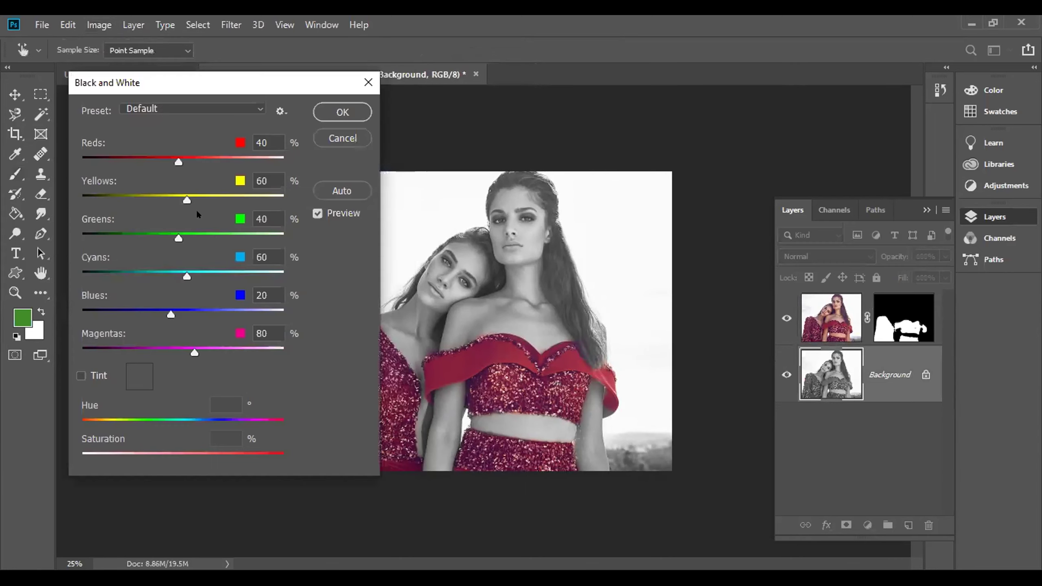
{"action": "left_click_drag", "start_coordinate": [176, 163], "coordinate": [200, 165]}
{"action": "left_click_drag", "start_coordinate": [196, 164], "coordinate": [186, 163]}
{"action": "left_click", "coordinate": [357, 131]}
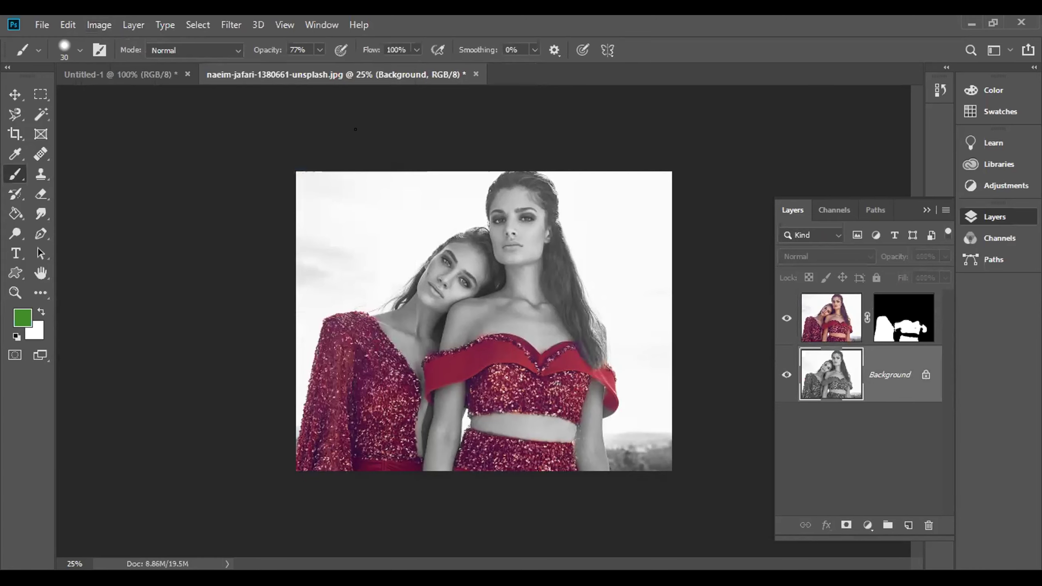
{"action": "left_click", "coordinate": [14, 94]}
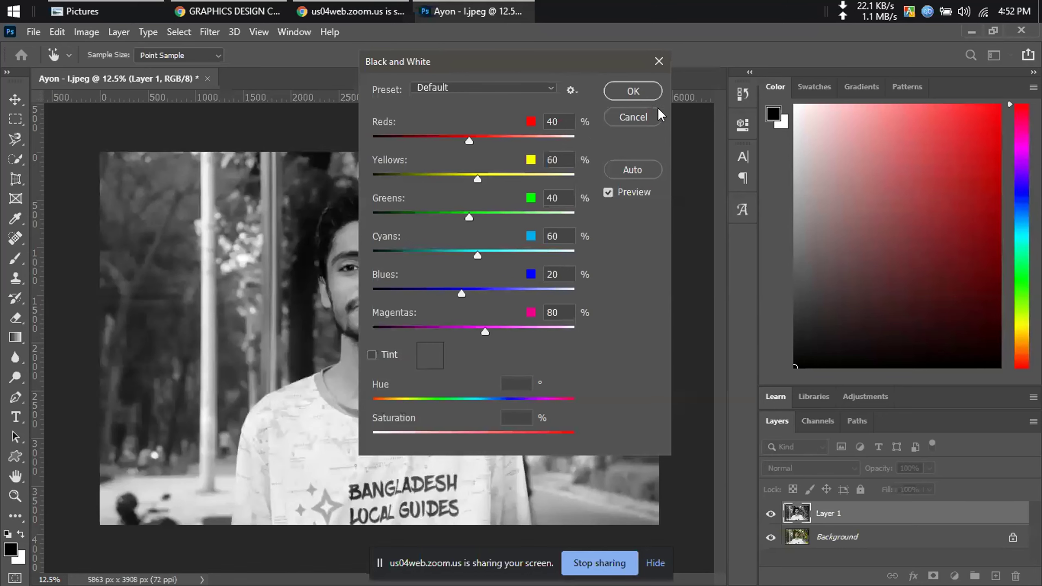
Discard the open Black & White adjustment and recreate the duplicate of the Background layer in the man's outdoor portrait
{"action": "left_click", "coordinate": [655, 110]}
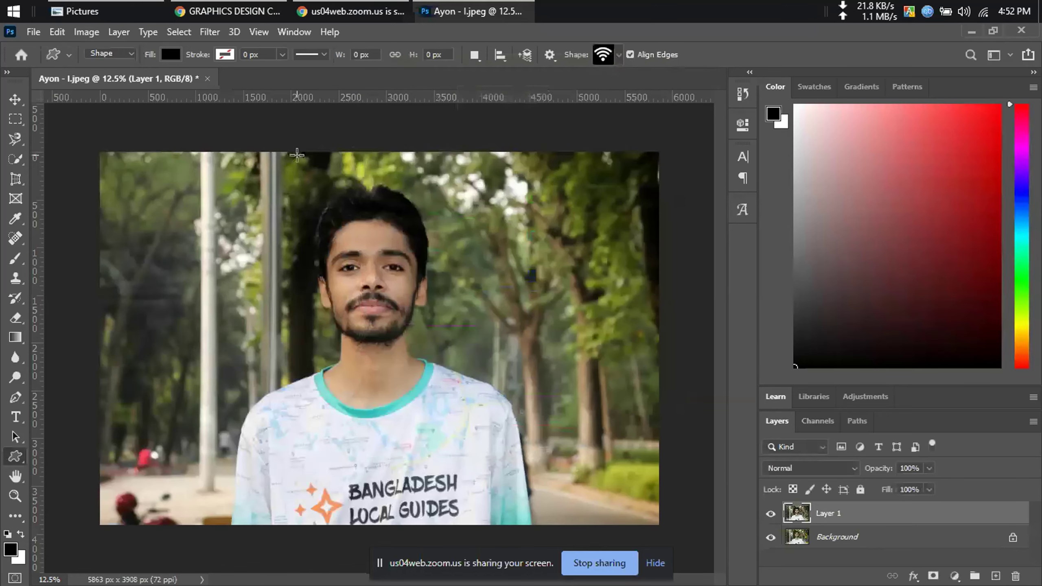
{"action": "key", "text": "ctrl+z"}
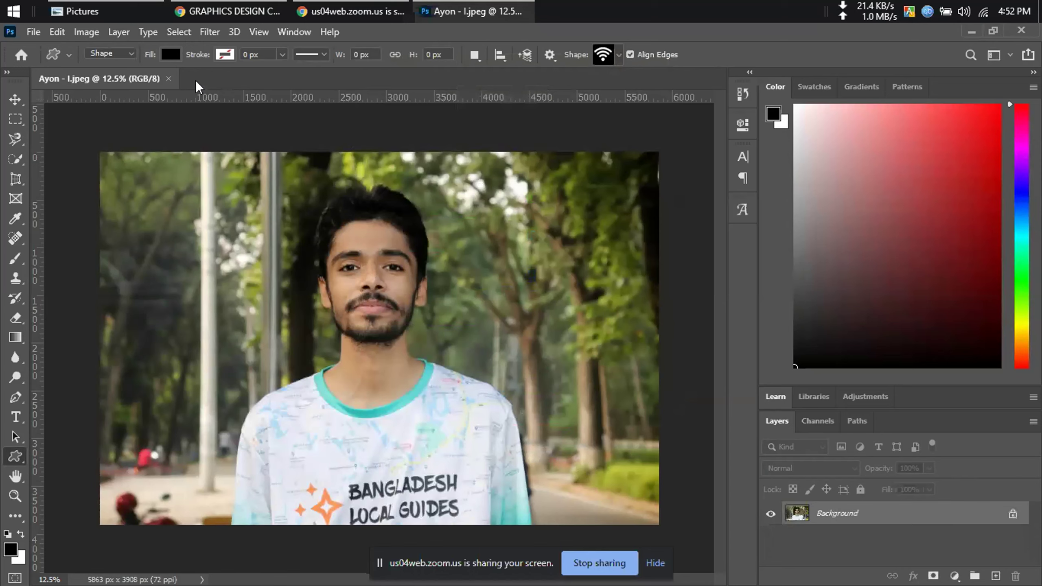
{"action": "key", "text": "ctrl+j"}
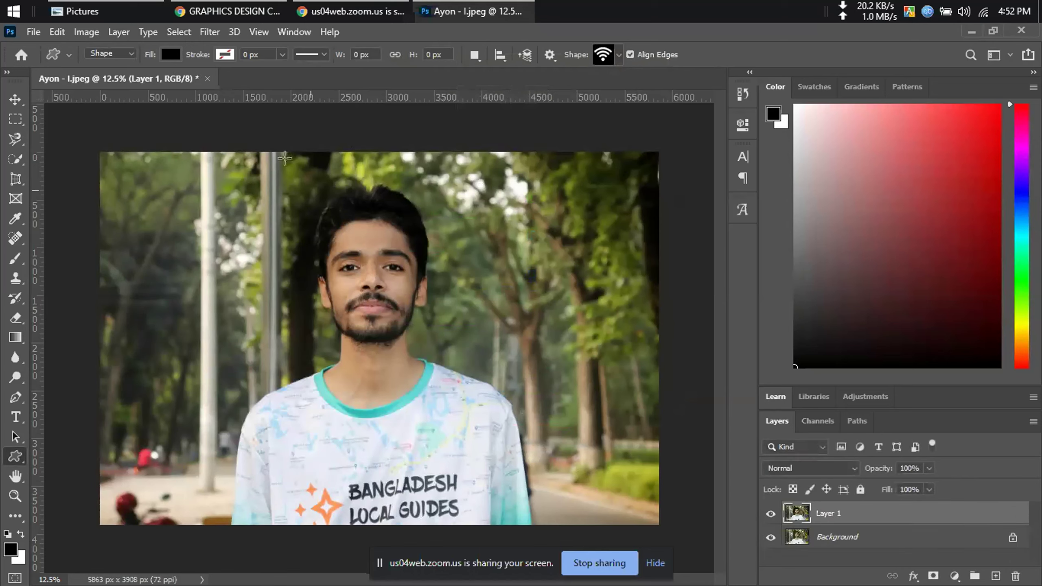
Apply a Black & White adjustment to Layer 1 with Reds at 53%, Yellows at 45% and lowered Greens
{"action": "left_click", "coordinate": [89, 32]}
{"action": "mouse_move", "coordinate": [217, 71]}
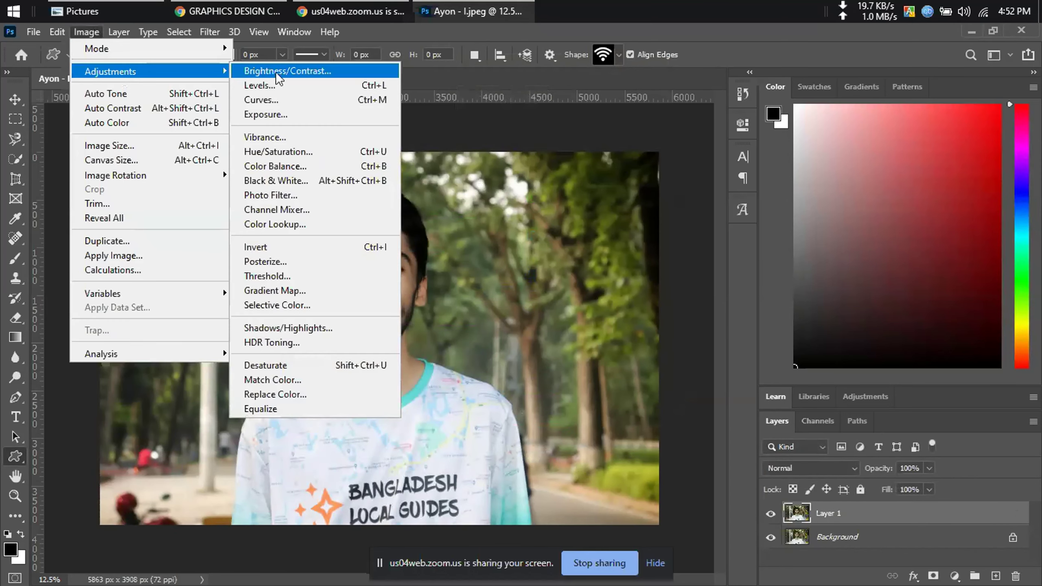
{"action": "left_click", "coordinate": [287, 180]}
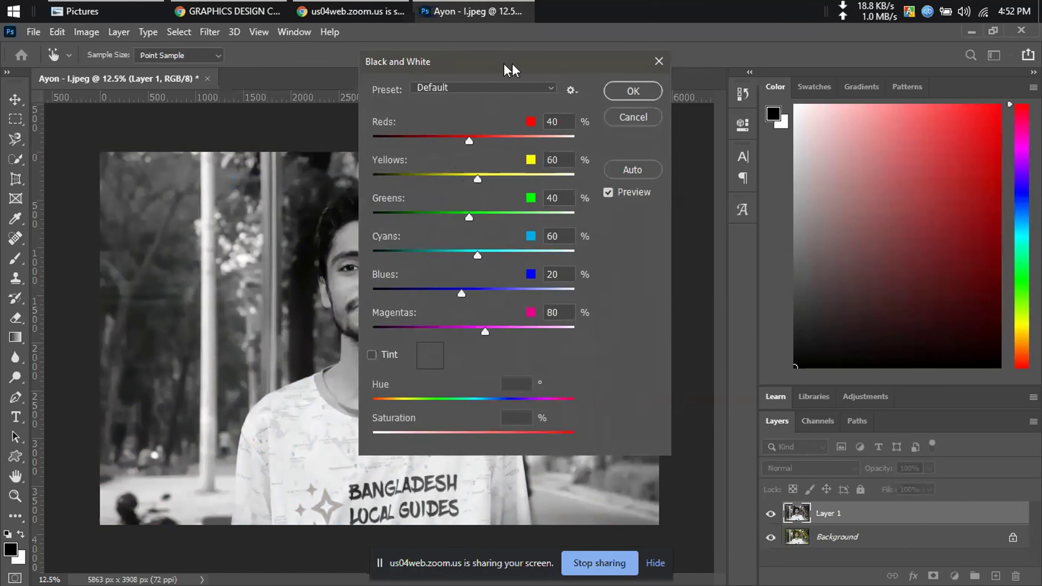
{"action": "left_click_drag", "start_coordinate": [512, 64], "coordinate": [663, 74]}
{"action": "left_click_drag", "start_coordinate": [646, 144], "coordinate": [640, 183]}
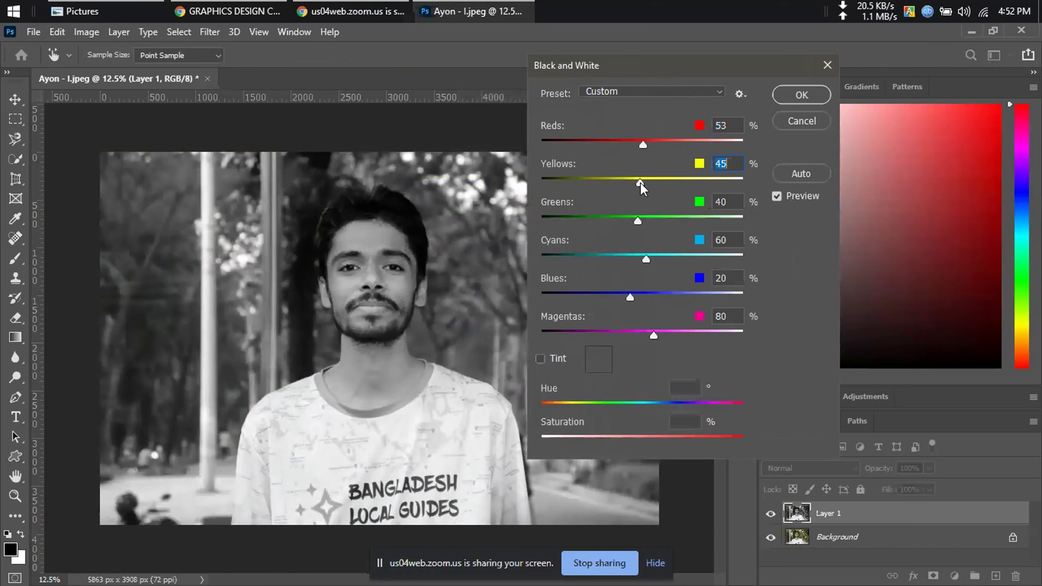
{"action": "left_click_drag", "start_coordinate": [637, 221], "coordinate": [603, 223]}
{"action": "left_click", "coordinate": [788, 98]}
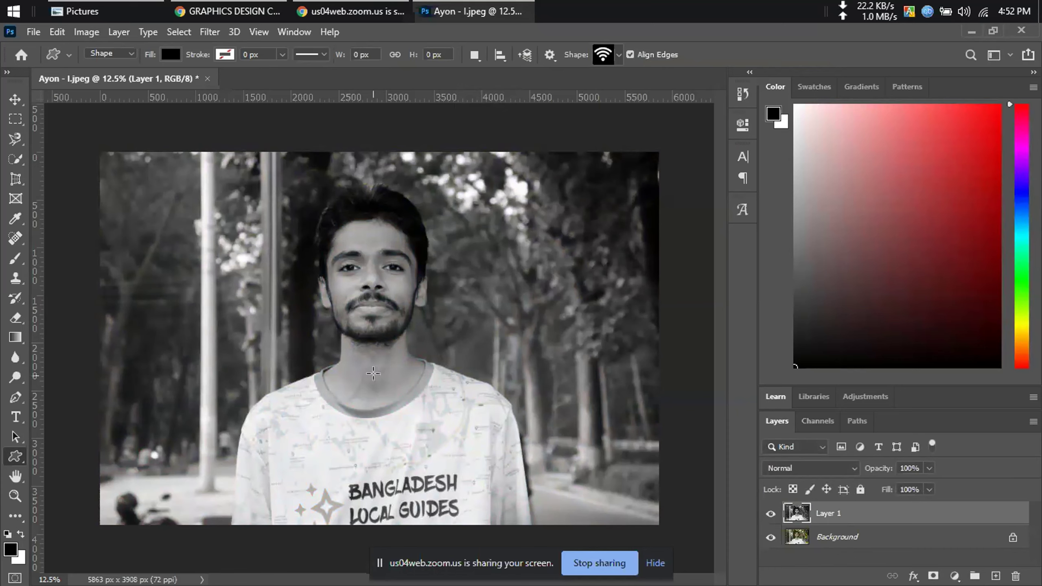
Hide Layer 1 to check the colour Background beneath it, and undo the black-and-white conversion of Layer 1
{"action": "left_click", "coordinate": [823, 536]}
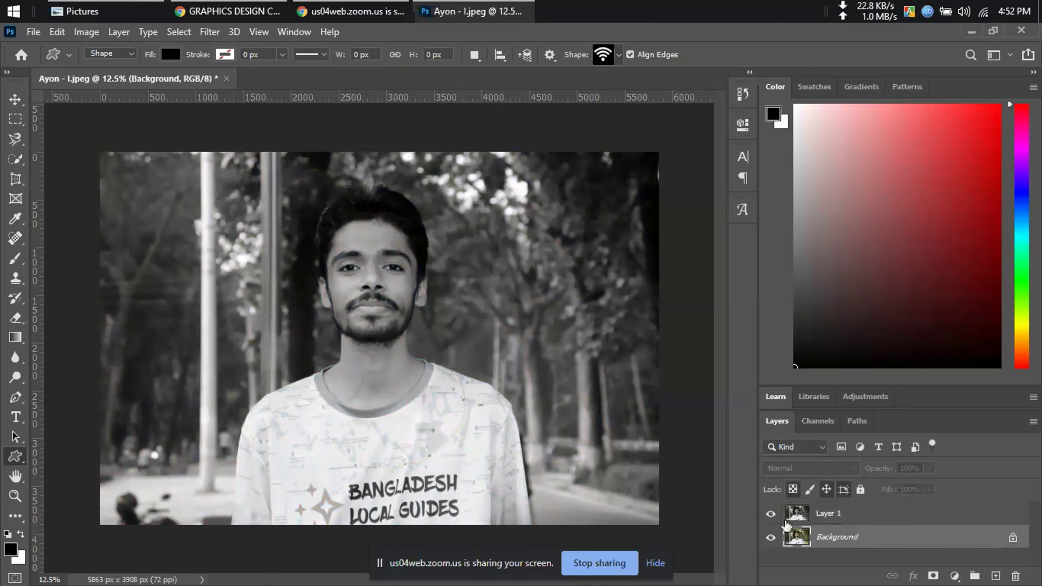
{"action": "left_click", "coordinate": [771, 514]}
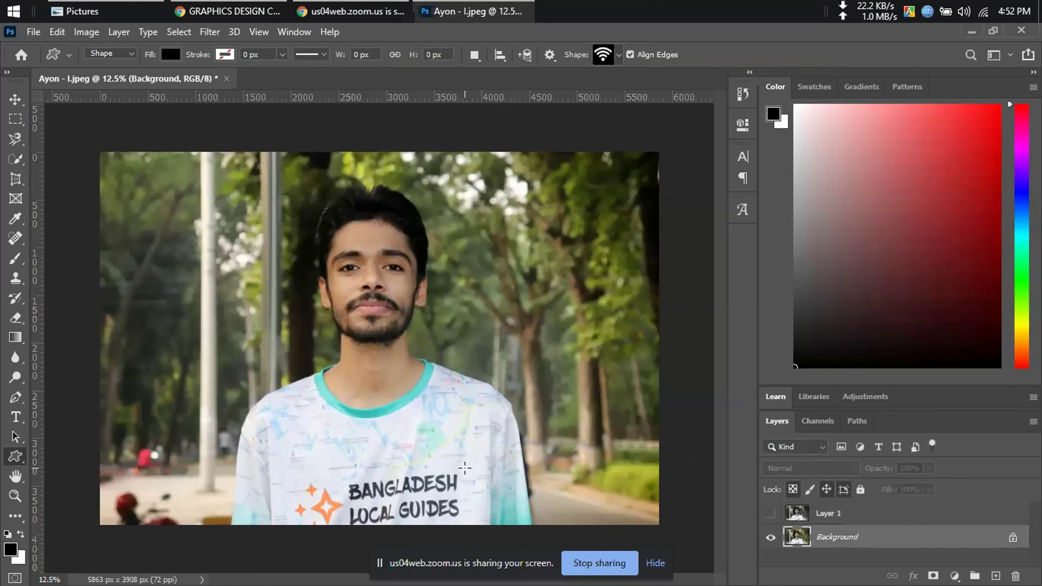
{"action": "left_click", "coordinate": [806, 521]}
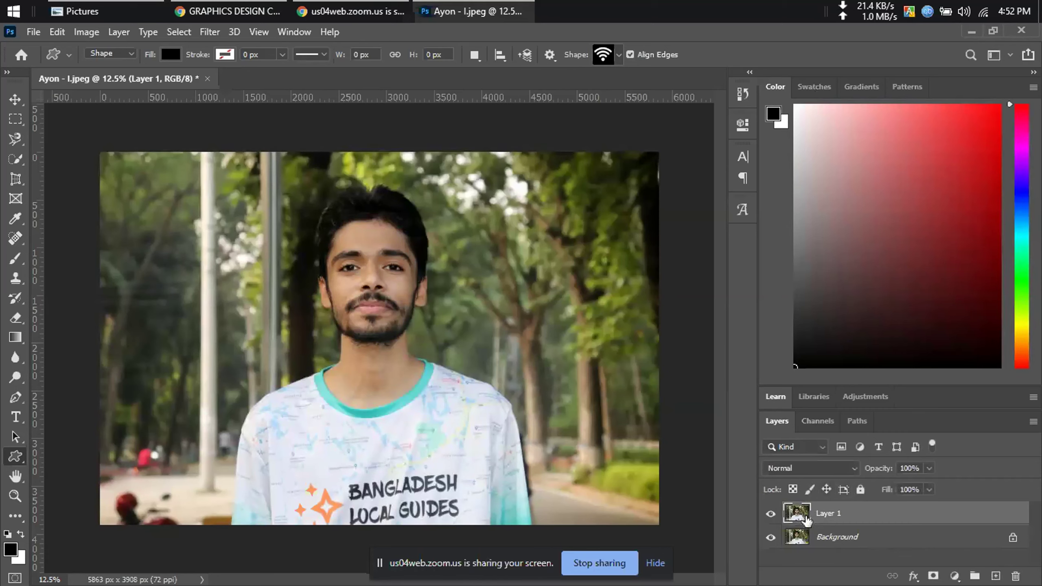
{"action": "left_click", "coordinate": [804, 537]}
{"action": "left_click", "coordinate": [85, 33]}
{"action": "mouse_move", "coordinate": [106, 72]}
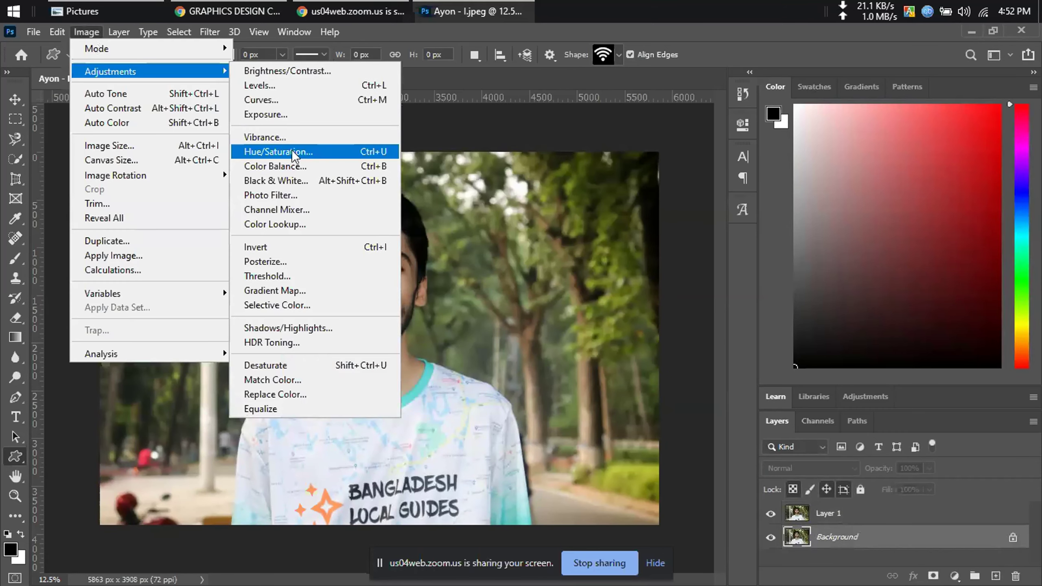
{"action": "left_click", "coordinate": [293, 179]}
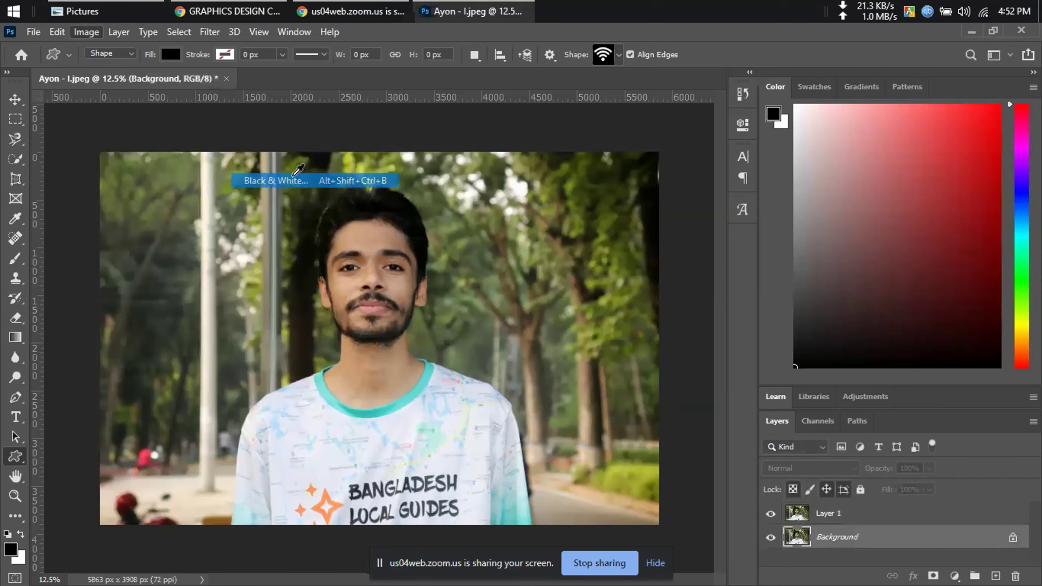
{"action": "left_click_drag", "start_coordinate": [637, 145], "coordinate": [626, 152]}
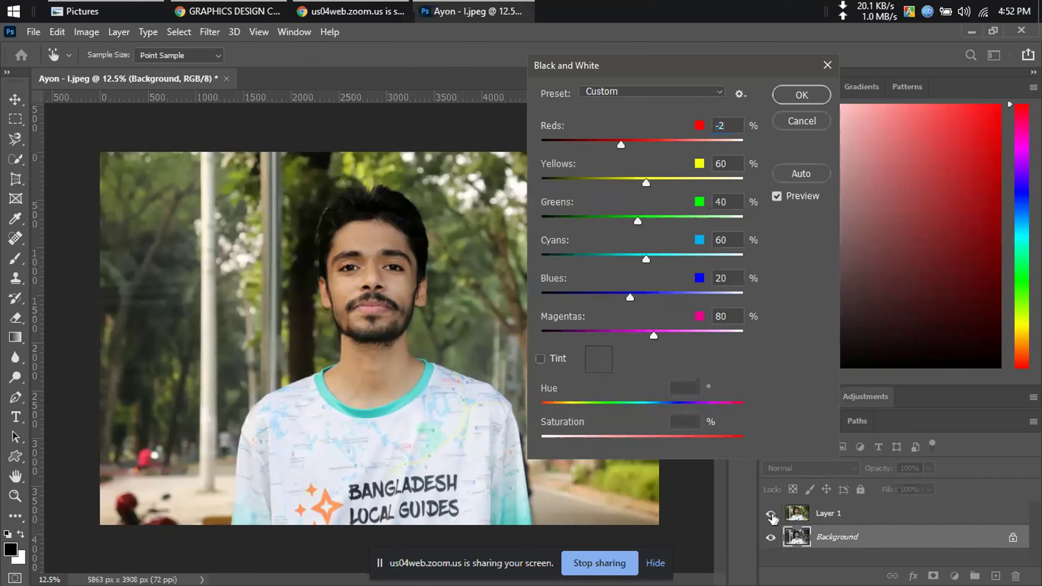
{"action": "left_click", "coordinate": [798, 122]}
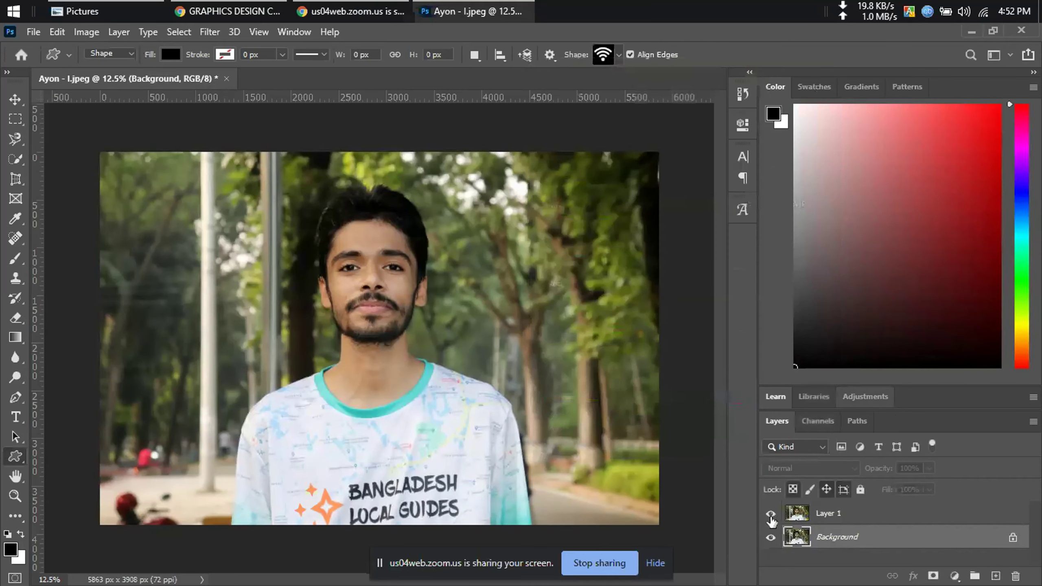
With Layer 1 hidden, apply a Black & White adjustment with lowered Yellows to the Background layer, and show and select Layer 1 again
{"action": "left_click", "coordinate": [86, 32]}
{"action": "mouse_move", "coordinate": [110, 72]}
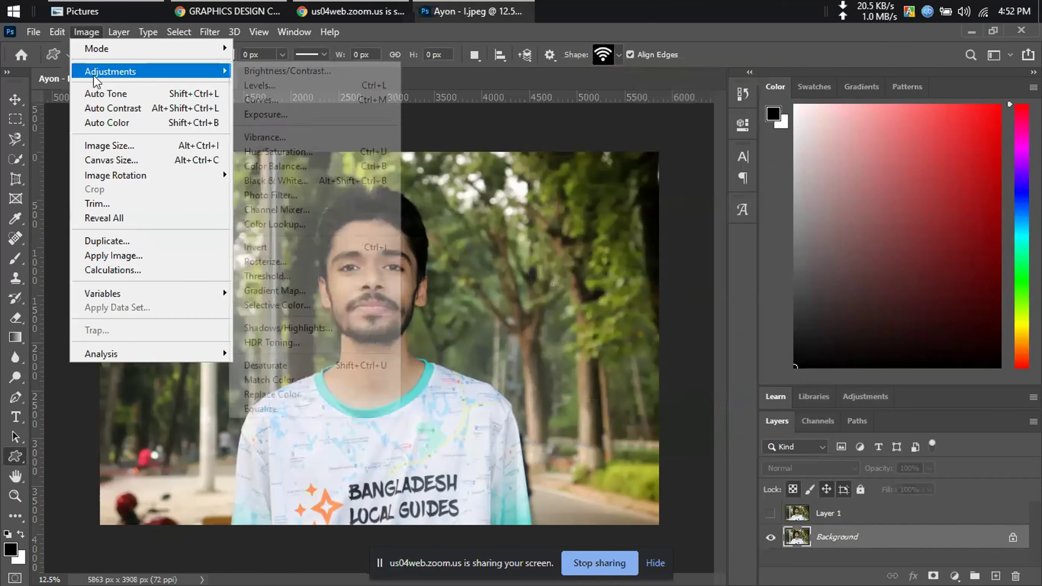
{"action": "left_click", "coordinate": [306, 182]}
{"action": "mouse_move", "coordinate": [637, 140]}
{"action": "left_mouse_down"}
{"action": "mouse_move", "coordinate": [620, 148]}
{"action": "mouse_move", "coordinate": [637, 144]}
{"action": "left_mouse_up"}
{"action": "mouse_move", "coordinate": [645, 183]}
{"action": "left_mouse_down"}
{"action": "mouse_move", "coordinate": [626, 181]}
{"action": "mouse_move", "coordinate": [634, 183]}
{"action": "left_mouse_up"}
{"action": "left_click", "coordinate": [797, 95]}
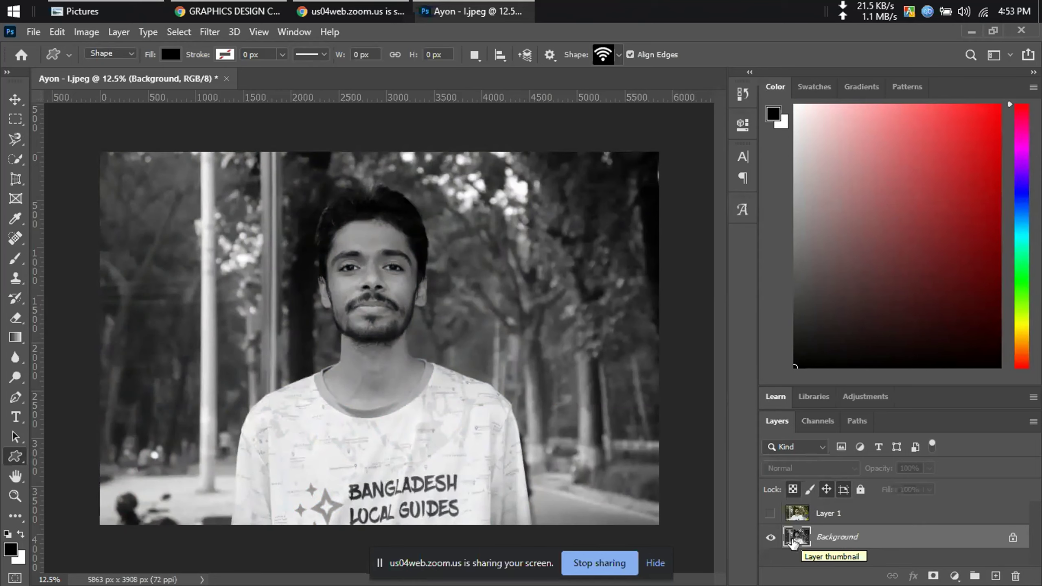
{"action": "left_click", "coordinate": [796, 521]}
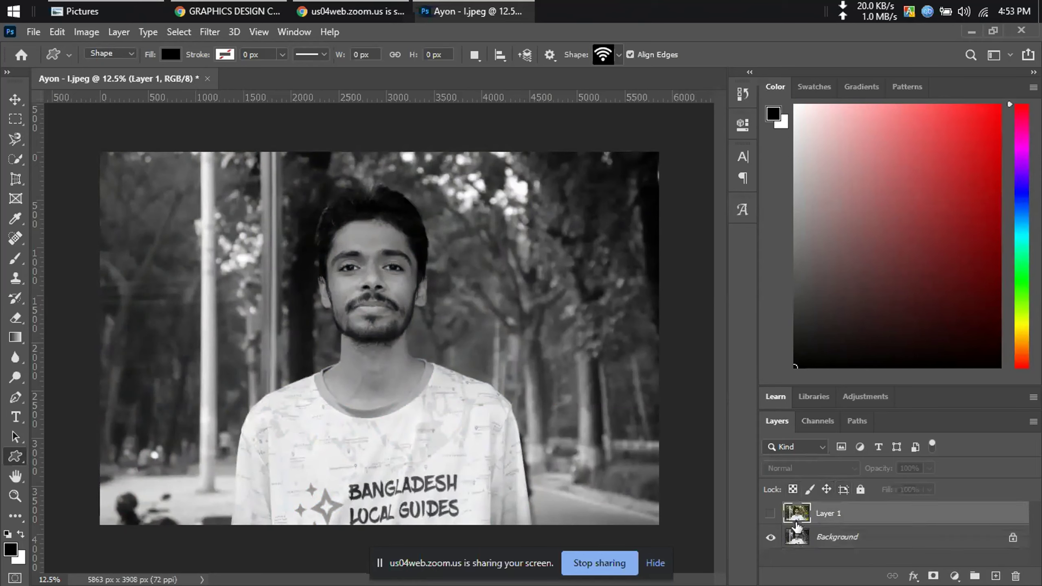
{"action": "left_click", "coordinate": [771, 515]}
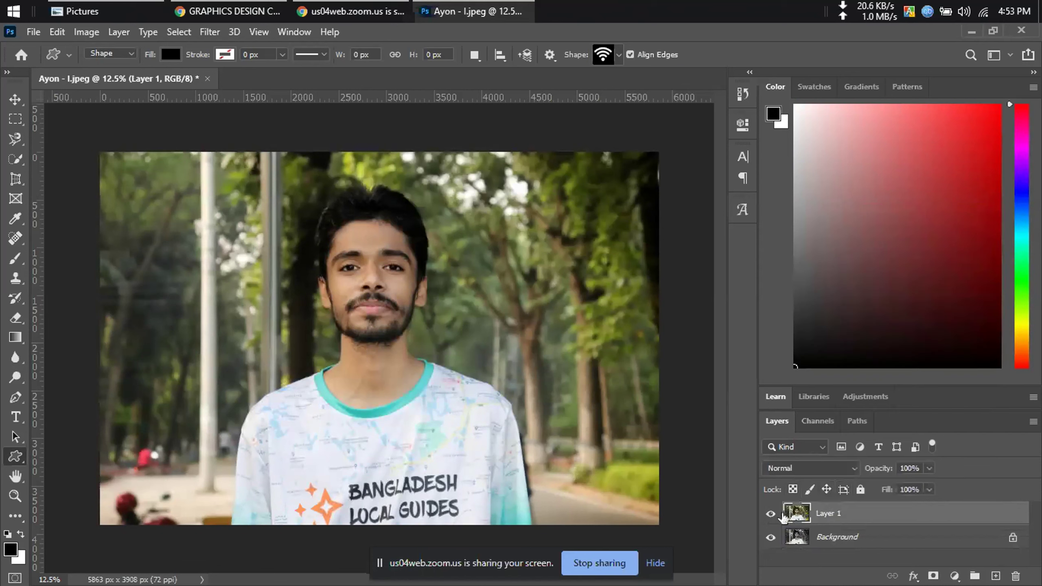
{"action": "left_click", "coordinate": [933, 576]}
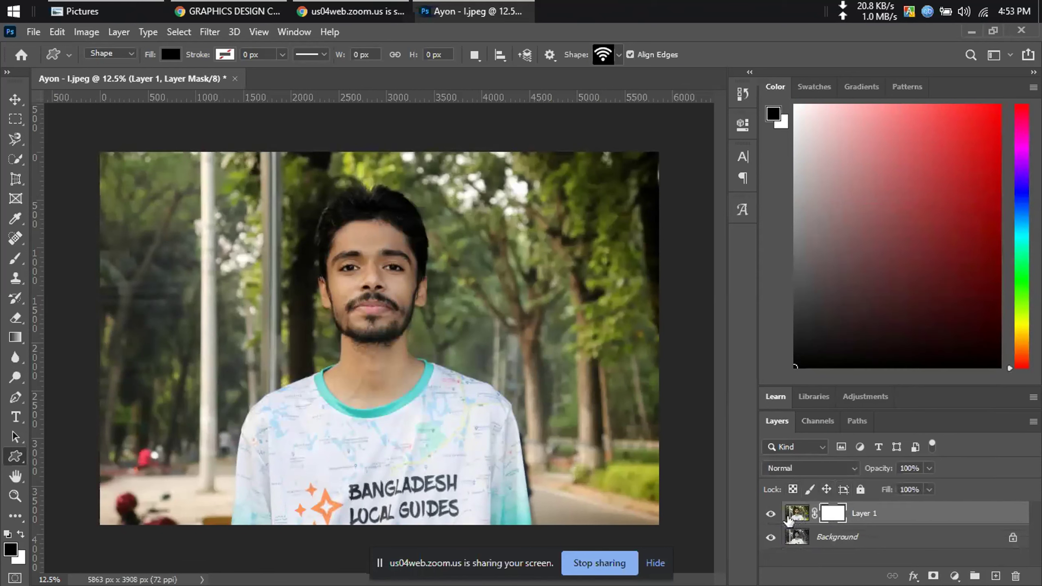
{"action": "key", "text": "z"}
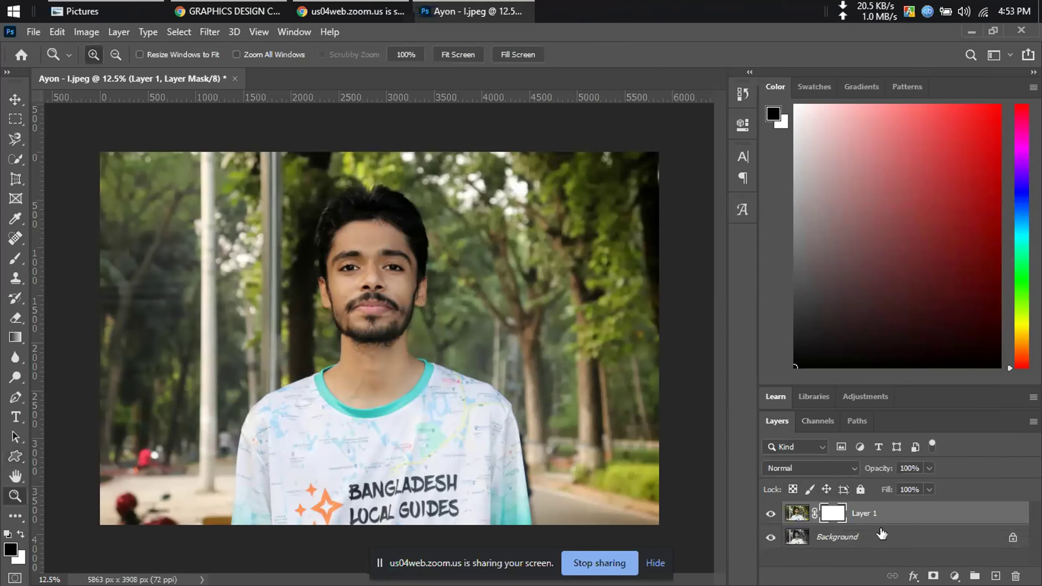
{"action": "key", "text": "ctrl+z"}
{"action": "key", "text": "u"}
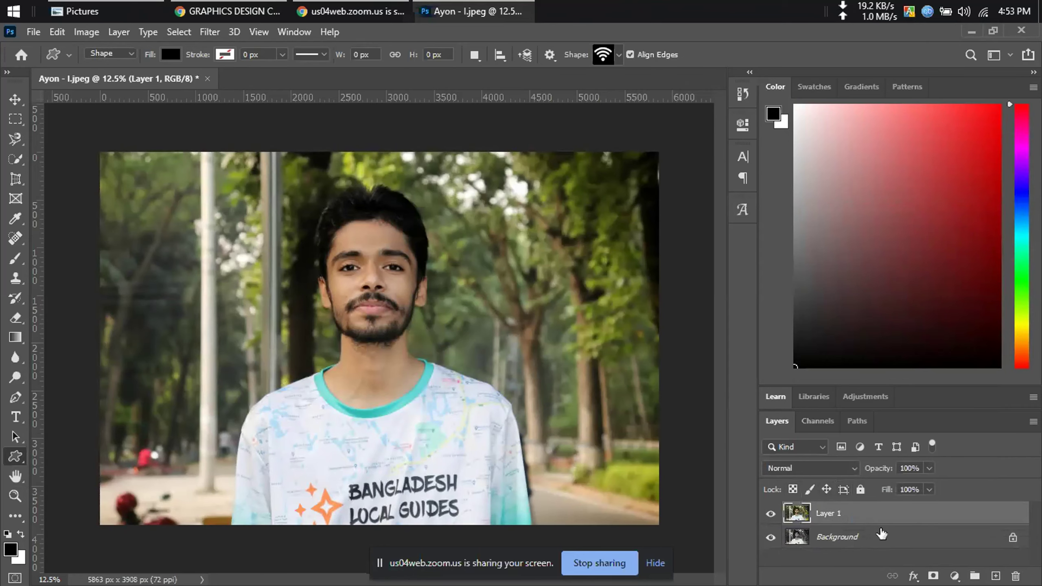
Add a black mask that hides all of Layer 1, and activate the Brush tool with a 700 px tip
{"action": "left_click", "coordinate": [933, 575], "text": "alt"}
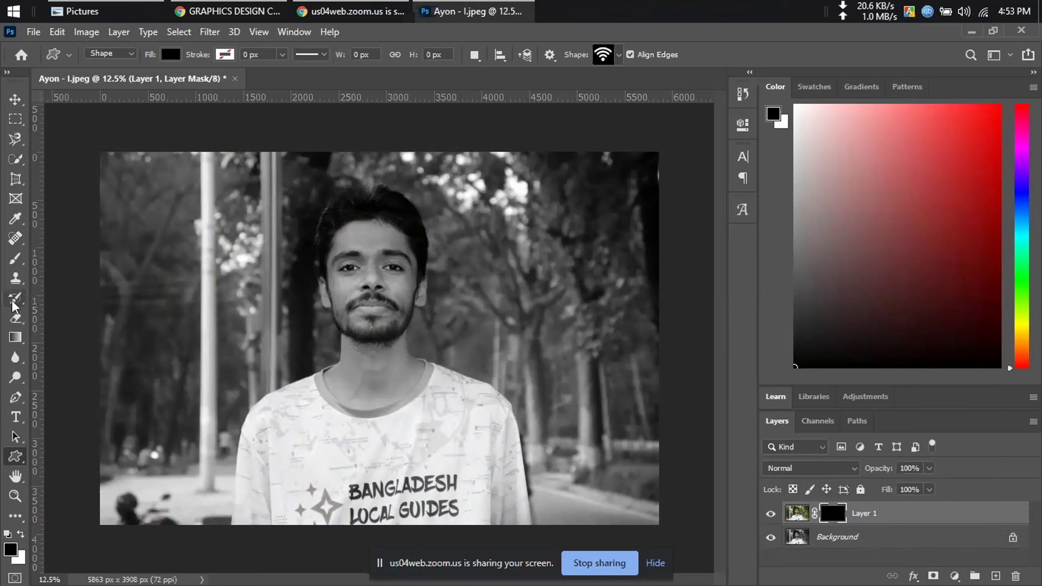
{"action": "left_click", "coordinate": [17, 355]}
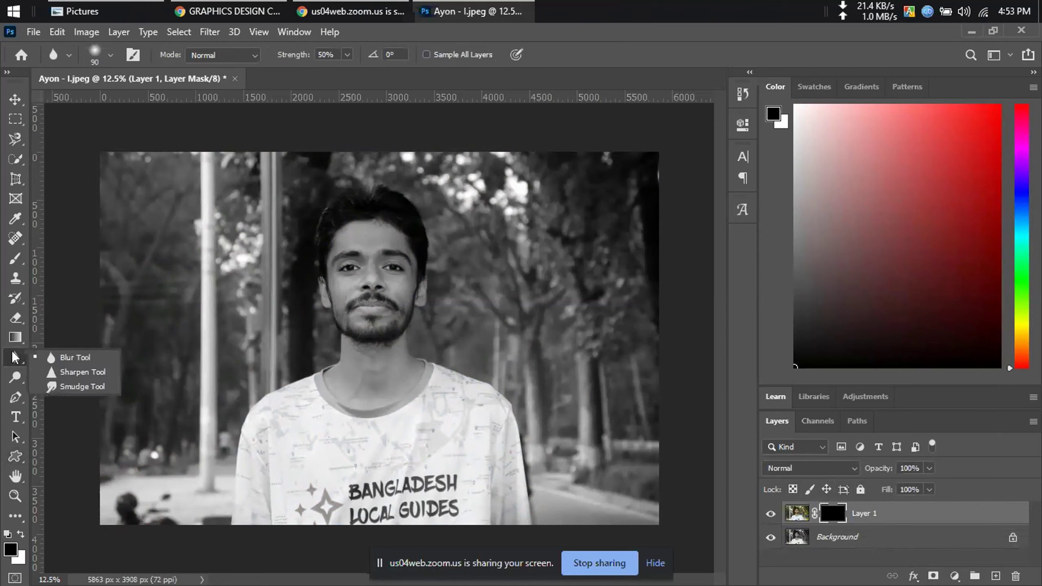
{"action": "left_click", "coordinate": [9, 268]}
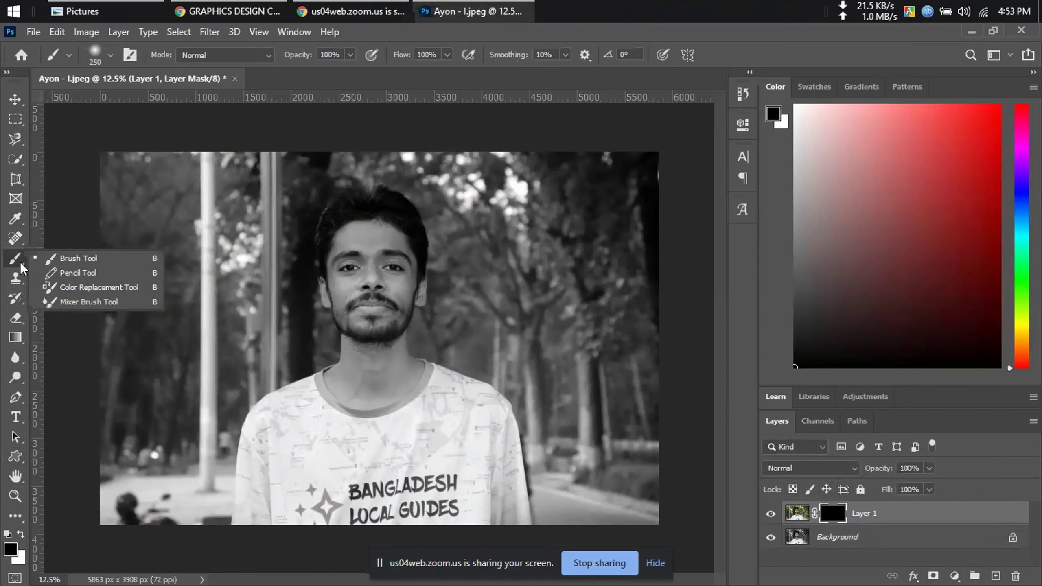
{"action": "left_click", "coordinate": [78, 258]}
{"action": "key", "text": "bracketright"}
{"action": "key", "text": "bracketright"}
{"action": "key", "text": "bracketright"}
{"action": "key", "text": "bracketright"}
{"action": "key", "text": "bracketright"}
{"action": "key", "text": "bracketright"}
{"action": "key", "text": "bracketright"}
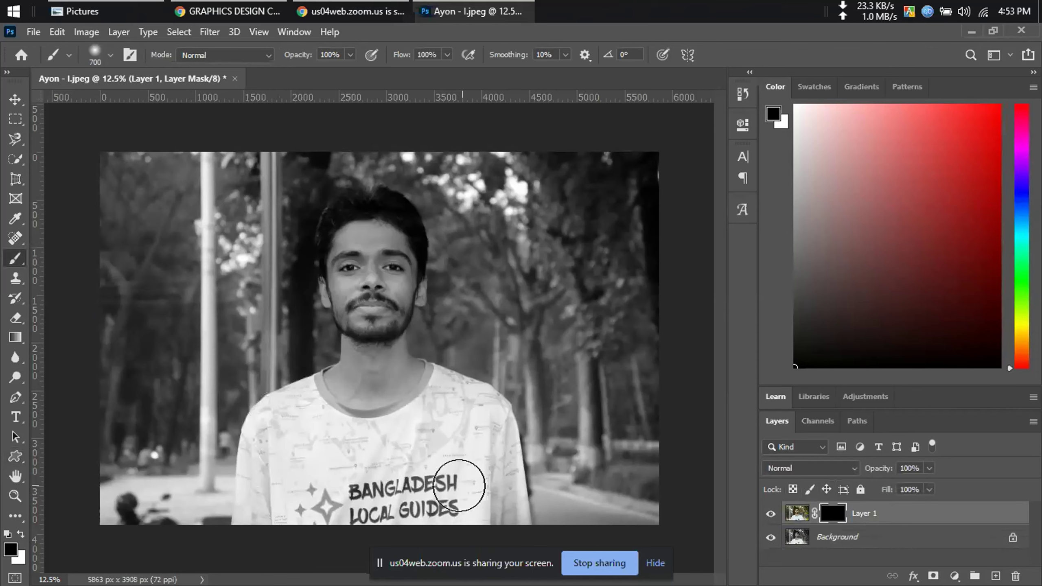
Switch the foreground colour to white and make Layer 1 the active layer
{"action": "left_click", "coordinate": [770, 537]}
{"action": "left_click", "coordinate": [771, 538]}
{"action": "left_click", "coordinate": [817, 537]}
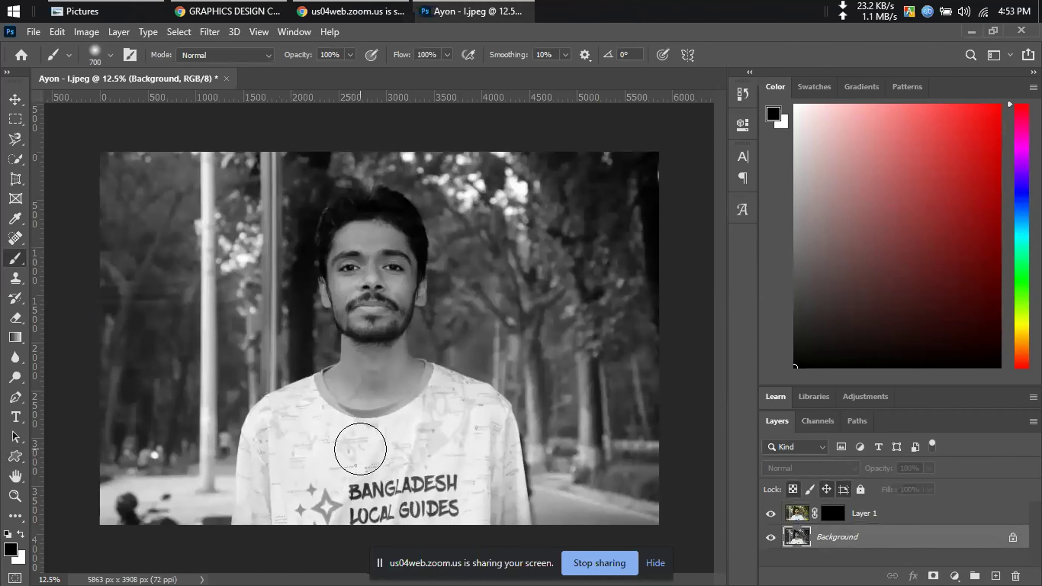
{"action": "left_click", "coordinate": [20, 534]}
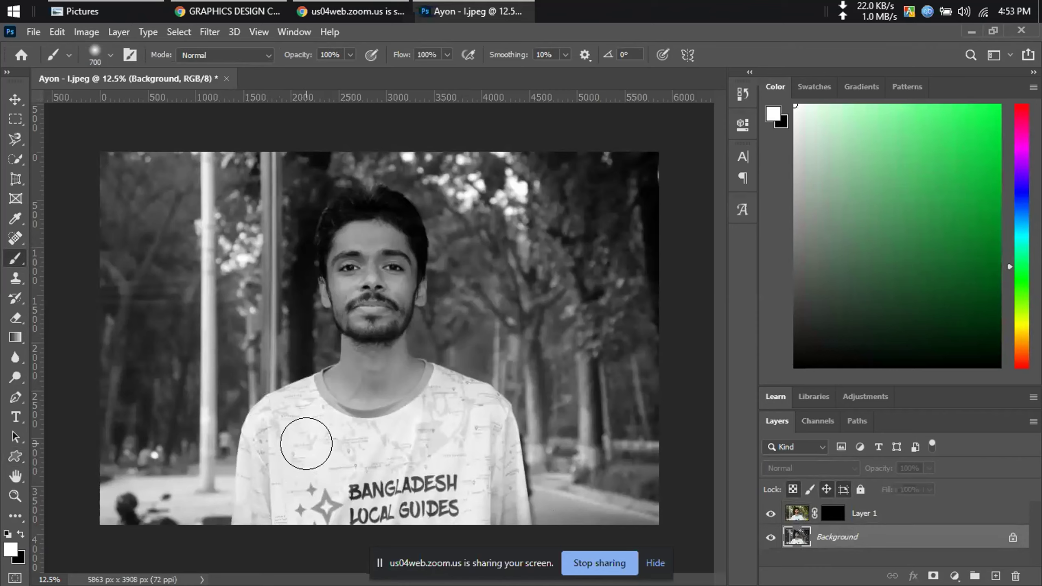
{"action": "left_click", "coordinate": [795, 518]}
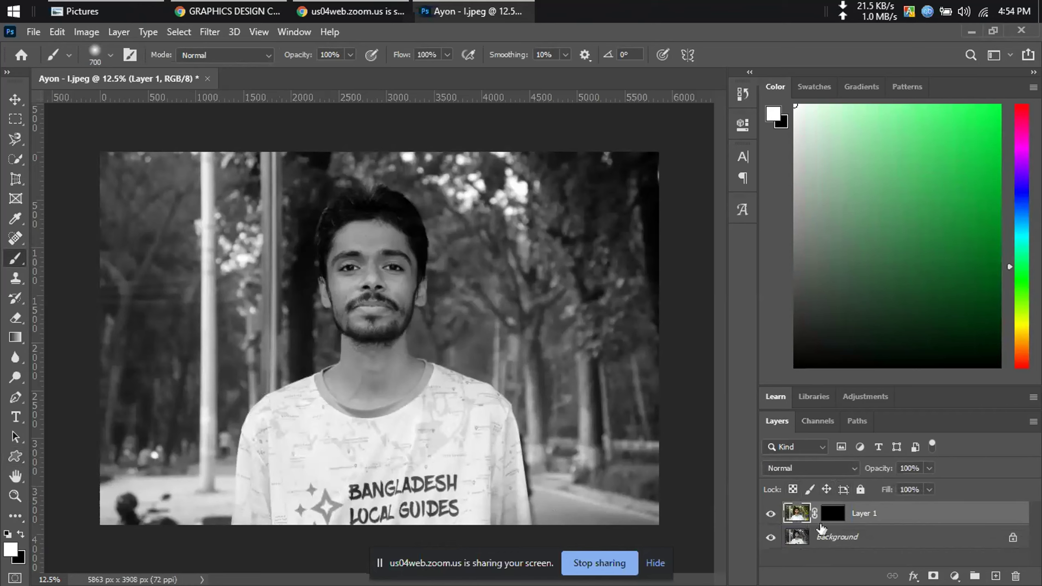
Target Layer 1's mask, swap the foreground and background colours, and brush across the lower part of the T-shirt
{"action": "left_click", "coordinate": [833, 513]}
{"action": "key", "text": "x"}
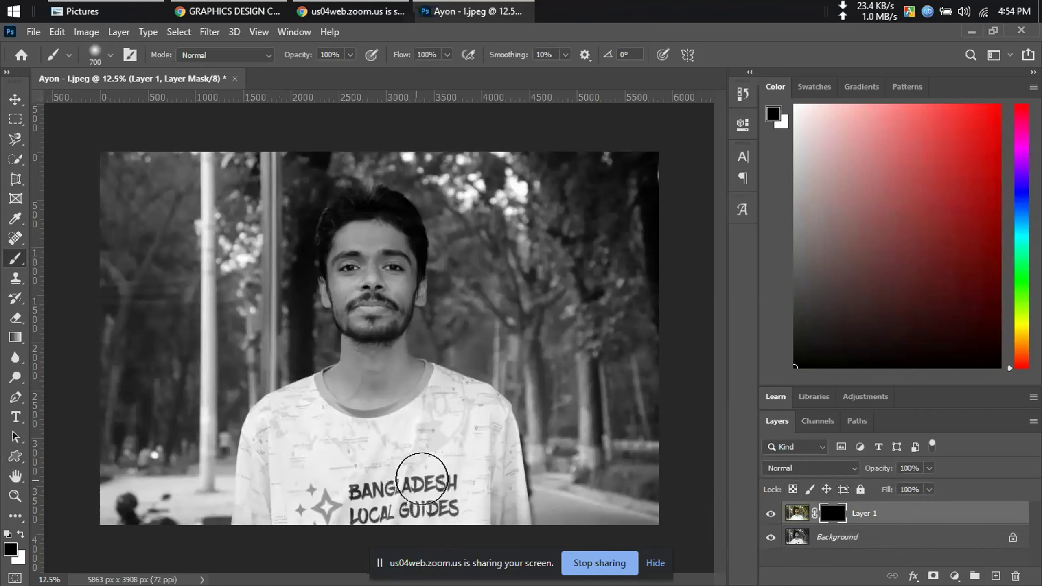
{"action": "left_click", "coordinate": [21, 534]}
{"action": "mouse_move", "coordinate": [274, 514]}
{"action": "left_mouse_down"}
{"action": "mouse_move", "coordinate": [369, 473]}
{"action": "mouse_move", "coordinate": [330, 498]}
{"action": "mouse_move", "coordinate": [407, 502]}
{"action": "mouse_move", "coordinate": [493, 475]}
{"action": "mouse_move", "coordinate": [438, 503]}
{"action": "mouse_move", "coordinate": [350, 500]}
{"action": "mouse_move", "coordinate": [429, 482]}
{"action": "mouse_move", "coordinate": [475, 458]}
{"action": "mouse_move", "coordinate": [346, 509]}
{"action": "mouse_move", "coordinate": [451, 515]}
{"action": "mouse_move", "coordinate": [406, 515]}
{"action": "mouse_move", "coordinate": [442, 493]}
{"action": "mouse_move", "coordinate": [307, 487]}
{"action": "mouse_move", "coordinate": [436, 455]}
{"action": "mouse_move", "coordinate": [269, 468]}
{"action": "mouse_move", "coordinate": [288, 470]}
{"action": "mouse_move", "coordinate": [244, 451]}
{"action": "mouse_move", "coordinate": [250, 478]}
{"action": "mouse_move", "coordinate": [268, 455]}
{"action": "mouse_move", "coordinate": [298, 483]}
{"action": "mouse_move", "coordinate": [311, 434]}
{"action": "mouse_move", "coordinate": [328, 453]}
{"action": "mouse_move", "coordinate": [453, 507]}
{"action": "mouse_move", "coordinate": [425, 518]}
{"action": "mouse_move", "coordinate": [301, 495]}
{"action": "mouse_move", "coordinate": [360, 480]}
{"action": "mouse_move", "coordinate": [315, 497]}
{"action": "mouse_move", "coordinate": [387, 440]}
{"action": "mouse_move", "coordinate": [501, 428]}
{"action": "mouse_move", "coordinate": [332, 443]}
{"action": "mouse_move", "coordinate": [473, 424]}
{"action": "mouse_move", "coordinate": [503, 447]}
{"action": "mouse_move", "coordinate": [491, 424]}
{"action": "mouse_move", "coordinate": [458, 409]}
{"action": "mouse_move", "coordinate": [496, 507]}
{"action": "mouse_move", "coordinate": [473, 488]}
{"action": "left_mouse_up"}
Undo the brushwork on the T-shirt and the colour swaps made before it
{"action": "key", "text": "ctrl+z"}
{"action": "key", "text": "ctrl+z"}
{"action": "key", "text": "ctrl+z"}
{"action": "key", "text": "ctrl+z"}
{"action": "key", "text": "ctrl+z"}
{"action": "key", "text": "ctrl+z"}
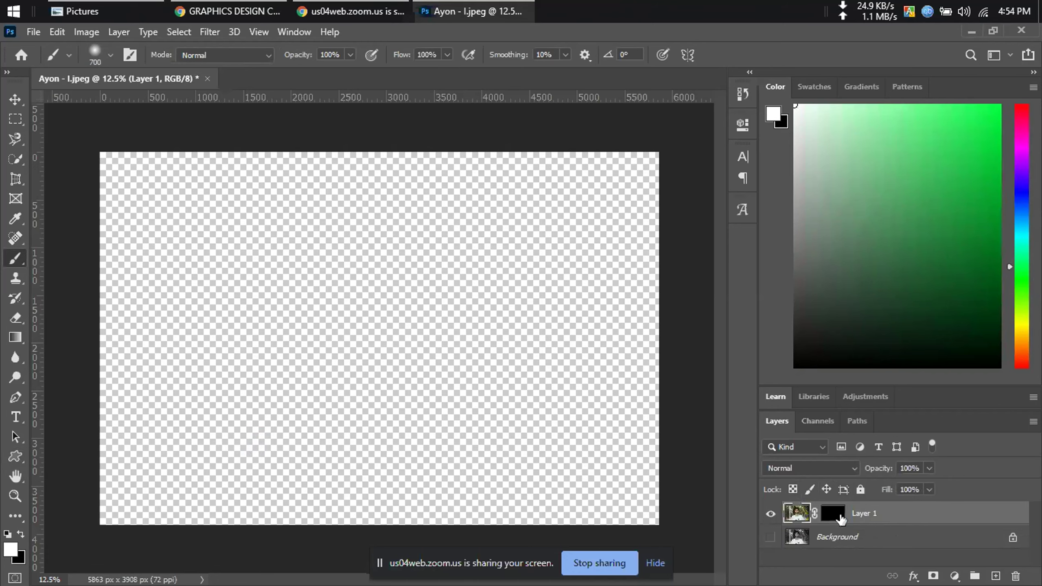
Paint white over the whole T-shirt on Layer 1's mask with the 700 px brush to reveal its colour
{"action": "left_click", "coordinate": [840, 517]}
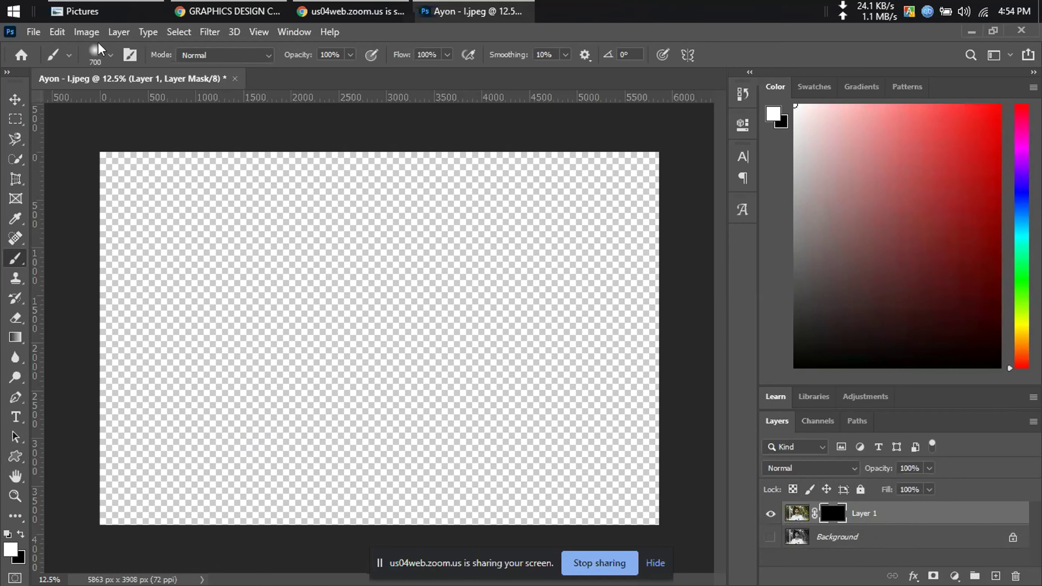
{"action": "left_click", "coordinate": [78, 51]}
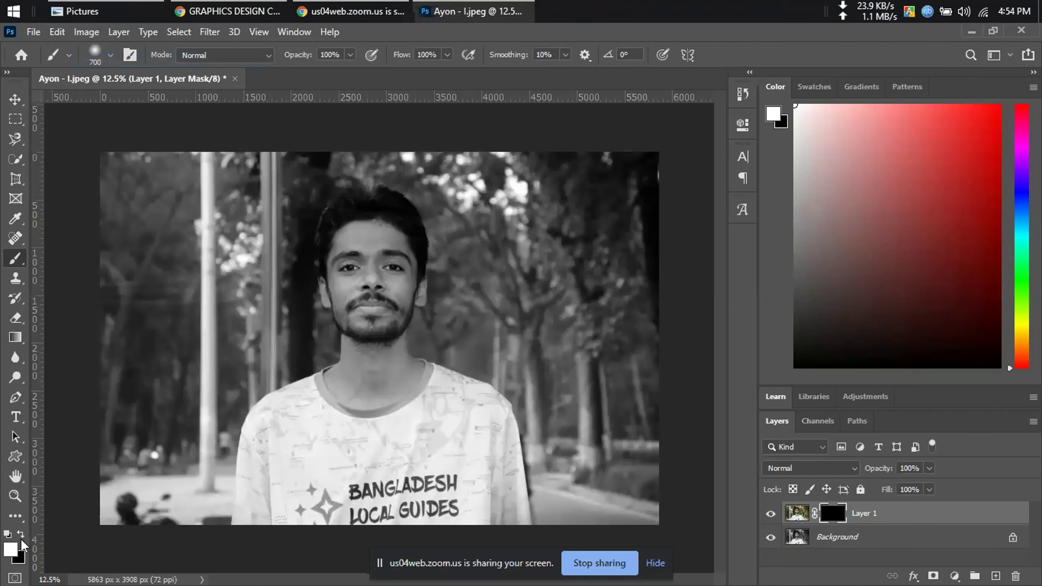
{"action": "mouse_move", "coordinate": [515, 466]}
{"action": "left_mouse_down"}
{"action": "mouse_move", "coordinate": [341, 479]}
{"action": "mouse_move", "coordinate": [394, 478]}
{"action": "mouse_move", "coordinate": [340, 502]}
{"action": "mouse_move", "coordinate": [305, 500]}
{"action": "mouse_move", "coordinate": [375, 497]}
{"action": "mouse_move", "coordinate": [300, 497]}
{"action": "mouse_move", "coordinate": [385, 471]}
{"action": "mouse_move", "coordinate": [333, 492]}
{"action": "mouse_move", "coordinate": [269, 471]}
{"action": "mouse_move", "coordinate": [311, 483]}
{"action": "mouse_move", "coordinate": [322, 505]}
{"action": "mouse_move", "coordinate": [376, 484]}
{"action": "mouse_move", "coordinate": [390, 462]}
{"action": "mouse_move", "coordinate": [396, 478]}
{"action": "mouse_move", "coordinate": [469, 432]}
{"action": "mouse_move", "coordinate": [507, 490]}
{"action": "mouse_move", "coordinate": [457, 517]}
{"action": "mouse_move", "coordinate": [430, 440]}
{"action": "mouse_move", "coordinate": [510, 494]}
{"action": "mouse_move", "coordinate": [486, 493]}
{"action": "mouse_move", "coordinate": [481, 462]}
{"action": "mouse_move", "coordinate": [242, 455]}
{"action": "mouse_move", "coordinate": [301, 411]}
{"action": "mouse_move", "coordinate": [366, 475]}
{"action": "mouse_move", "coordinate": [369, 513]}
{"action": "mouse_move", "coordinate": [509, 470]}
{"action": "mouse_move", "coordinate": [476, 463]}
{"action": "mouse_move", "coordinate": [469, 450]}
{"action": "mouse_move", "coordinate": [458, 383]}
{"action": "mouse_move", "coordinate": [441, 385]}
{"action": "mouse_move", "coordinate": [488, 483]}
{"action": "mouse_move", "coordinate": [413, 504]}
{"action": "mouse_move", "coordinate": [452, 479]}
{"action": "mouse_move", "coordinate": [479, 441]}
{"action": "mouse_move", "coordinate": [360, 497]}
{"action": "mouse_move", "coordinate": [412, 465]}
{"action": "mouse_move", "coordinate": [306, 458]}
{"action": "mouse_move", "coordinate": [435, 506]}
{"action": "mouse_move", "coordinate": [364, 504]}
{"action": "mouse_move", "coordinate": [471, 488]}
{"action": "left_mouse_up"}
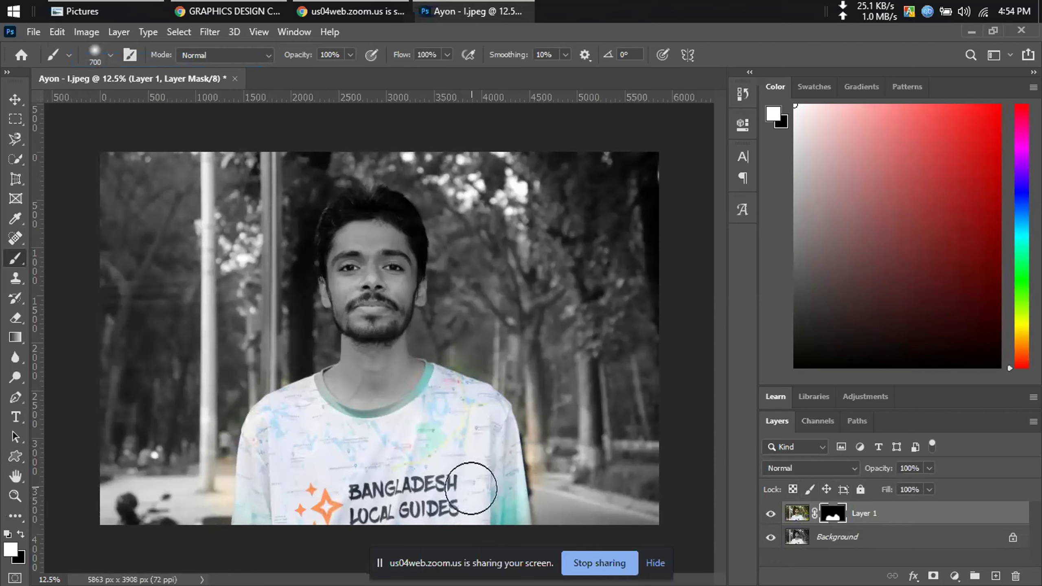
Turn the Background layer's visibility back on and delete Layer 1 together with its mask
{"action": "left_click", "coordinate": [797, 513]}
{"action": "left_click", "coordinate": [771, 537]}
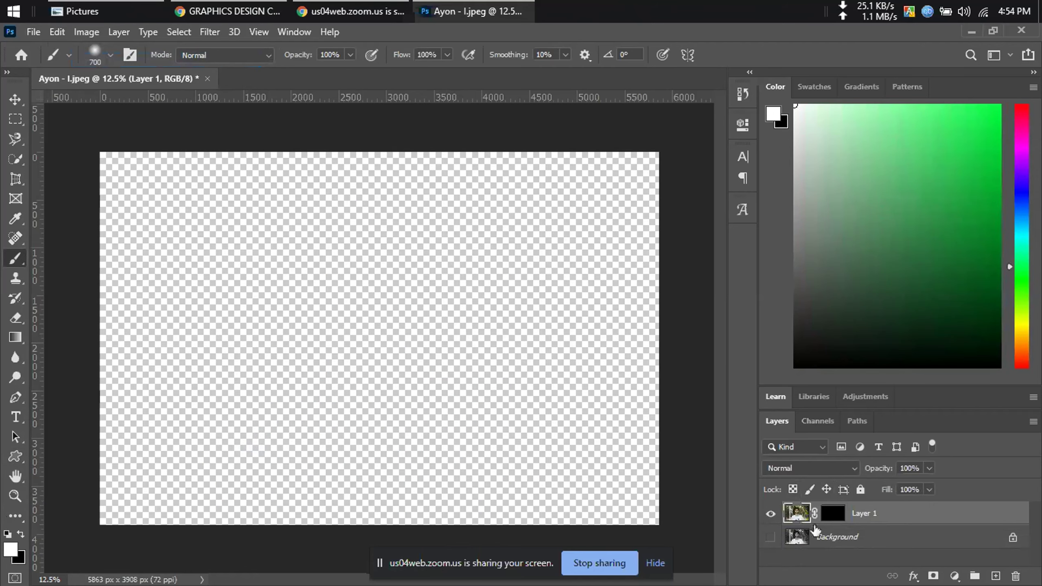
{"action": "left_click", "coordinate": [802, 538]}
{"action": "left_click", "coordinate": [770, 536]}
{"action": "left_click", "coordinate": [796, 519]}
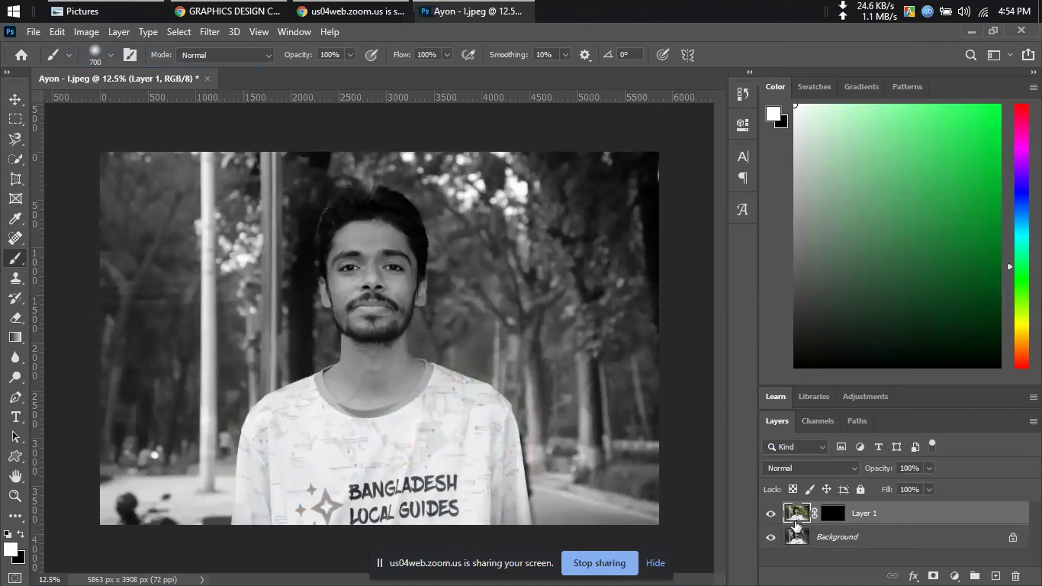
{"action": "key", "text": "Delete"}
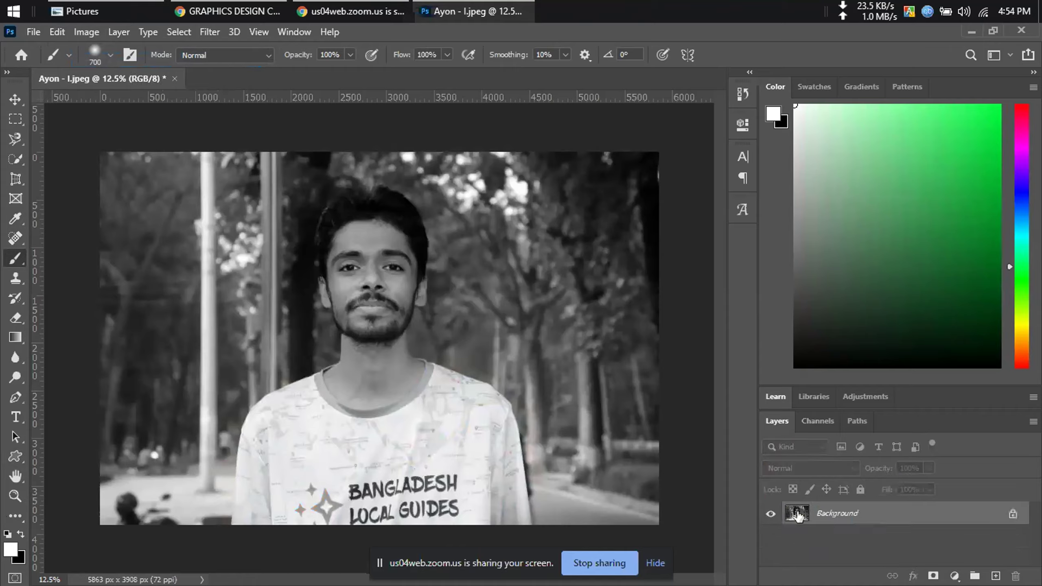
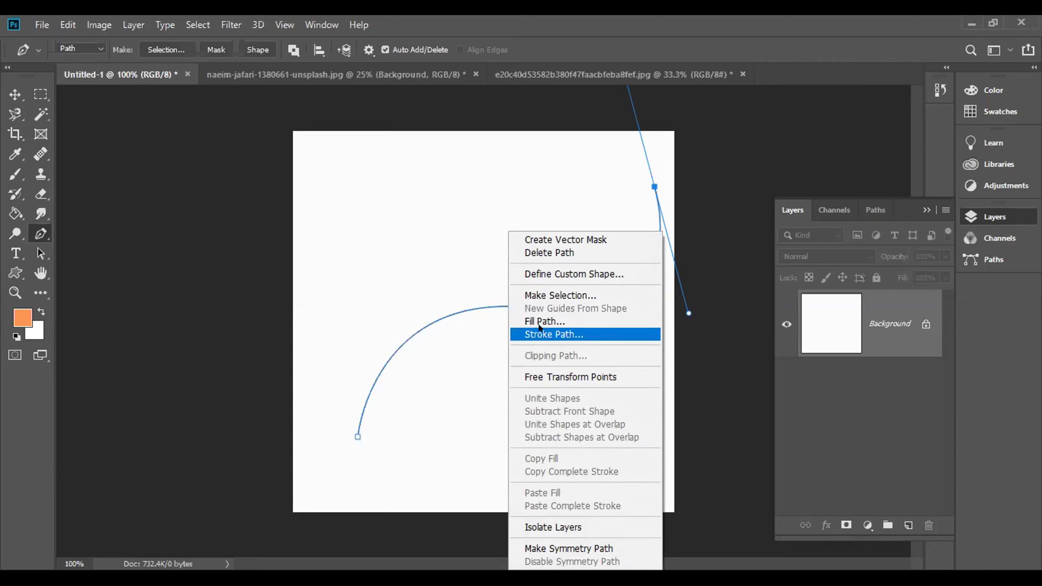
Stroke the curved path with the Brush in orange, with Simulate Pressure turned off
{"action": "key", "text": "Return"}
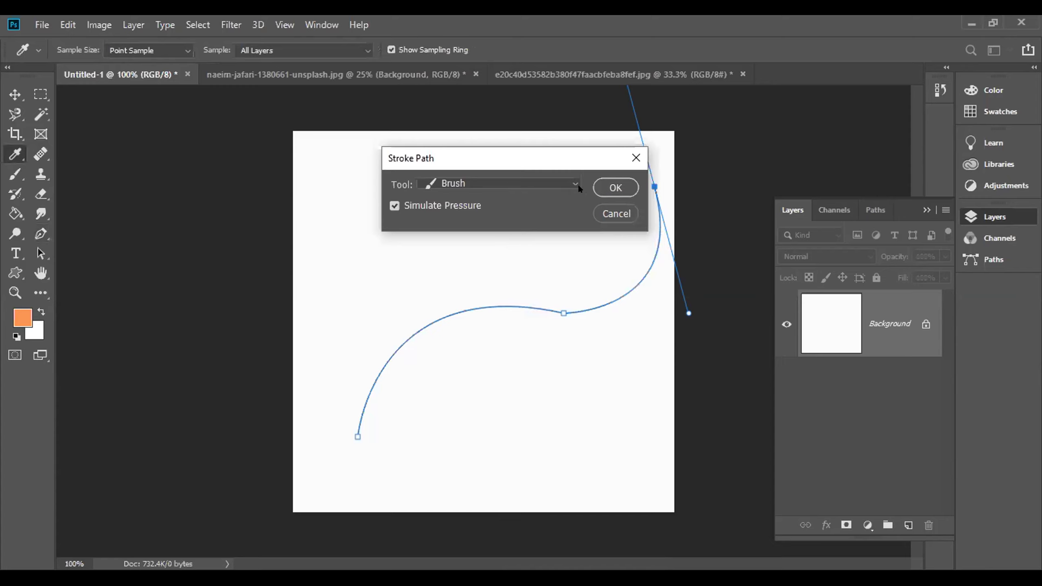
{"action": "left_click", "coordinate": [394, 205]}
{"action": "left_click", "coordinate": [575, 183]}
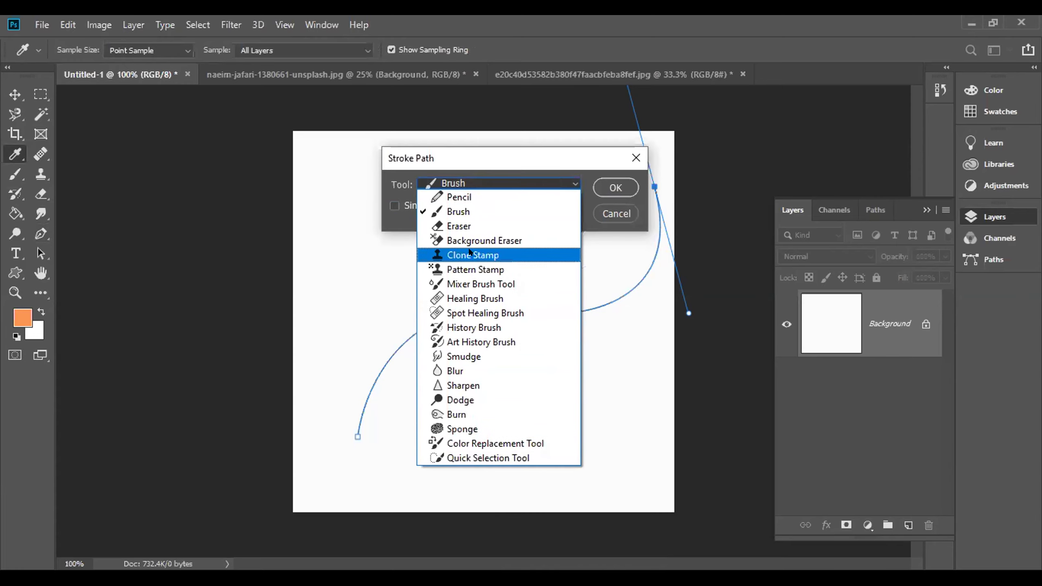
{"action": "left_click", "coordinate": [493, 213]}
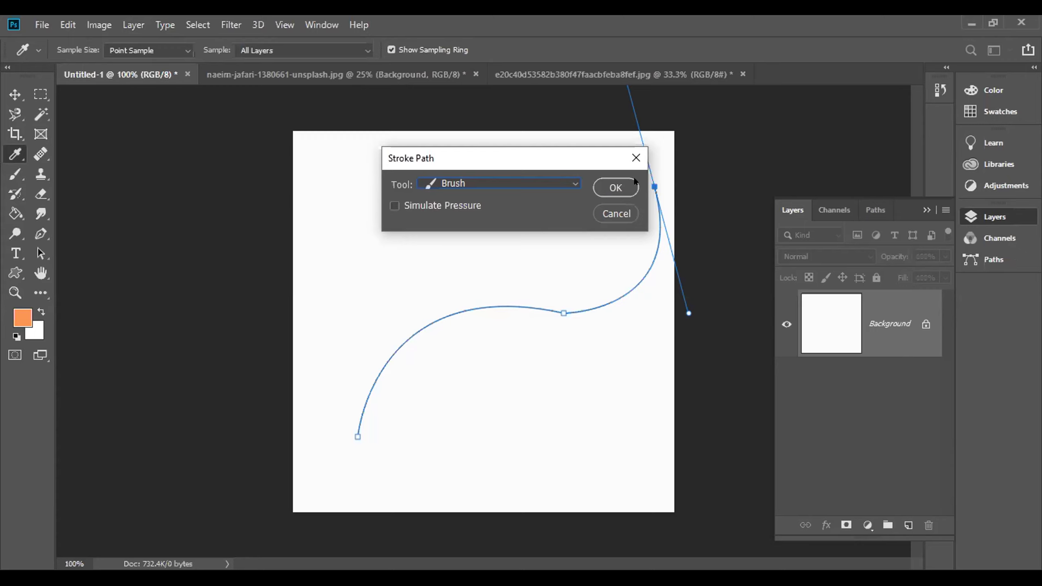
{"action": "left_click", "coordinate": [614, 188]}
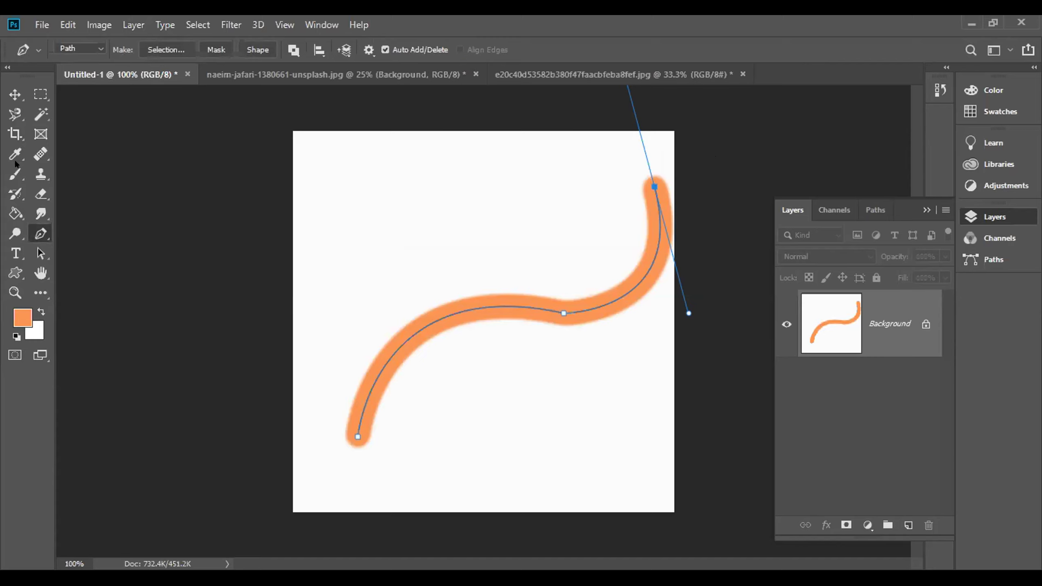
Paint two freehand orange strokes above the curve for comparison, and undo them together with the path stroke
{"action": "left_click", "coordinate": [15, 174]}
{"action": "mouse_move", "coordinate": [325, 341]}
{"action": "left_mouse_down"}
{"action": "mouse_move", "coordinate": [362, 290]}
{"action": "mouse_move", "coordinate": [542, 254]}
{"action": "mouse_move", "coordinate": [629, 206]}
{"action": "mouse_move", "coordinate": [654, 169]}
{"action": "left_mouse_up"}
{"action": "mouse_move", "coordinate": [387, 162]}
{"action": "left_mouse_down"}
{"action": "mouse_move", "coordinate": [445, 203]}
{"action": "mouse_move", "coordinate": [596, 185]}
{"action": "mouse_move", "coordinate": [571, 120]}
{"action": "mouse_move", "coordinate": [445, 184]}
{"action": "mouse_move", "coordinate": [376, 242]}
{"action": "left_mouse_up"}
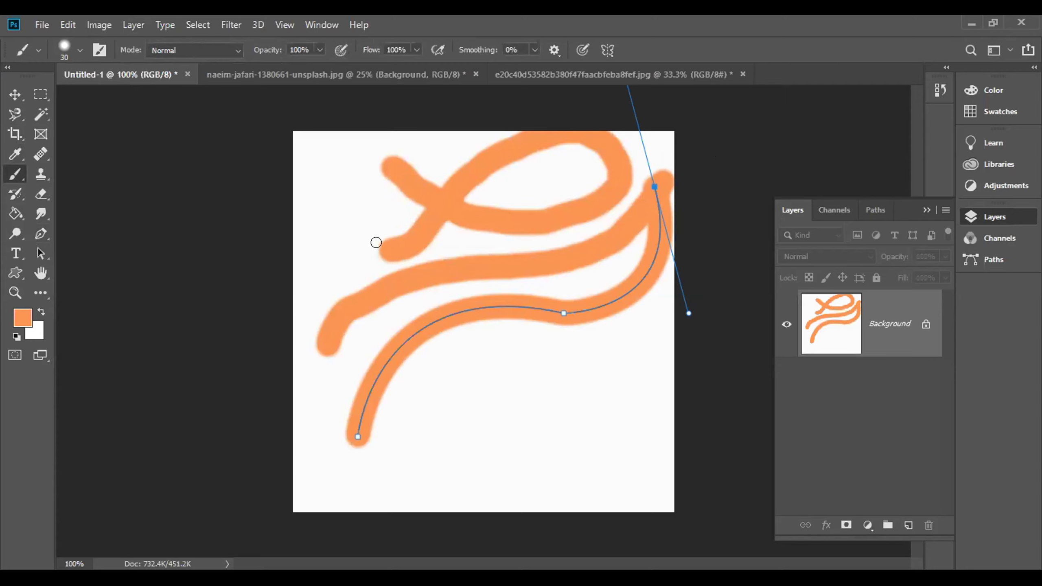
{"action": "key", "text": "ctrl+z"}
{"action": "key", "text": "ctrl+z"}
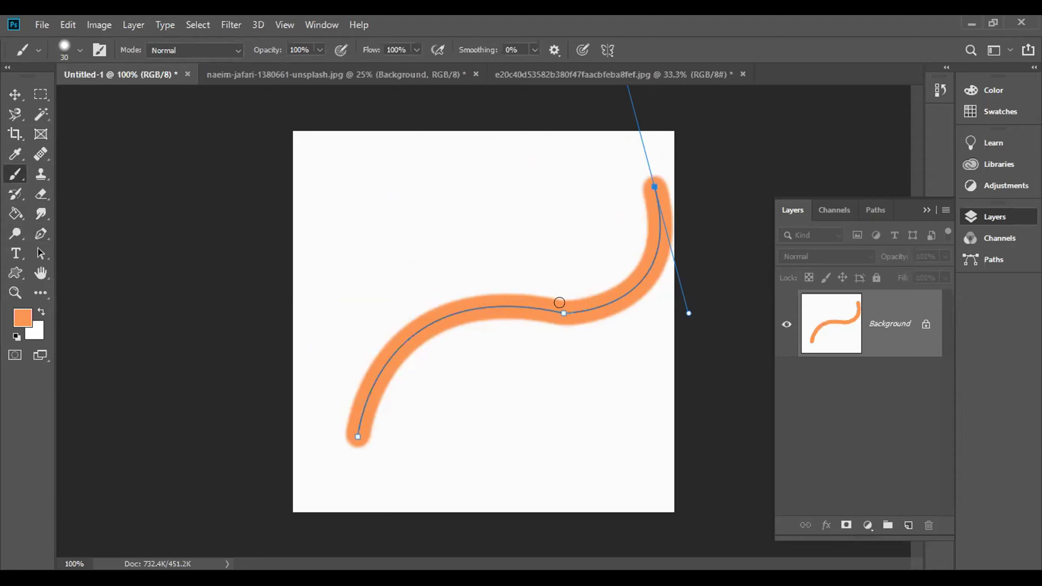
{"action": "key", "text": "ctrl+z"}
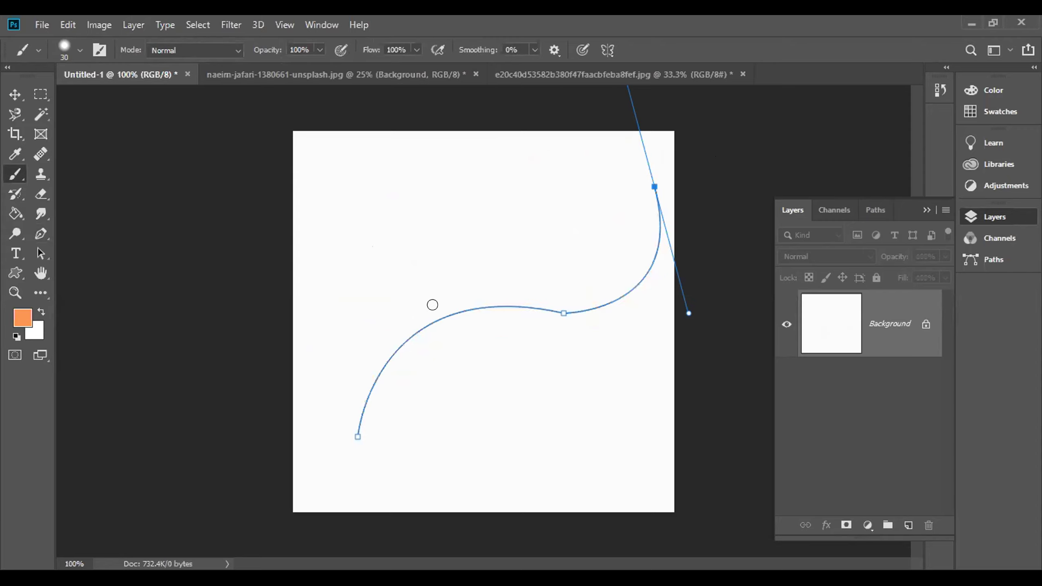
Stroke the curved path with the Brush in orange, with Simulate Pressure turned on
{"action": "left_click", "coordinate": [41, 234]}
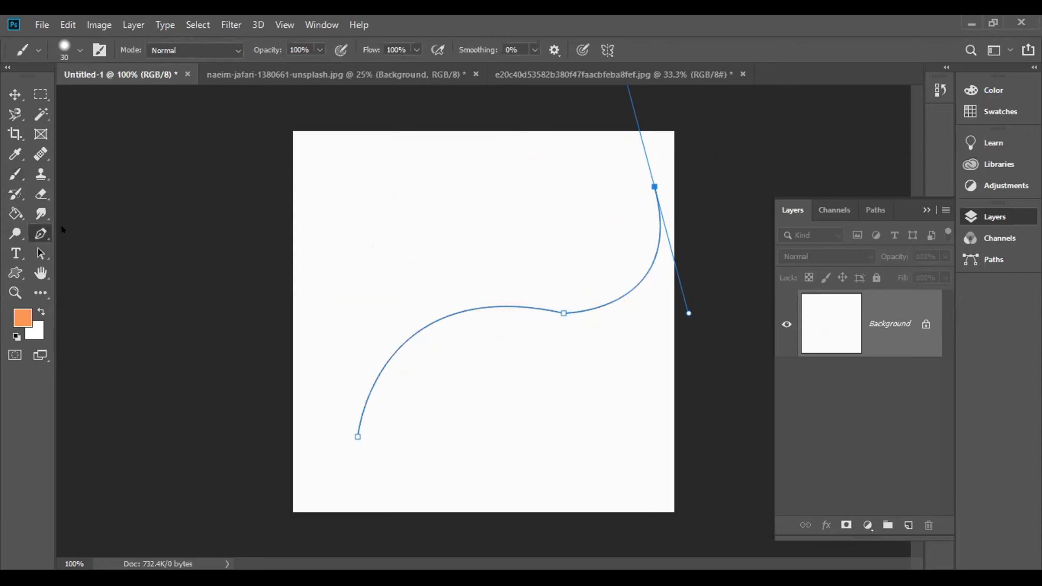
{"action": "right_click", "coordinate": [539, 298]}
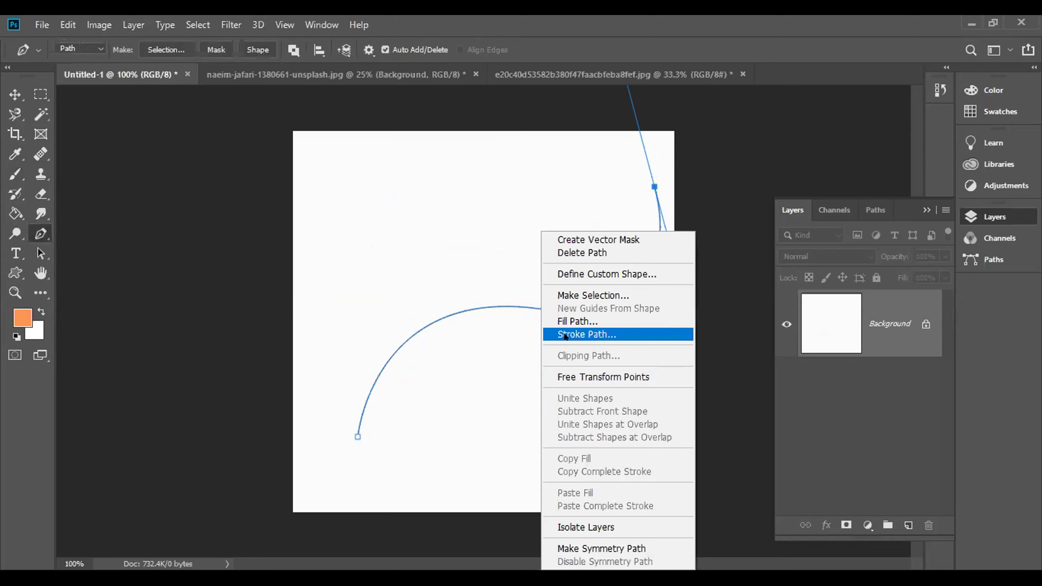
{"action": "left_click", "coordinate": [565, 335]}
{"action": "left_click", "coordinate": [394, 205]}
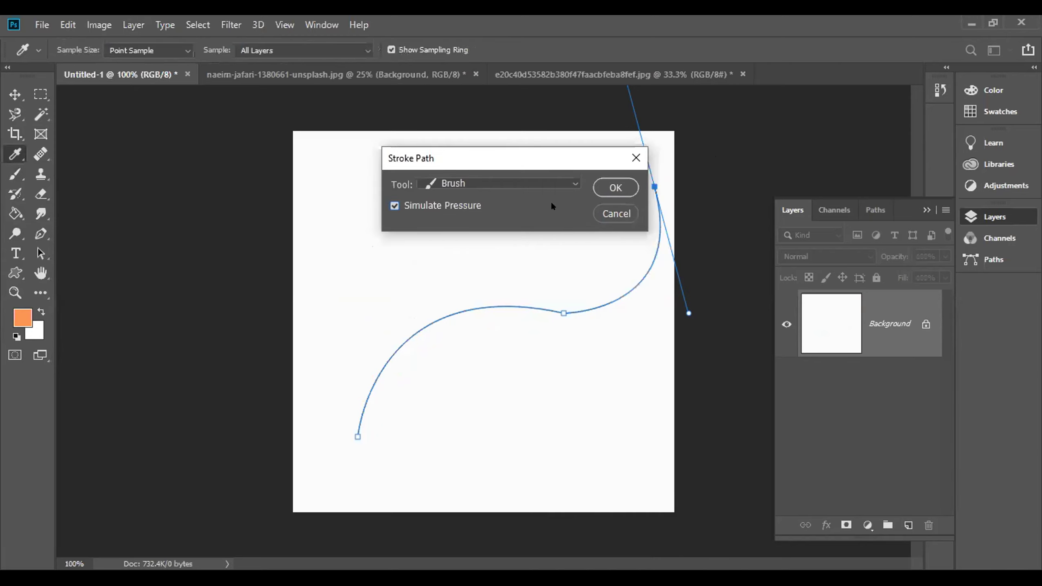
{"action": "left_click", "coordinate": [613, 181]}
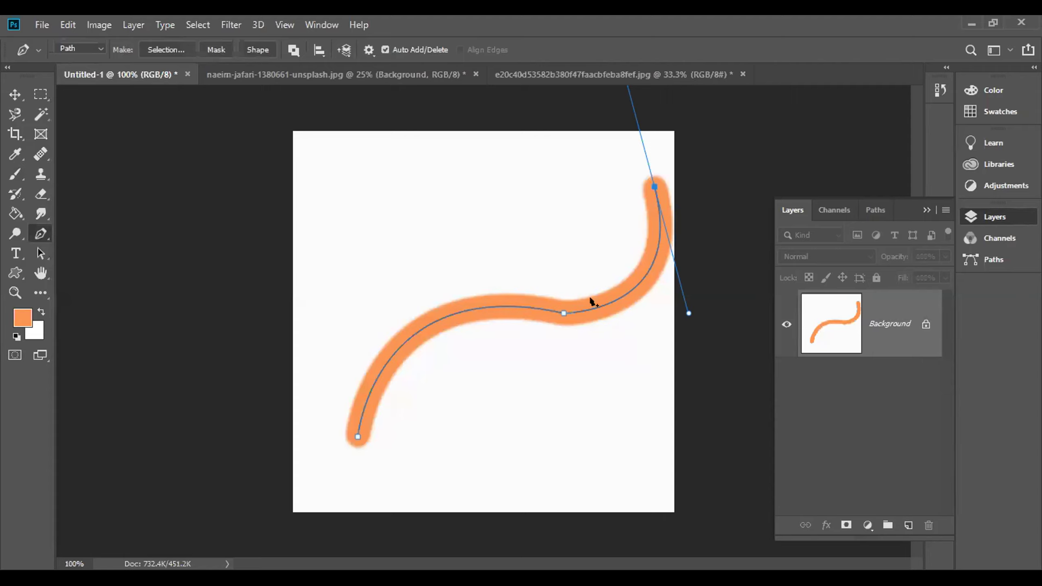
Choose the soft 30 px brush with 17% hardness and dab it once above the curve
{"action": "left_click", "coordinate": [15, 175]}
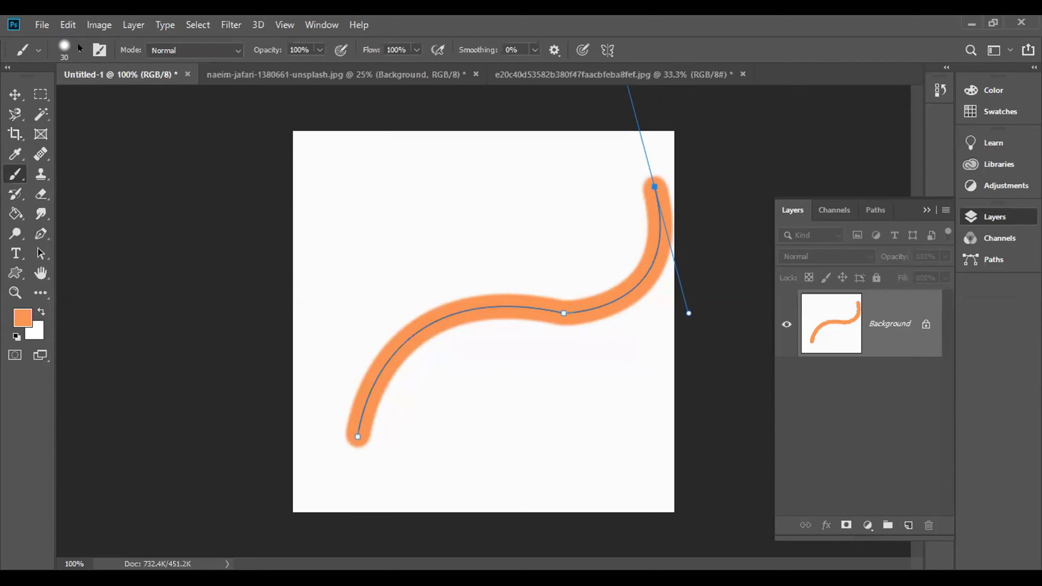
{"action": "right_click", "coordinate": [79, 141]}
{"action": "left_click", "coordinate": [53, 166]}
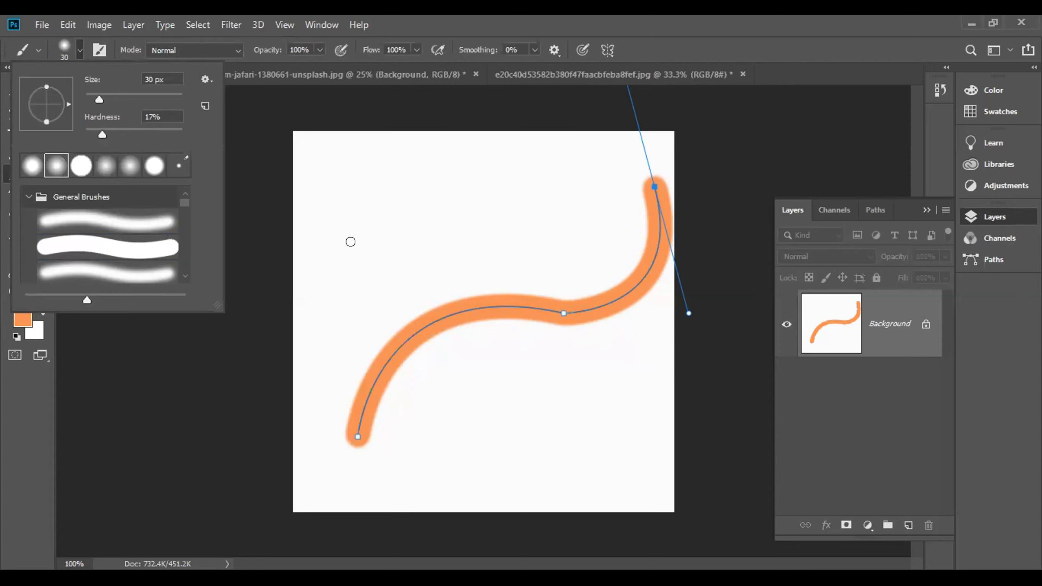
{"action": "left_click", "coordinate": [361, 249]}
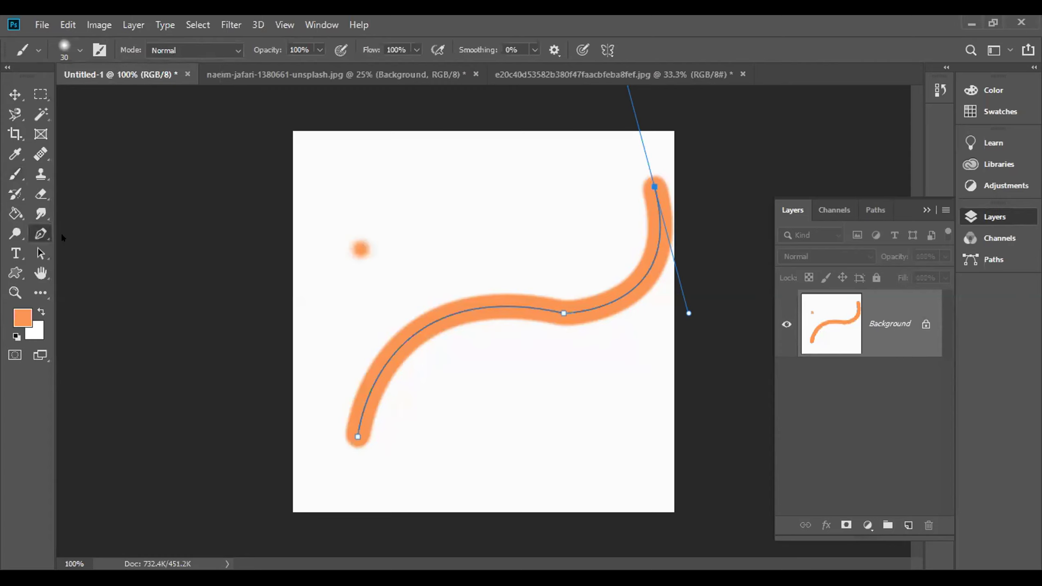
Try to extend the path with another anchor and convert its end point, and undo everything back to a blank canvas
{"action": "left_click", "coordinate": [345, 323]}
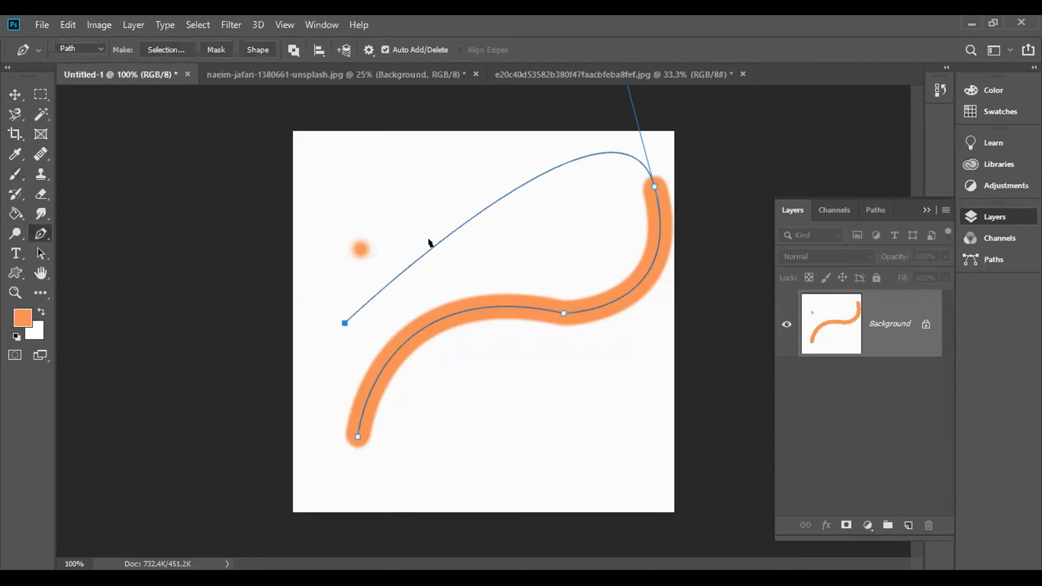
{"action": "left_click", "coordinate": [654, 188], "text": "alt"}
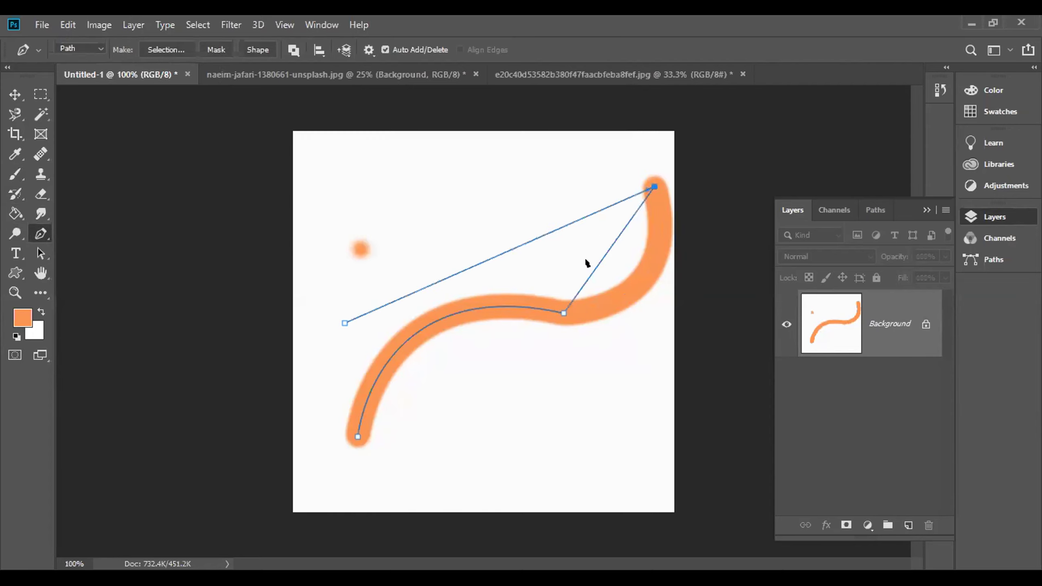
{"action": "key", "text": "ctrl+z"}
{"action": "key", "text": "ctrl+z"}
{"action": "key", "text": "ctrl+z"}
{"action": "key", "text": "ctrl+z"}
{"action": "key", "text": "ctrl+z"}
{"action": "key", "text": "ctrl+z"}
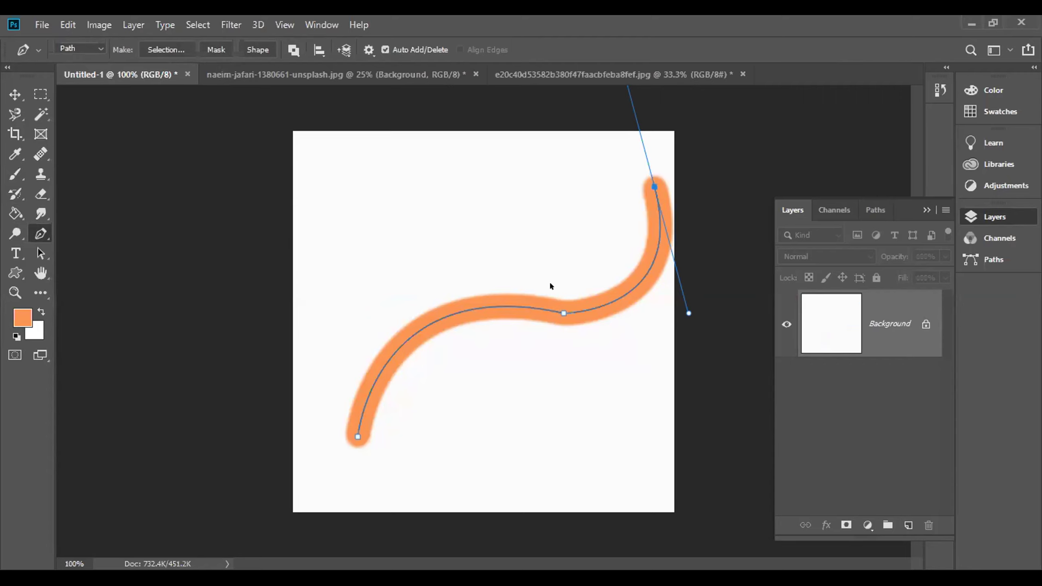
{"action": "key", "text": "ctrl+z"}
Draw a new S-shaped path of two curved segments across the canvas with the Pen tool, removing the middle anchor's outgoing handle
{"action": "left_click", "coordinate": [6, 169]}
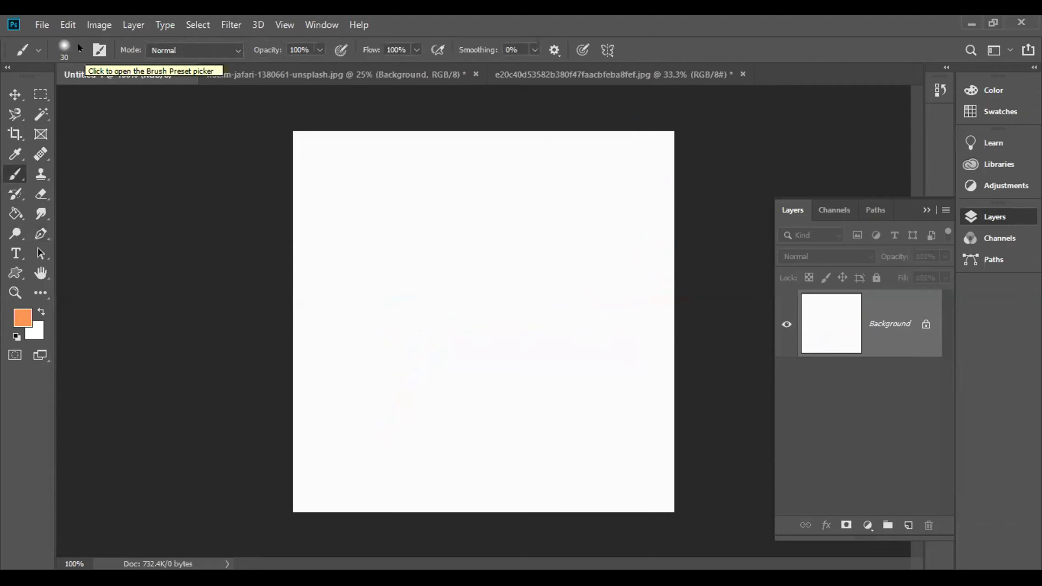
{"action": "left_click", "coordinate": [44, 232]}
{"action": "left_click", "coordinate": [344, 419]}
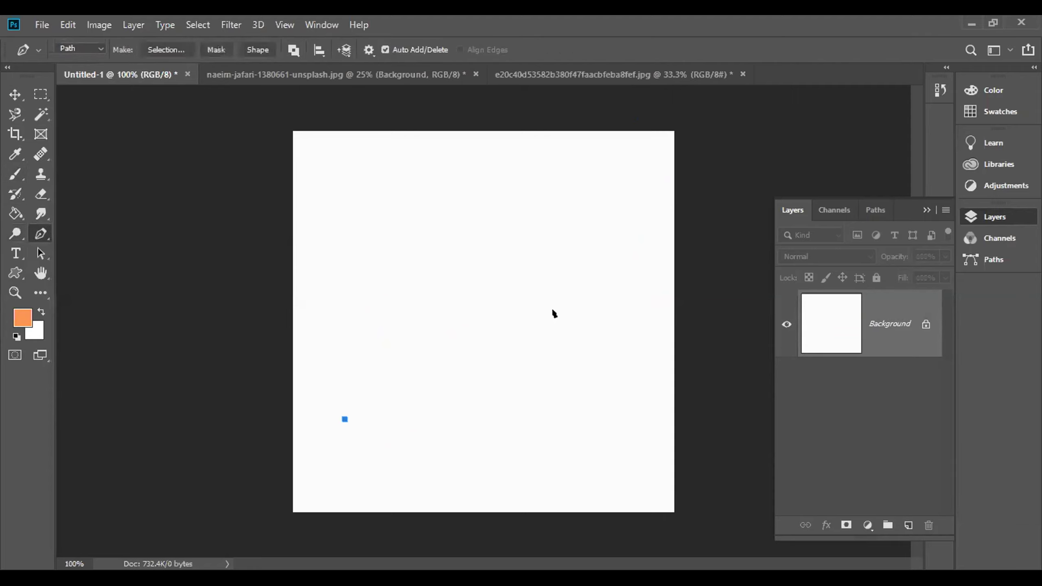
{"action": "left_click_drag", "start_coordinate": [550, 351], "coordinate": [696, 394]}
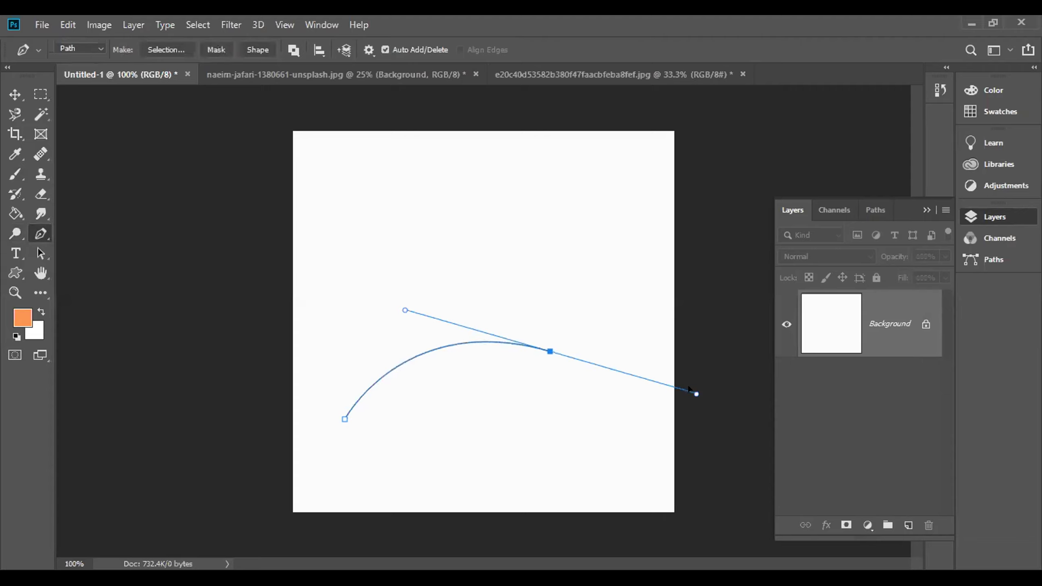
{"action": "left_click", "coordinate": [545, 351], "text": "alt"}
{"action": "left_click_drag", "start_coordinate": [660, 274], "coordinate": [635, 163]}
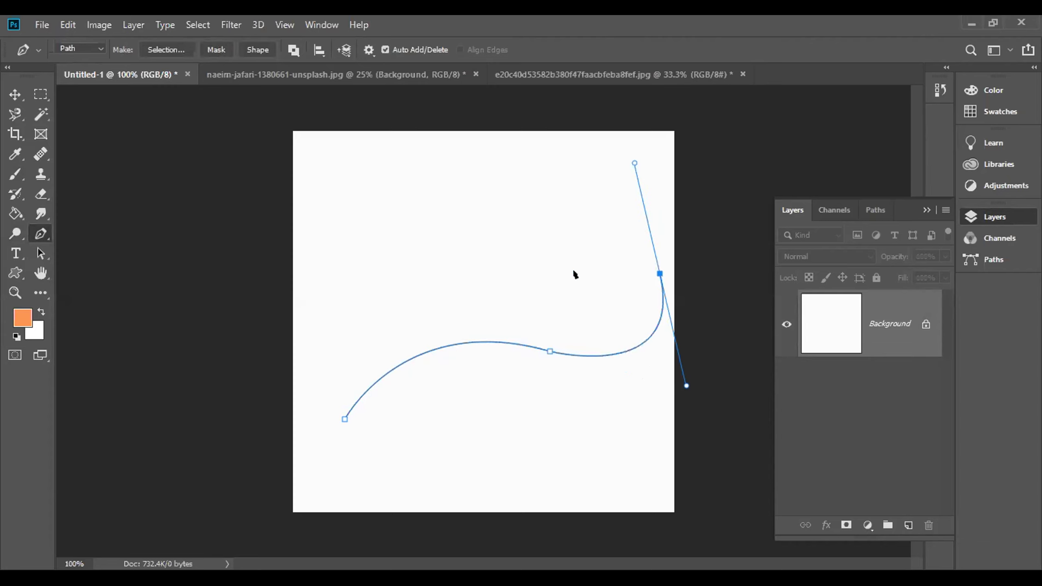
Stroke the new path with the soft orange Brush, and view its Work Path entry before returning to the layers
{"action": "right_click", "coordinate": [505, 288]}
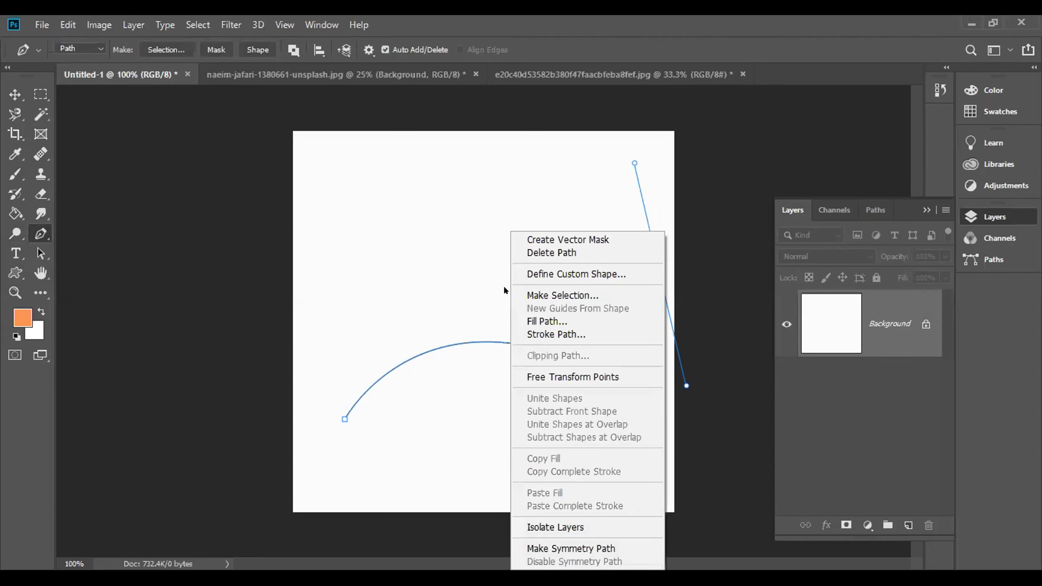
{"action": "left_click", "coordinate": [566, 327]}
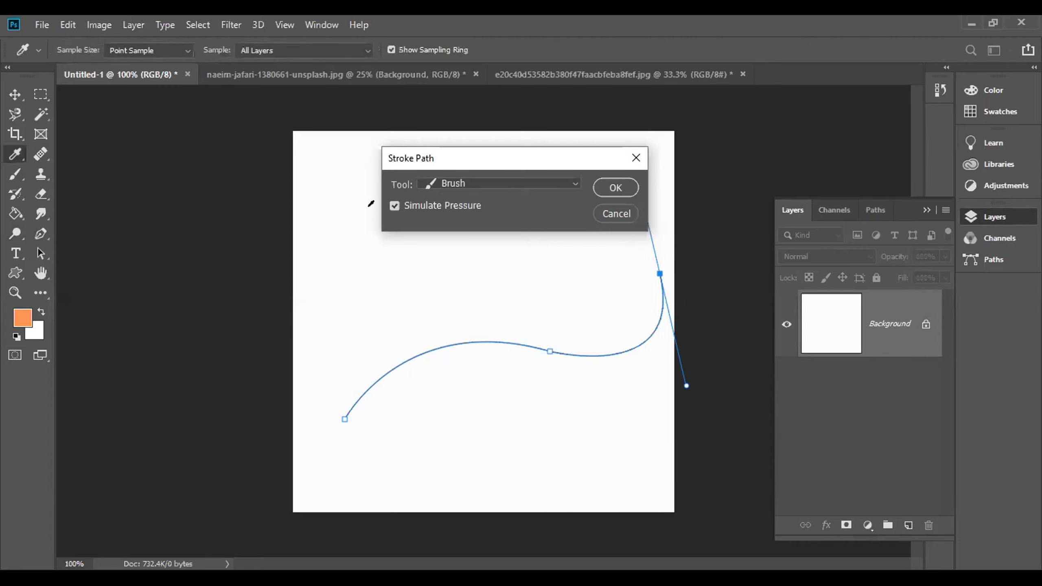
{"action": "left_click", "coordinate": [616, 189]}
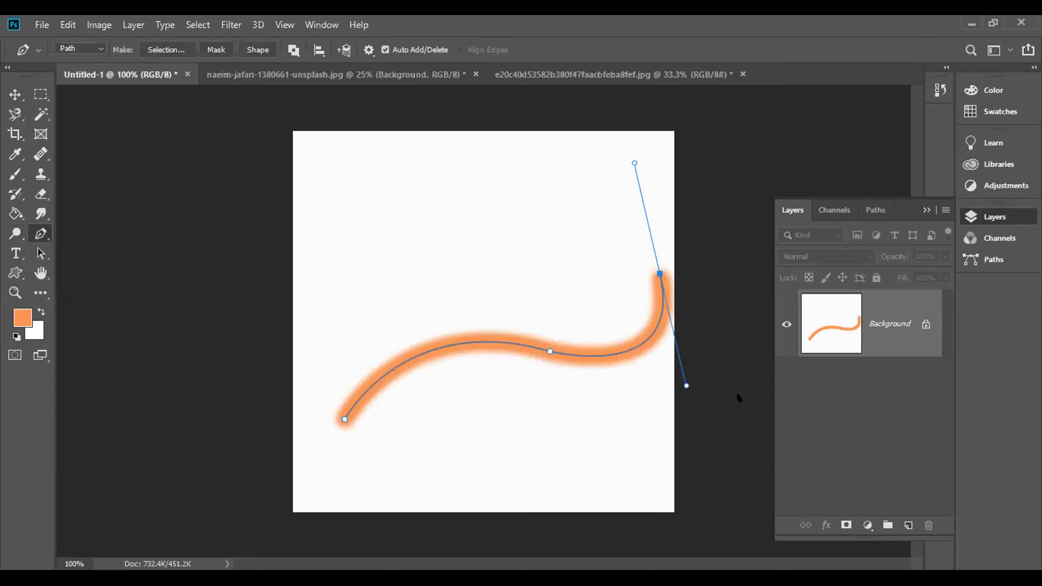
{"action": "left_click", "coordinate": [877, 213]}
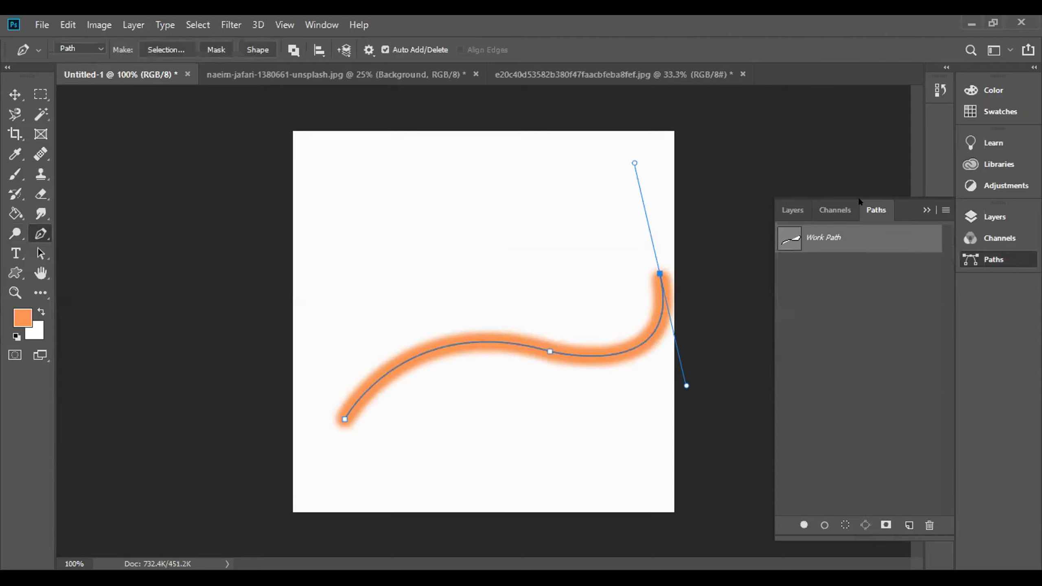
{"action": "left_click", "coordinate": [784, 212]}
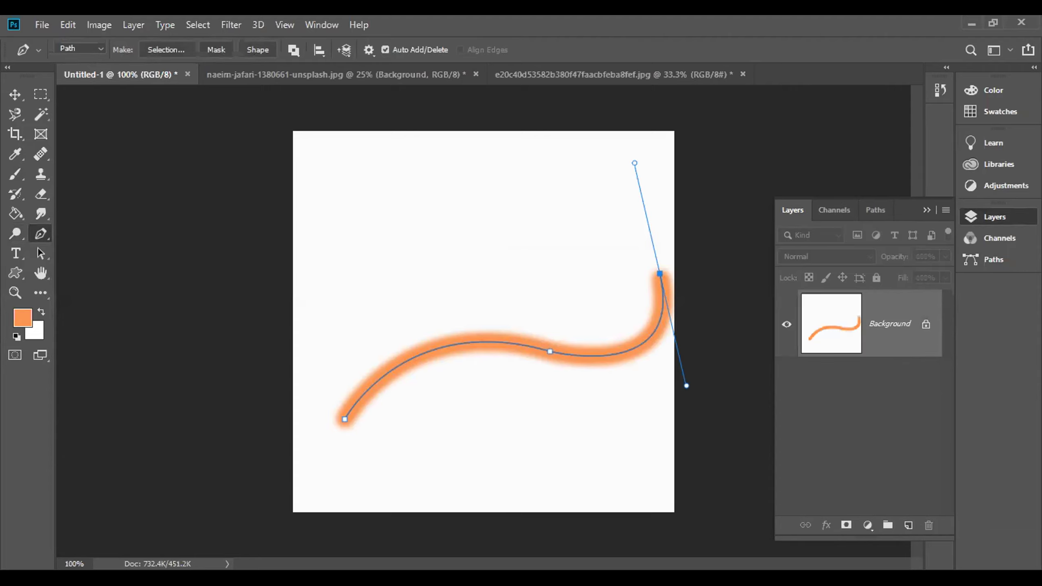
Delete the Work Path so that only the orange brush stroke stays on the canvas
{"action": "left_click", "coordinate": [873, 211]}
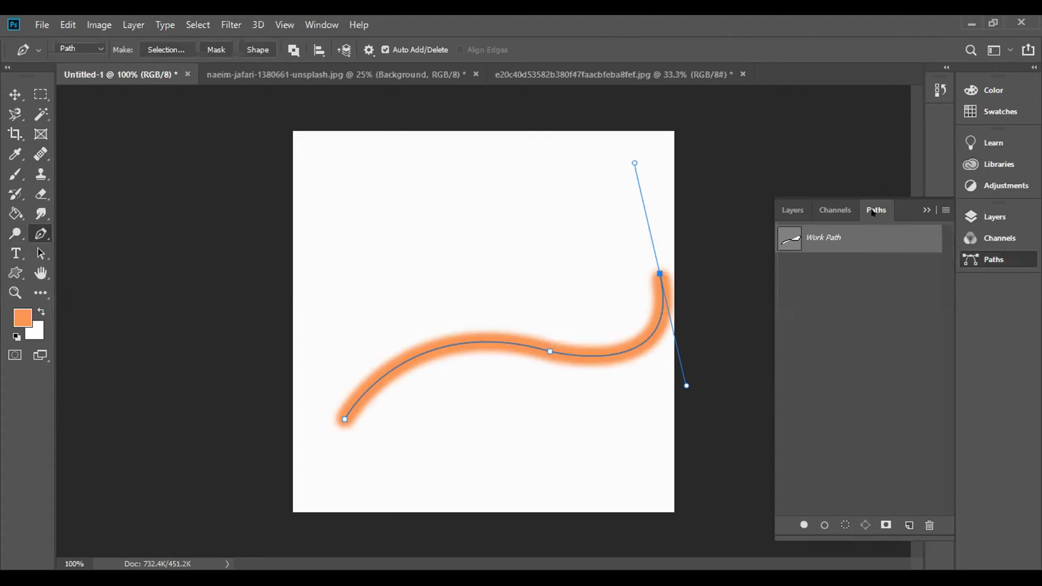
{"action": "left_click", "coordinate": [925, 523]}
{"action": "left_click", "coordinate": [453, 238]}
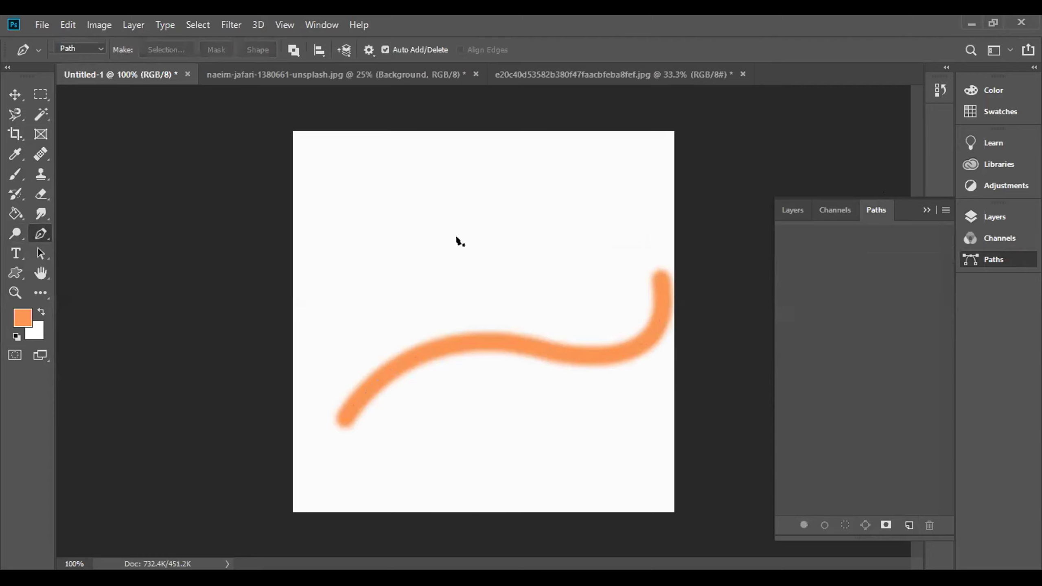
Try to move the orange stroke on the Background layer with the Move tool, declining the conversion to a normal layer
{"action": "left_click", "coordinate": [14, 94]}
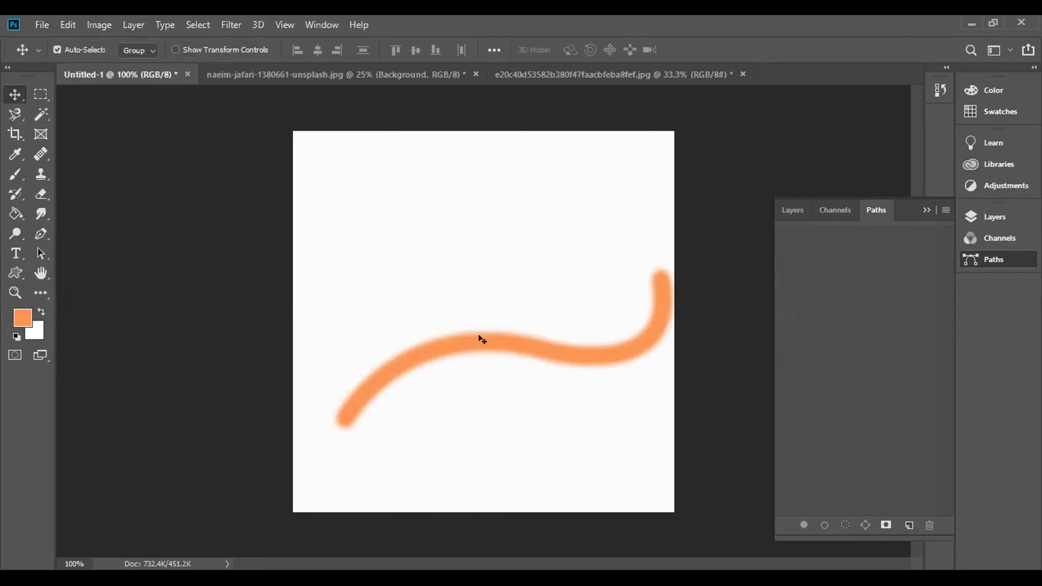
{"action": "left_click_drag", "start_coordinate": [492, 286], "coordinate": [536, 286]}
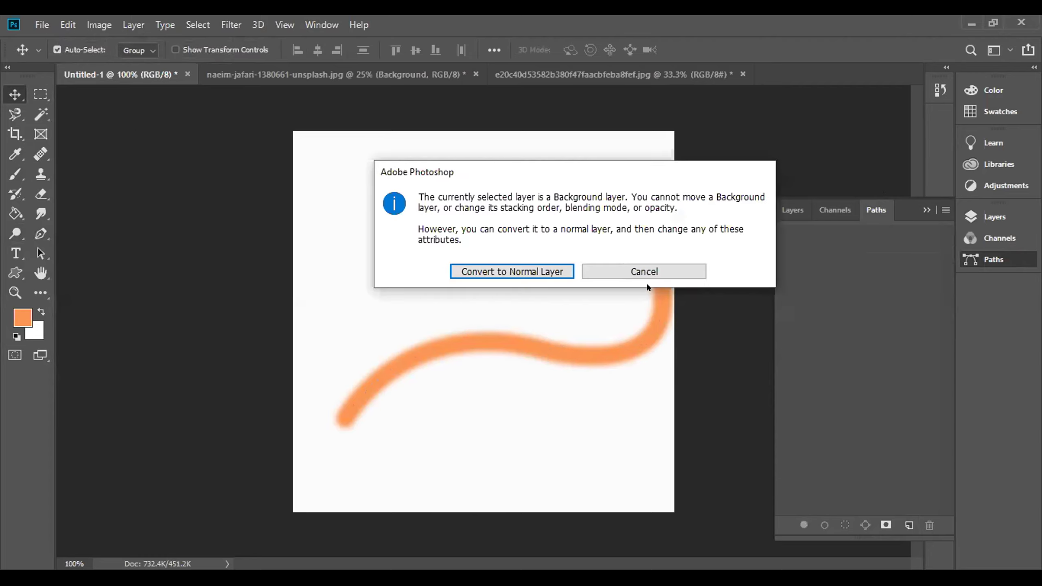
{"action": "left_click", "coordinate": [649, 271]}
{"action": "left_click", "coordinate": [793, 211]}
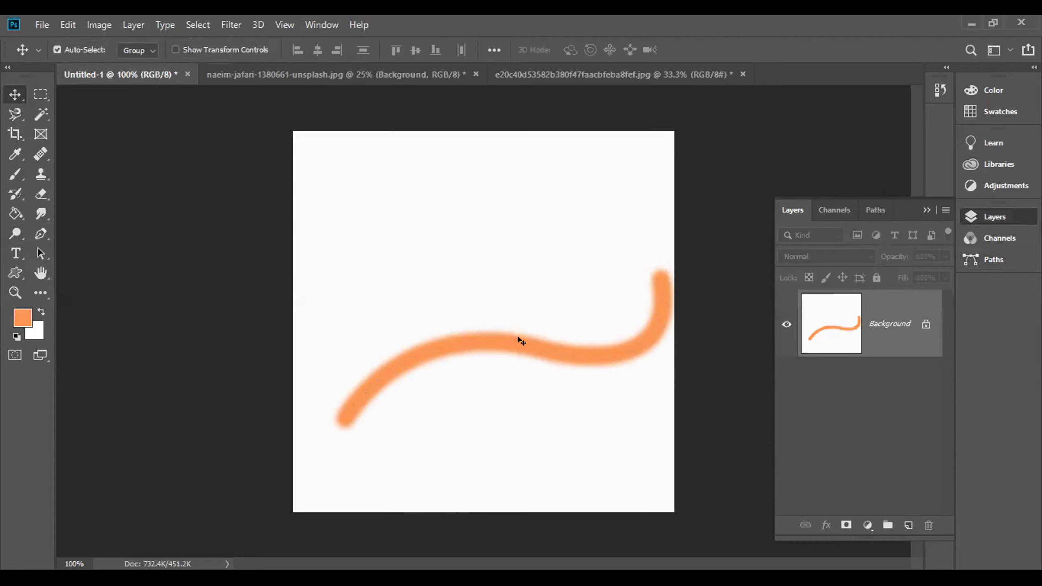
{"action": "mouse_move", "coordinate": [477, 323]}
{"action": "left_mouse_down"}
{"action": "mouse_move", "coordinate": [467, 323]}
{"action": "mouse_move", "coordinate": [487, 334]}
{"action": "left_mouse_up"}
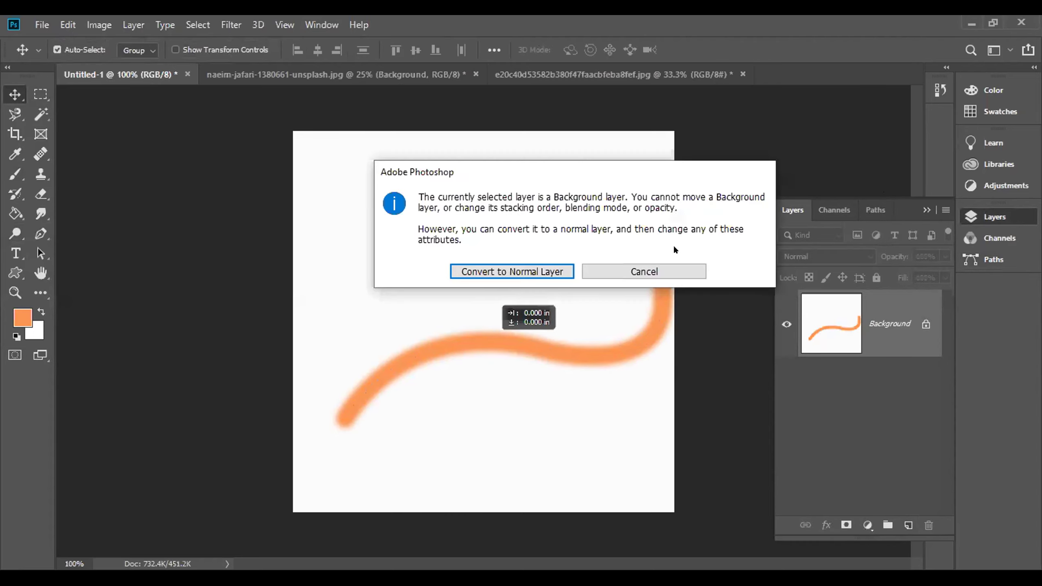
{"action": "left_click", "coordinate": [661, 266]}
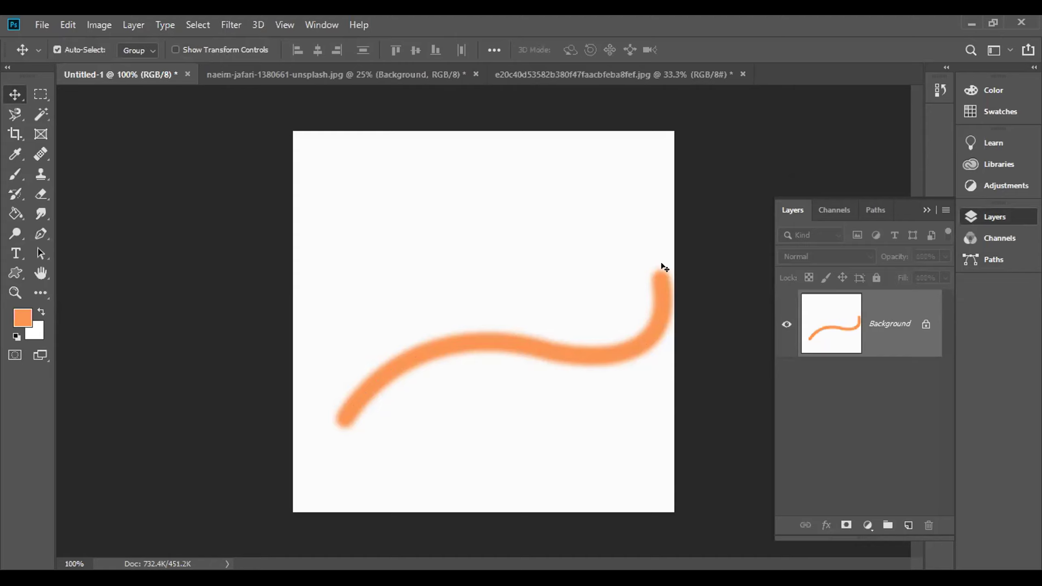
In the beach couple photo, add a new layer and draw a winding four-segment Pen path around the couple, removing the second anchor's outgoing handle
{"action": "left_click", "coordinate": [603, 75]}
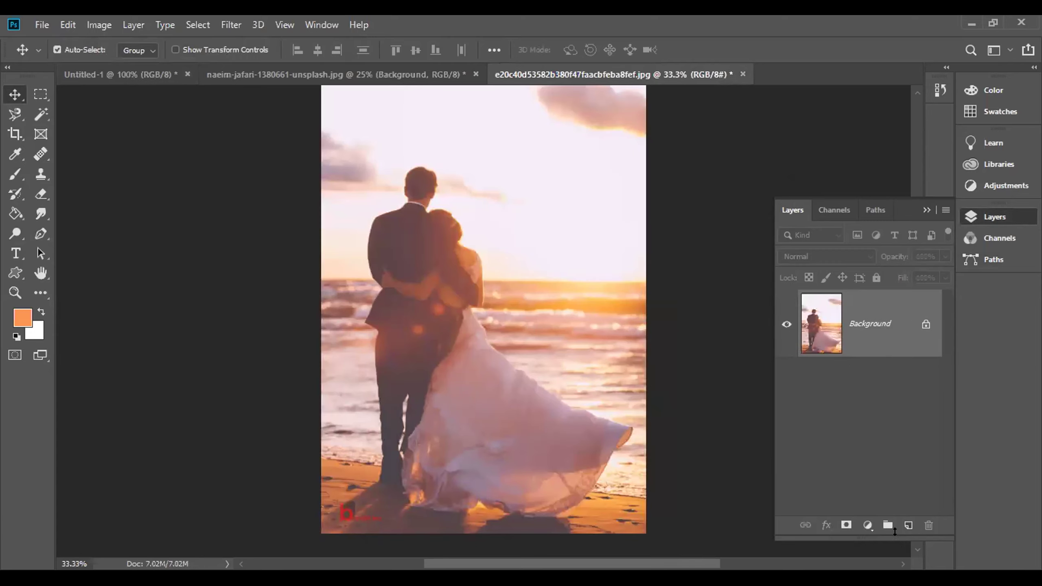
{"action": "left_click", "coordinate": [908, 526]}
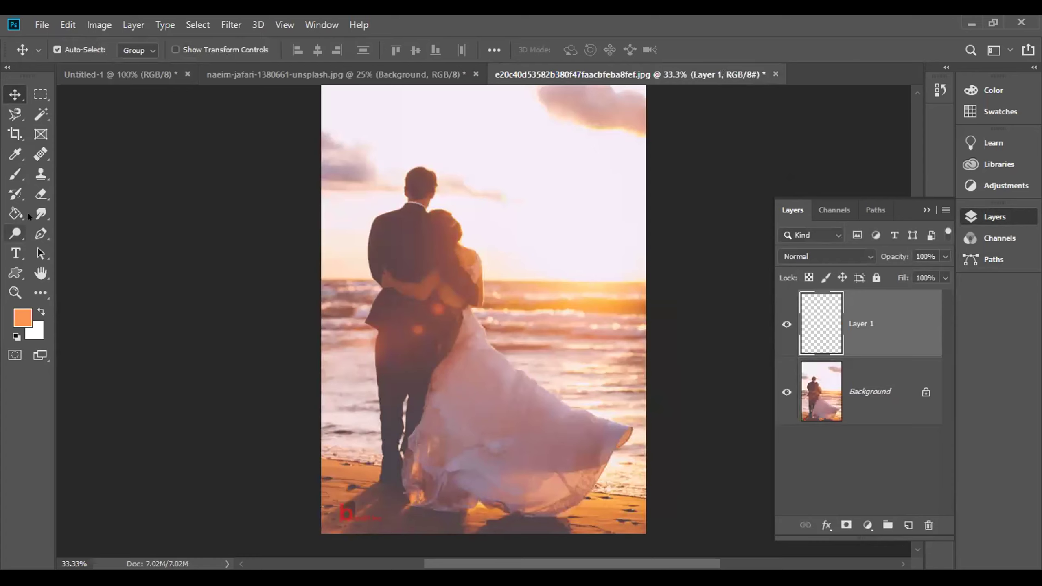
{"action": "left_click", "coordinate": [40, 233]}
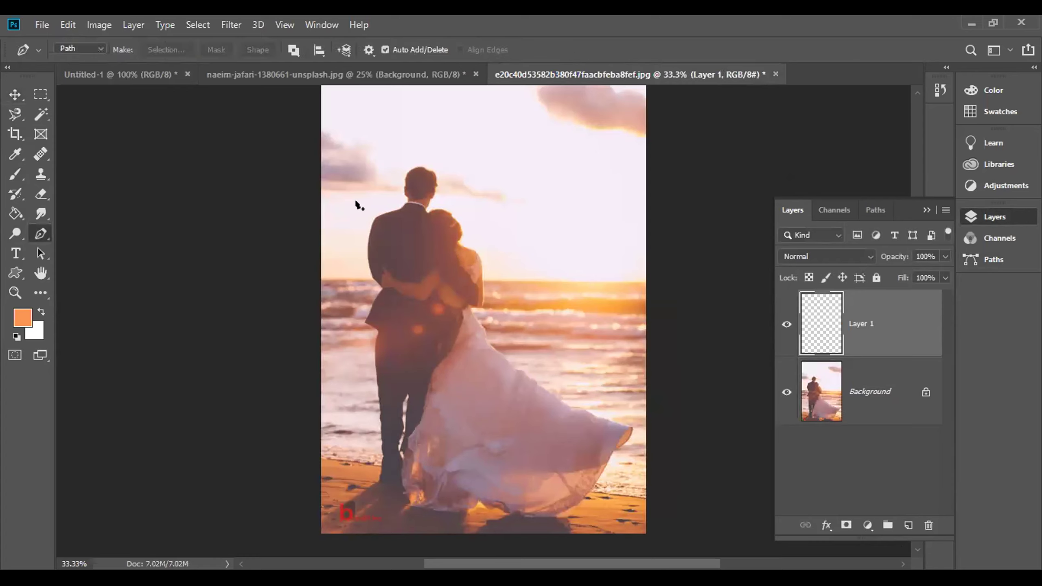
{"action": "left_click", "coordinate": [341, 233]}
{"action": "left_click_drag", "start_coordinate": [517, 244], "coordinate": [632, 422]}
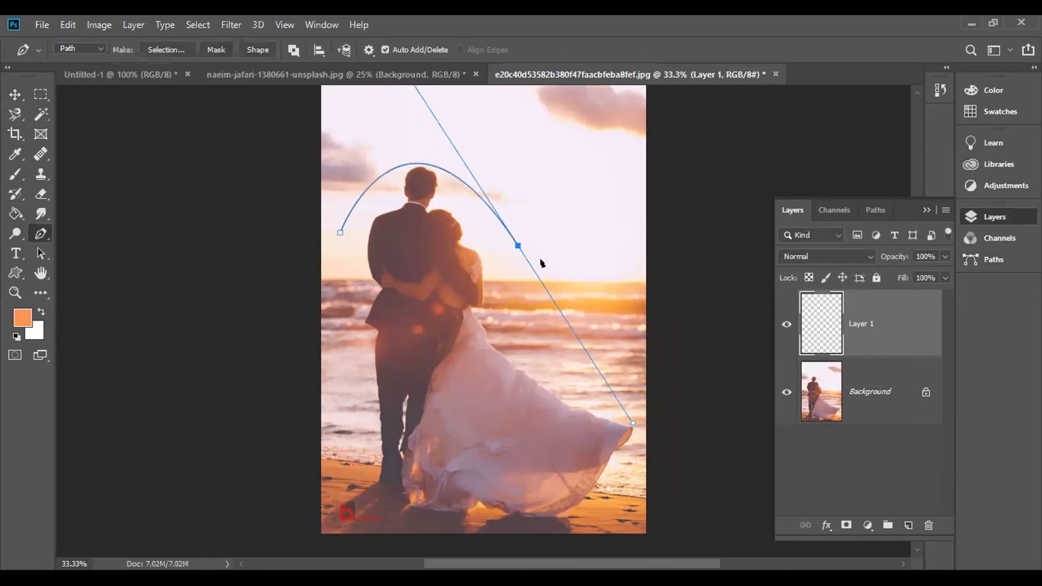
{"action": "left_click", "coordinate": [517, 245], "text": "alt"}
{"action": "left_click_drag", "start_coordinate": [347, 307], "coordinate": [224, 420]}
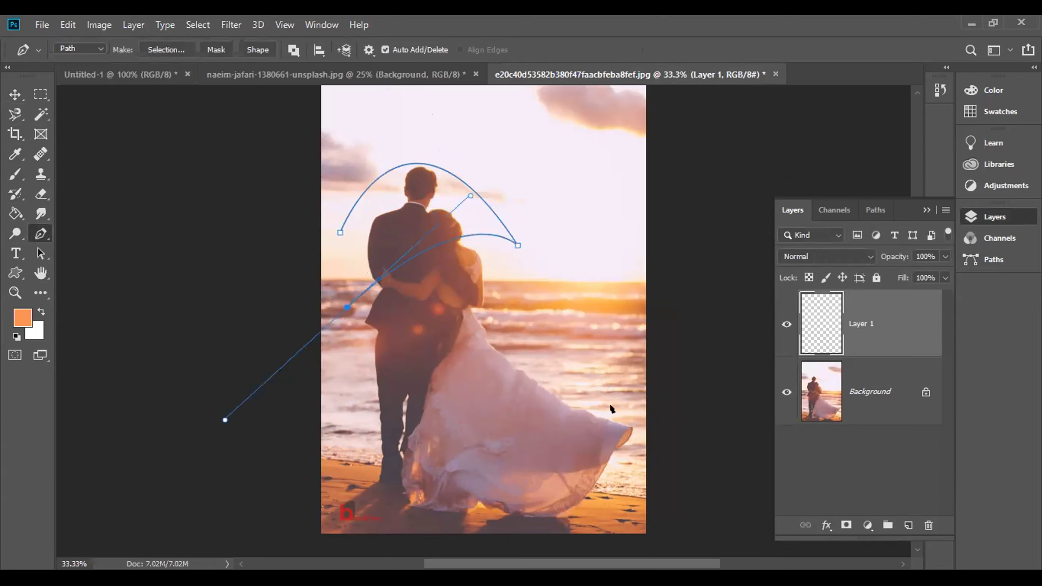
{"action": "left_click_drag", "start_coordinate": [592, 388], "coordinate": [541, 485]}
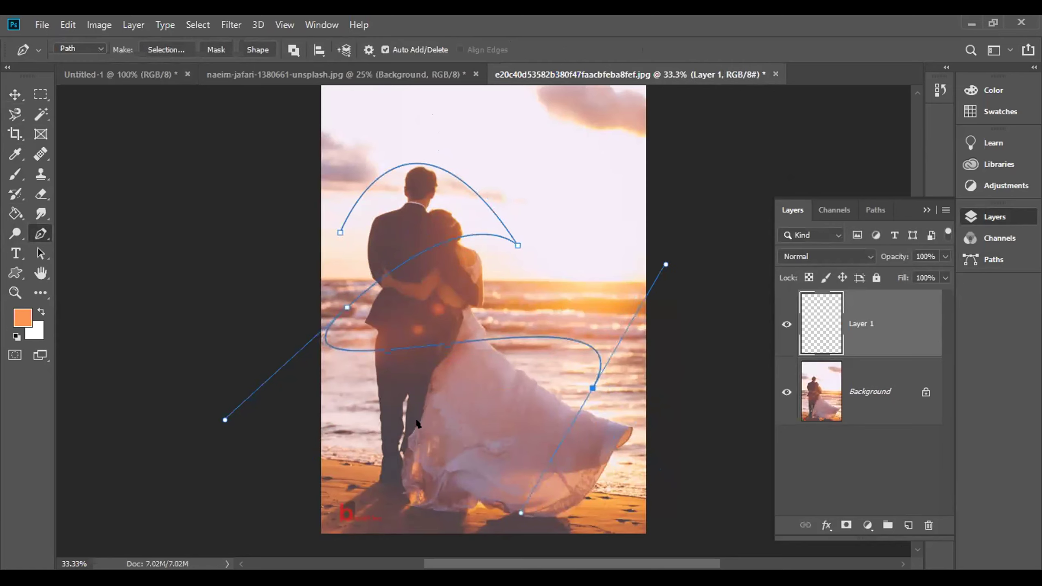
{"action": "left_click_drag", "start_coordinate": [375, 453], "coordinate": [358, 521]}
Stroke the winding path with the orange Brush using Simulate Pressure, and delete its Work Path
{"action": "right_click", "coordinate": [403, 230]}
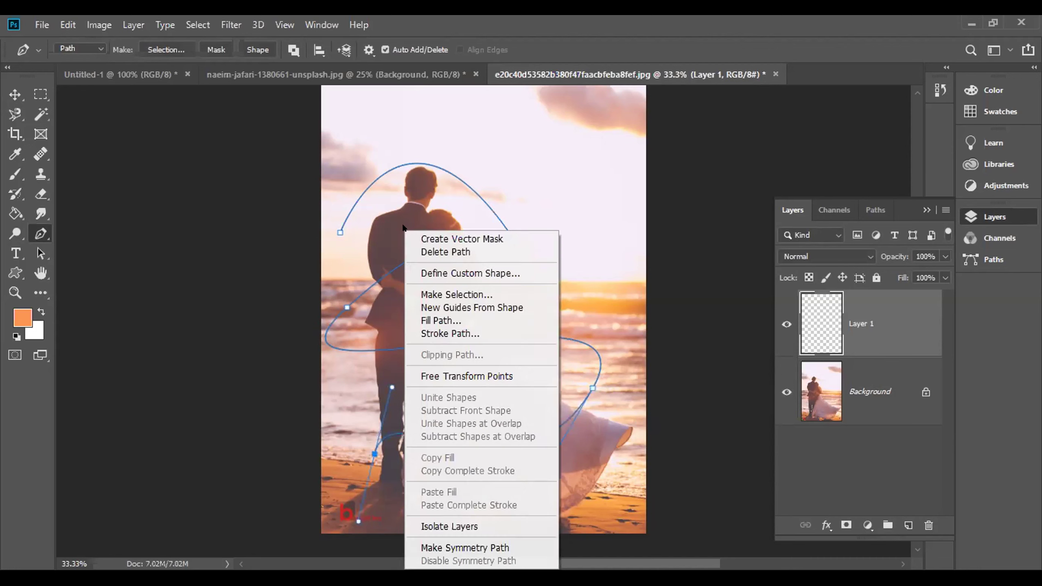
{"action": "left_click", "coordinate": [447, 334]}
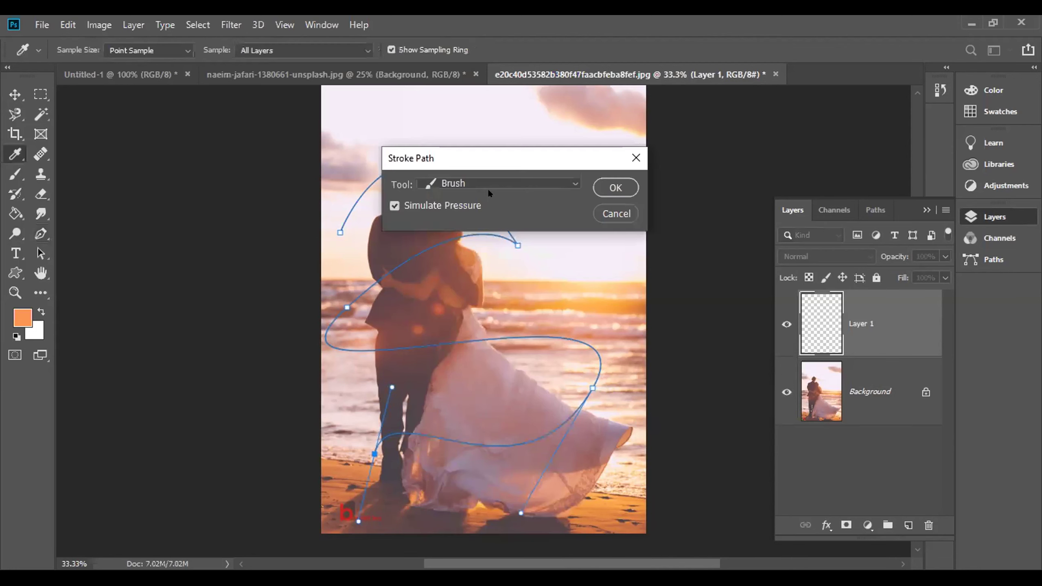
{"action": "left_click", "coordinate": [615, 188]}
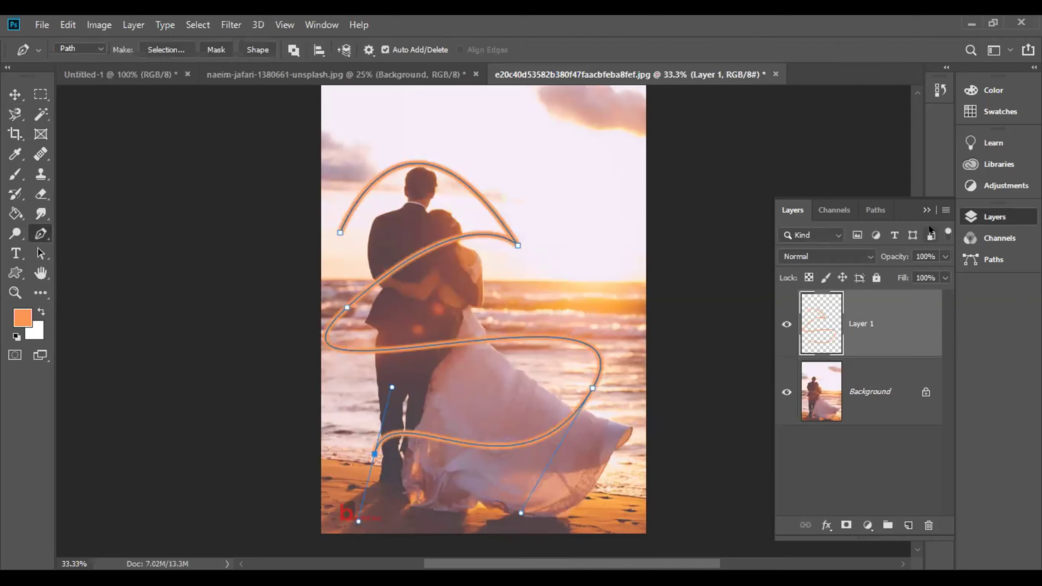
{"action": "left_click", "coordinate": [881, 211]}
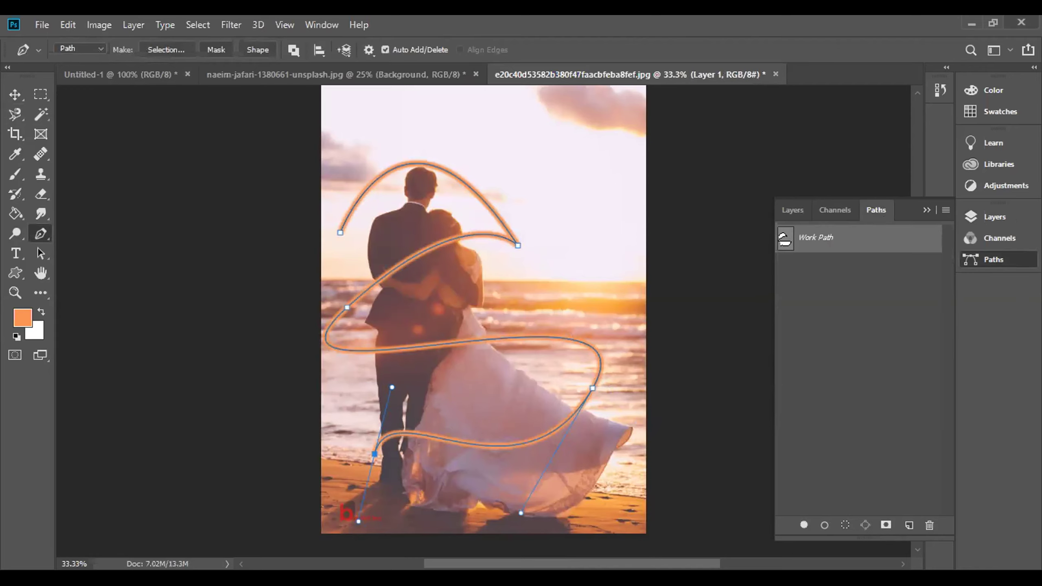
{"action": "left_click", "coordinate": [930, 525]}
{"action": "left_click", "coordinate": [442, 236]}
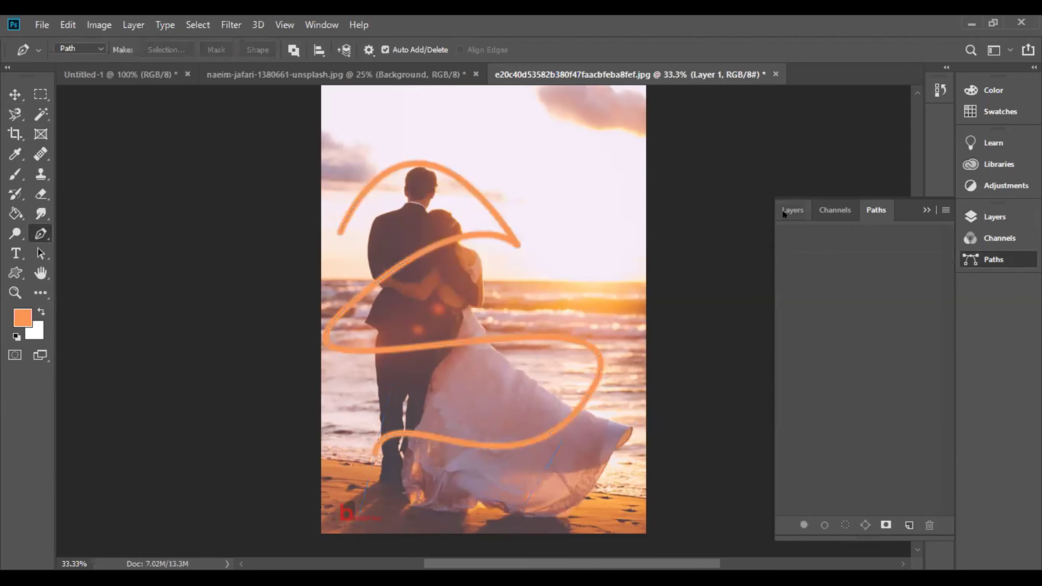
Add a layer mask to Layer 1 and paint it black where the stroke crosses the couple's upper bodies
{"action": "left_click", "coordinate": [784, 212]}
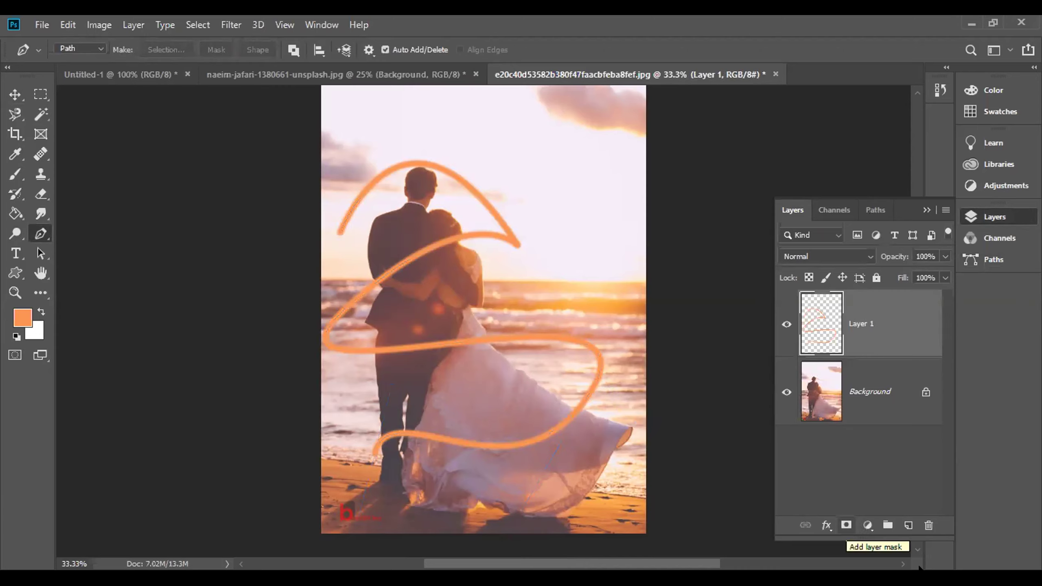
{"action": "left_click", "coordinate": [846, 525]}
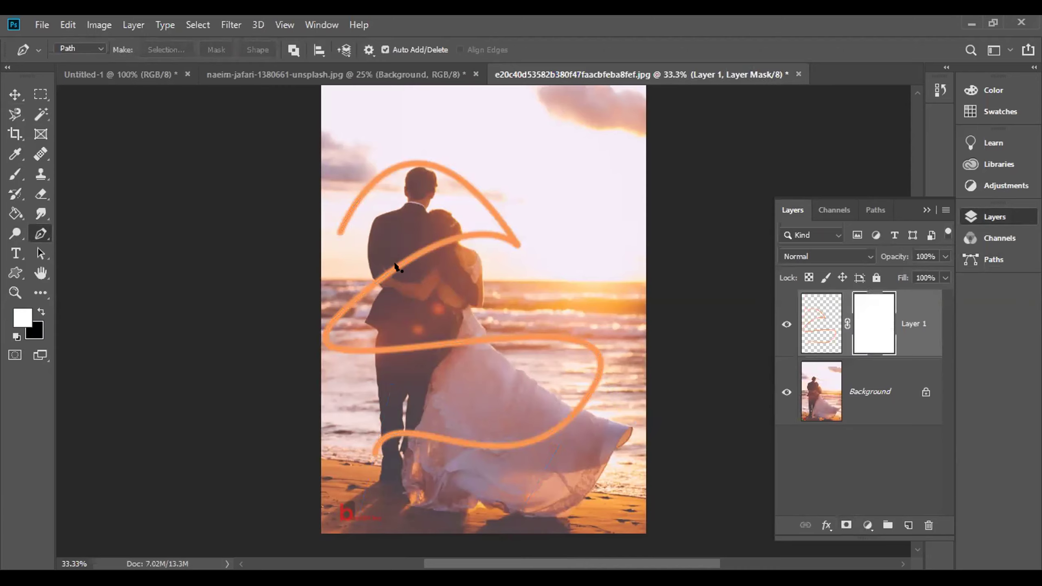
{"action": "left_click", "coordinate": [15, 174]}
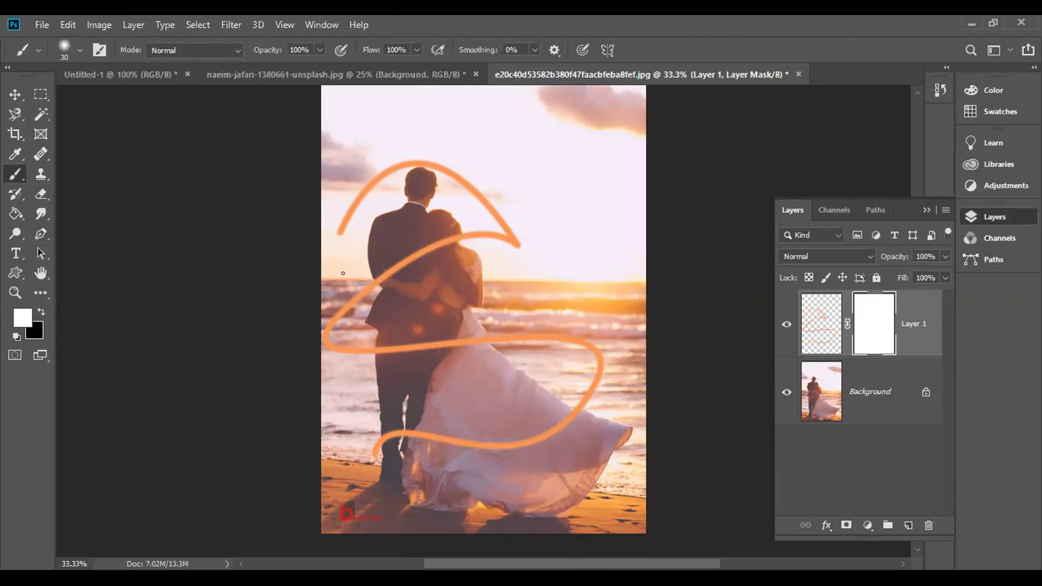
{"action": "left_click", "coordinate": [42, 312]}
{"action": "mouse_move", "coordinate": [400, 263]}
{"action": "left_mouse_down"}
{"action": "mouse_move", "coordinate": [394, 251]}
{"action": "mouse_move", "coordinate": [408, 251]}
{"action": "mouse_move", "coordinate": [404, 260]}
{"action": "mouse_move", "coordinate": [445, 242]}
{"action": "mouse_move", "coordinate": [418, 248]}
{"action": "mouse_move", "coordinate": [447, 229]}
{"action": "left_mouse_up"}
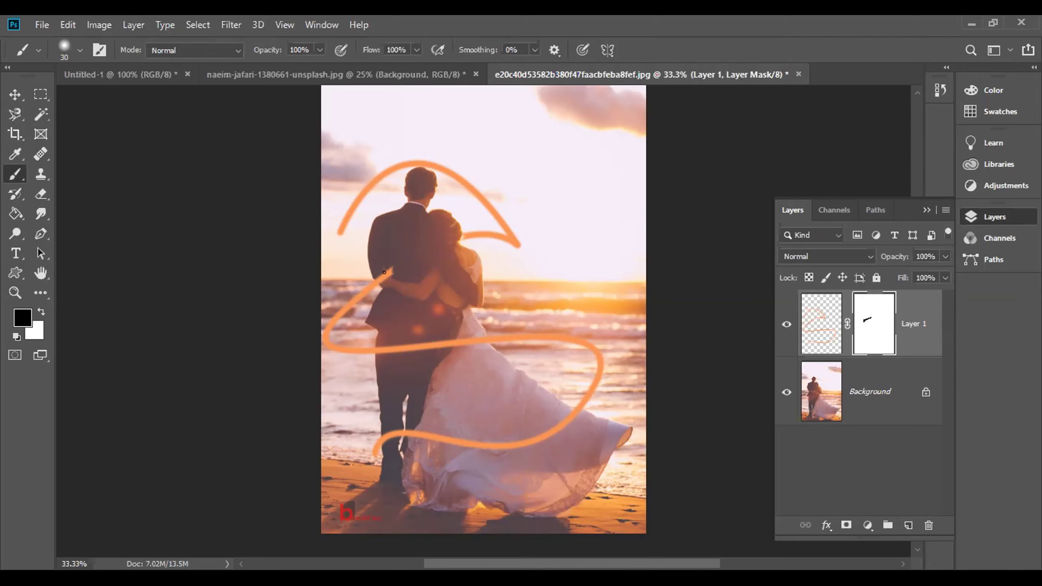
{"action": "left_click_drag", "start_coordinate": [373, 265], "coordinate": [393, 263]}
Enlarge the brush to 70 px and mask out the lowest part of the stroke across the legs and dress
{"action": "left_click_drag", "start_coordinate": [394, 432], "coordinate": [518, 434]}
{"action": "key", "text": "bracketright"}
{"action": "key", "text": "bracketright"}
{"action": "mouse_move", "coordinate": [567, 402]}
{"action": "left_mouse_down"}
{"action": "mouse_move", "coordinate": [562, 425]}
{"action": "mouse_move", "coordinate": [530, 438]}
{"action": "mouse_move", "coordinate": [482, 445]}
{"action": "mouse_move", "coordinate": [539, 423]}
{"action": "mouse_move", "coordinate": [444, 436]}
{"action": "mouse_move", "coordinate": [395, 426]}
{"action": "mouse_move", "coordinate": [381, 440]}
{"action": "mouse_move", "coordinate": [397, 422]}
{"action": "mouse_move", "coordinate": [447, 450]}
{"action": "mouse_move", "coordinate": [458, 408]}
{"action": "left_mouse_up"}
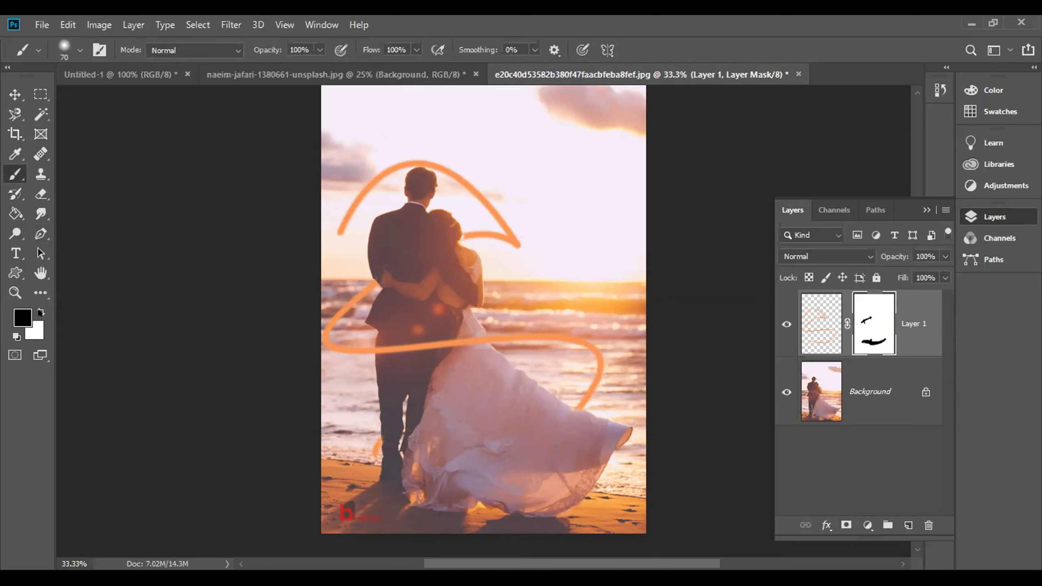
{"action": "key", "text": "x"}
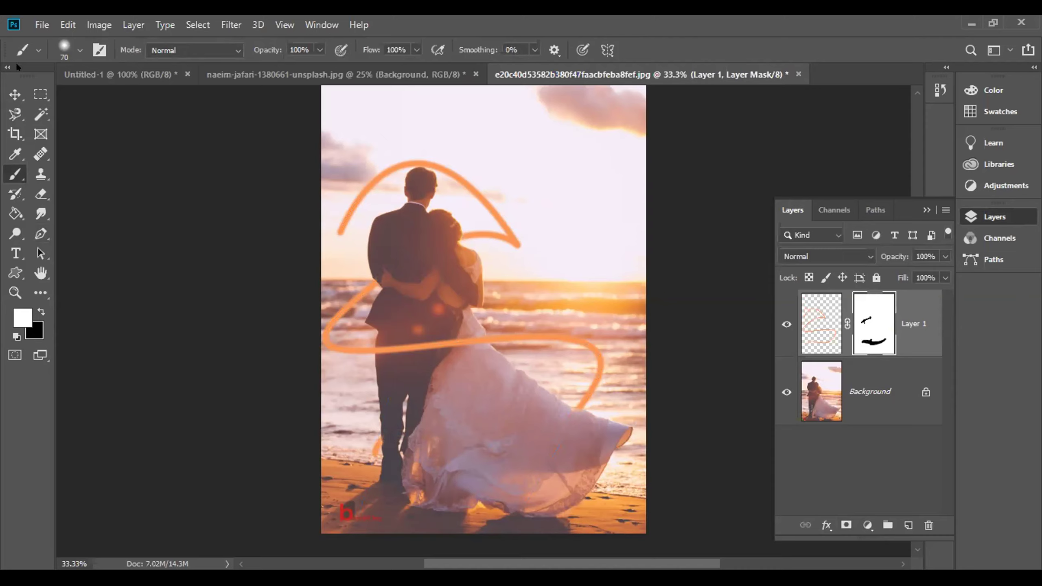
Apply a red Outer Glow to Layer 1 with 71% opacity, 5% spread and 27 px size
{"action": "left_click", "coordinate": [15, 94]}
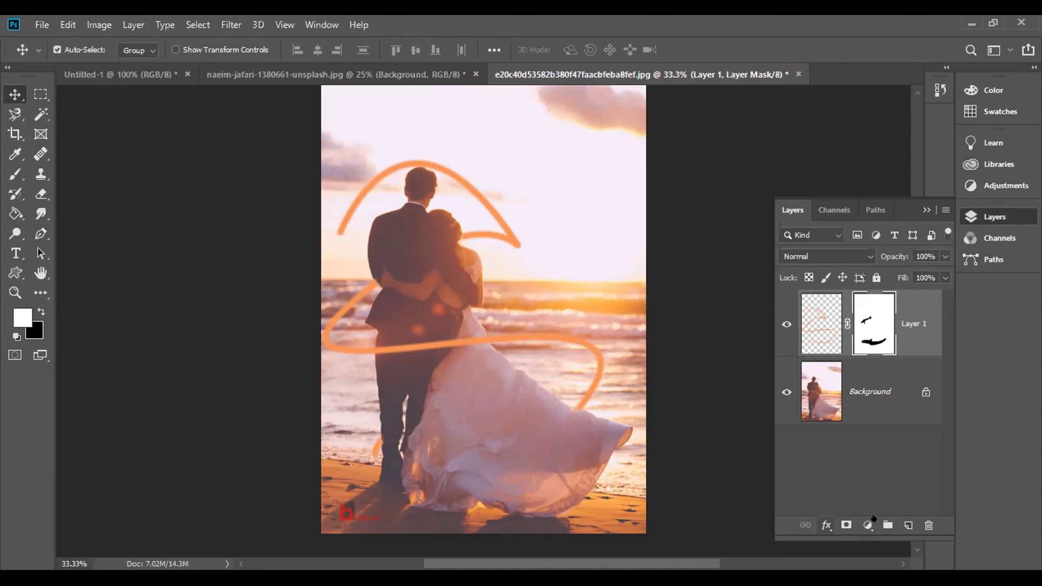
{"action": "left_click", "coordinate": [826, 525]}
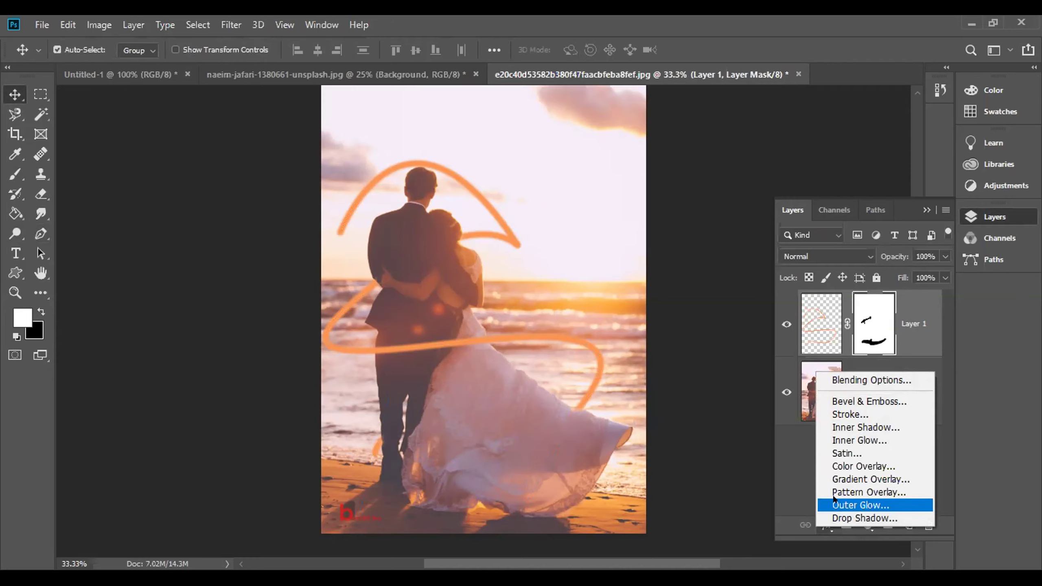
{"action": "key", "text": "Escape"}
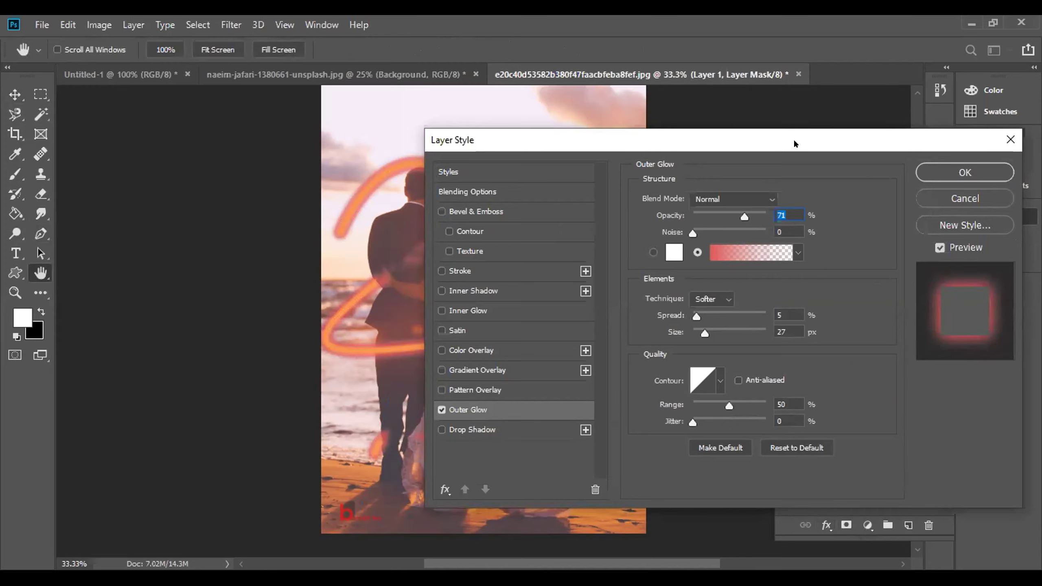
{"action": "left_click_drag", "start_coordinate": [795, 143], "coordinate": [464, 325]}
{"action": "left_click", "coordinate": [633, 355]}
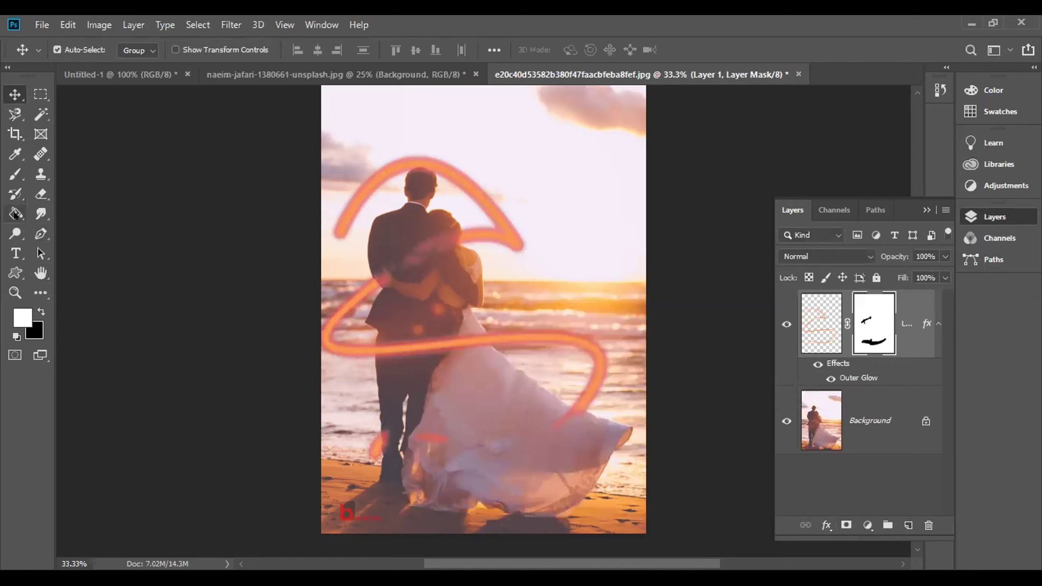
Paint black on Layer 1's mask to hide the leftover glow over the couple's upper bodies and the dress
{"action": "left_click", "coordinate": [15, 174]}
{"action": "mouse_move", "coordinate": [394, 272]}
{"action": "left_mouse_down"}
{"action": "mouse_move", "coordinate": [407, 230]}
{"action": "mouse_move", "coordinate": [425, 251]}
{"action": "left_mouse_up"}
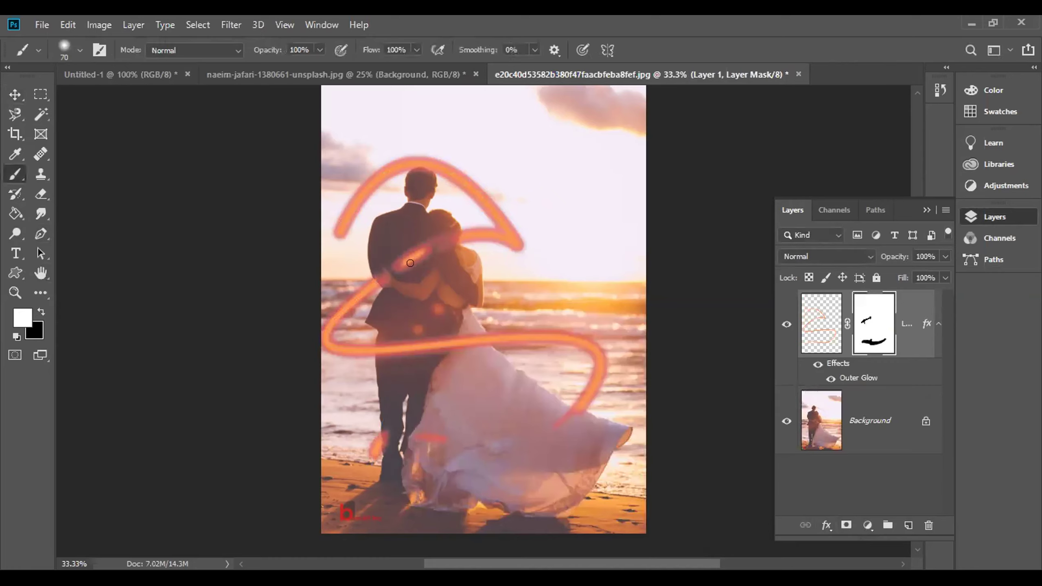
{"action": "left_click", "coordinate": [41, 313]}
{"action": "mouse_move", "coordinate": [419, 252]}
{"action": "left_mouse_down"}
{"action": "mouse_move", "coordinate": [408, 276]}
{"action": "mouse_move", "coordinate": [382, 251]}
{"action": "mouse_move", "coordinate": [385, 277]}
{"action": "mouse_move", "coordinate": [430, 229]}
{"action": "mouse_move", "coordinate": [447, 253]}
{"action": "left_mouse_up"}
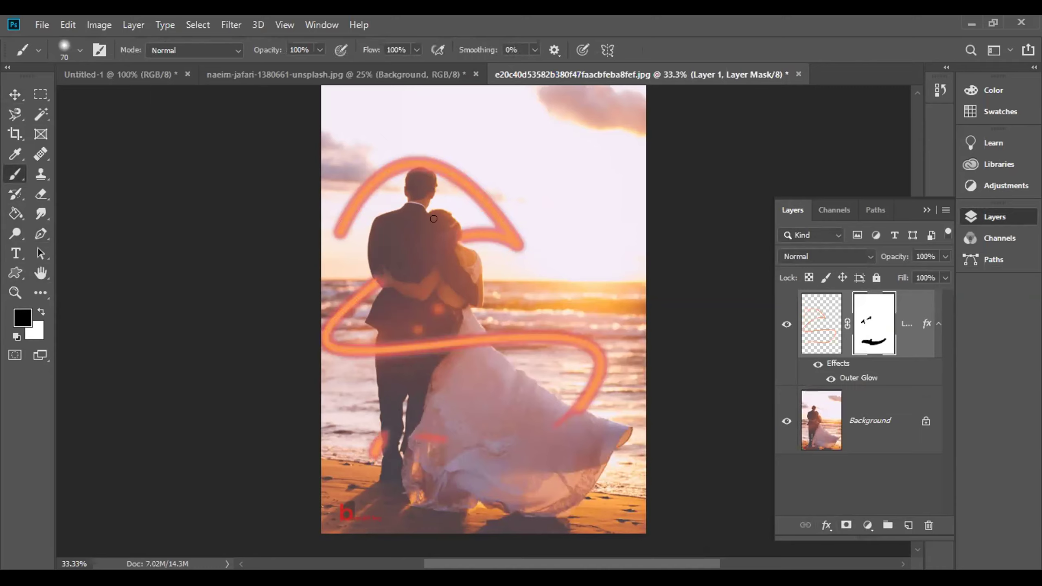
{"action": "left_click_drag", "start_coordinate": [386, 287], "coordinate": [373, 255]}
{"action": "mouse_move", "coordinate": [434, 300]}
{"action": "left_mouse_down"}
{"action": "mouse_move", "coordinate": [421, 240]}
{"action": "mouse_move", "coordinate": [431, 263]}
{"action": "left_mouse_up"}
{"action": "mouse_move", "coordinate": [556, 435]}
{"action": "left_mouse_down"}
{"action": "mouse_move", "coordinate": [544, 411]}
{"action": "mouse_move", "coordinate": [567, 413]}
{"action": "mouse_move", "coordinate": [556, 402]}
{"action": "mouse_move", "coordinate": [569, 414]}
{"action": "mouse_move", "coordinate": [436, 446]}
{"action": "mouse_move", "coordinate": [411, 426]}
{"action": "mouse_move", "coordinate": [436, 426]}
{"action": "mouse_move", "coordinate": [422, 438]}
{"action": "mouse_move", "coordinate": [422, 425]}
{"action": "mouse_move", "coordinate": [383, 423]}
{"action": "mouse_move", "coordinate": [383, 448]}
{"action": "mouse_move", "coordinate": [395, 422]}
{"action": "left_mouse_up"}
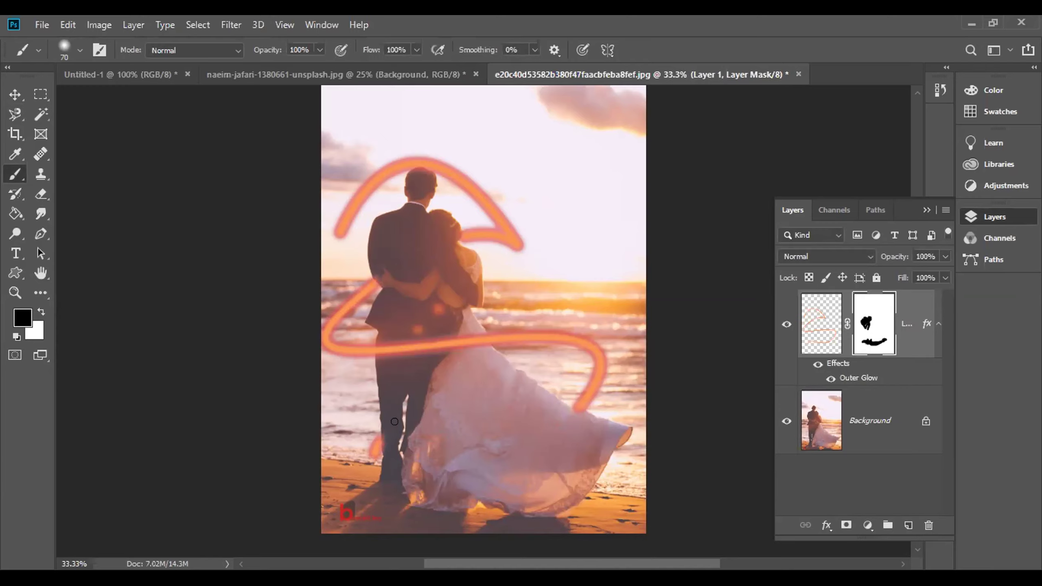
{"action": "left_click", "coordinate": [15, 94]}
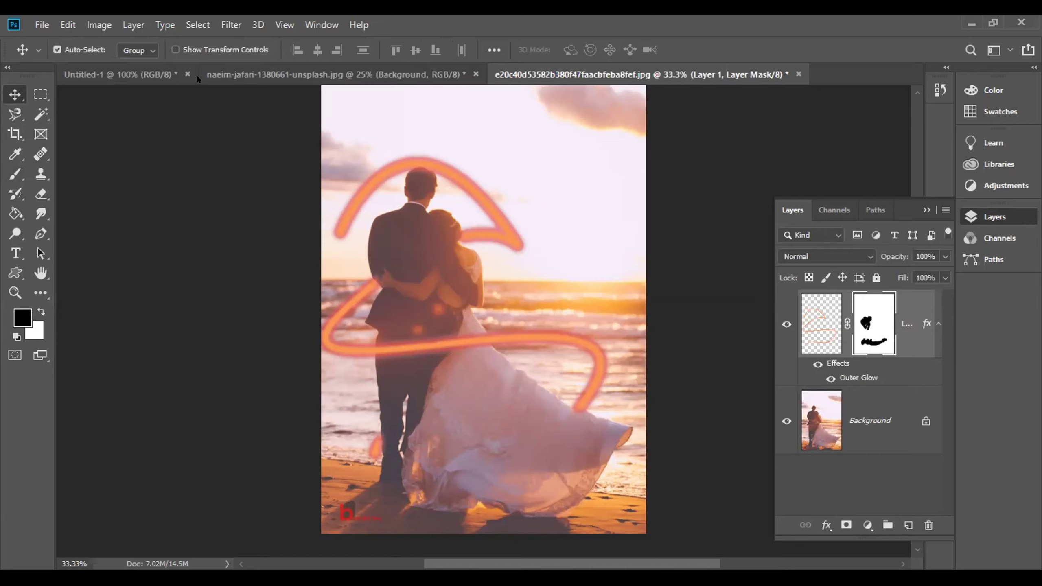
In the Untitled-1 document, draw an ellipse with the Ellipse Tool in Path mode above the orange wavy stroke
{"action": "left_click", "coordinate": [147, 72]}
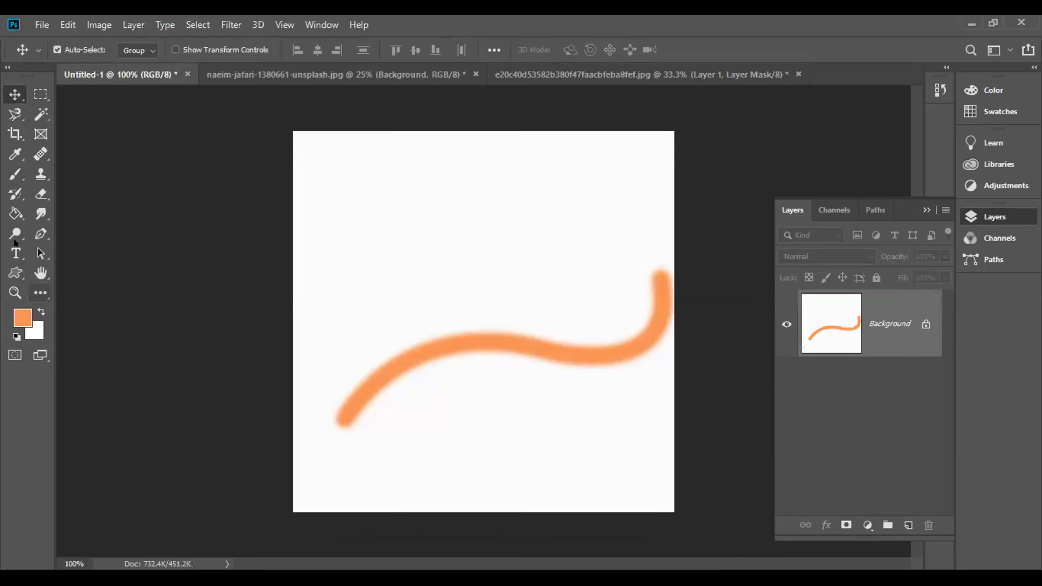
{"action": "left_click", "coordinate": [16, 273]}
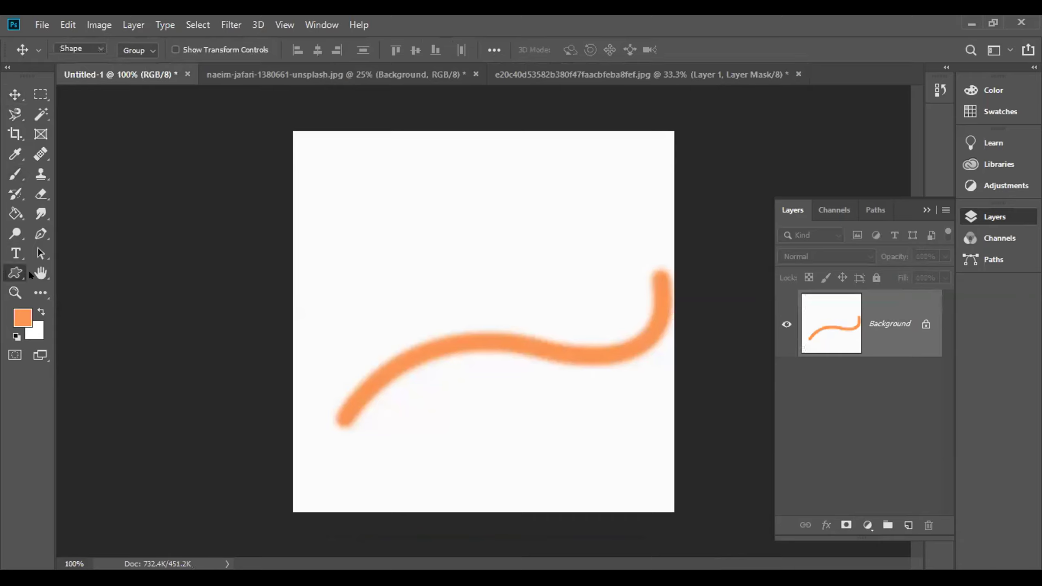
{"action": "left_click", "coordinate": [16, 274]}
{"action": "right_click", "coordinate": [18, 274]}
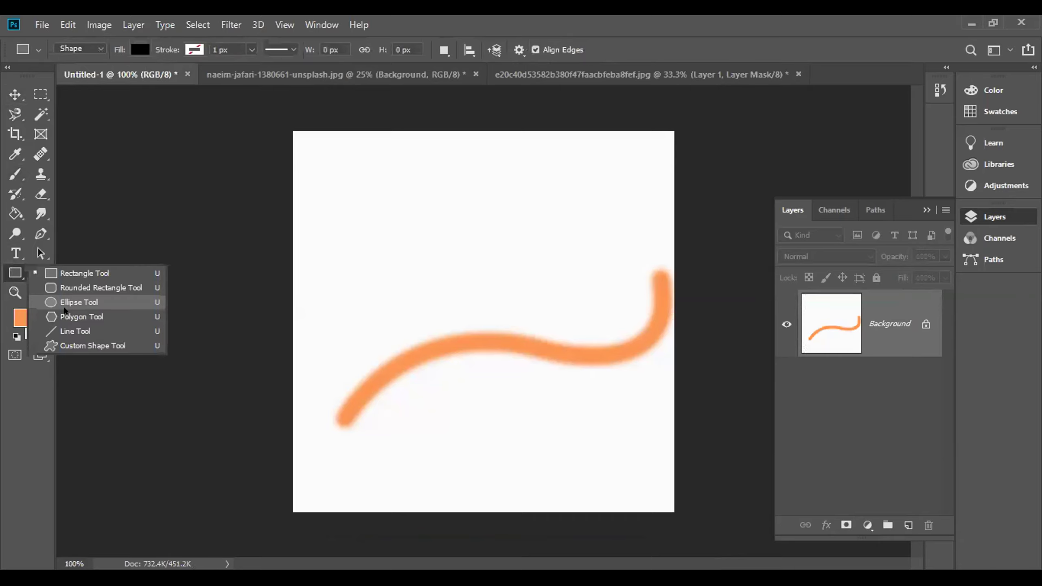
{"action": "left_click", "coordinate": [65, 308]}
{"action": "left_click", "coordinate": [79, 49]}
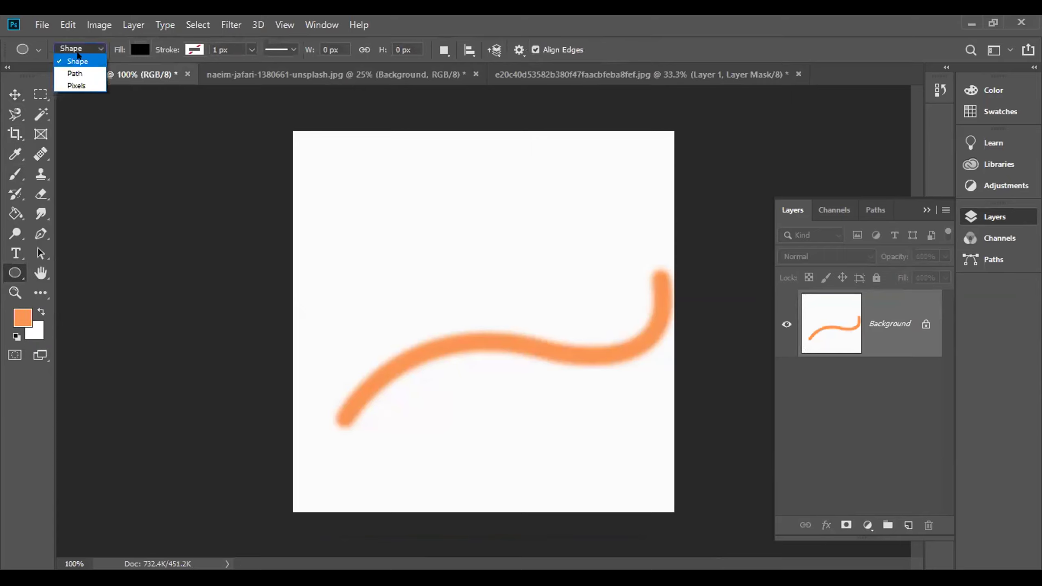
{"action": "left_click", "coordinate": [75, 73]}
{"action": "left_click_drag", "start_coordinate": [397, 195], "coordinate": [531, 310]}
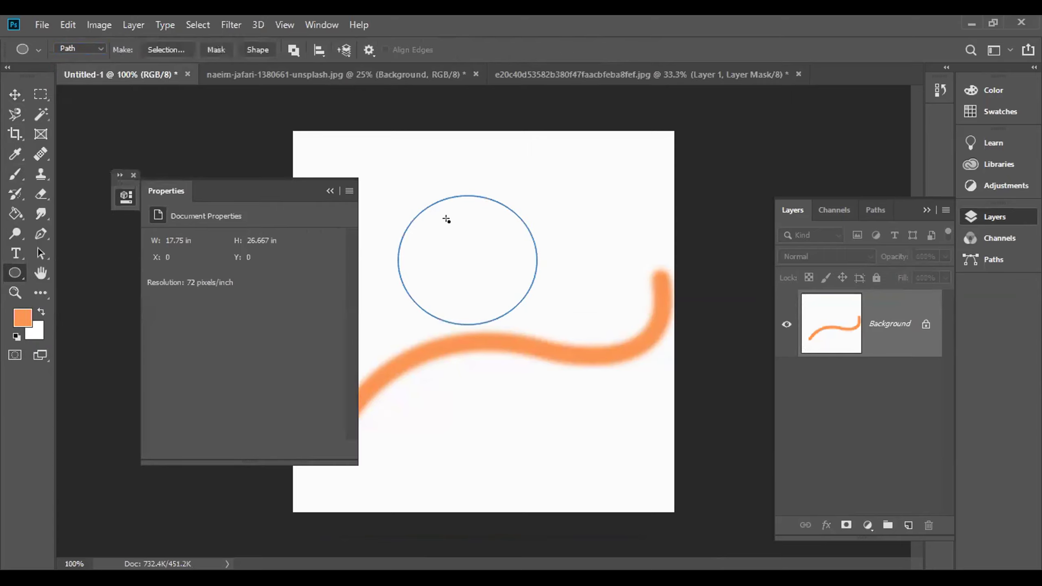
{"action": "left_click", "coordinate": [134, 175]}
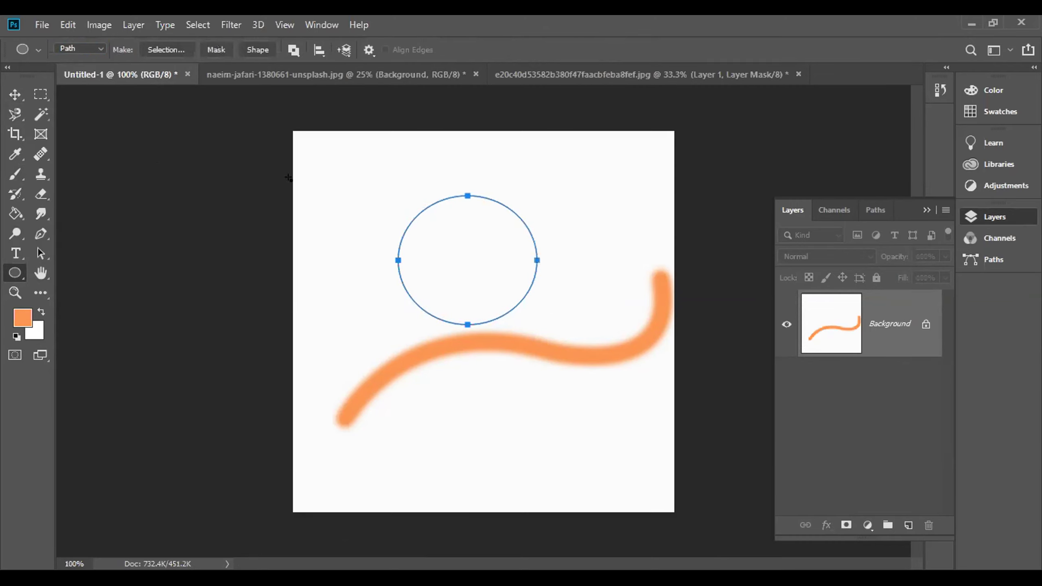
Stroke the ellipse path in orange with Stroke Path
{"action": "right_click", "coordinate": [455, 208]}
{"action": "left_click", "coordinate": [493, 308]}
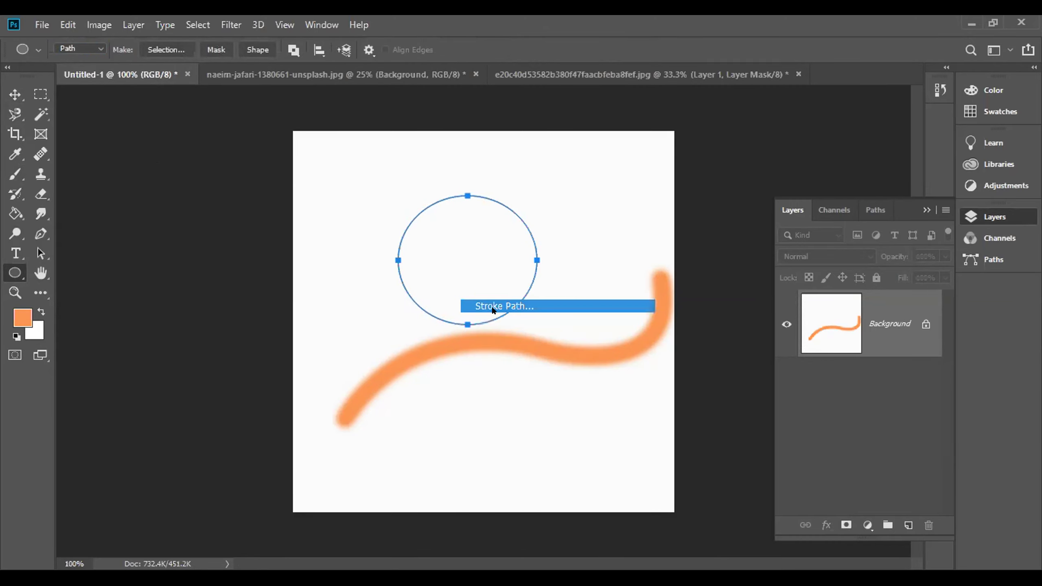
{"action": "left_click", "coordinate": [618, 179]}
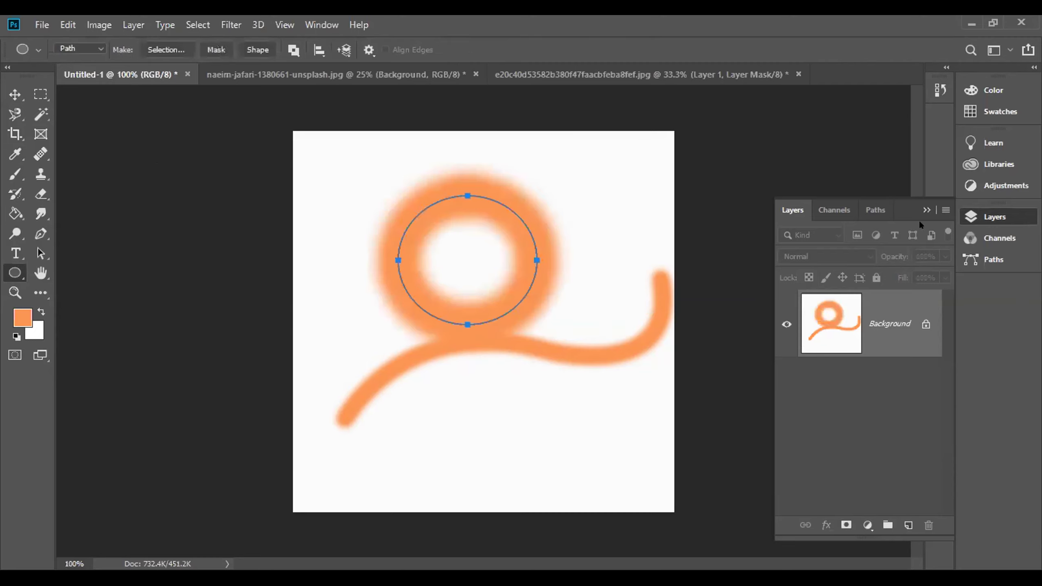
Delete the Work Path of the ellipse and return to the layer list
{"action": "left_click", "coordinate": [864, 210]}
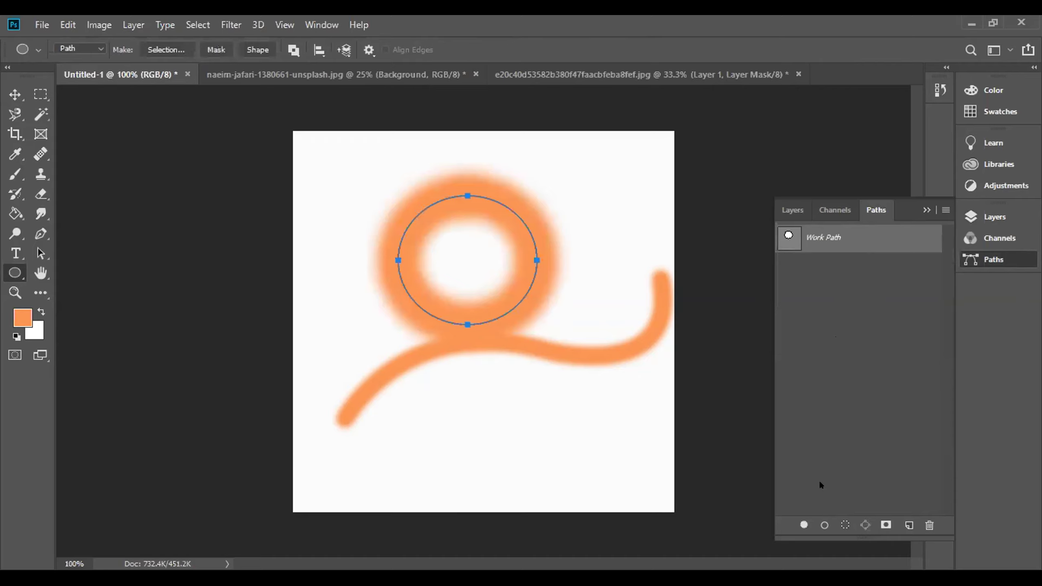
{"action": "left_click", "coordinate": [920, 525]}
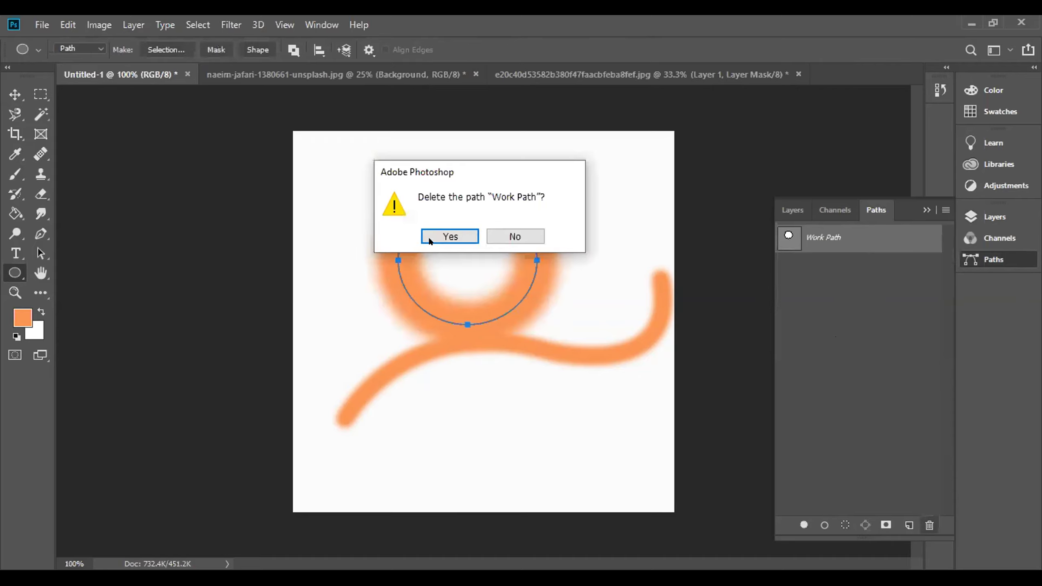
{"action": "left_click", "coordinate": [439, 234]}
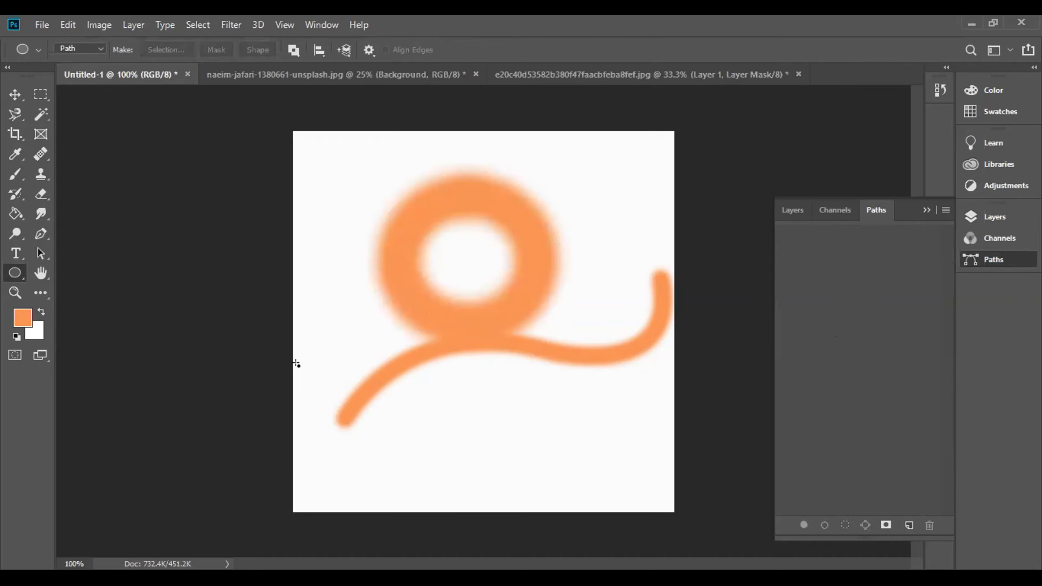
{"action": "left_click", "coordinate": [17, 94]}
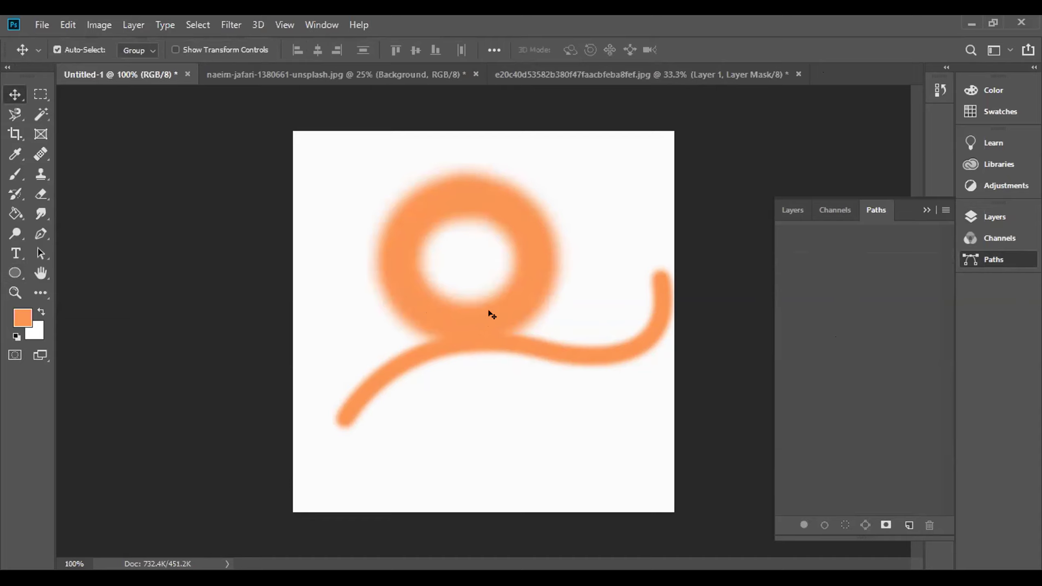
{"action": "left_click", "coordinate": [796, 208]}
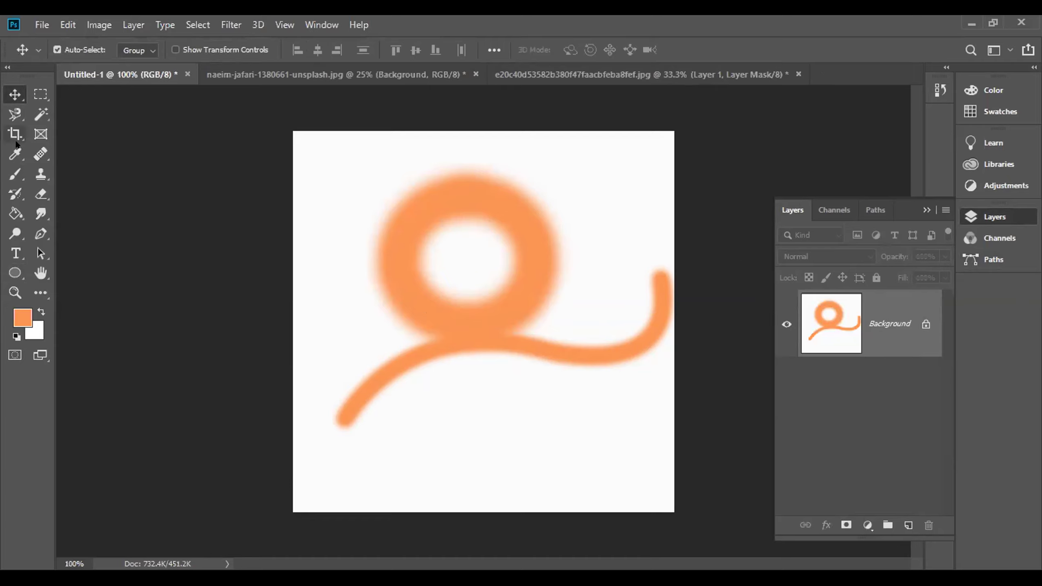
Set the 70 px brush to 2% hardness and paint orange dabs beside the ring and near the canvas's upper-right corner
{"action": "left_click", "coordinate": [15, 173]}
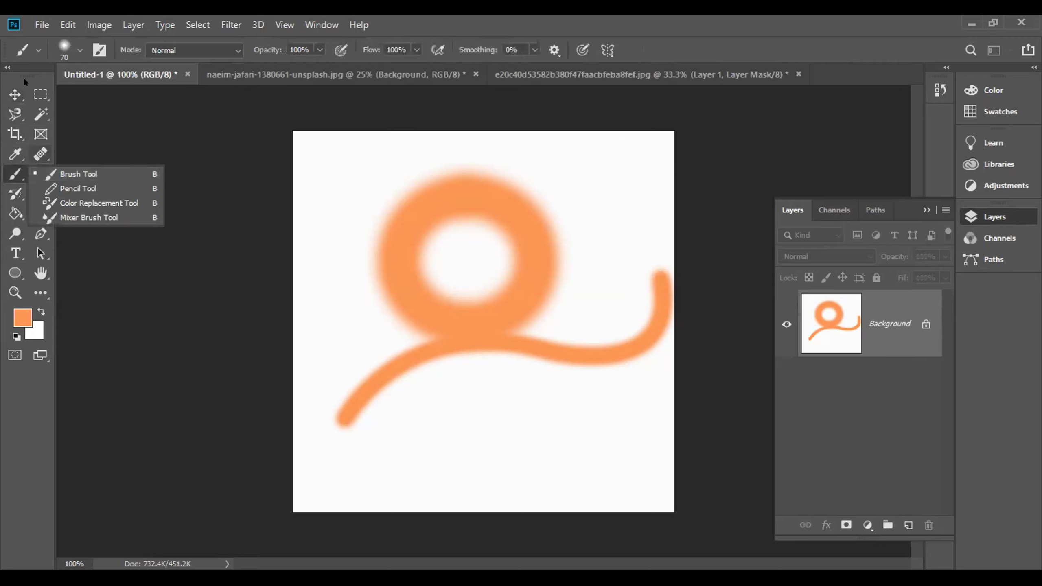
{"action": "left_click", "coordinate": [75, 45]}
{"action": "left_click", "coordinate": [78, 165]}
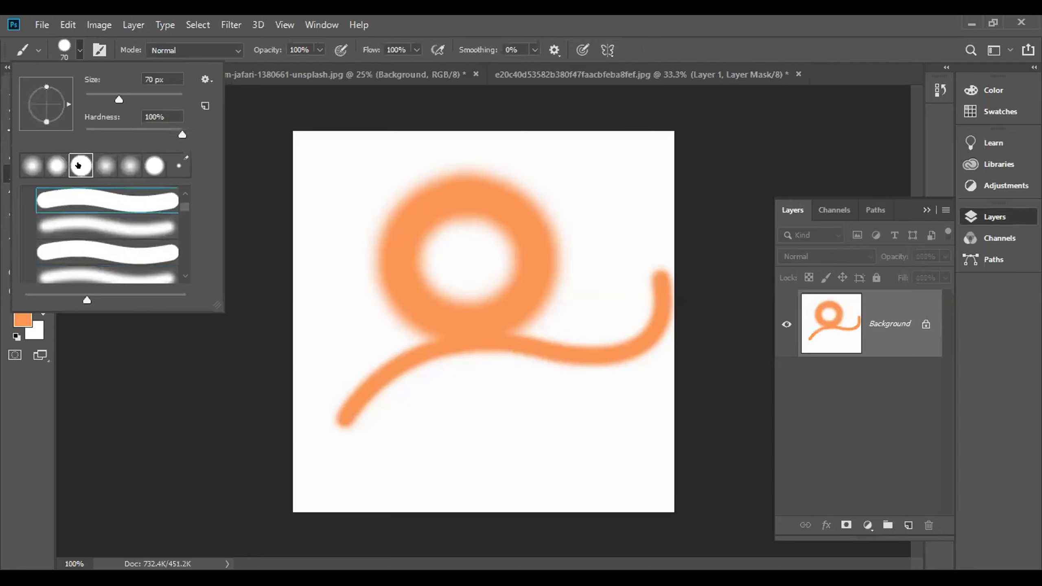
{"action": "left_click_drag", "start_coordinate": [182, 133], "coordinate": [86, 133]}
{"action": "left_click", "coordinate": [354, 251]}
{"action": "right_click", "coordinate": [402, 305]}
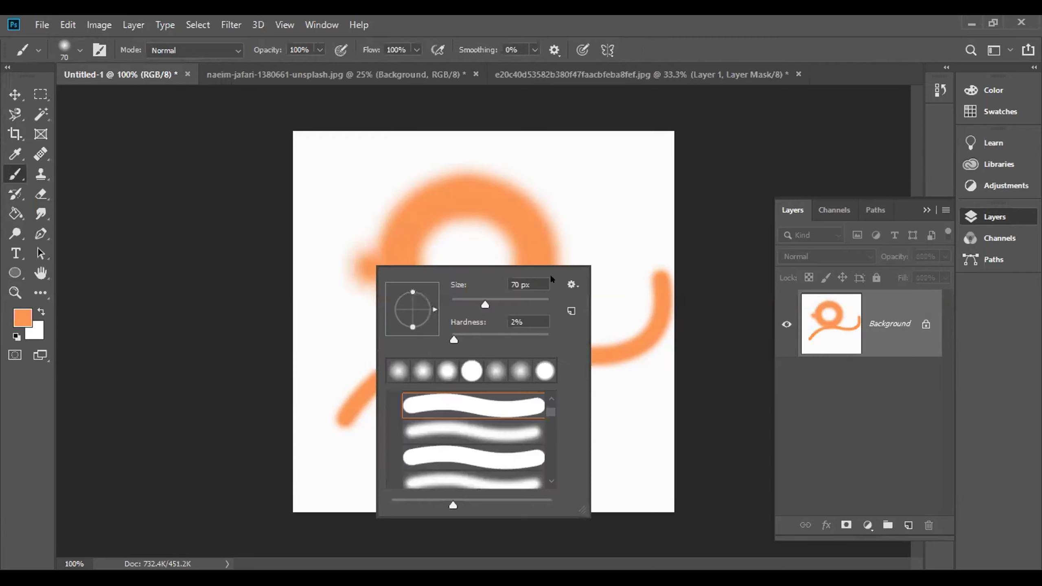
{"action": "left_click", "coordinate": [650, 168]}
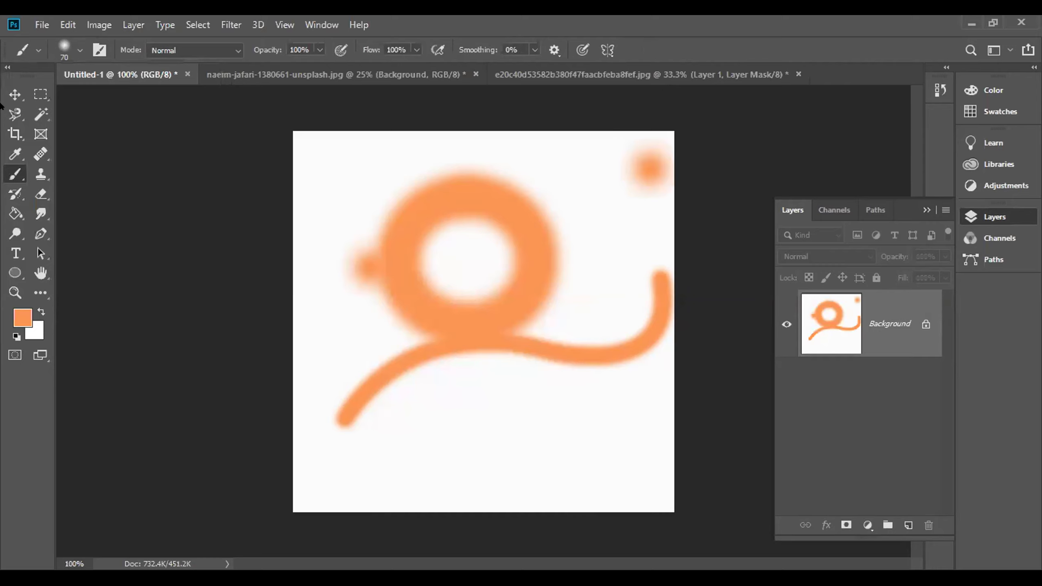
Undo the latest edits back to the unstroked ellipse path
{"action": "key", "text": "ctrl+z"}
{"action": "key", "text": "ctrl+z"}
{"action": "key", "text": "ctrl+z"}
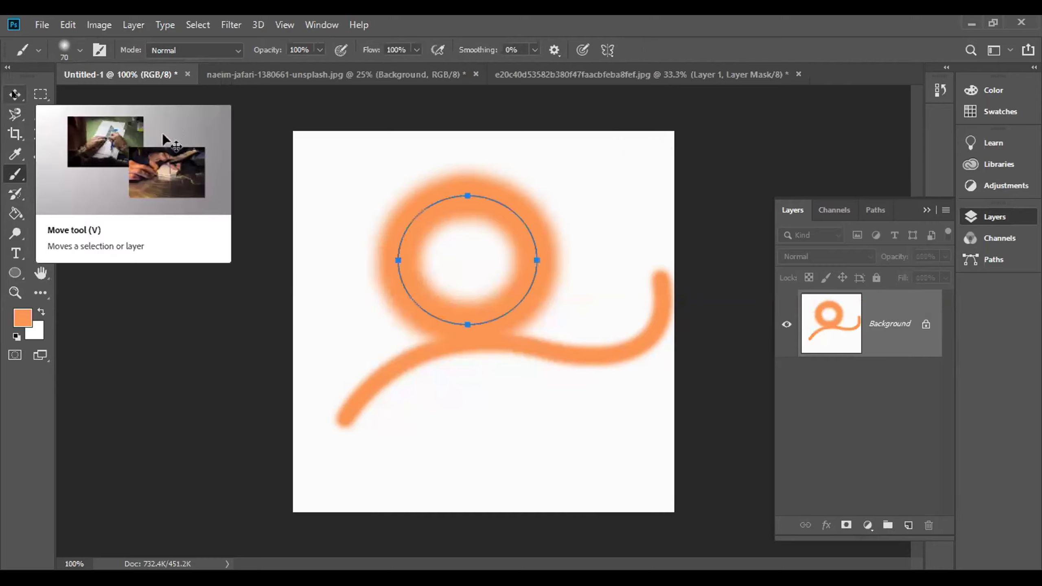
{"action": "key", "text": "ctrl+z"}
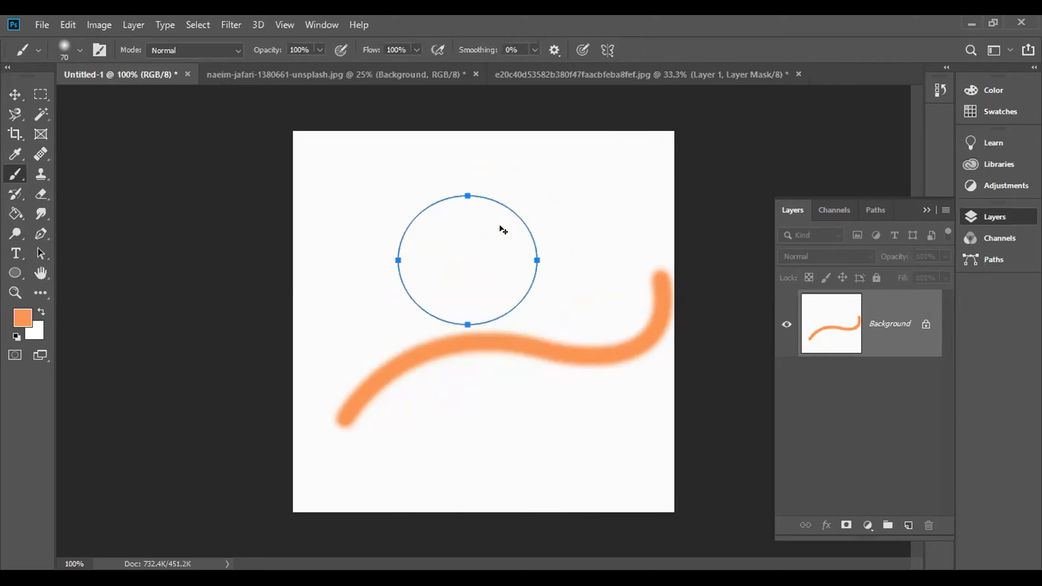
{"action": "left_click", "coordinate": [14, 93]}
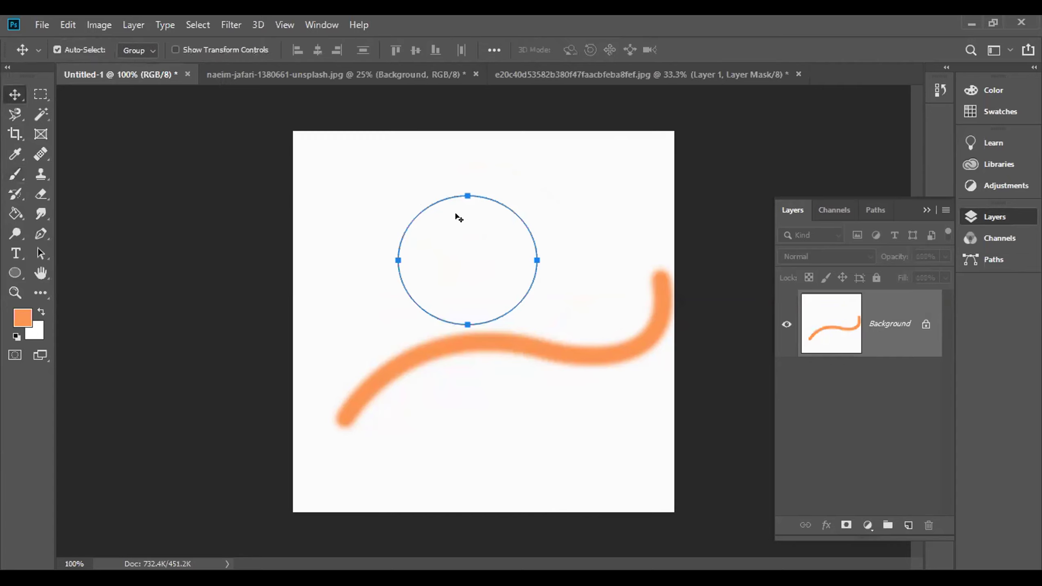
{"action": "left_click", "coordinate": [468, 196]}
{"action": "left_click", "coordinate": [524, 235]}
{"action": "left_click", "coordinate": [431, 74]}
{"action": "left_click", "coordinate": [527, 72]}
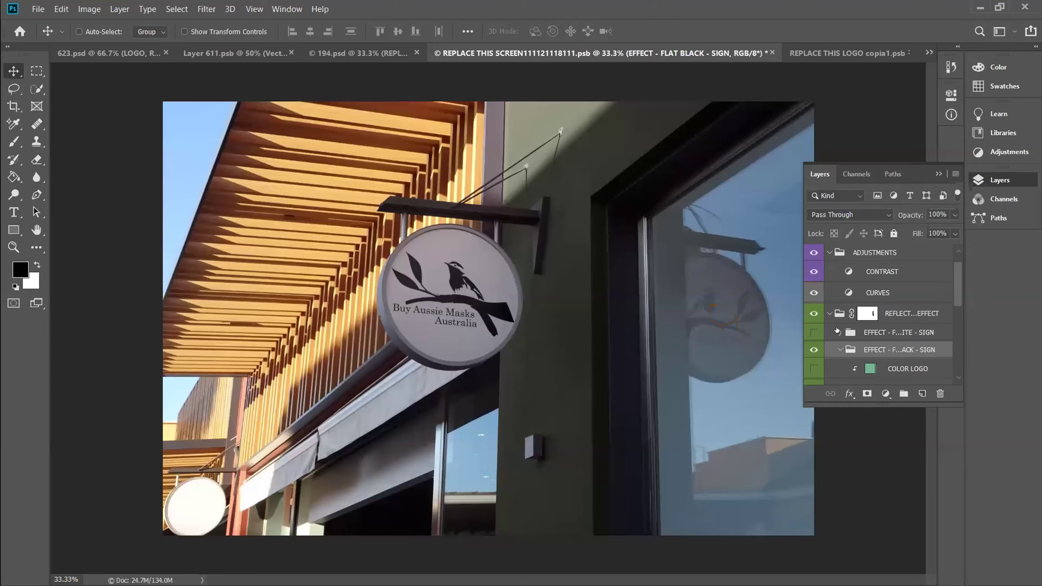
Examine the layers inside the sign mockup's hidden reflection effect group and those of its REPLACE THIS LOGO copia1.psb document
{"action": "left_click", "coordinate": [840, 332]}
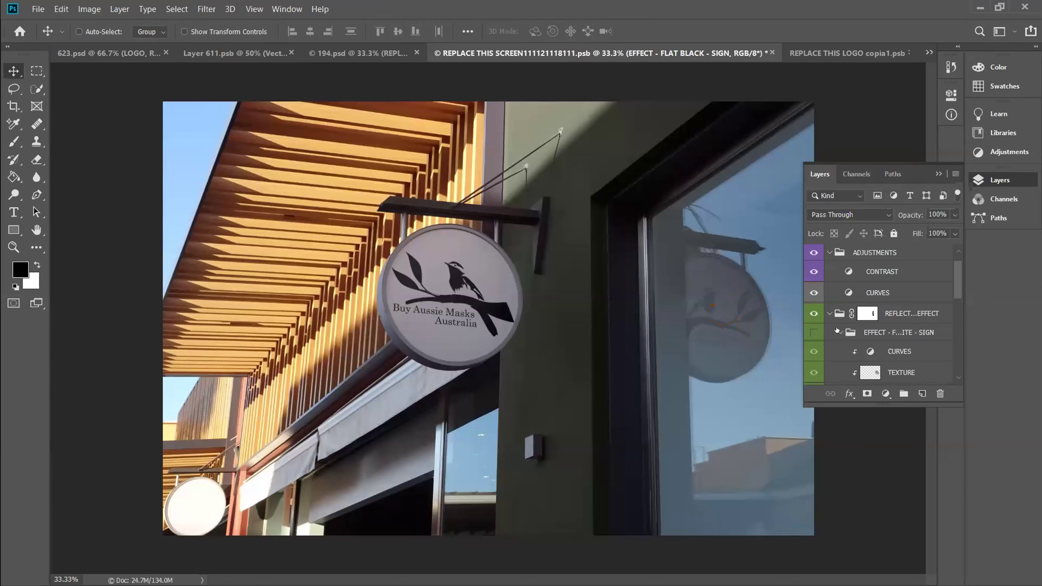
{"action": "scroll", "coordinate": [832, 351], "scroll_direction": "down", "scroll_amount": 1}
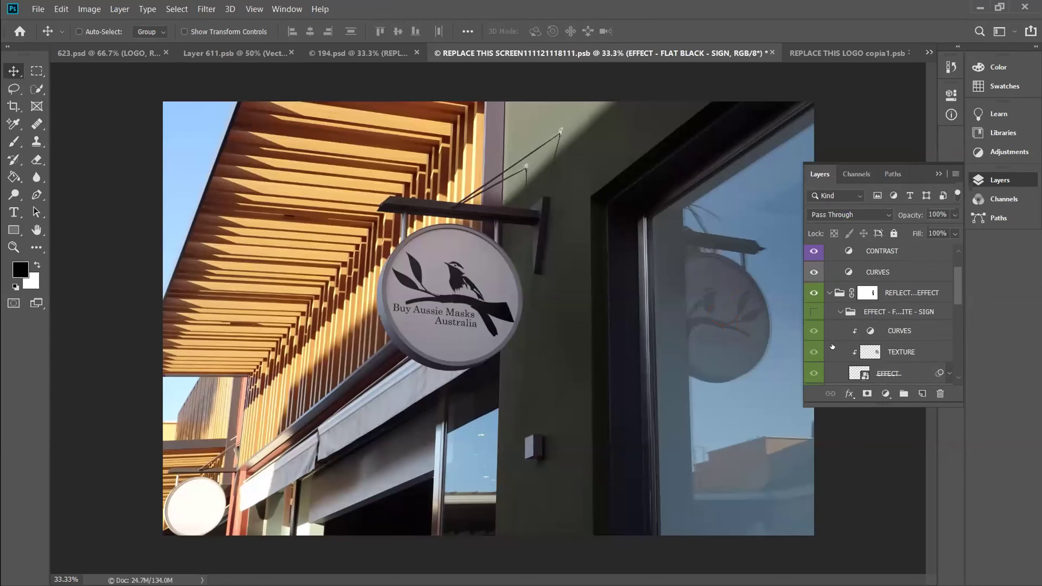
{"action": "scroll", "coordinate": [832, 349], "scroll_direction": "down", "scroll_amount": 2}
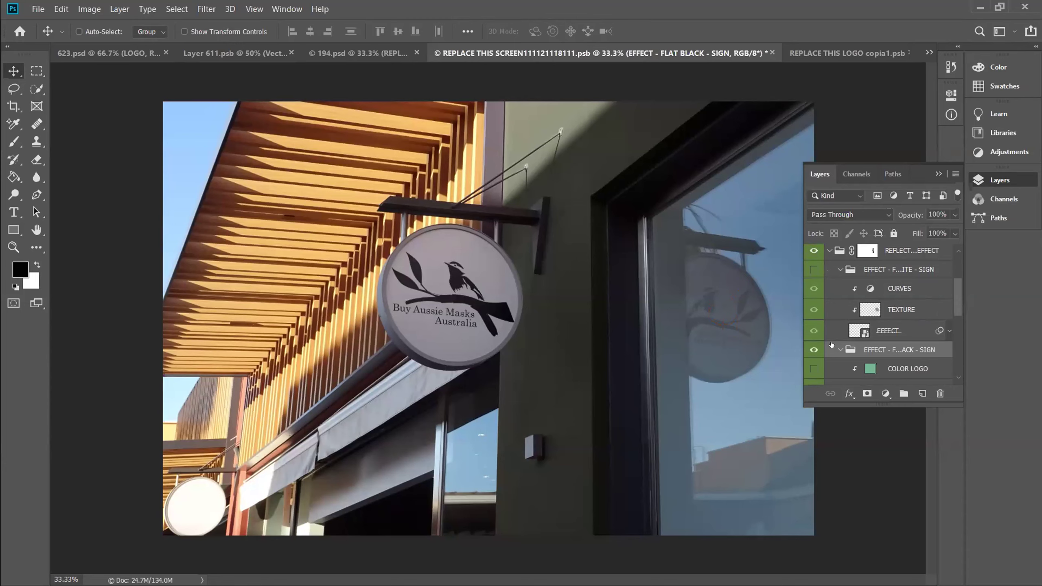
{"action": "left_click", "coordinate": [847, 52]}
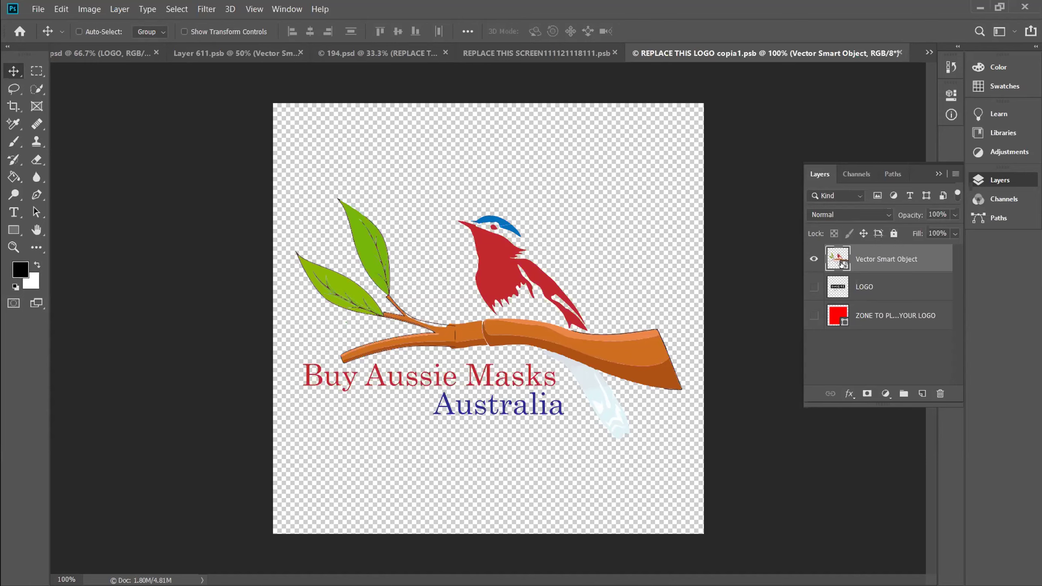
{"action": "double_click", "coordinate": [865, 288]}
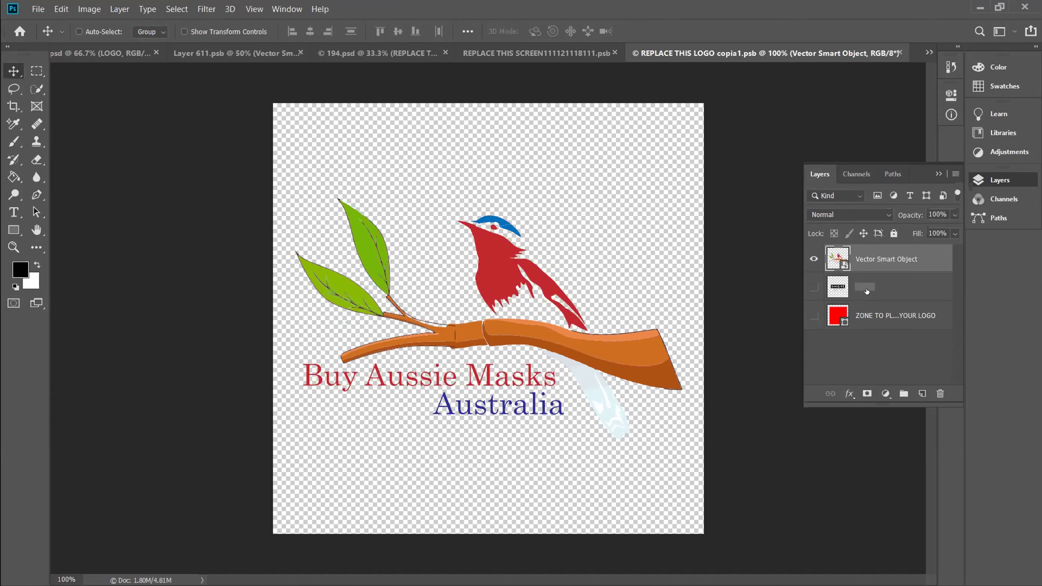
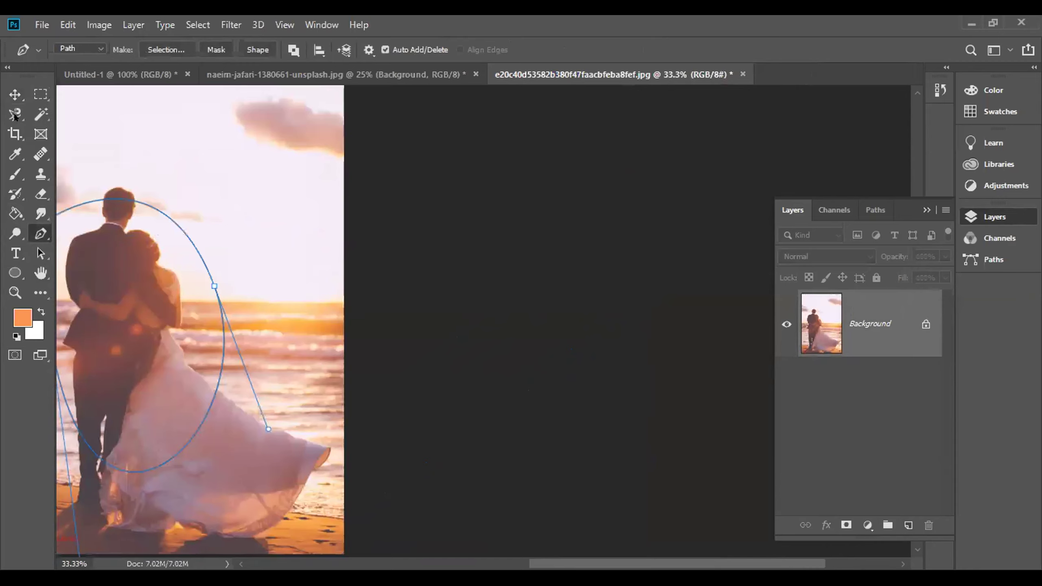
Add a new empty layer above the Background of the couple's beach photo
{"action": "key", "text": "v"}
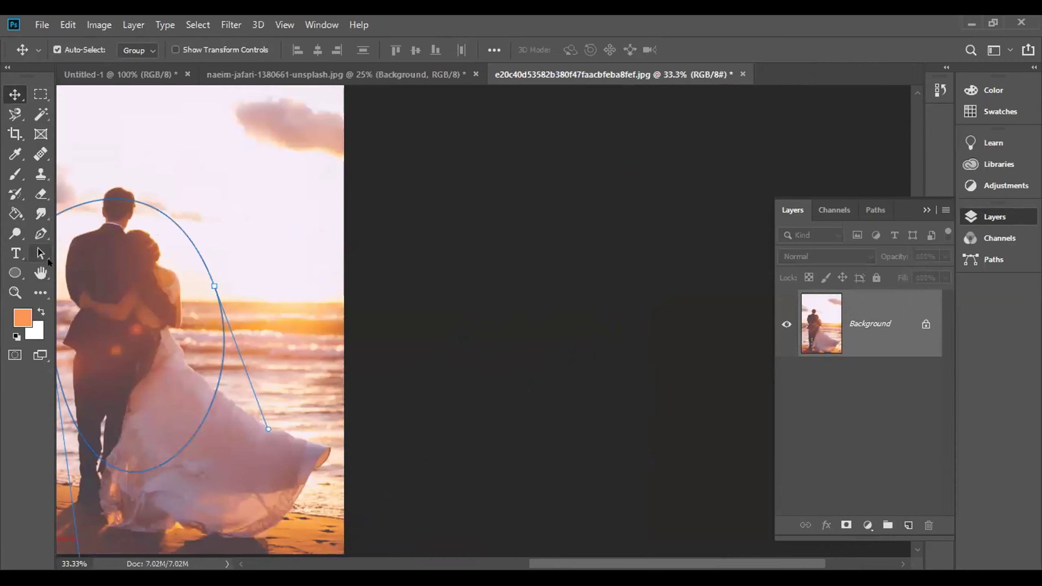
{"action": "left_click", "coordinate": [40, 273]}
{"action": "left_click_drag", "start_coordinate": [298, 228], "coordinate": [444, 237]}
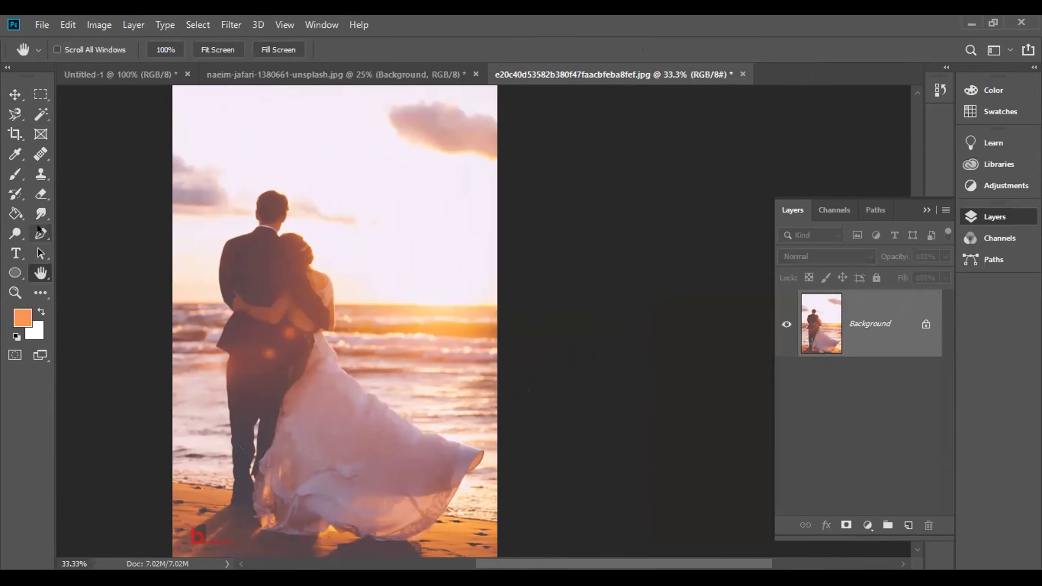
{"action": "left_click_drag", "start_coordinate": [201, 328], "coordinate": [322, 360]}
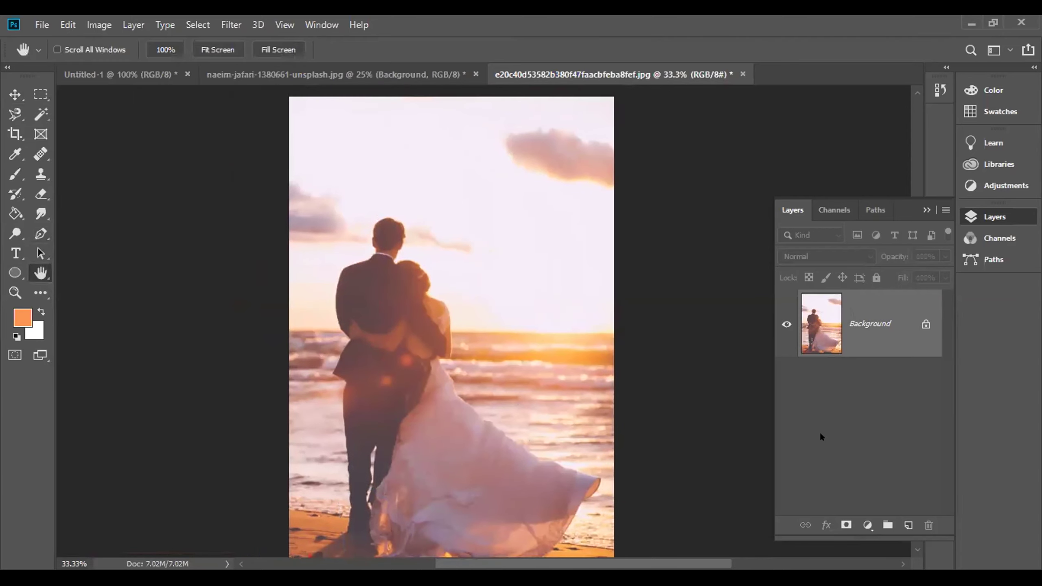
{"action": "left_click", "coordinate": [907, 526]}
{"action": "left_click", "coordinate": [40, 234]}
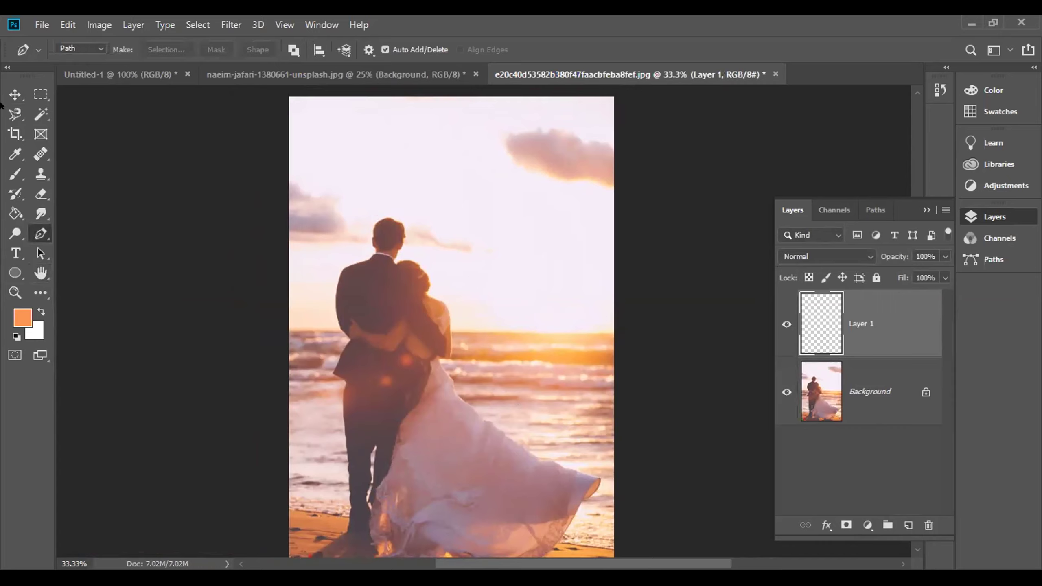
{"action": "left_click", "coordinate": [14, 95]}
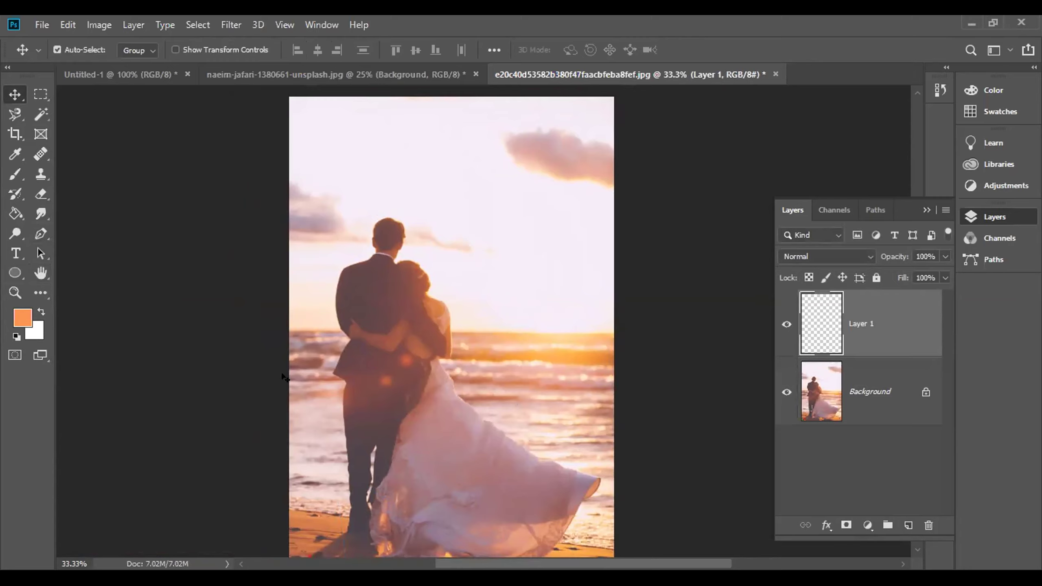
Try to extend the canvas beyond the photo's left edge with a Content-Aware crop while Layer 1 is active, and undo it
{"action": "left_click", "coordinate": [7, 132]}
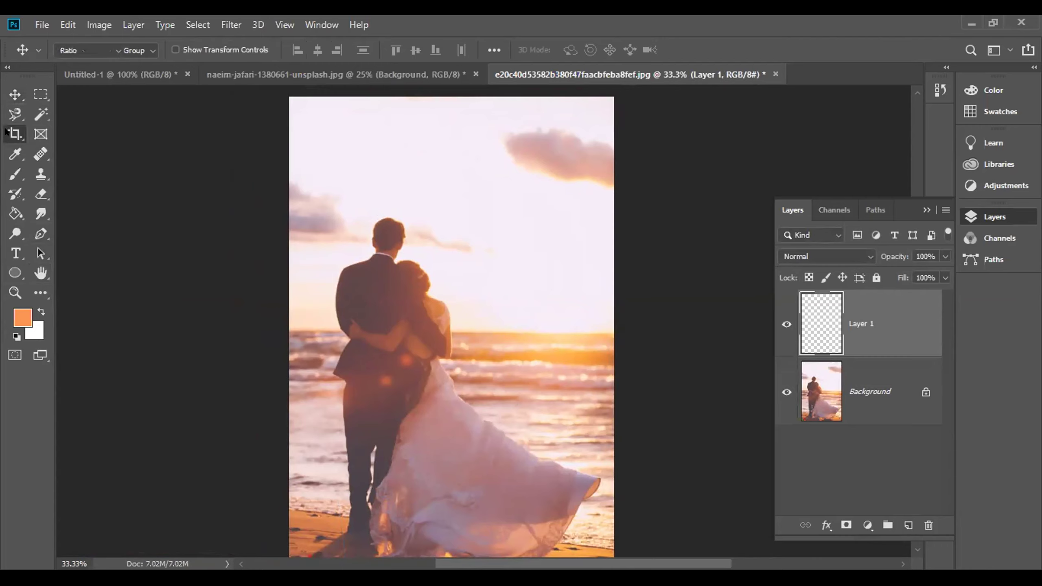
{"action": "right_click", "coordinate": [7, 132]}
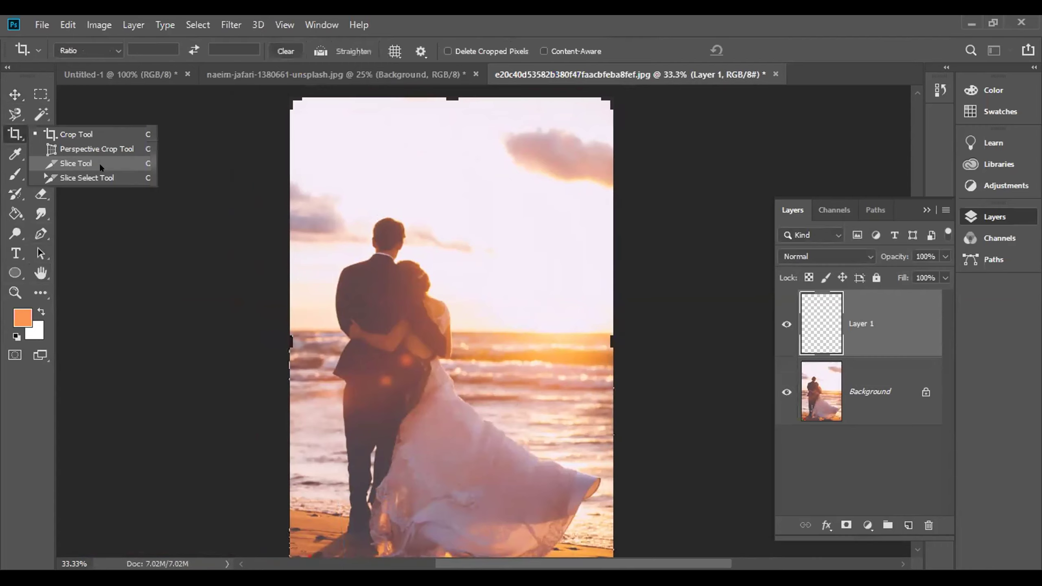
{"action": "left_click", "coordinate": [89, 139]}
{"action": "left_click_drag", "start_coordinate": [277, 337], "coordinate": [240, 337]}
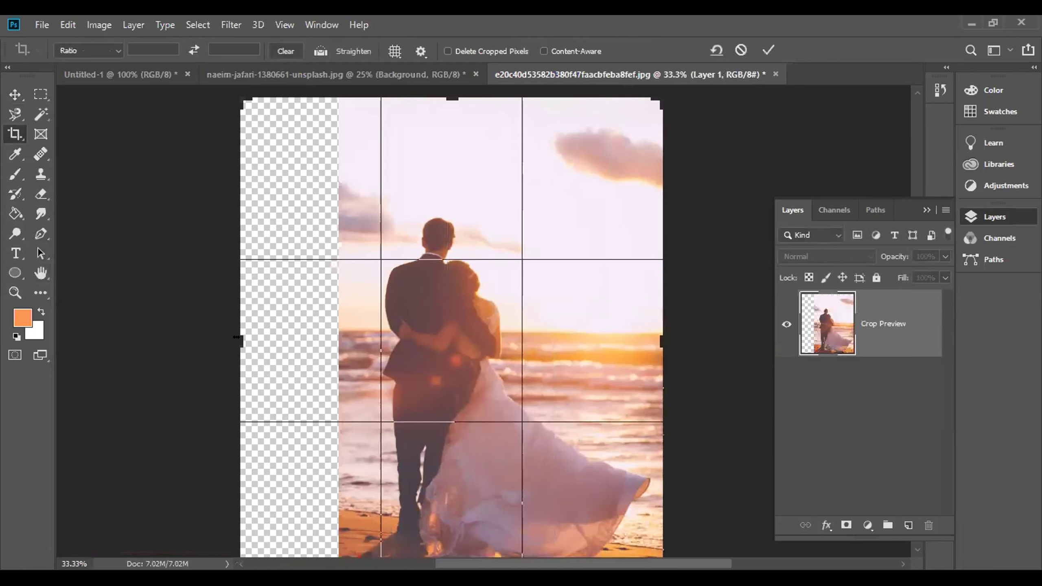
{"action": "left_click", "coordinate": [542, 50]}
{"action": "left_click", "coordinate": [763, 45]}
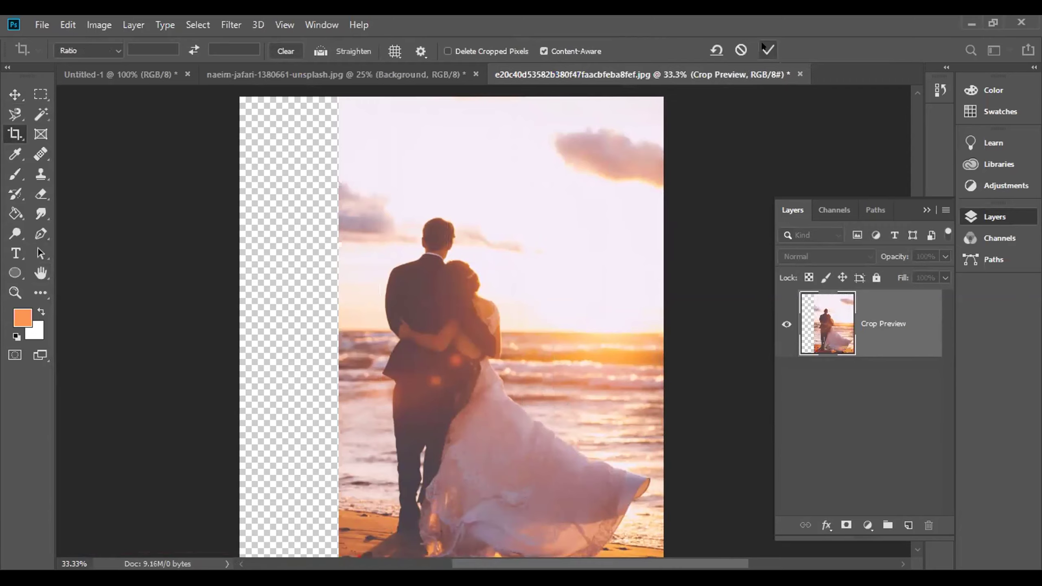
{"action": "left_click", "coordinate": [766, 49]}
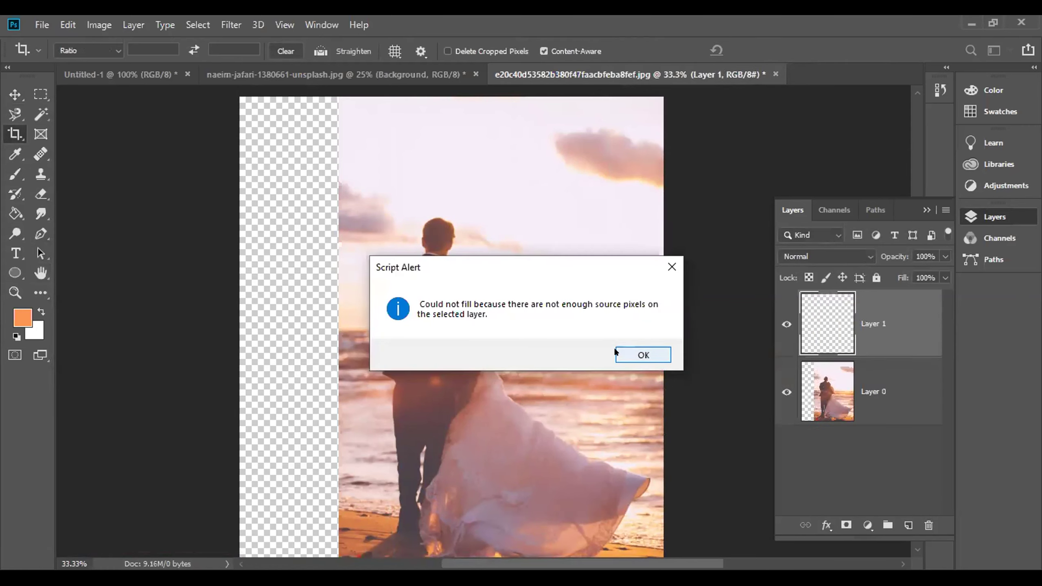
{"action": "left_click", "coordinate": [642, 353]}
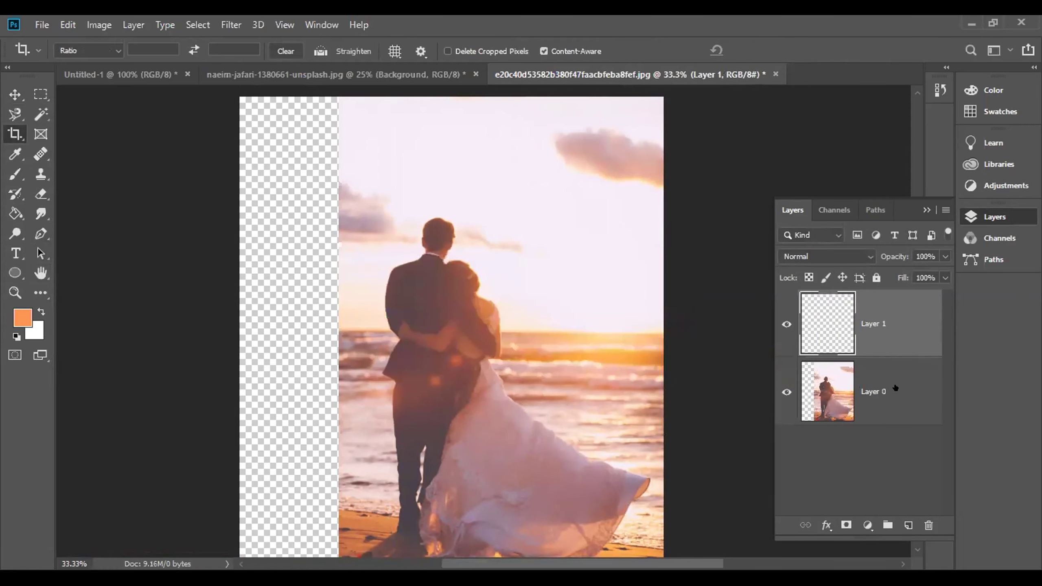
{"action": "left_click", "coordinate": [896, 387]}
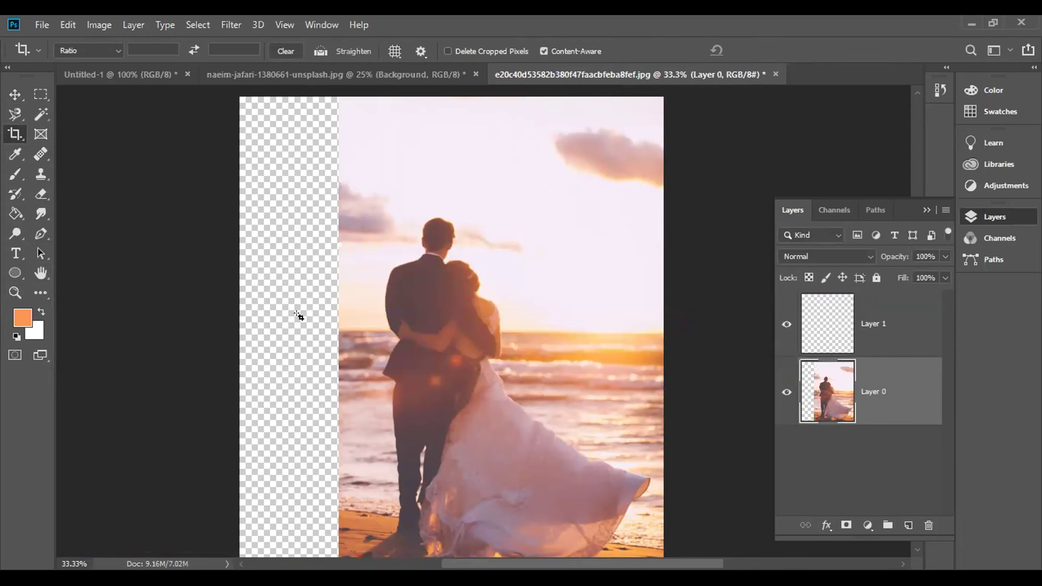
{"action": "key", "text": "ctrl+z"}
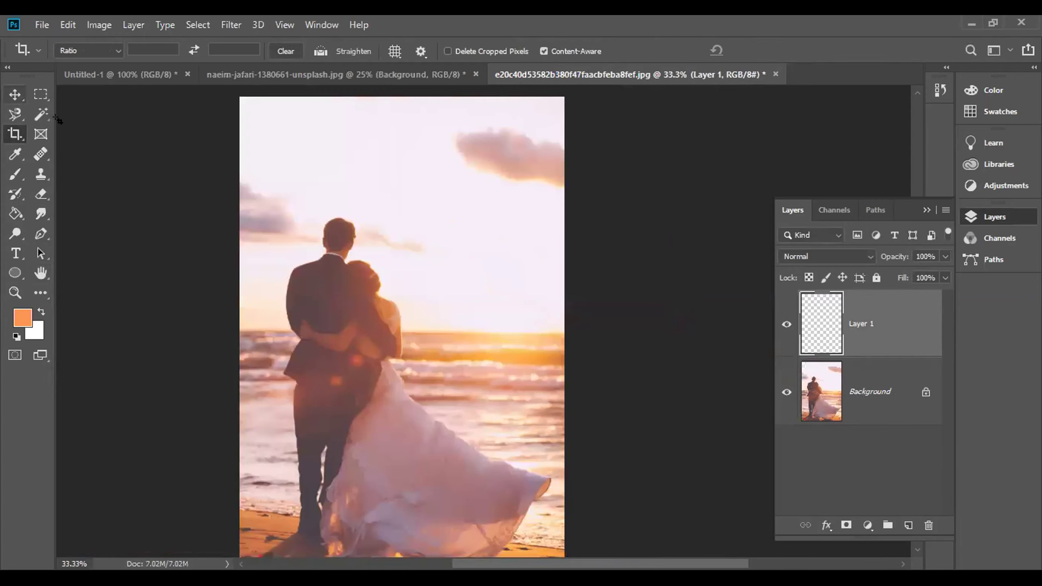
Marquee a narrow full-height strip along the photo's left edge and deselect it
{"action": "left_click", "coordinate": [41, 94]}
{"action": "left_click_drag", "start_coordinate": [216, 83], "coordinate": [270, 509]}
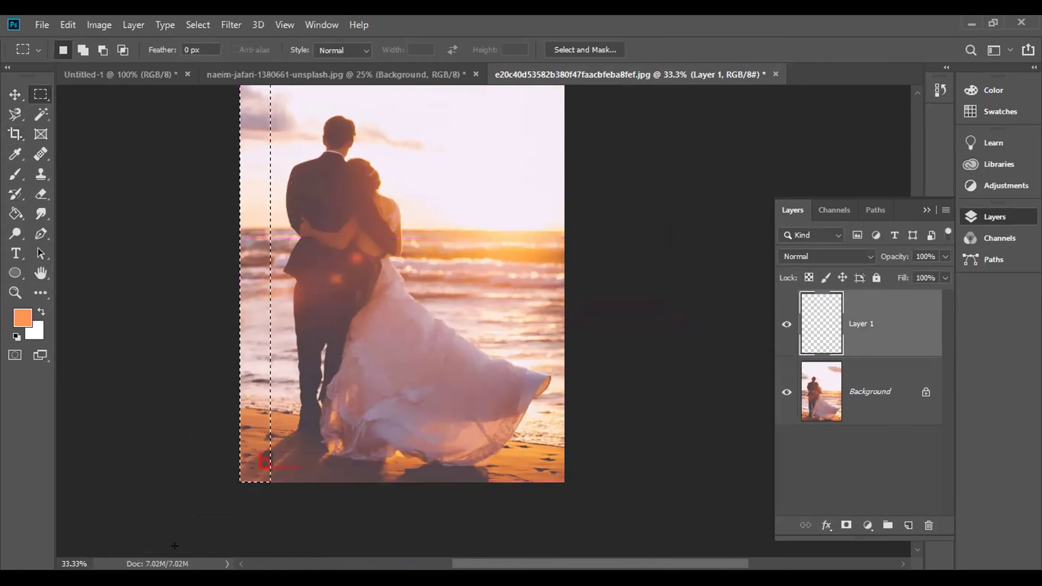
{"action": "key", "text": "ctrl+d"}
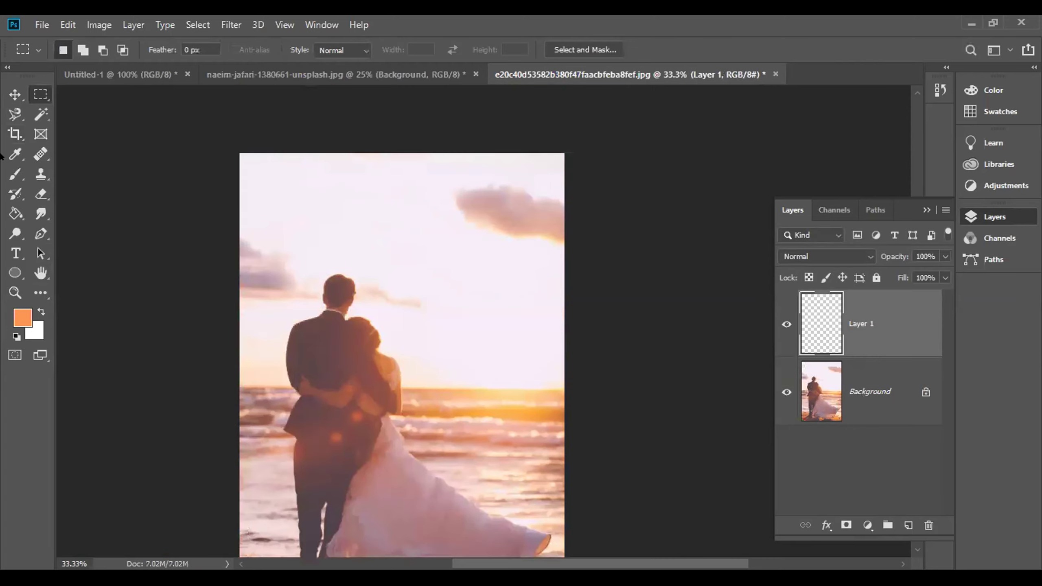
Try a Content-Aware crop extension beyond the photo's left edge with the Background layer active, and undo it
{"action": "left_click", "coordinate": [15, 133]}
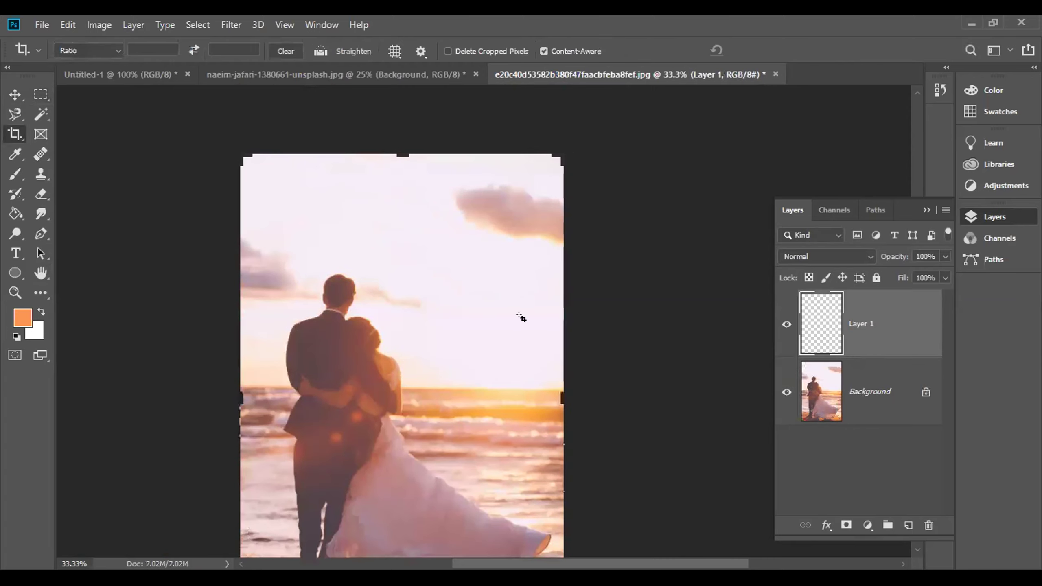
{"action": "left_click", "coordinate": [859, 378]}
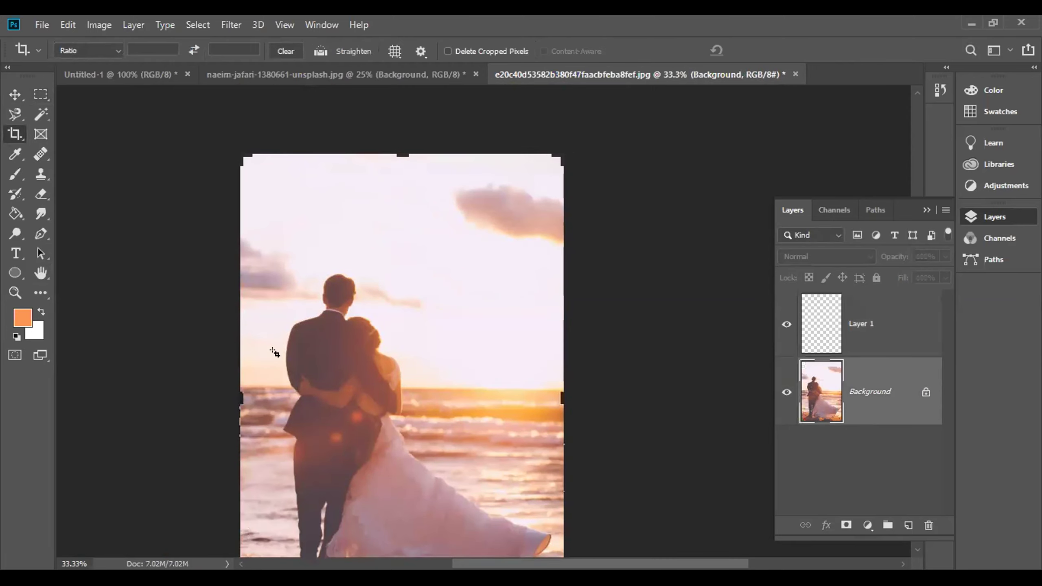
{"action": "left_click_drag", "start_coordinate": [236, 389], "coordinate": [215, 389]}
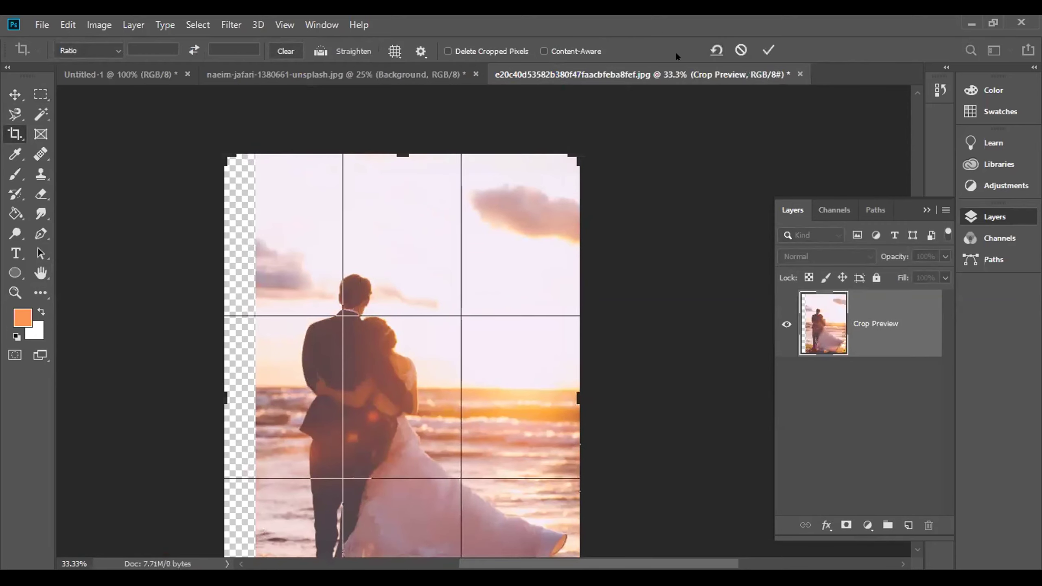
{"action": "left_click", "coordinate": [577, 46]}
{"action": "left_click", "coordinate": [767, 50]}
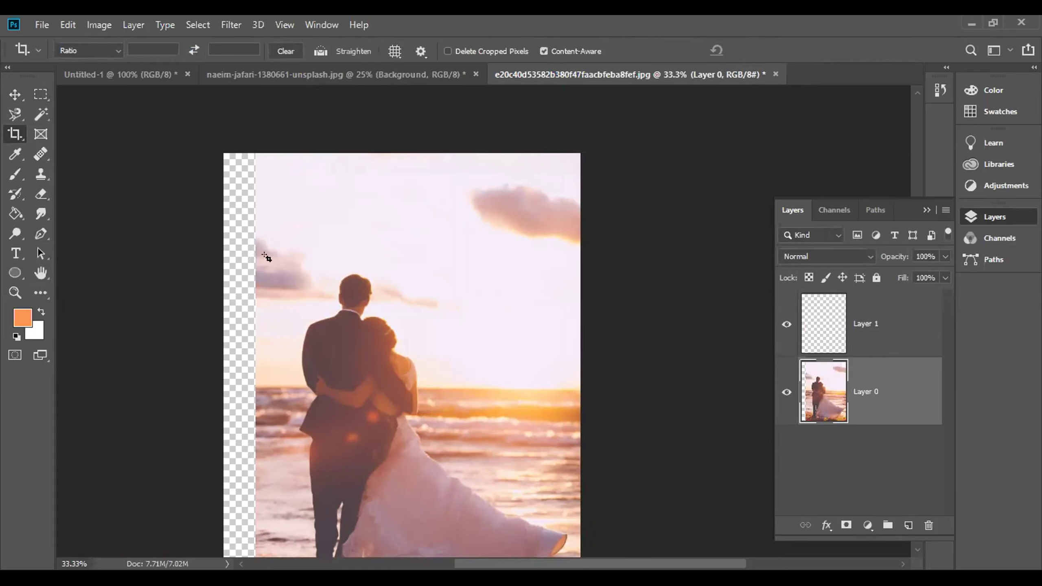
{"action": "left_click_drag", "start_coordinate": [254, 295], "coordinate": [212, 290]}
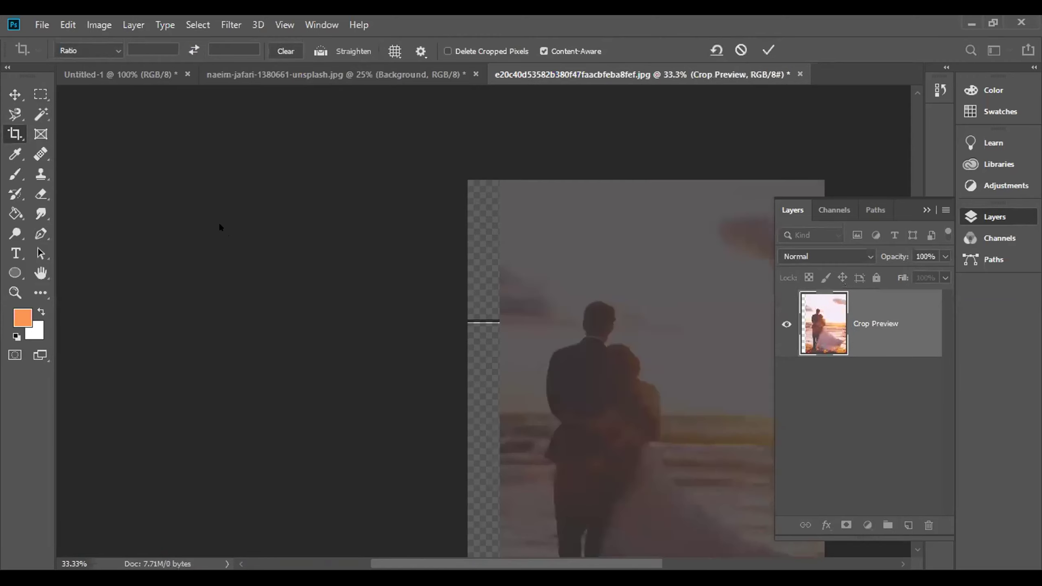
{"action": "key", "text": "v"}
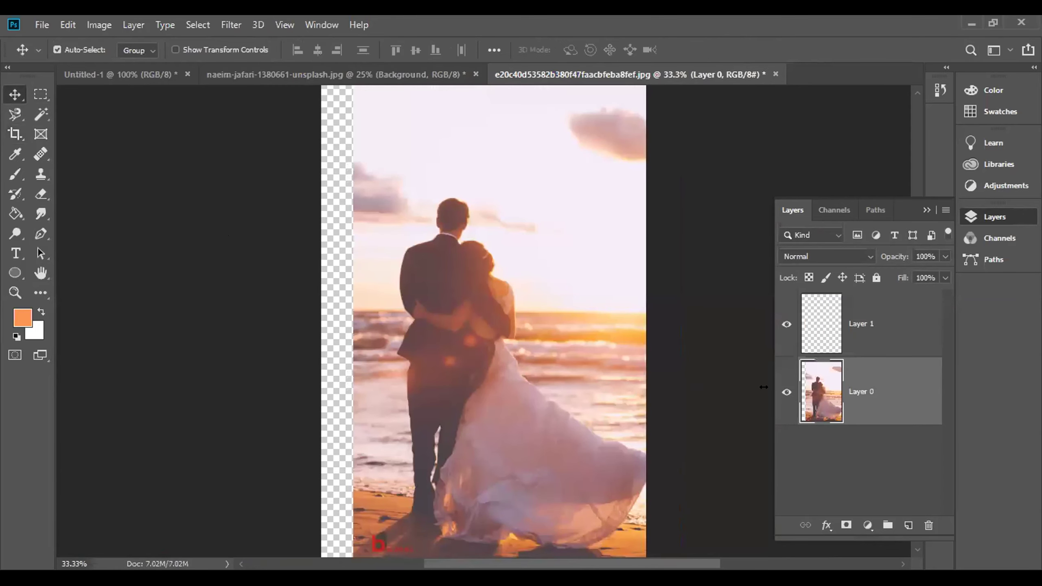
{"action": "key", "text": "ctrl"}
{"action": "key", "text": "ctrl+z"}
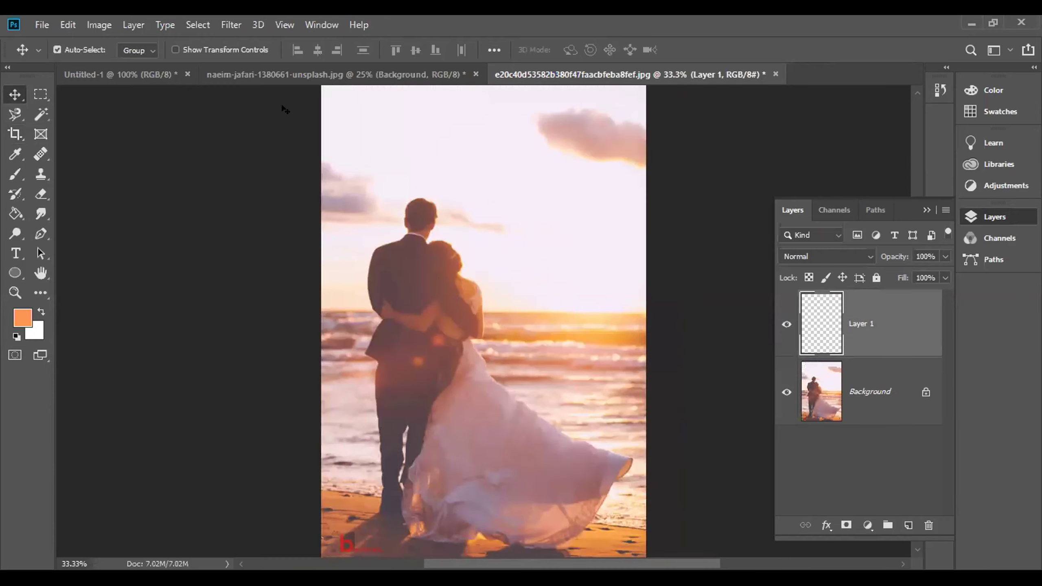
Extend the canvas beyond the photo's left edge by about a quarter of the photo's width, using the Crop tool with Content-Aware enabled
{"action": "scroll", "coordinate": [345, 144], "scroll_direction": "up", "scroll_amount": 2}
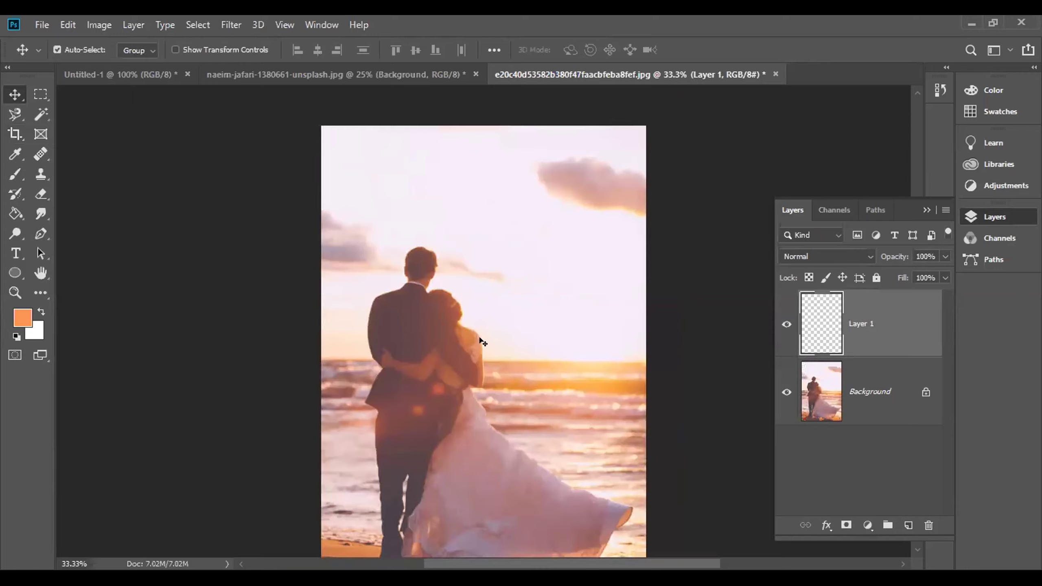
{"action": "left_click", "coordinate": [15, 114]}
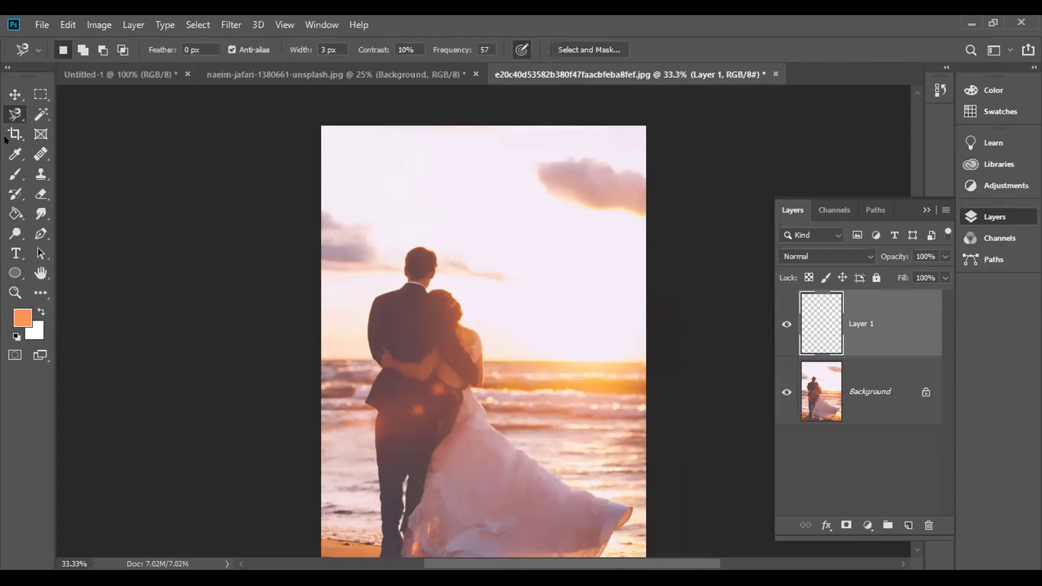
{"action": "left_click", "coordinate": [15, 134]}
{"action": "left_click", "coordinate": [50, 133]}
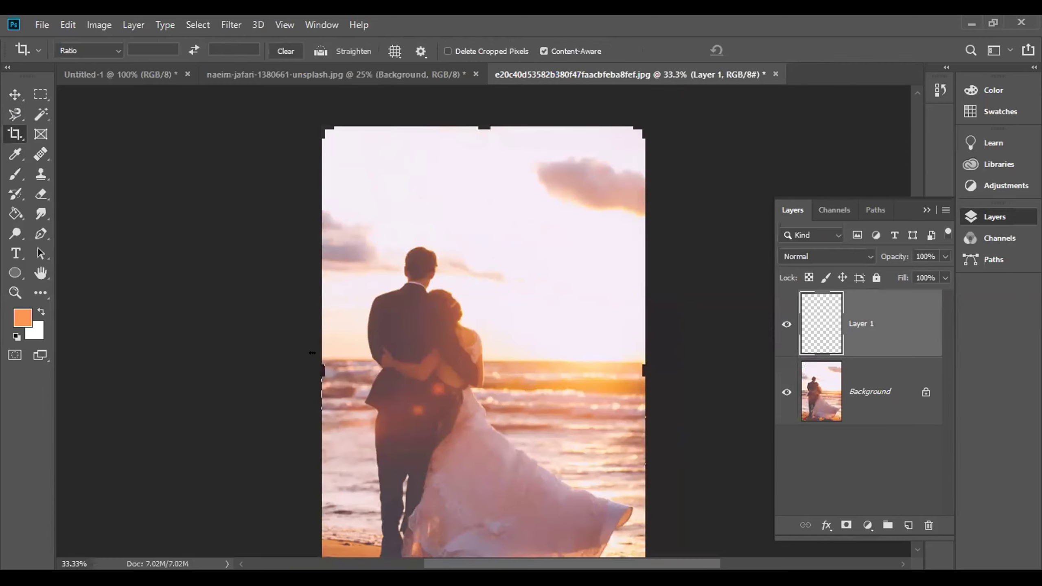
{"action": "left_click_drag", "start_coordinate": [320, 361], "coordinate": [275, 360]}
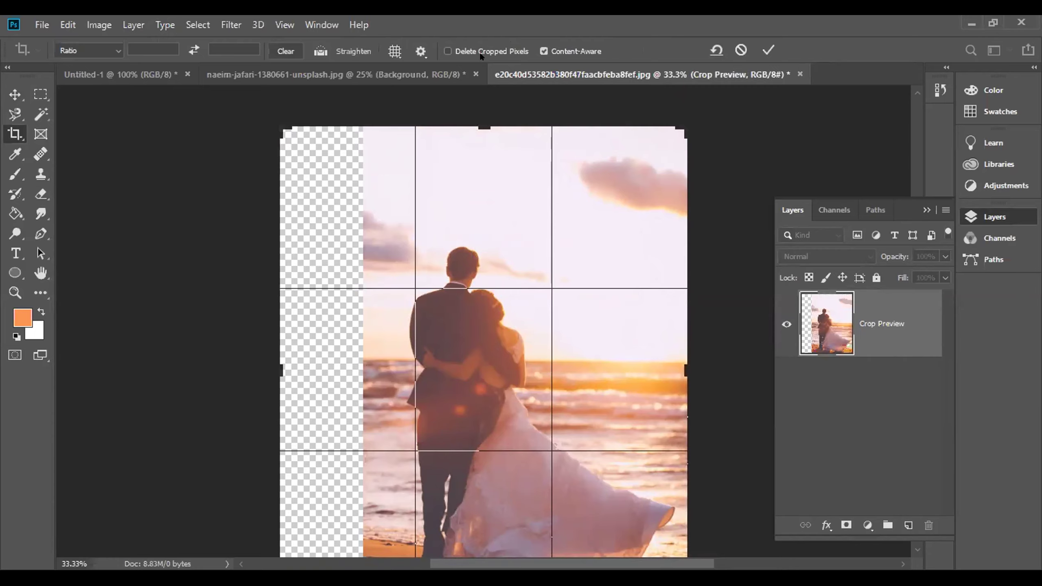
{"action": "left_click", "coordinate": [762, 45]}
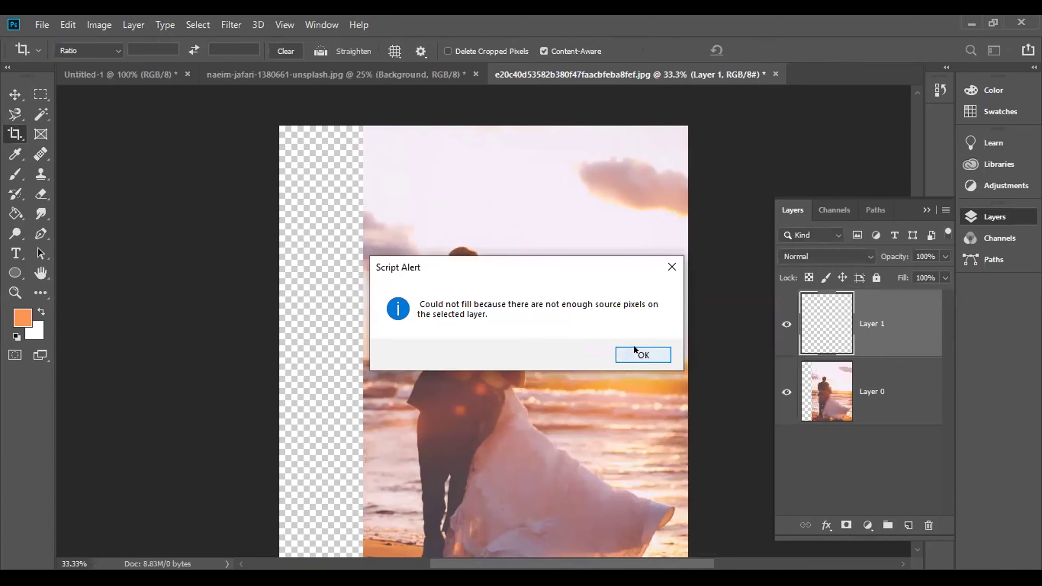
{"action": "left_click", "coordinate": [635, 349]}
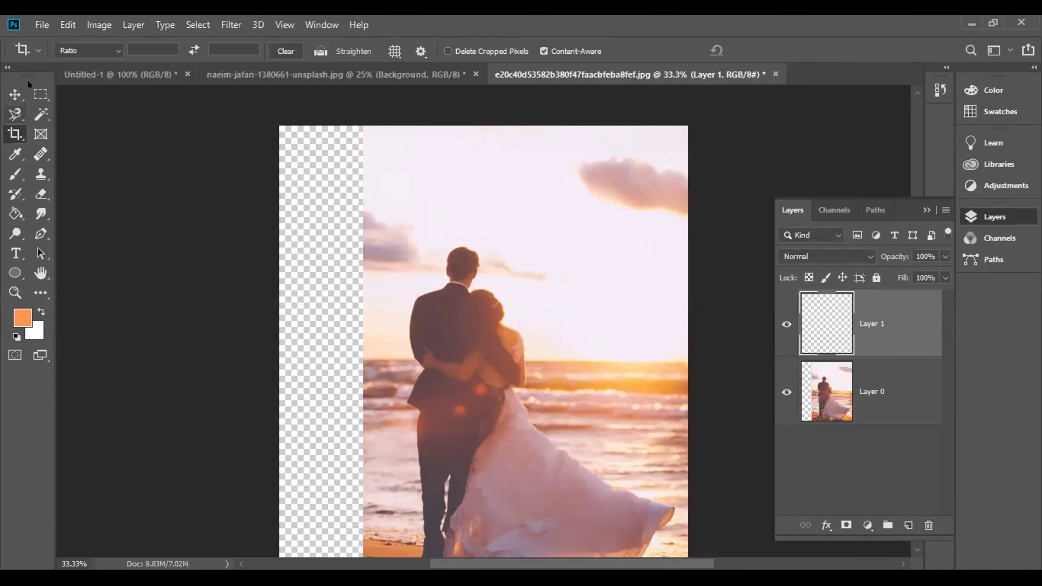
Select a narrow full-height strip along the photo's left edge, beside the transparent area, with the Rectangular Marquee
{"action": "left_click", "coordinate": [41, 94]}
{"action": "left_click_drag", "start_coordinate": [352, 119], "coordinate": [384, 534]}
{"action": "left_click", "coordinate": [383, 533]}
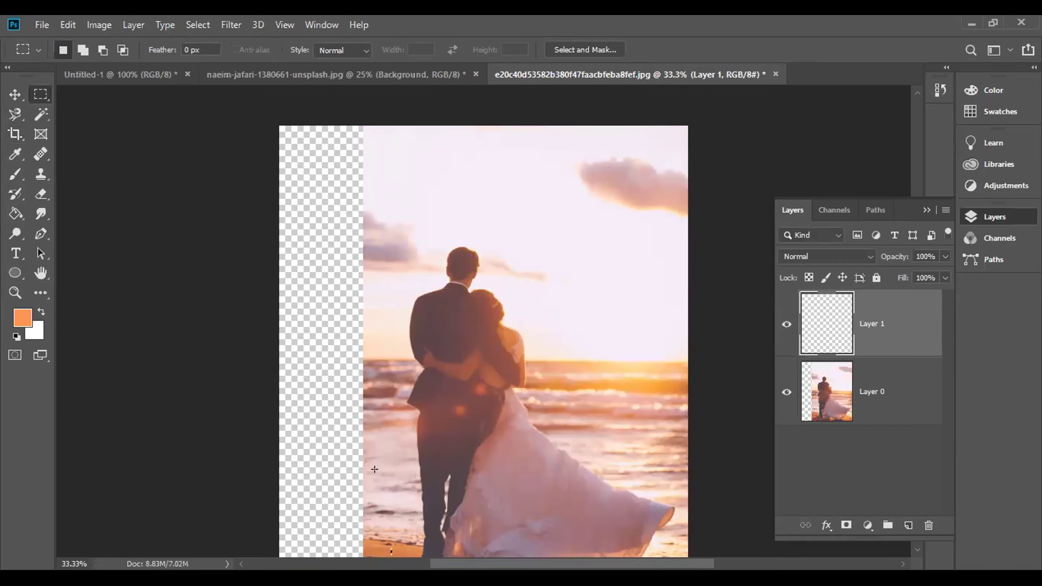
{"action": "scroll", "coordinate": [375, 470], "scroll_direction": "down", "scroll_amount": 2}
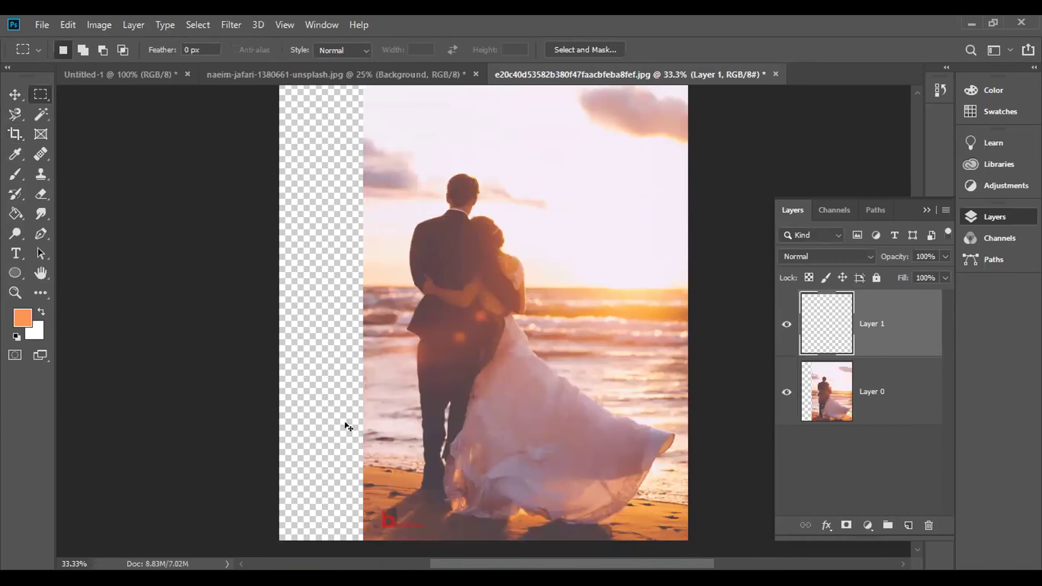
{"action": "key", "text": "ctrl+minus"}
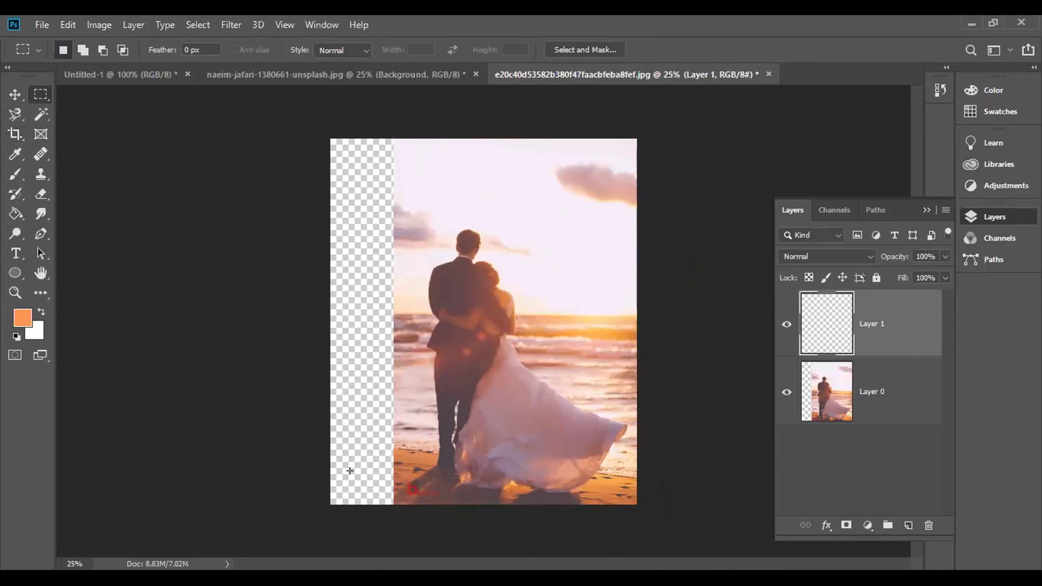
{"action": "left_click_drag", "start_coordinate": [402, 506], "coordinate": [386, 104]}
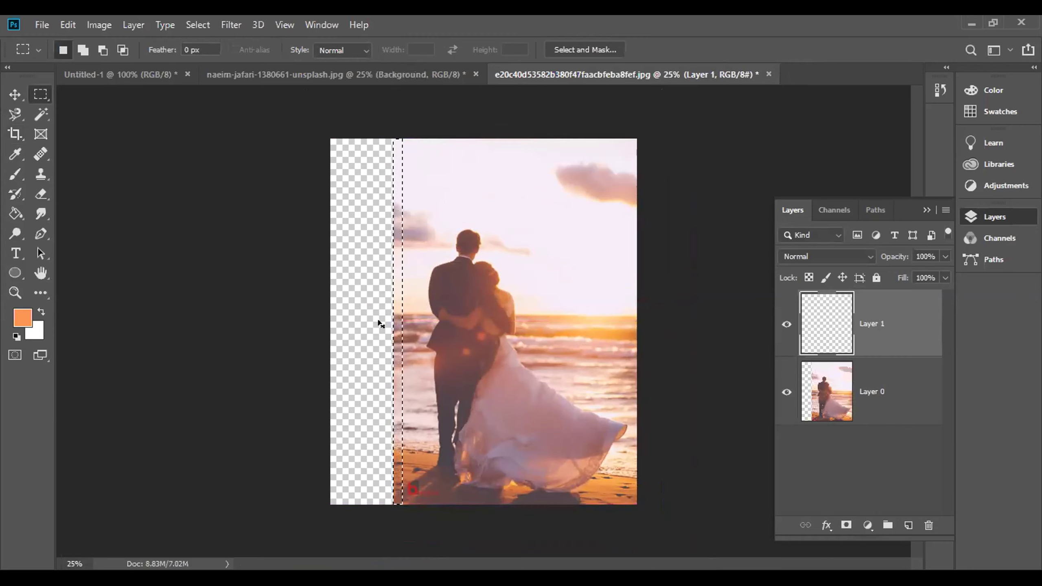
Free-transform the selected strip on Layer 0, stretching it to 800% width so it covers the transparent area up to the canvas edge
{"action": "key", "text": "ctrl+t"}
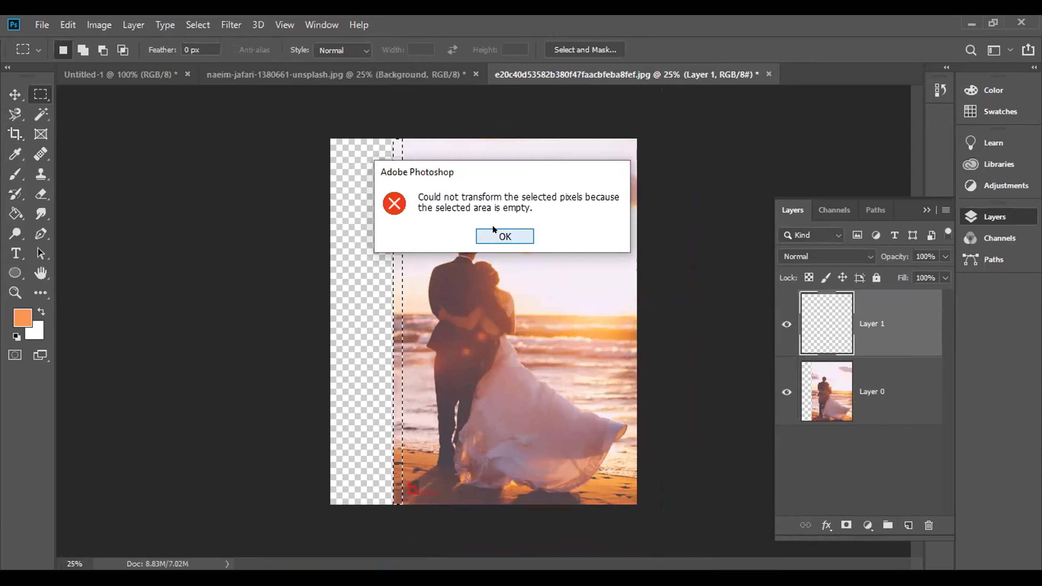
{"action": "key", "text": "Return"}
{"action": "left_click", "coordinate": [882, 398]}
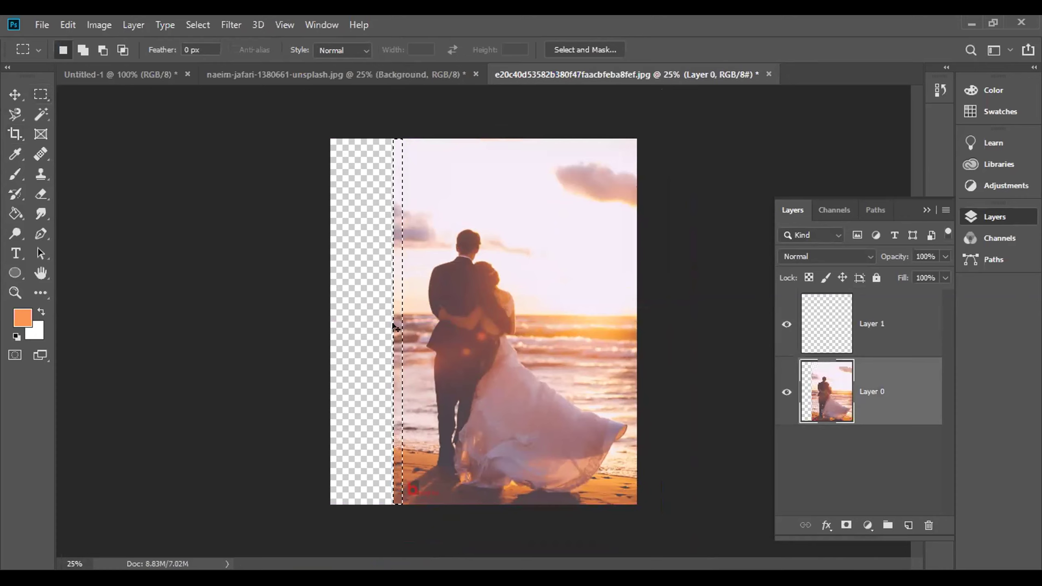
{"action": "key", "text": "ctrl+t"}
{"action": "left_click_drag", "start_coordinate": [388, 318], "coordinate": [315, 314]}
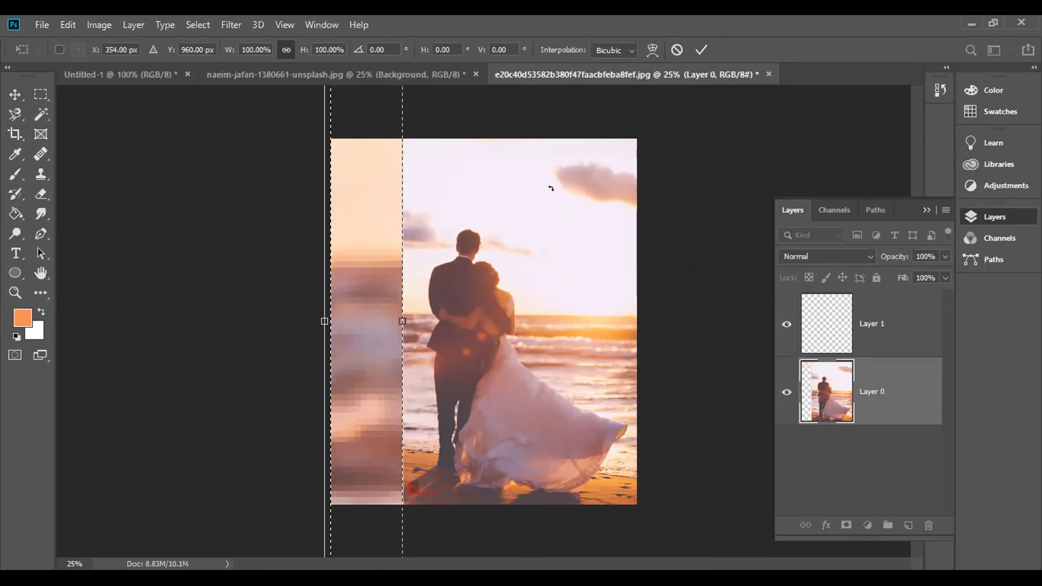
{"action": "key", "text": "ctrl+z"}
{"action": "left_click_drag", "start_coordinate": [385, 315], "coordinate": [314, 314]}
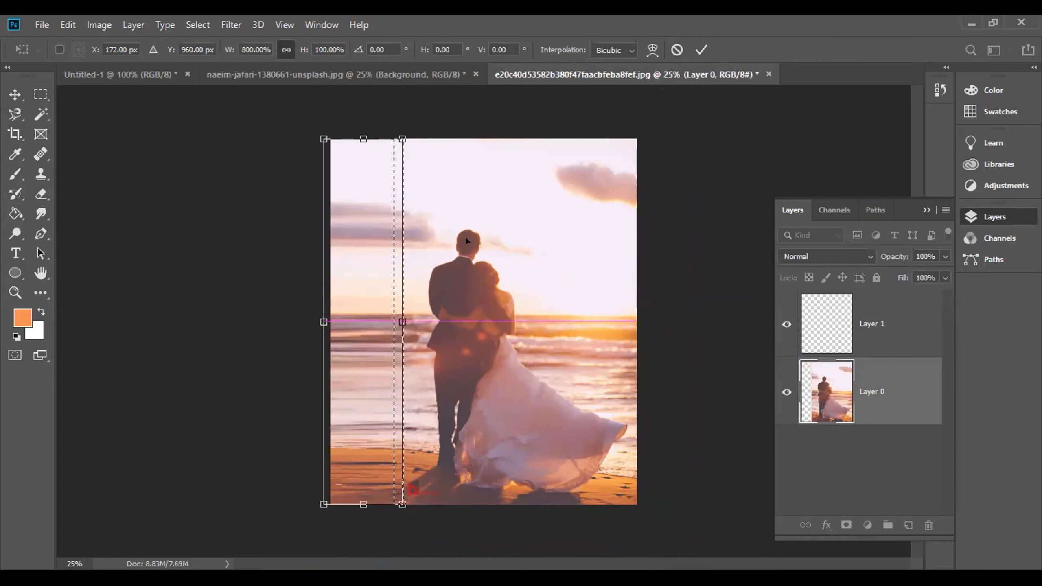
{"action": "left_click", "coordinate": [701, 49]}
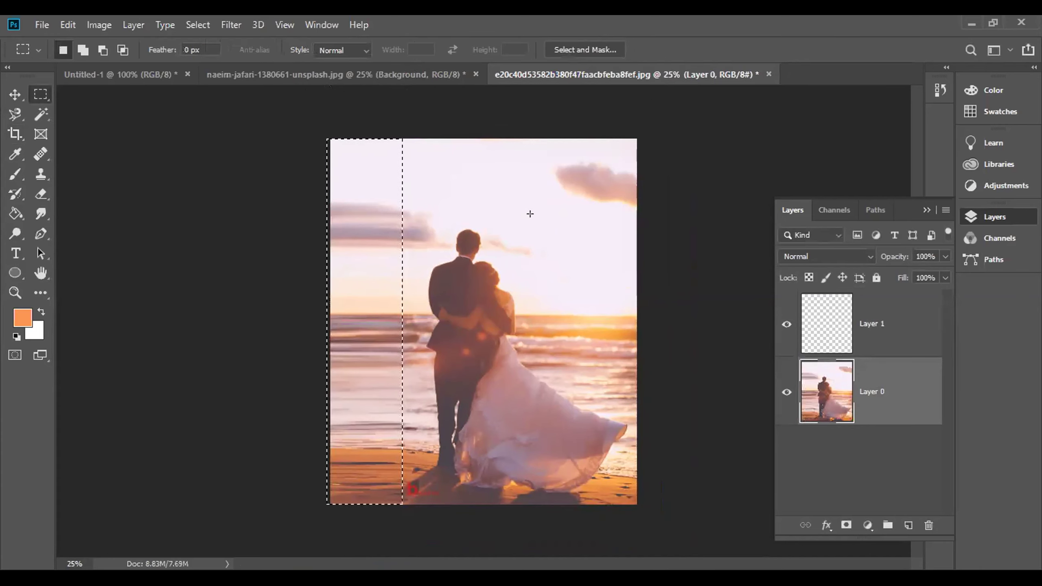
Switch to the Move tool and deselect the stretched strip
{"action": "left_click", "coordinate": [24, 98]}
{"action": "key", "text": "w"}
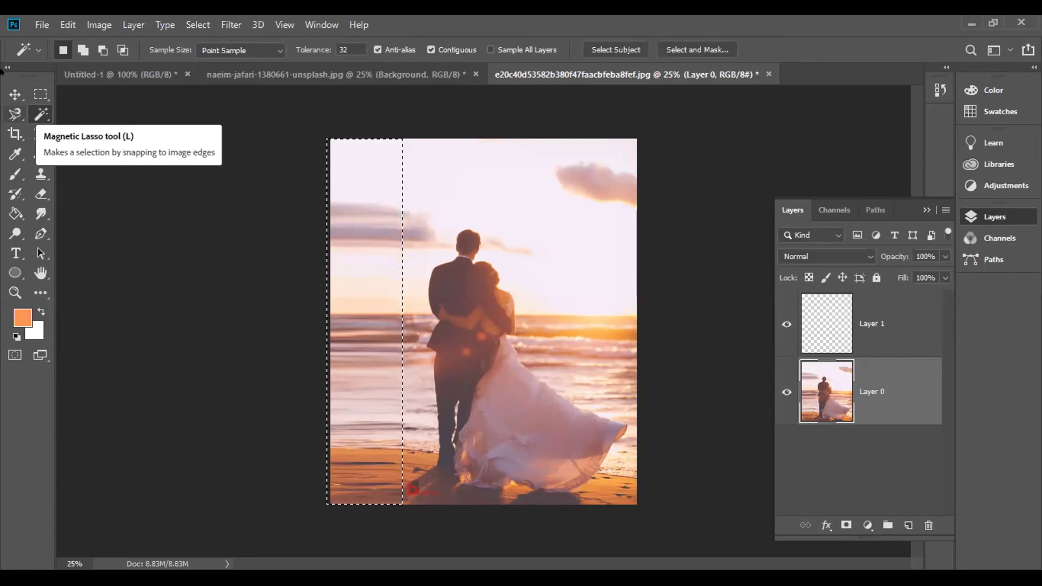
{"action": "left_click", "coordinate": [13, 93]}
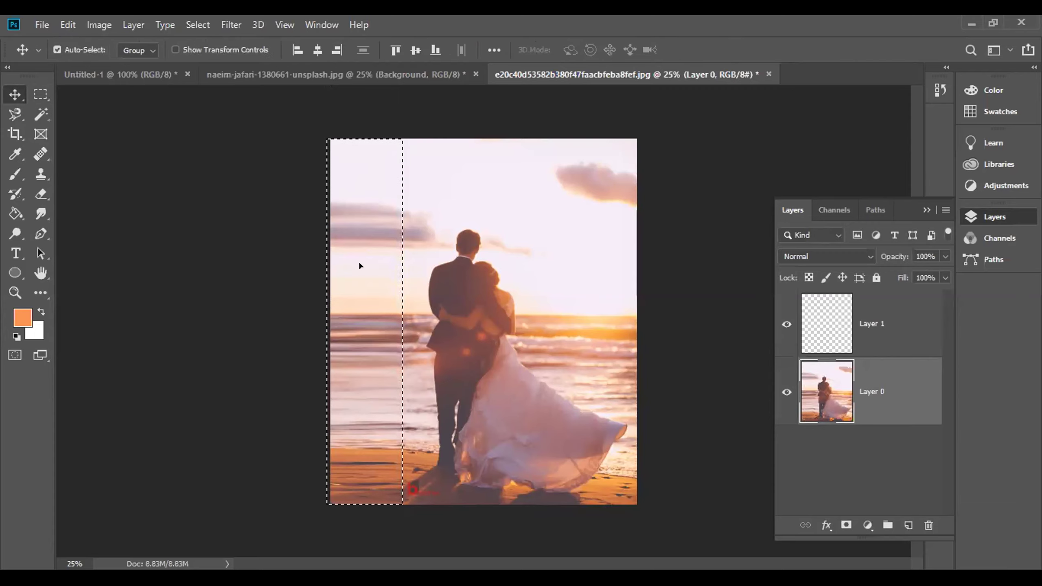
{"action": "key", "text": "ctrl+d"}
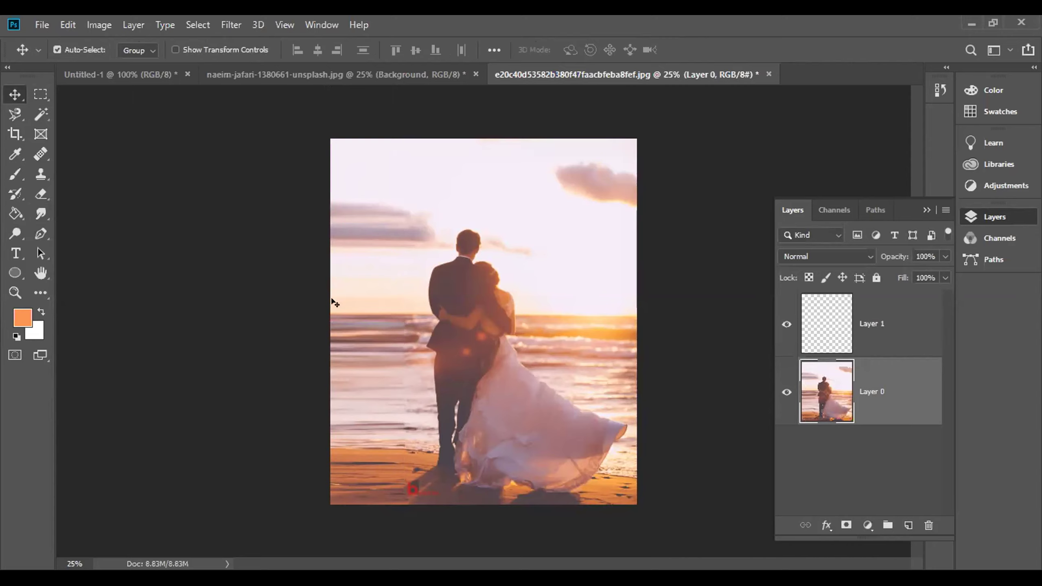
On Layer 1, start a curved Pen path beside the groom's head, arcing over the couple and looping back to the waist on the opposite side
{"action": "left_click", "coordinate": [41, 234]}
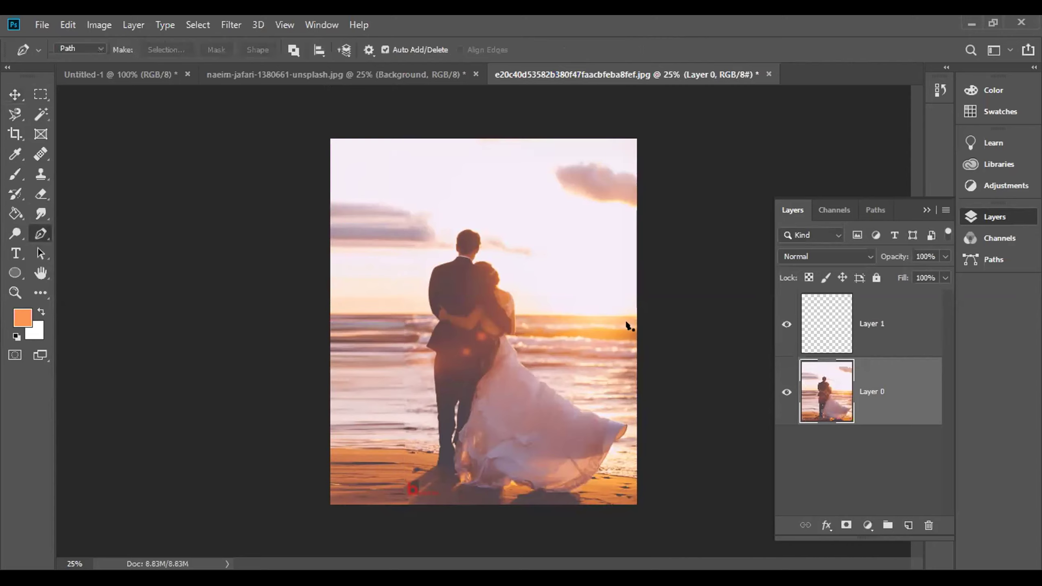
{"action": "left_click", "coordinate": [15, 95]}
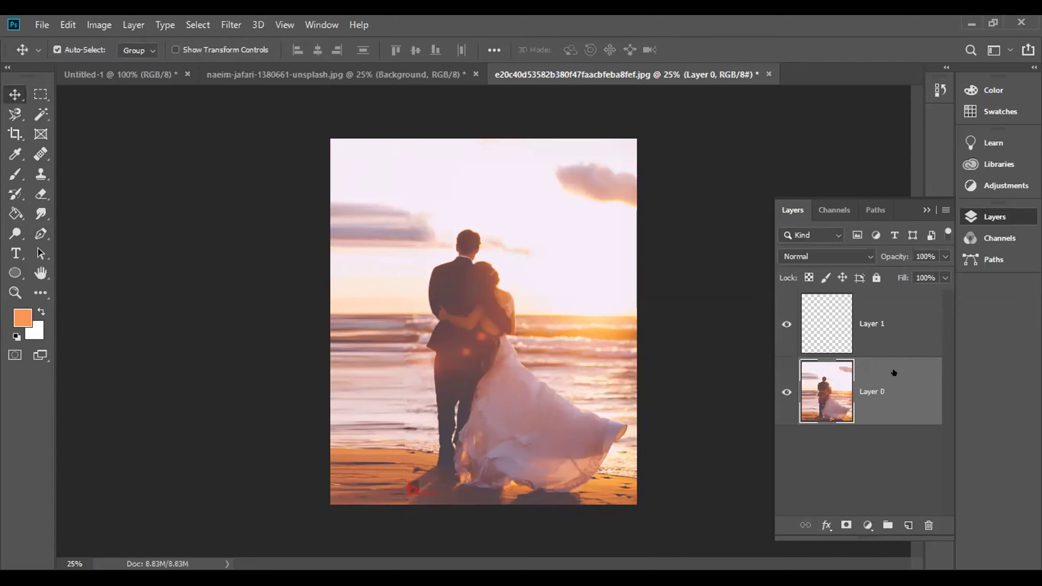
{"action": "left_click", "coordinate": [830, 306]}
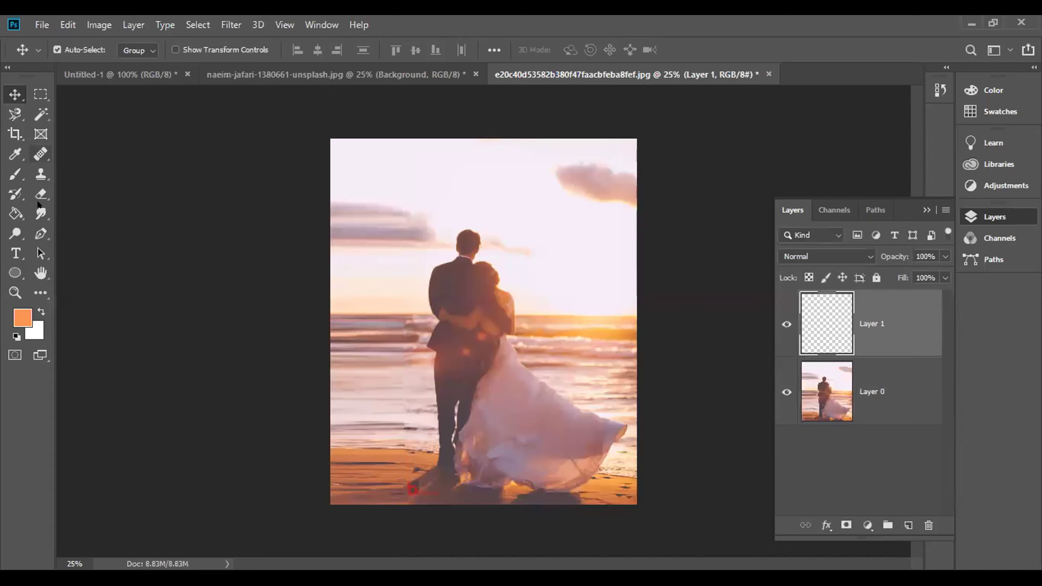
{"action": "left_click", "coordinate": [36, 234]}
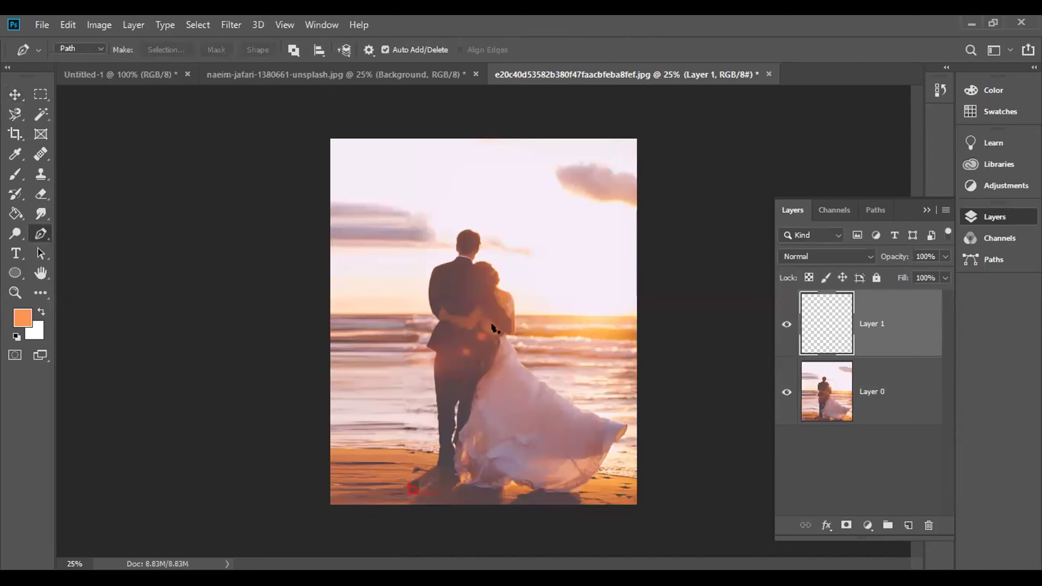
{"action": "left_click", "coordinate": [398, 276]}
{"action": "left_click_drag", "start_coordinate": [545, 293], "coordinate": [613, 380]}
{"action": "left_click_drag", "start_coordinate": [419, 336], "coordinate": [415, 405]}
Continue the path in wide S-curves down across the legs and dress, redoing the first curve wider and ending on the sand beside the dress hem
{"action": "left_click_drag", "start_coordinate": [555, 400], "coordinate": [602, 459]}
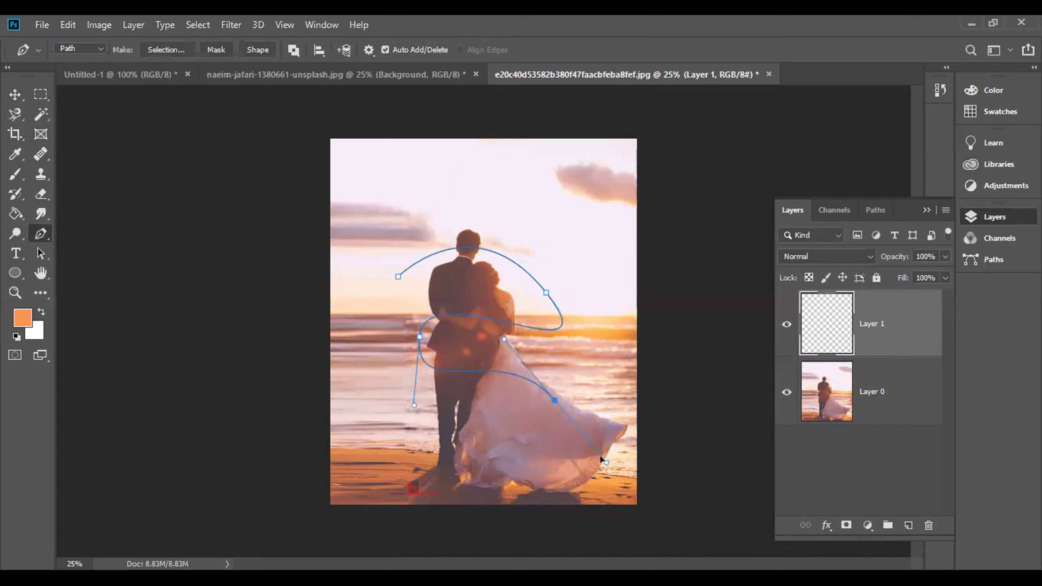
{"action": "key", "text": "ctrl+z"}
{"action": "left_click_drag", "start_coordinate": [607, 395], "coordinate": [651, 456]}
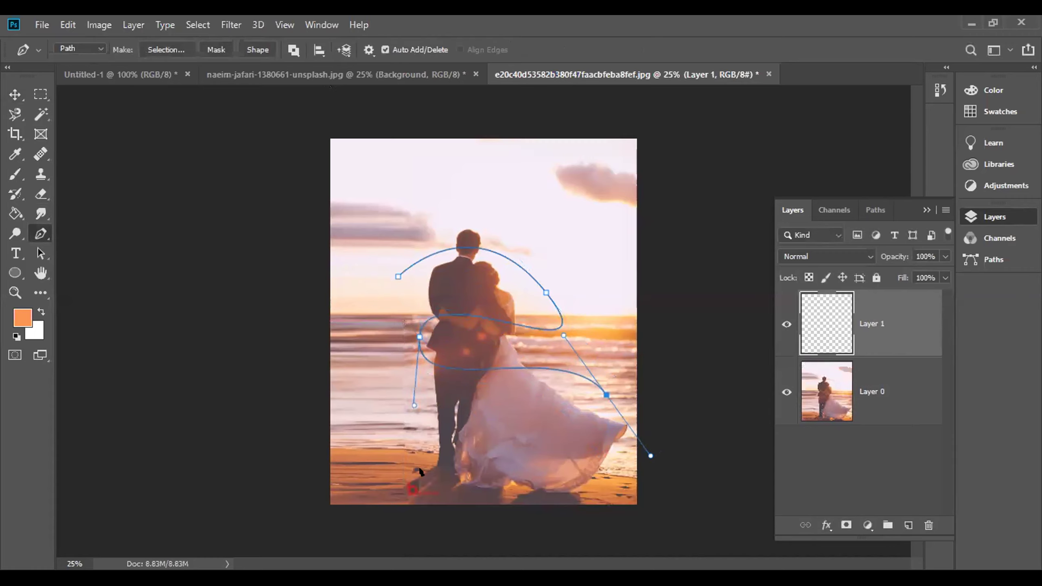
{"action": "left_click_drag", "start_coordinate": [419, 447], "coordinate": [392, 493]}
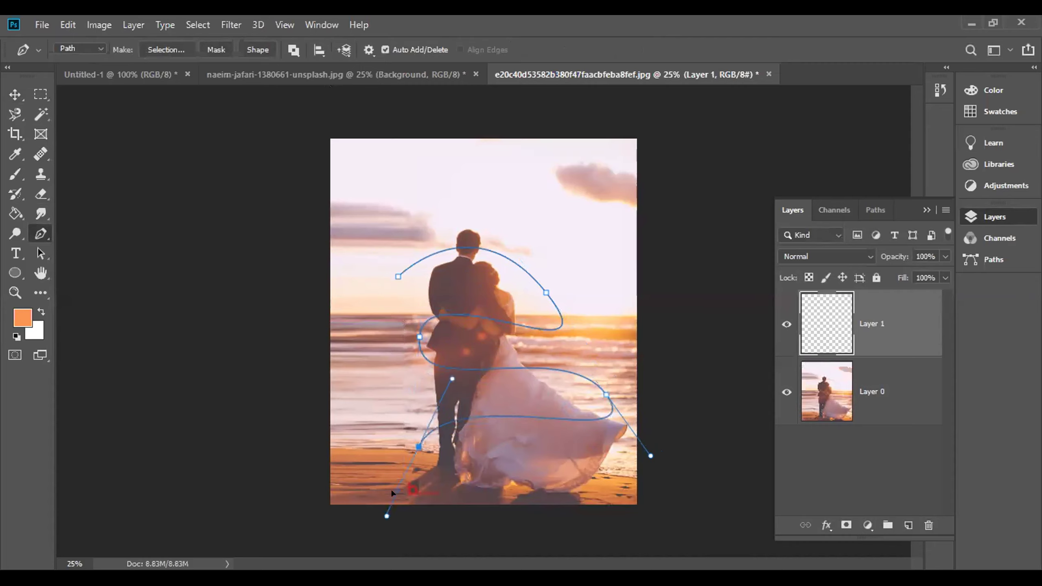
{"action": "mouse_move", "coordinate": [615, 468]}
{"action": "left_mouse_down"}
{"action": "mouse_move", "coordinate": [622, 516]}
{"action": "mouse_move", "coordinate": [698, 431]}
{"action": "mouse_move", "coordinate": [598, 486]}
{"action": "mouse_move", "coordinate": [630, 494]}
{"action": "left_mouse_up"}
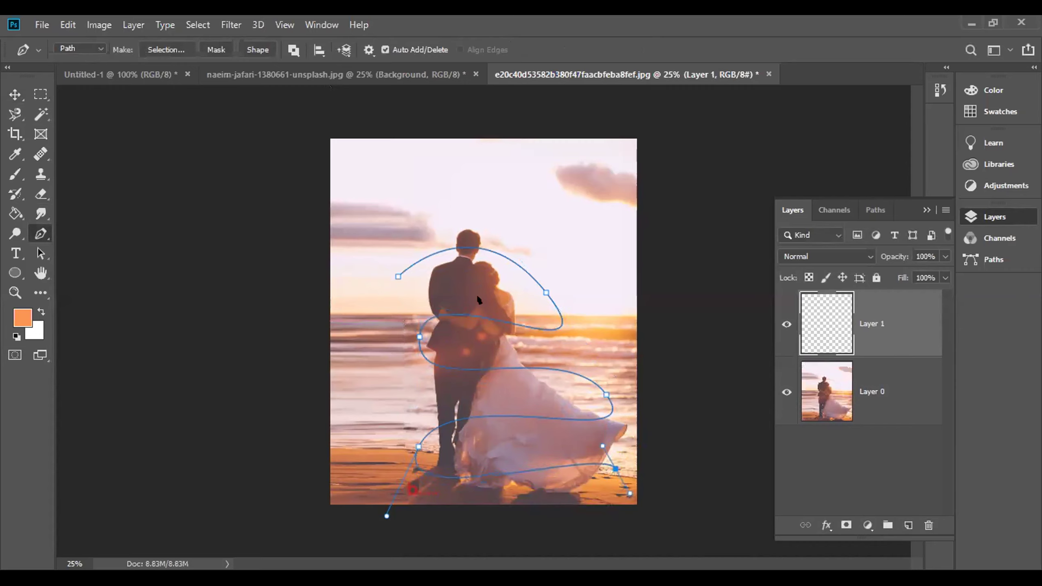
{"action": "right_click", "coordinate": [507, 261]}
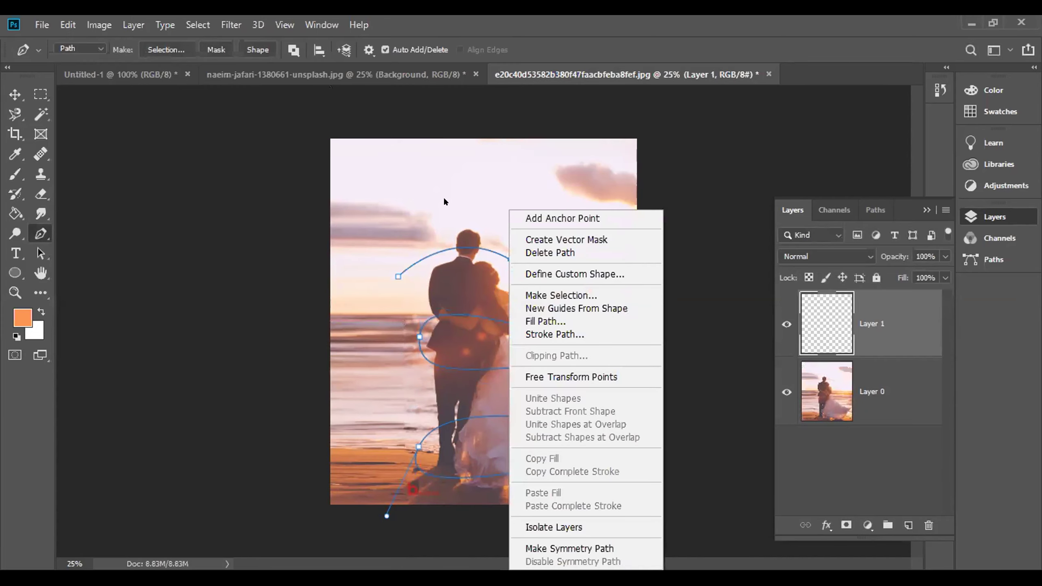
{"action": "left_click", "coordinate": [430, 200]}
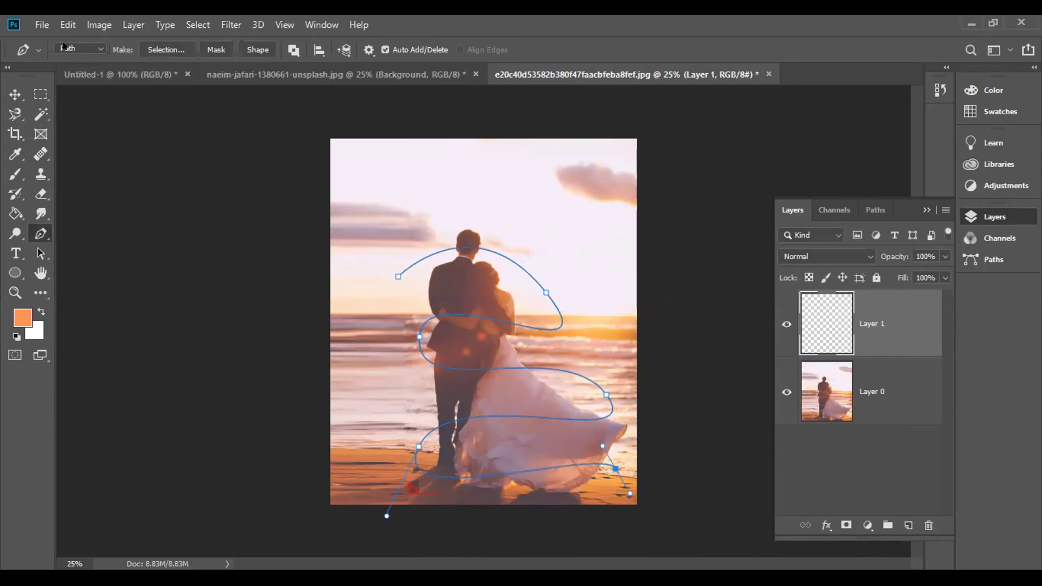
{"action": "left_click", "coordinate": [100, 48]}
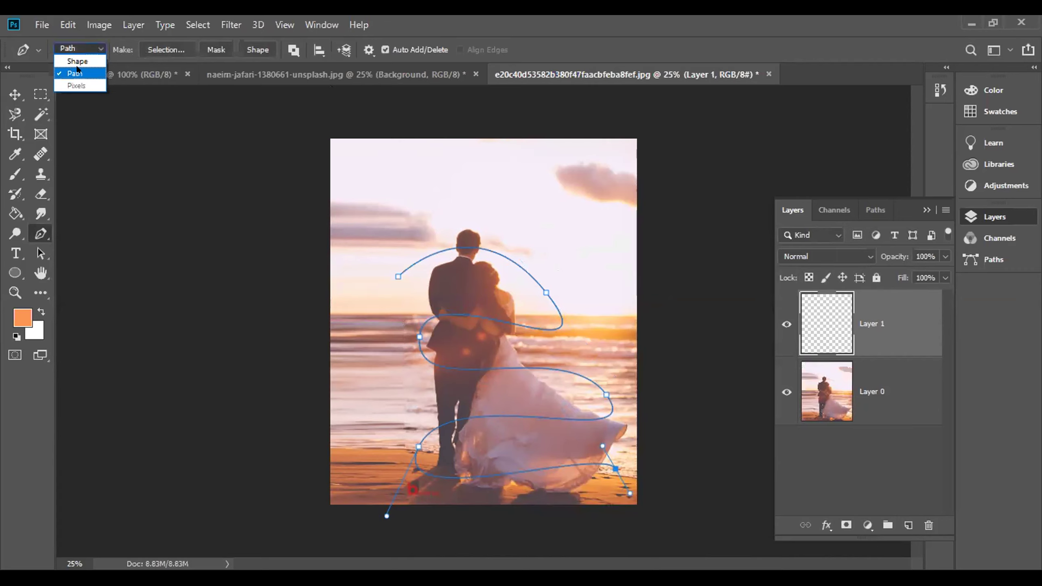
{"action": "left_click", "coordinate": [77, 70]}
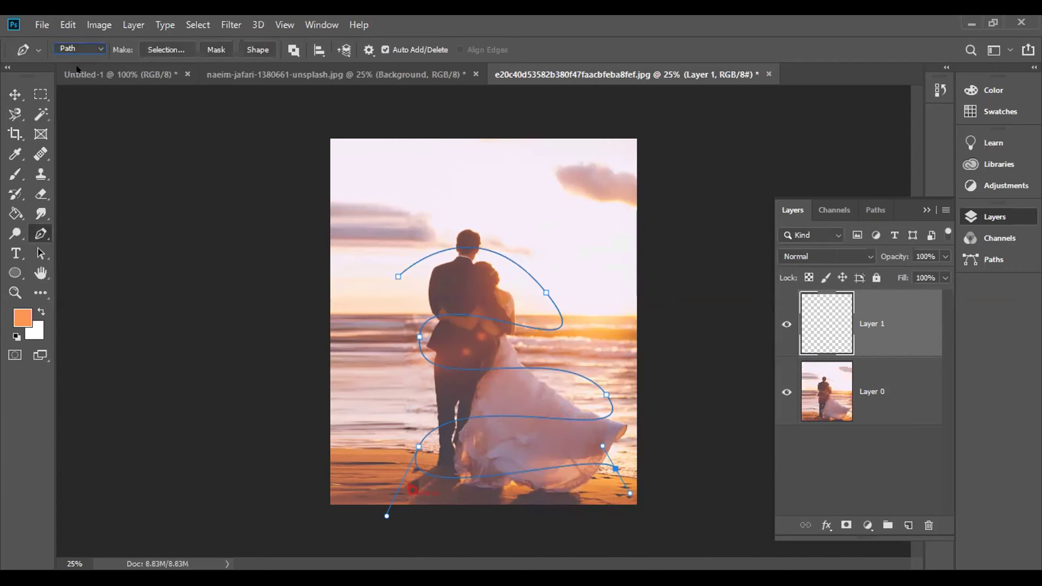
Stroke the winding path on Layer 1 using the Brush with Simulate Pressure enabled
{"action": "right_click", "coordinate": [455, 253]}
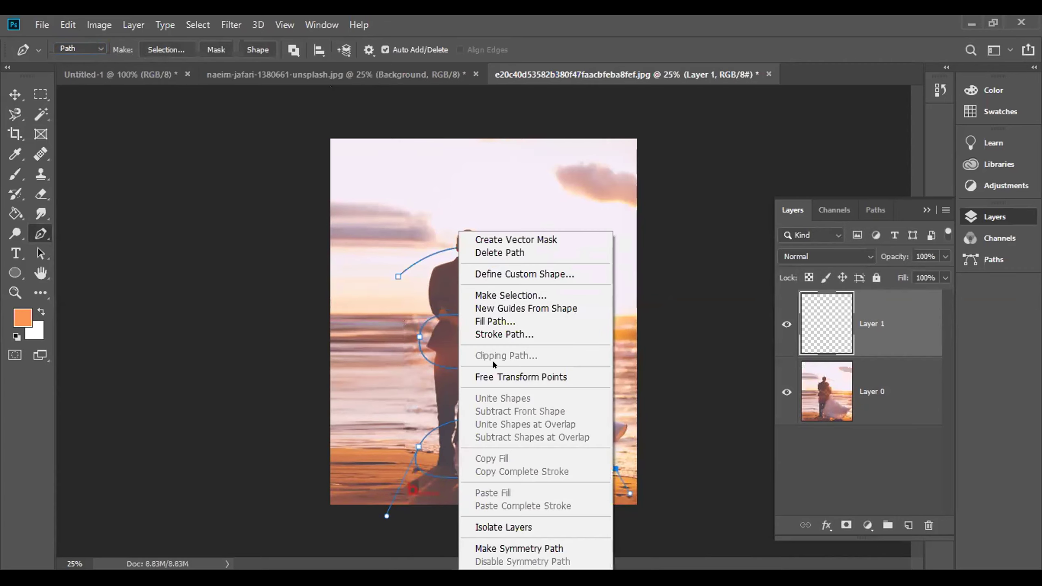
{"action": "left_click", "coordinate": [503, 335]}
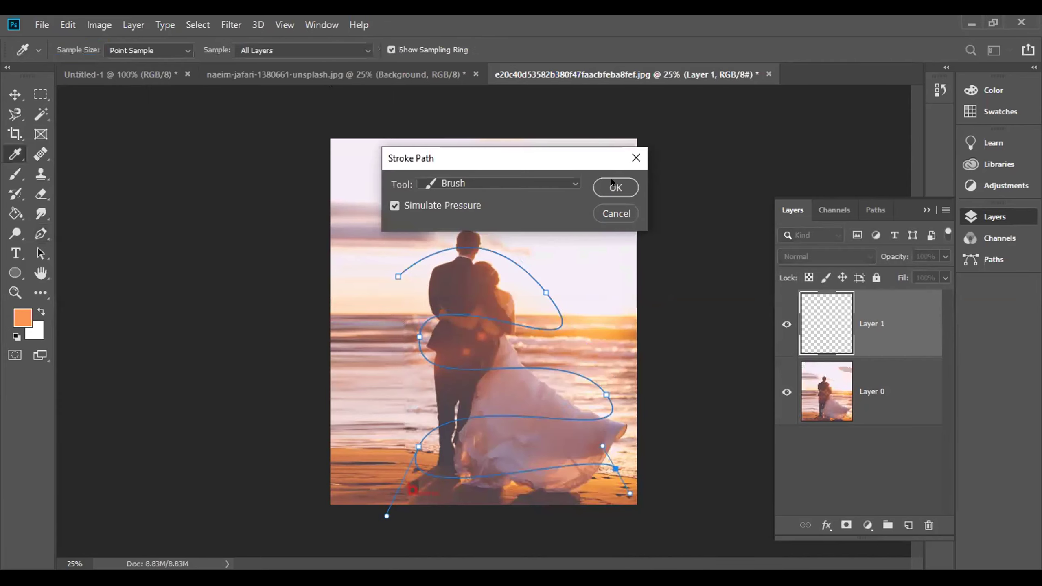
{"action": "left_click", "coordinate": [575, 182]}
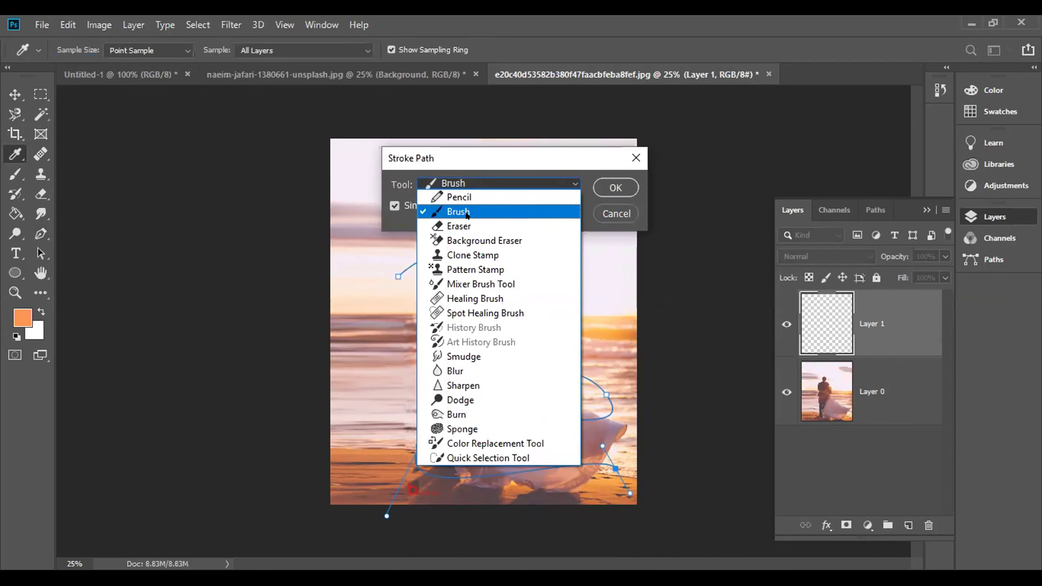
{"action": "left_click", "coordinate": [457, 212]}
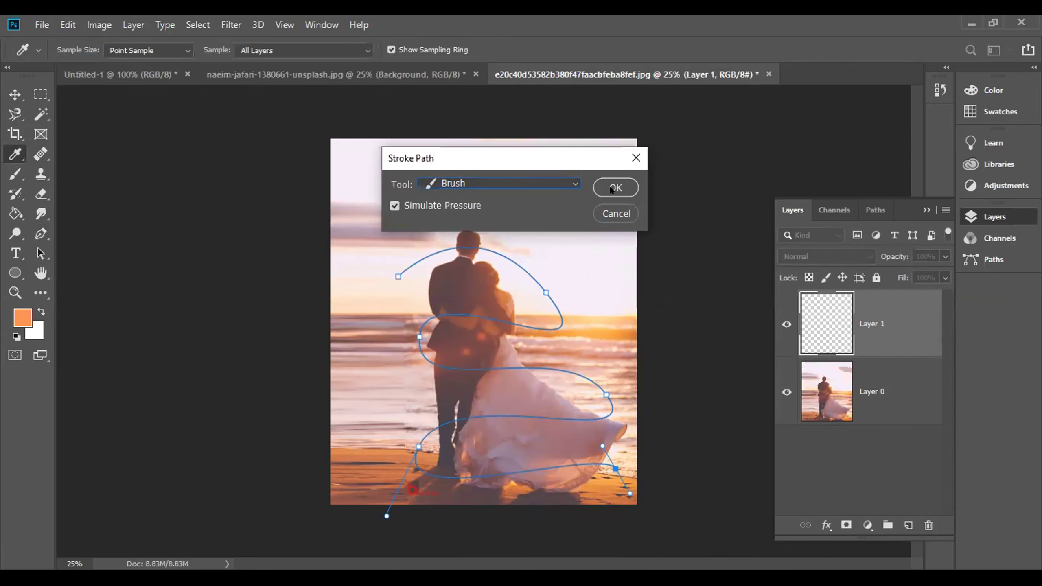
{"action": "left_click", "coordinate": [623, 189]}
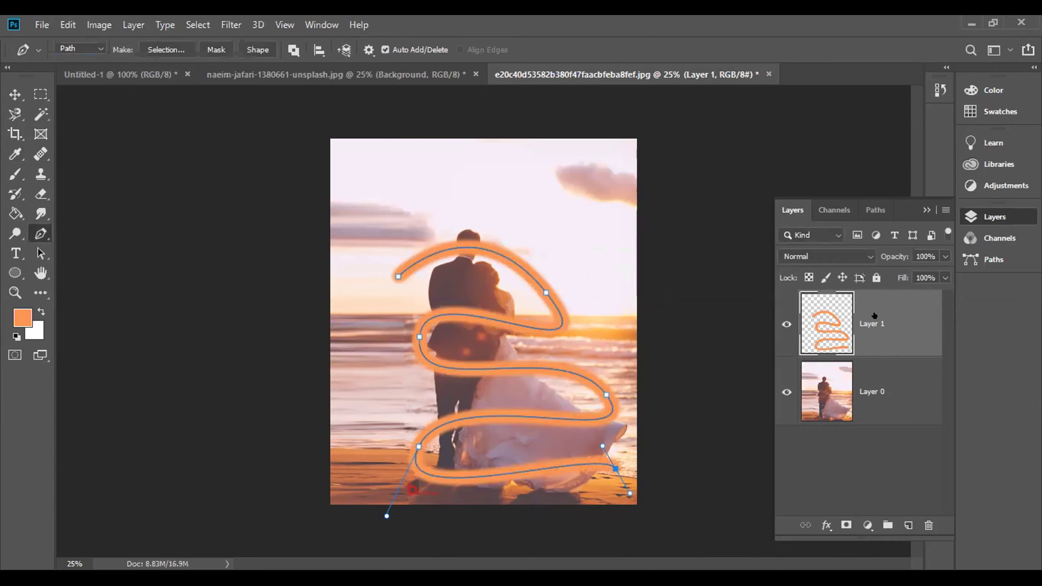
Delete the Work Path and return to the layer list
{"action": "left_click", "coordinate": [876, 210]}
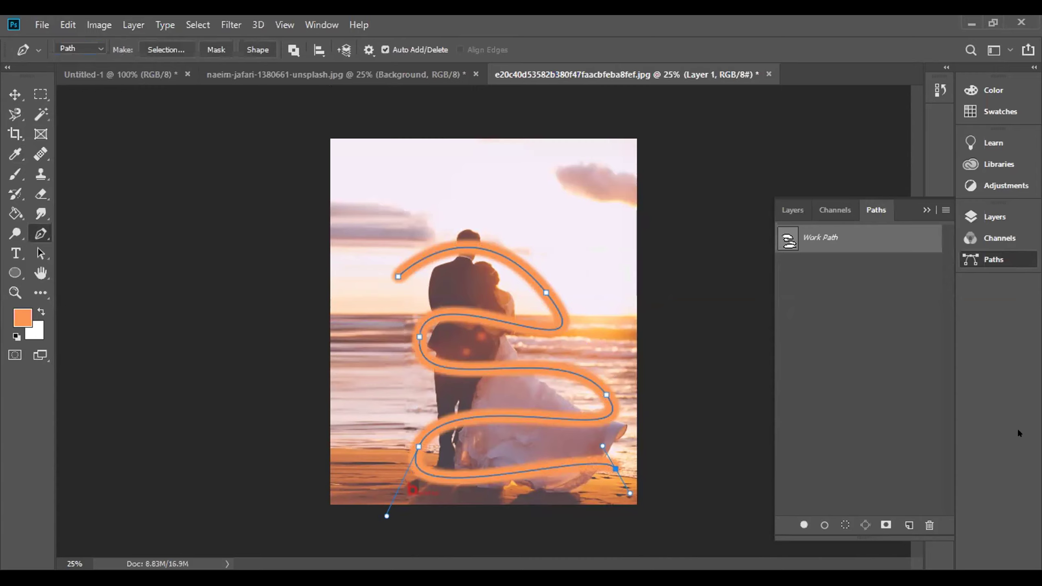
{"action": "key", "text": "Delete"}
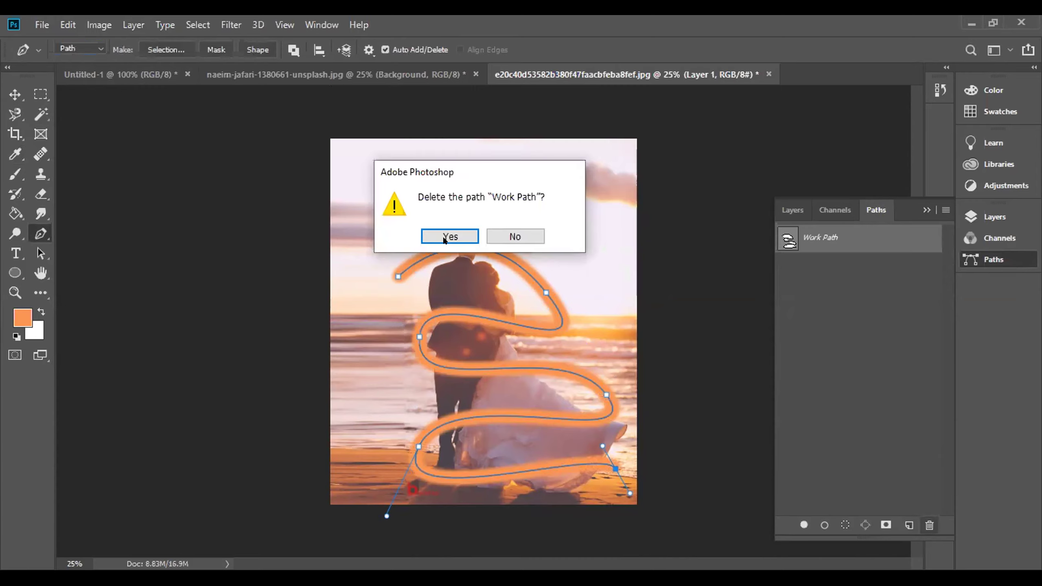
{"action": "key", "text": "Return"}
{"action": "left_click", "coordinate": [792, 210]}
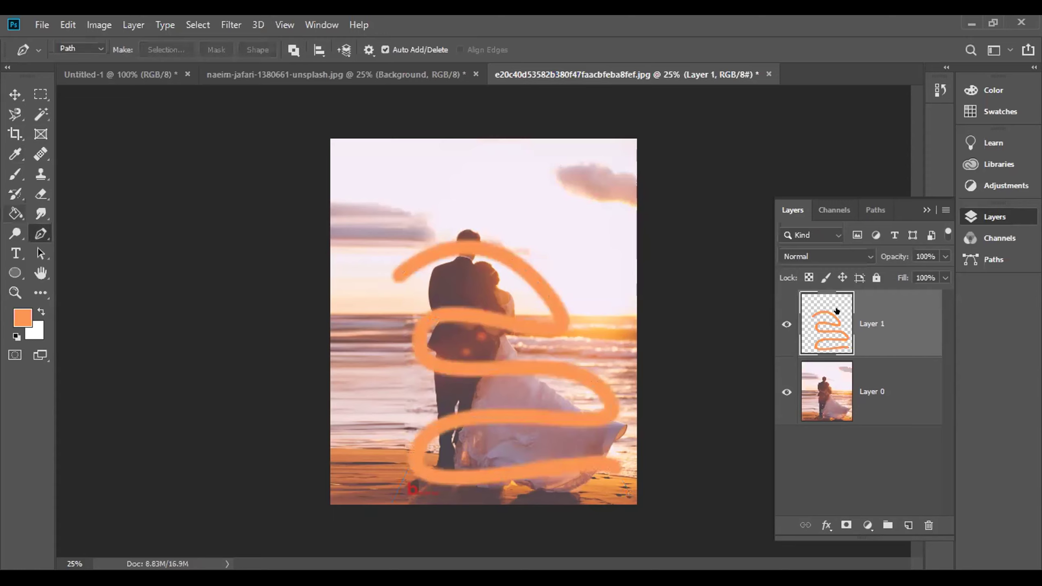
Add a mask to Layer 1 and brush black over the streak at the groom's head, across the hips and along its lowest band
{"action": "left_click", "coordinate": [846, 525]}
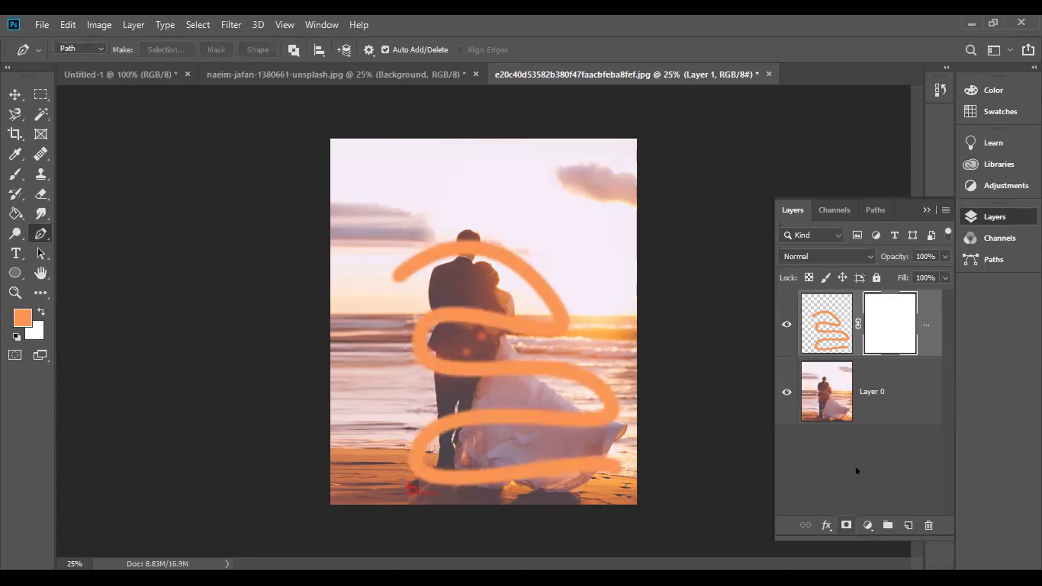
{"action": "left_click", "coordinate": [14, 174]}
{"action": "mouse_move", "coordinate": [478, 253]}
{"action": "left_mouse_down"}
{"action": "mouse_move", "coordinate": [445, 240]}
{"action": "mouse_move", "coordinate": [467, 242]}
{"action": "left_mouse_up"}
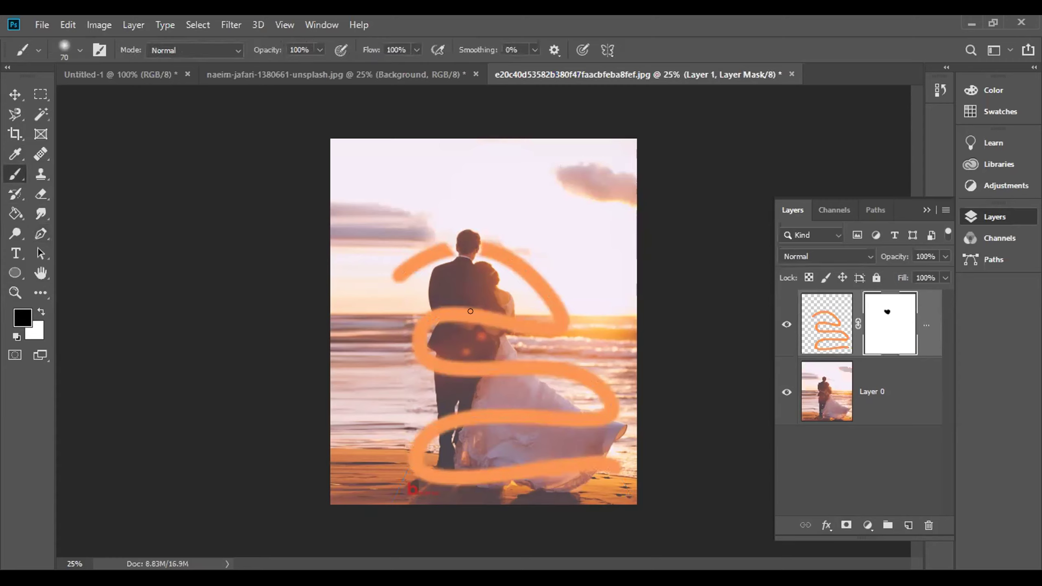
{"action": "mouse_move", "coordinate": [470, 363]}
{"action": "left_mouse_down"}
{"action": "mouse_move", "coordinate": [434, 363]}
{"action": "mouse_move", "coordinate": [431, 351]}
{"action": "mouse_move", "coordinate": [441, 361]}
{"action": "mouse_move", "coordinate": [455, 348]}
{"action": "mouse_move", "coordinate": [456, 373]}
{"action": "mouse_move", "coordinate": [482, 359]}
{"action": "mouse_move", "coordinate": [472, 350]}
{"action": "mouse_move", "coordinate": [484, 374]}
{"action": "mouse_move", "coordinate": [493, 360]}
{"action": "mouse_move", "coordinate": [515, 362]}
{"action": "left_mouse_up"}
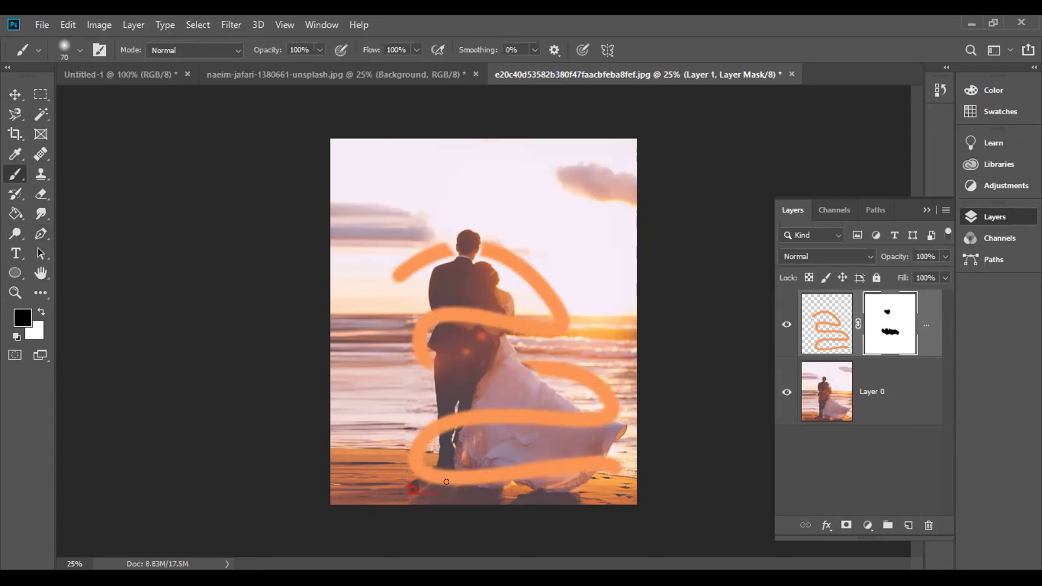
{"action": "mouse_move", "coordinate": [419, 470]}
{"action": "left_mouse_down"}
{"action": "mouse_move", "coordinate": [454, 472]}
{"action": "mouse_move", "coordinate": [447, 481]}
{"action": "mouse_move", "coordinate": [457, 469]}
{"action": "mouse_move", "coordinate": [552, 450]}
{"action": "mouse_move", "coordinate": [608, 464]}
{"action": "left_mouse_up"}
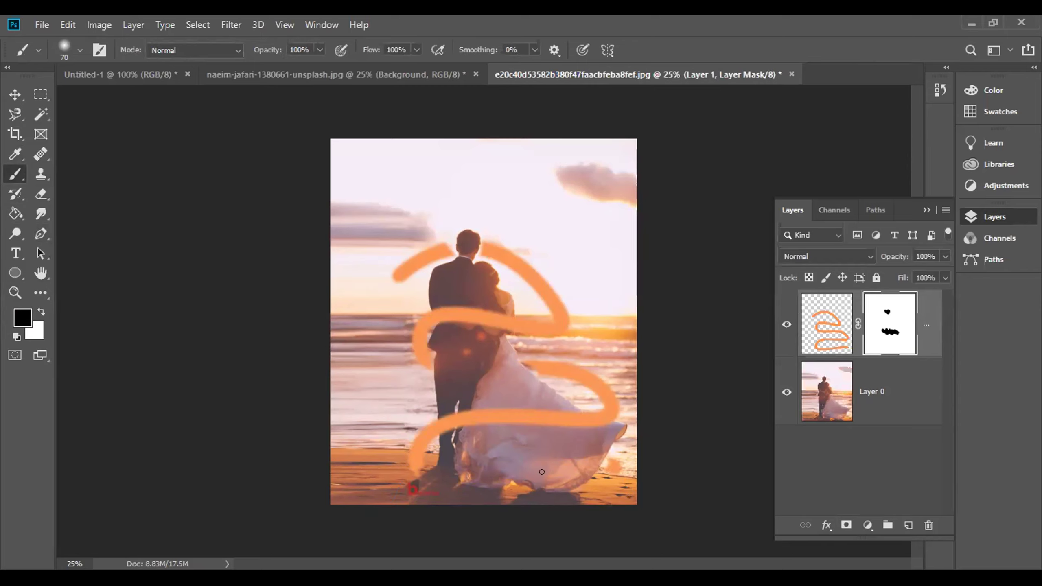
Enlarge the brush to 125 and mask out leftover streak traces around the lowest band, the hips and the groom's head
{"action": "key", "text": "bracketright"}
{"action": "key", "text": "bracketright"}
{"action": "key", "text": "bracketright"}
{"action": "key", "text": "bracketright"}
{"action": "left_click_drag", "start_coordinate": [421, 475], "coordinate": [543, 447]}
{"action": "mouse_move", "coordinate": [472, 352]}
{"action": "left_mouse_down"}
{"action": "mouse_move", "coordinate": [507, 362]}
{"action": "mouse_move", "coordinate": [470, 341]}
{"action": "left_mouse_up"}
{"action": "left_click_drag", "start_coordinate": [458, 232], "coordinate": [458, 264]}
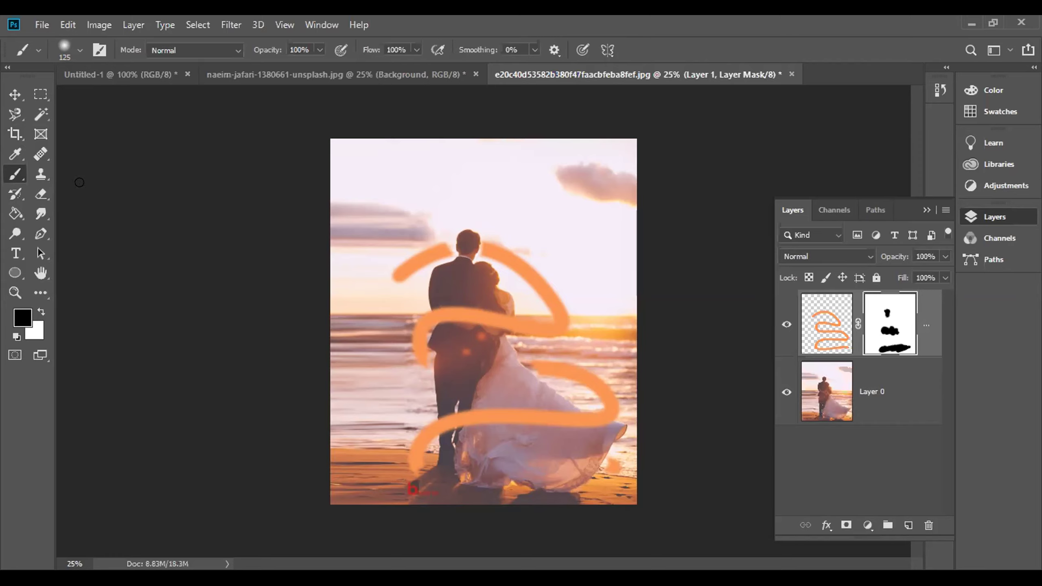
Reduce the brush to 70 and refine the mask, restoring the streak in white beside the head and around its lowest bend, with black over the head
{"action": "key", "text": "bracketleft"}
{"action": "key", "text": "bracketleft"}
{"action": "key", "text": "bracketleft"}
{"action": "key", "text": "bracketleft"}
{"action": "left_click", "coordinate": [41, 312]}
{"action": "left_click_drag", "start_coordinate": [432, 240], "coordinate": [454, 239]}
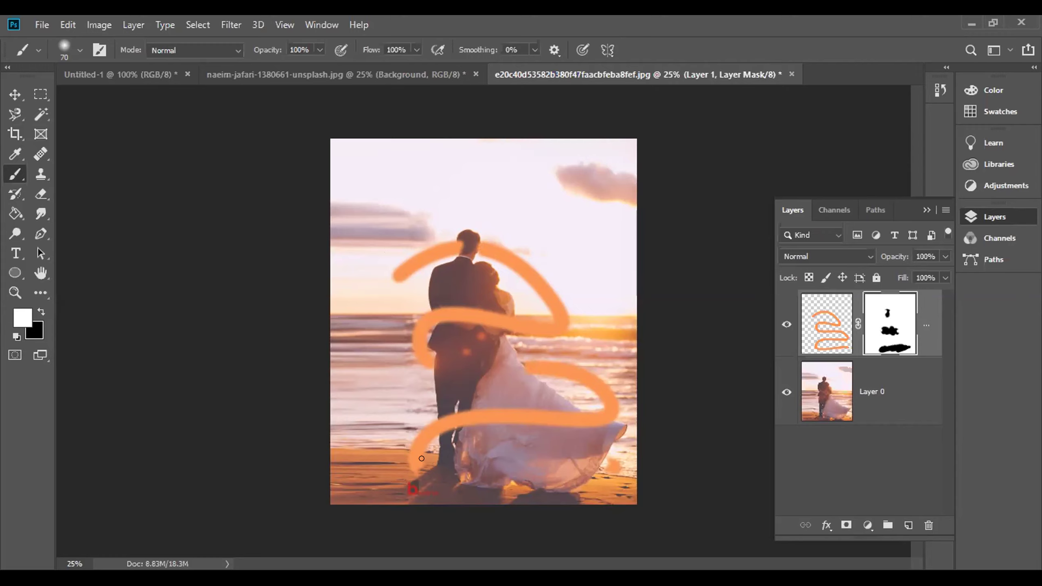
{"action": "mouse_move", "coordinate": [411, 462]}
{"action": "left_mouse_down"}
{"action": "mouse_move", "coordinate": [433, 463]}
{"action": "mouse_move", "coordinate": [421, 462]}
{"action": "mouse_move", "coordinate": [445, 476]}
{"action": "mouse_move", "coordinate": [437, 479]}
{"action": "mouse_move", "coordinate": [423, 474]}
{"action": "mouse_move", "coordinate": [458, 481]}
{"action": "mouse_move", "coordinate": [455, 472]}
{"action": "left_mouse_up"}
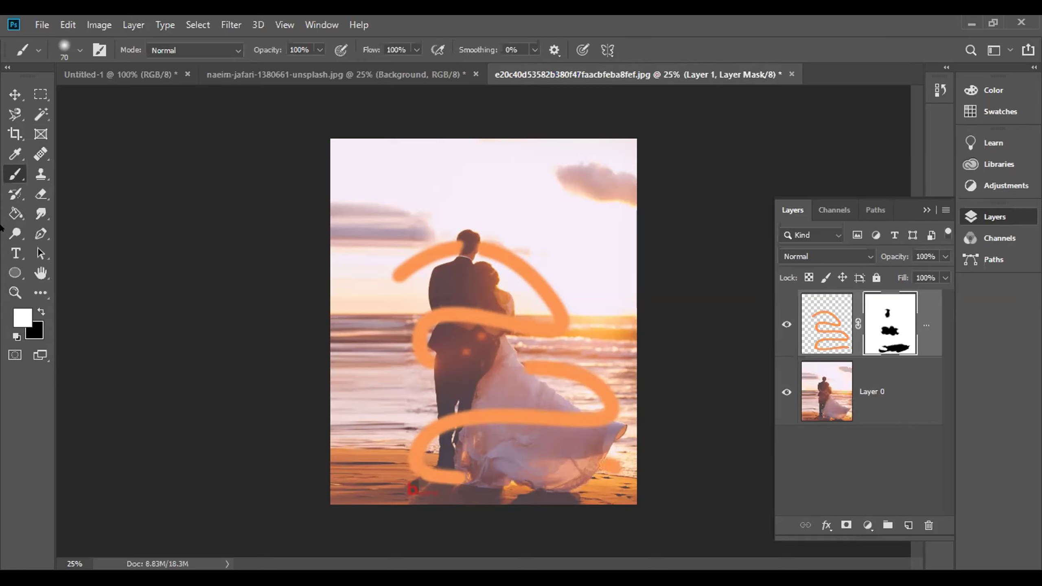
{"action": "left_click", "coordinate": [42, 313]}
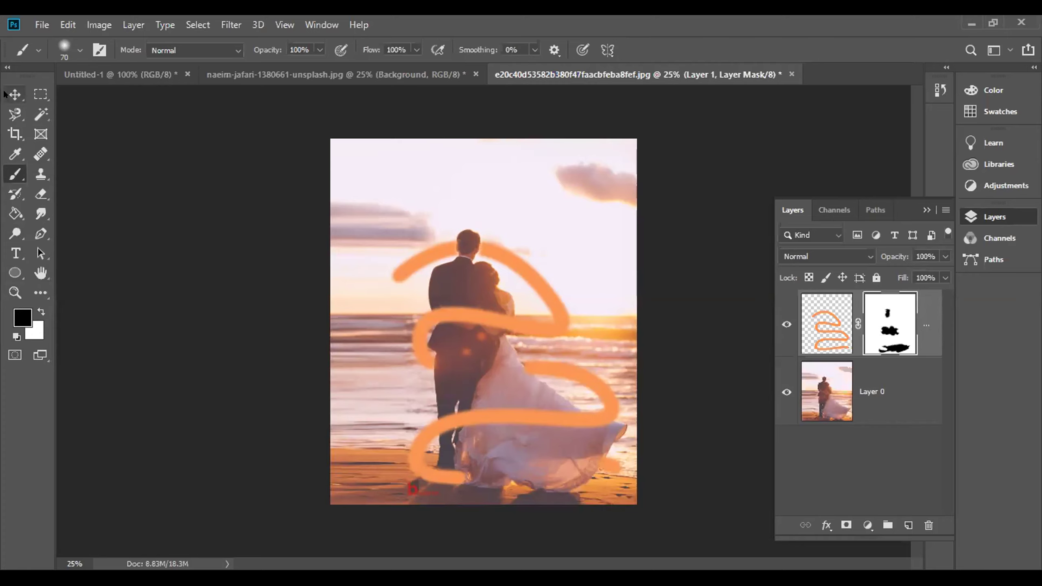
Add an Outer Glow layer style to Layer 1's streak and move its dialog aside to uncover the photo
{"action": "key", "text": "v"}
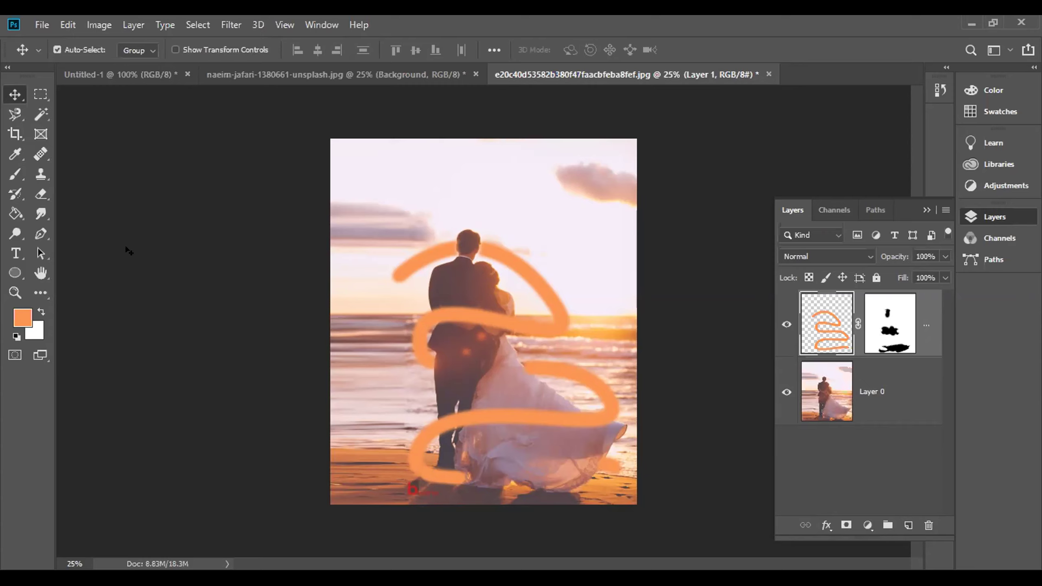
{"action": "left_click", "coordinate": [826, 525]}
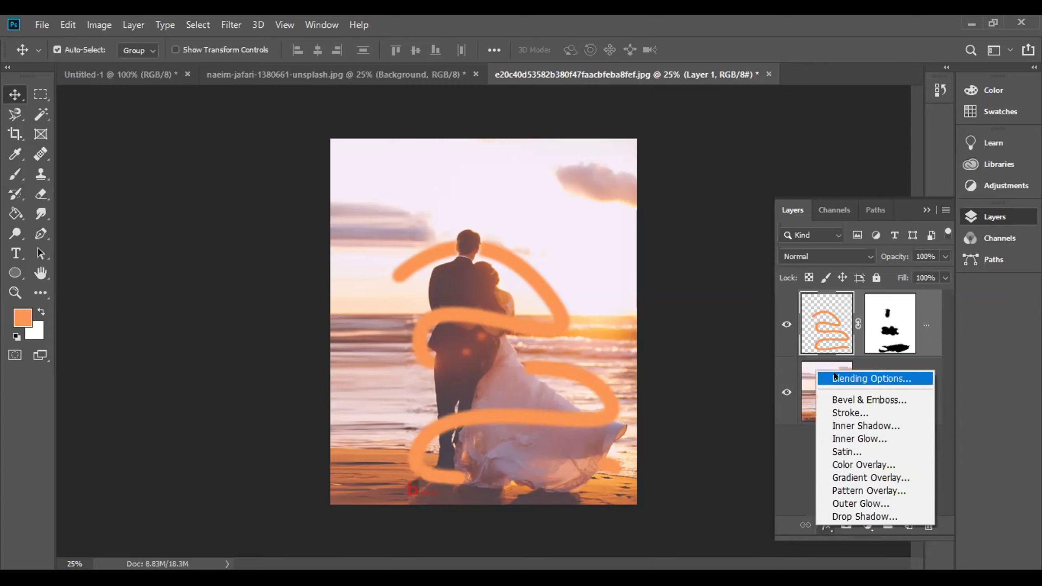
{"action": "left_click", "coordinate": [844, 499]}
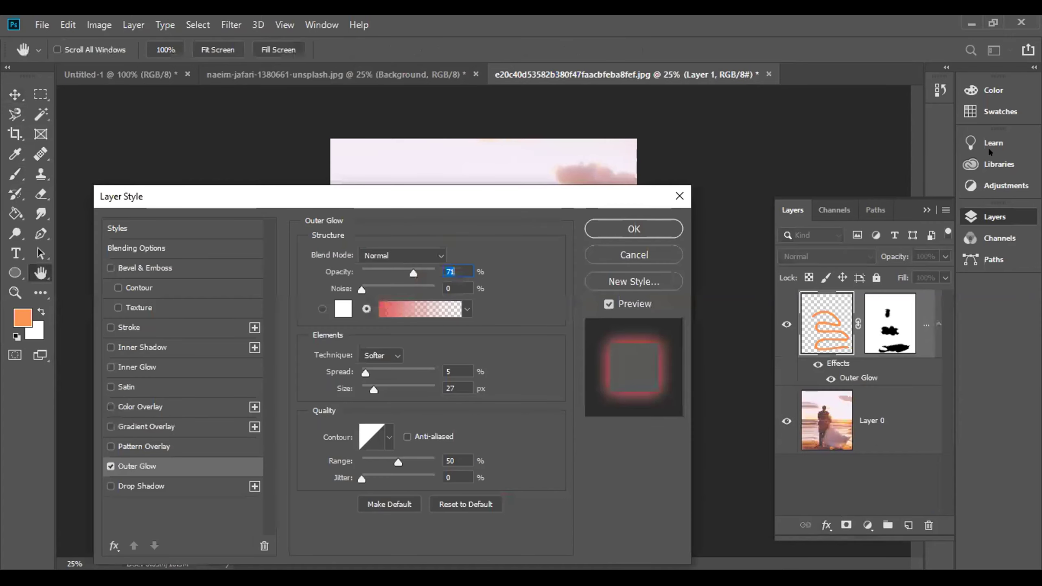
{"action": "left_click_drag", "start_coordinate": [488, 193], "coordinate": [991, 148]}
Set the Outer Glow colour to an orange sampled from the beach sand in the photo, #cf7948
{"action": "left_click", "coordinate": [837, 264]}
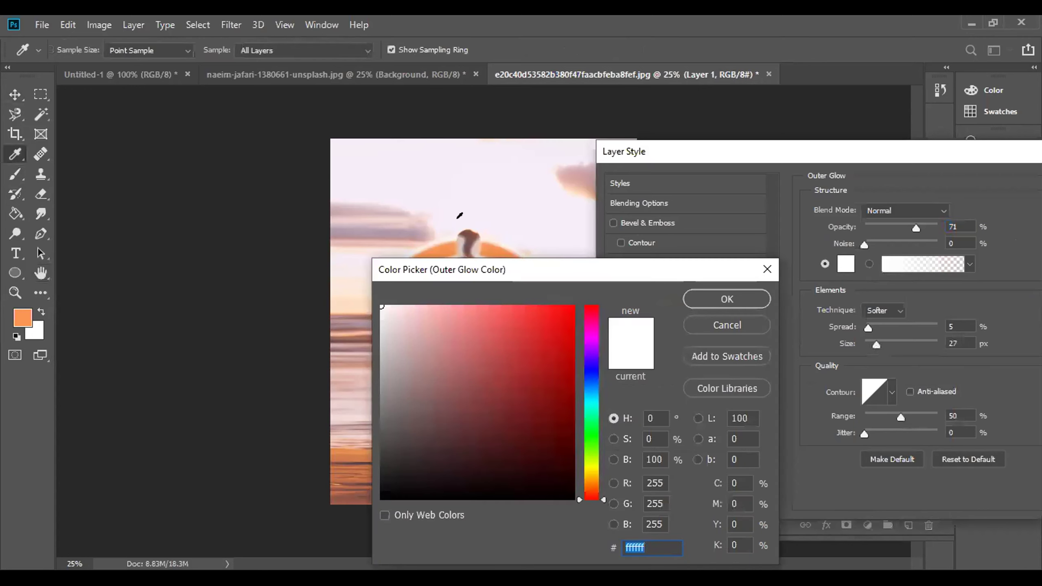
{"action": "left_click", "coordinate": [420, 203]}
{"action": "left_click", "coordinate": [444, 194]}
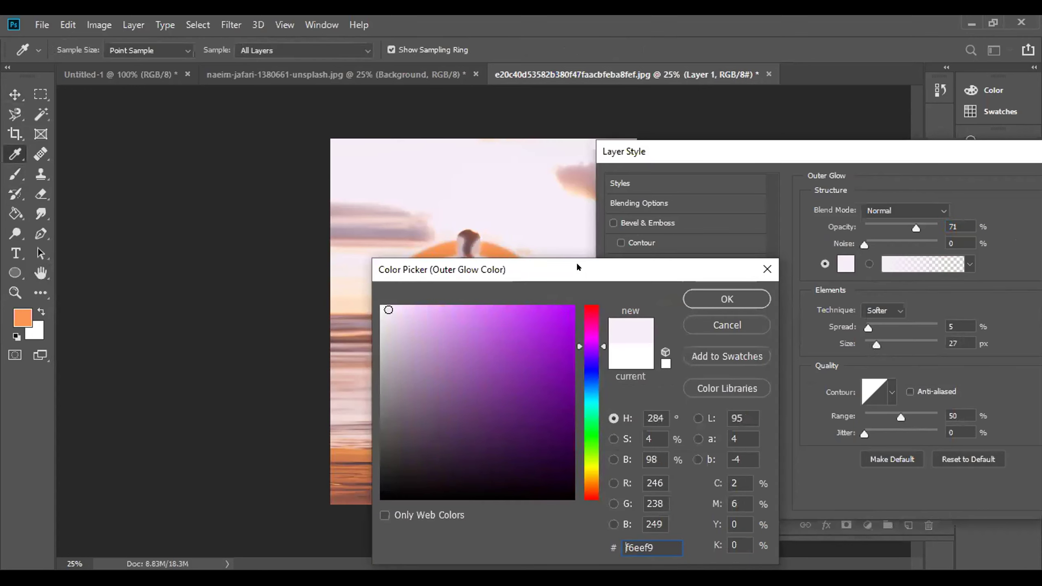
{"action": "left_click_drag", "start_coordinate": [585, 271], "coordinate": [811, 224]}
{"action": "left_click", "coordinate": [382, 414]}
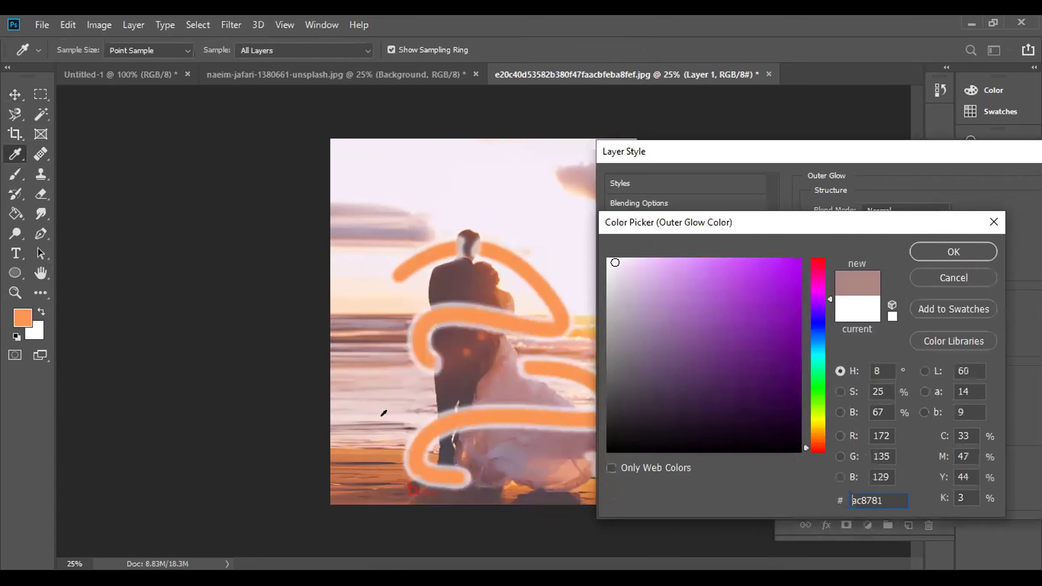
{"action": "left_click", "coordinate": [382, 446]}
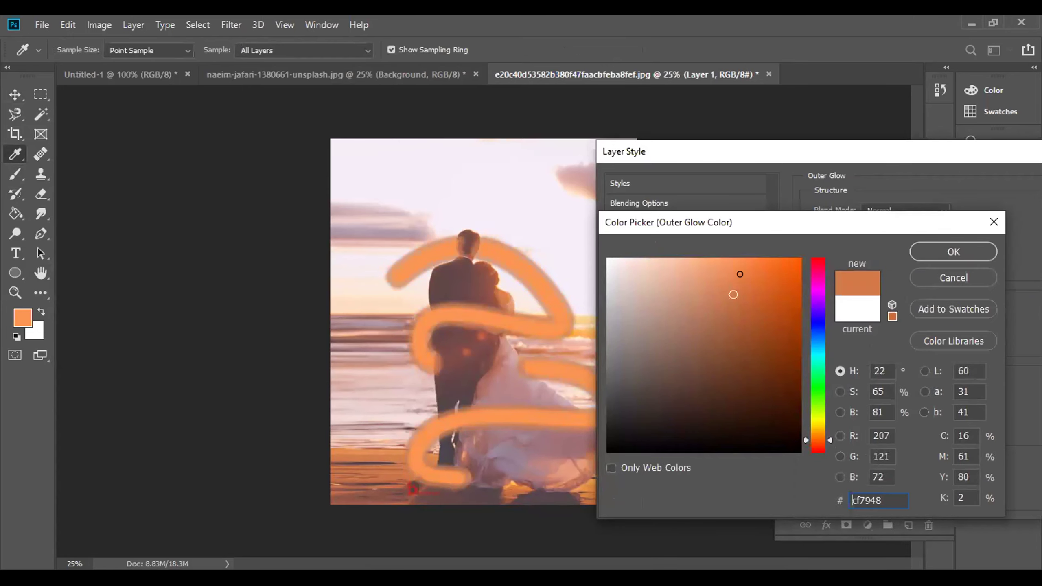
{"action": "left_click", "coordinate": [918, 245]}
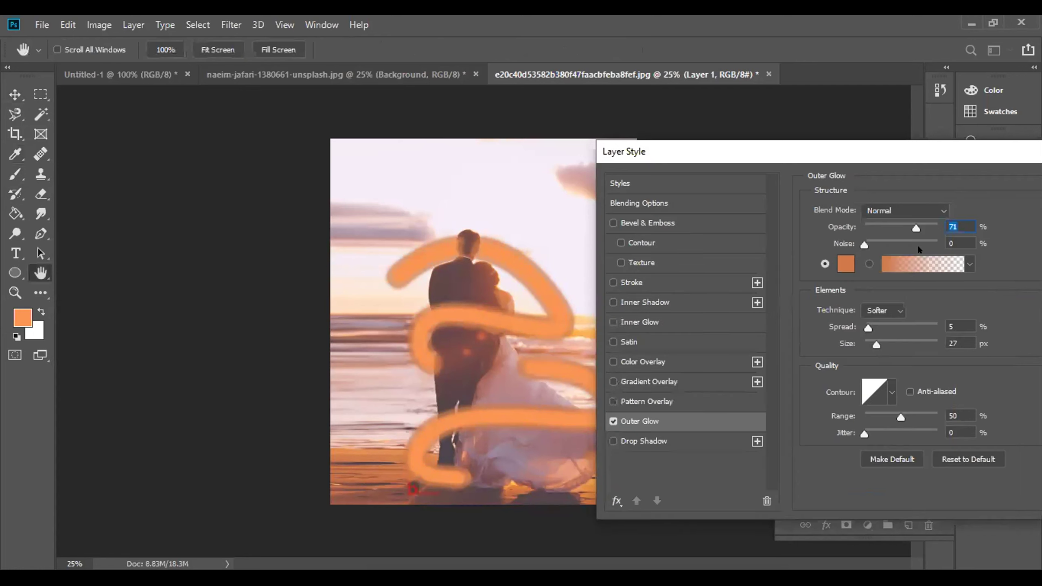
Lower the Outer Glow opacity to 17% and set its spread to 9%
{"action": "left_click_drag", "start_coordinate": [916, 228], "coordinate": [875, 228]}
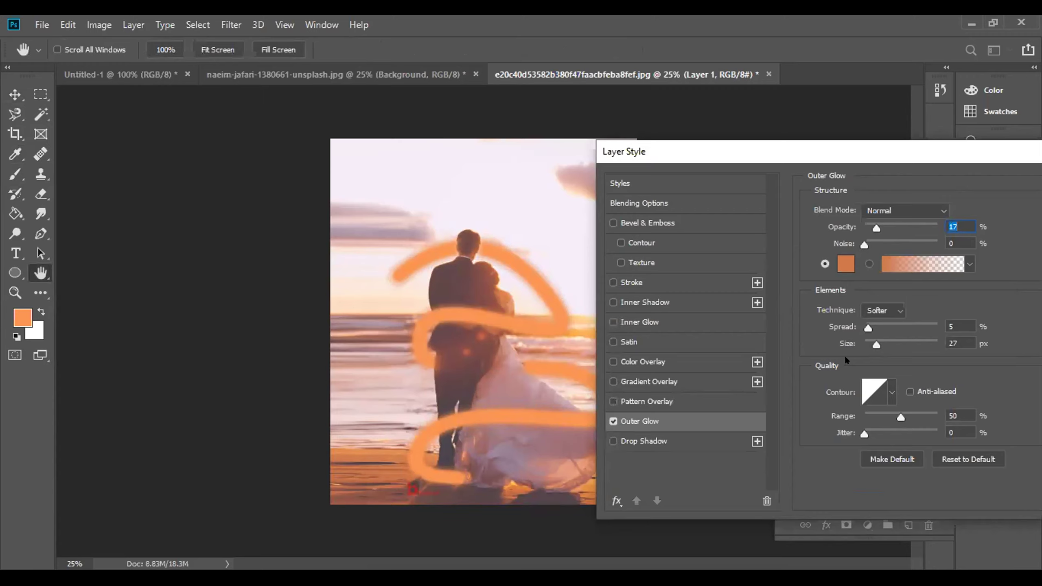
{"action": "left_click_drag", "start_coordinate": [868, 328], "coordinate": [870, 326]}
{"action": "left_click_drag", "start_coordinate": [907, 152], "coordinate": [709, 152]}
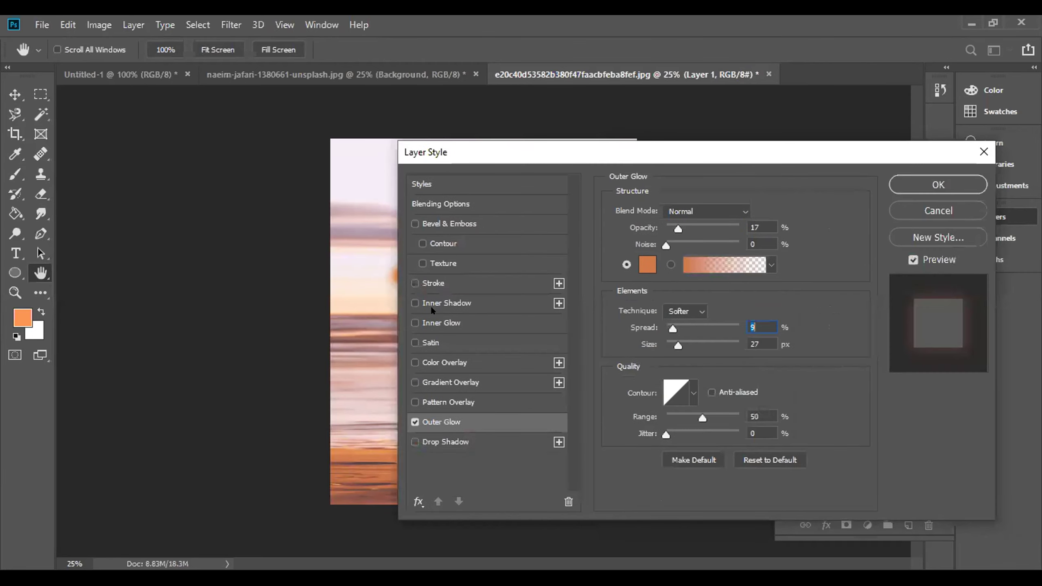
Enable Inner Glow on the streak and set its blend mode to Soft Light, keeping the photo uncovered
{"action": "left_click", "coordinate": [431, 325]}
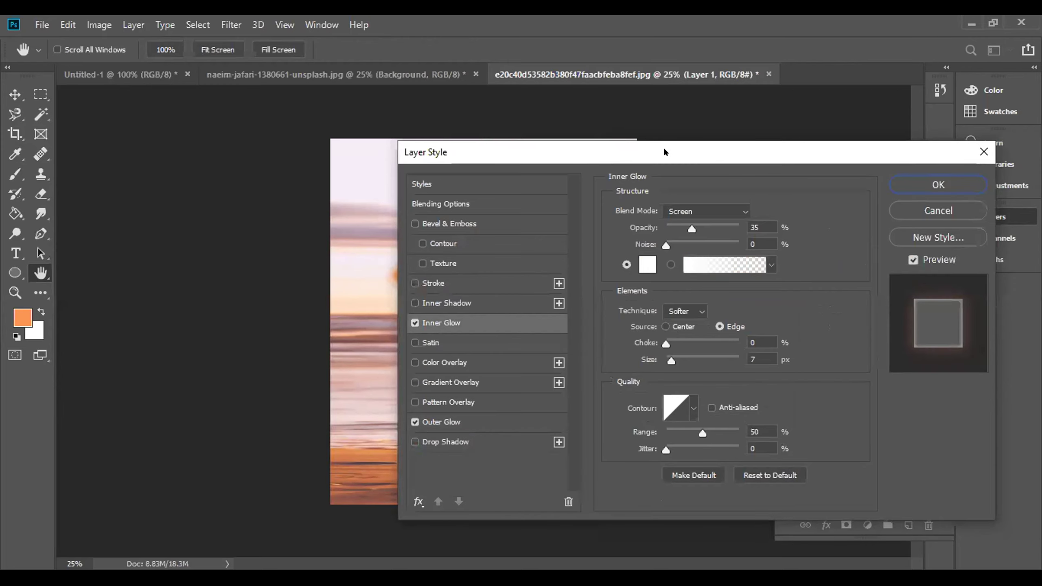
{"action": "left_click_drag", "start_coordinate": [665, 152], "coordinate": [937, 142]}
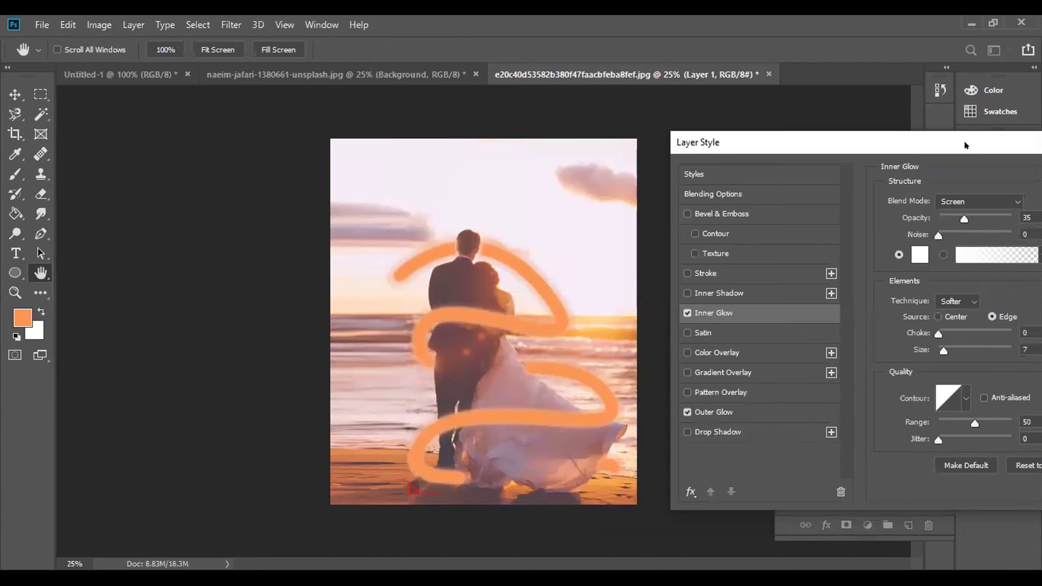
{"action": "left_click_drag", "start_coordinate": [964, 140], "coordinate": [921, 138]}
{"action": "left_click", "coordinate": [965, 197]}
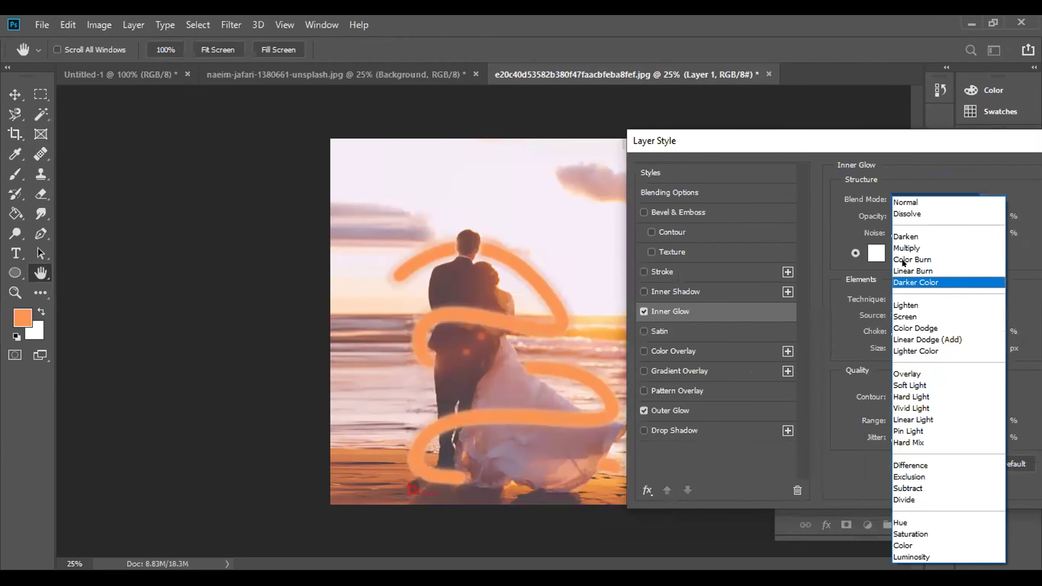
{"action": "left_click", "coordinate": [905, 386]}
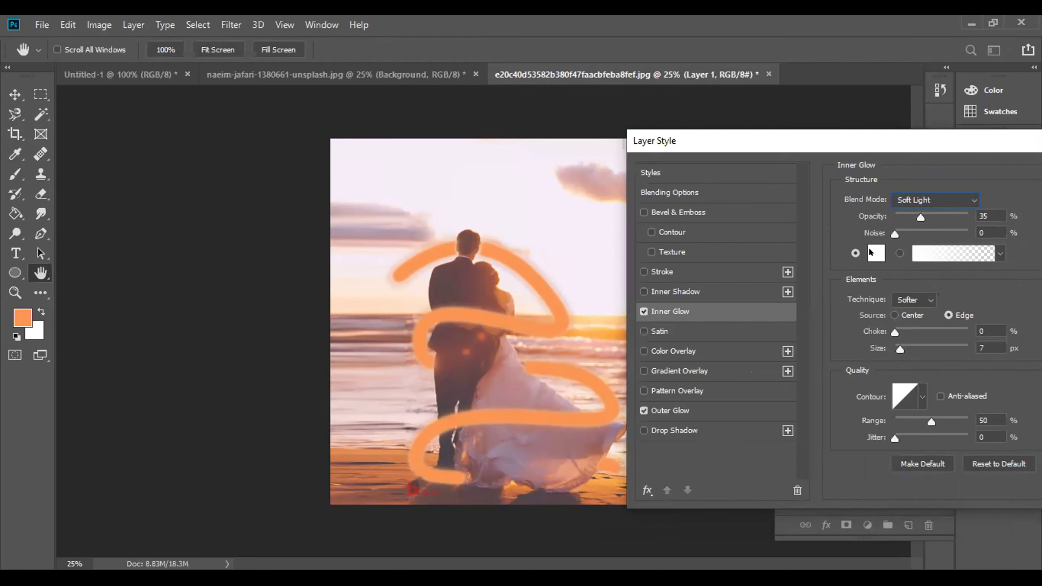
Set the Inner Glow colour to #ea5c5c with a 29% choke and apply the layer styles to Layer 1
{"action": "left_click", "coordinate": [875, 253]}
{"action": "type", "text": "ea5c5c"}
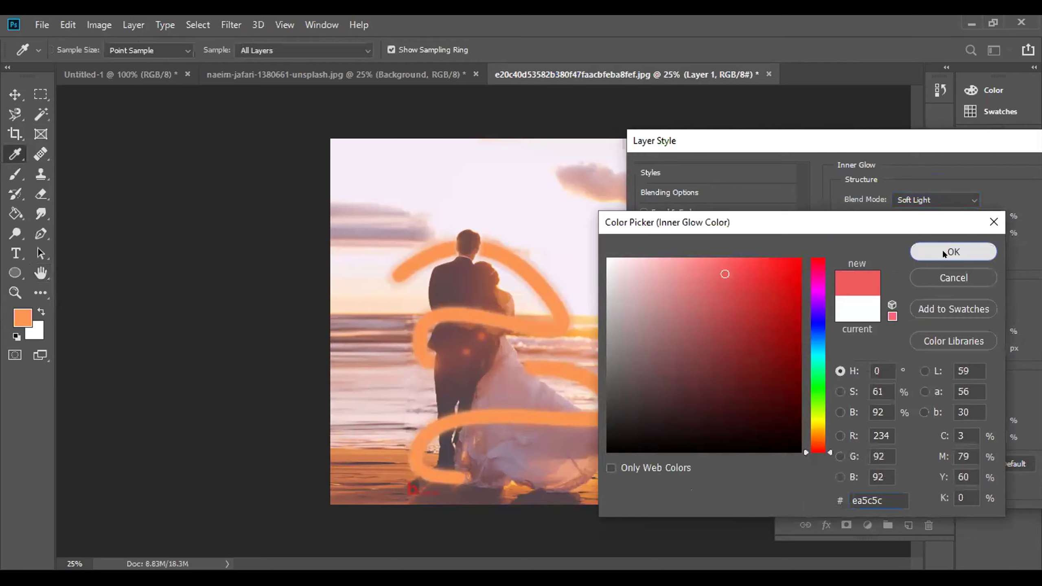
{"action": "left_click", "coordinate": [942, 249]}
{"action": "left_click_drag", "start_coordinate": [895, 333], "coordinate": [917, 327]}
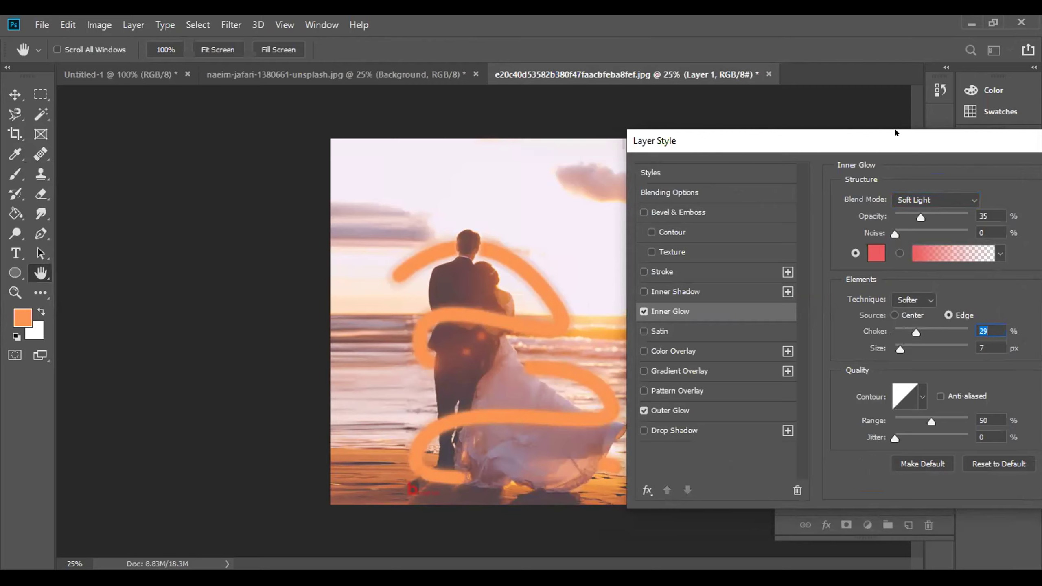
{"action": "left_click_drag", "start_coordinate": [896, 132], "coordinate": [808, 155]}
{"action": "left_click_drag", "start_coordinate": [896, 166], "coordinate": [733, 163]}
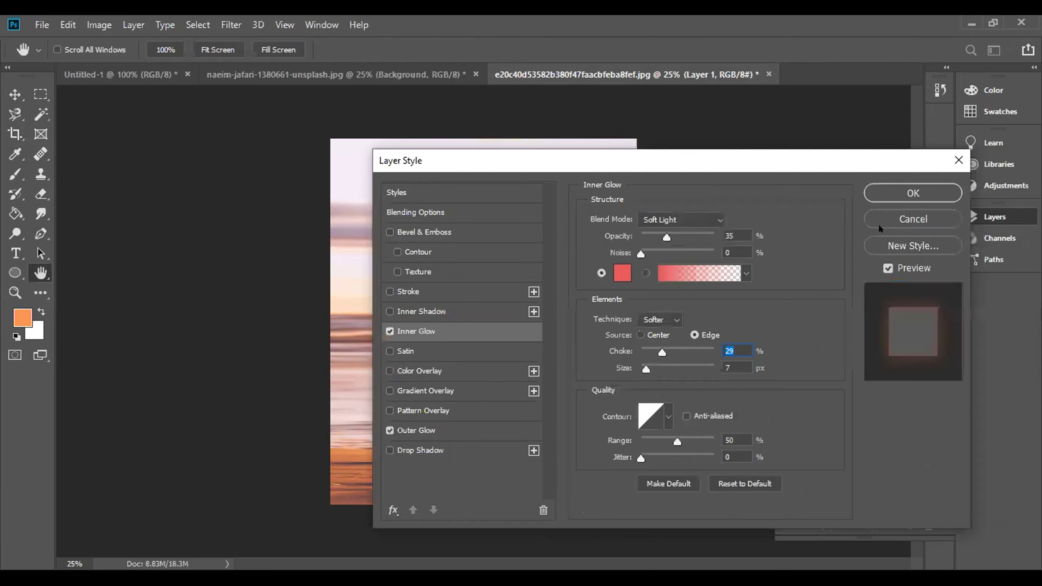
{"action": "left_click", "coordinate": [915, 193]}
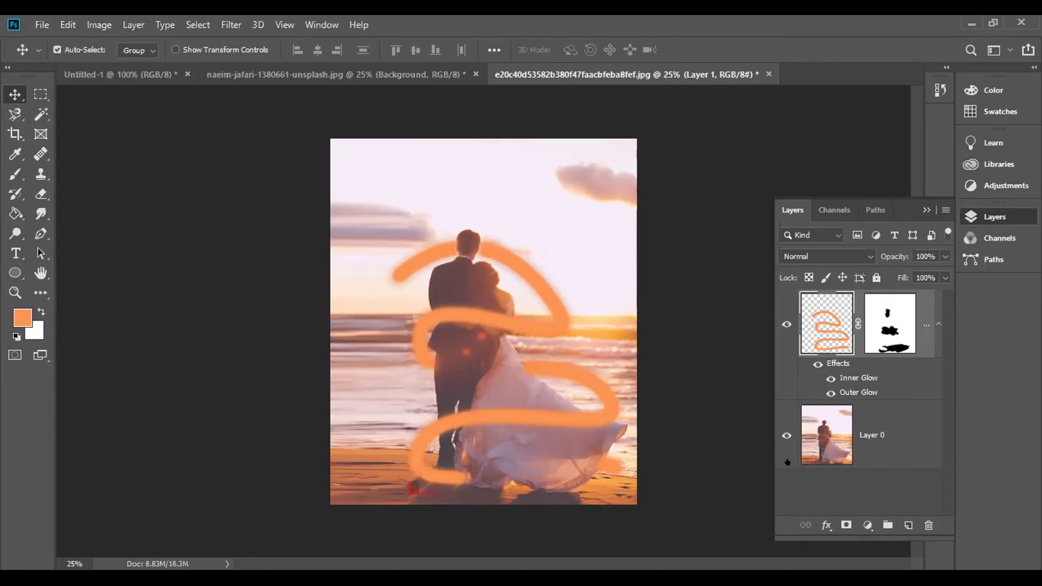
Hide Layer 0 to check the glowing streak on its own, and show the layer again
{"action": "left_click", "coordinate": [785, 435]}
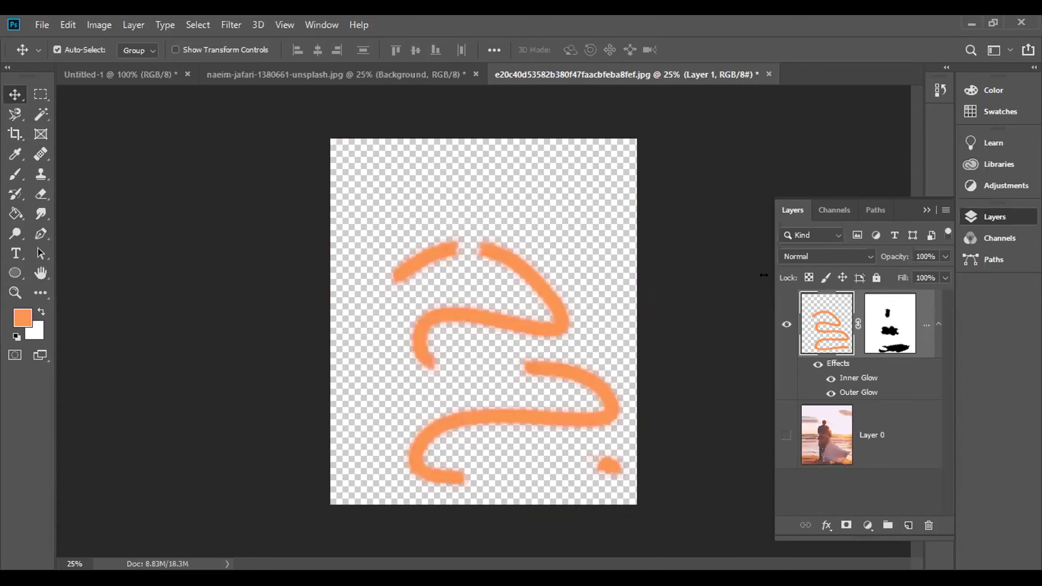
{"action": "left_click", "coordinate": [786, 434]}
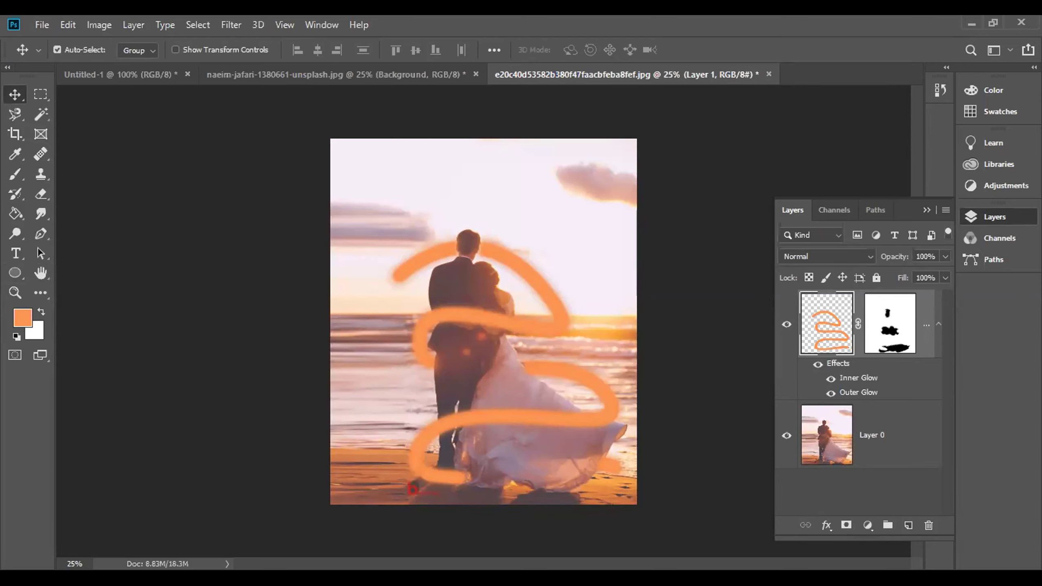
Open pexels-photo-1391498 from the Desktop and close it again
{"action": "left_click", "coordinate": [42, 25]}
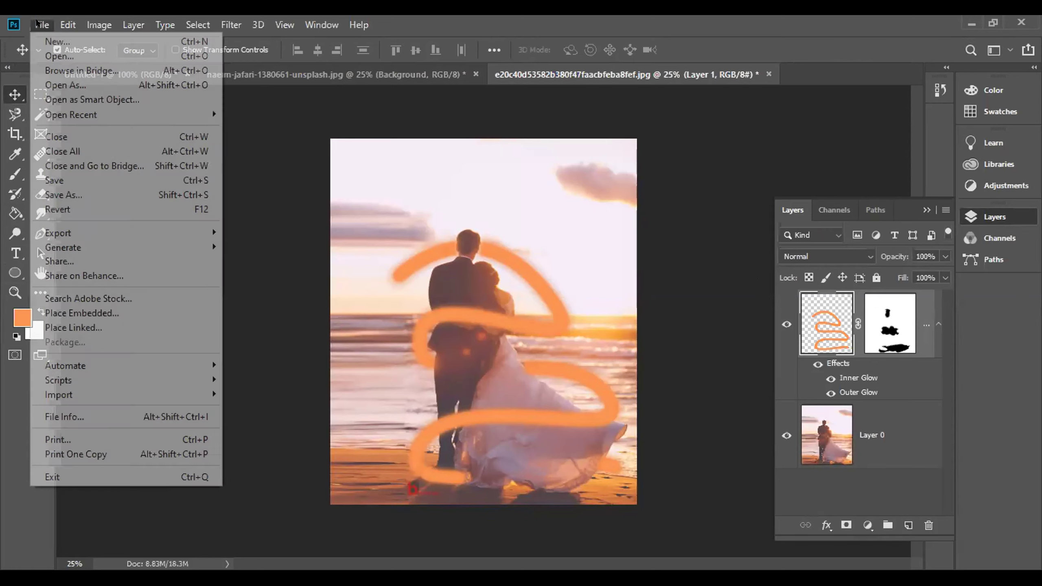
{"action": "left_click", "coordinate": [39, 50]}
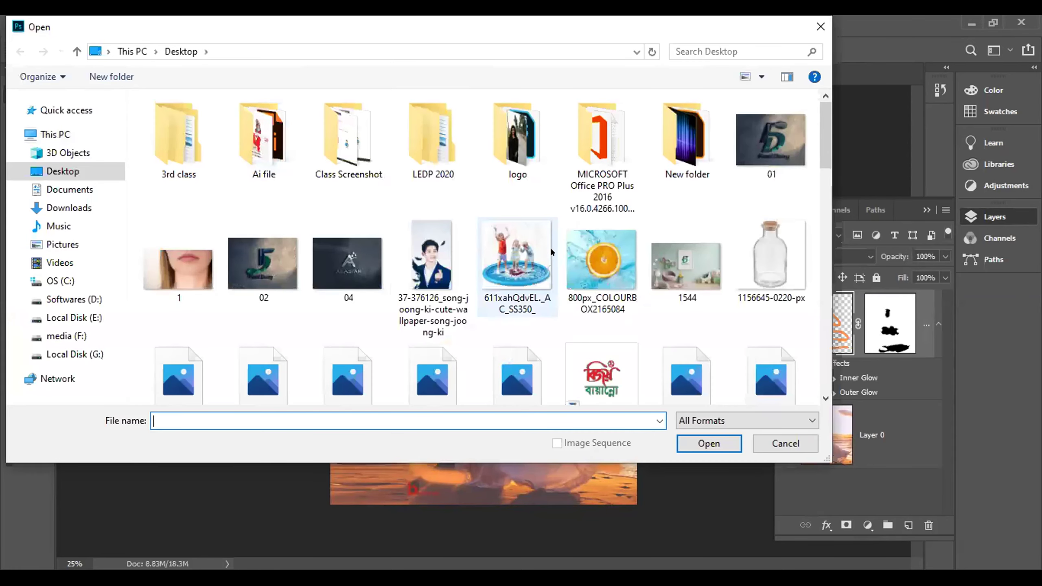
{"action": "scroll", "coordinate": [551, 249], "scroll_direction": "down", "scroll_amount": 1}
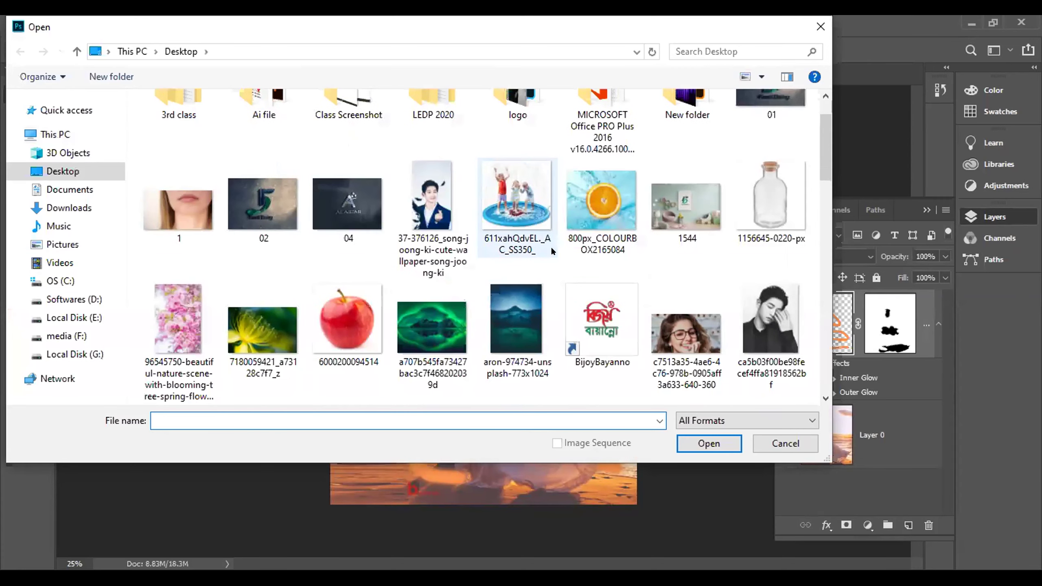
{"action": "scroll", "coordinate": [552, 249], "scroll_direction": "down", "scroll_amount": 4}
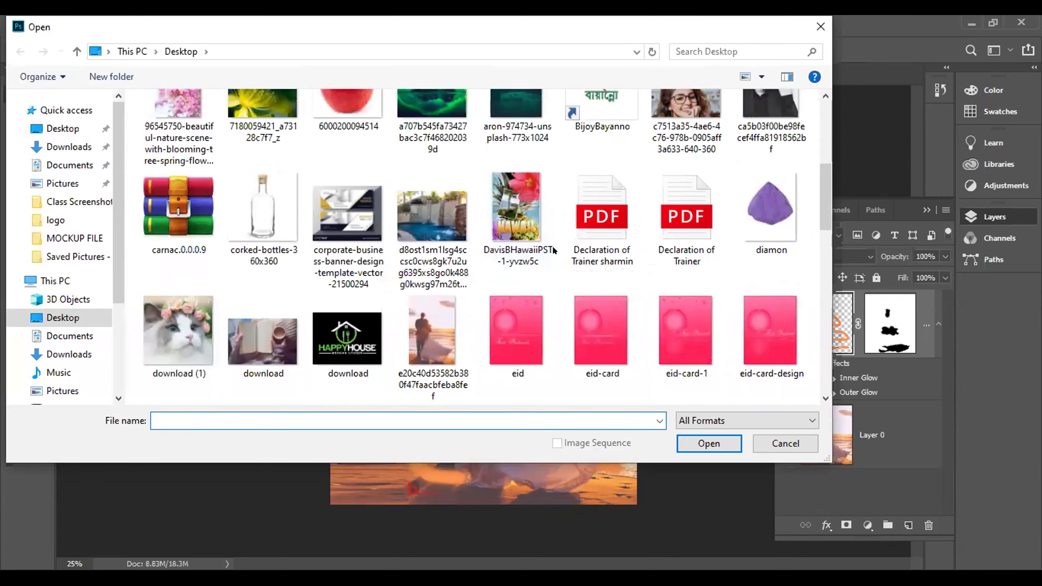
{"action": "scroll", "coordinate": [553, 249], "scroll_direction": "down", "scroll_amount": 3}
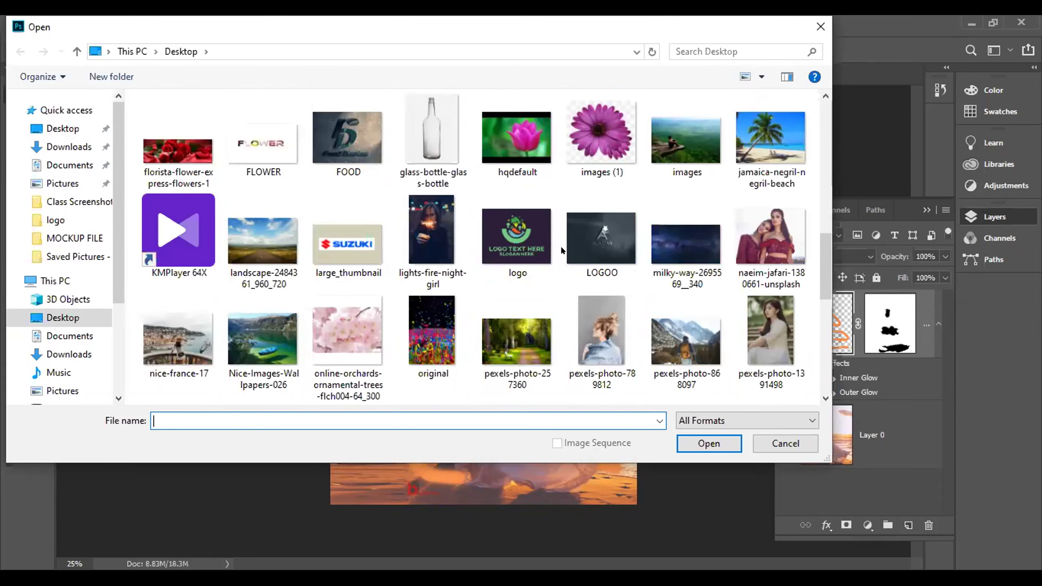
{"action": "left_click", "coordinate": [757, 332]}
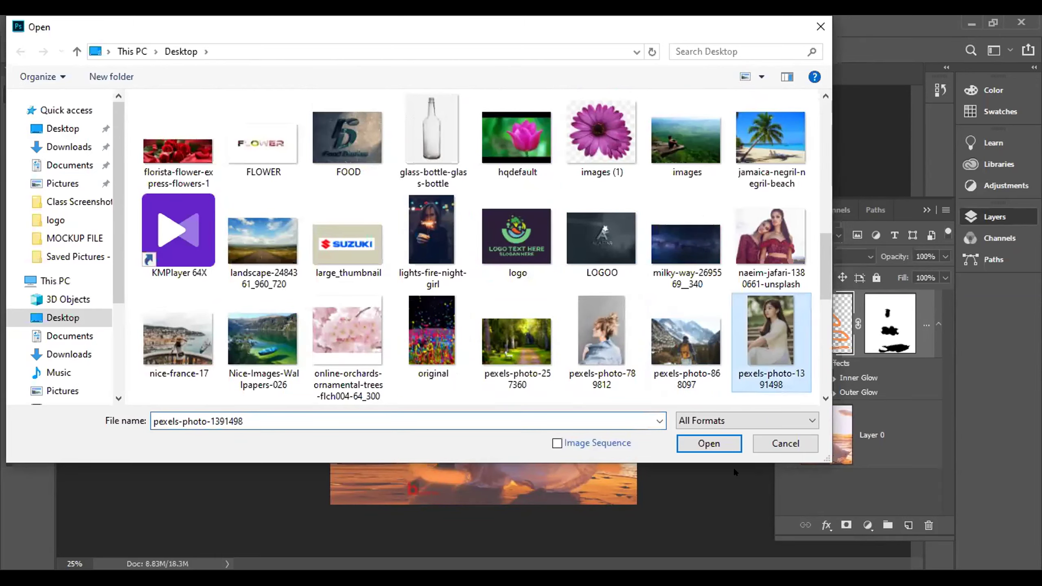
{"action": "left_click", "coordinate": [709, 443]}
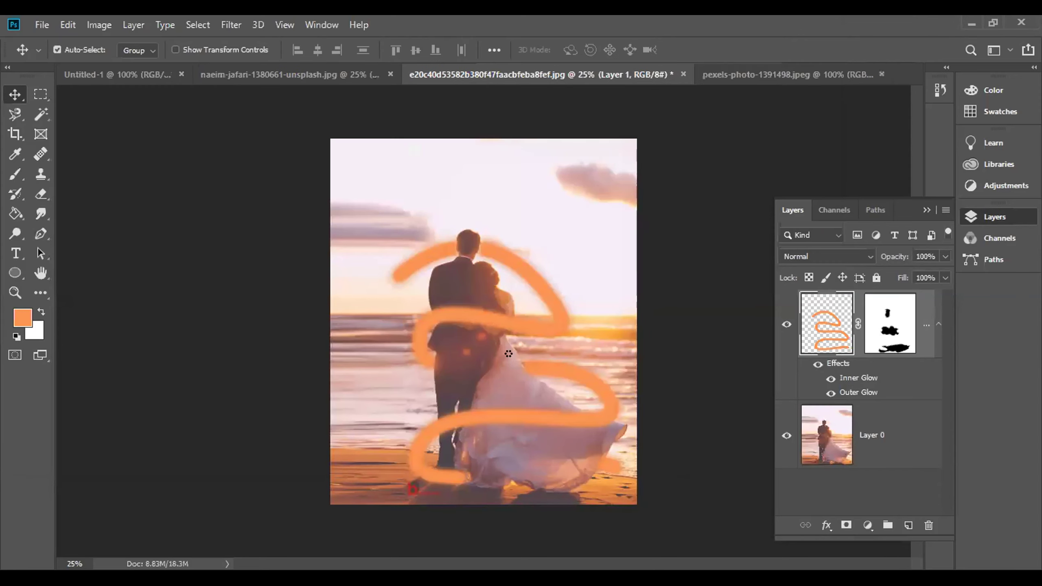
{"action": "left_click", "coordinate": [881, 74]}
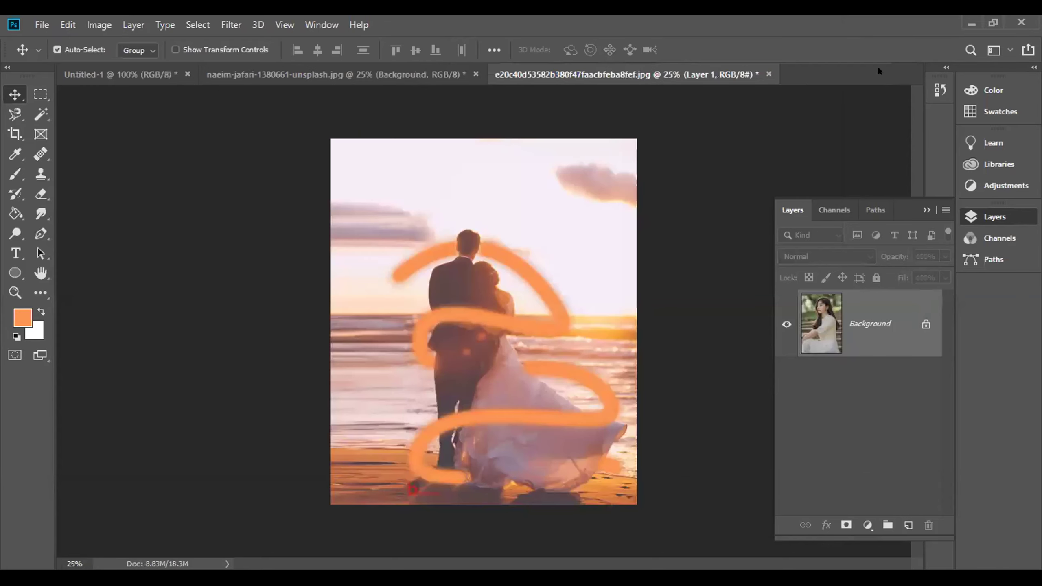
Close the selective-colour photo of the two women in red without saving it
{"action": "left_click", "coordinate": [389, 75]}
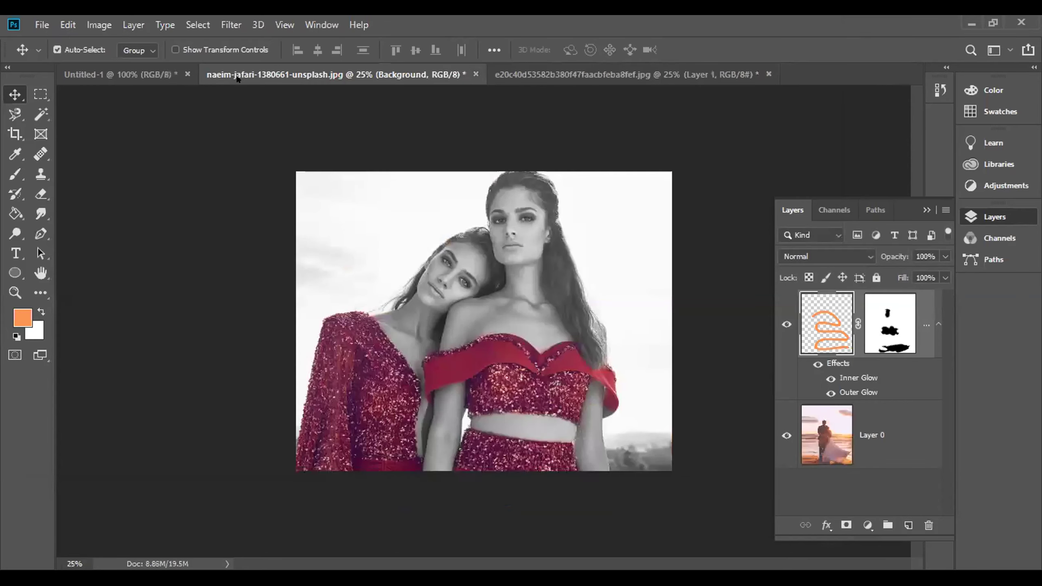
{"action": "left_click", "coordinate": [476, 74]}
{"action": "left_click", "coordinate": [517, 236]}
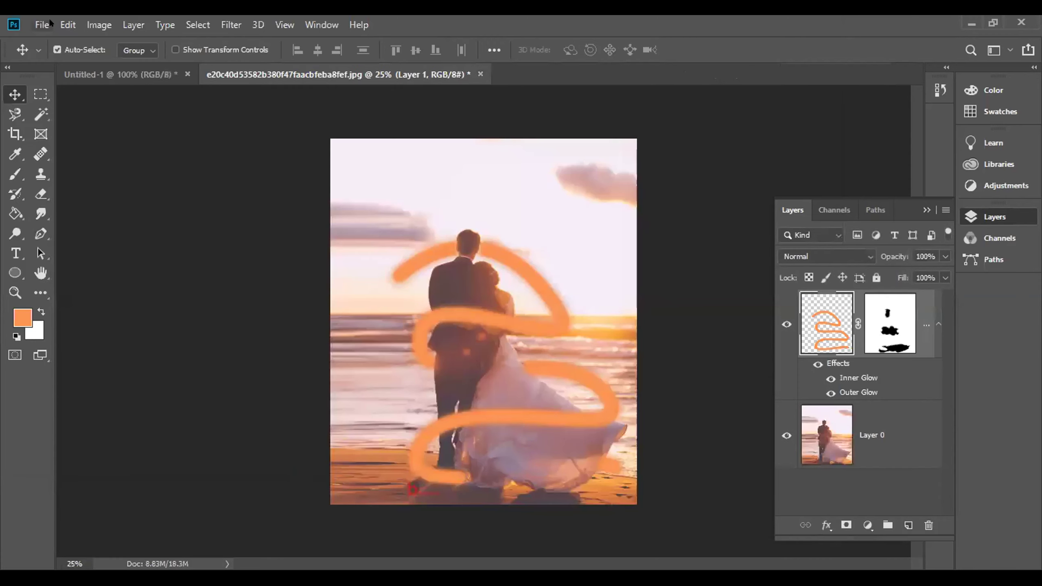
{"action": "left_click", "coordinate": [40, 24]}
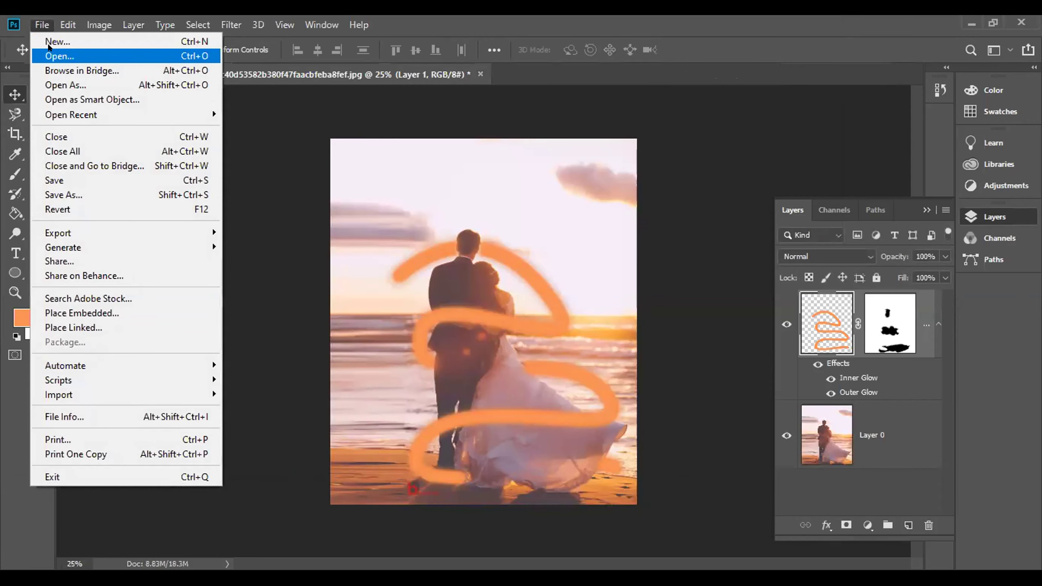
{"action": "left_click", "coordinate": [48, 52]}
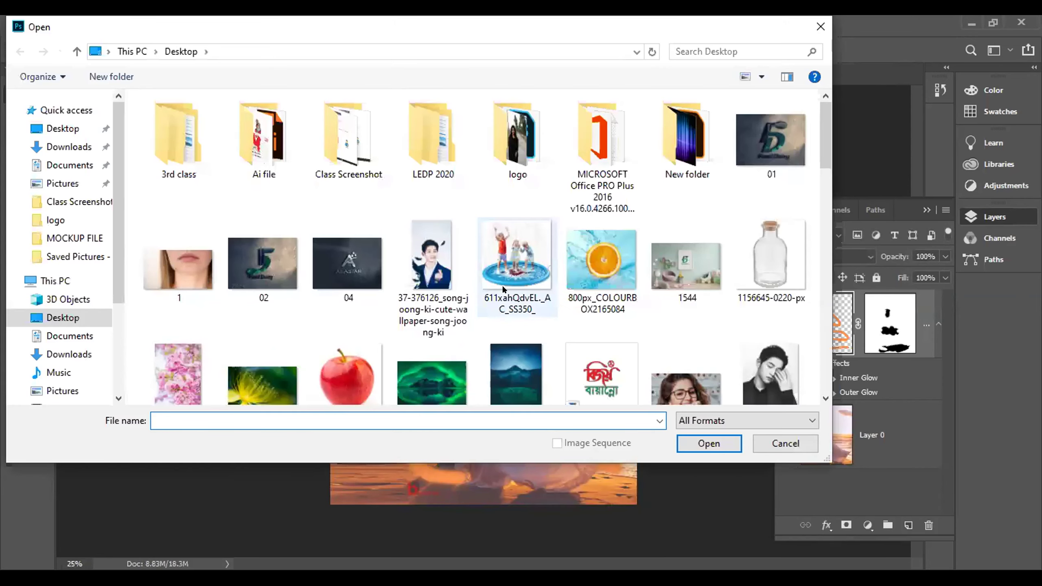
{"action": "scroll", "coordinate": [504, 292], "scroll_direction": "down", "scroll_amount": 6}
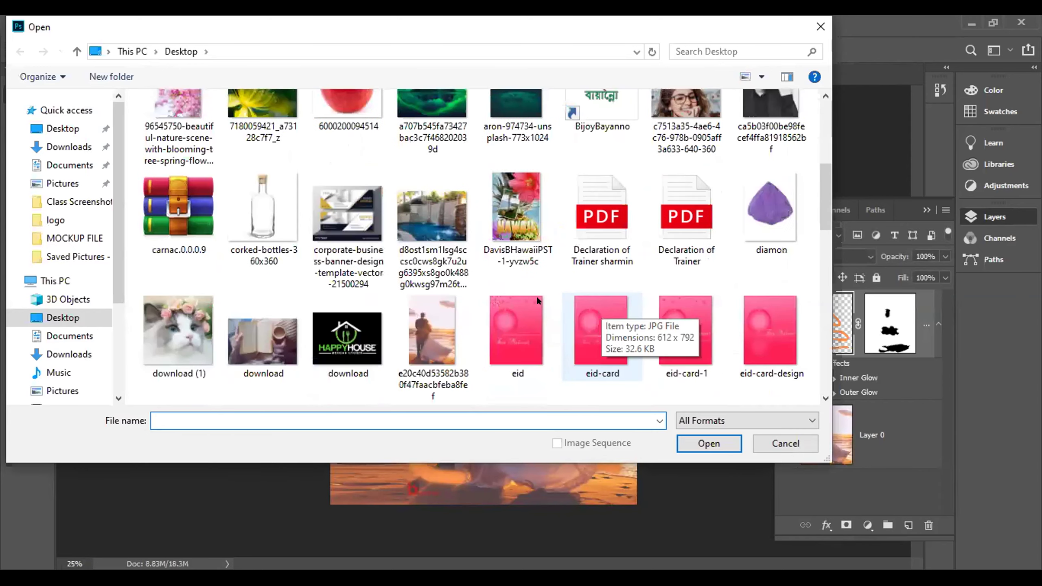
{"action": "scroll", "coordinate": [471, 305], "scroll_direction": "down", "scroll_amount": 5}
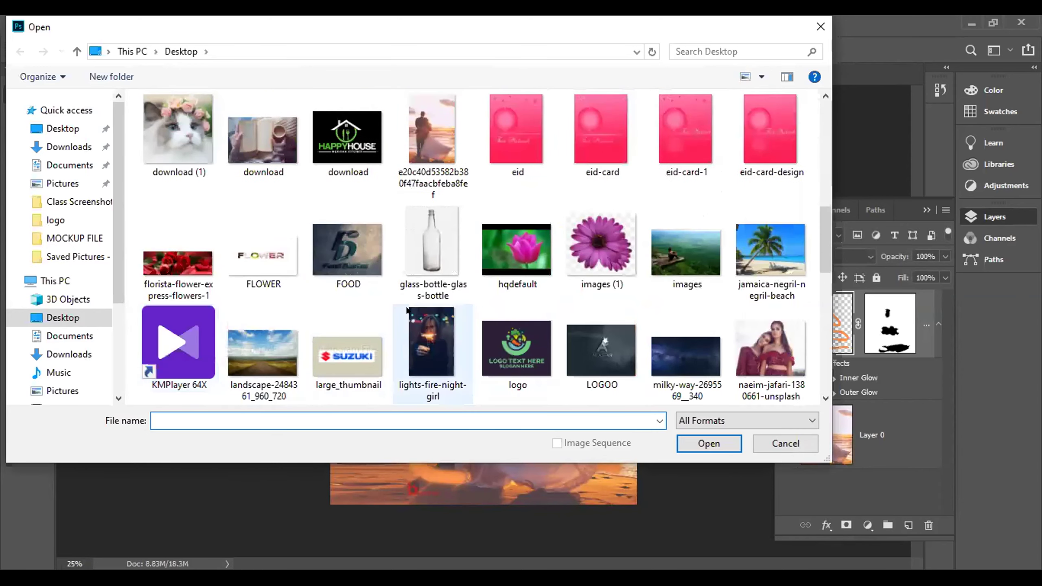
{"action": "scroll", "coordinate": [528, 312], "scroll_direction": "down", "scroll_amount": 3}
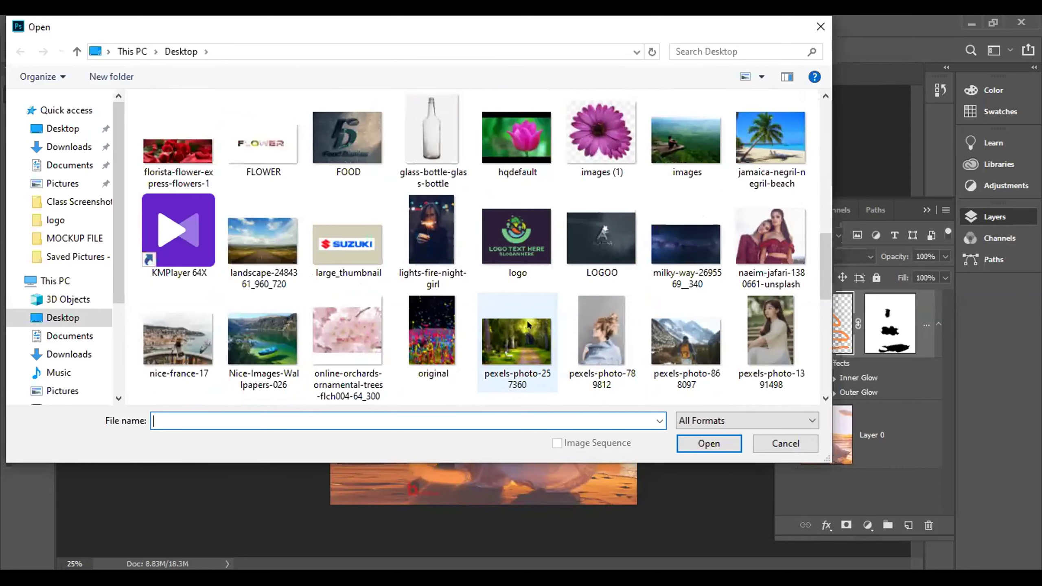
{"action": "scroll", "coordinate": [527, 320], "scroll_direction": "down", "scroll_amount": 3}
{"action": "scroll", "coordinate": [595, 316], "scroll_direction": "down", "scroll_amount": 3}
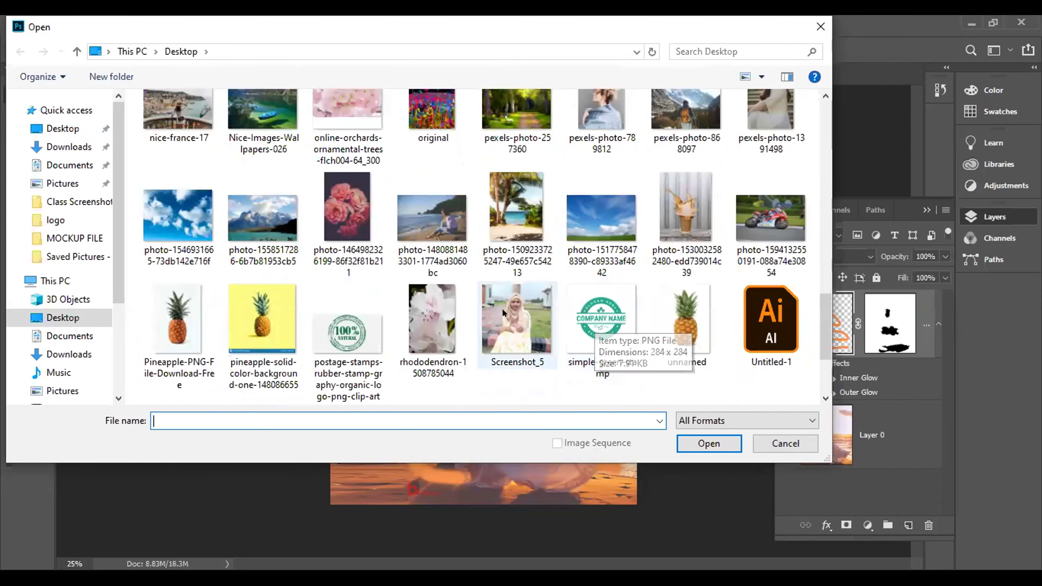
{"action": "scroll", "coordinate": [502, 308], "scroll_direction": "down", "scroll_amount": 3}
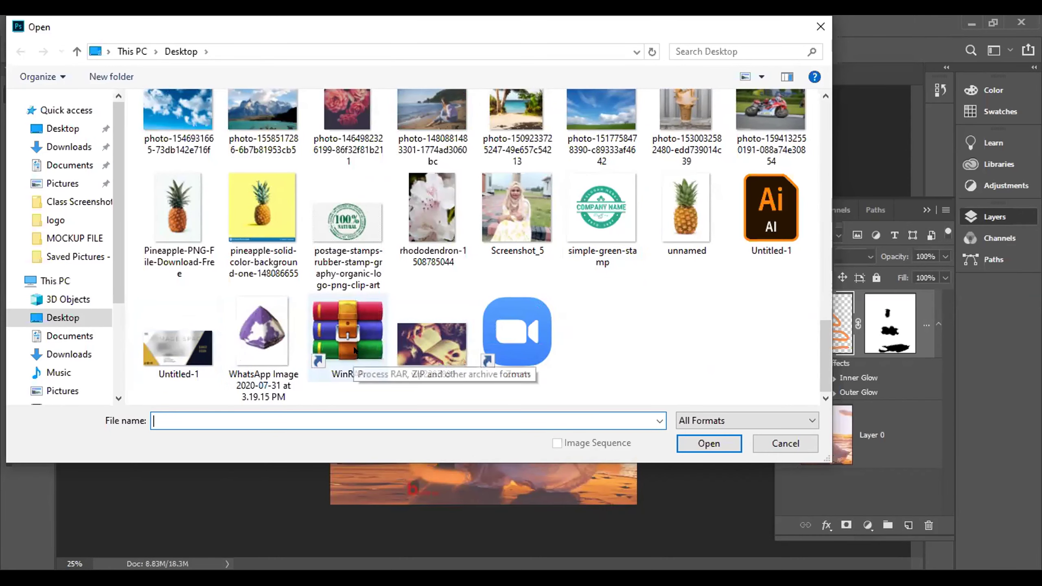
{"action": "scroll", "coordinate": [347, 344], "scroll_direction": "up", "scroll_amount": 3}
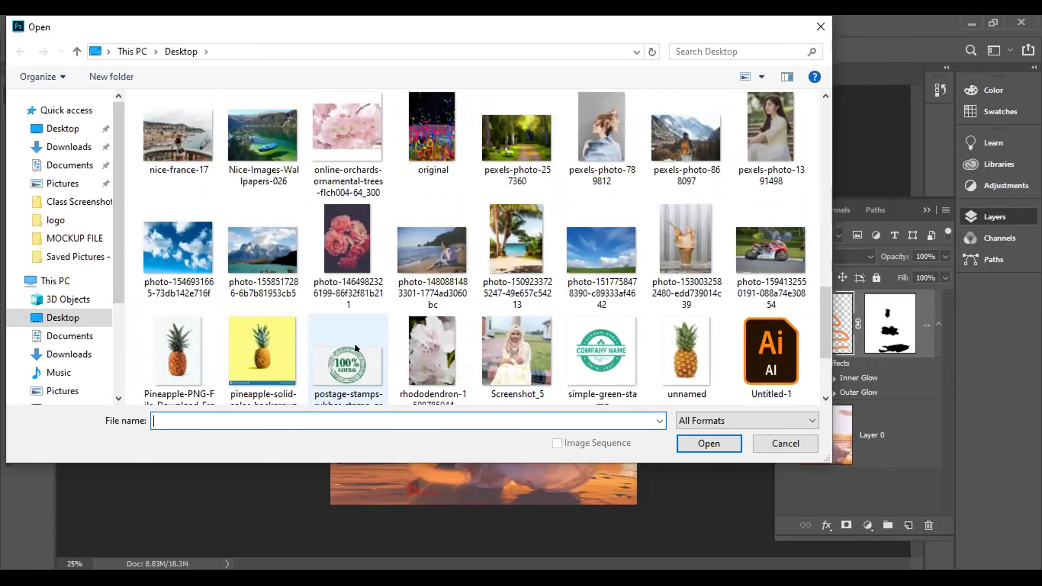
{"action": "scroll", "coordinate": [330, 284], "scroll_direction": "up", "scroll_amount": 3}
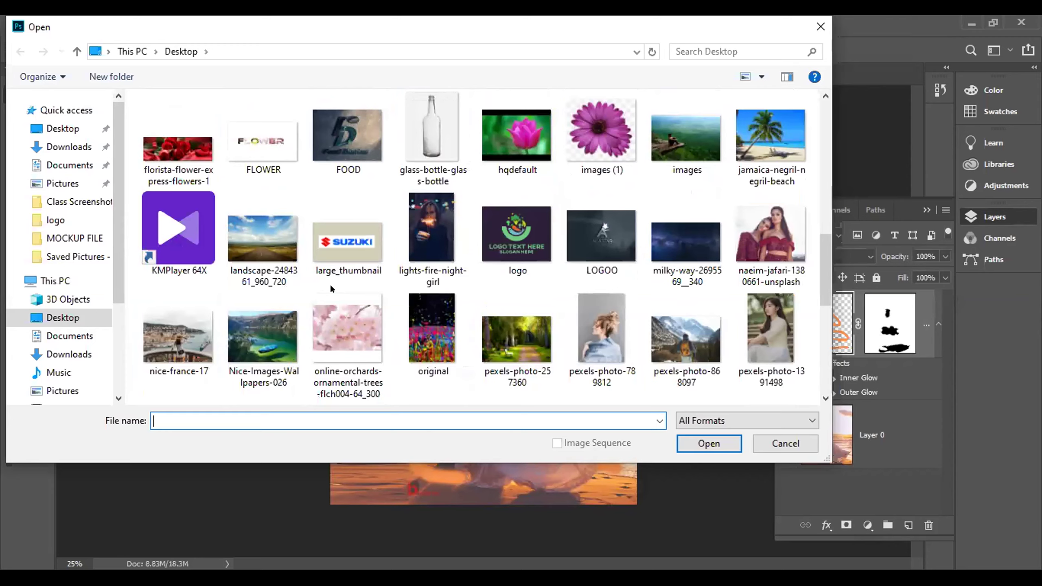
{"action": "scroll", "coordinate": [330, 289], "scroll_direction": "up", "scroll_amount": 3}
{"action": "scroll", "coordinate": [333, 285], "scroll_direction": "up", "scroll_amount": 3}
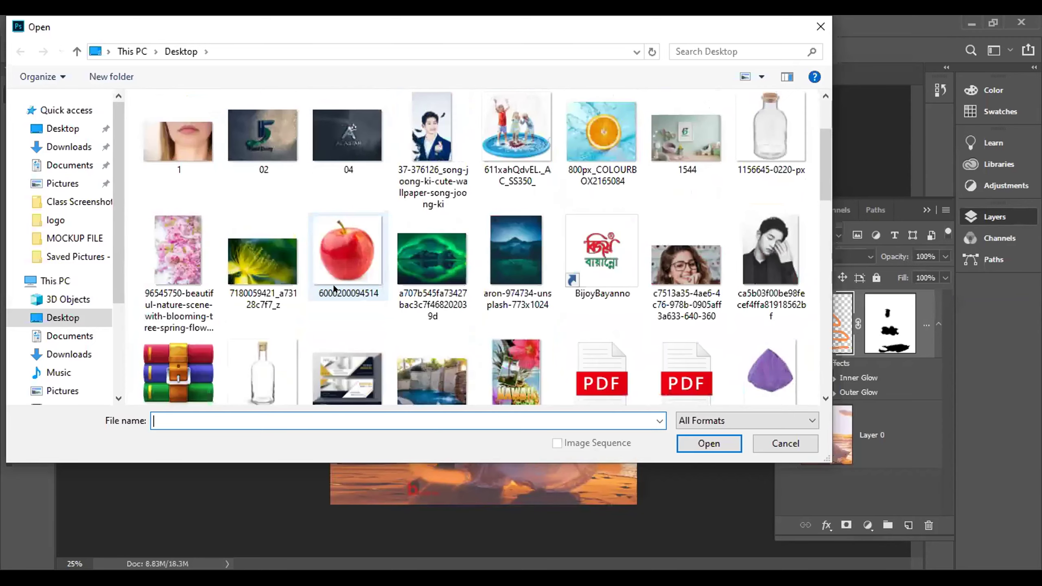
{"action": "scroll", "coordinate": [333, 286], "scroll_direction": "up", "scroll_amount": 2}
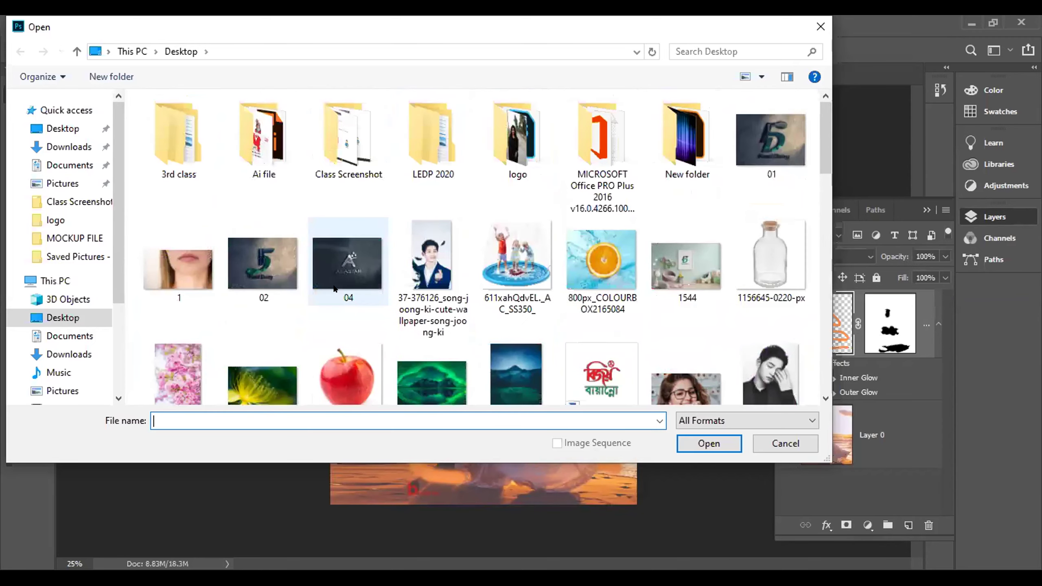
{"action": "scroll", "coordinate": [318, 308], "scroll_direction": "down", "scroll_amount": 7}
{"action": "scroll", "coordinate": [317, 313], "scroll_direction": "down", "scroll_amount": 1}
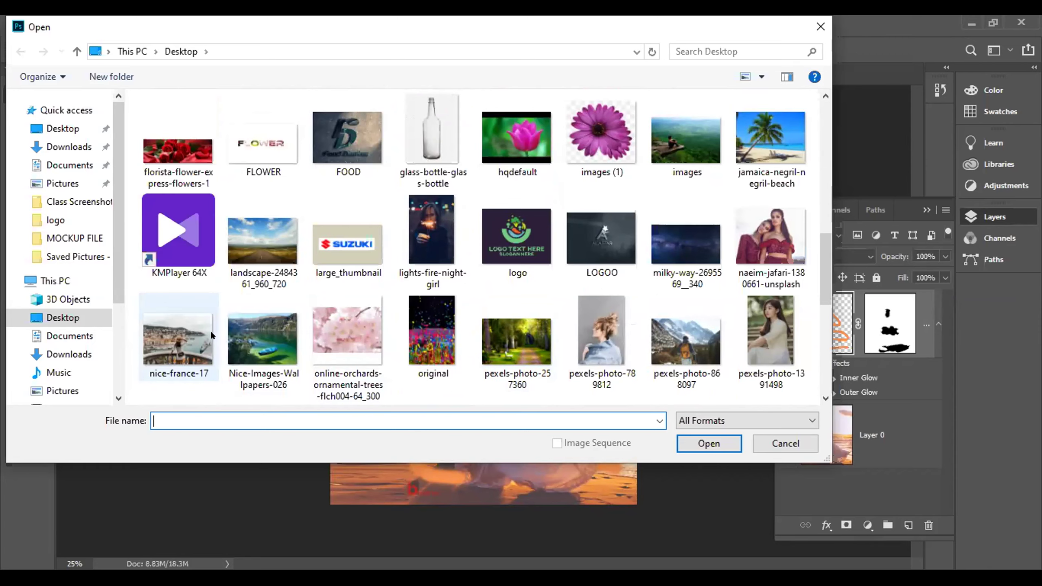
{"action": "scroll", "coordinate": [210, 331], "scroll_direction": "down", "scroll_amount": 1}
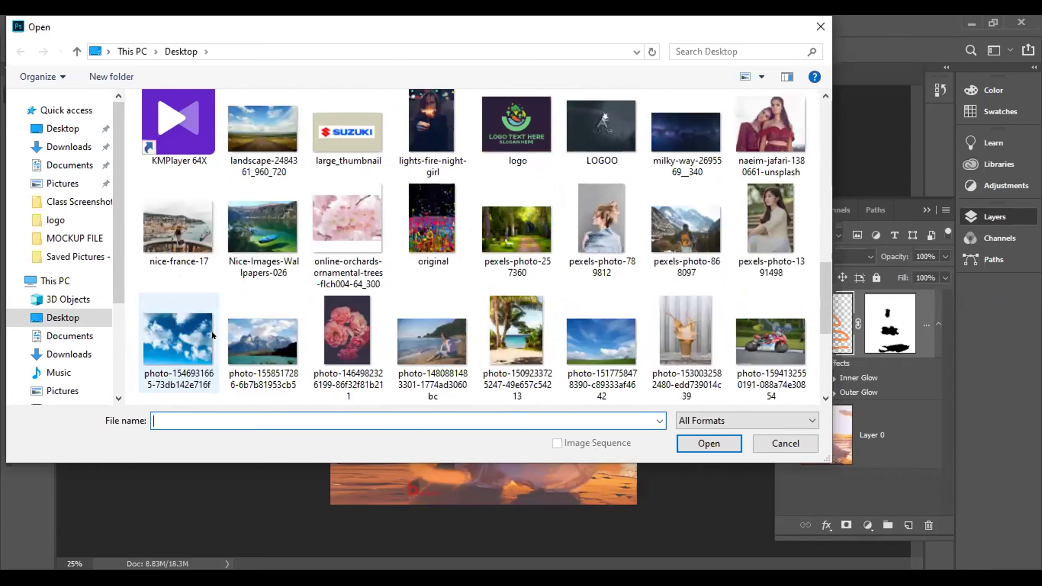
{"action": "left_click", "coordinate": [429, 326]}
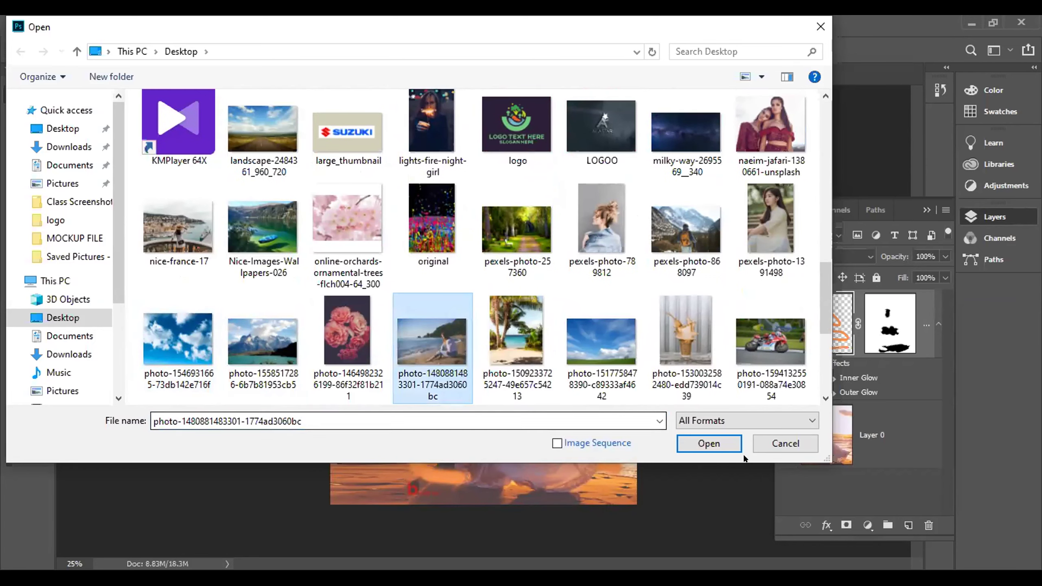
{"action": "left_click", "coordinate": [710, 440]}
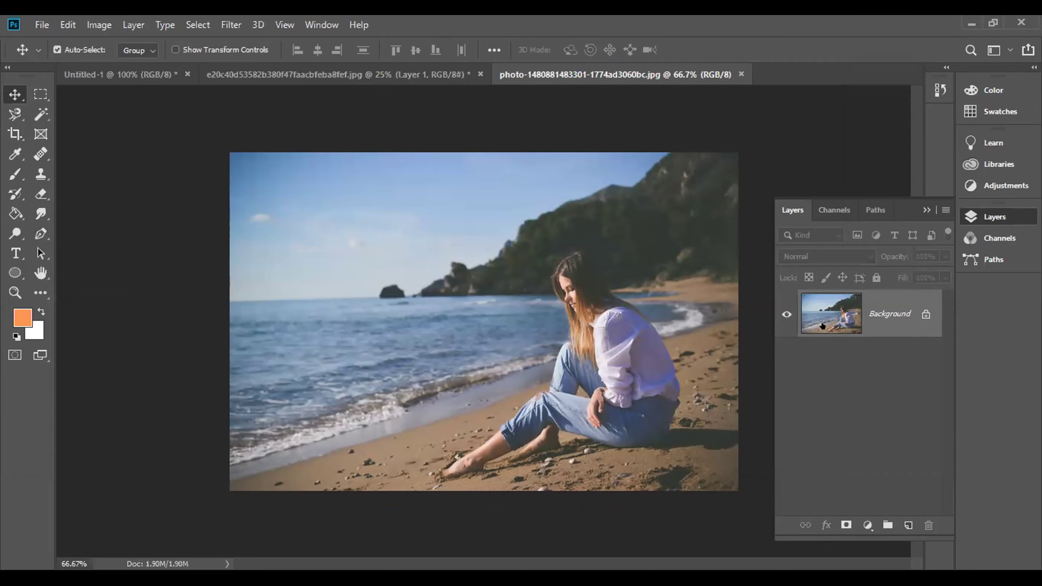
Duplicate the Background layer of the beach photo twice
{"action": "key", "text": "ctrl"}
{"action": "key", "text": "ctrl+j"}
{"action": "key", "text": "ctrl+j"}
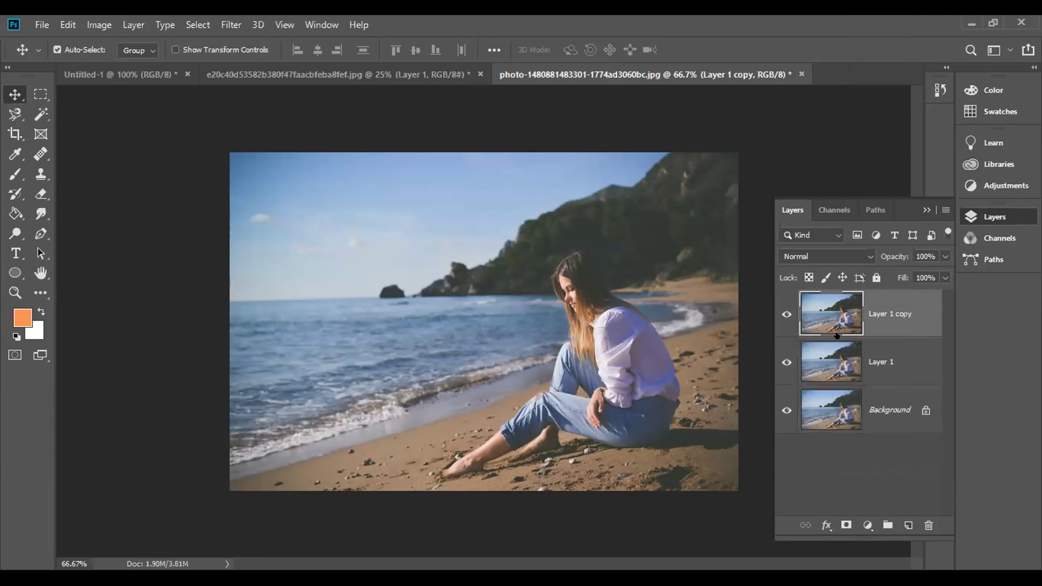
Rename the lower duplicate, Layer 1, as blur
{"action": "left_click", "coordinate": [873, 362]}
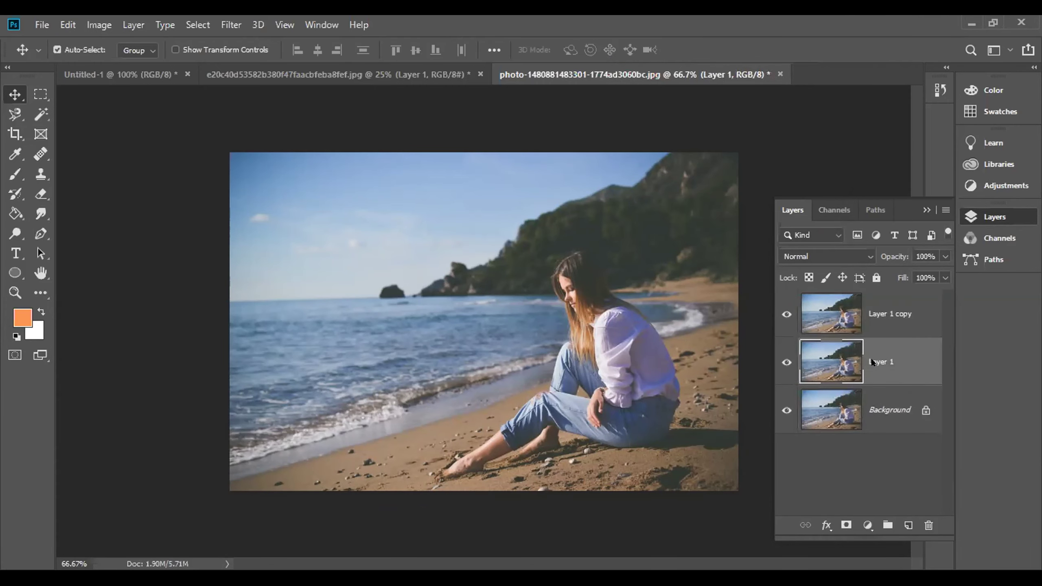
{"action": "right_click", "coordinate": [872, 362]}
{"action": "left_click", "coordinate": [910, 422]}
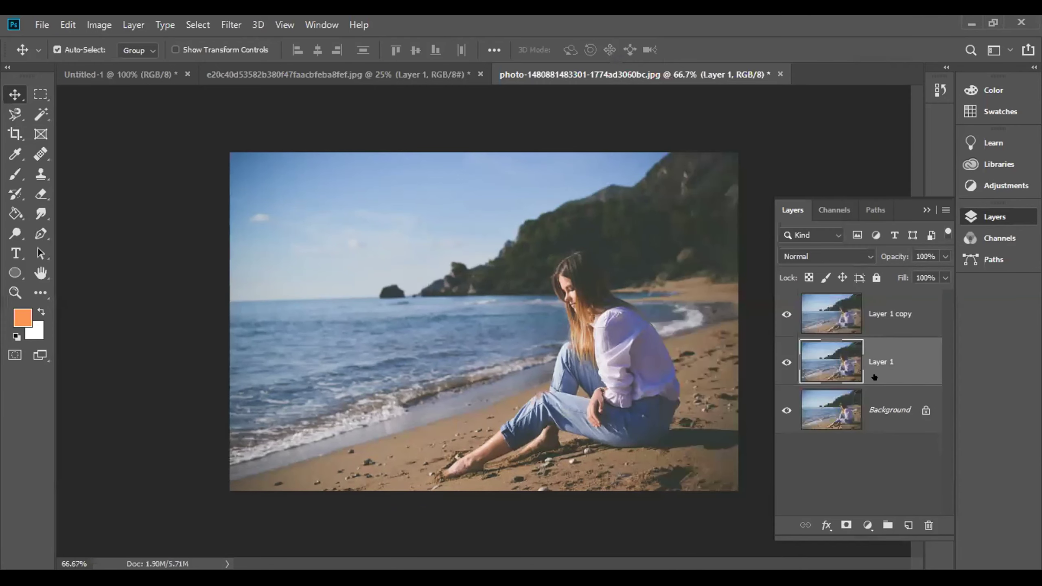
{"action": "double_click", "coordinate": [870, 351]}
{"action": "type", "text": "b"}
{"action": "type", "text": "lur"}
{"action": "key", "text": "Return"}
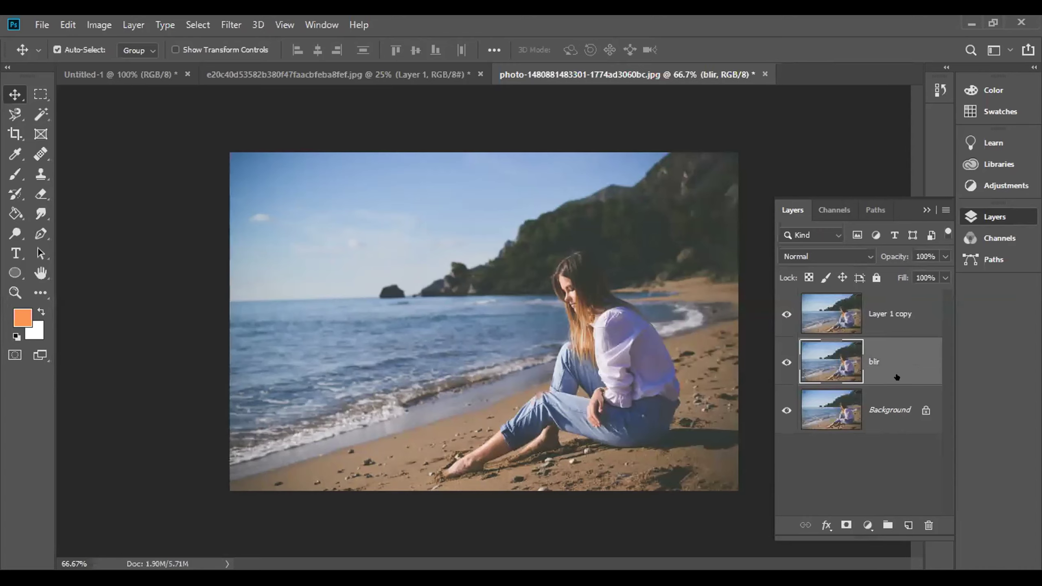
{"action": "double_click", "coordinate": [862, 351]}
{"action": "type", "text": "b"}
{"action": "type", "text": "ur"}
{"action": "key", "text": "Return"}
Rename the upper duplicate, Layer 1 copy, as maincopy
{"action": "double_click", "coordinate": [872, 313]}
{"action": "type", "text": "maincopy"}
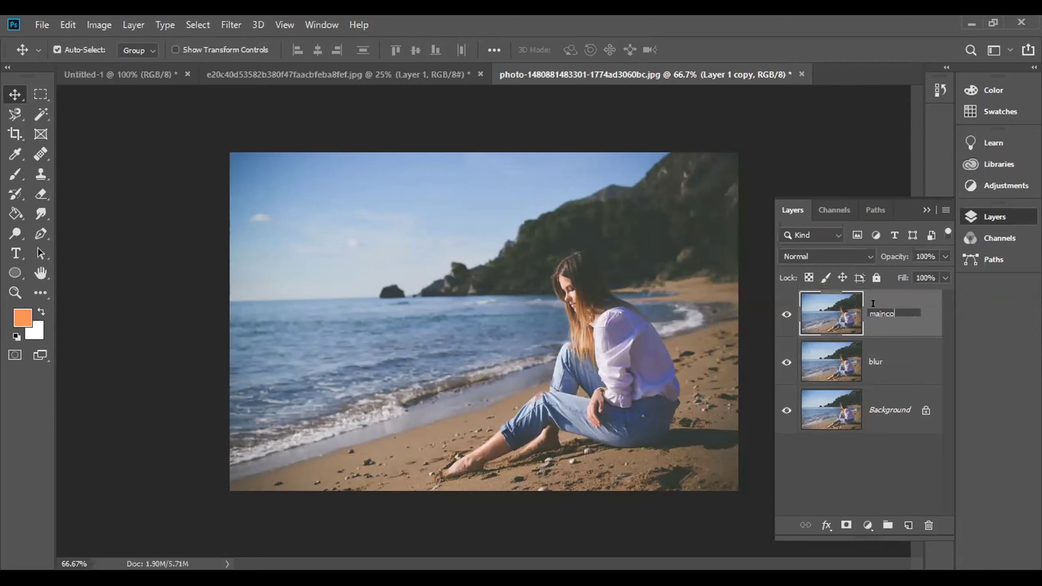
{"action": "key", "text": "Return"}
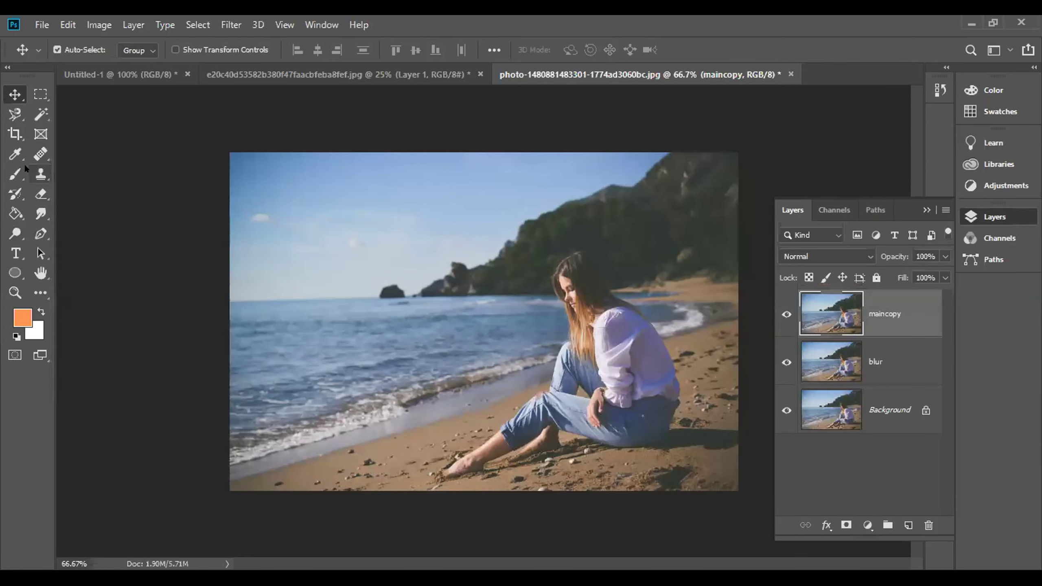
{"action": "left_click", "coordinate": [15, 174]}
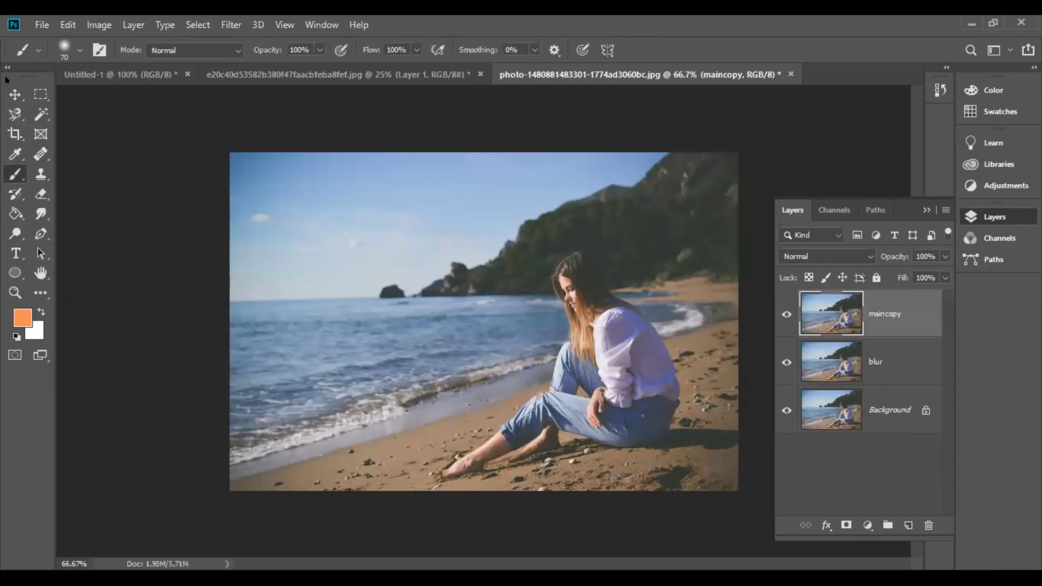
{"action": "left_click", "coordinate": [15, 94]}
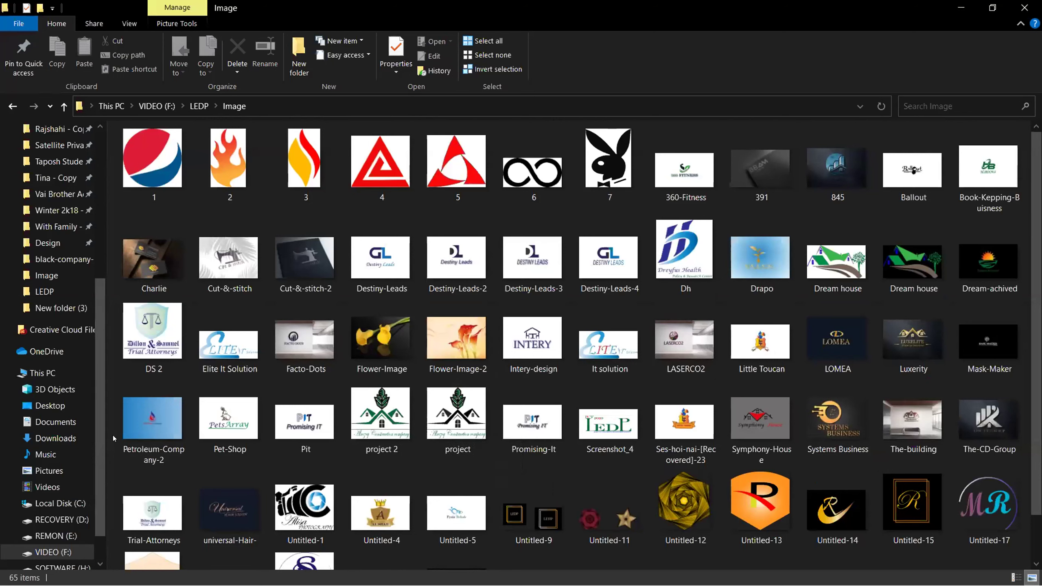
Preview the Cut-&-stitch-2 picture in the Image folder, and look through the files in its parent folder LEDP
{"action": "left_click", "coordinate": [288, 271]}
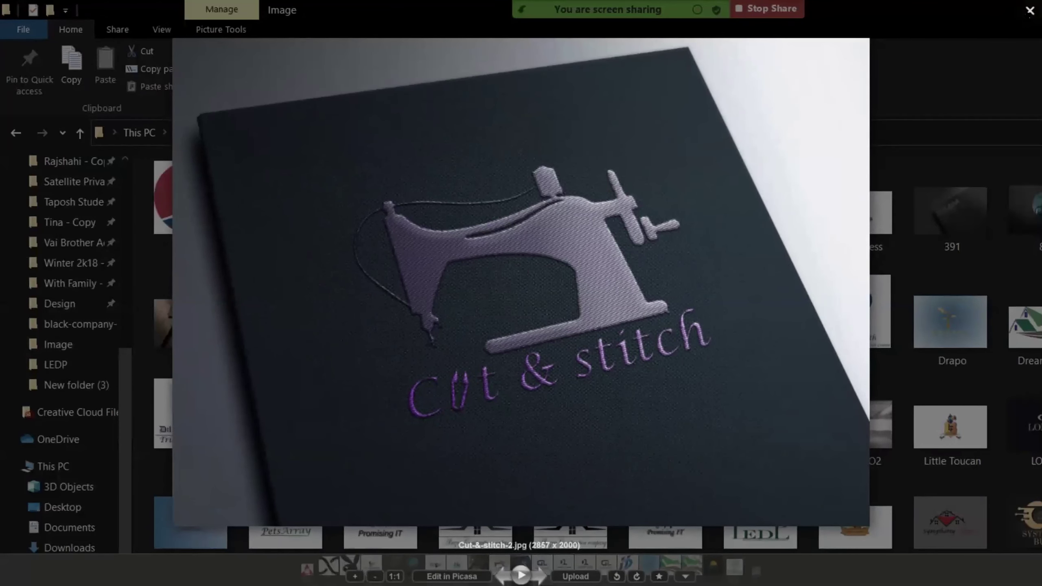
{"action": "left_click", "coordinate": [941, 360]}
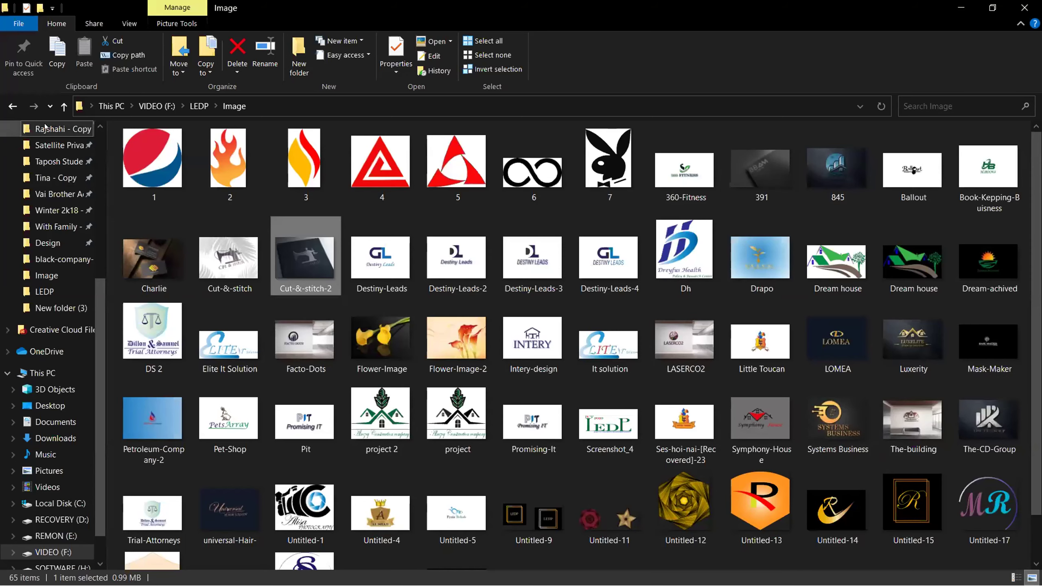
{"action": "key", "text": "BackSpace"}
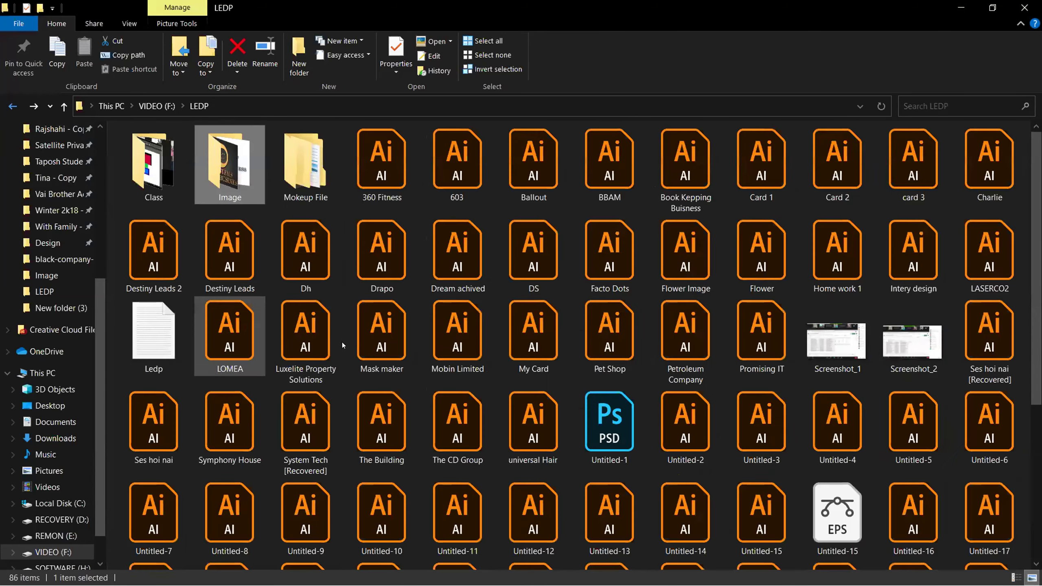
{"action": "scroll", "coordinate": [342, 342], "scroll_direction": "down", "scroll_amount": 3}
{"action": "scroll", "coordinate": [350, 343], "scroll_direction": "up", "scroll_amount": 3}
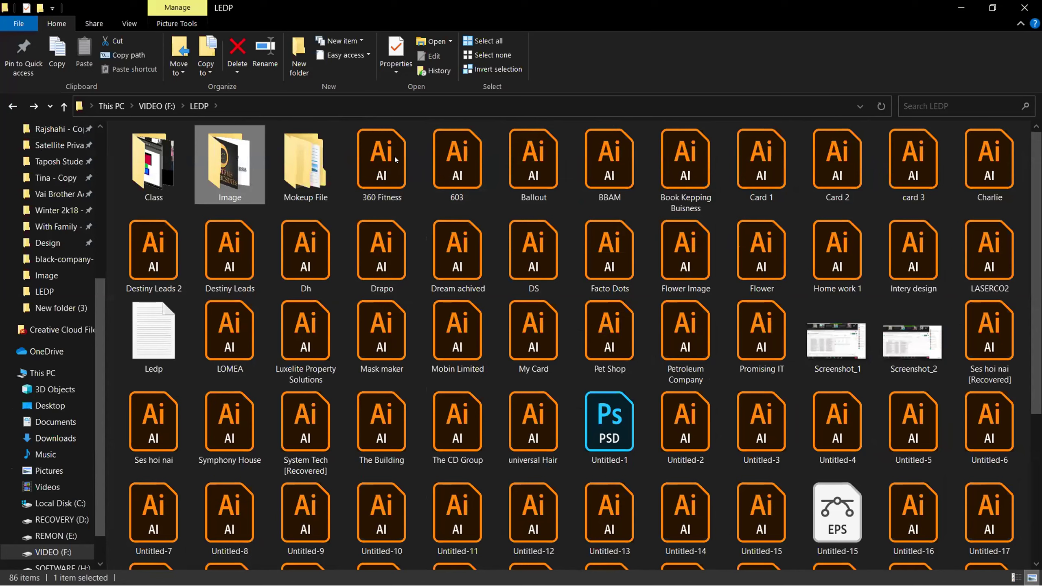
{"action": "left_click", "coordinate": [555, 99]}
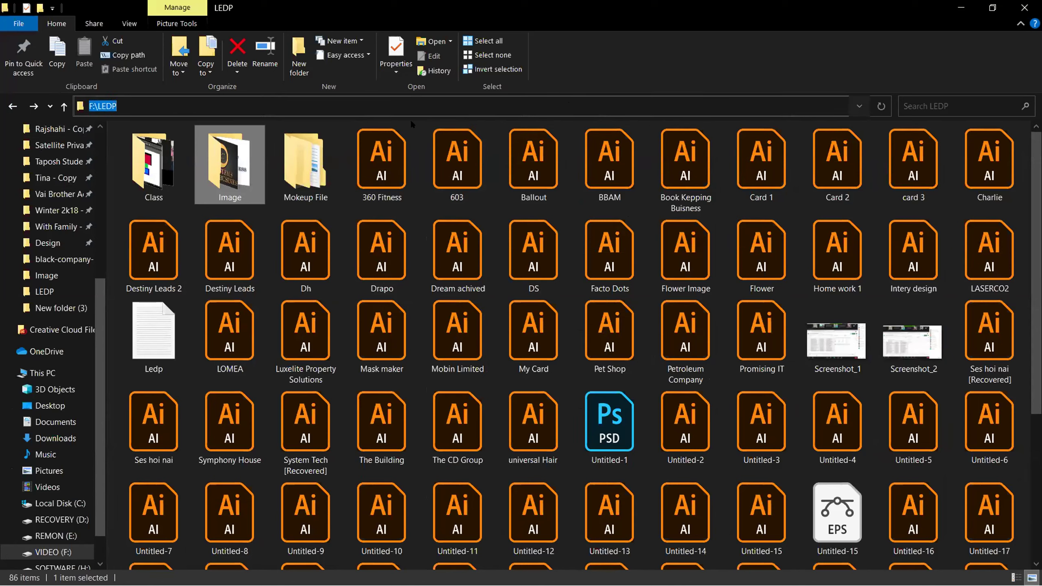
{"action": "left_click", "coordinate": [628, 108]}
{"action": "left_click", "coordinate": [644, 122]}
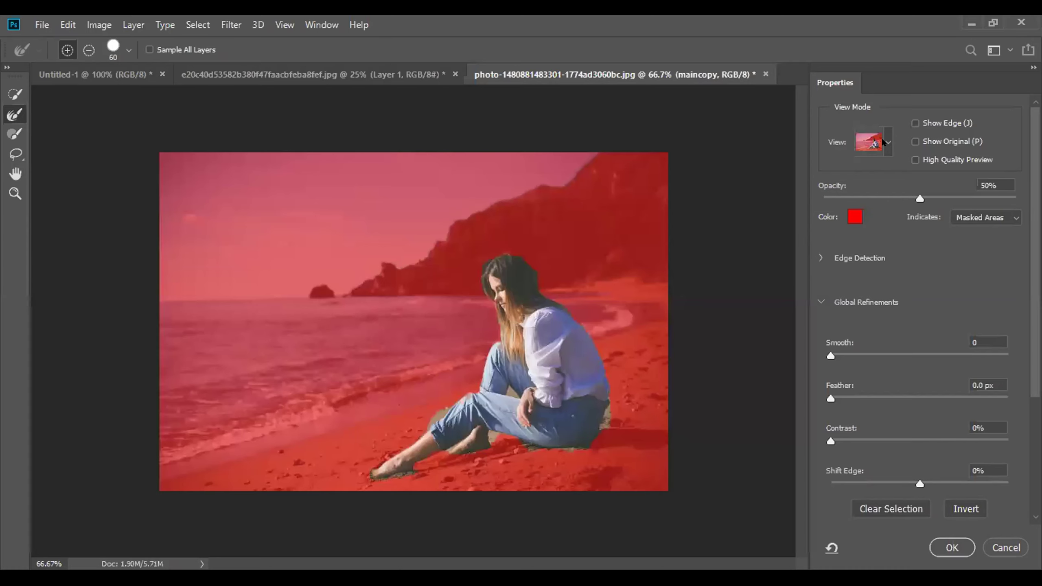
Refine the selection edges behind the woman's hip and near her knee with a smaller Refine Edge brush, and apply the refined selection
{"action": "left_click", "coordinate": [888, 141]}
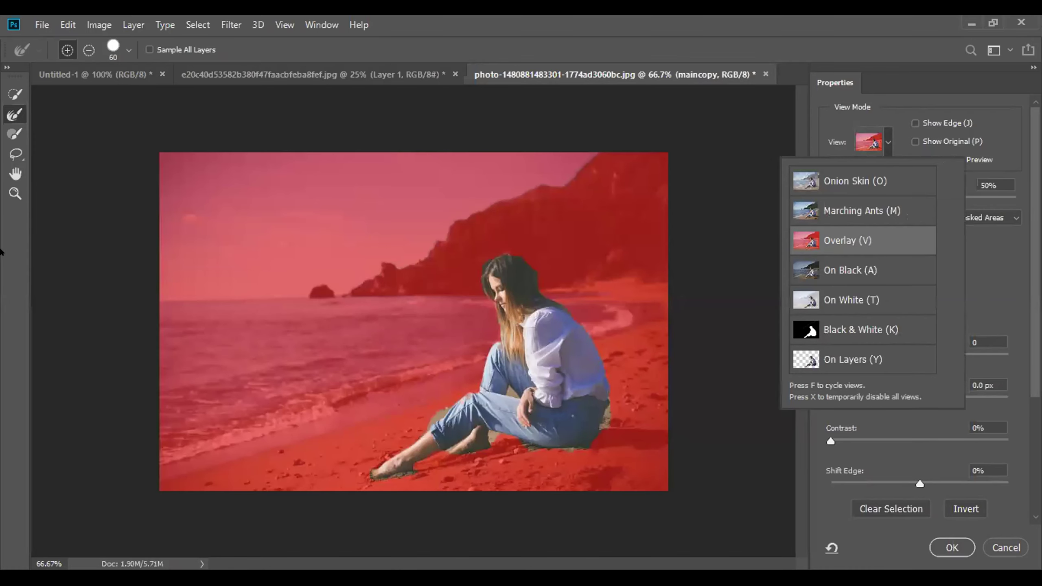
{"action": "left_click", "coordinate": [14, 116]}
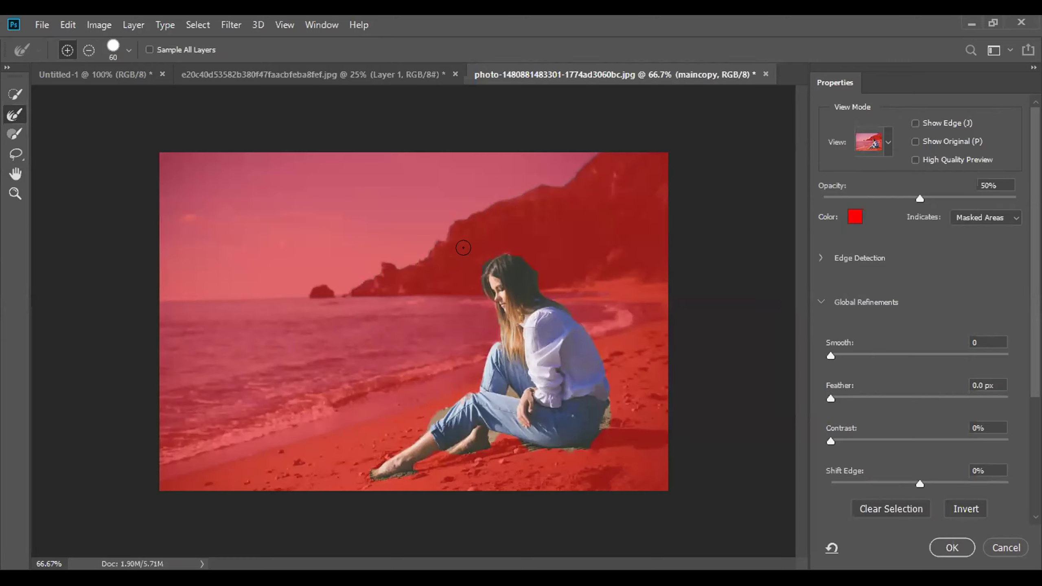
{"action": "key", "text": "bracketleft"}
{"action": "key", "text": "bracketleft"}
{"action": "key", "text": "bracketleft"}
{"action": "key", "text": "bracketleft"}
{"action": "left_click_drag", "start_coordinate": [604, 399], "coordinate": [593, 425]}
{"action": "left_click_drag", "start_coordinate": [431, 410], "coordinate": [437, 414]}
{"action": "left_click", "coordinate": [951, 546]}
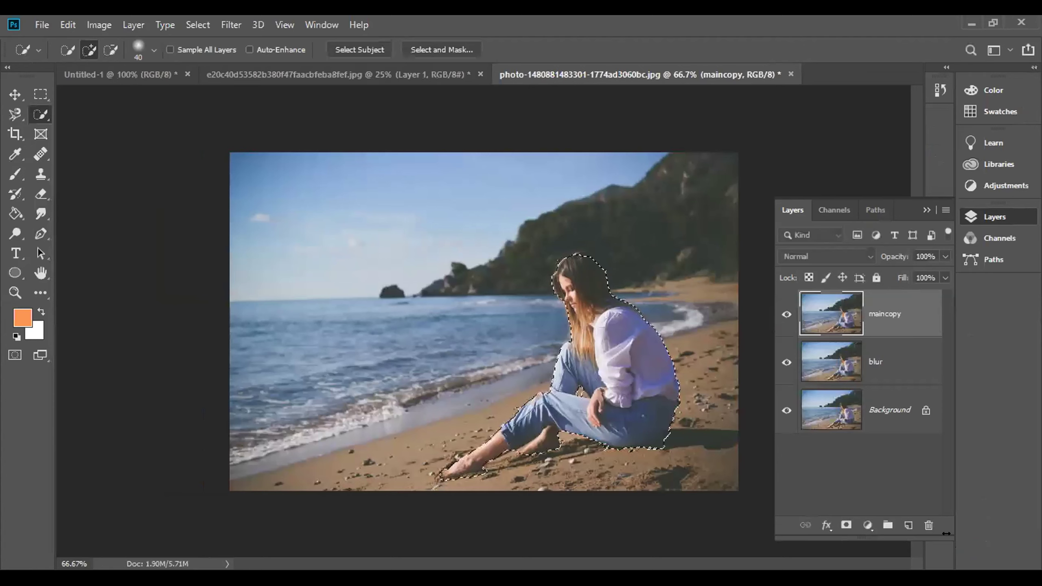
Add a layer mask to the maincopy layer from the selection of the seated woman
{"action": "left_click", "coordinate": [875, 363]}
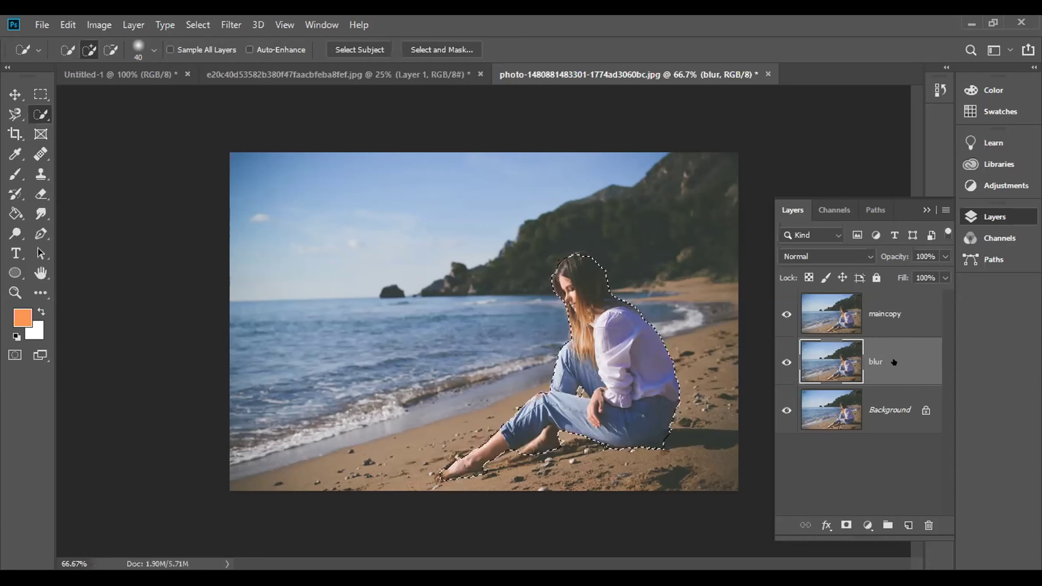
{"action": "left_click", "coordinate": [898, 315]}
{"action": "left_click", "coordinate": [846, 526]}
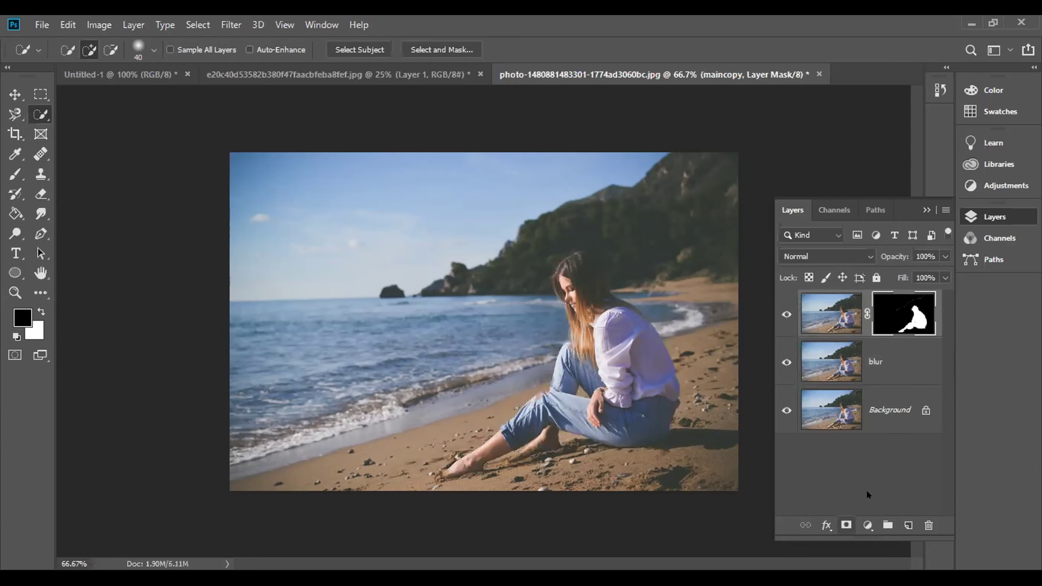